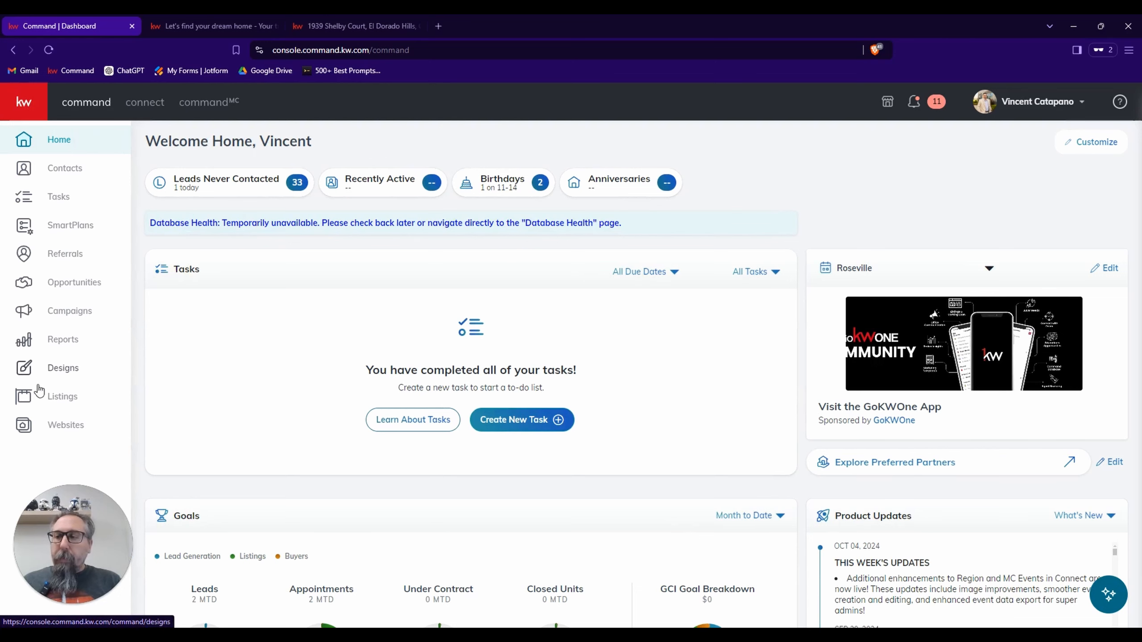
Start a new print design from the Designs page without importing photos and text from a listing.
click(61, 375)
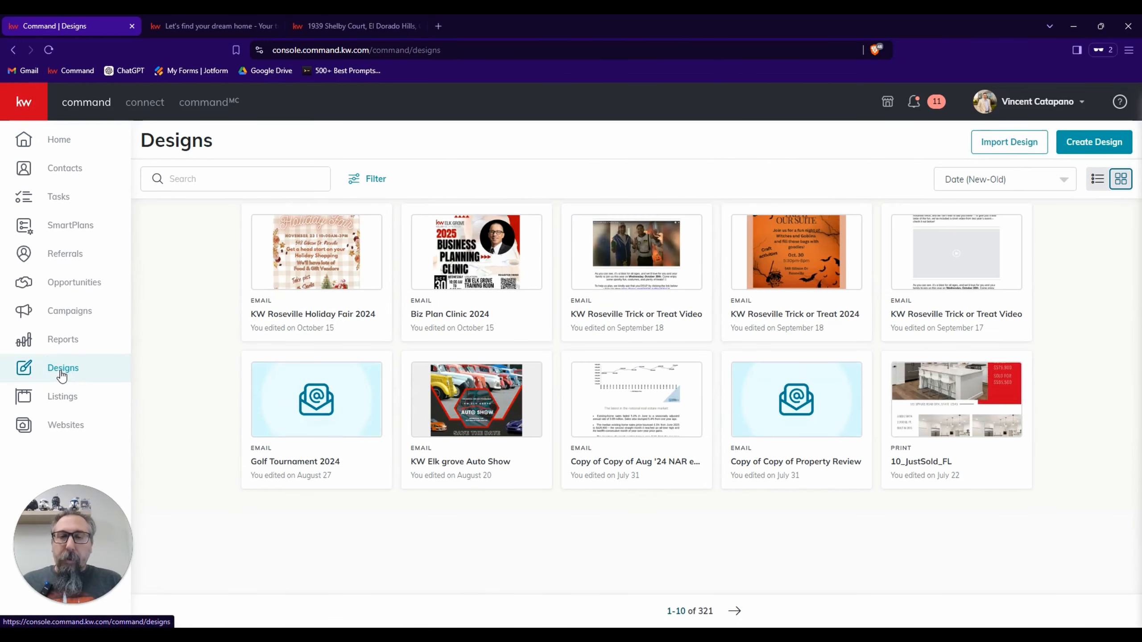
click(1099, 144)
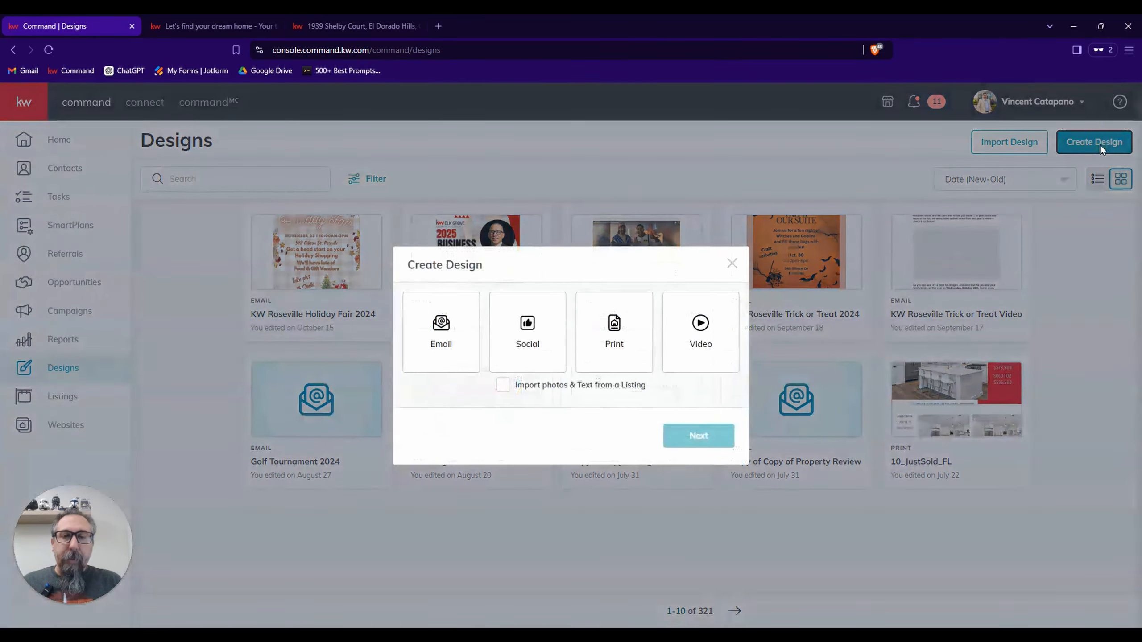
click(617, 340)
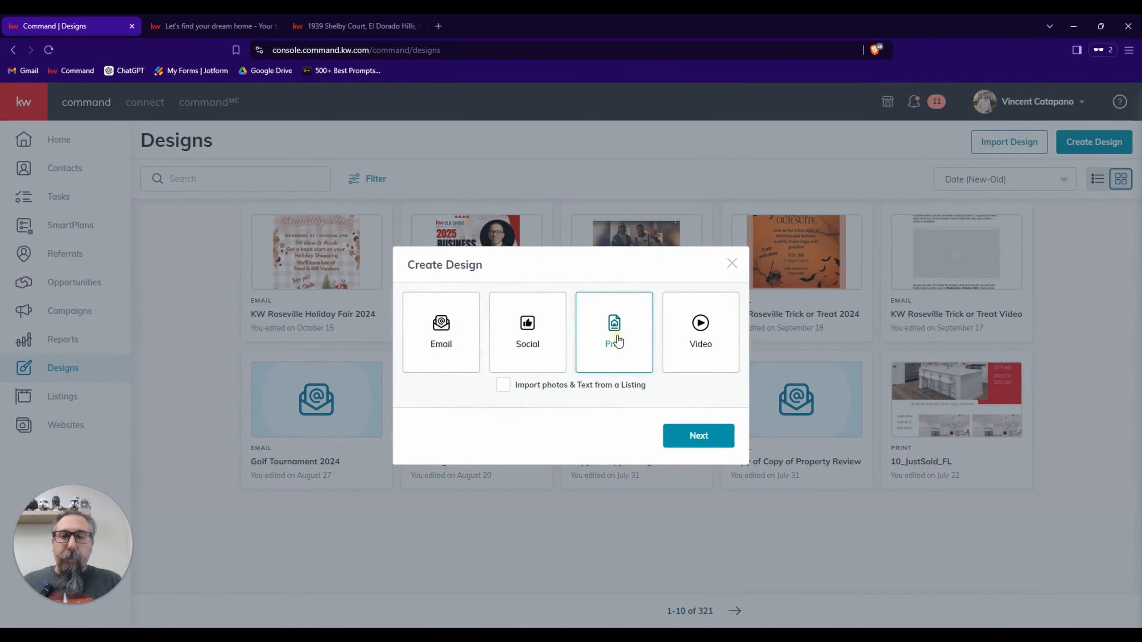
click(687, 435)
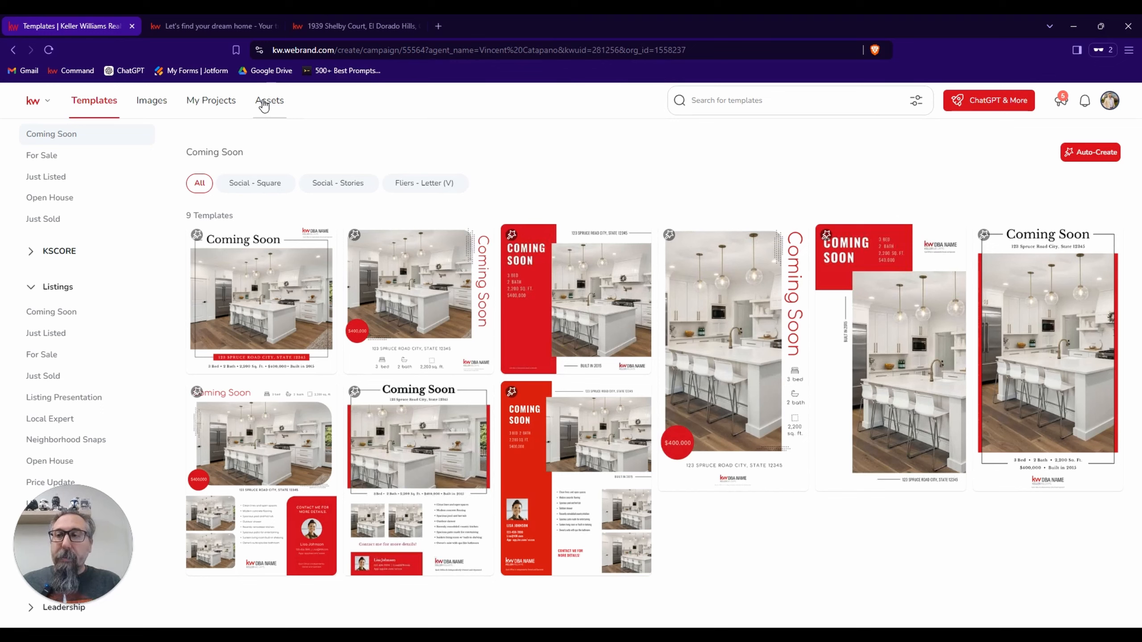
Review the personal brand assets: colors and fonts, images, text entries with the available text types, and logos.
click(264, 102)
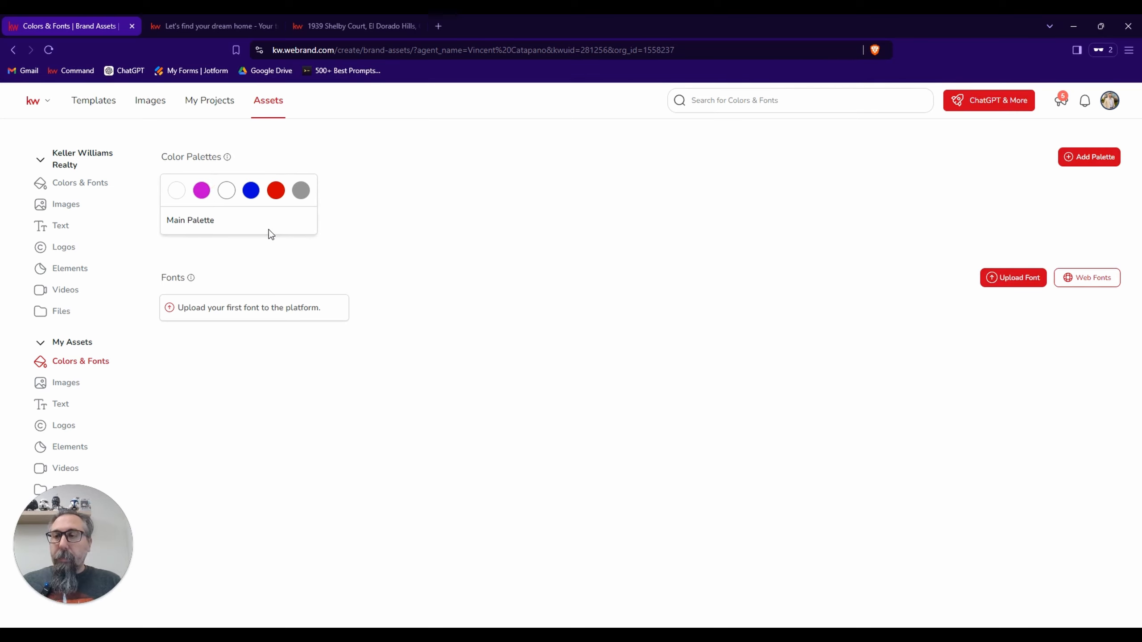
click(81, 381)
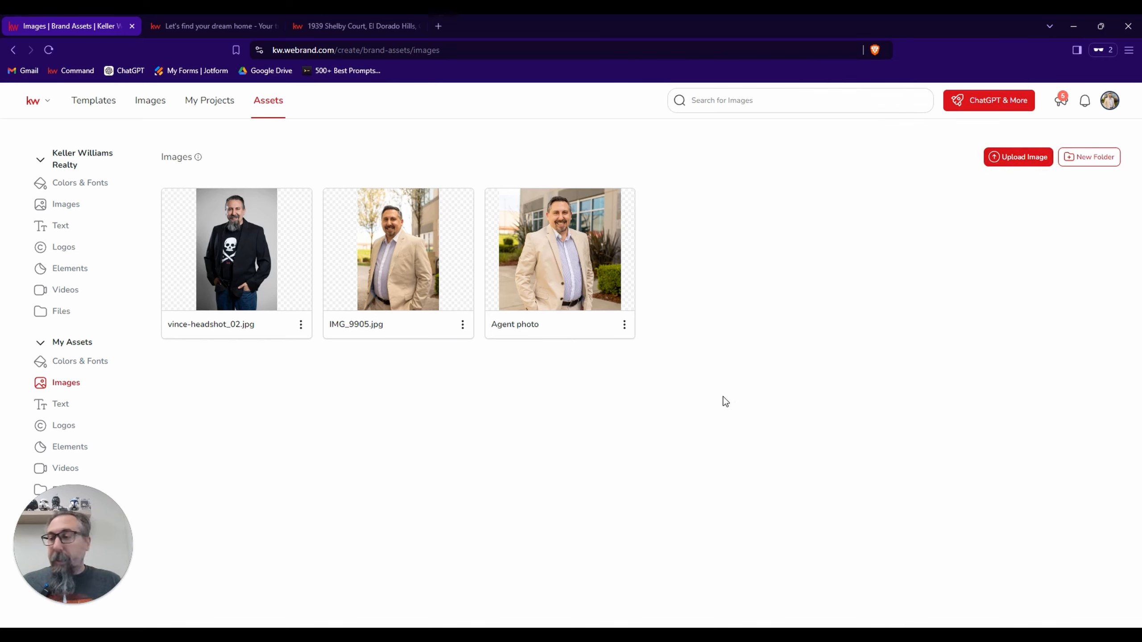
click(63, 405)
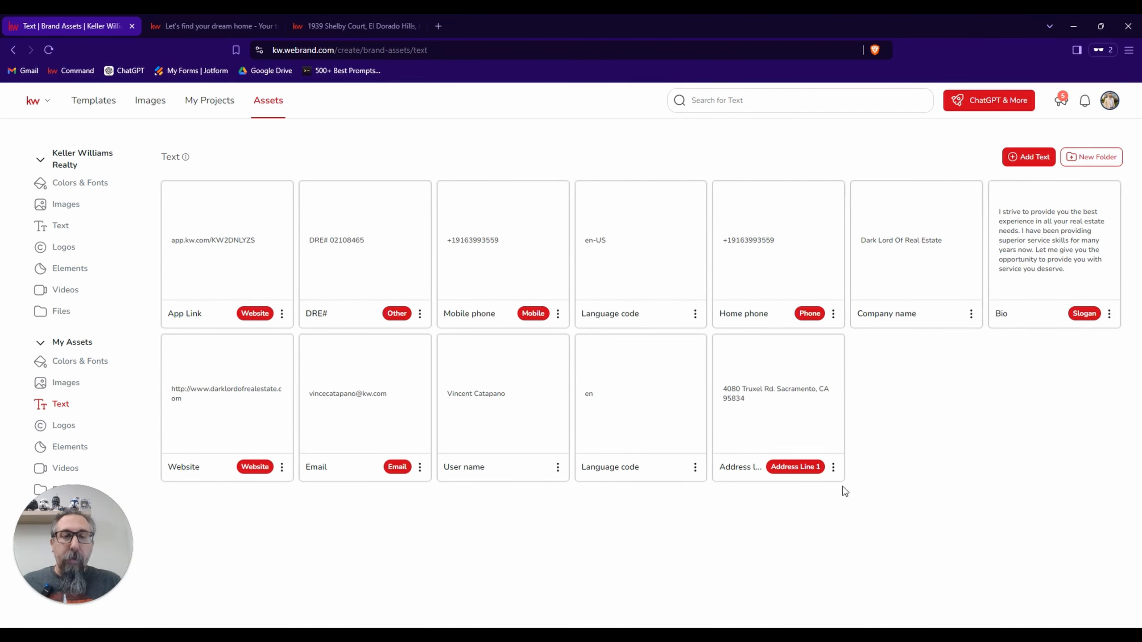
click(1028, 157)
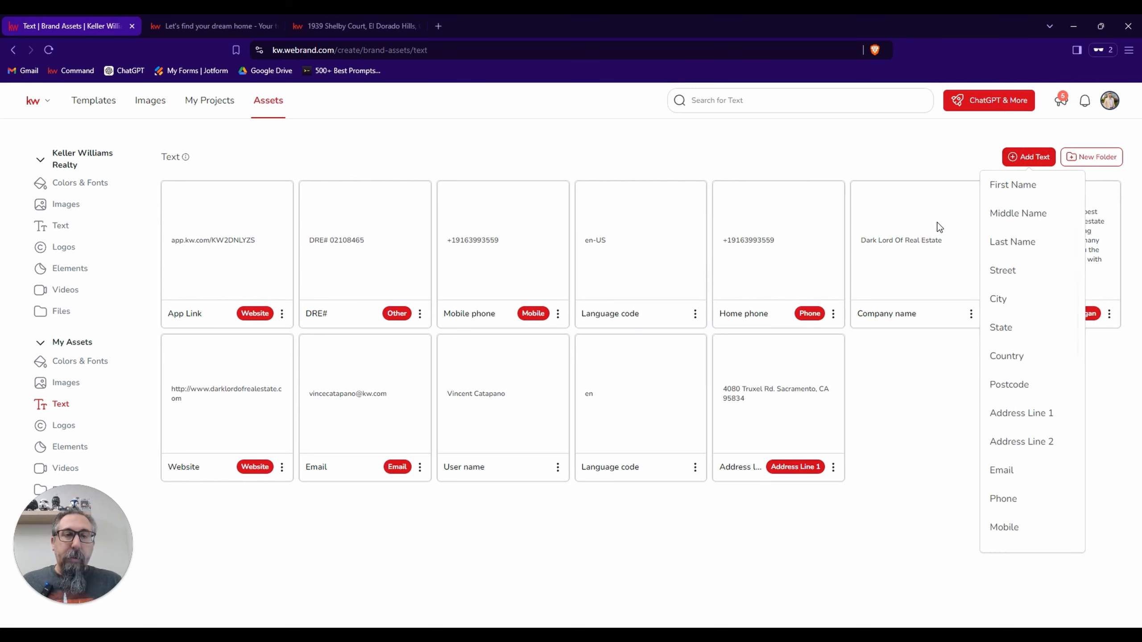
click(857, 157)
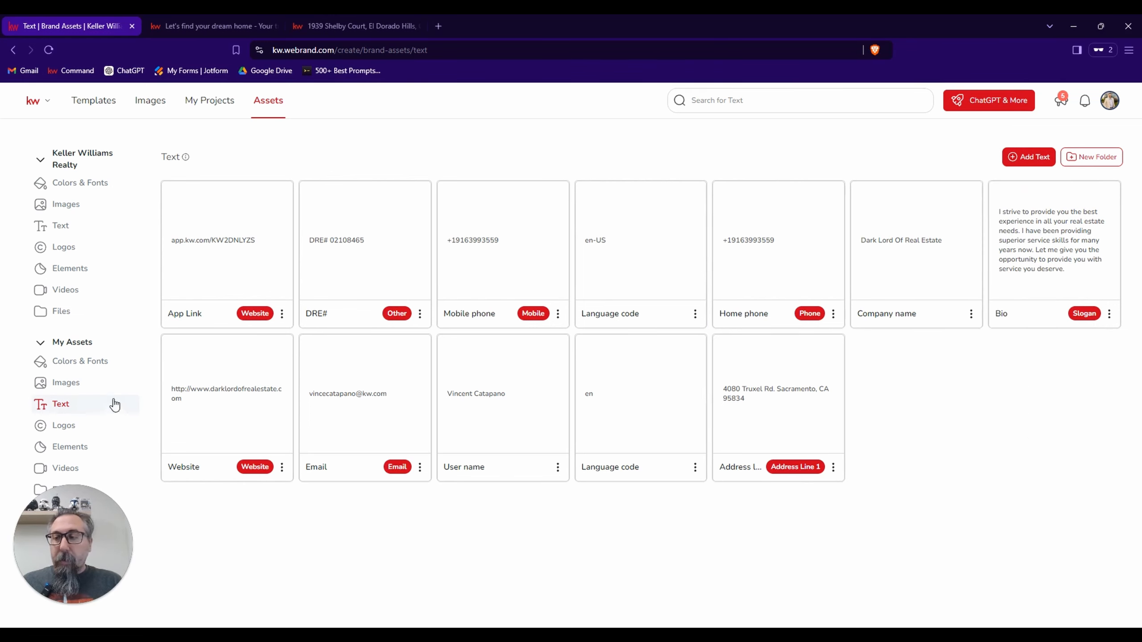
click(83, 428)
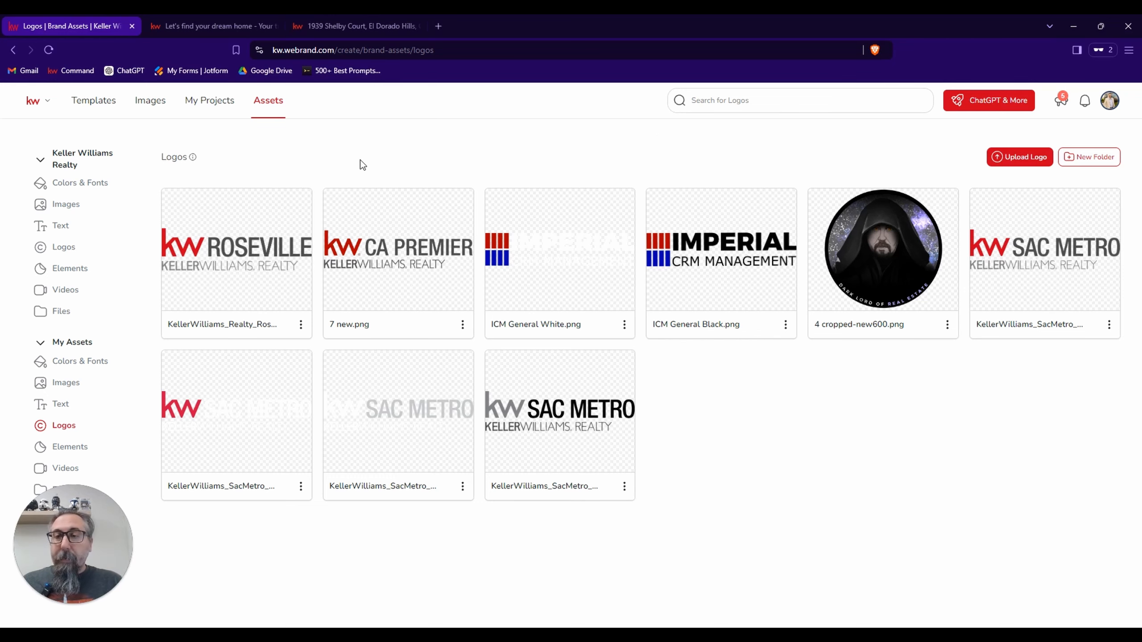
Show the Just Listed templates from the Listings category, filtered to the Fliers - Letter format.
click(113, 108)
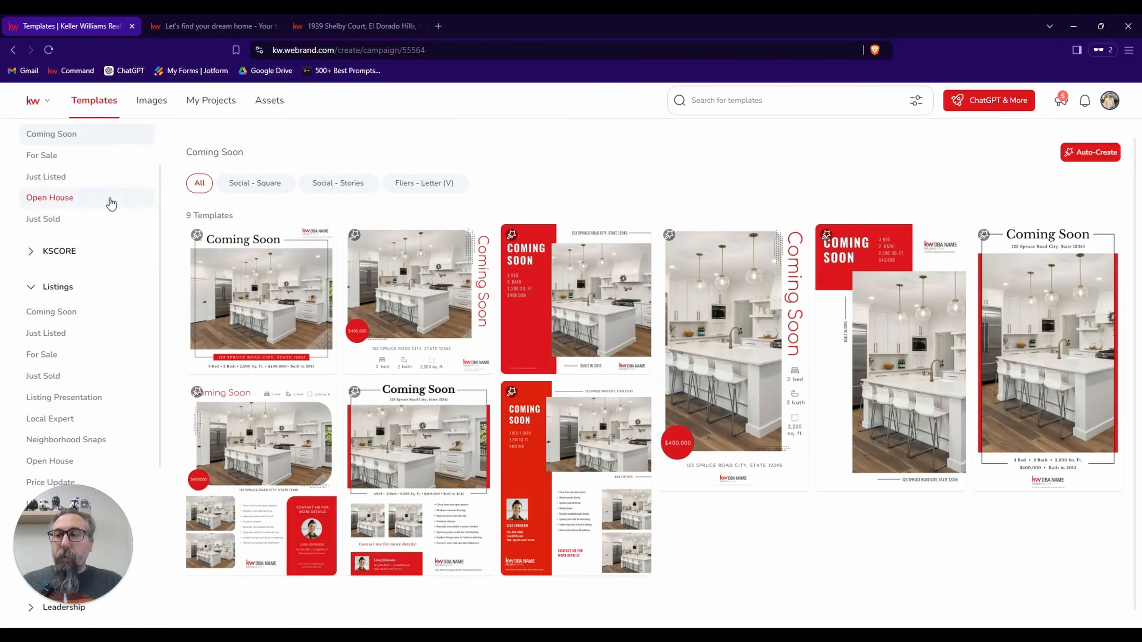
scroll(90, 261, up, 1)
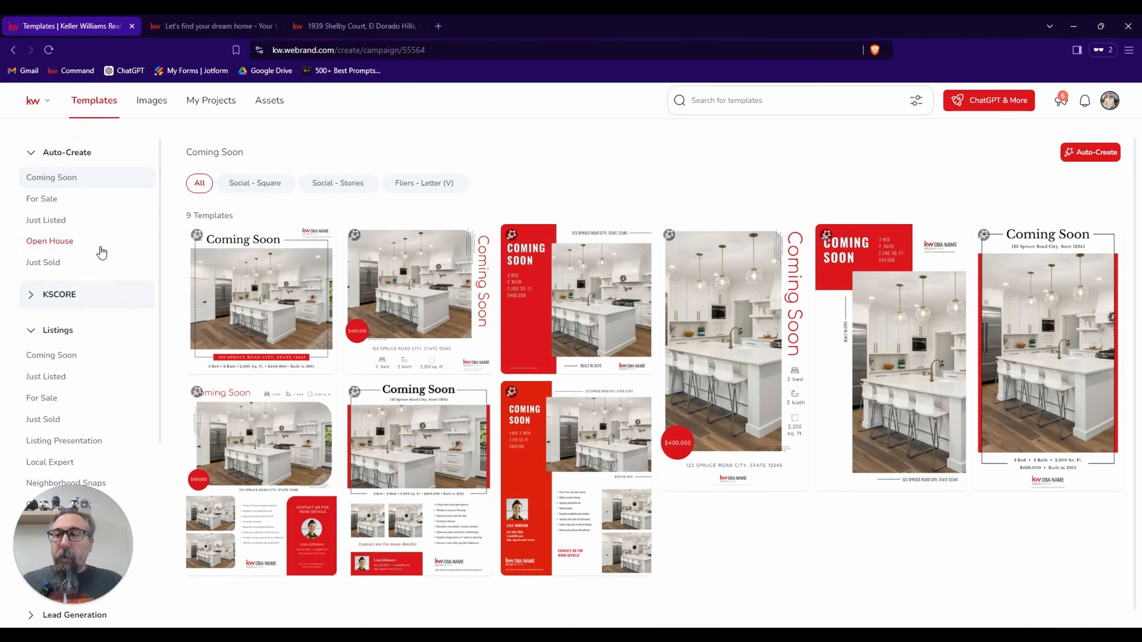
click(79, 155)
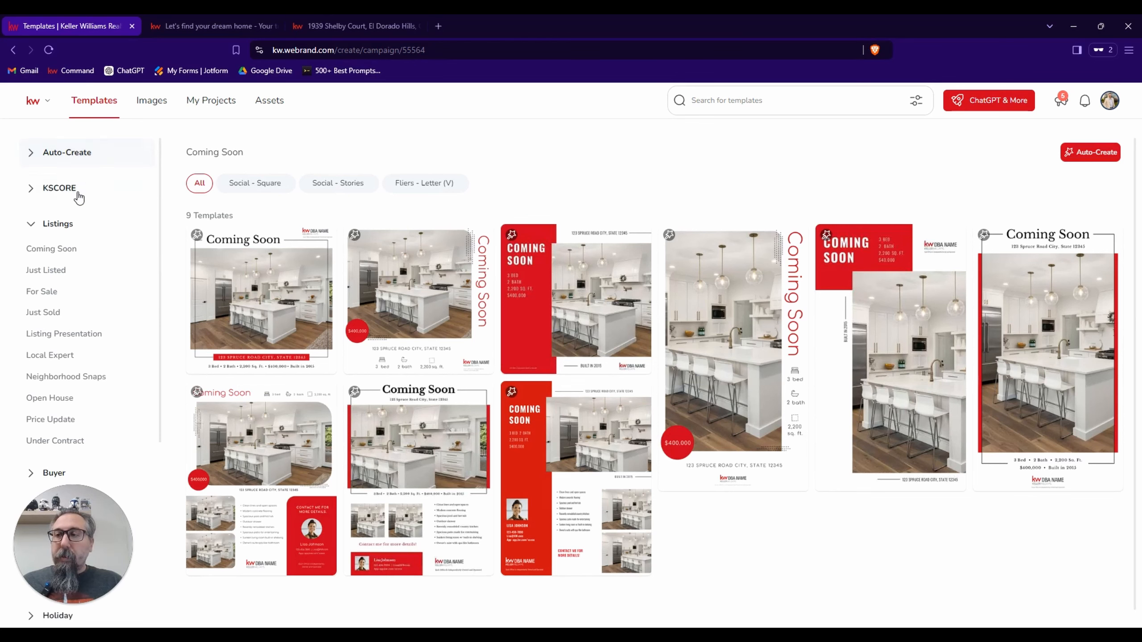
scroll(113, 238, down, 1)
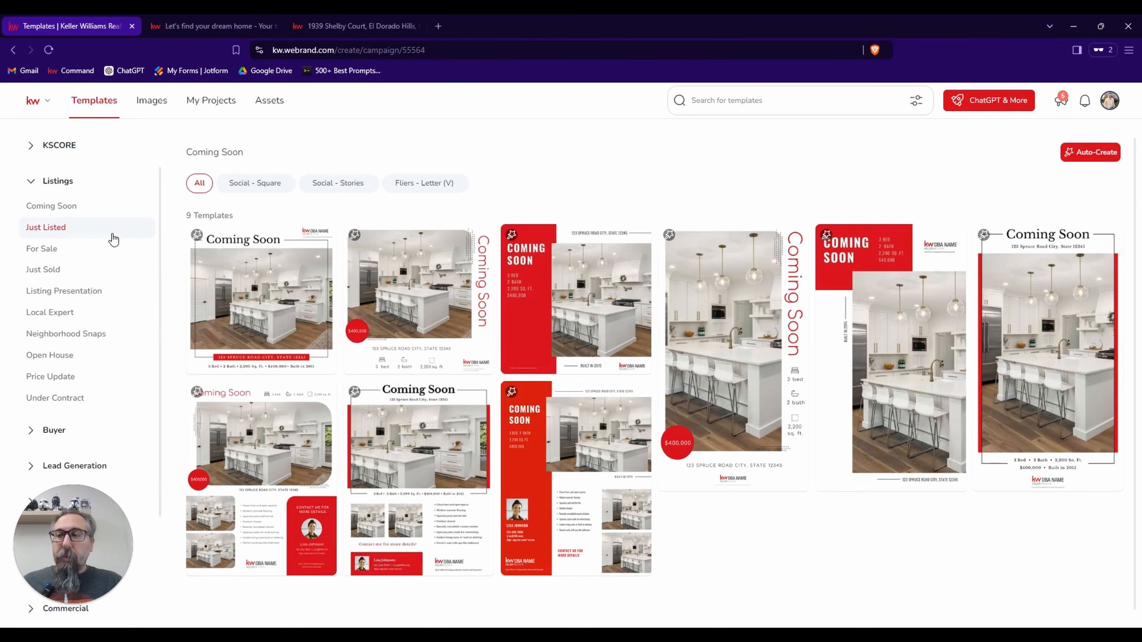
click(49, 229)
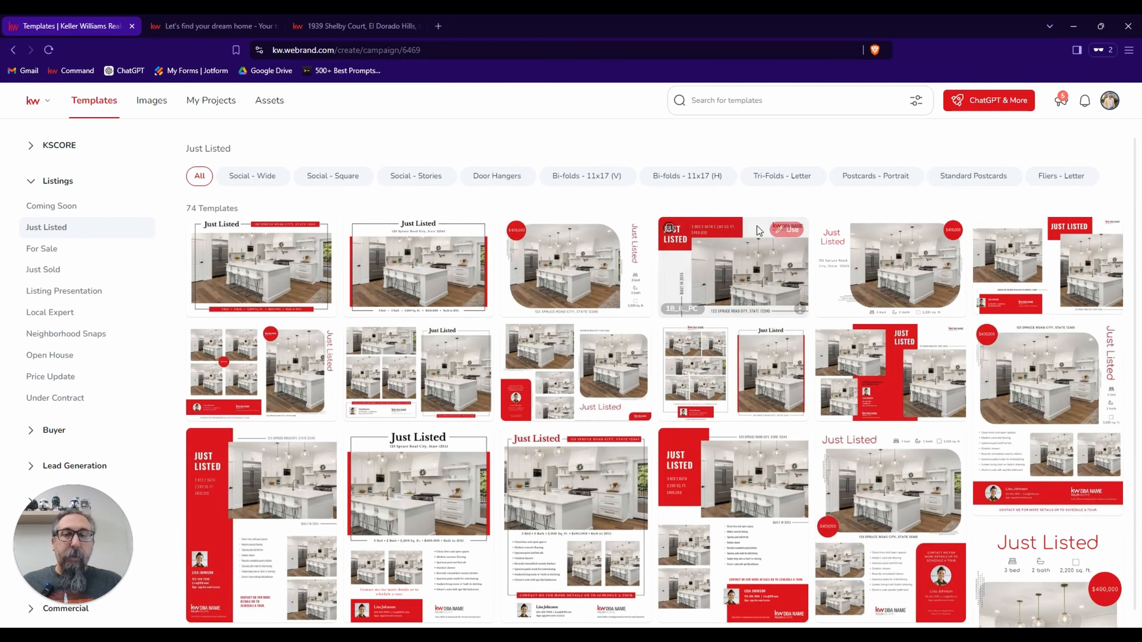
click(1063, 182)
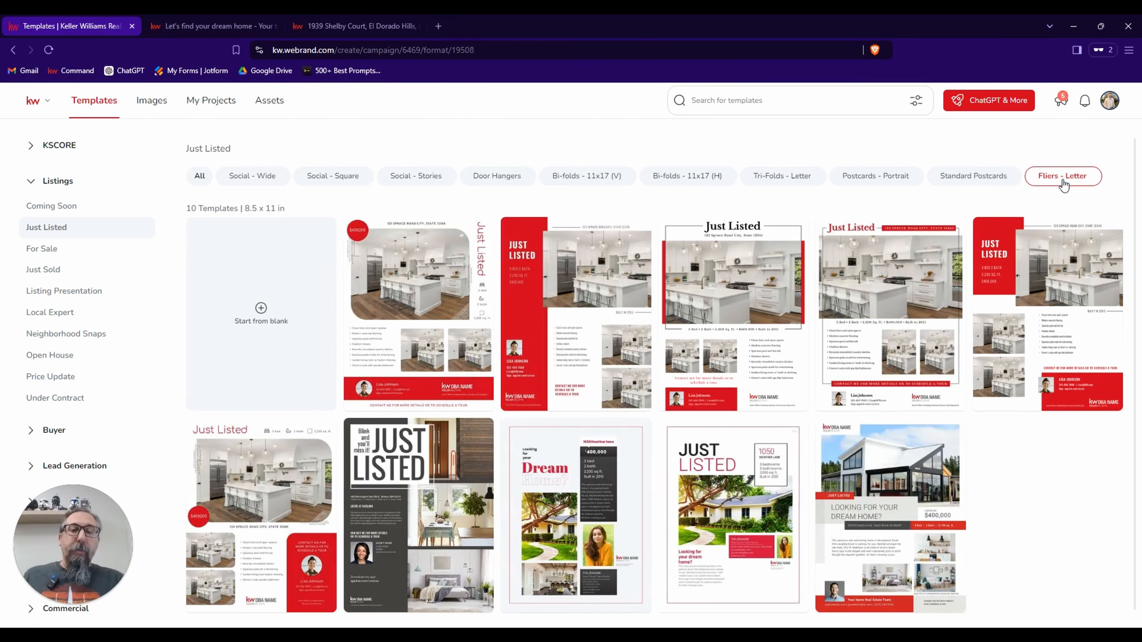
Browse the letter-size fliers and open the JustListed_01_FL template for editing.
scroll(929, 333, down, 1)
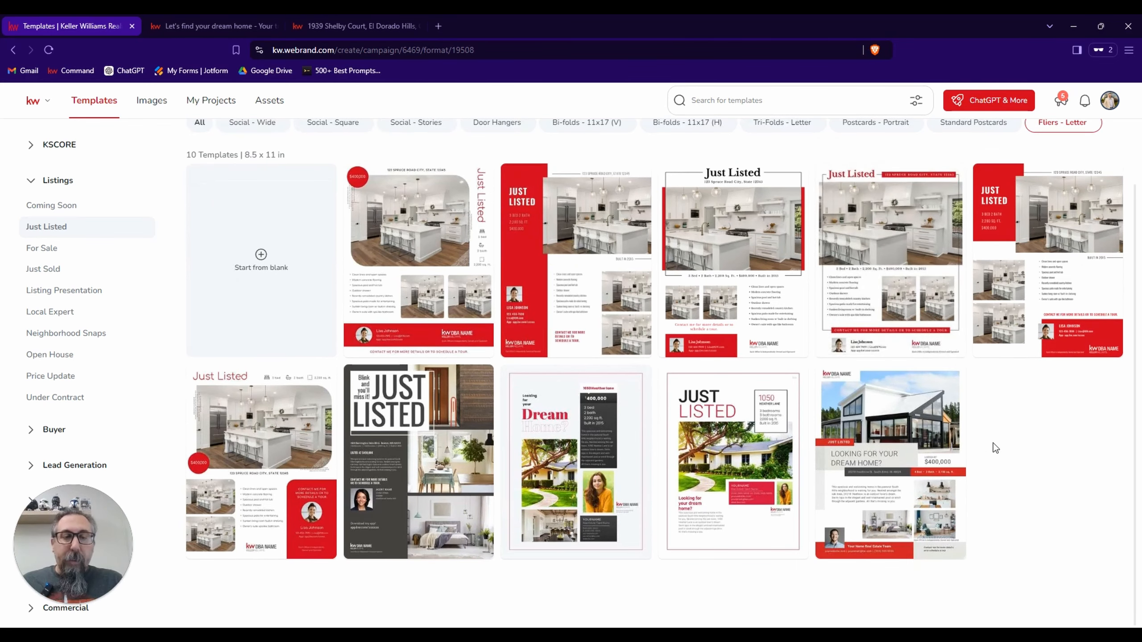
scroll(994, 444, down, 1)
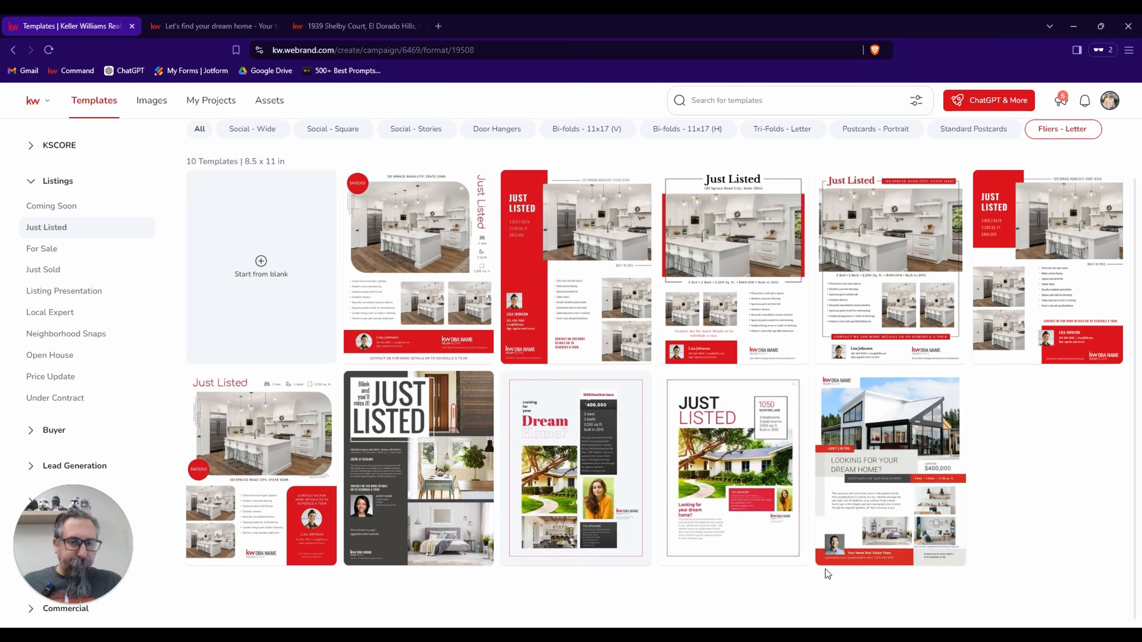
mouse_move(881, 469)
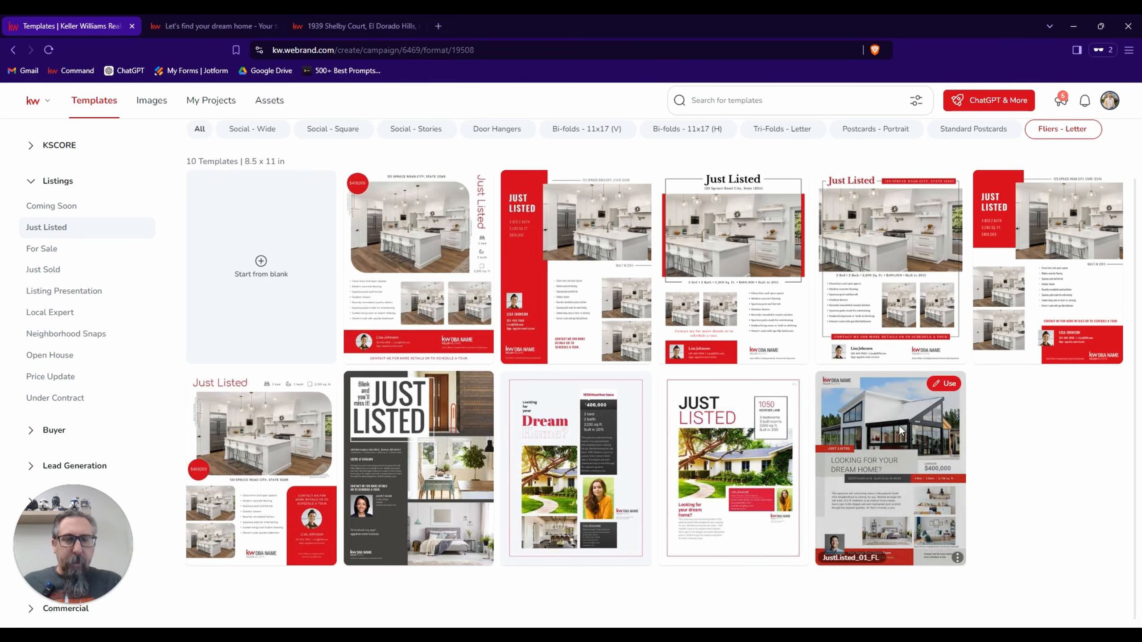
click(940, 388)
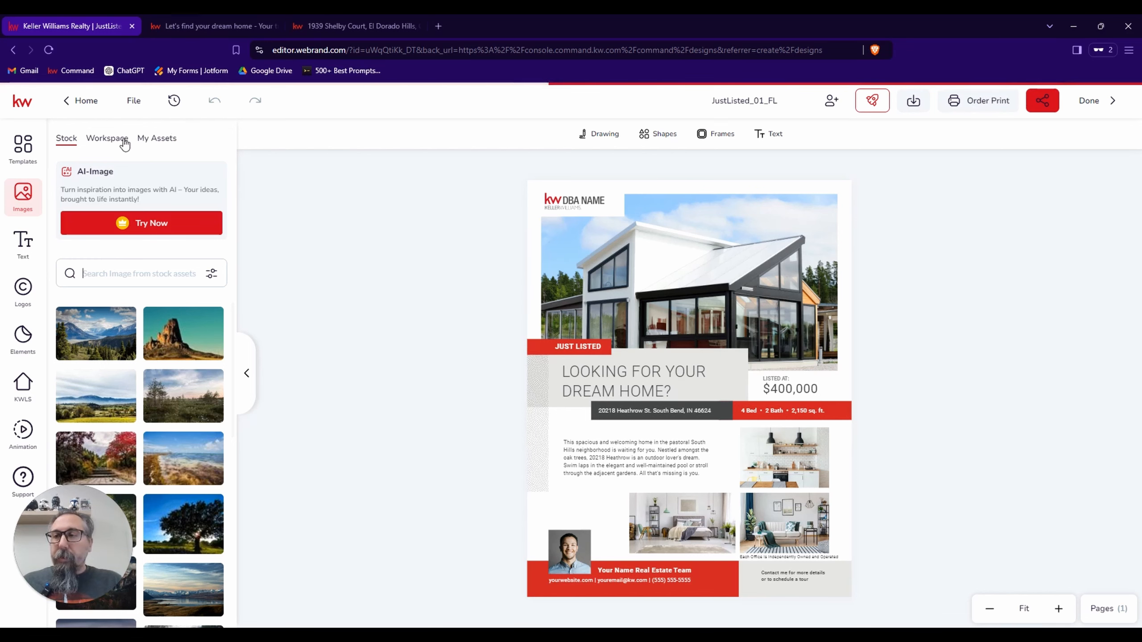
Open the KWLS listing search options in the editor, and copy the MLS number from the property details on the El Dorado Hills listing page.
click(19, 386)
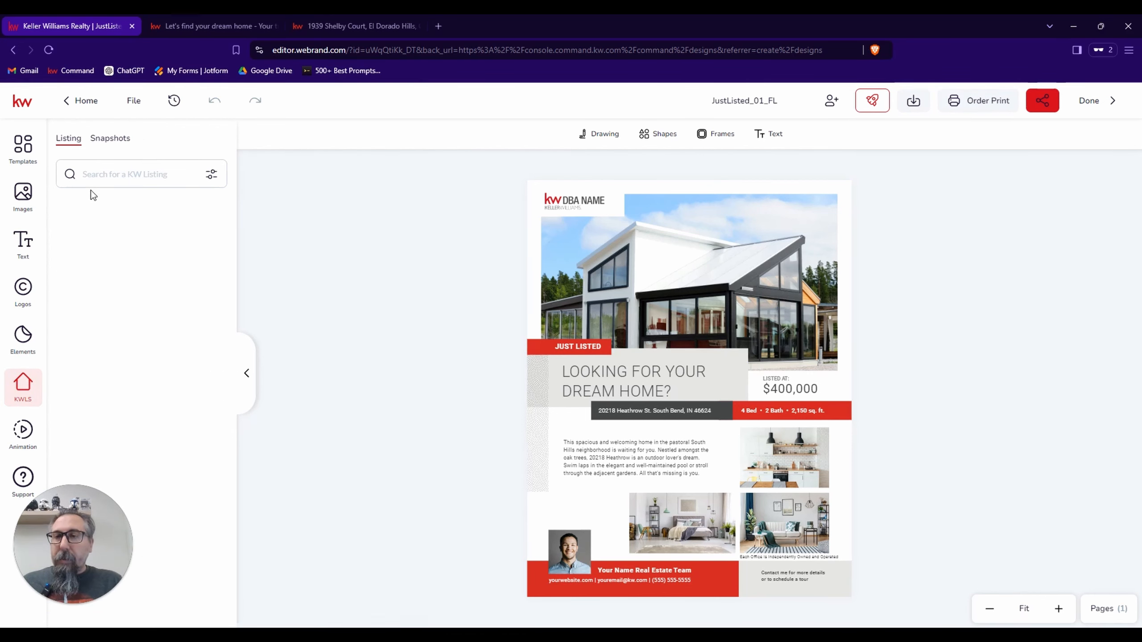
click(128, 174)
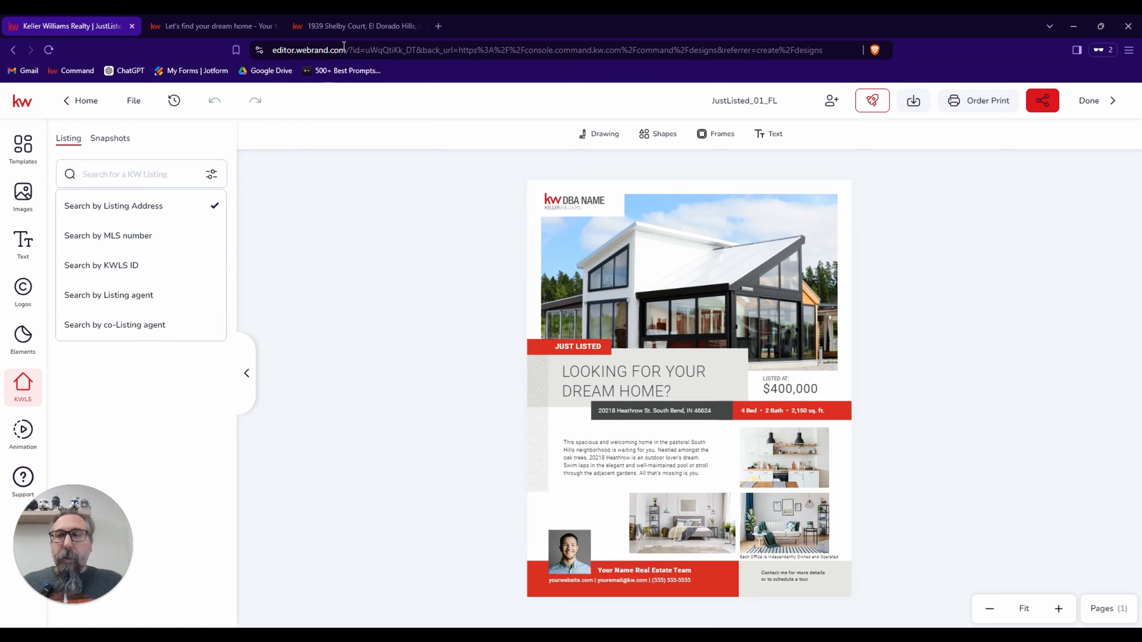
click(357, 25)
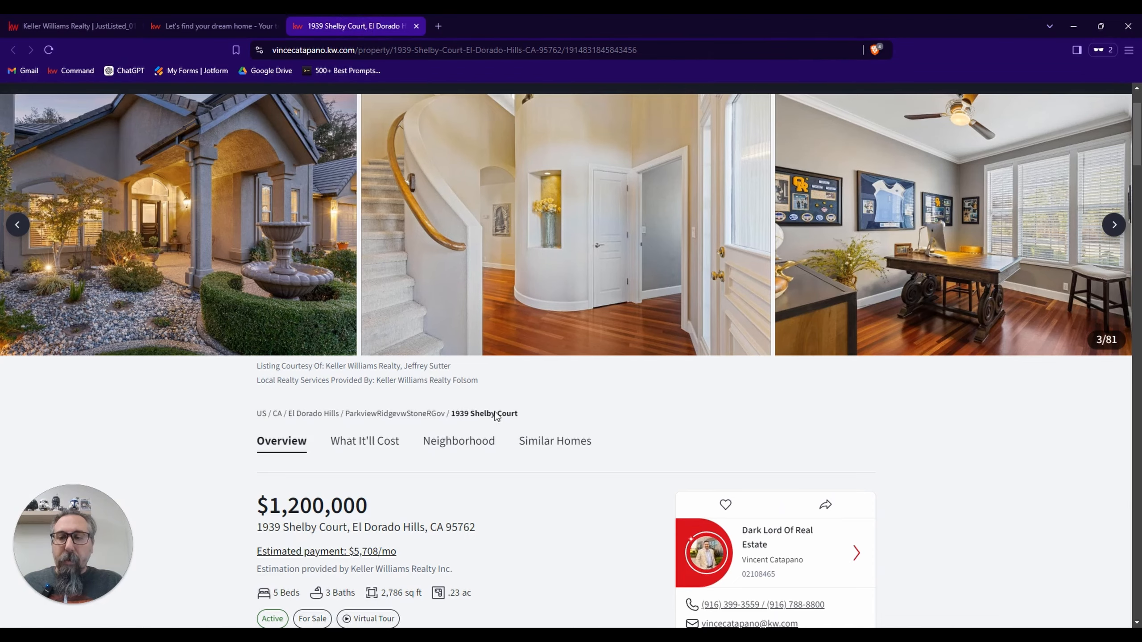
scroll(496, 416, down, 3)
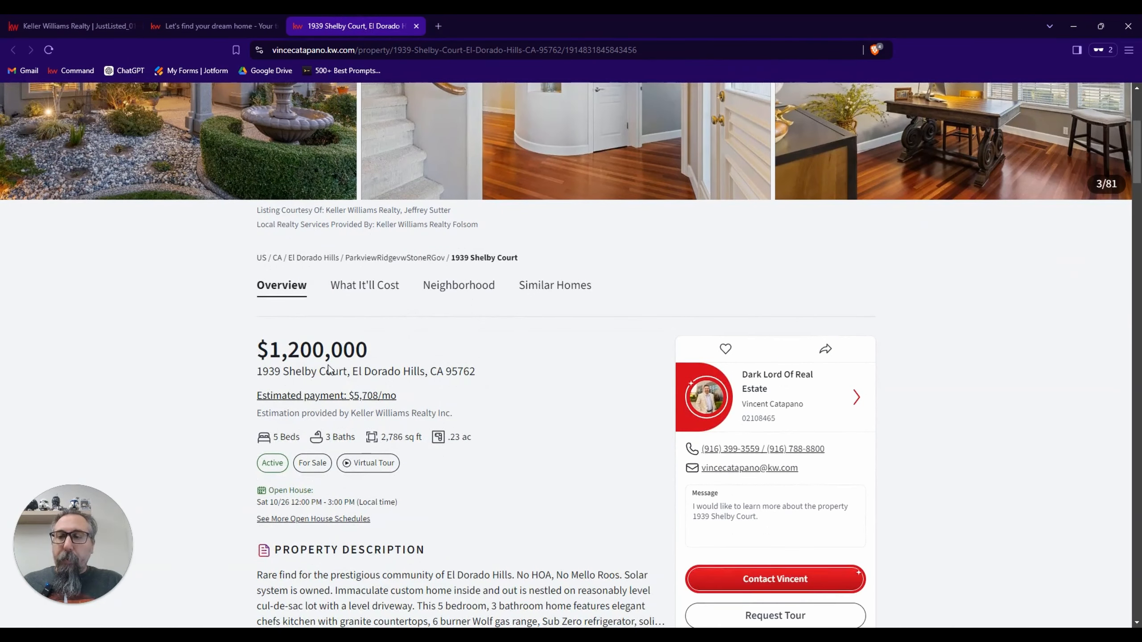
scroll(494, 380, down, 5)
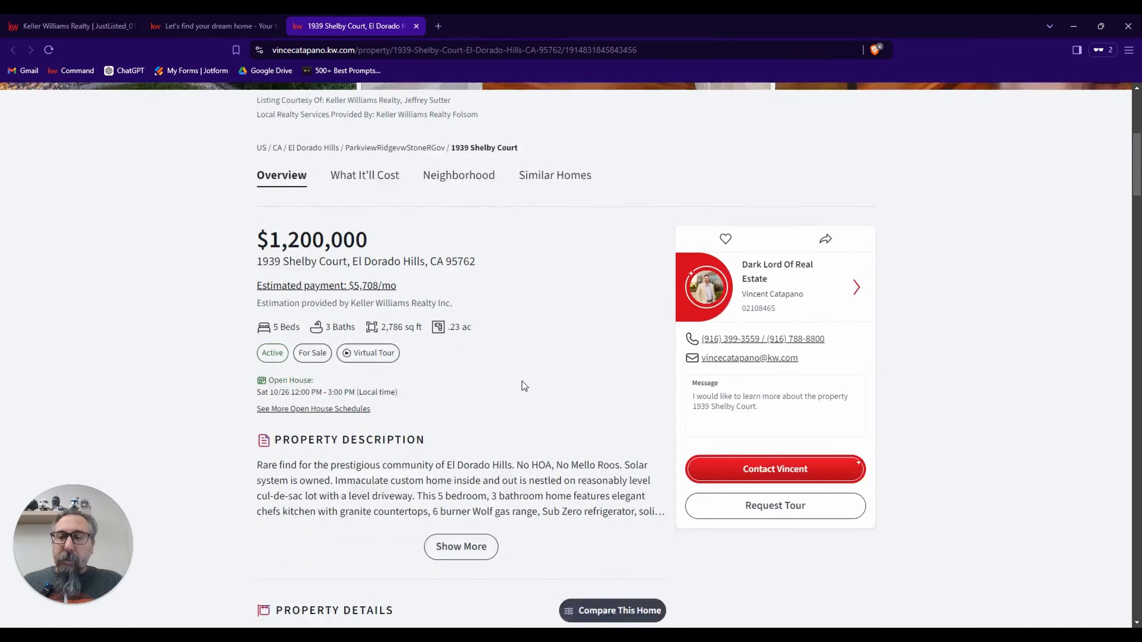
scroll(535, 405, down, 3)
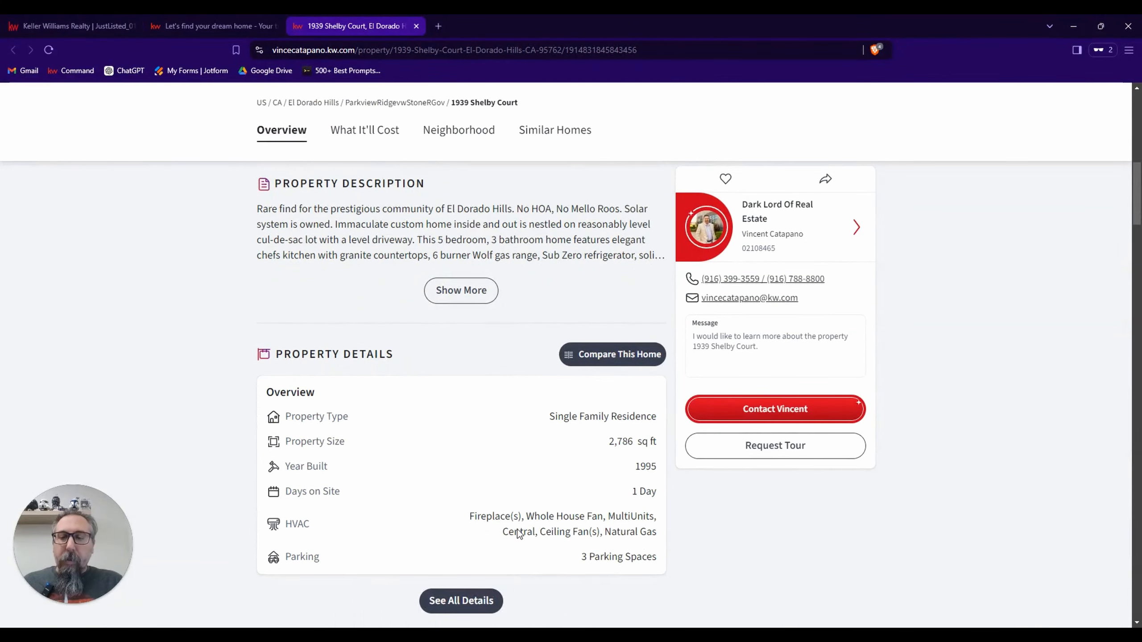
click(473, 602)
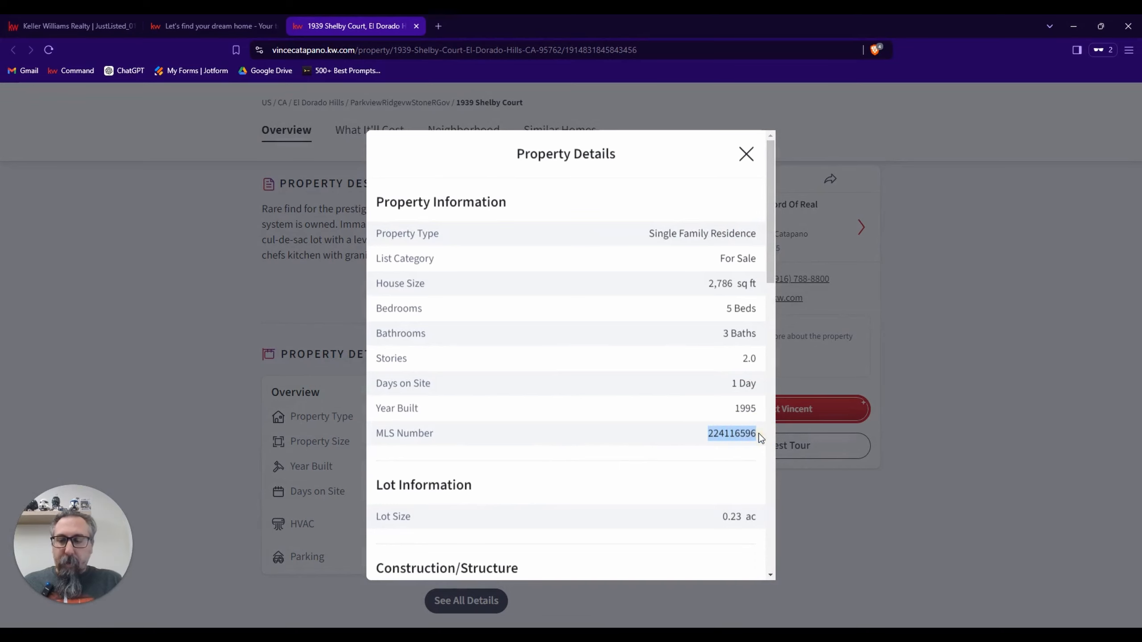
click(746, 154)
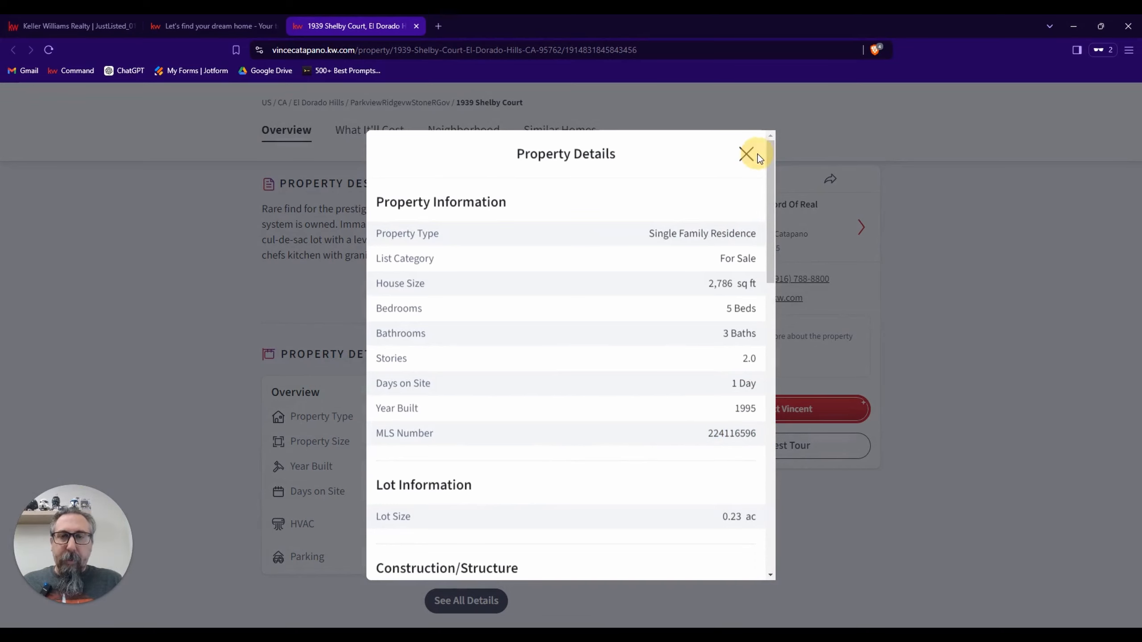
click(745, 157)
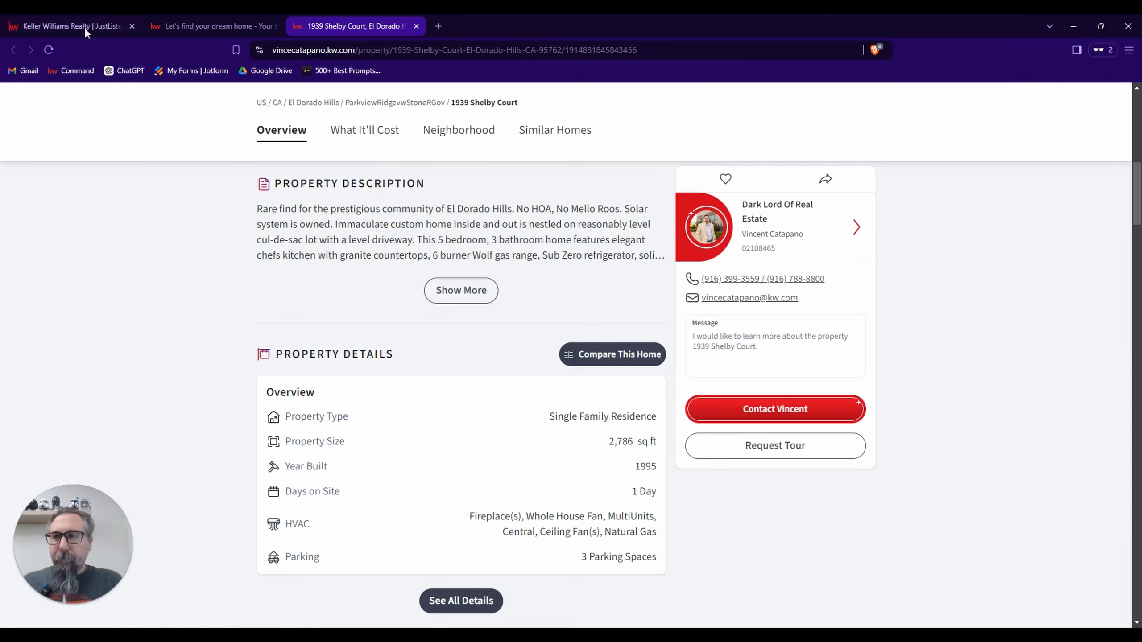
Back in the flier editor, search the KW listings by MLS number using the copied number.
click(84, 25)
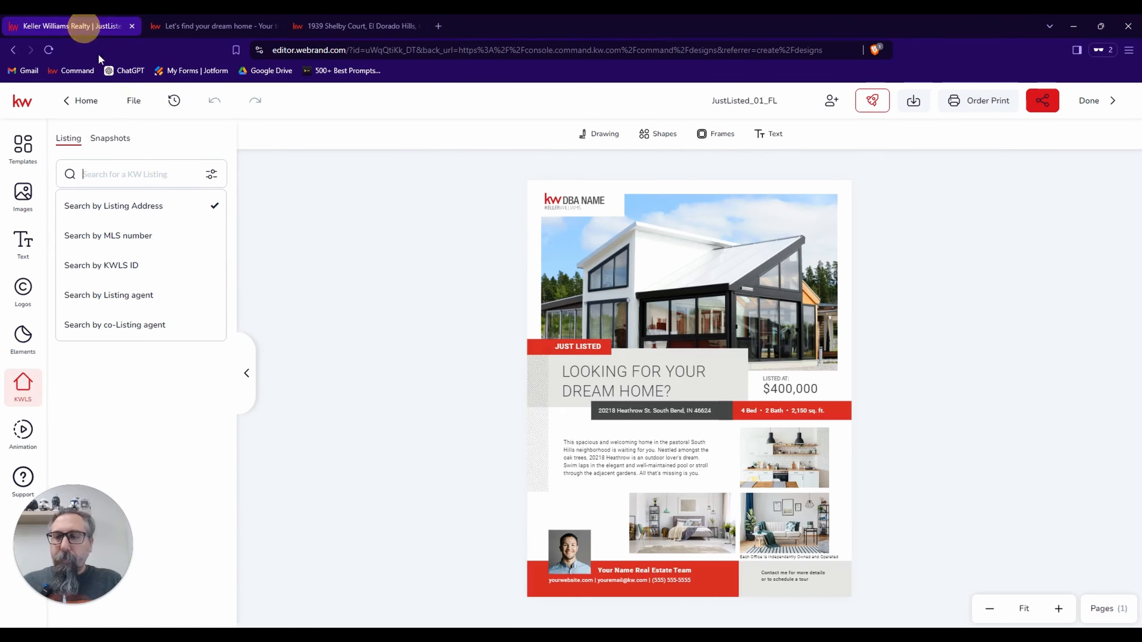
click(159, 238)
click(143, 179)
text(224116596)
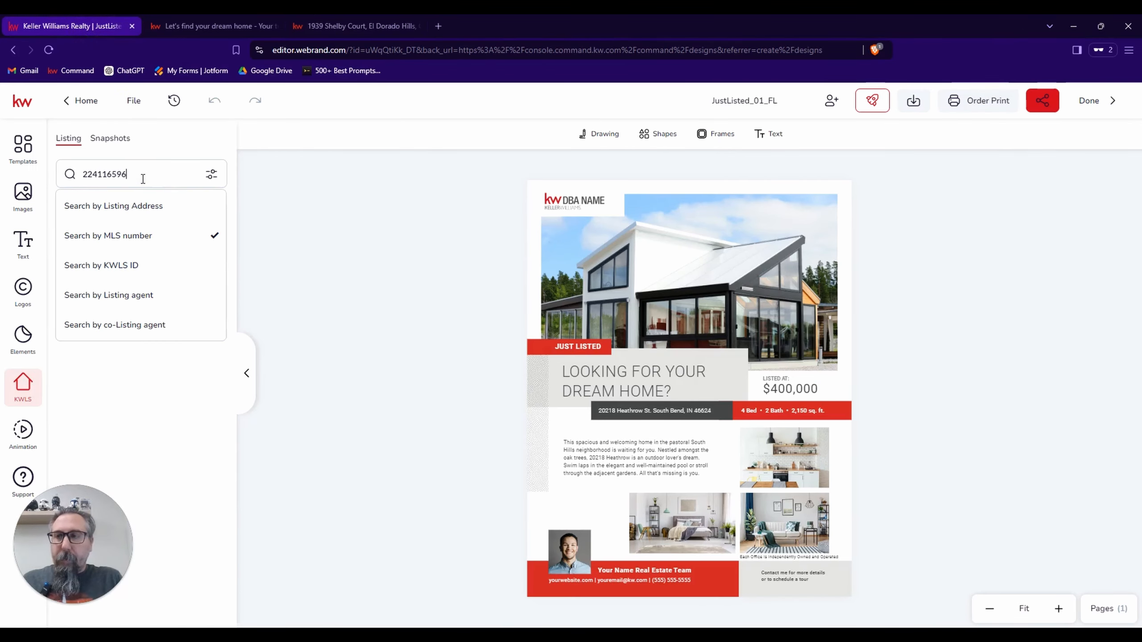
key(Return)
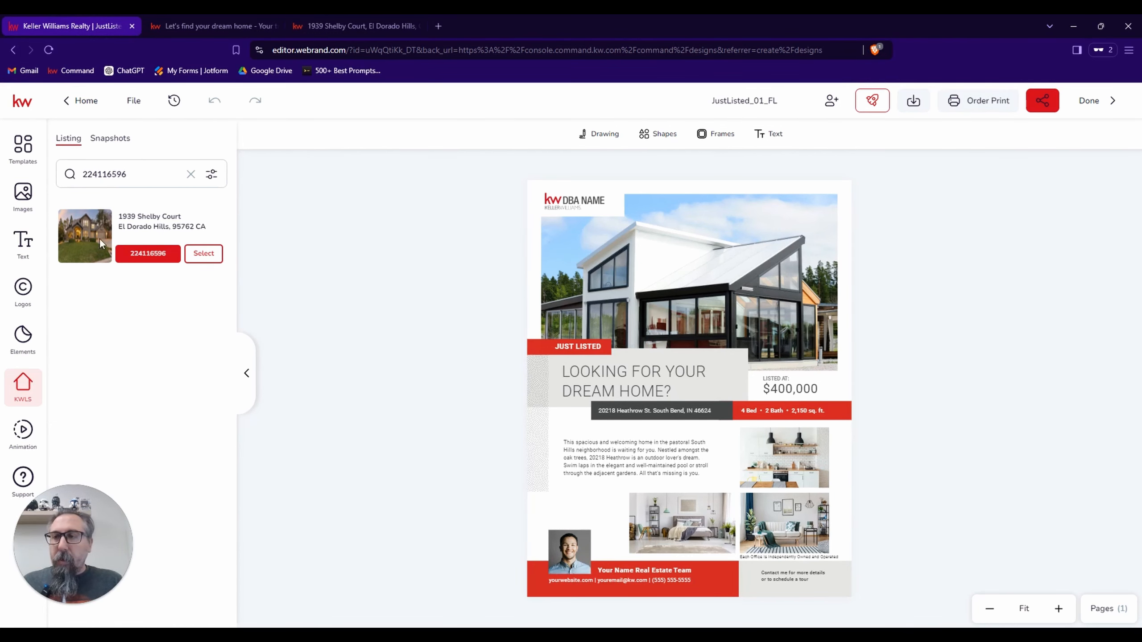
Select the found El Dorado Hills listing and look through its listing details.
click(204, 255)
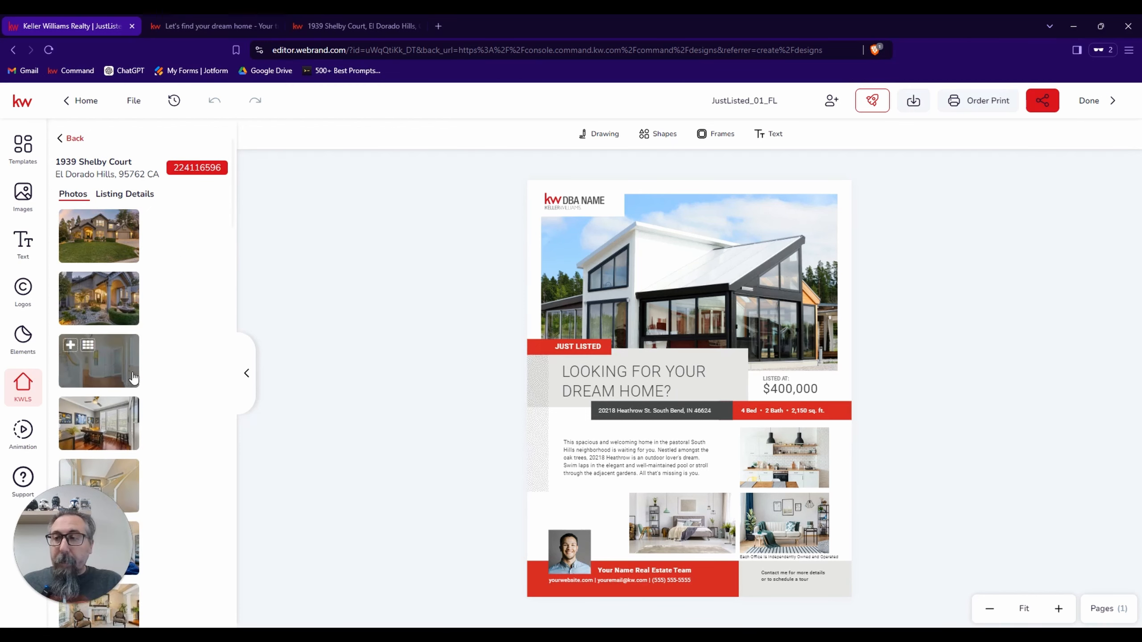
click(135, 194)
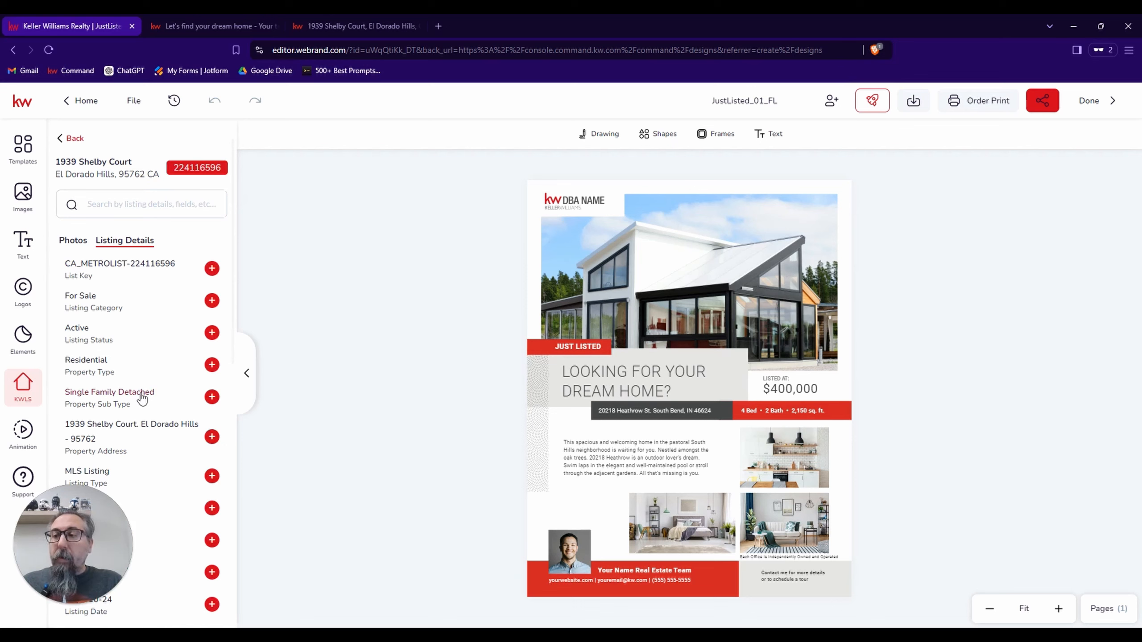
scroll(142, 395, down, 6)
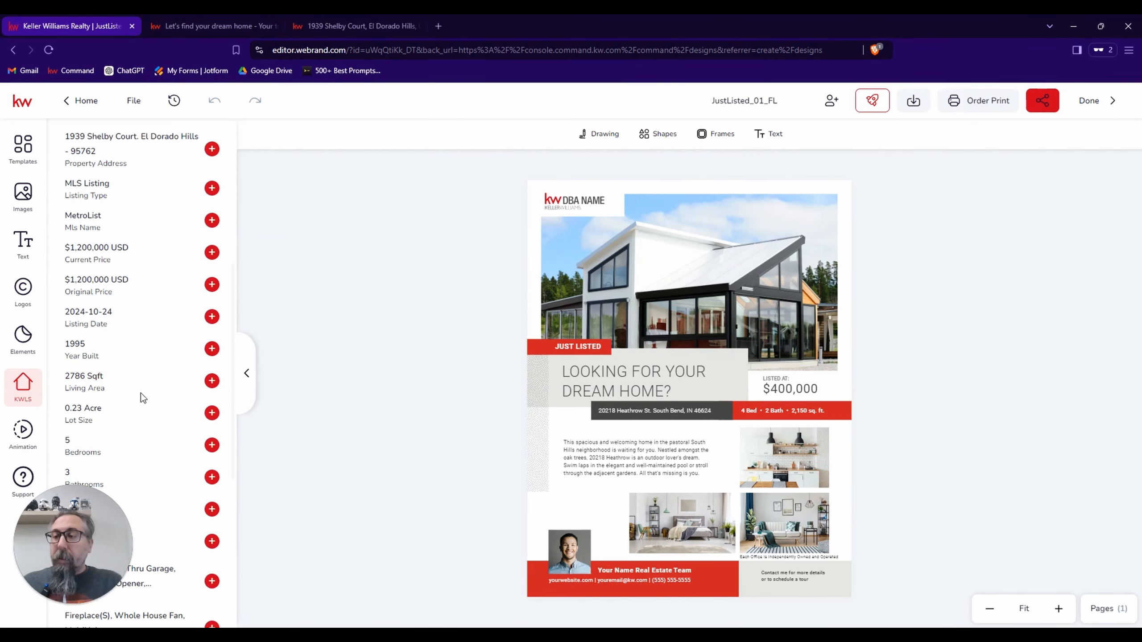
Return to the listing's photos, and replace the flier's placeholder DBA logo with the KW Roseville logo from the personal logo assets.
scroll(143, 397, up, 7)
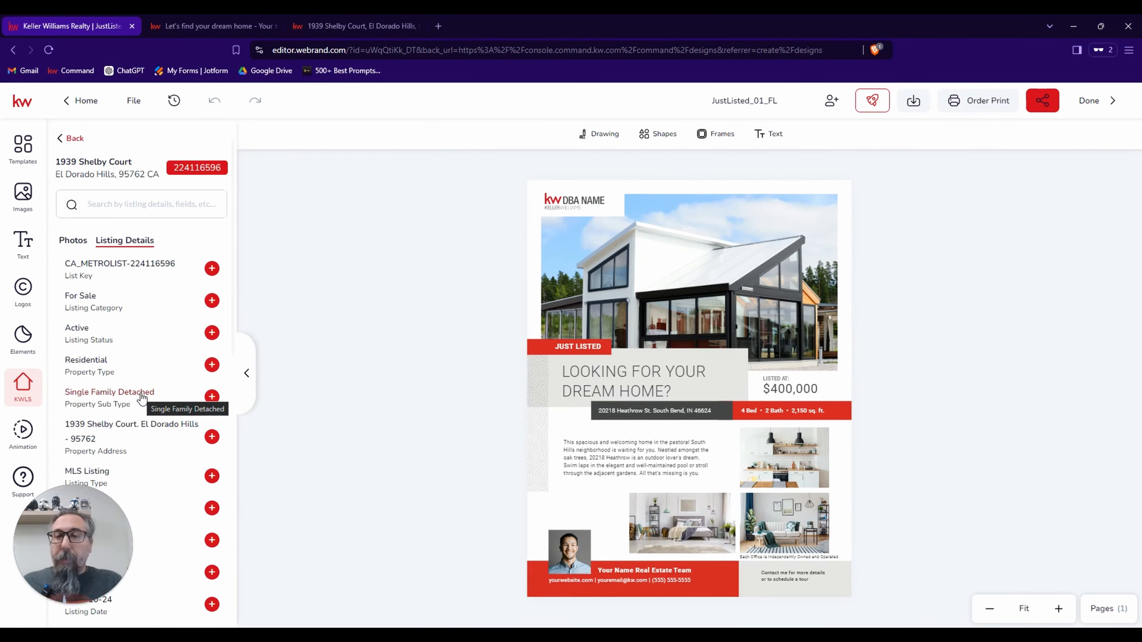
click(73, 240)
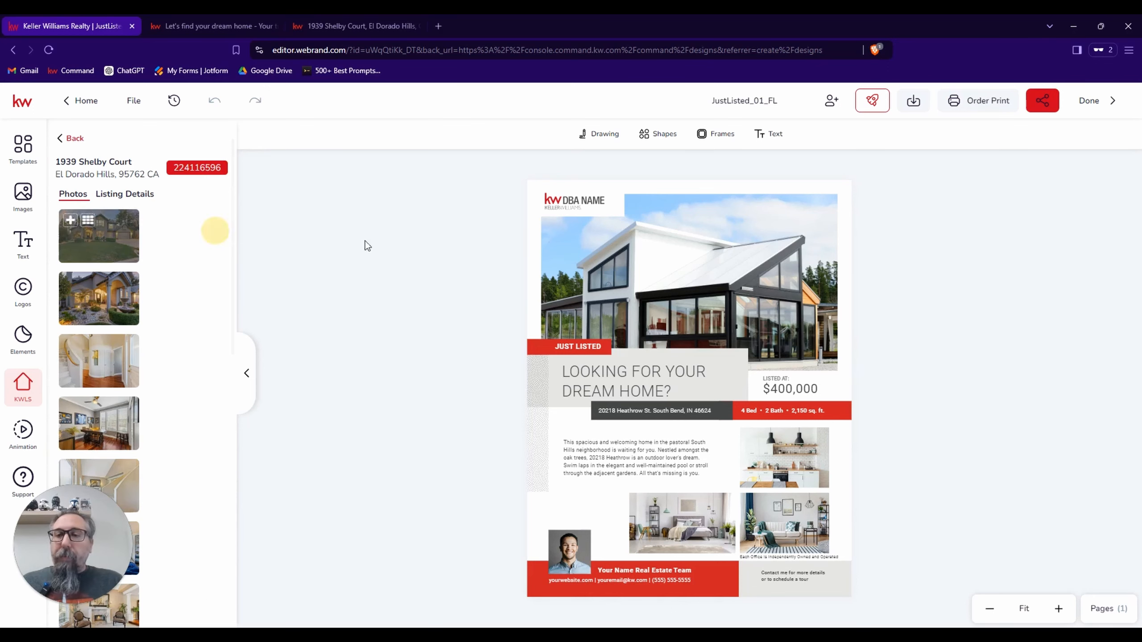
click(571, 201)
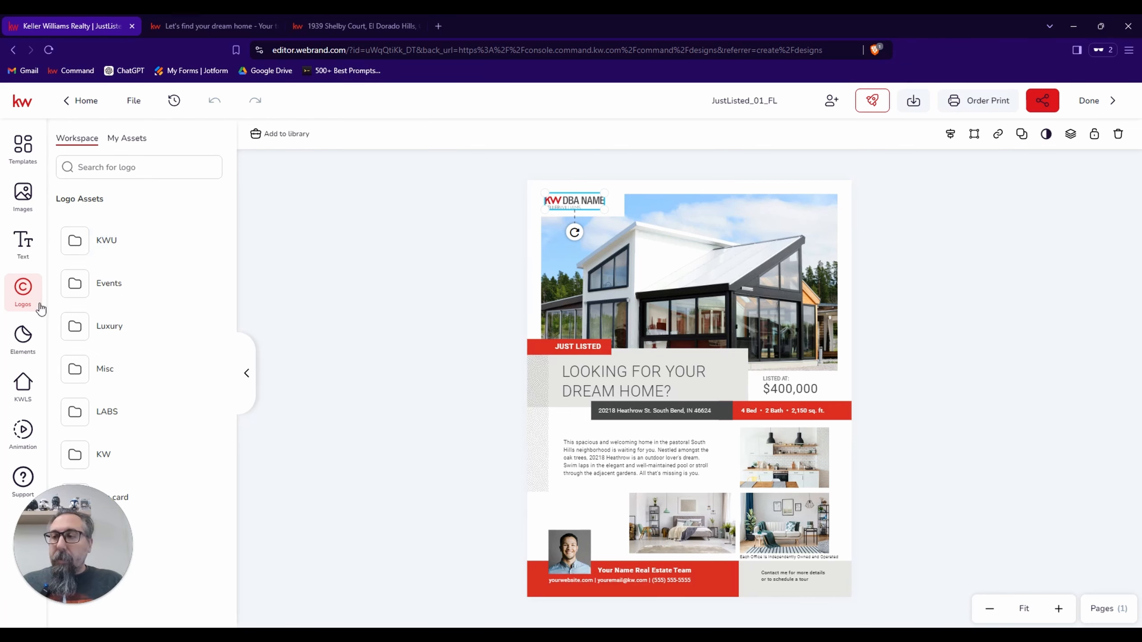
click(130, 143)
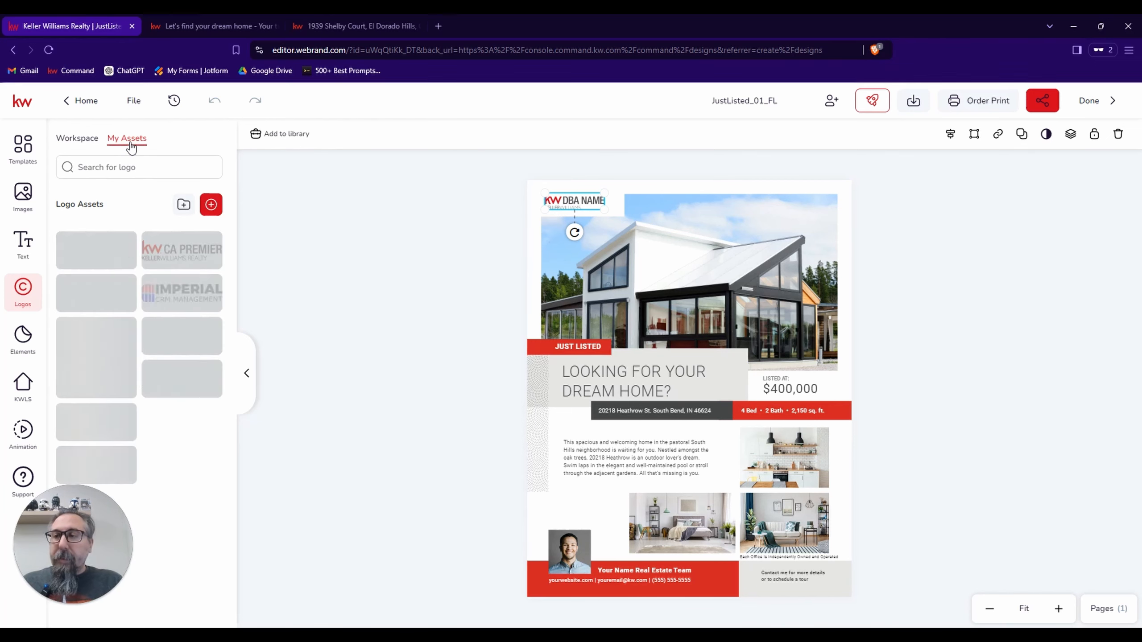
mouse_move(116, 254)
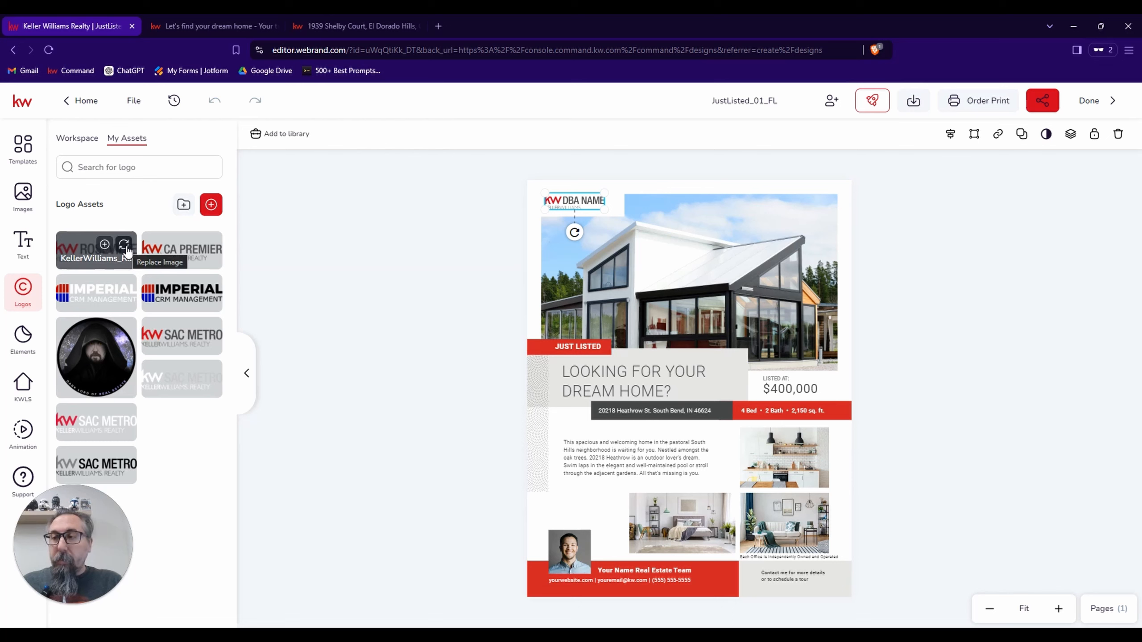
click(124, 245)
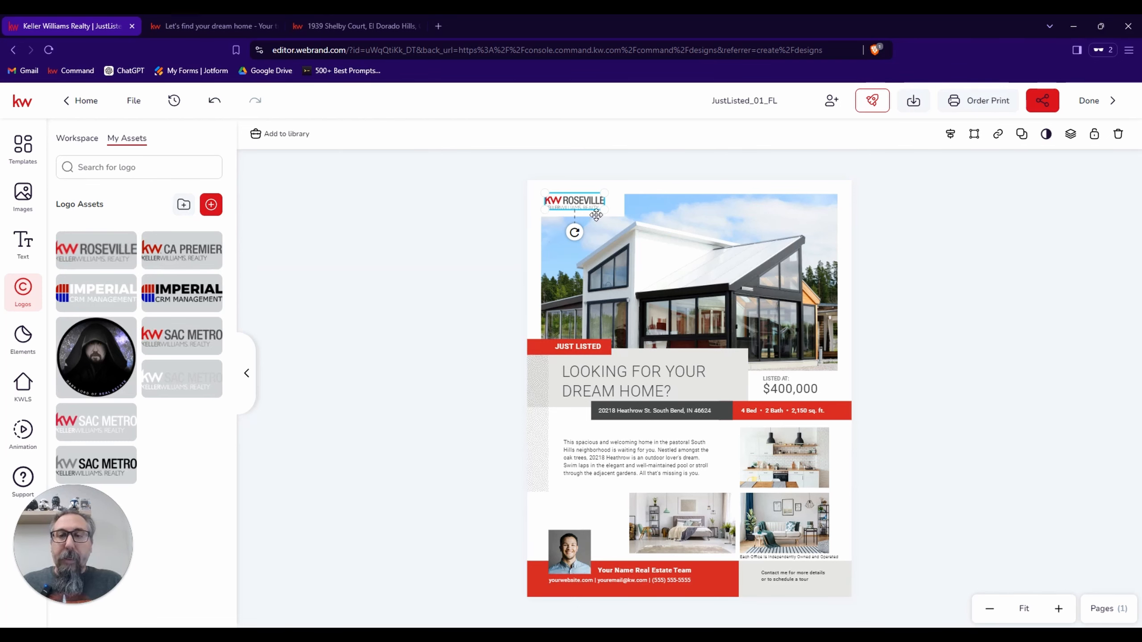
Undo the logo replacement, and apply the KW Roseville logo again in place of the placeholder.
click(215, 101)
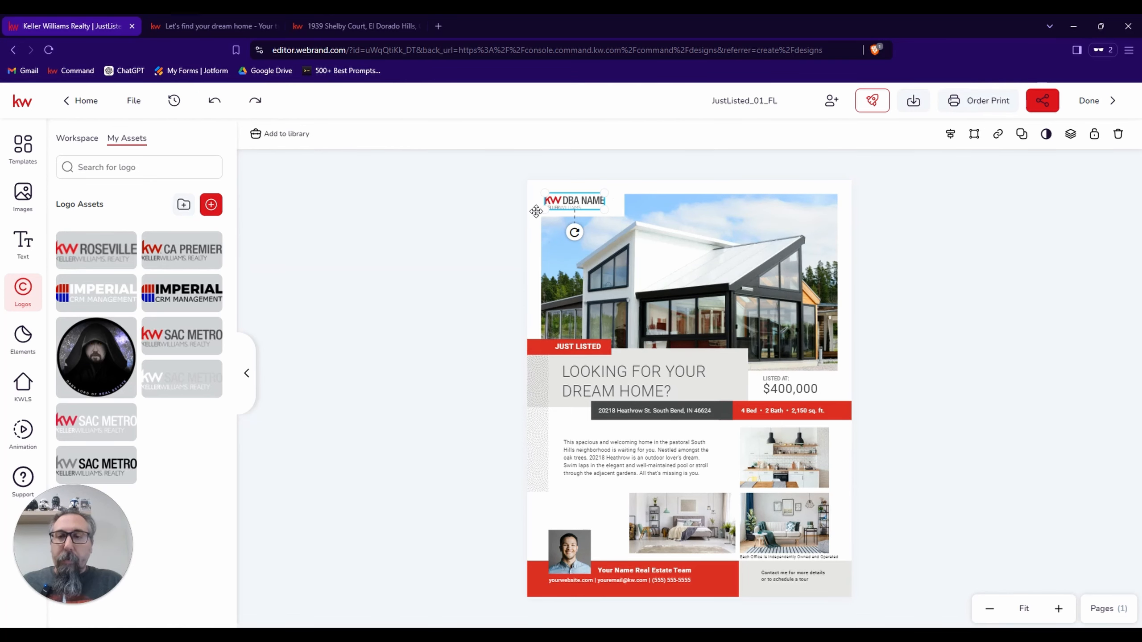
click(260, 101)
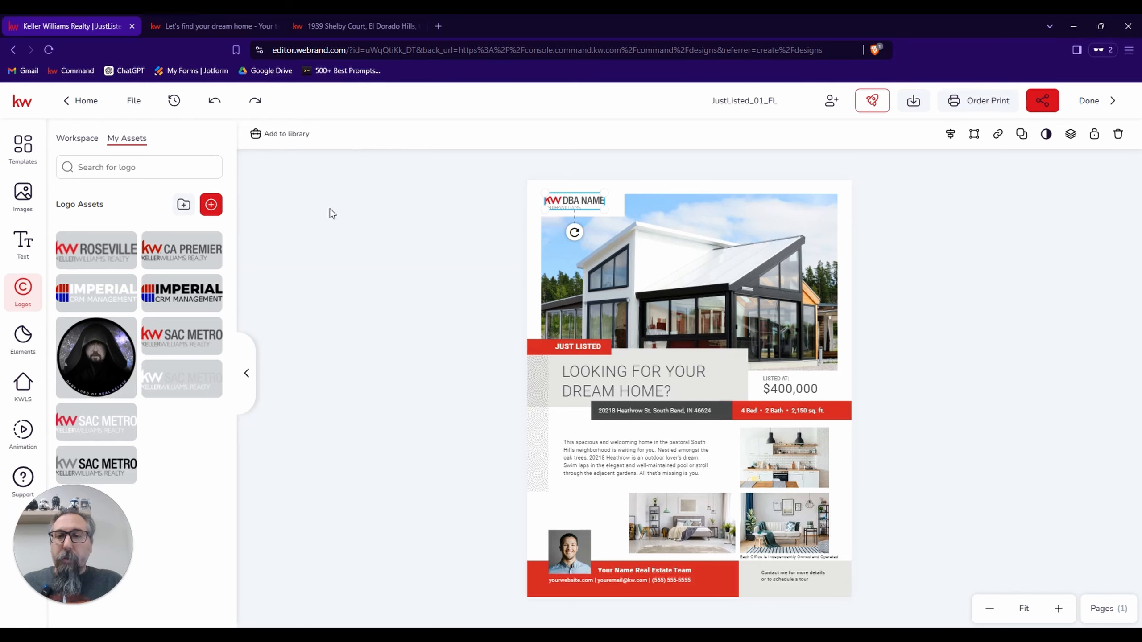
click(258, 100)
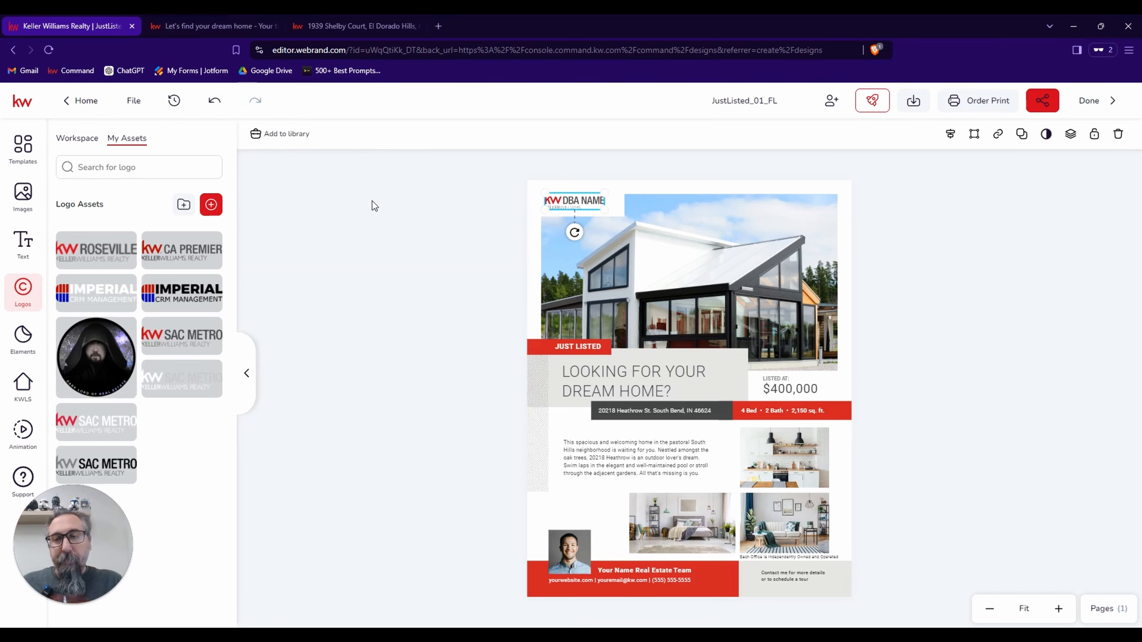
click(124, 246)
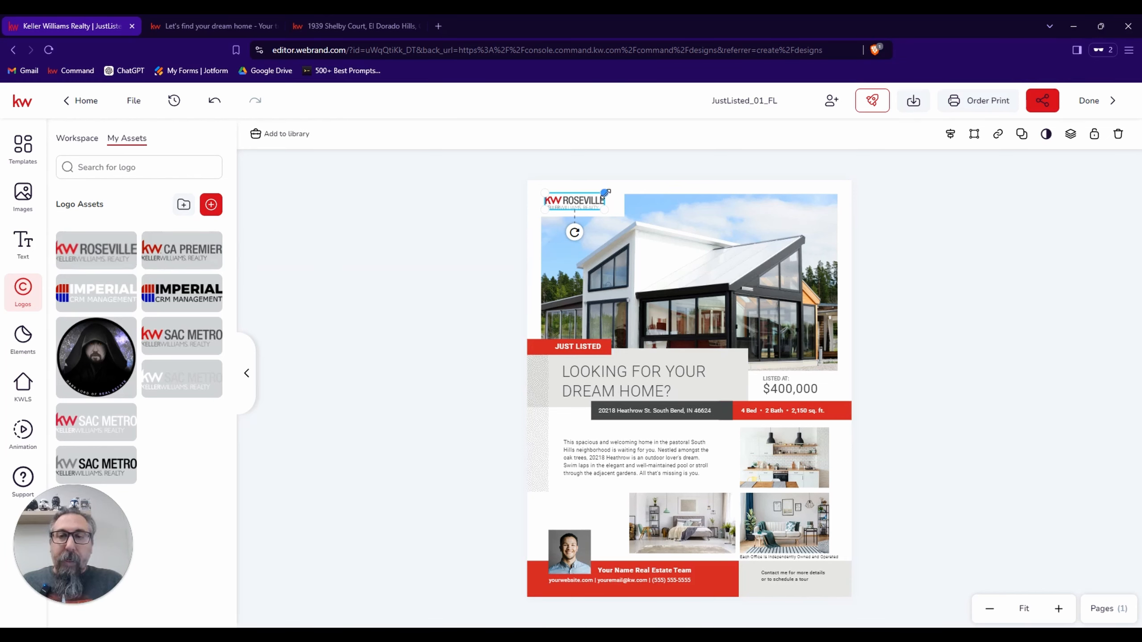
Enlarge the KW Roseville logo and position it within the white box at the upper corner of the main photo.
drag(604, 193, 615, 190)
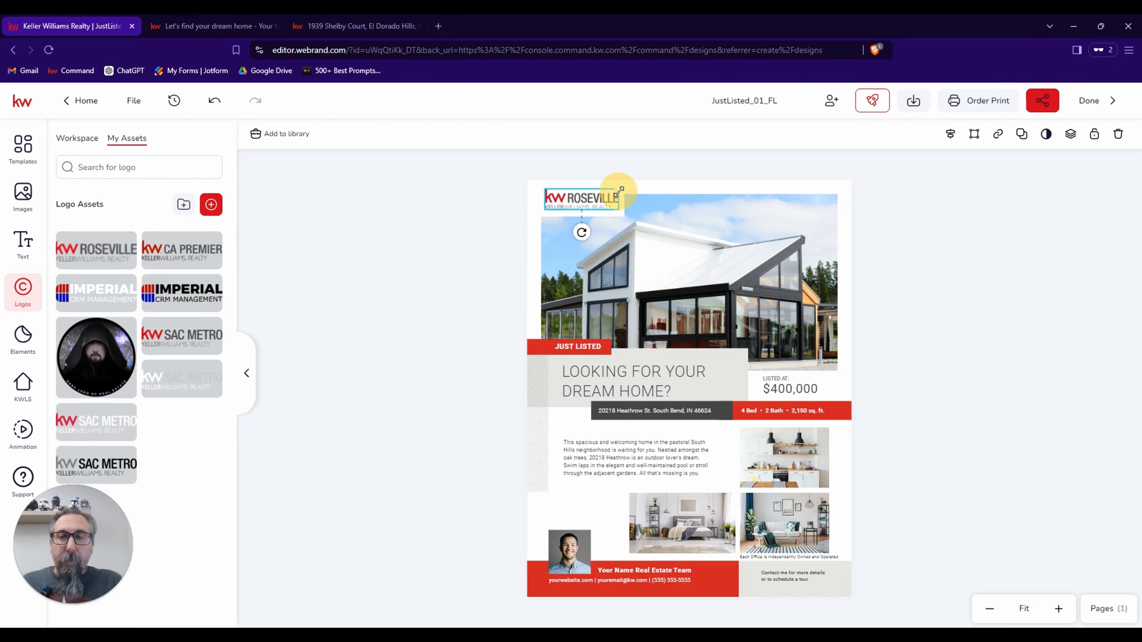
click(573, 204)
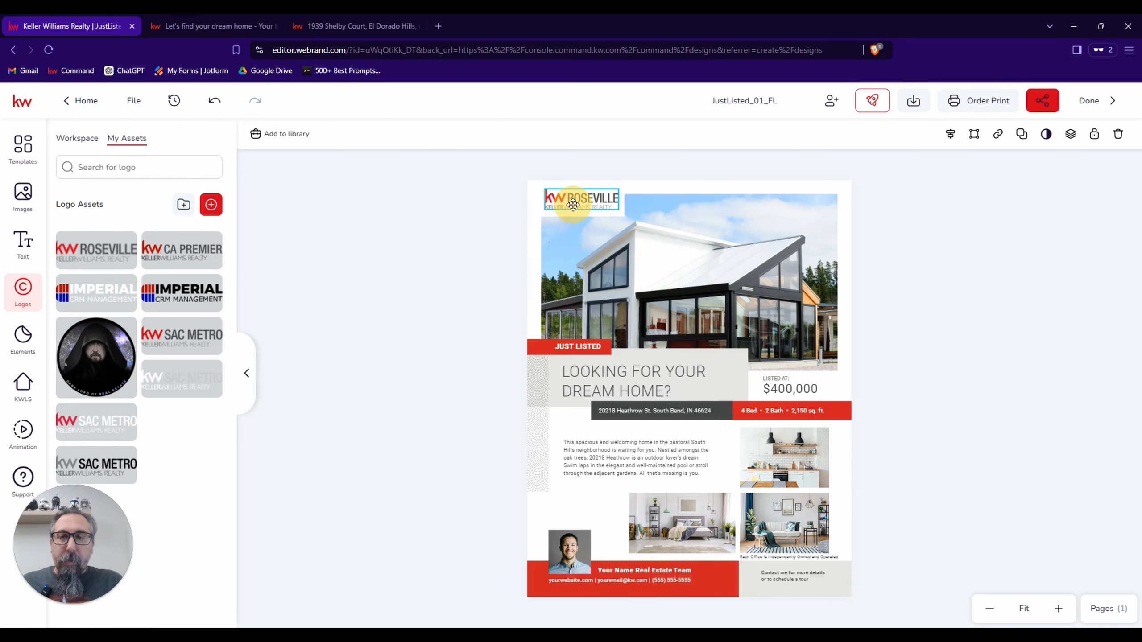
mouse_move(569, 204)
mouse_down()
mouse_move(621, 218)
mouse_move(598, 207)
mouse_up()
click(487, 221)
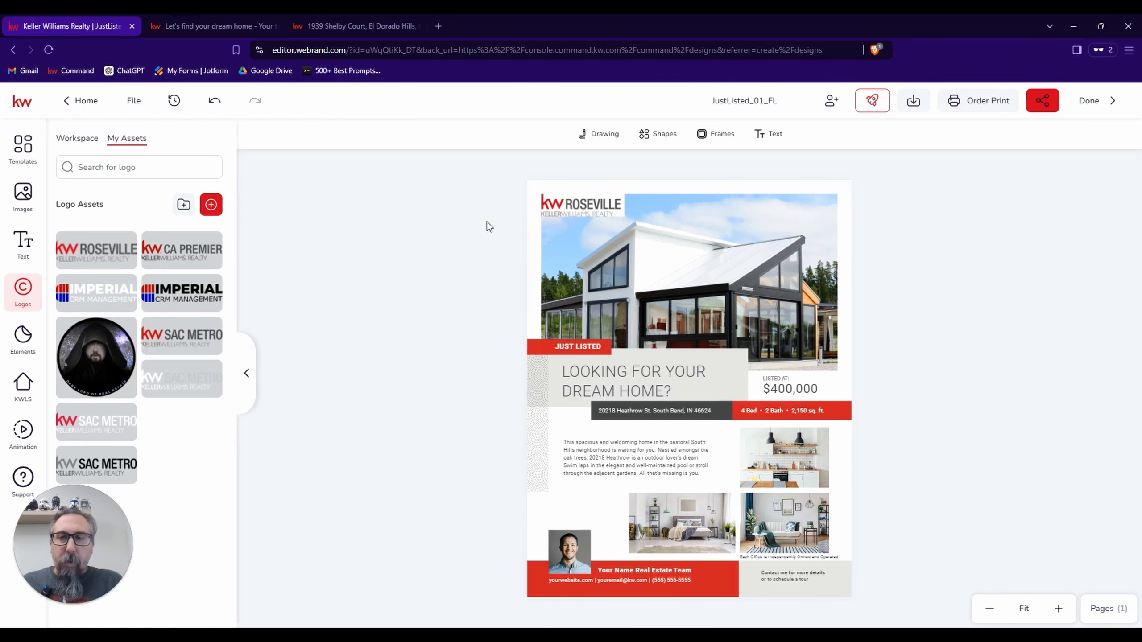
click(580, 204)
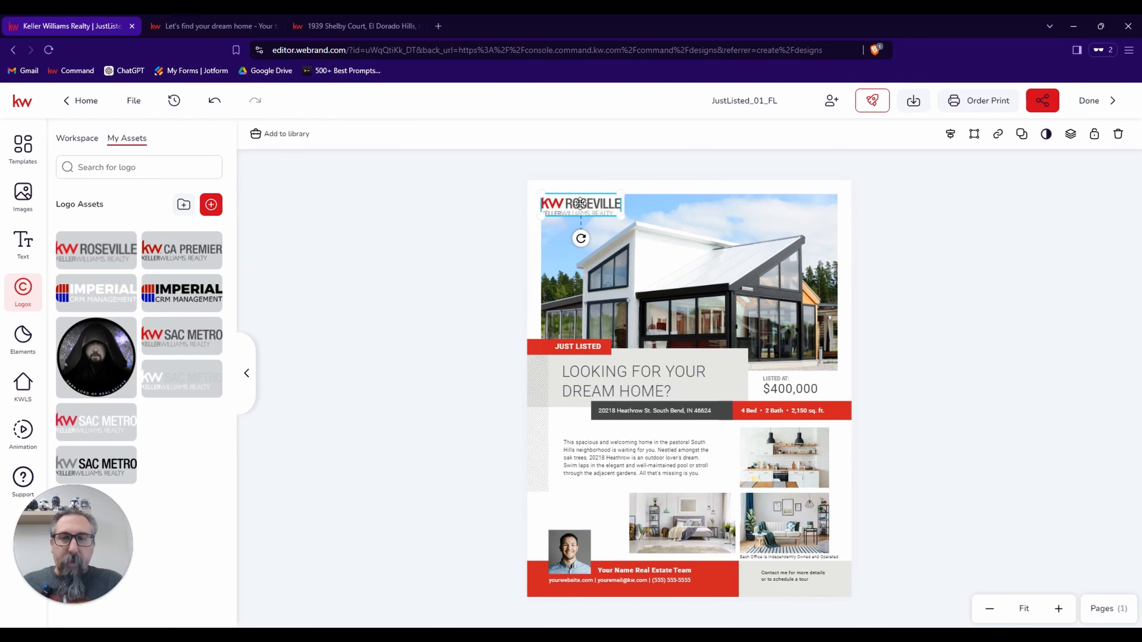
drag(581, 204, 581, 203)
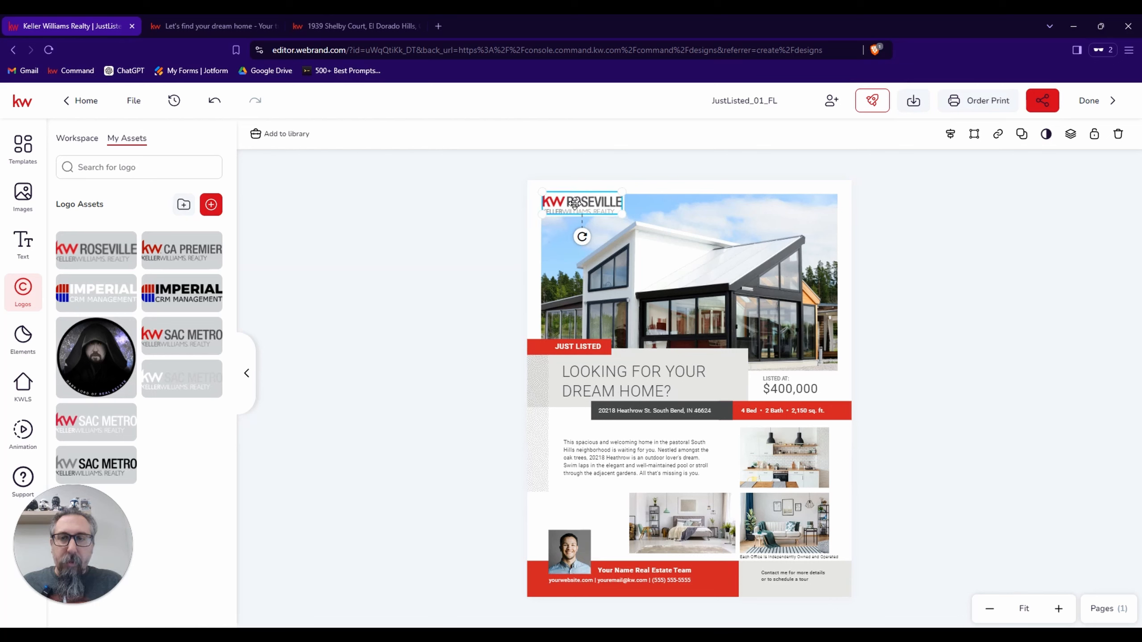
click(469, 224)
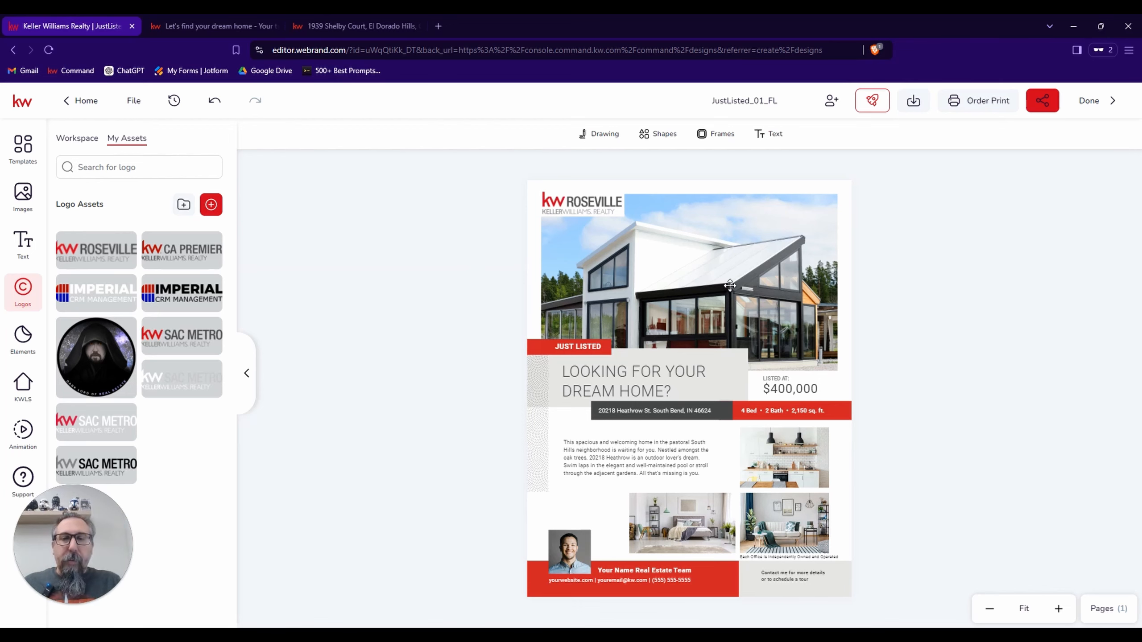
Look through the first exterior photos on the El Dorado Hills listing page, and return to the flier editor.
click(380, 27)
scroll(393, 191, up, 8)
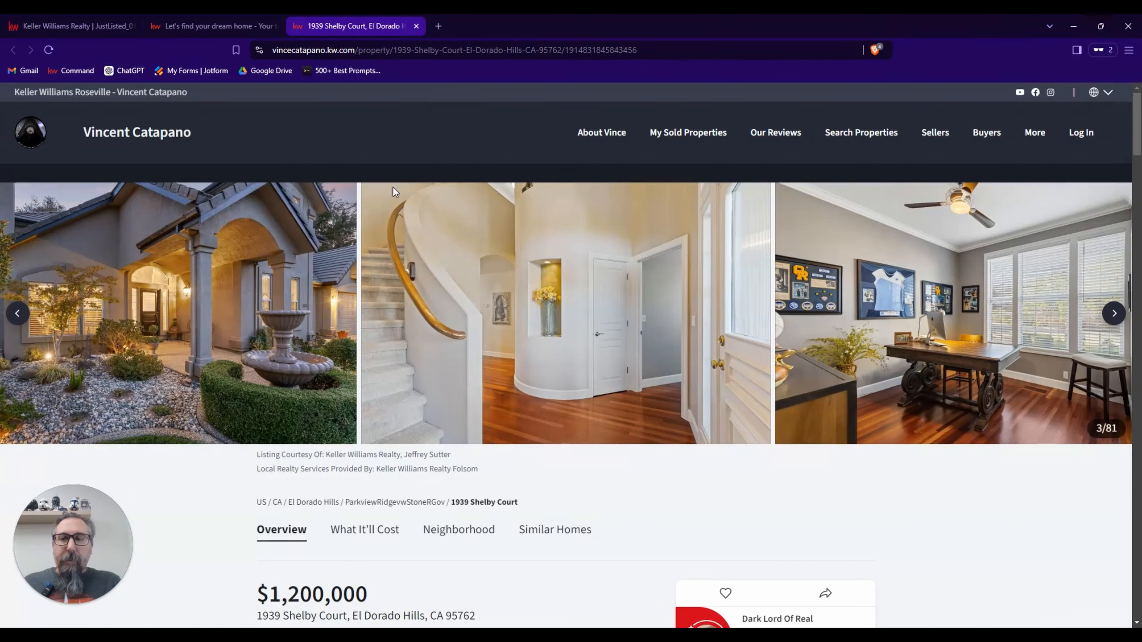
click(20, 315)
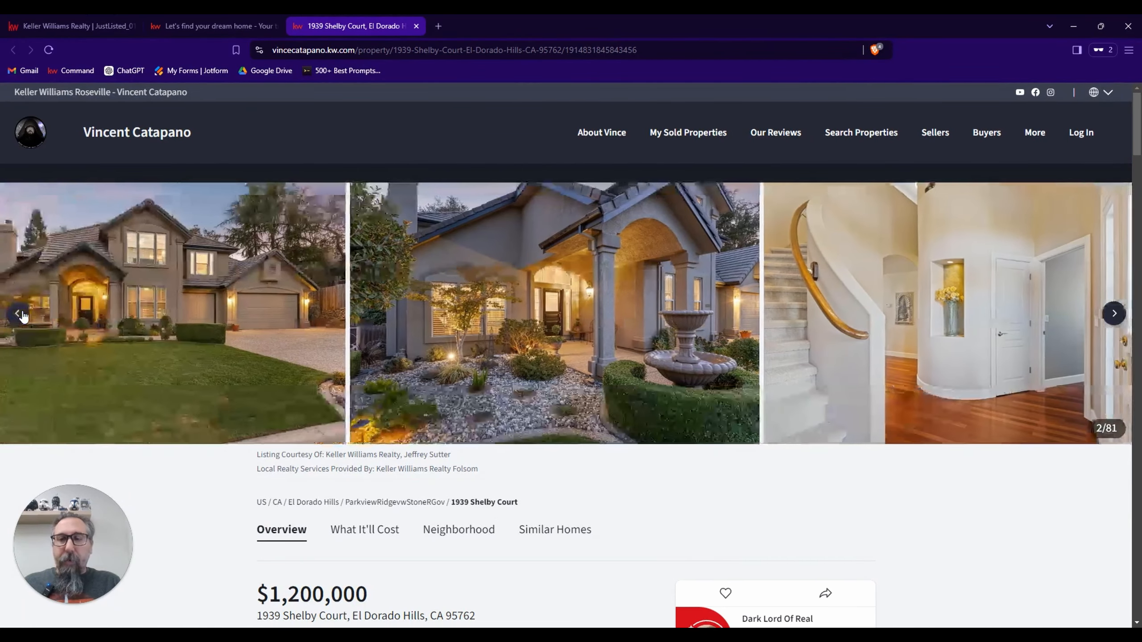
click(21, 315)
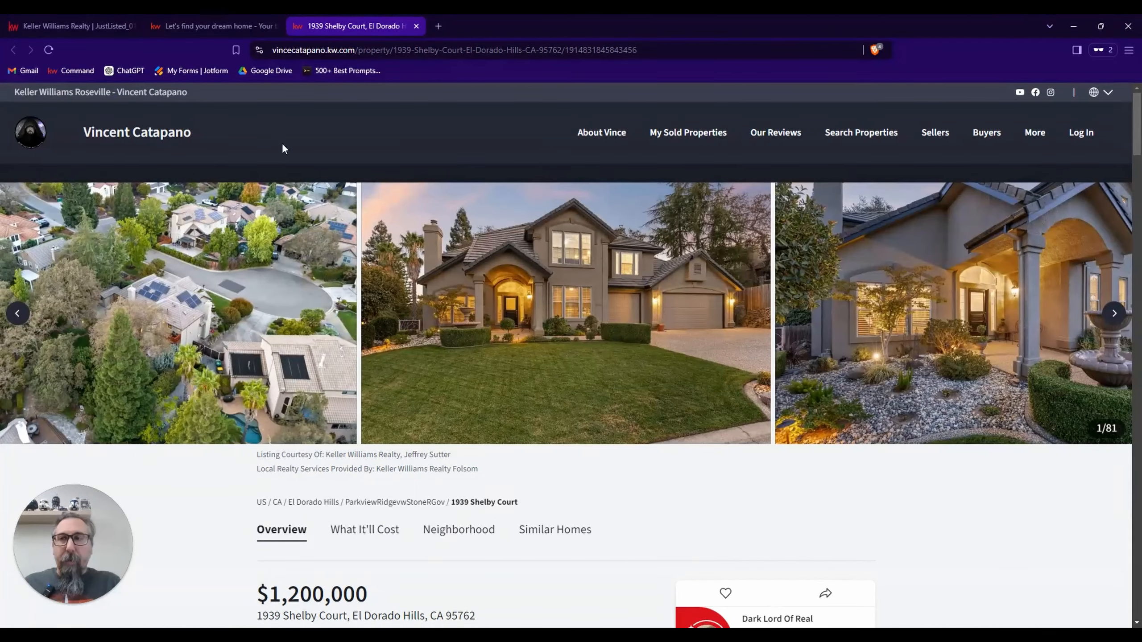
click(92, 29)
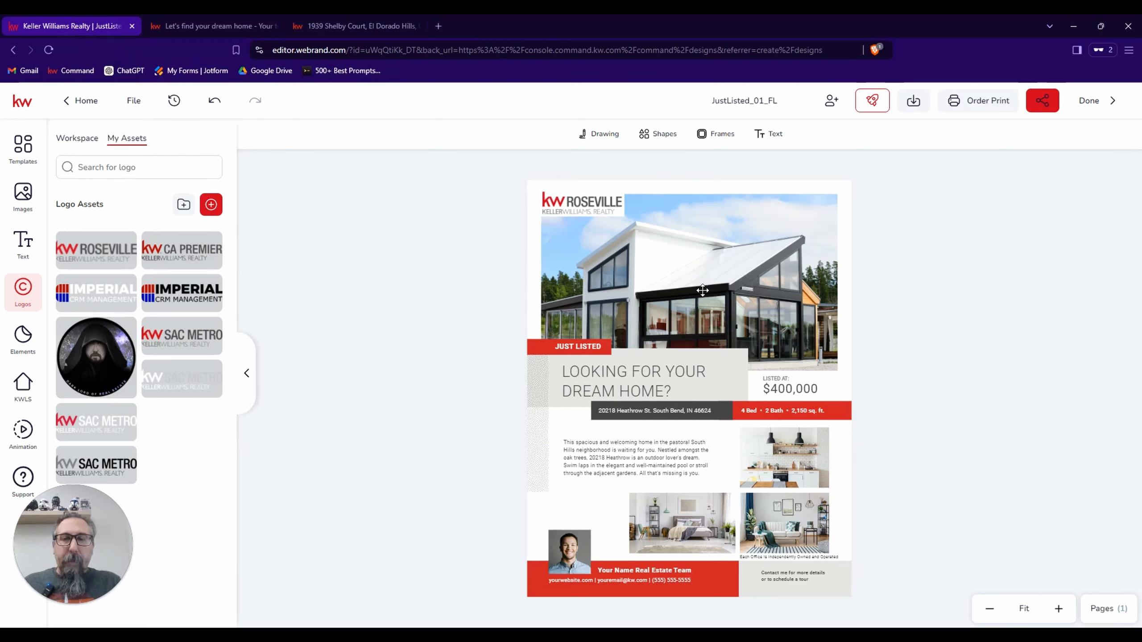
Try the entryway photo as the flier's main image, replace it with the listing's front exterior photo, and check how it can be repositioned.
click(703, 275)
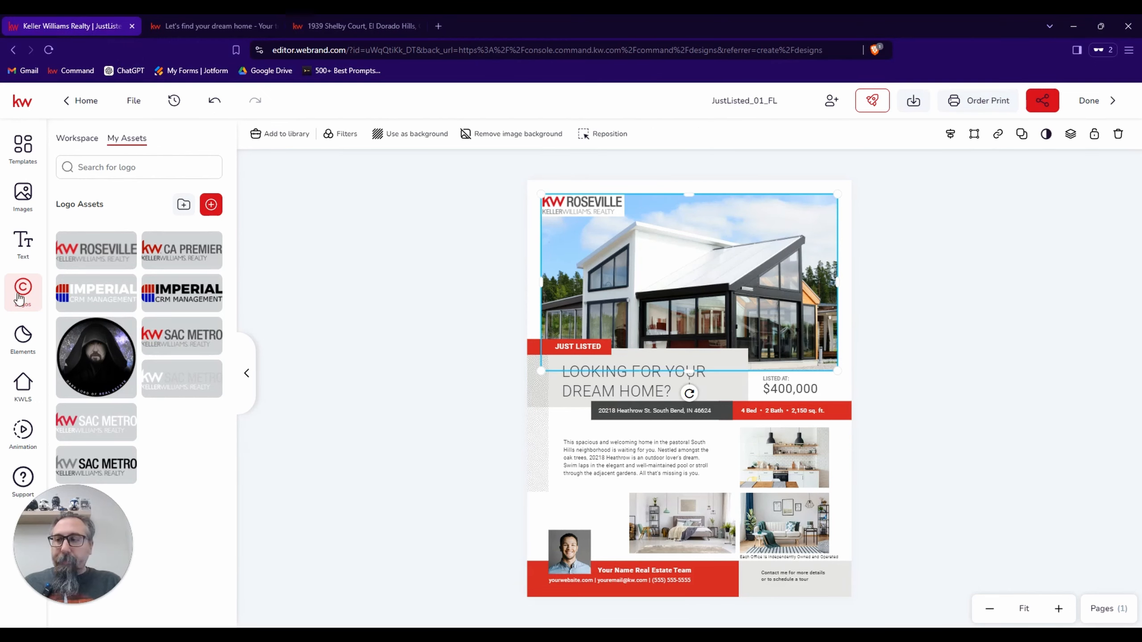
click(21, 388)
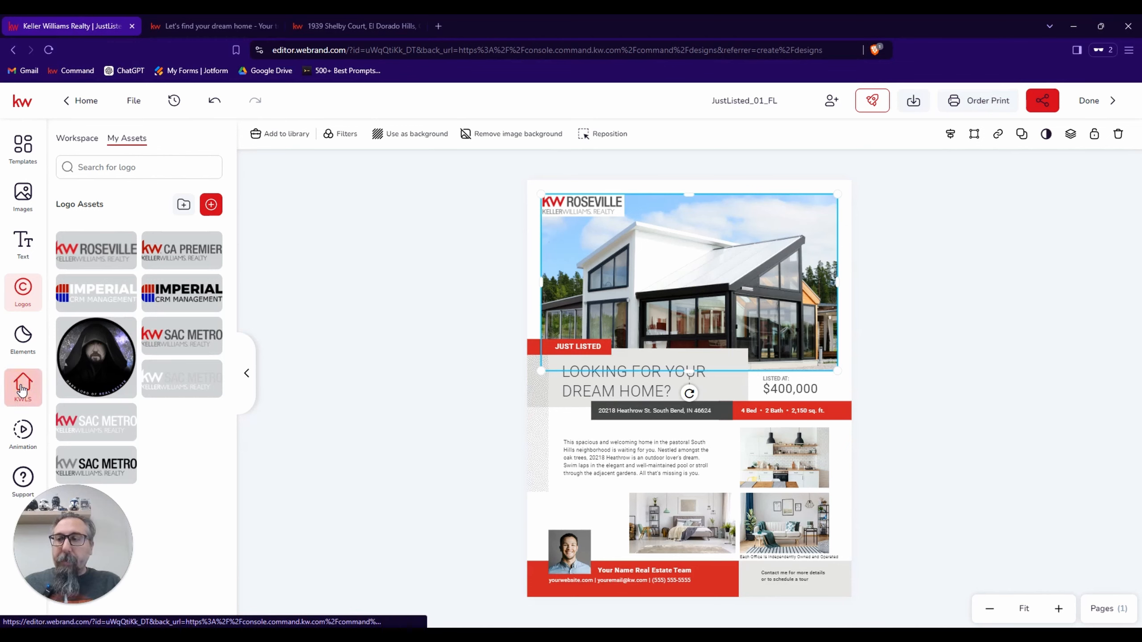
mouse_move(102, 287)
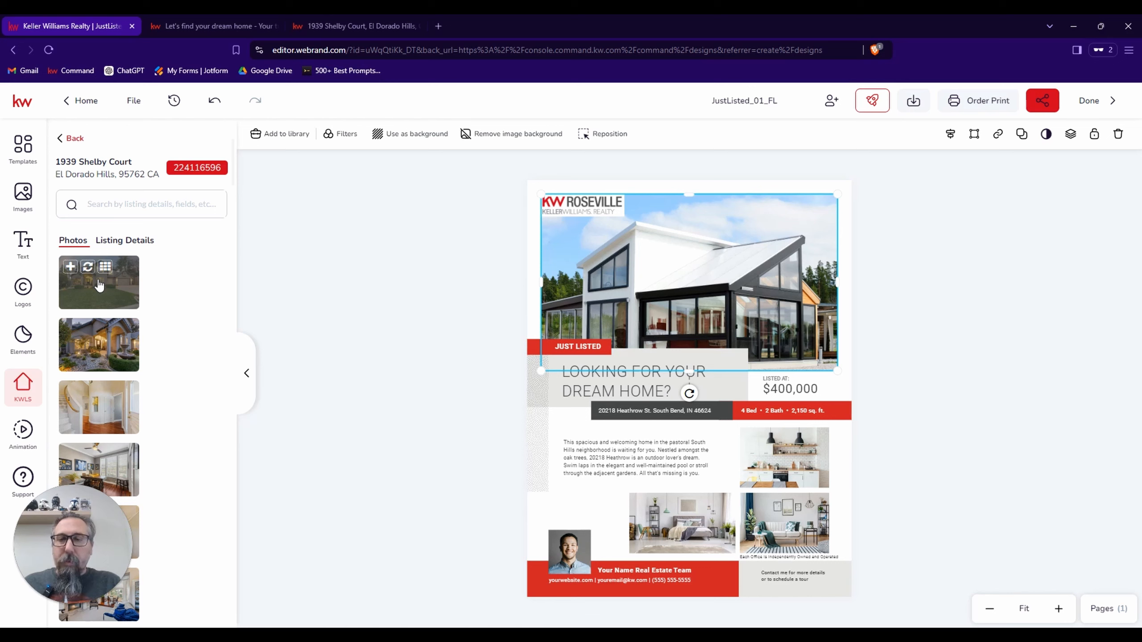
mouse_move(104, 317)
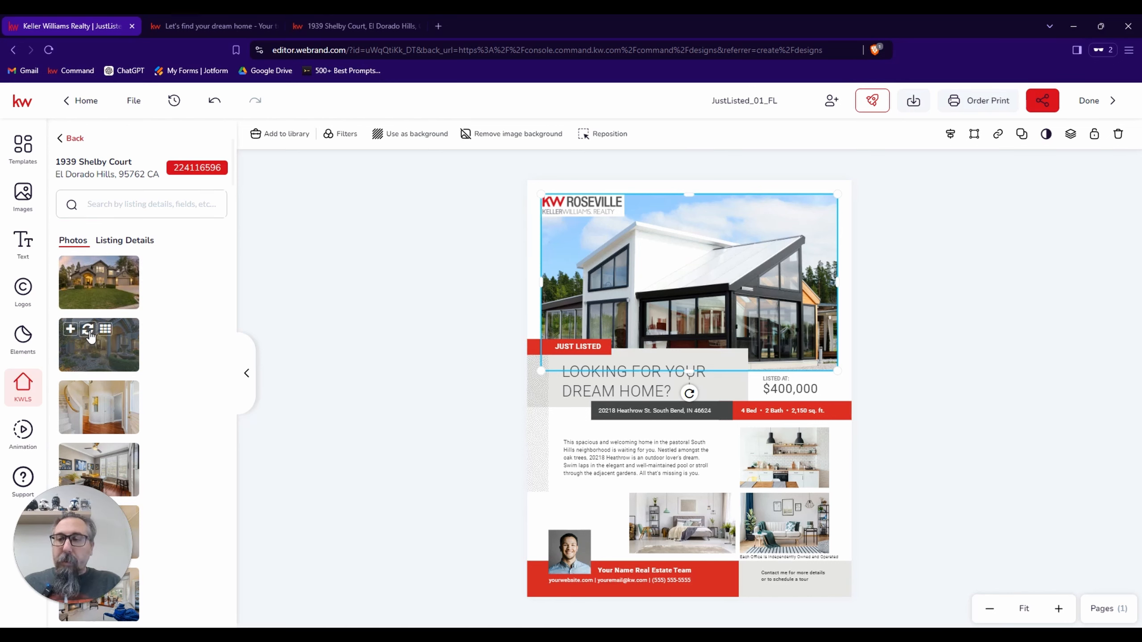
click(90, 333)
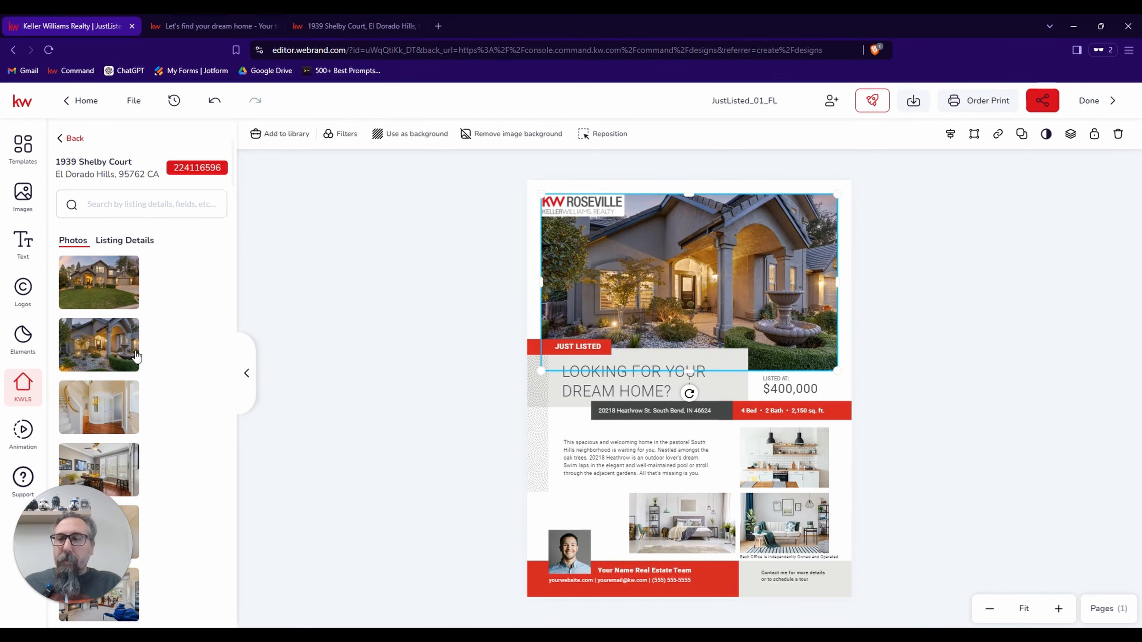
click(89, 268)
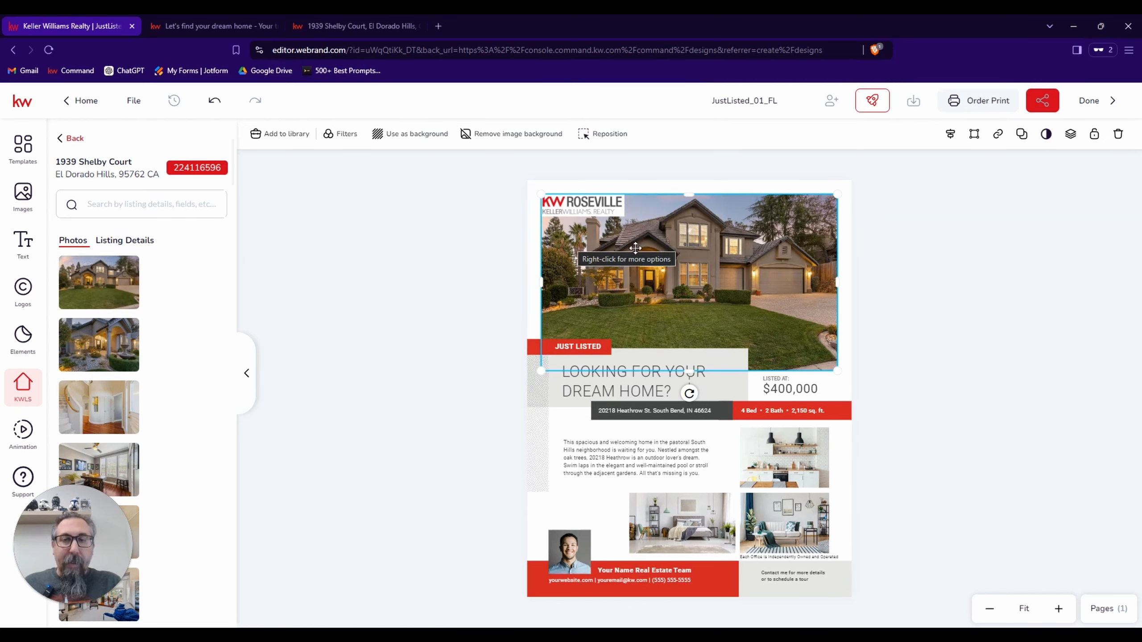
double_click(658, 266)
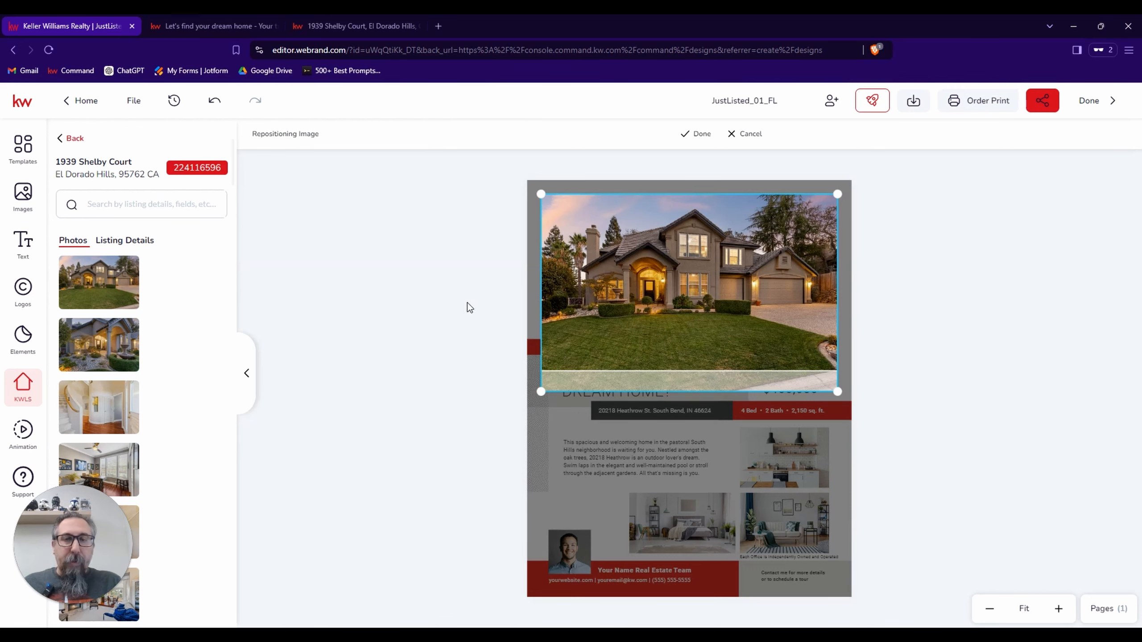
double_click(656, 273)
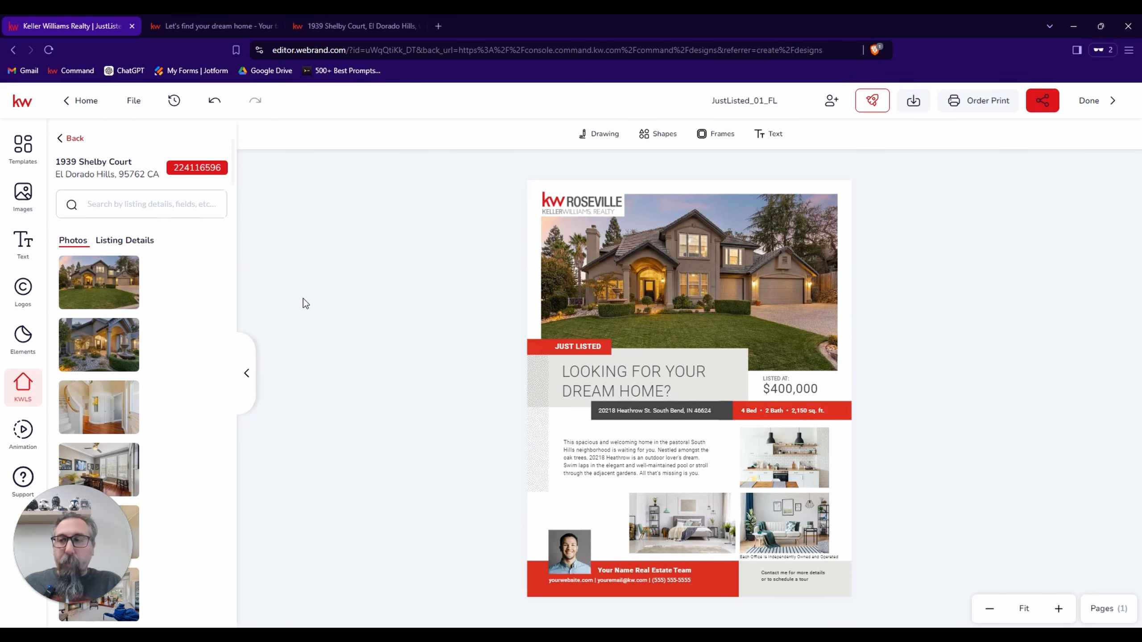
Replace the flier's listed-at price with the current price of $1,200,000 USD from the listing details.
click(117, 241)
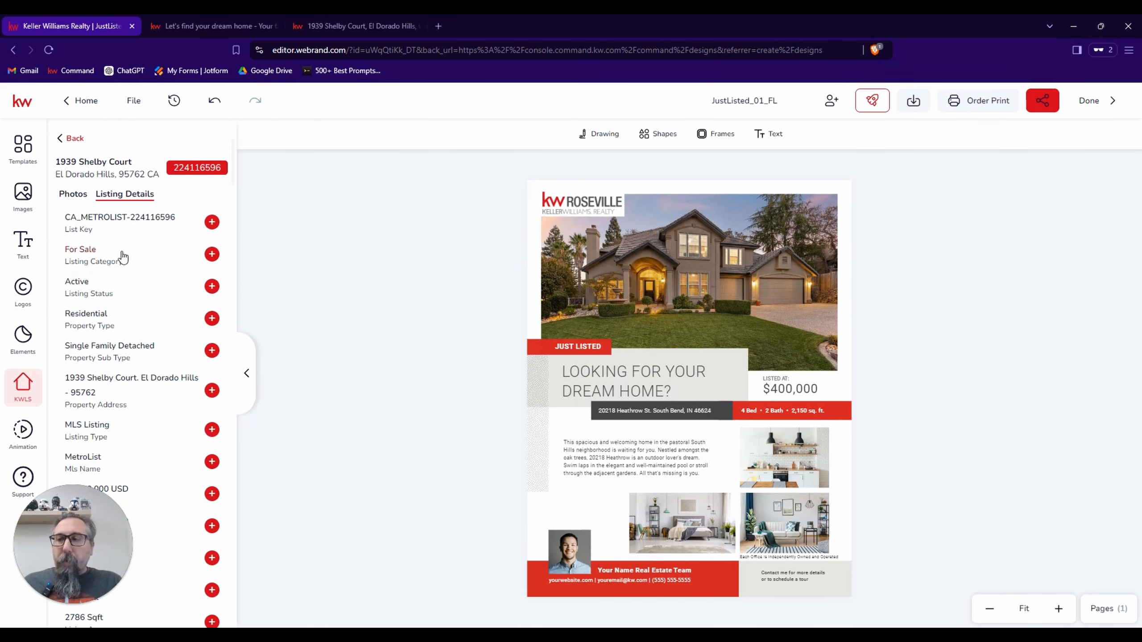
scroll(124, 360, down, 3)
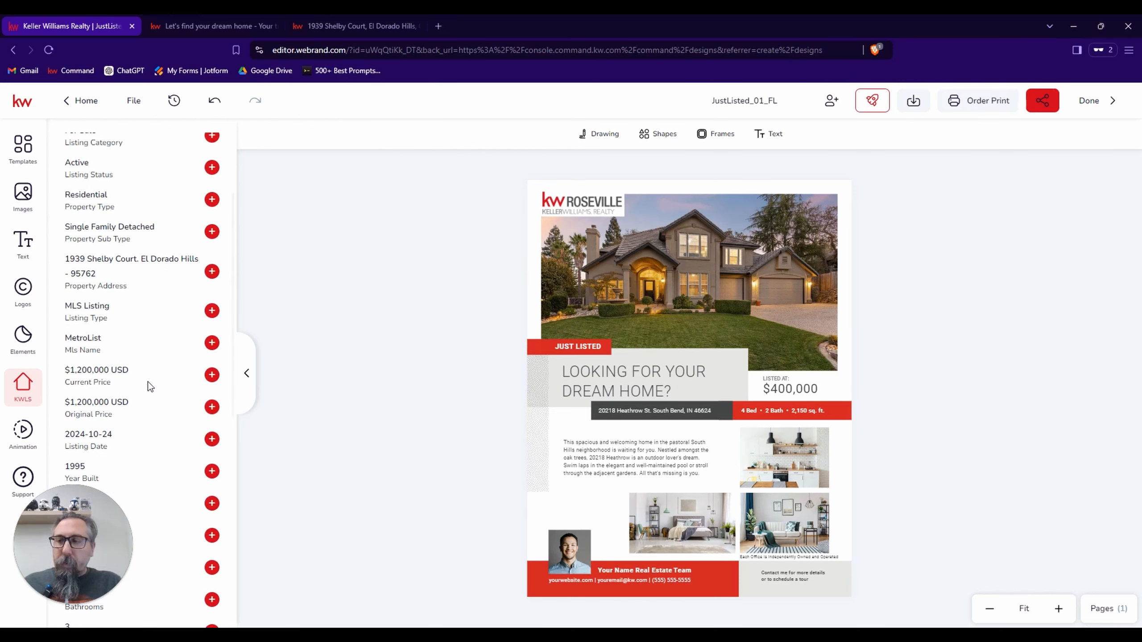
click(792, 388)
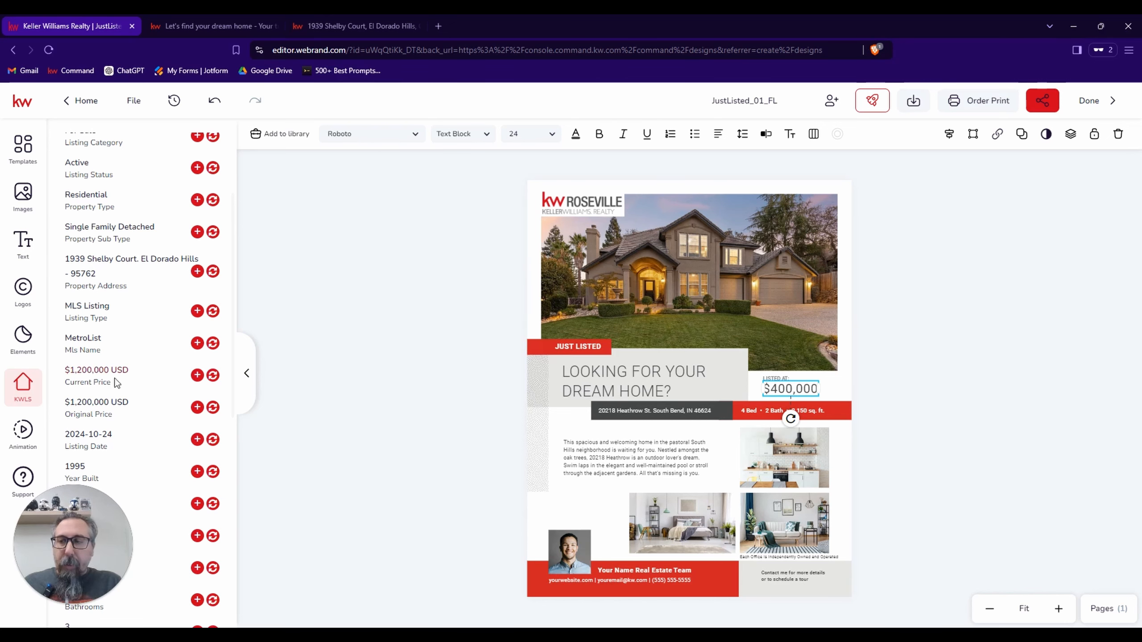
click(213, 376)
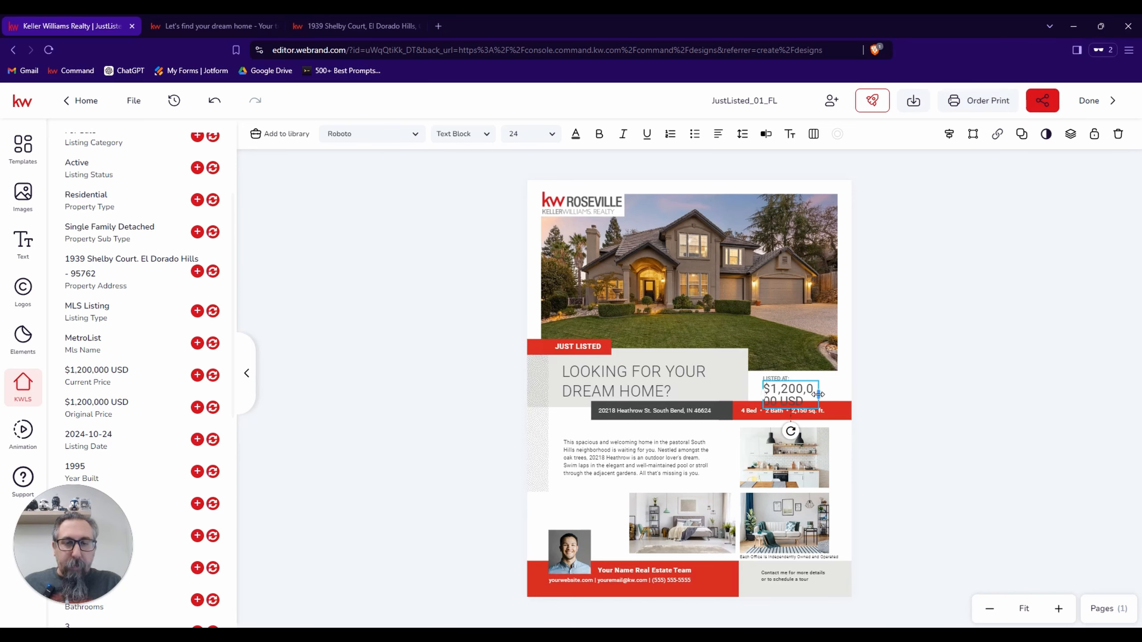
Widen the price text box so the price fits on one line, and delete "USD" from it.
drag(818, 394, 858, 393)
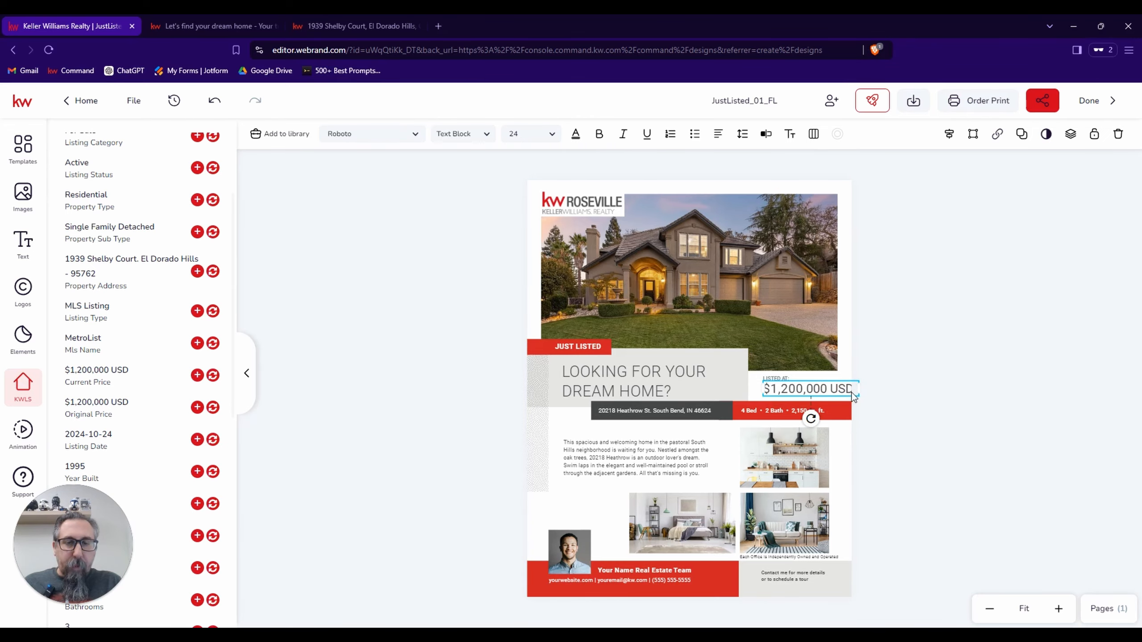
double_click(846, 391)
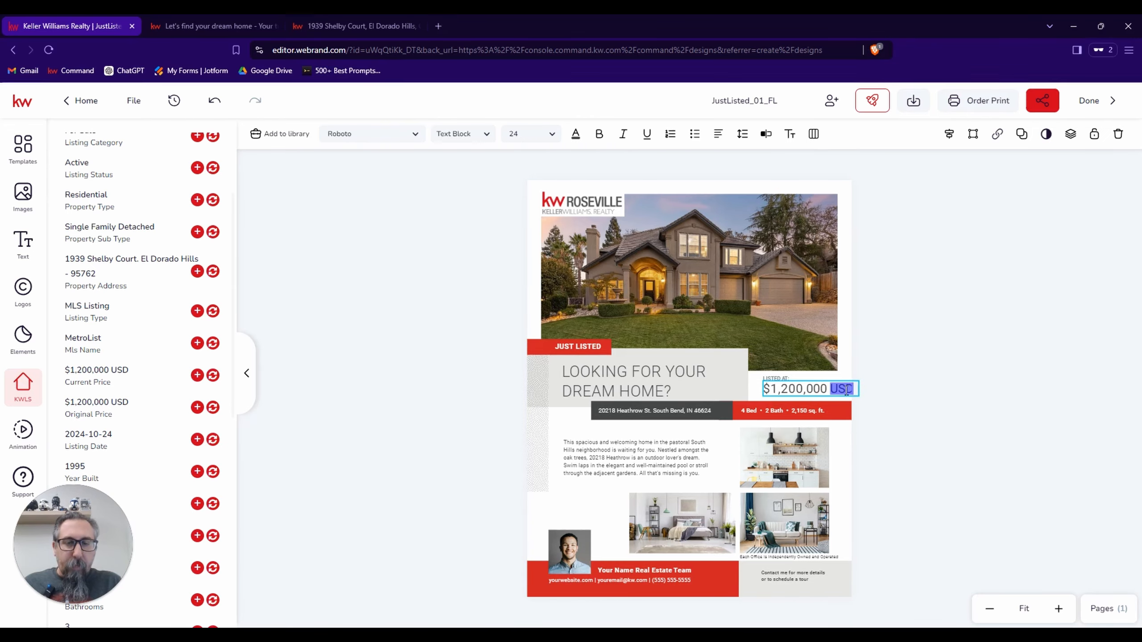
key(BackSpace)
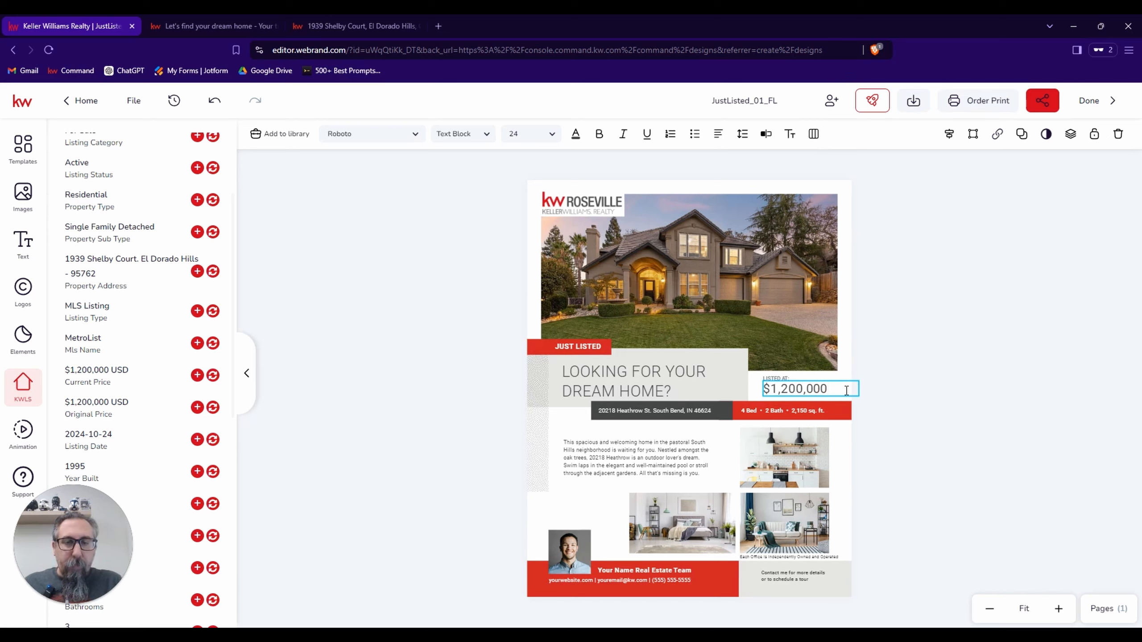
Narrow the price text box so it closely fits the $1,200,000 price.
click(898, 332)
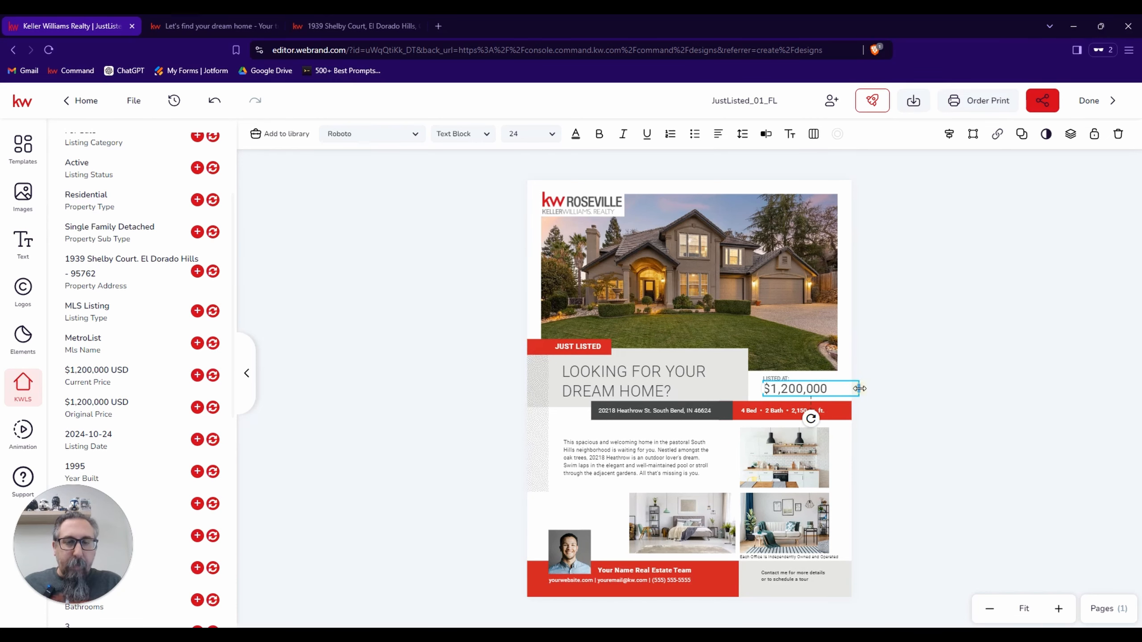
drag(859, 388, 831, 389)
click(918, 379)
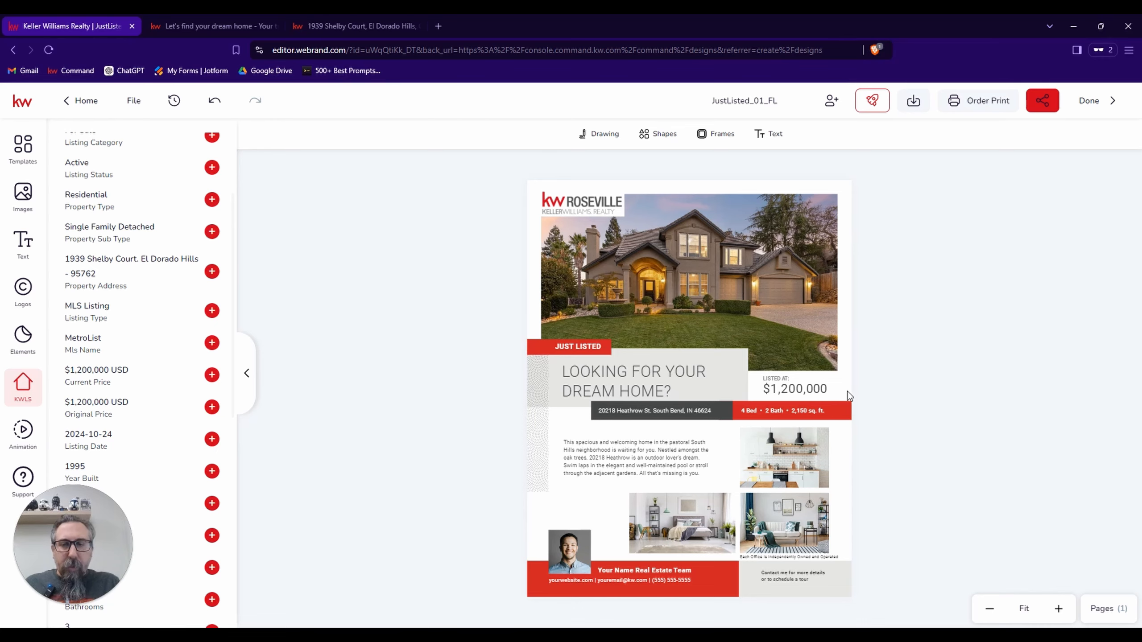
Replace the placeholder address in the flier's dark bar with the property address from the listing details.
scroll(847, 390, up, 11)
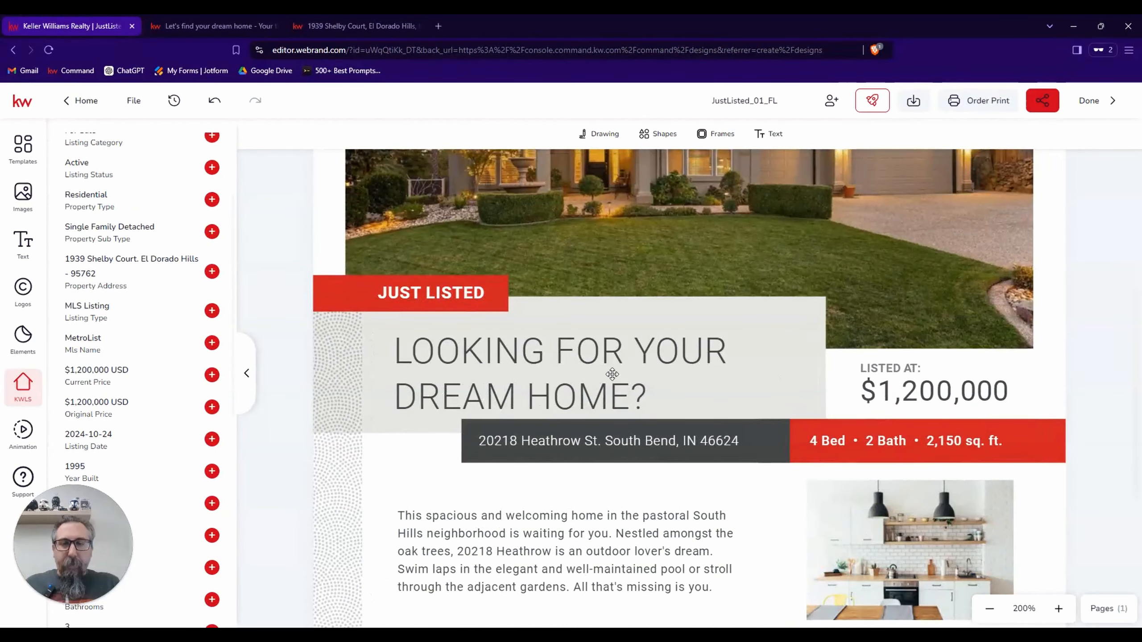
scroll(612, 374, down, 1)
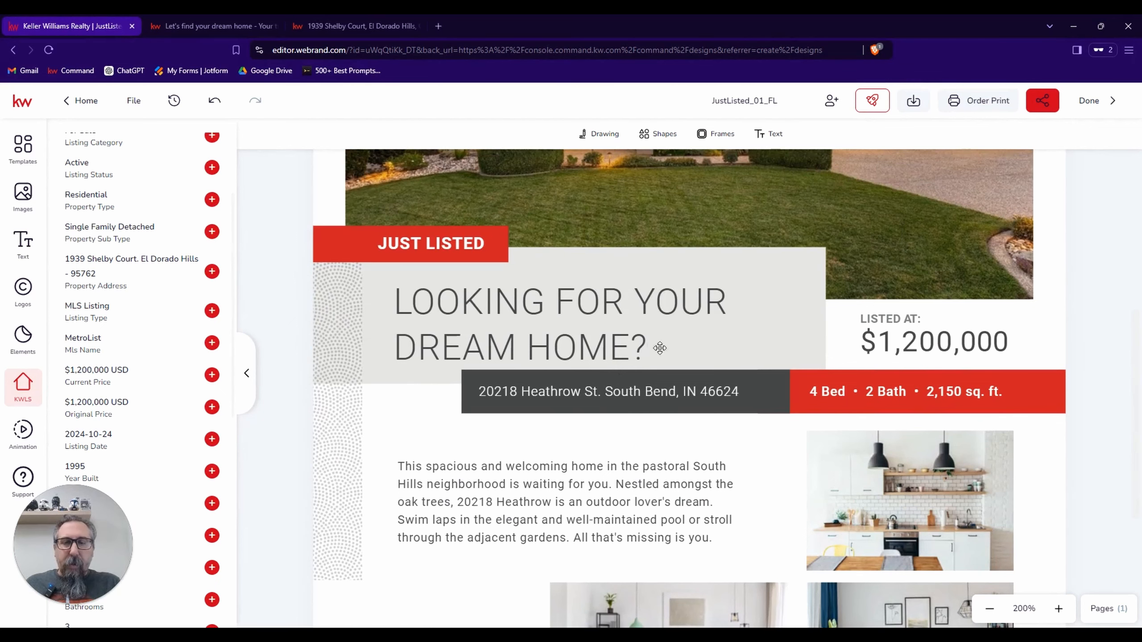
click(635, 392)
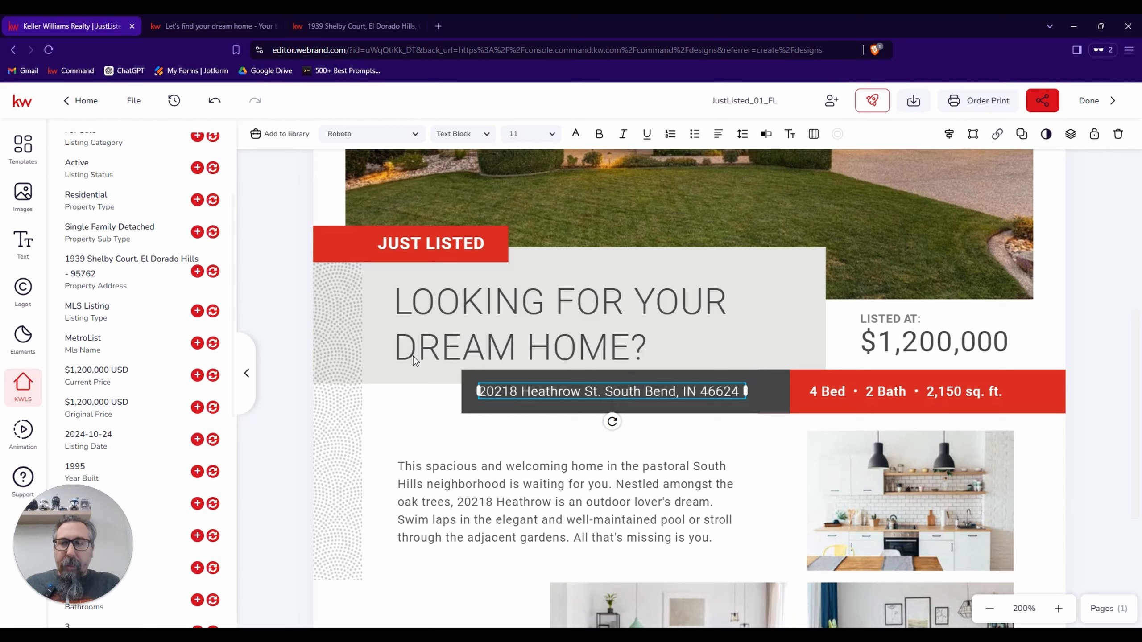
click(214, 272)
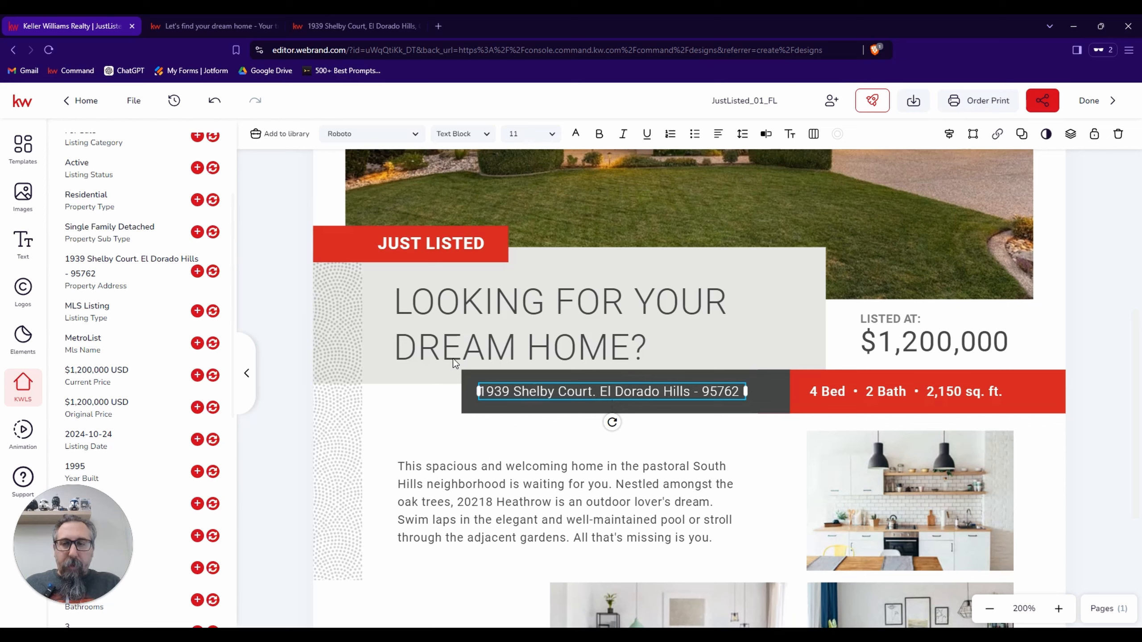
click(448, 403)
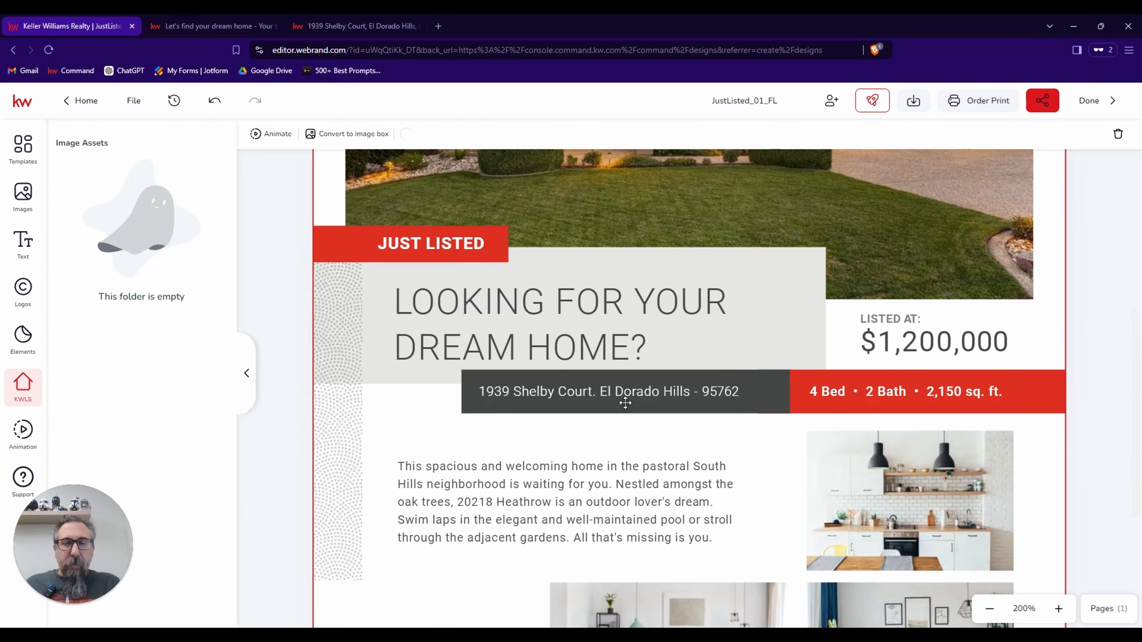
Try replacing the bed, bath and square-footage line with the listing's bedrooms value, and undo the replacement.
click(903, 391)
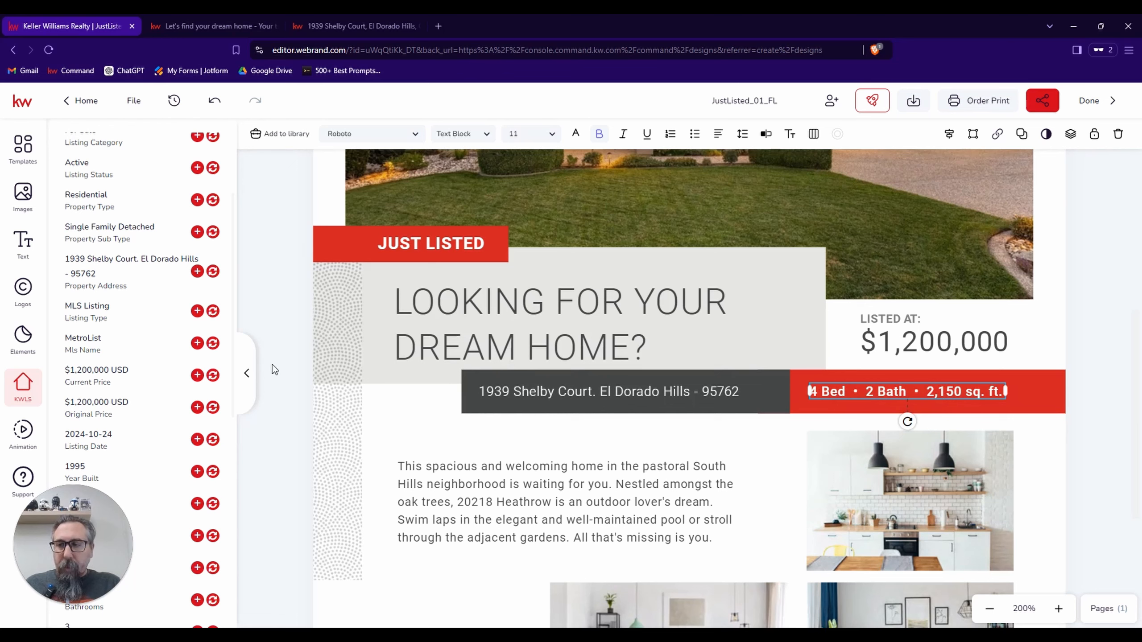
scroll(172, 371, down, 5)
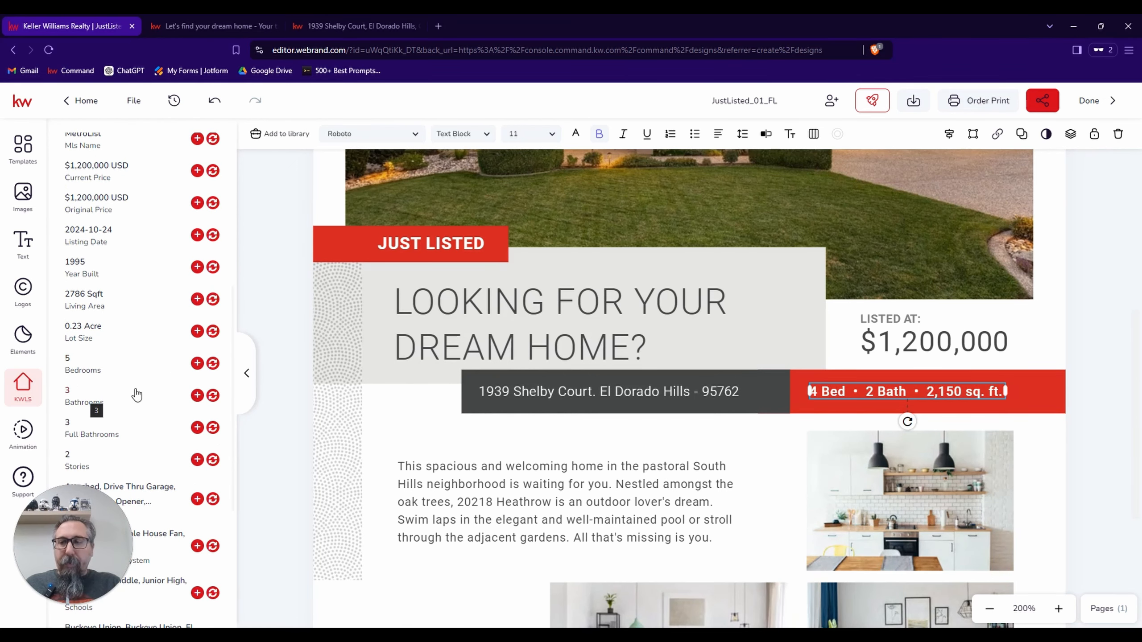
click(213, 364)
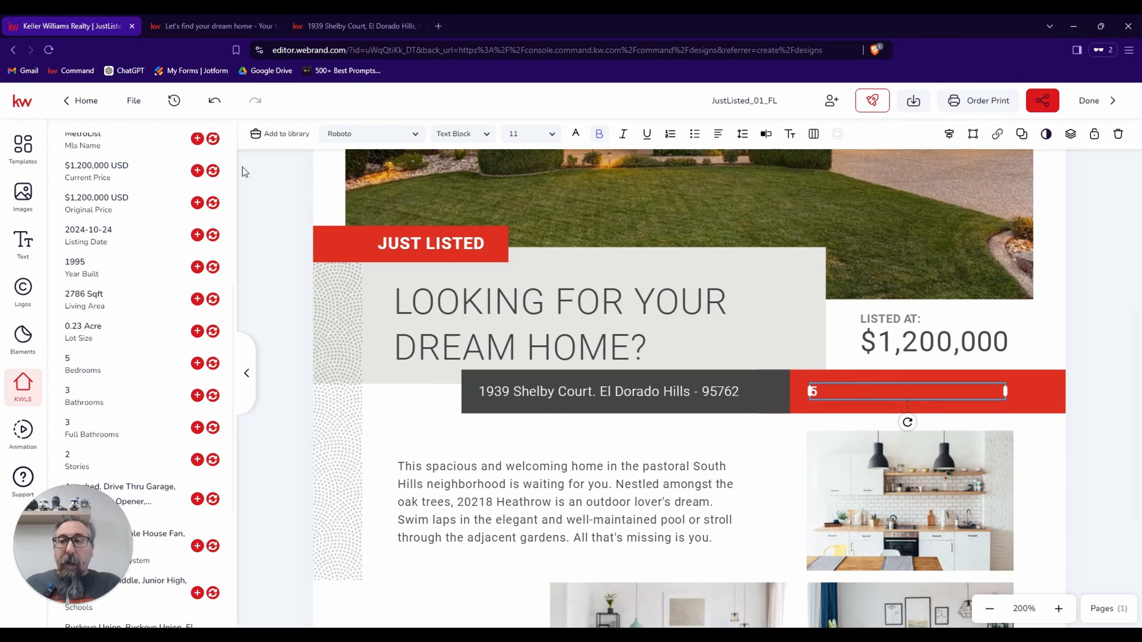
click(214, 101)
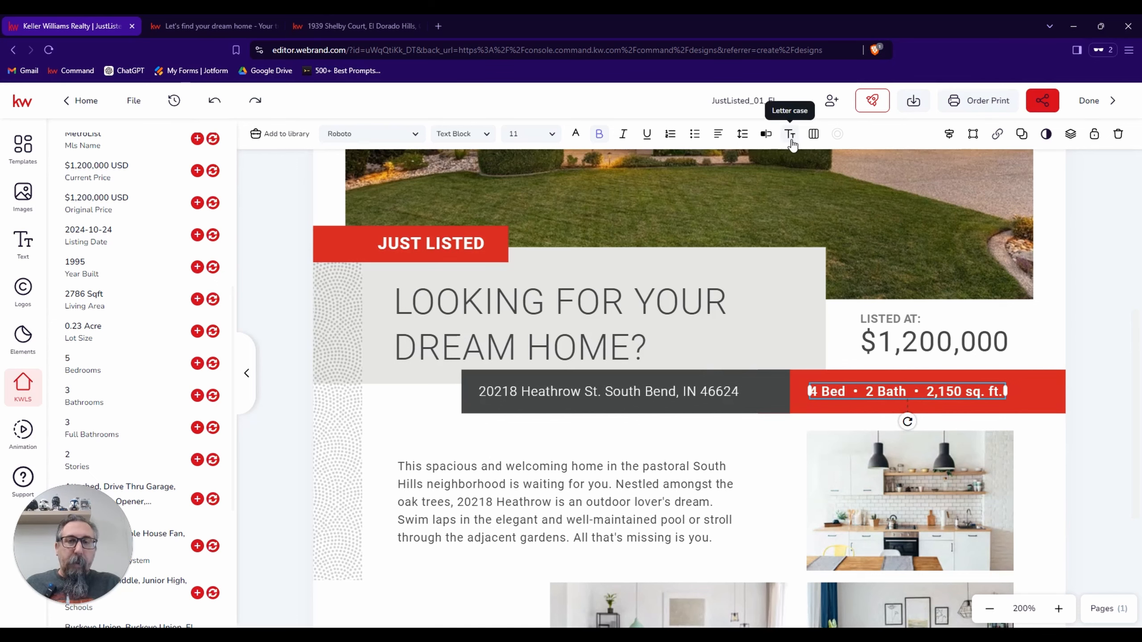
Open the red bar's feature line for text editing, change the bedrooms to 5 and enter 3 in front of the bath count.
click(765, 136)
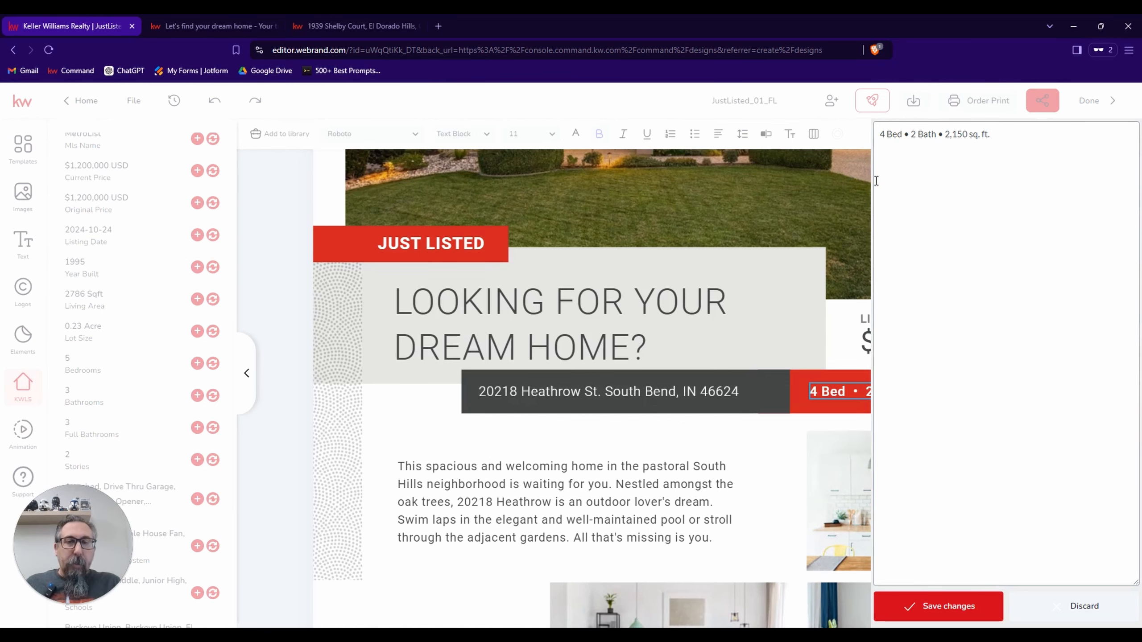
key(BackSpace)
text(5)
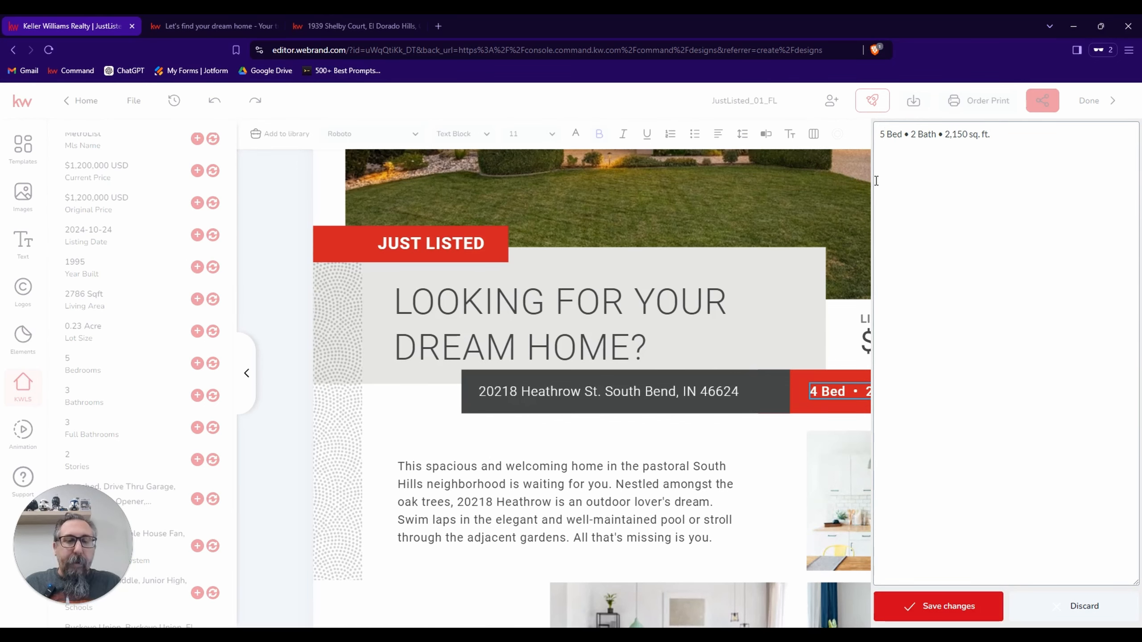
text(3)
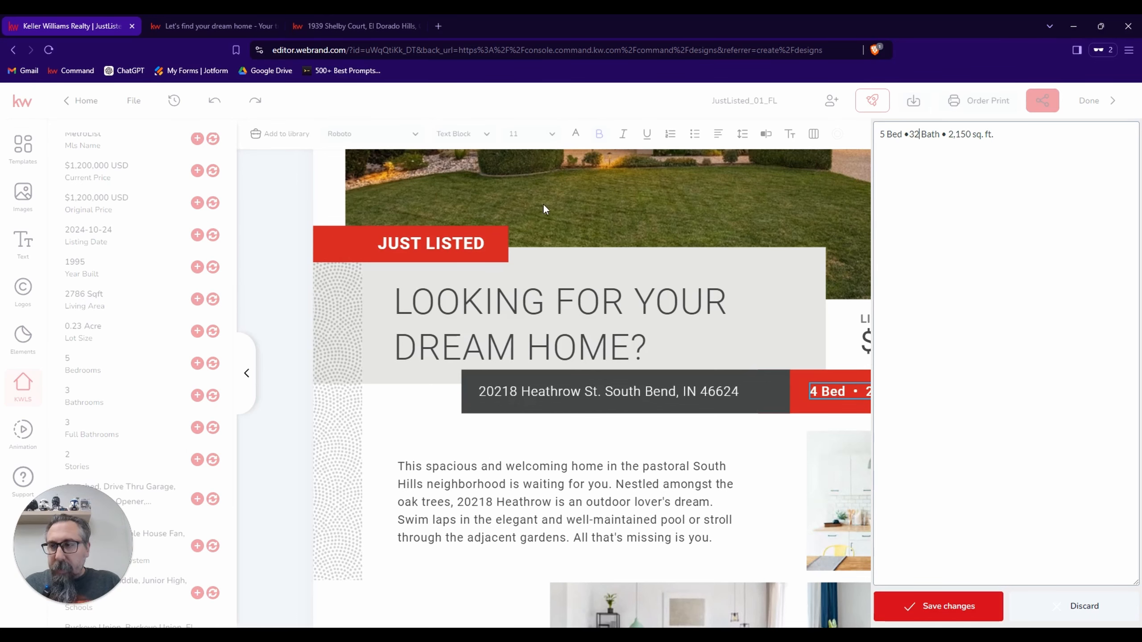
Set the feature line's area to 2,786 sq. ft., save the text, and widen its box so it fits on one line.
click(971, 130)
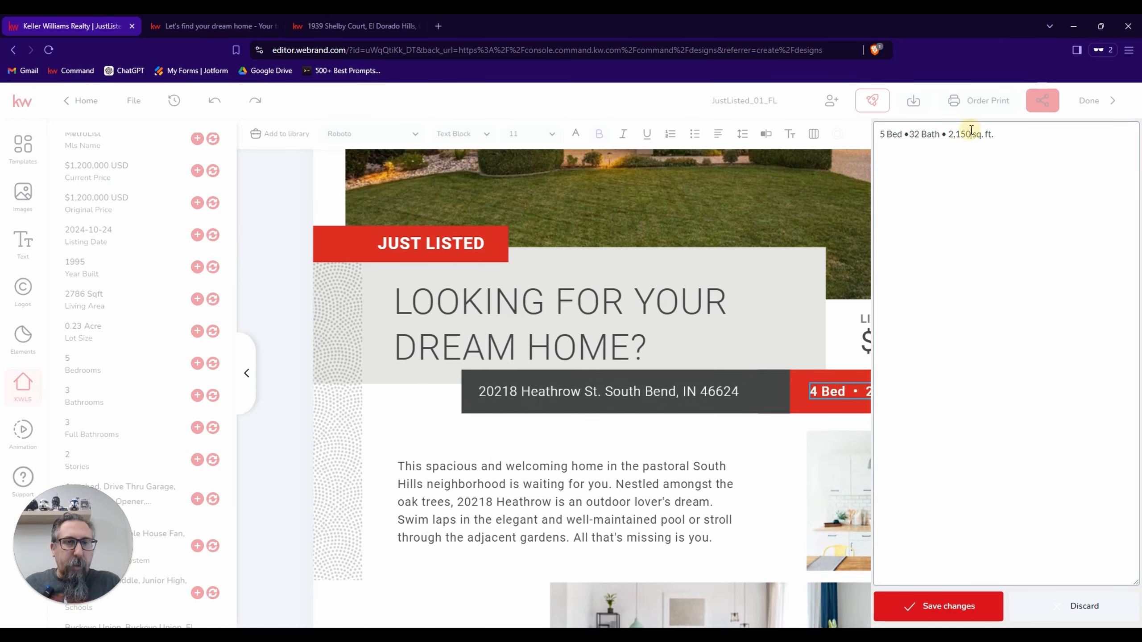
key(BackSpace)
key(BackSpace)
key(BackSpace)
key(BackSpace)
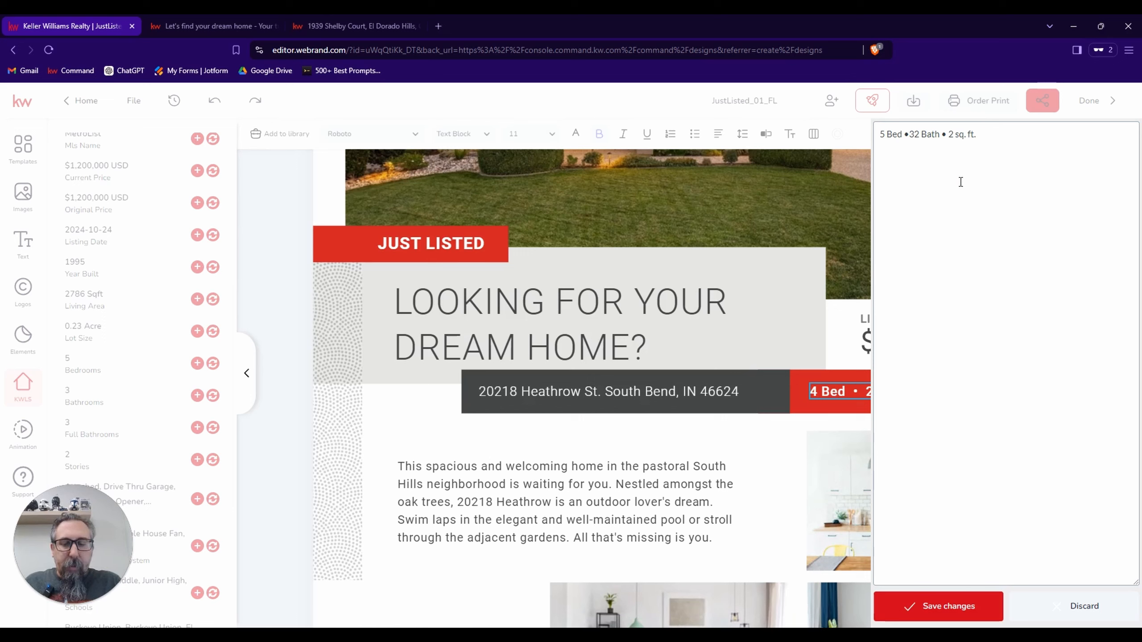
text(,786)
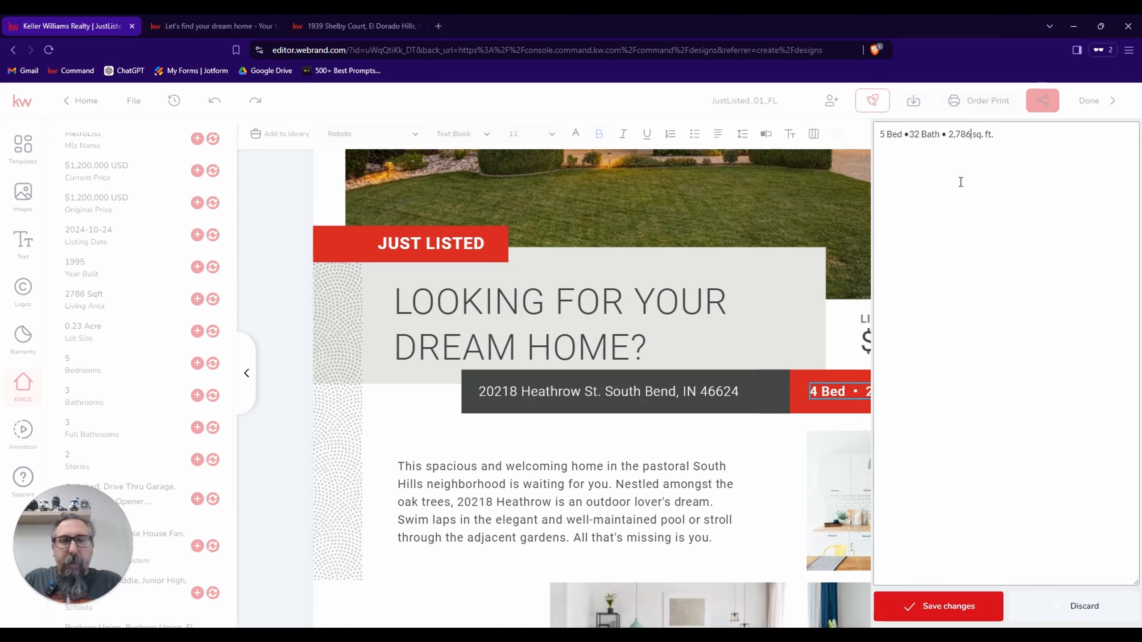
click(946, 611)
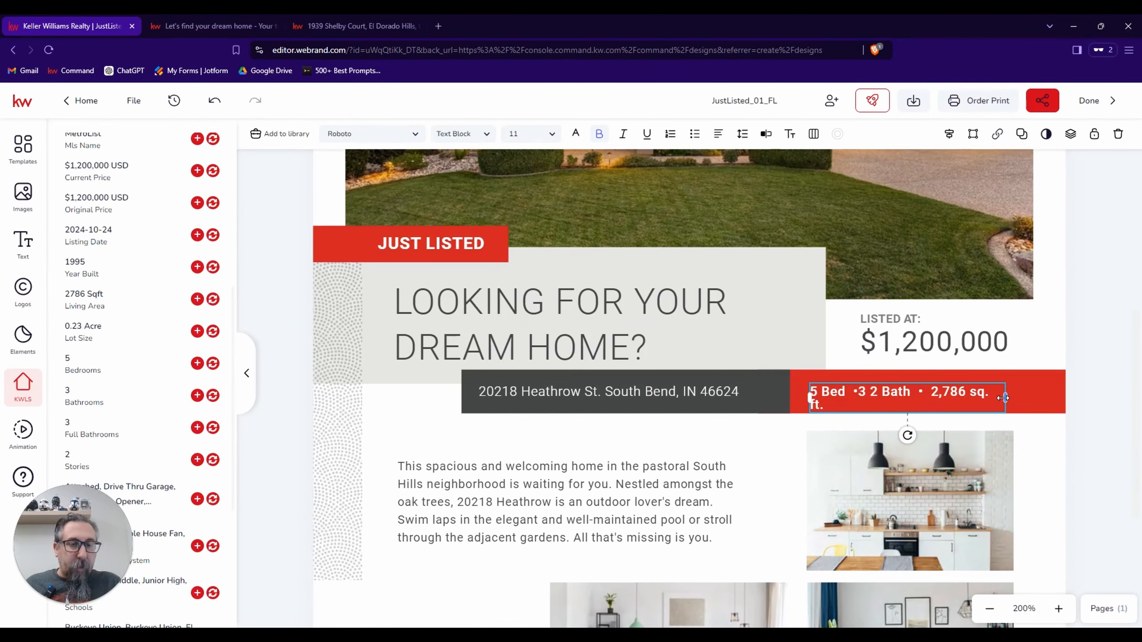
drag(1003, 398, 1012, 397)
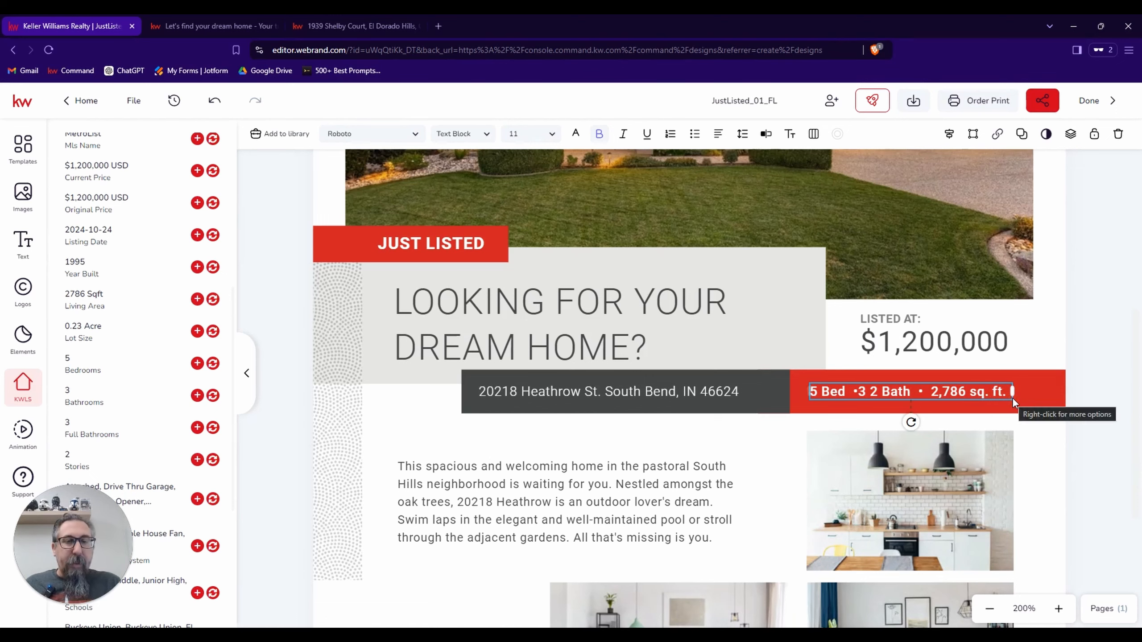
click(758, 446)
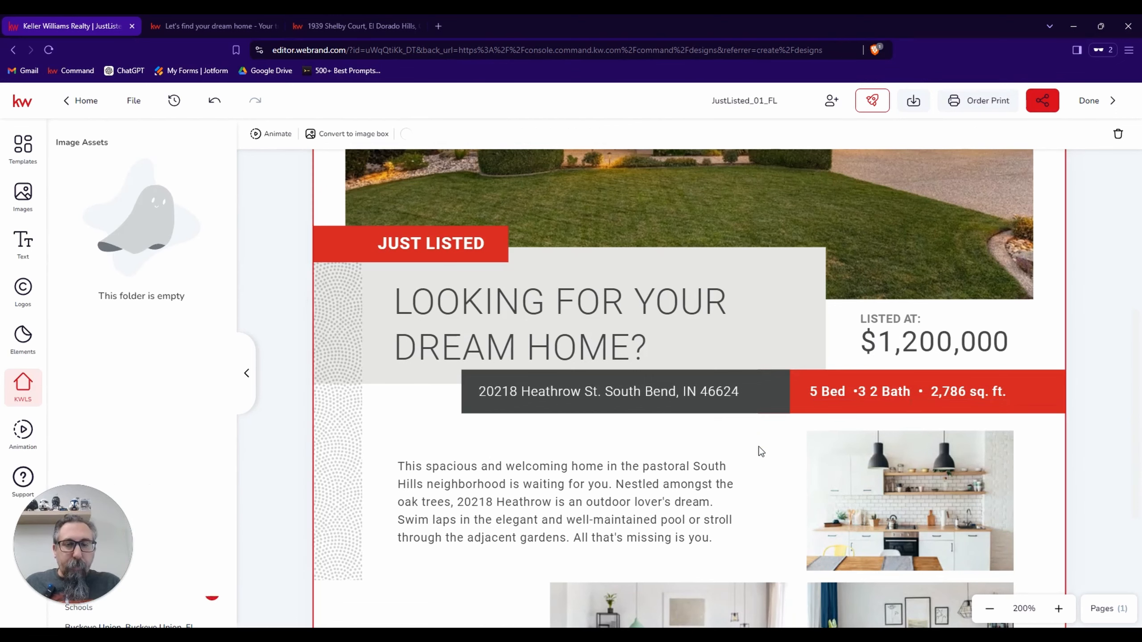
Replace the flier's placeholder description paragraph with the property description from the listing details.
scroll(759, 450, down, 3)
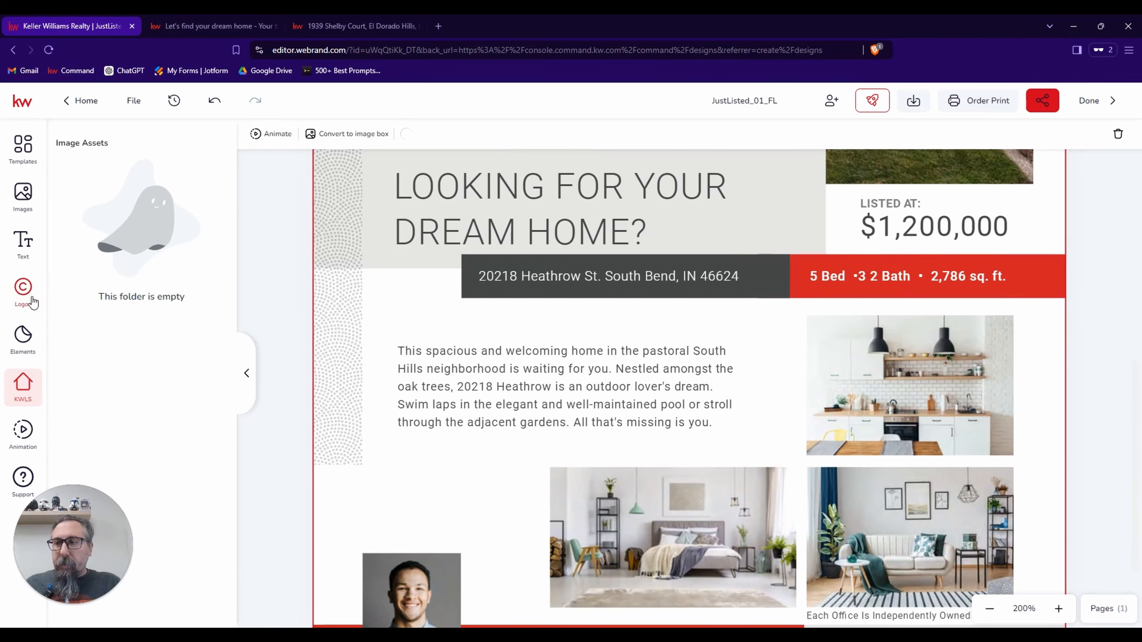
click(23, 340)
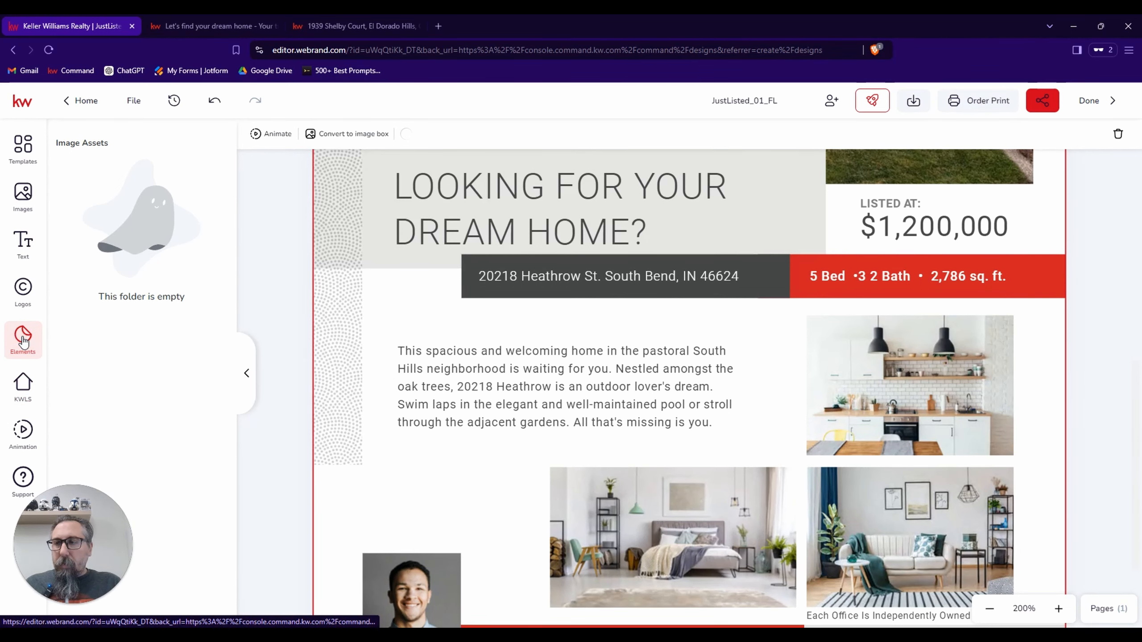
click(24, 293)
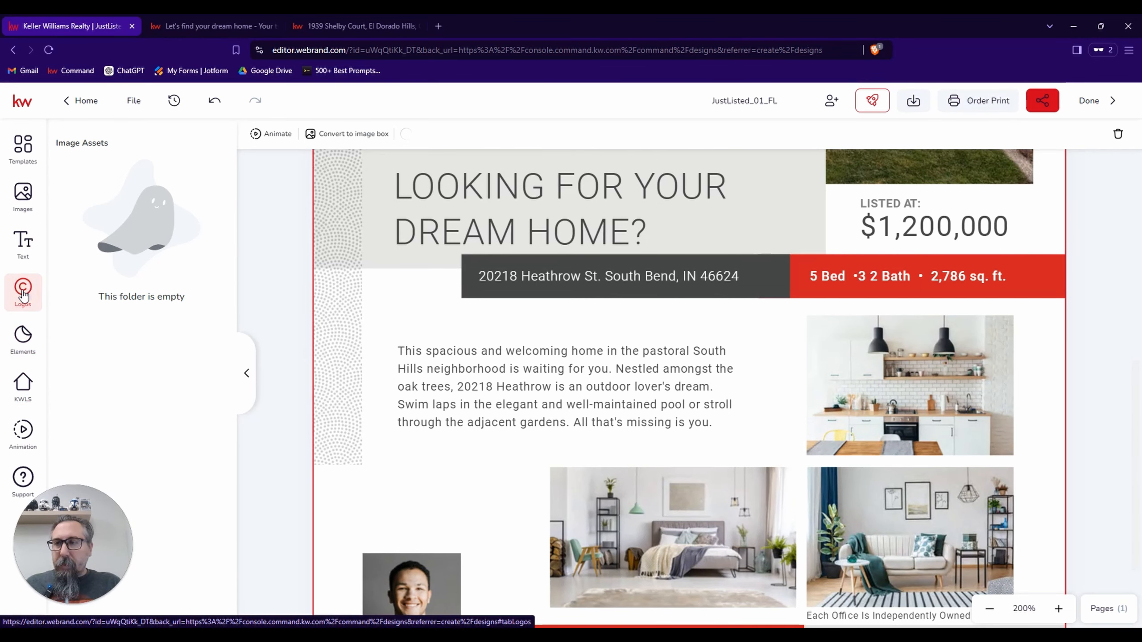
click(480, 376)
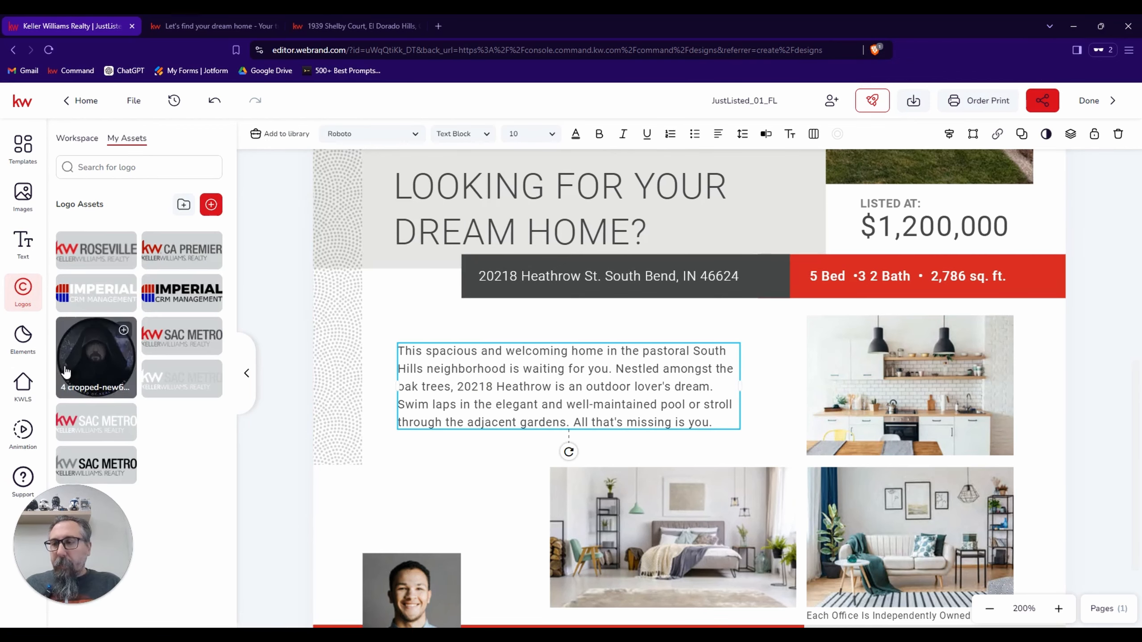
click(23, 386)
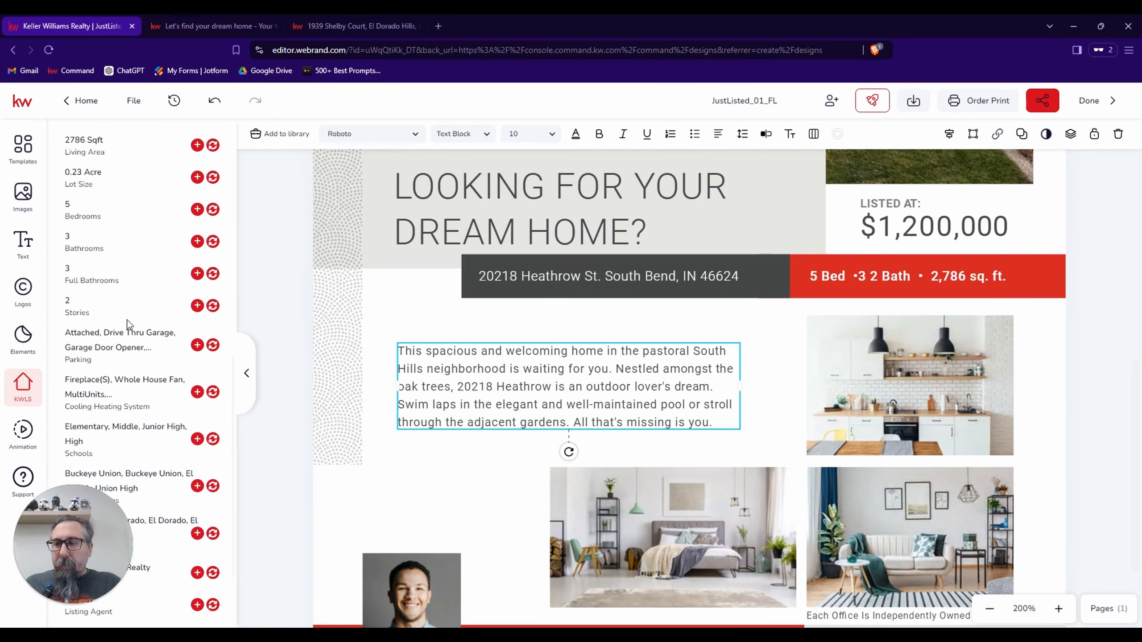
scroll(127, 320, down, 3)
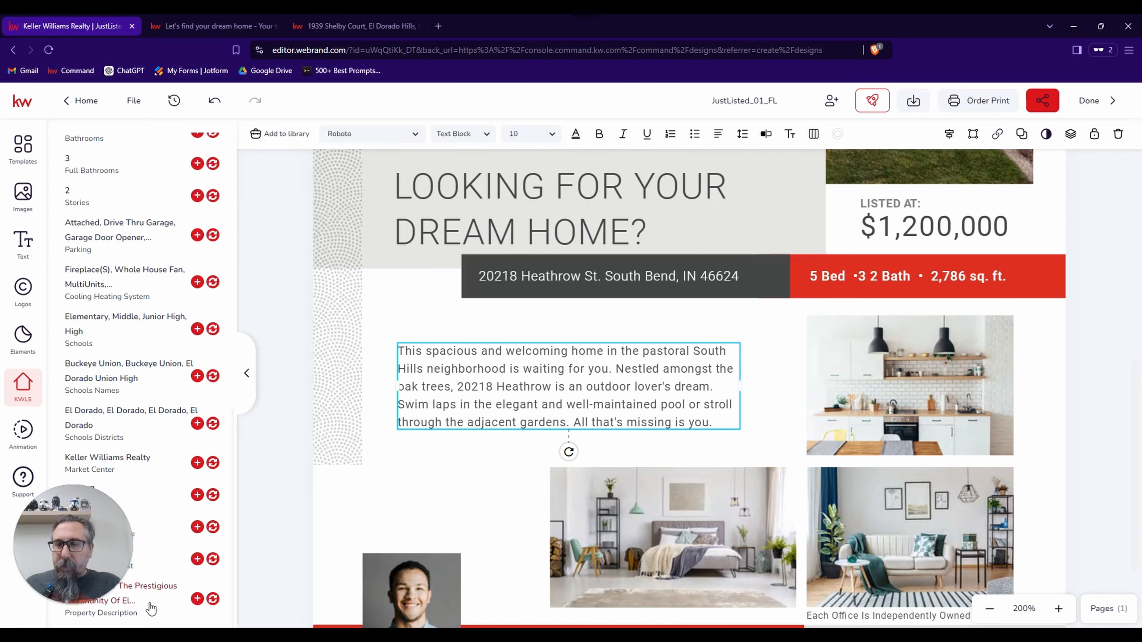
click(214, 600)
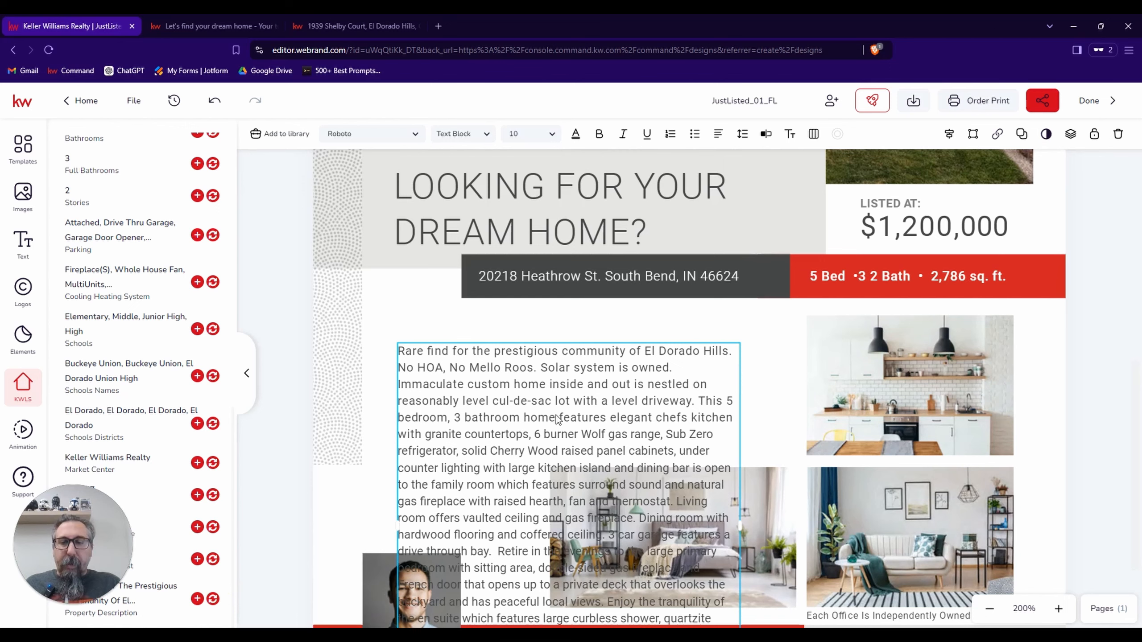
Trim the description to the sentence running from "This 5 bedroom, 3 bathroom home" through "fan and thermostat." and save it.
scroll(777, 362, down, 3)
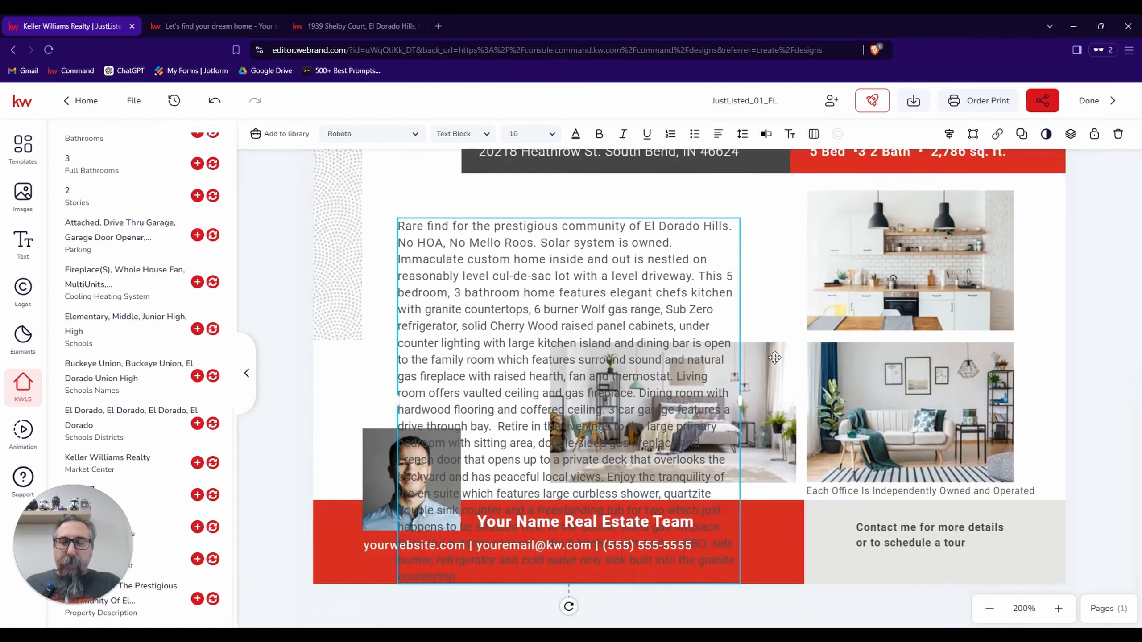
scroll(776, 362, down, 1)
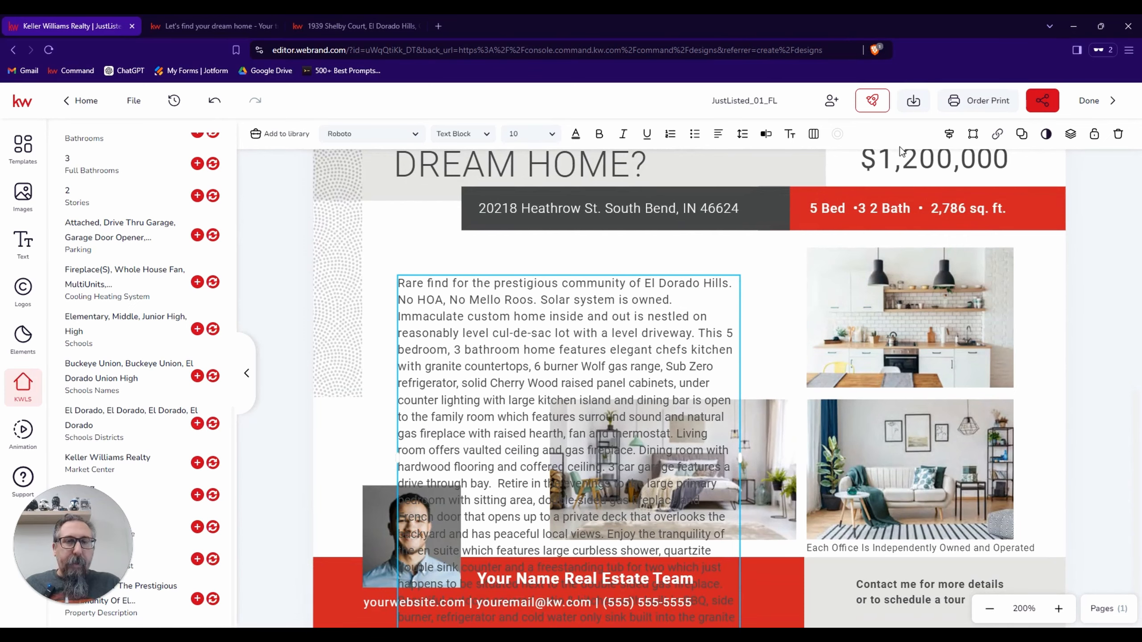
click(765, 133)
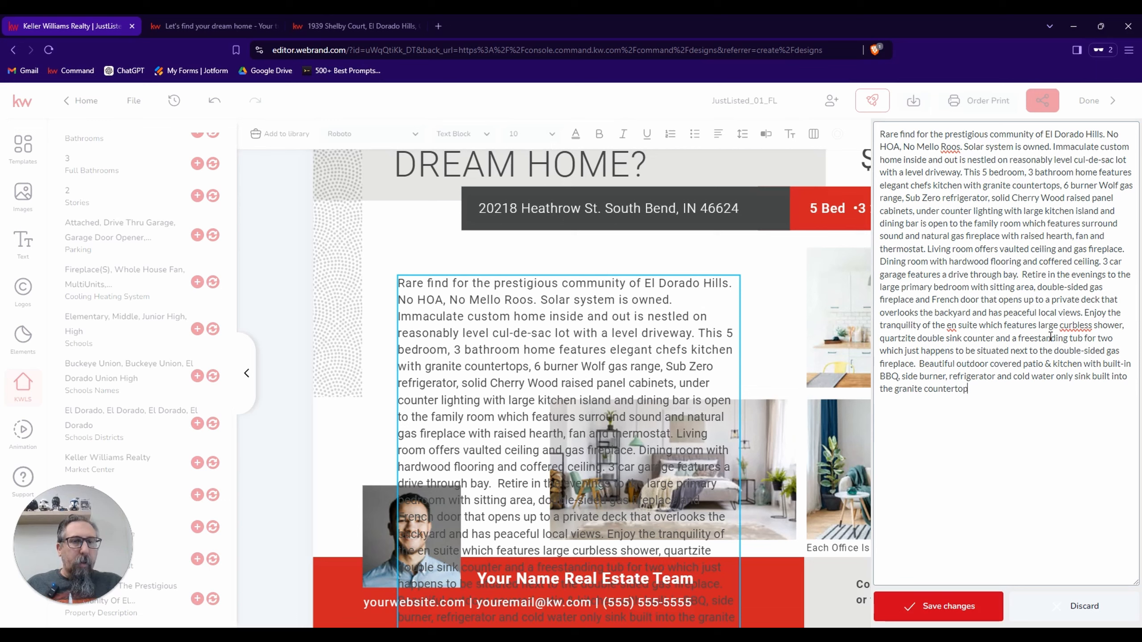
drag(966, 173, 880, 133)
key(BackSpace)
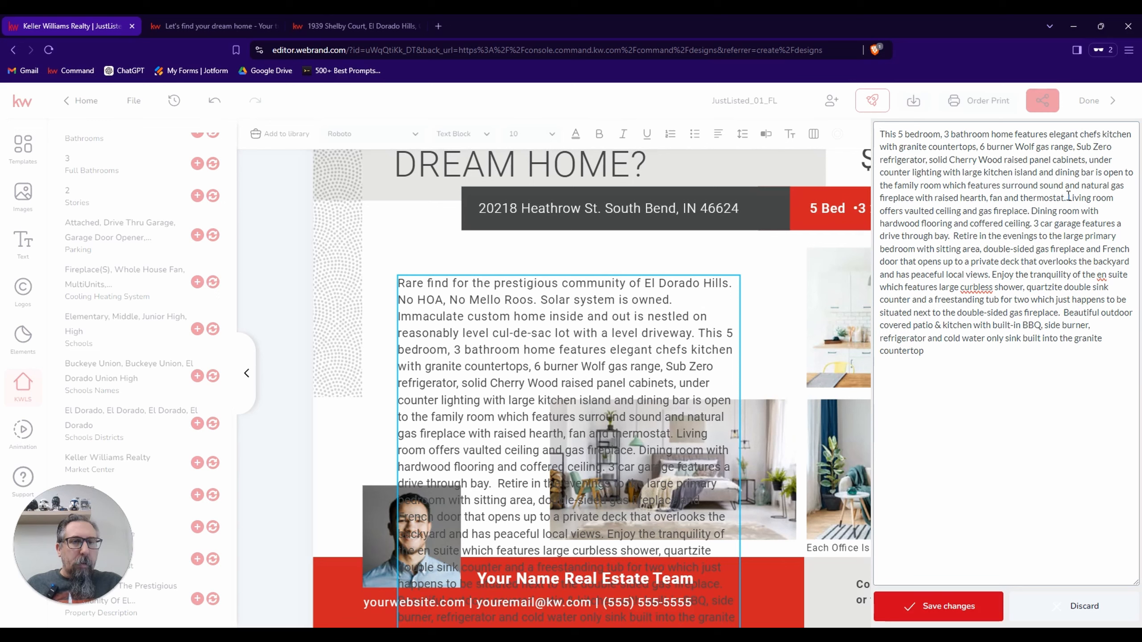
drag(1070, 198, 1138, 355)
key(BackSpace)
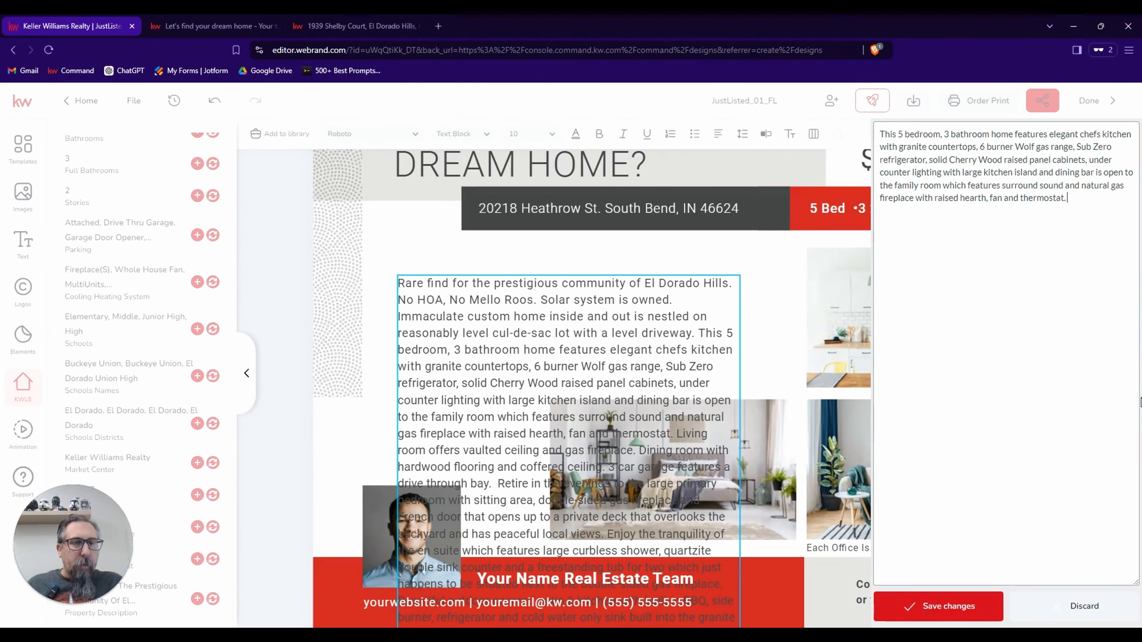
click(950, 614)
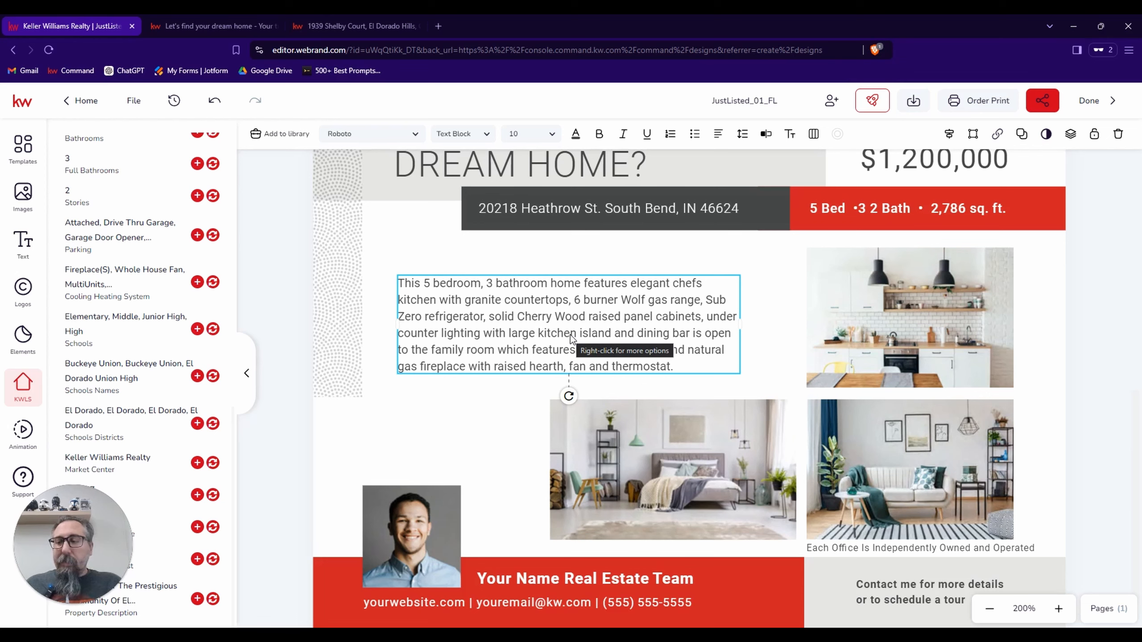
Nudge the description text block slightly upward, away from the bedroom photo below it.
key(Up)
key(Up)
key(Up)
key(Up)
key(Up)
key(Up)
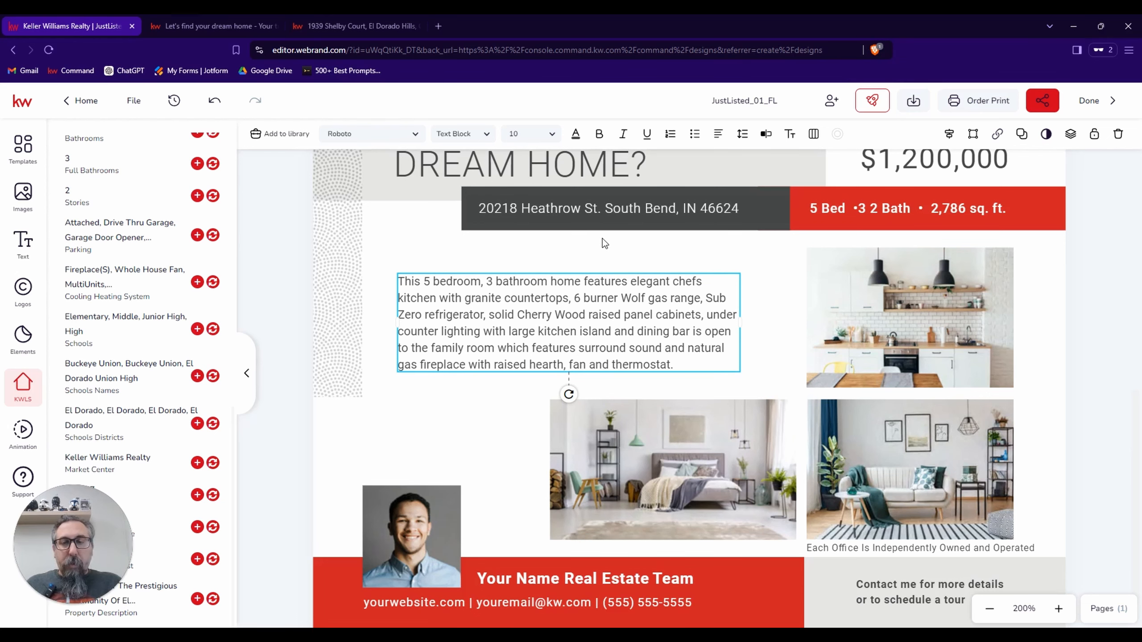
key(Up)
key(Up)
key(Up)
key(Up)
key(Up)
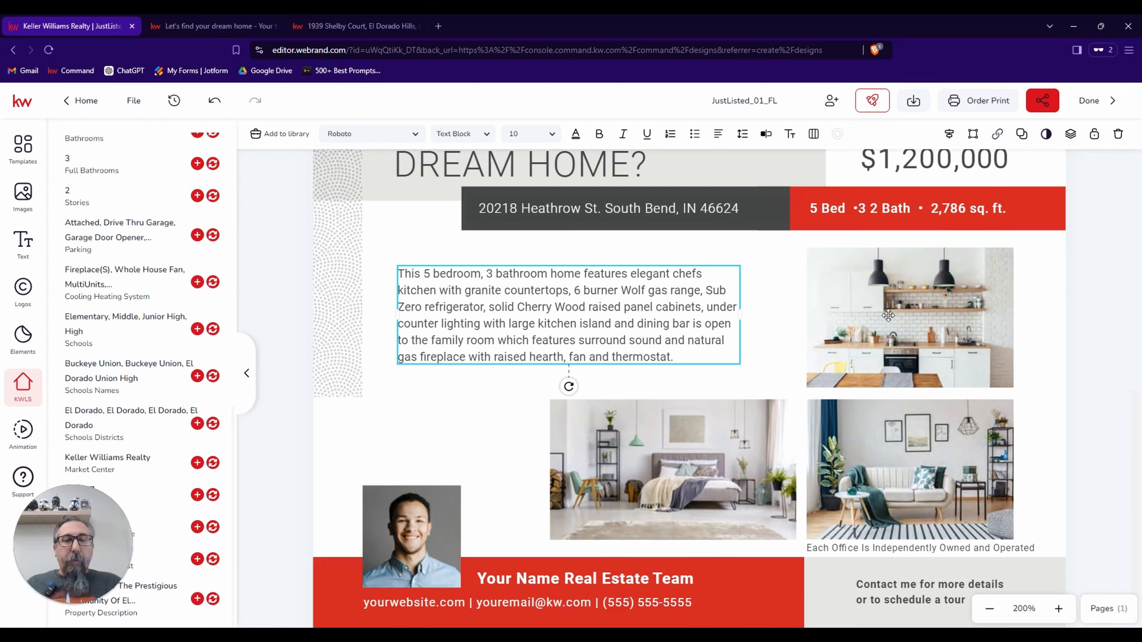
Remove the stray 2 from the bath count in the feature line so it reads "3 Bath", and save the text.
click(900, 209)
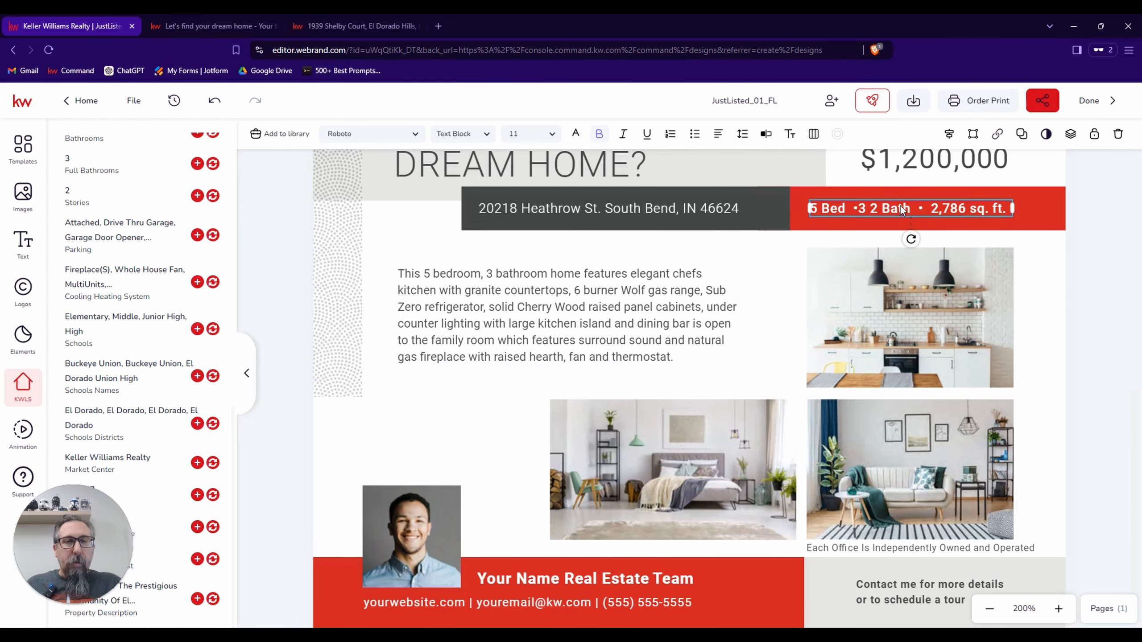
click(765, 133)
click(918, 134)
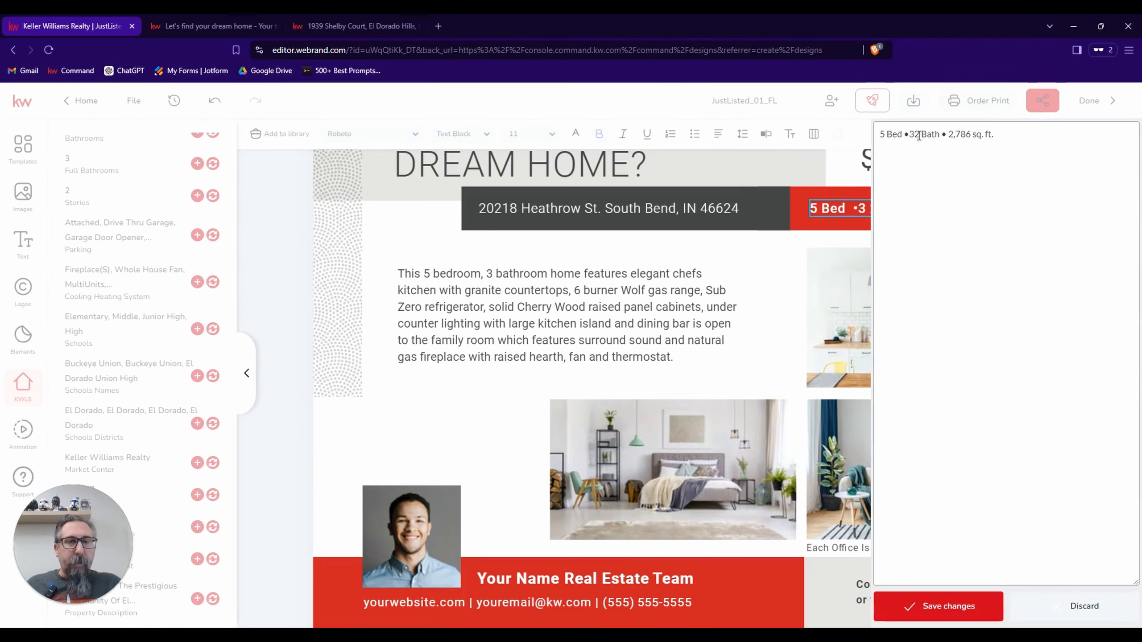
key(BackSpace)
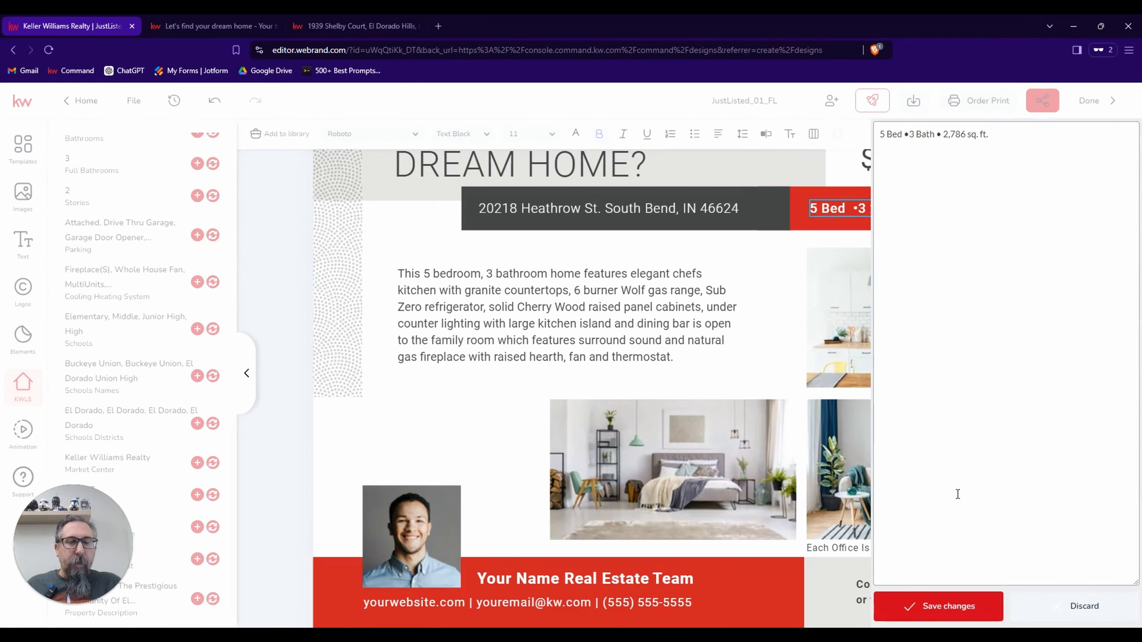
click(947, 607)
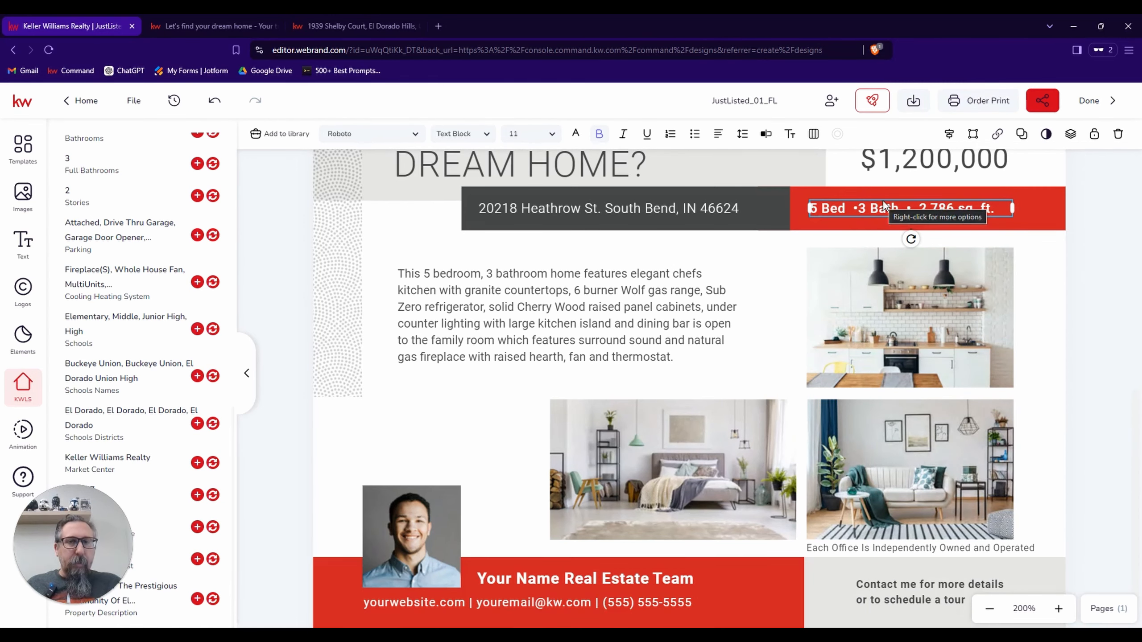
Even out the spacing around the bullet between "5 Bed" and "3 Bath" in the feature line and save the text.
click(765, 134)
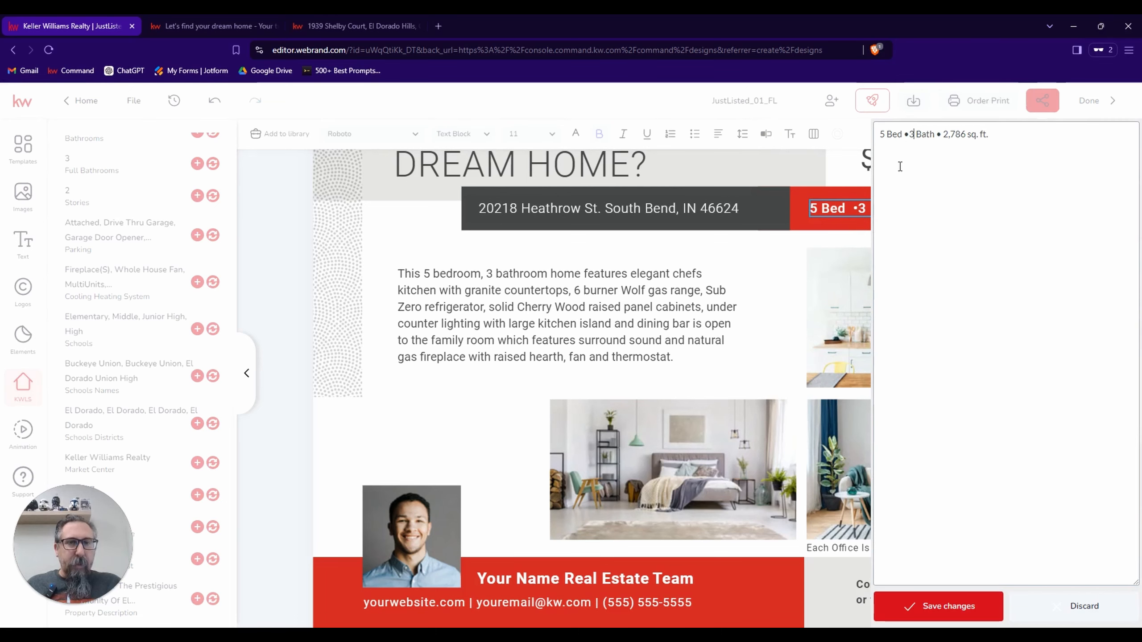
click(910, 134)
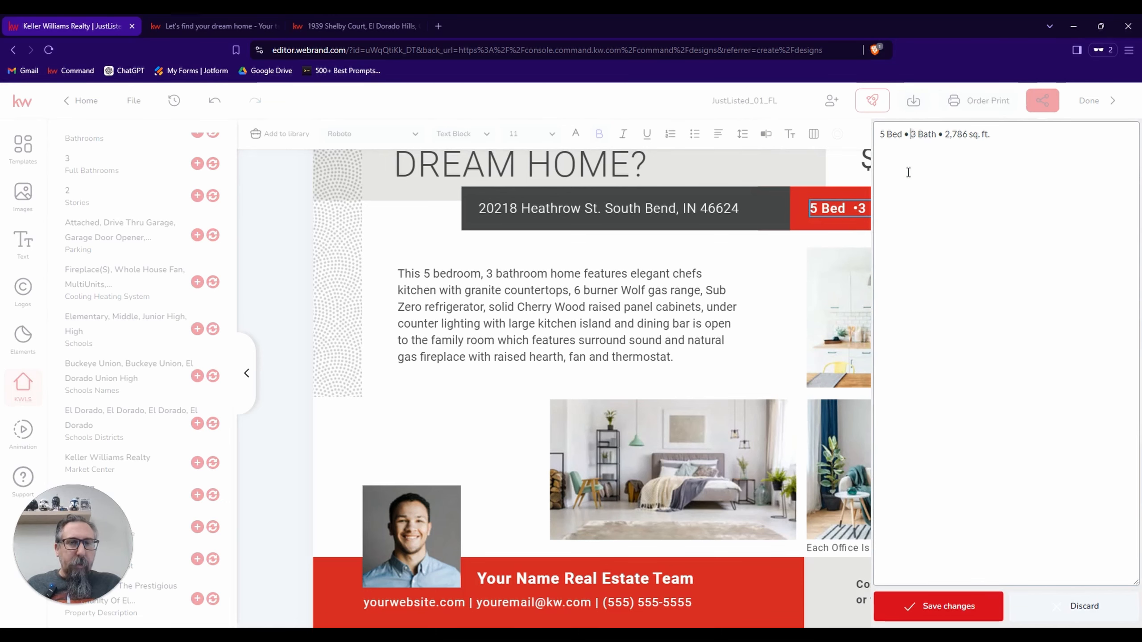
click(957, 607)
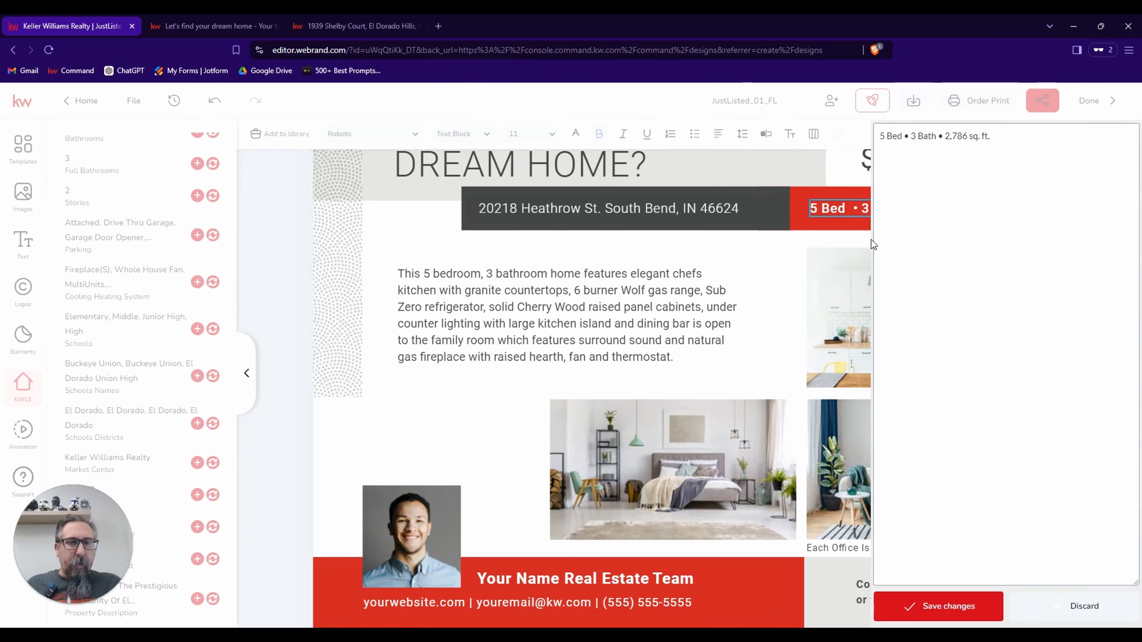
key(Left)
key(Left)
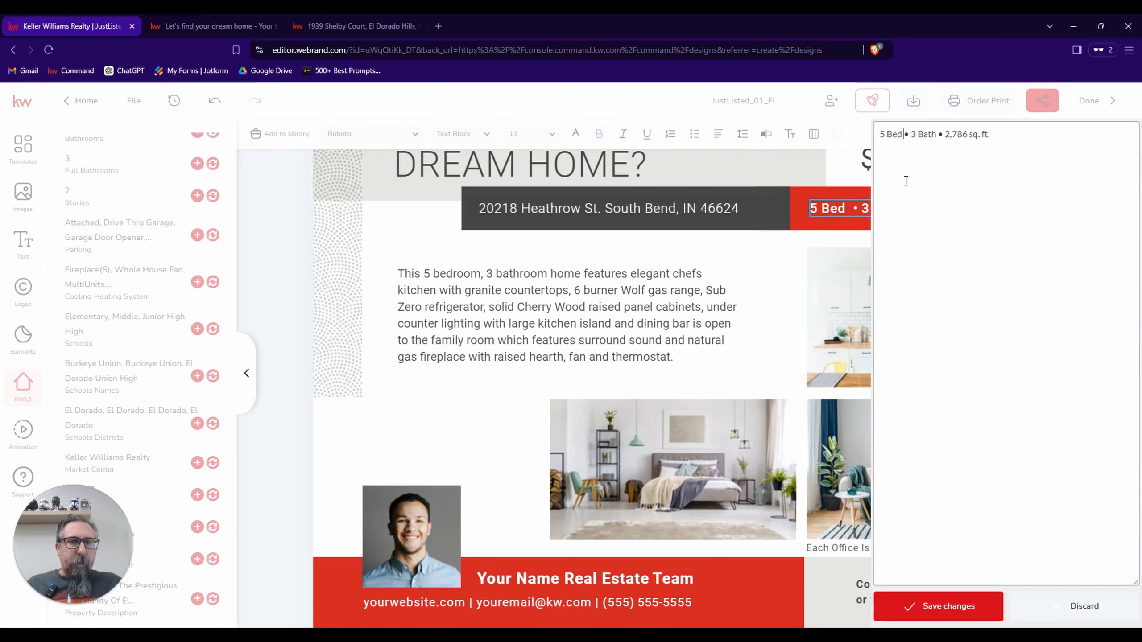
key(Right)
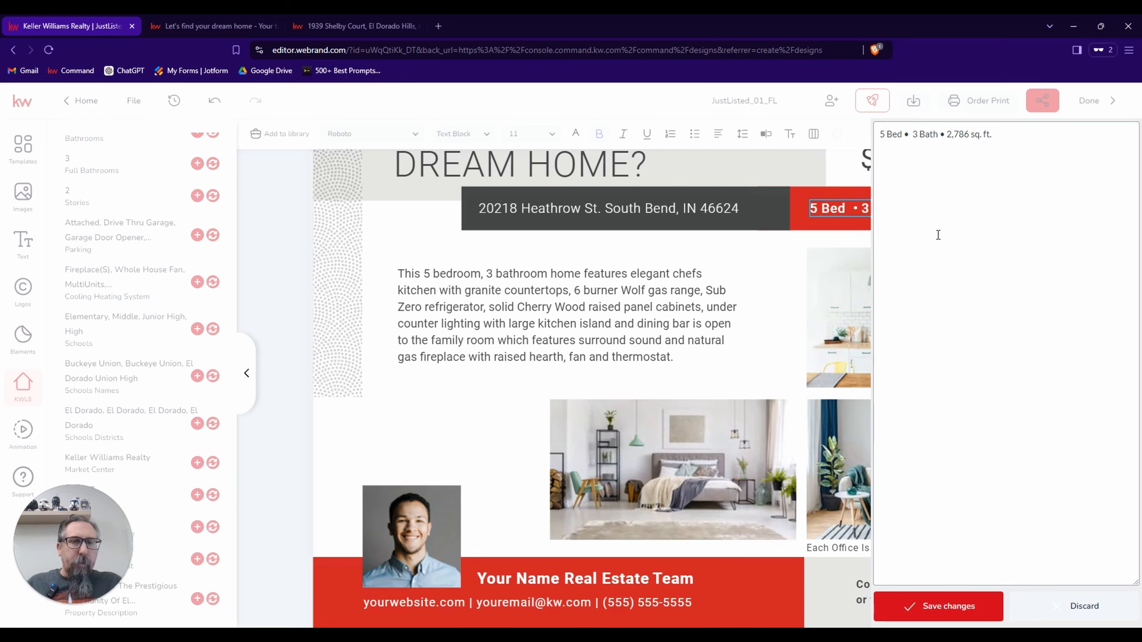
click(955, 607)
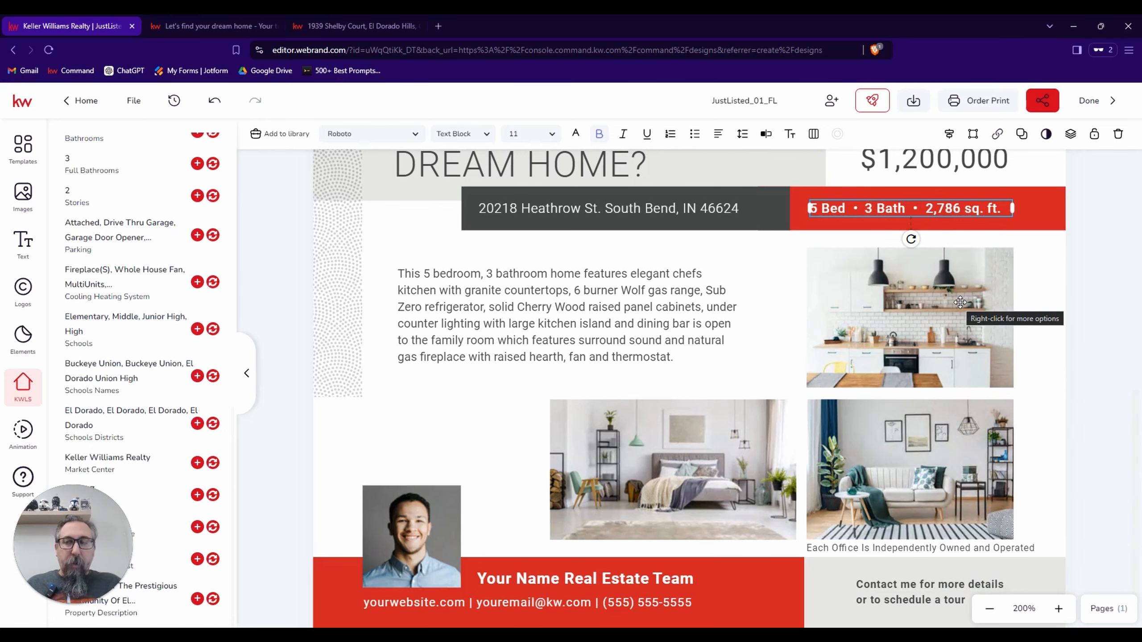
Replace the flier's stock kitchen photo with the listing photo of the wood cabinets and range with red towels.
click(923, 327)
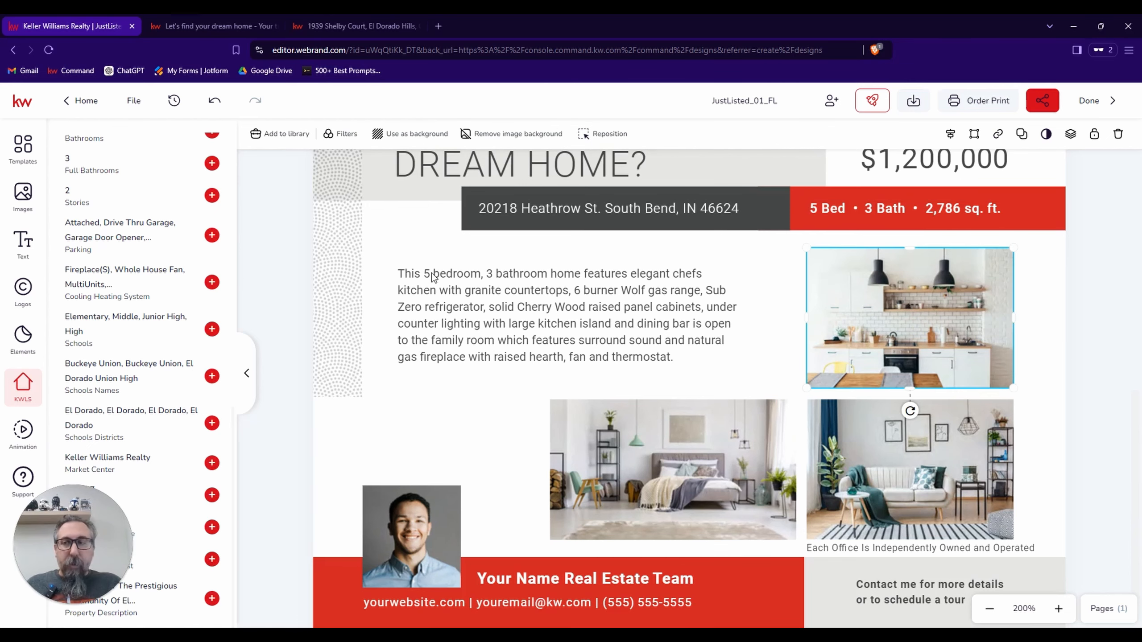
scroll(122, 179, up, 10)
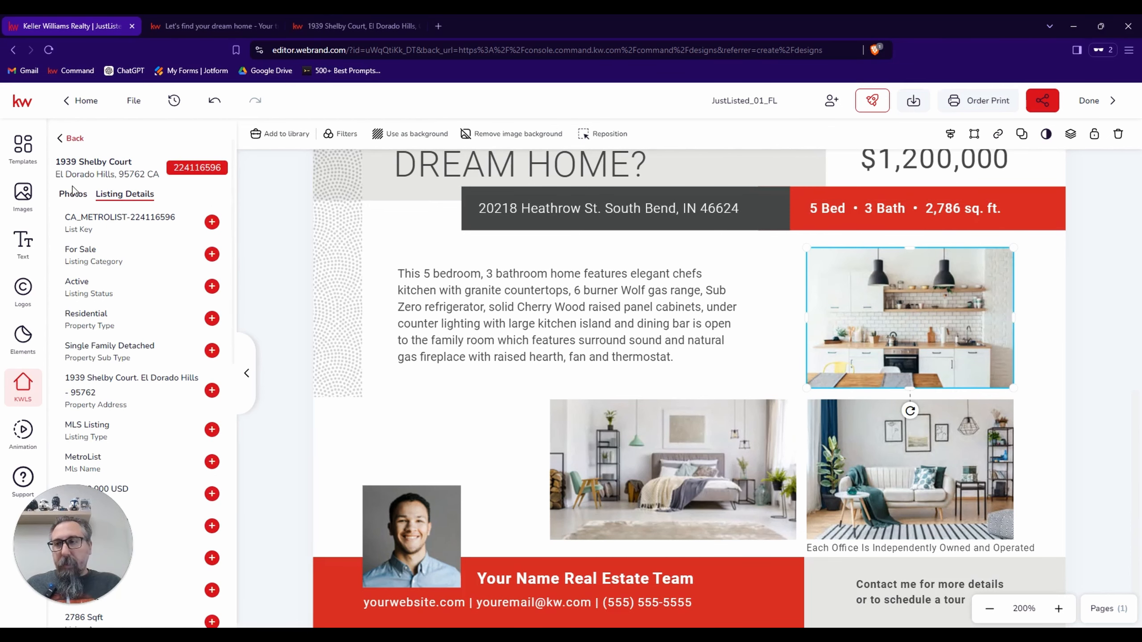
click(73, 194)
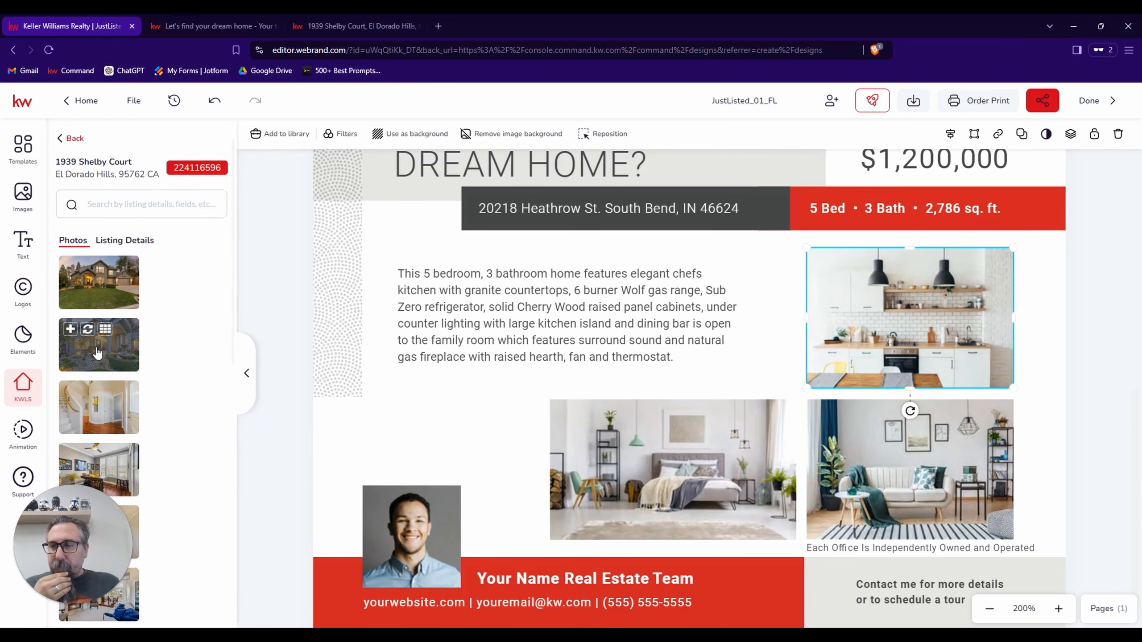
scroll(96, 348, down, 3)
scroll(97, 353, down, 3)
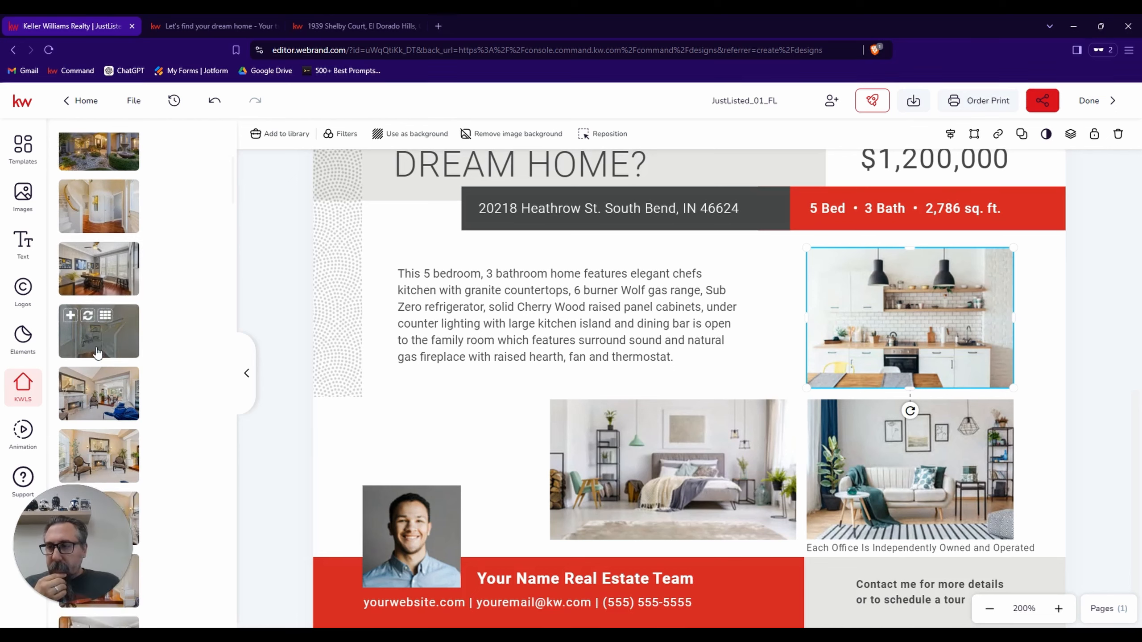
scroll(167, 373, down, 2)
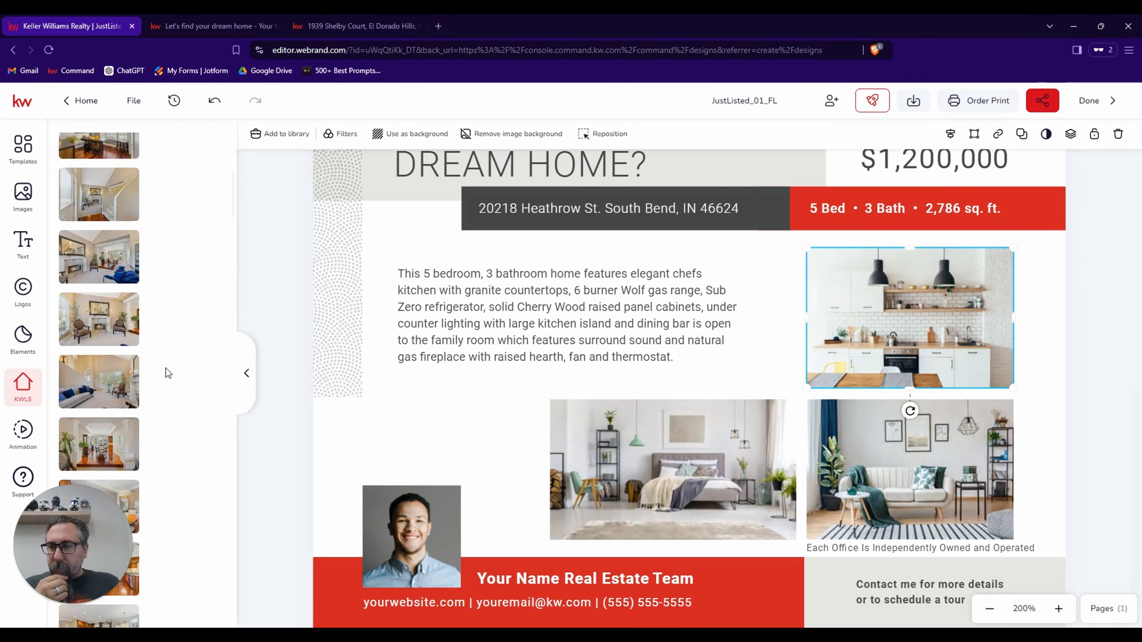
scroll(167, 373, down, 1)
scroll(168, 373, down, 1)
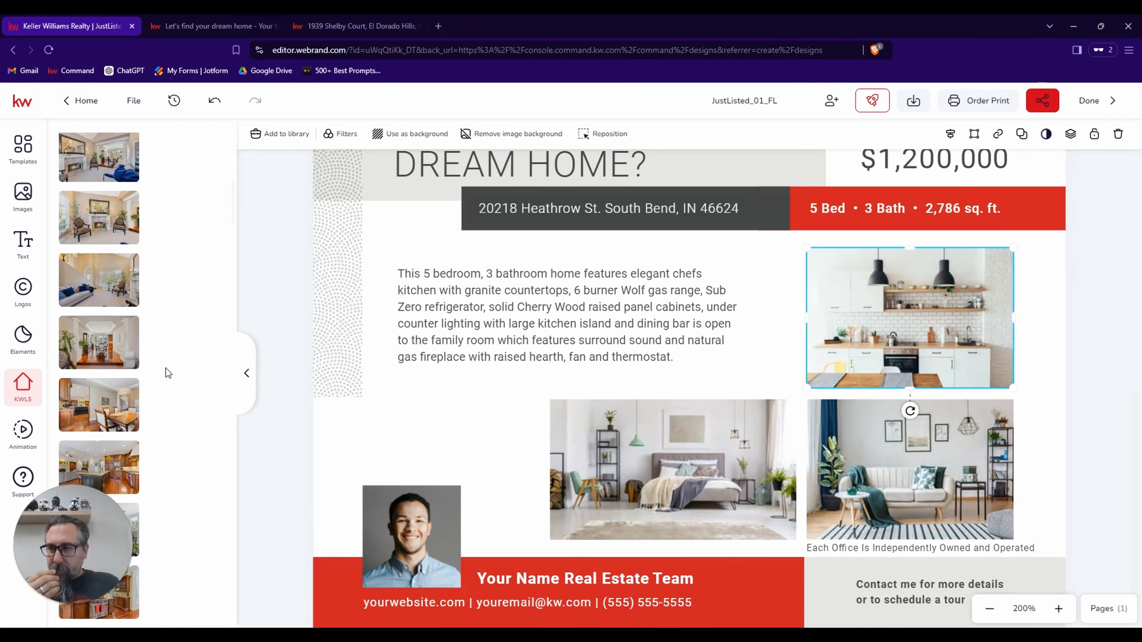
scroll(167, 373, down, 1)
scroll(167, 373, down, 1)
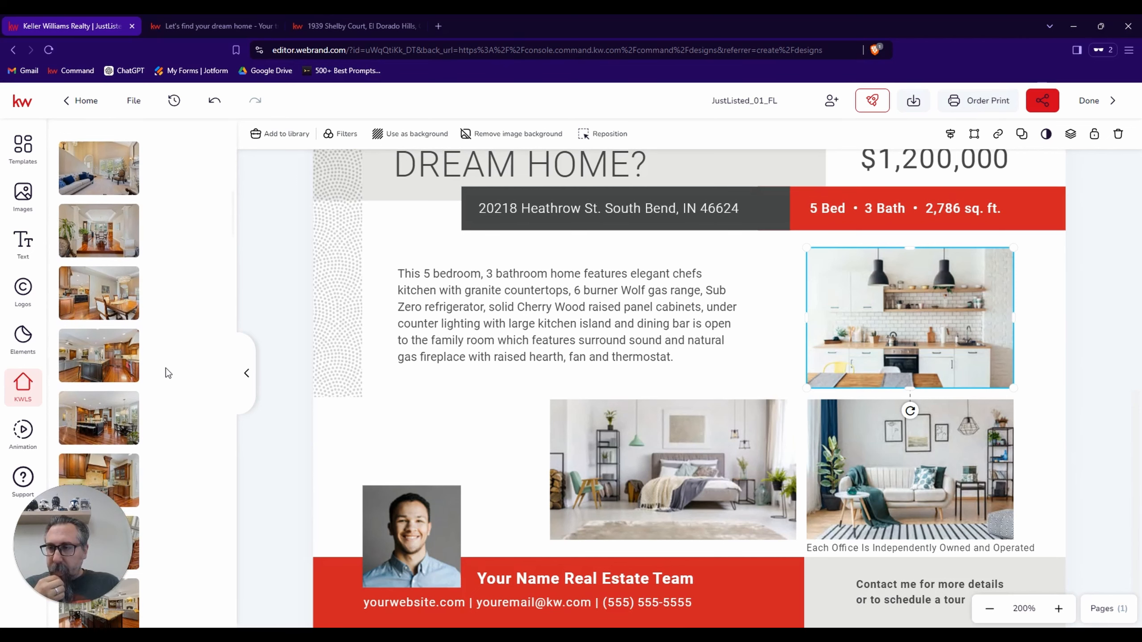
scroll(167, 373, down, 1)
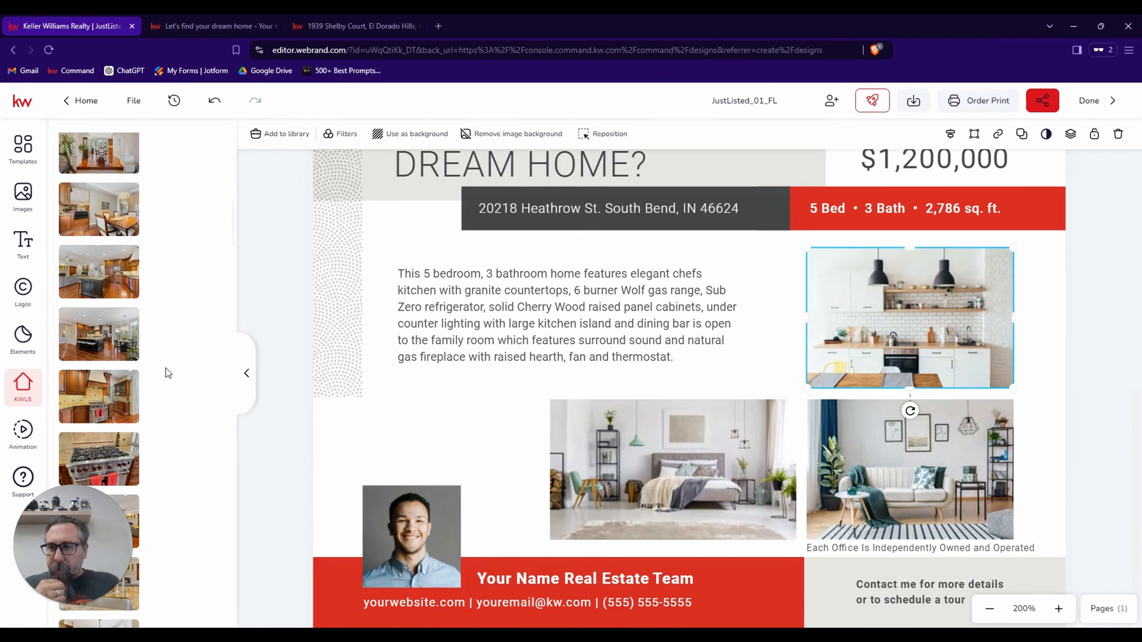
scroll(167, 373, down, 2)
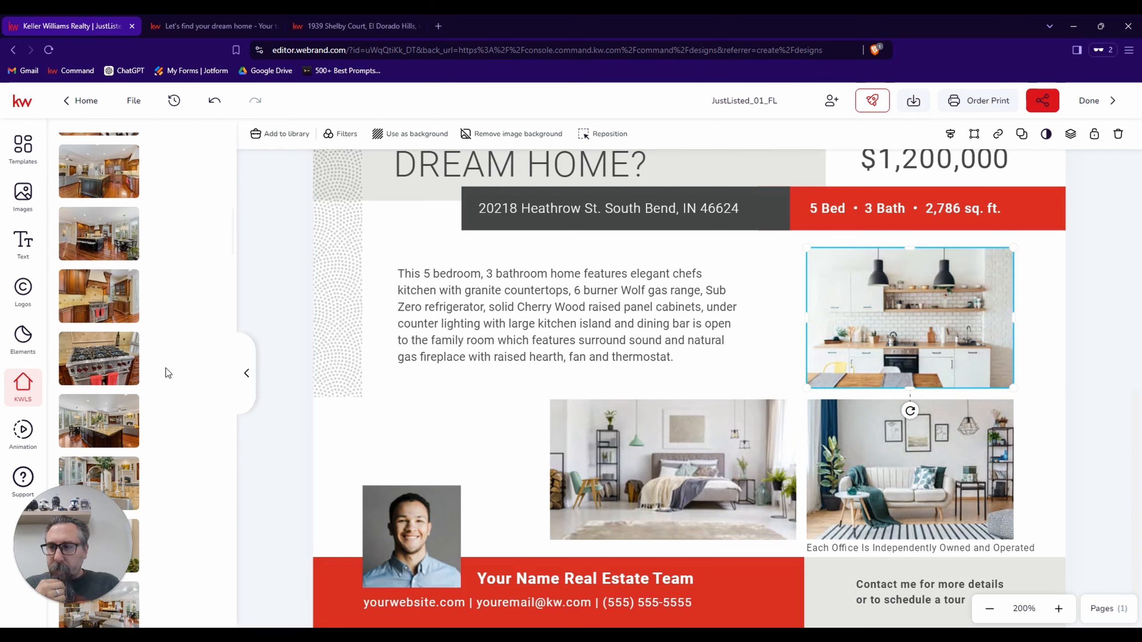
scroll(167, 373, down, 1)
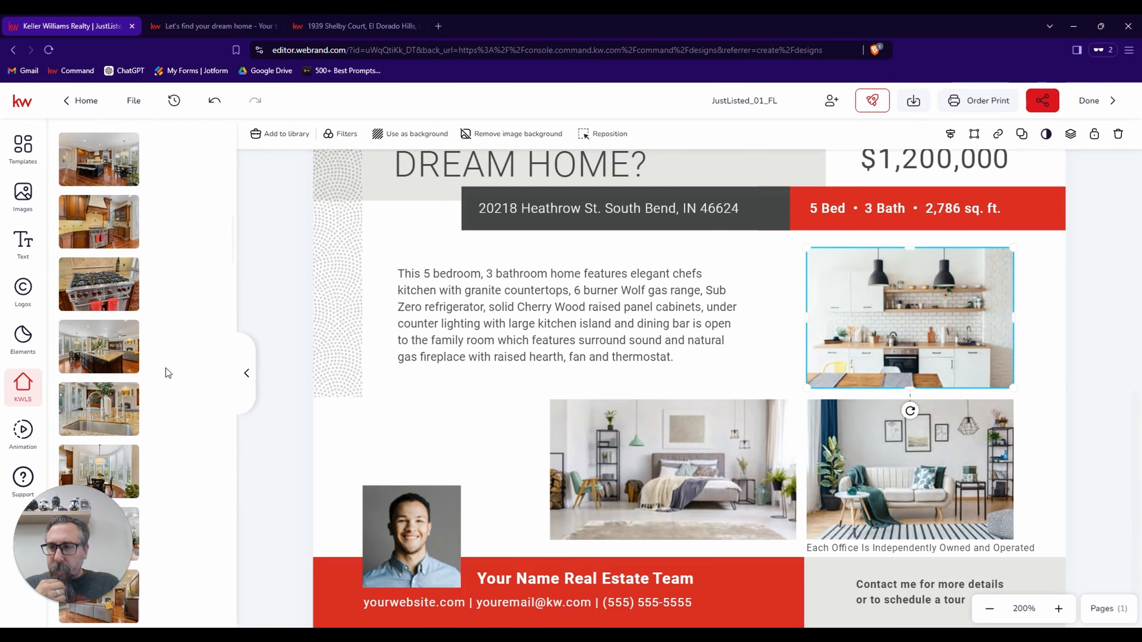
scroll(167, 374, up, 2)
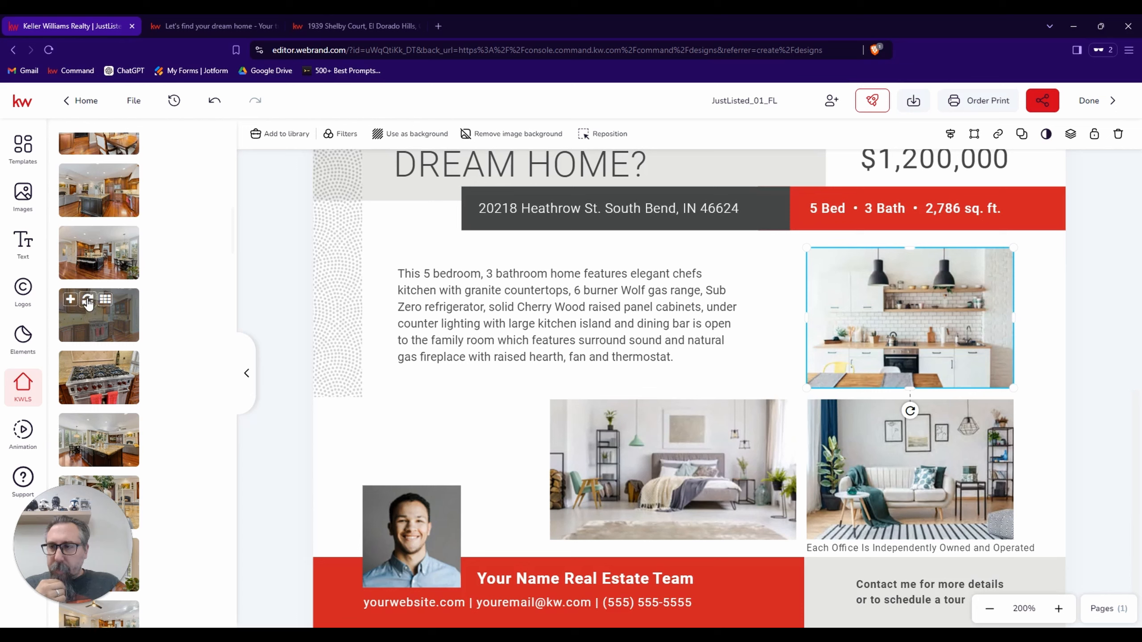
click(87, 301)
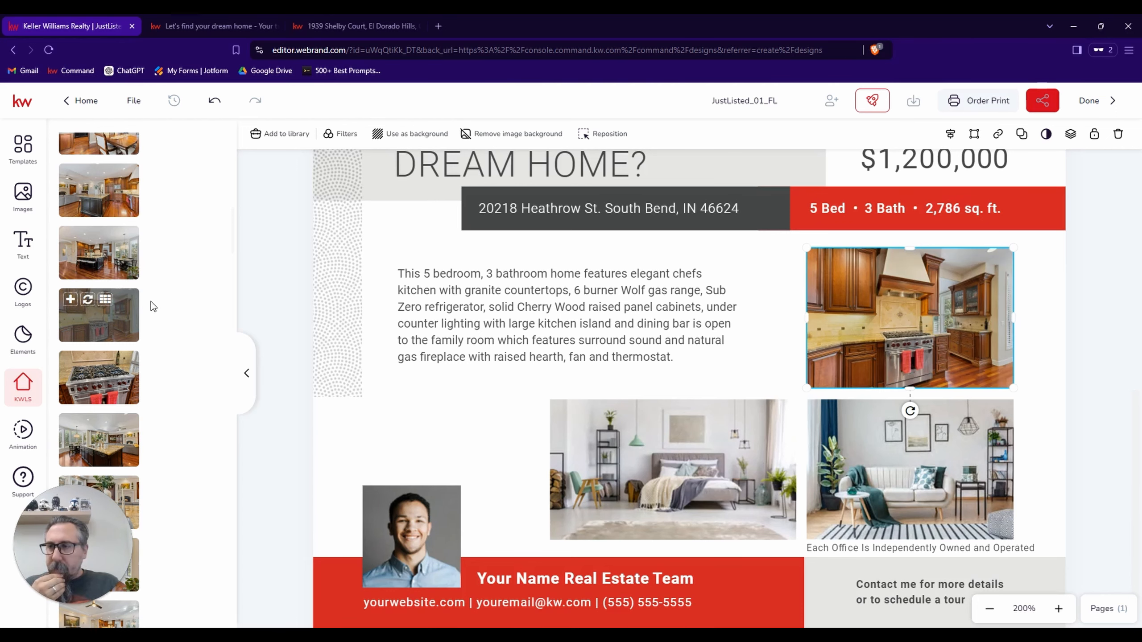
Replace the flier's kitchen photo with the wide listing photo showing the dark kitchen island and adjoining family room.
scroll(137, 305, up, 1)
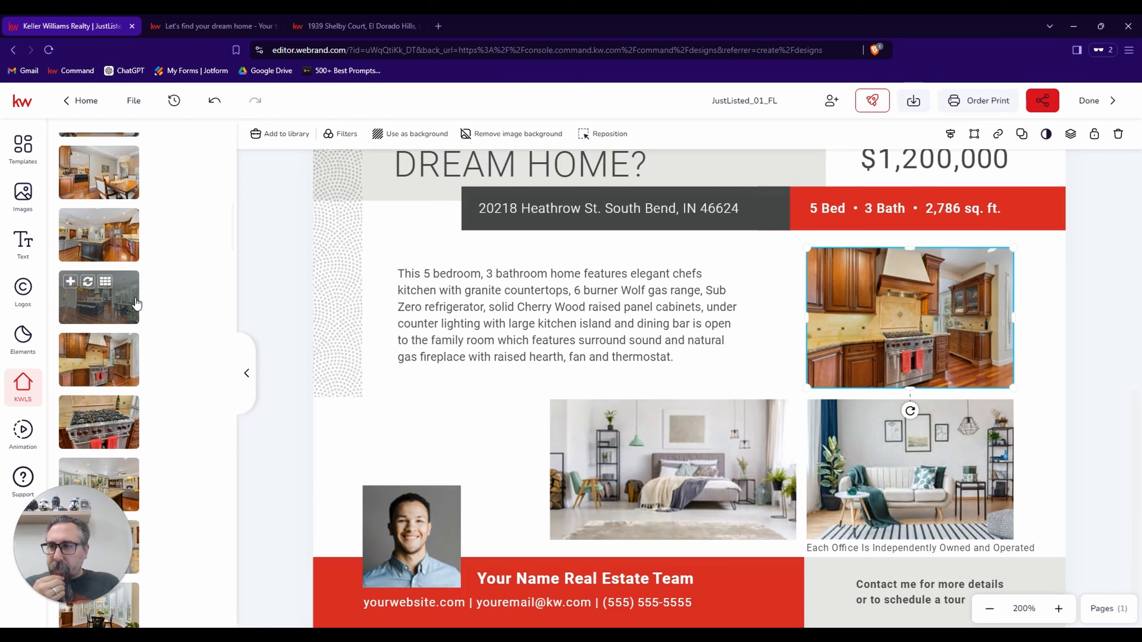
scroll(137, 305, down, 1)
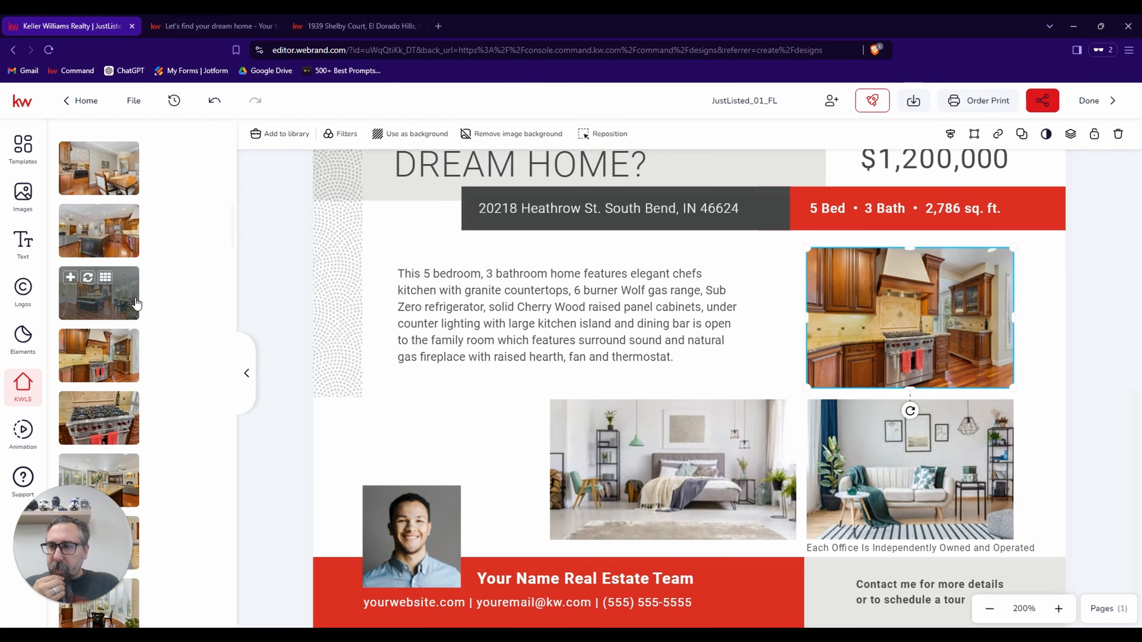
scroll(137, 305, down, 2)
scroll(137, 305, up, 1)
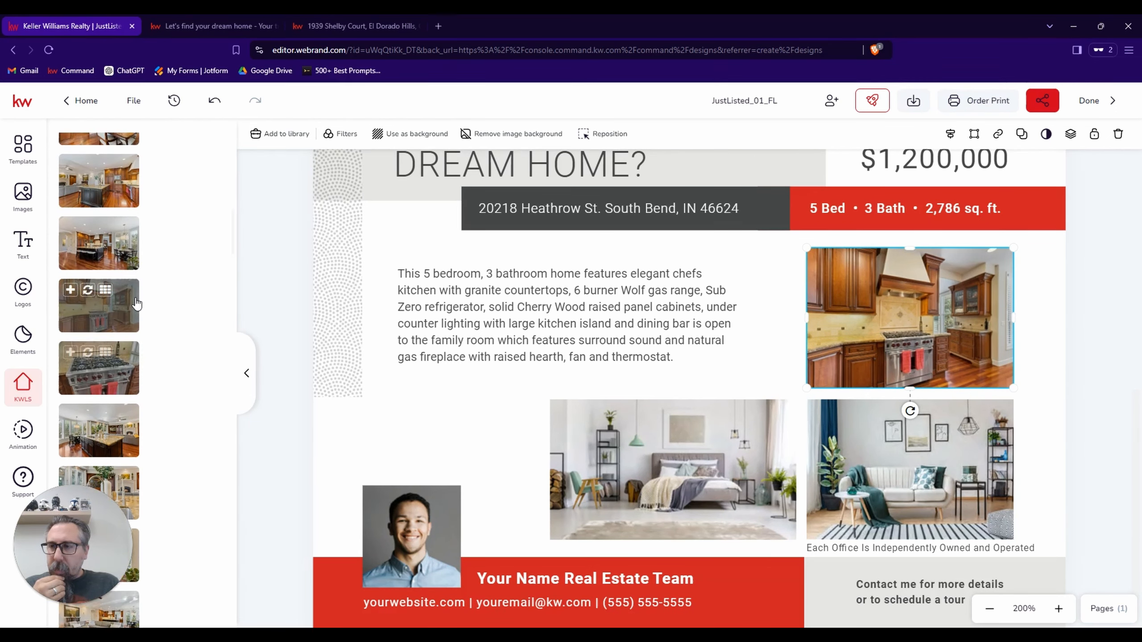
scroll(137, 304, up, 1)
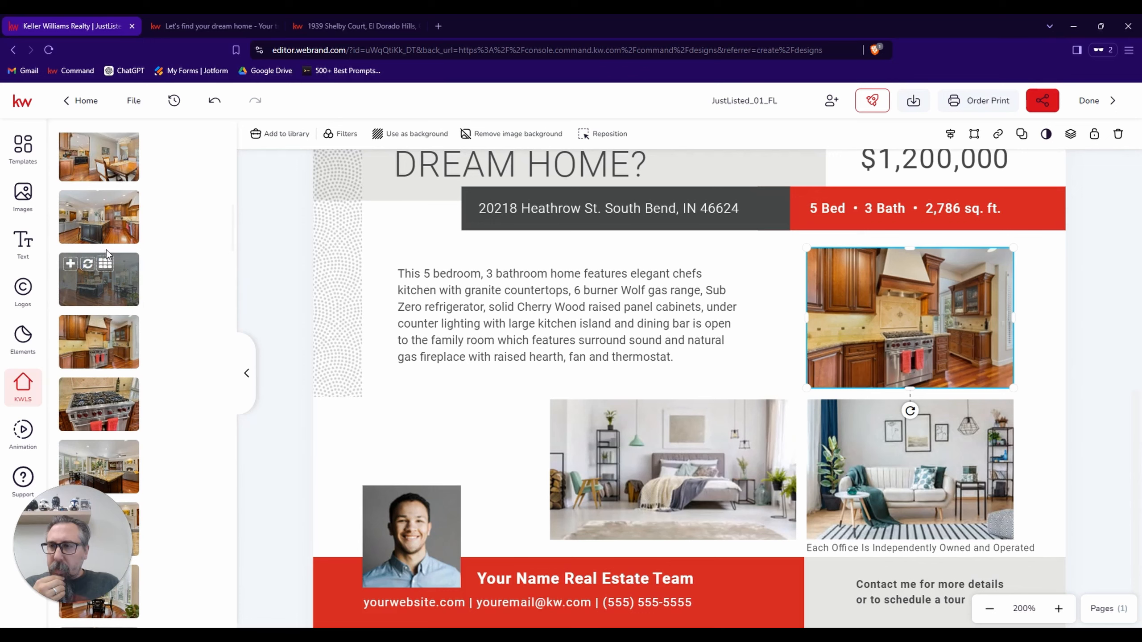
click(89, 203)
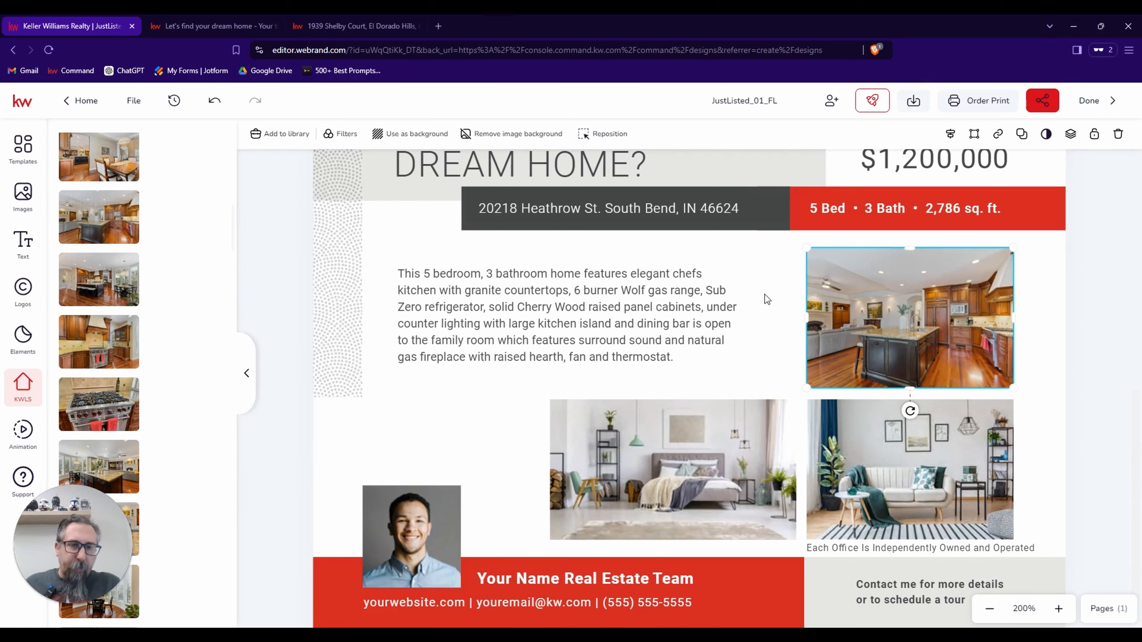
Try repositioning the kitchen island photo inside its frame.
double_click(859, 301)
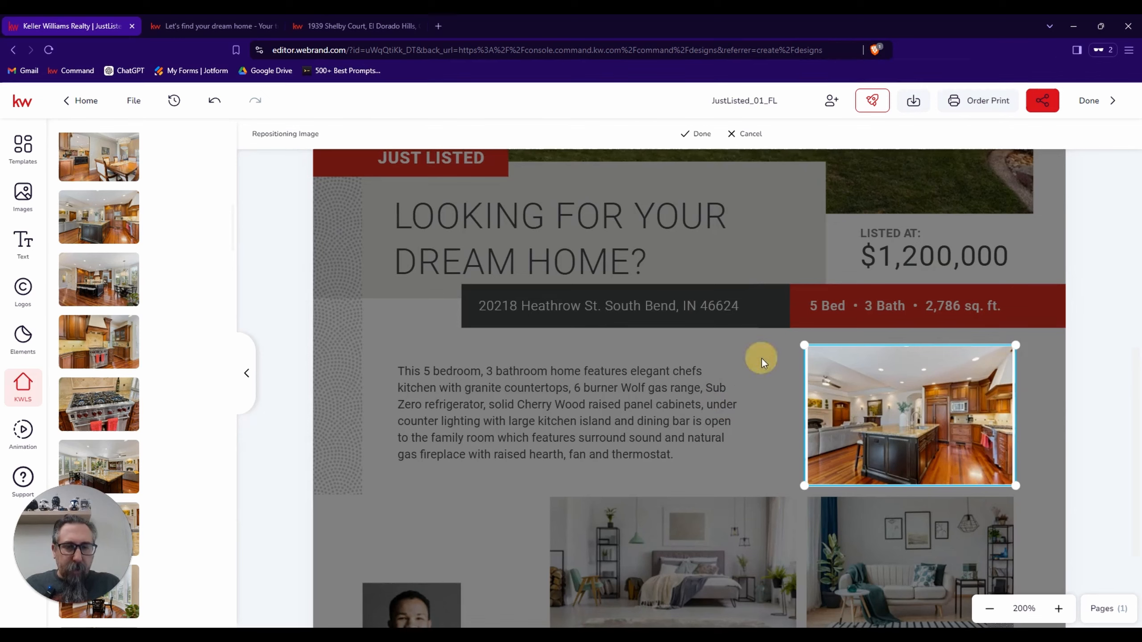
double_click(887, 414)
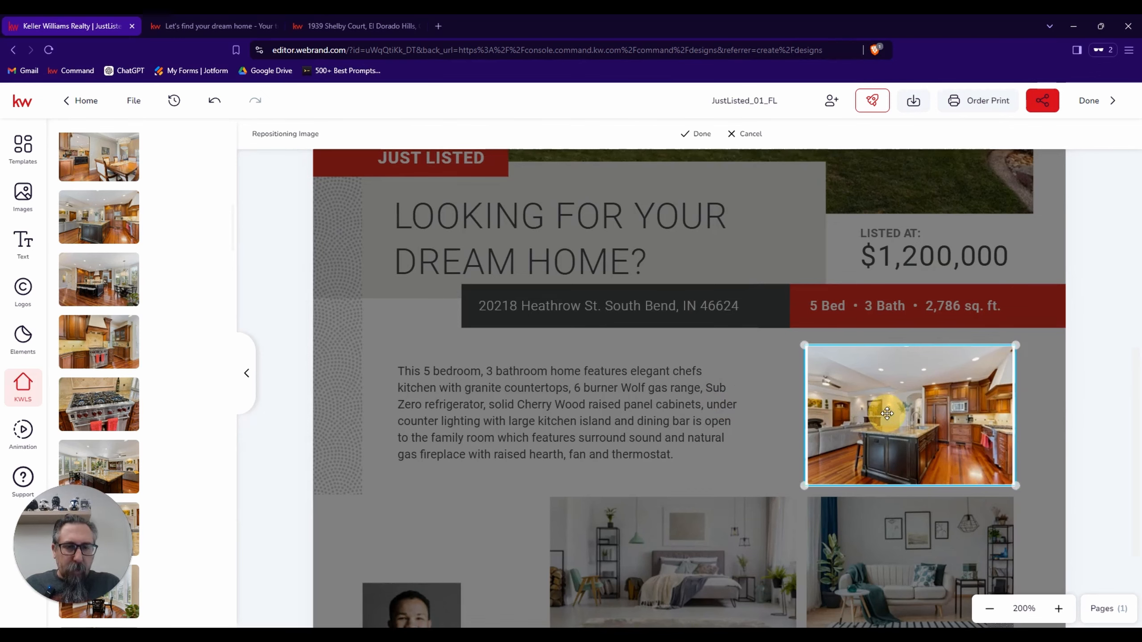
scroll(760, 408, down, 10)
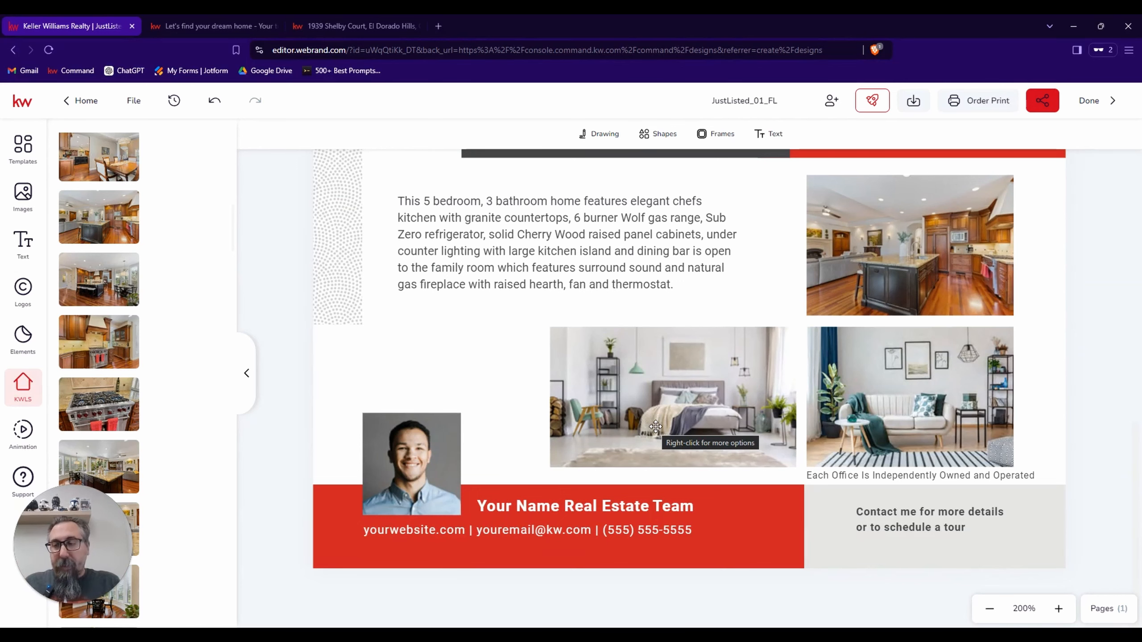
Look through the listing photos available in the flier editor for interior shots to use in the remaining photo spots.
mouse_move(120, 335)
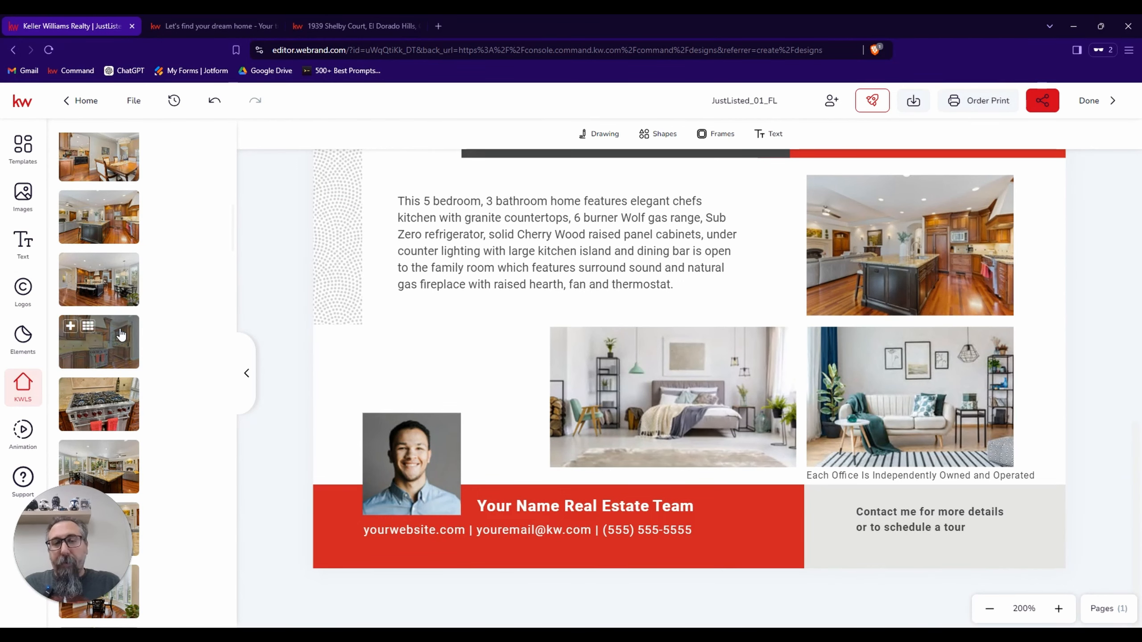
scroll(120, 335, down, 10)
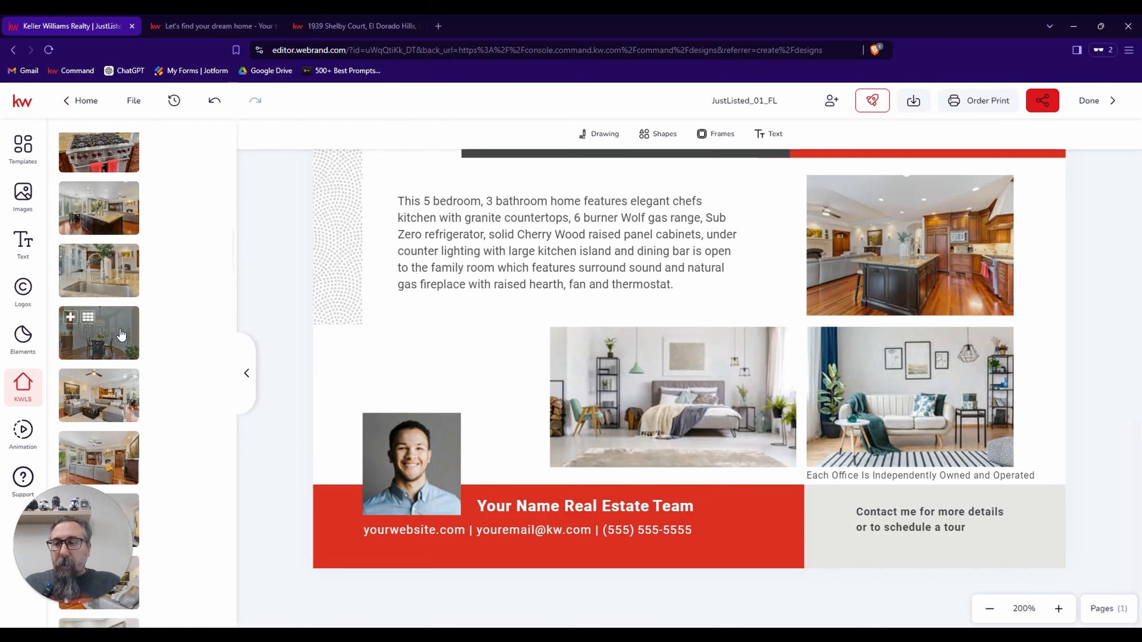
scroll(121, 335, down, 10)
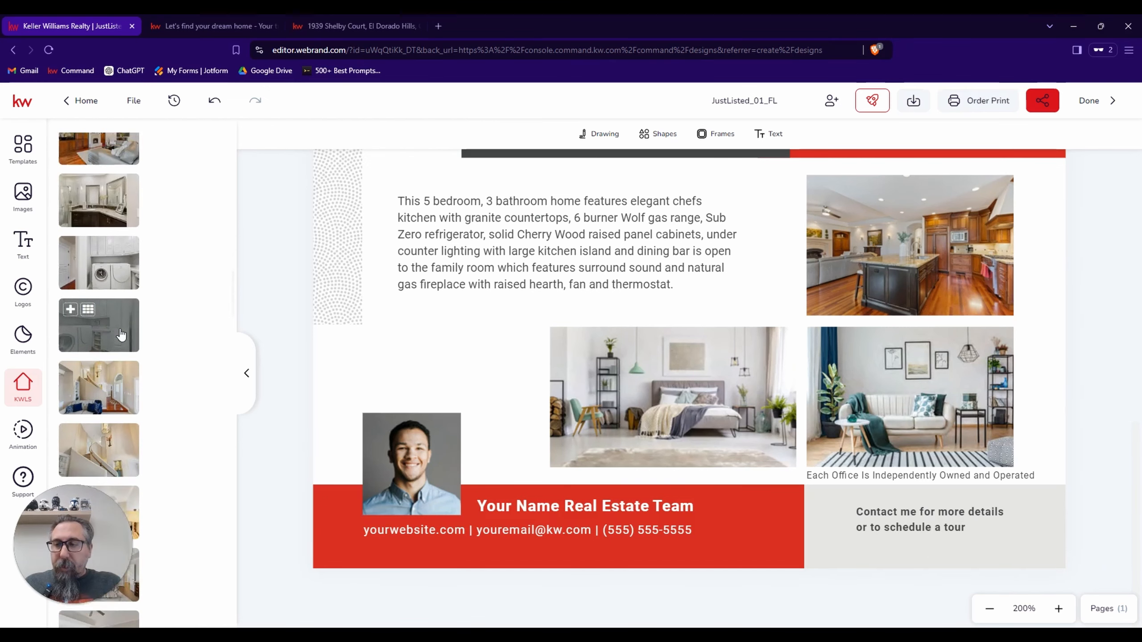
scroll(121, 335, down, 8)
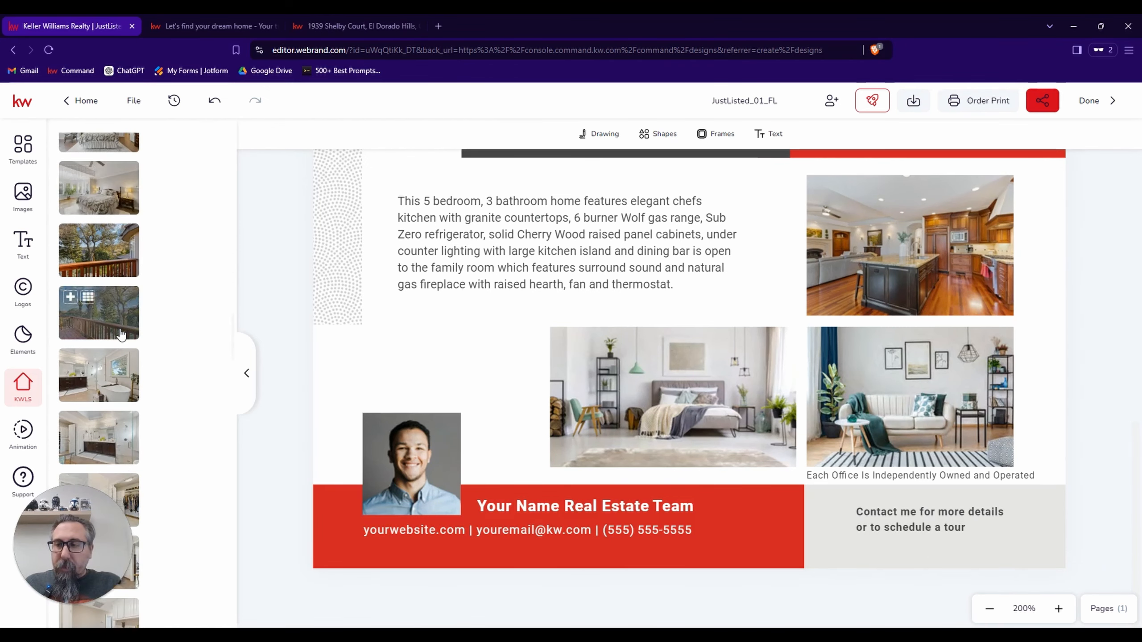
scroll(121, 334, down, 4)
scroll(120, 332, down, 4)
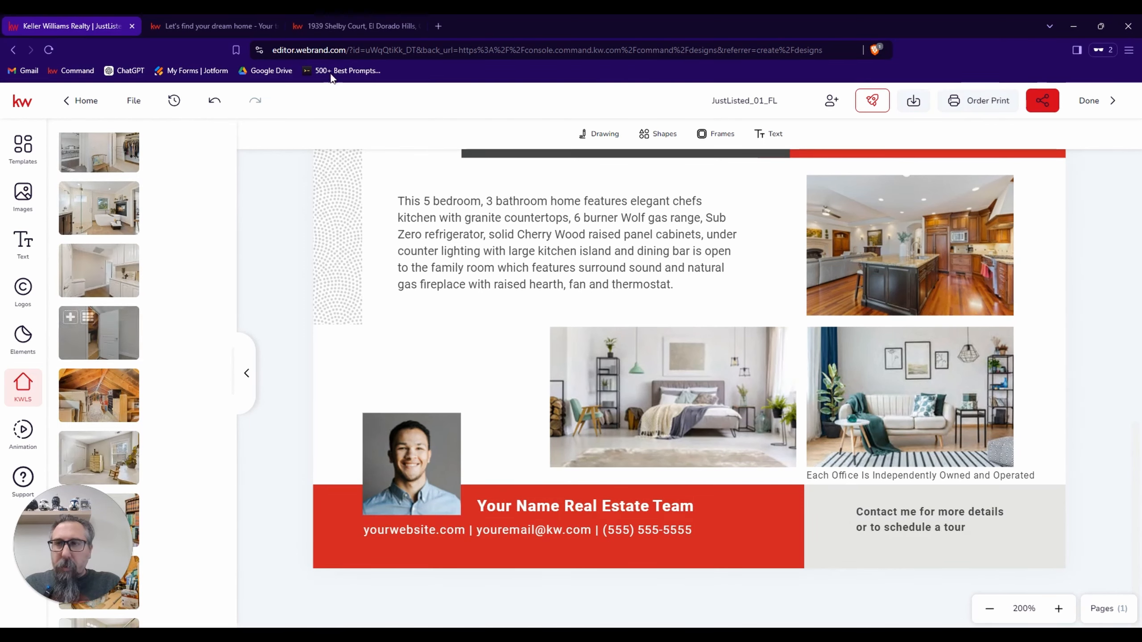
Switch to the El Dorado Hills listing page and look through its full photo gallery for shots suited to the flier.
click(352, 25)
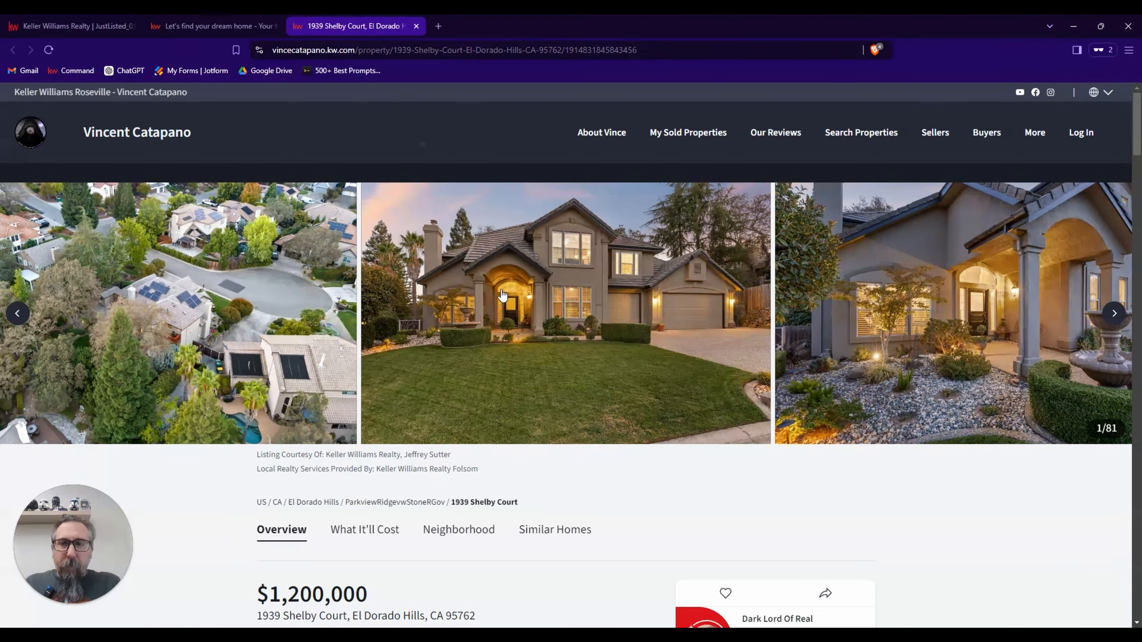
click(718, 334)
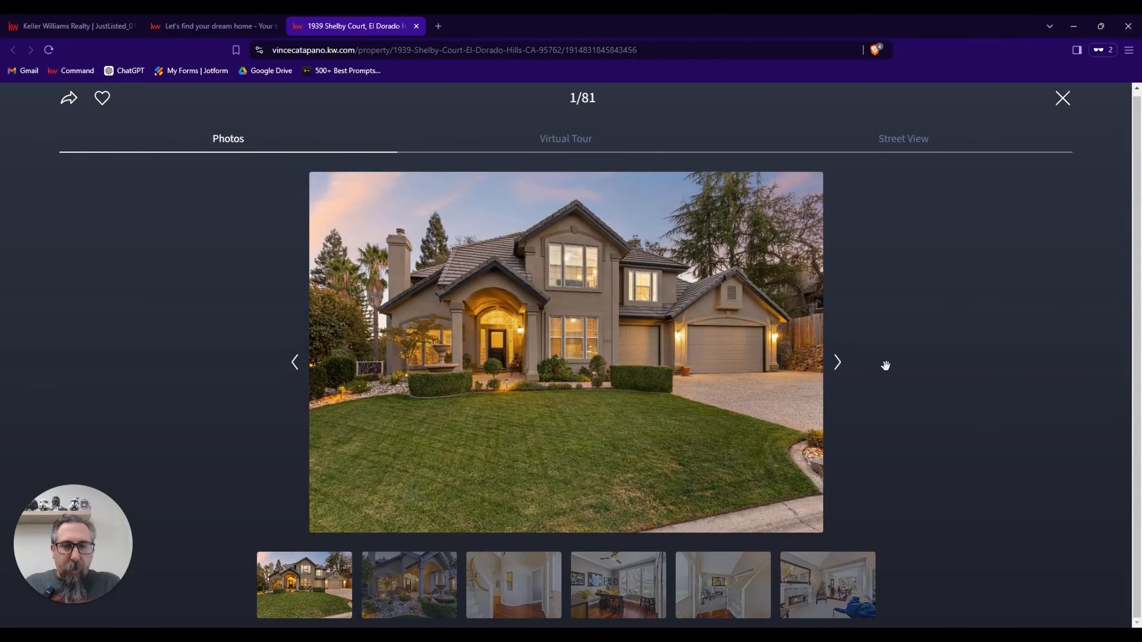
click(840, 373)
click(840, 374)
click(839, 373)
click(840, 373)
click(840, 374)
click(840, 373)
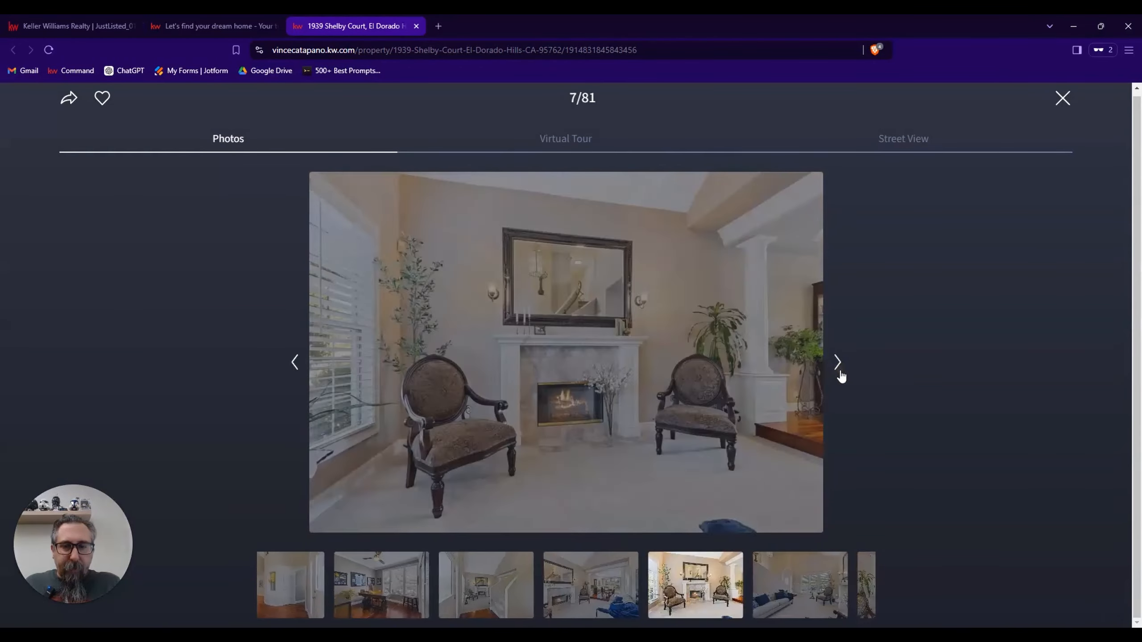
click(840, 373)
click(840, 373)
click(840, 373)
click(839, 373)
click(840, 373)
click(840, 373)
click(839, 374)
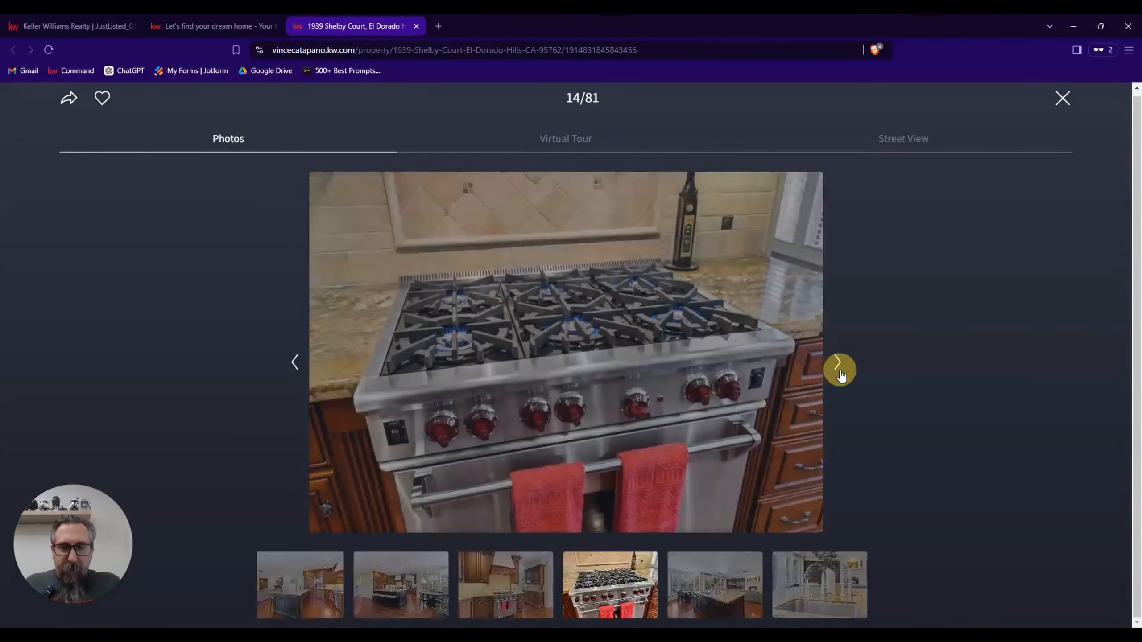
click(839, 374)
click(840, 373)
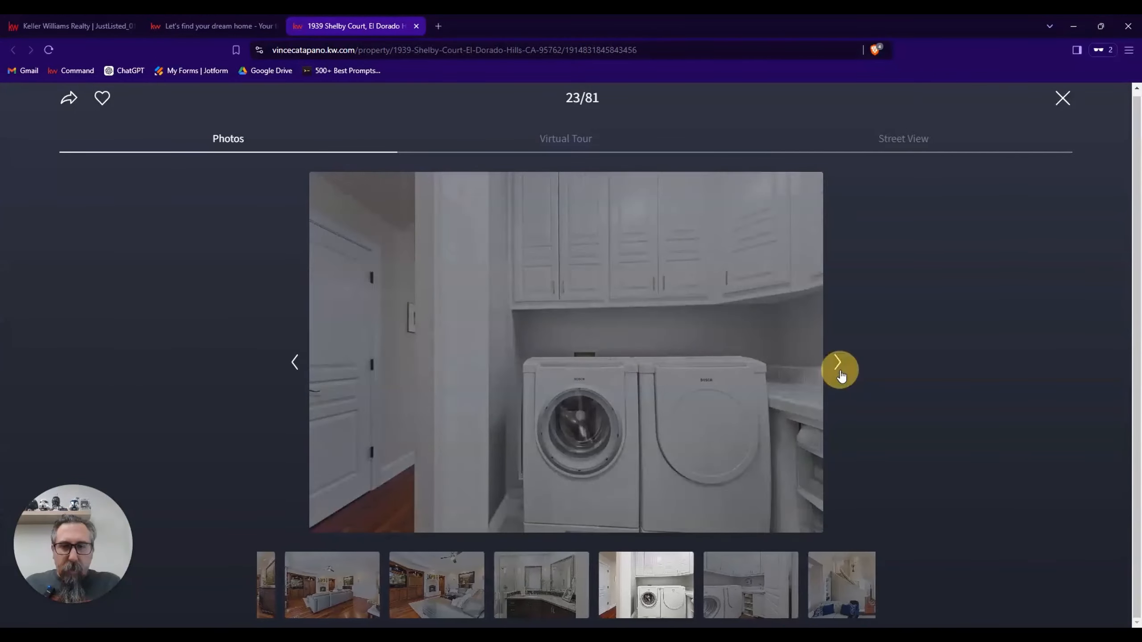
click(839, 373)
click(840, 373)
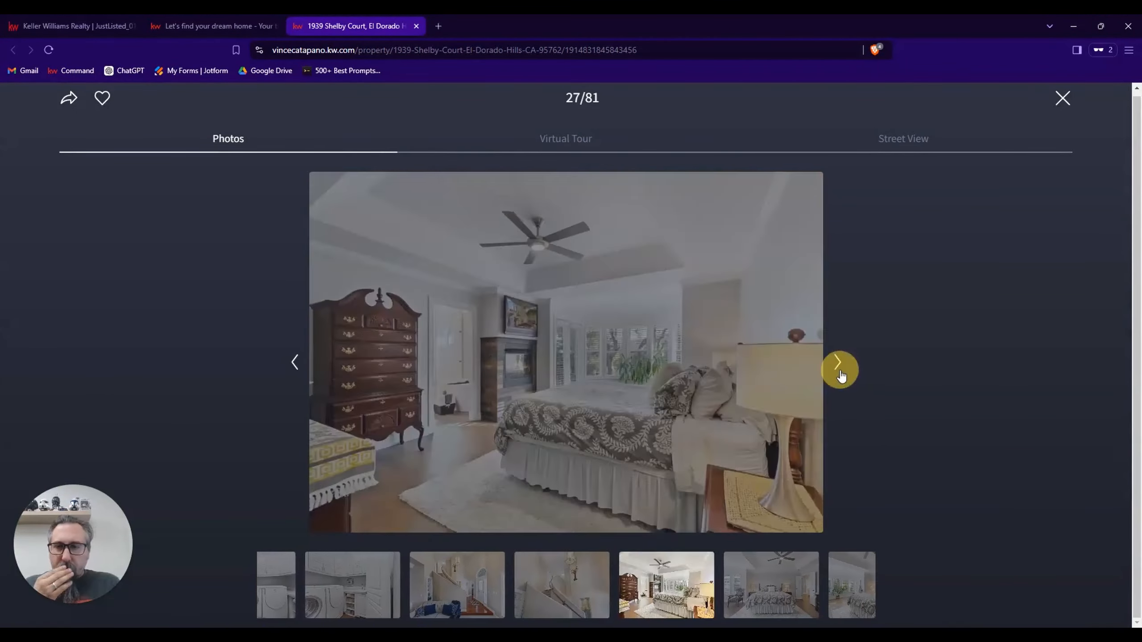
click(840, 373)
click(840, 373)
click(840, 373)
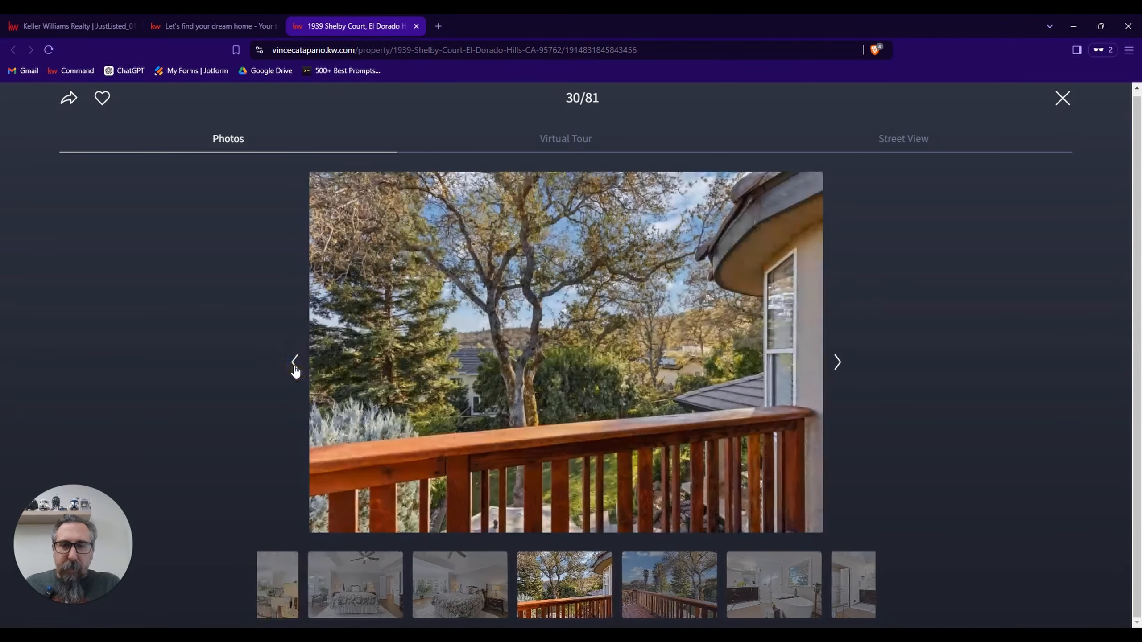
click(837, 368)
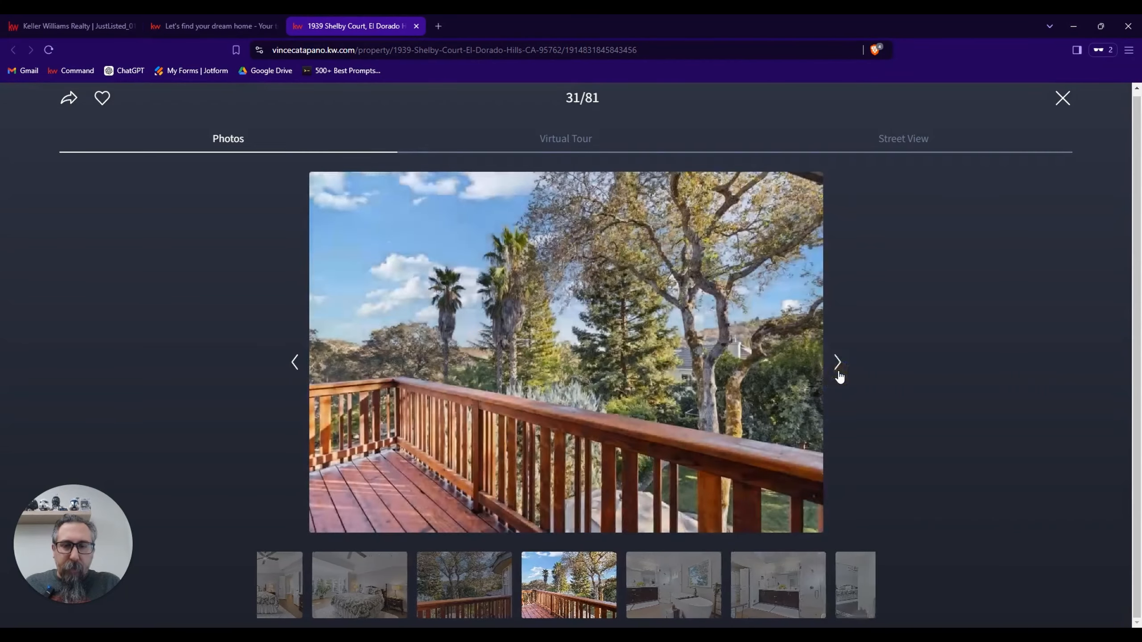
click(838, 368)
click(838, 368)
click(838, 374)
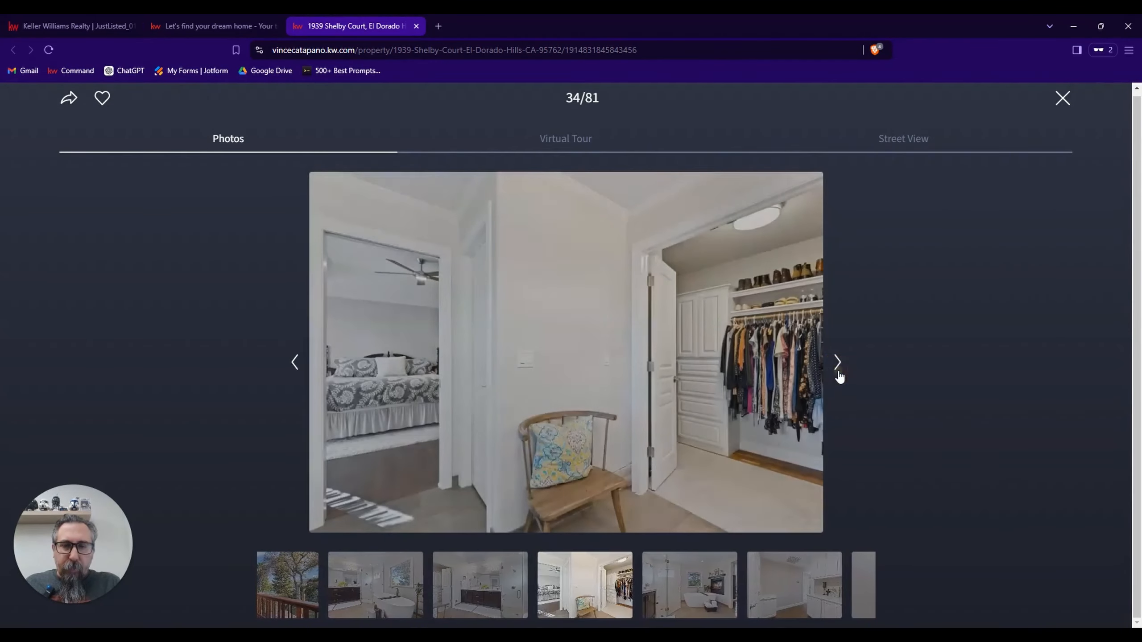
click(838, 373)
click(838, 373)
click(838, 374)
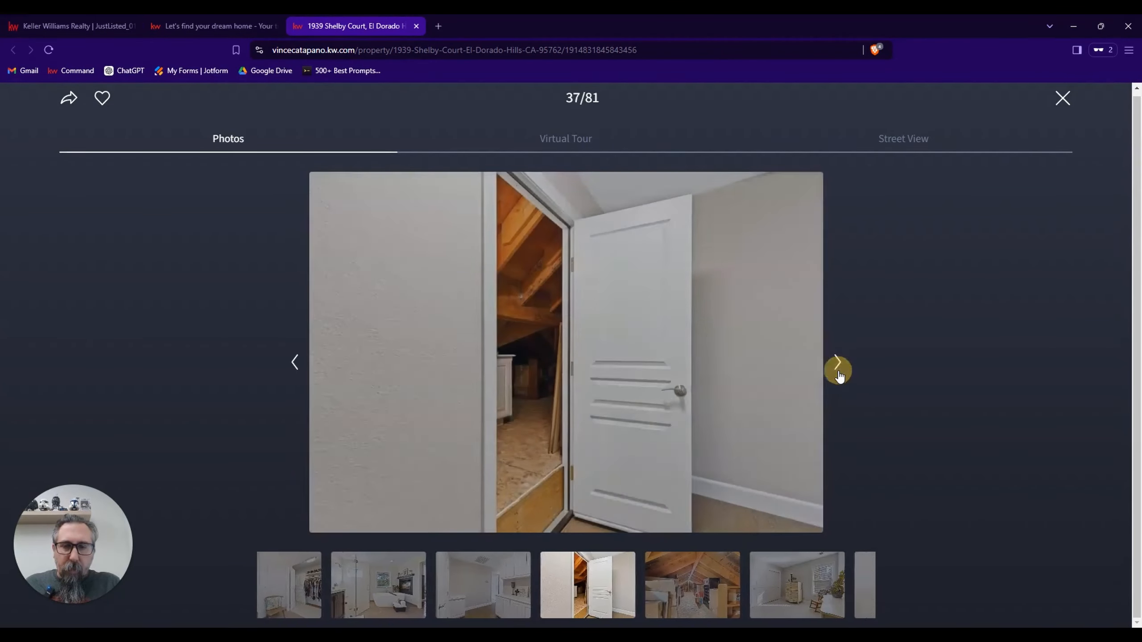
click(838, 373)
click(838, 373)
click(838, 373)
click(838, 372)
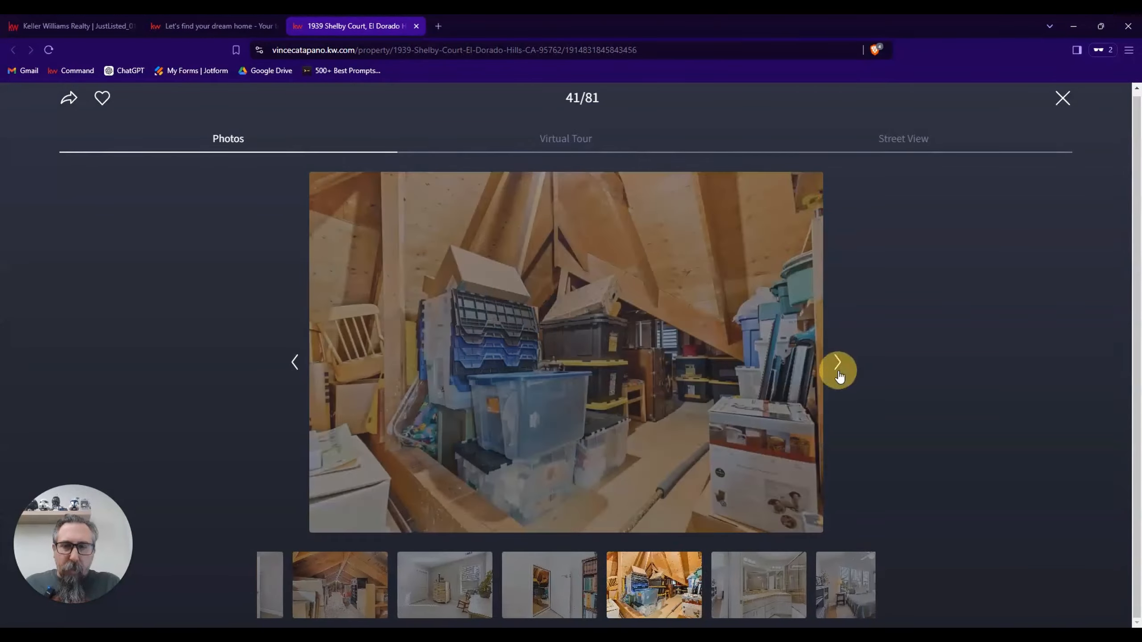
click(838, 371)
click(838, 371)
click(838, 372)
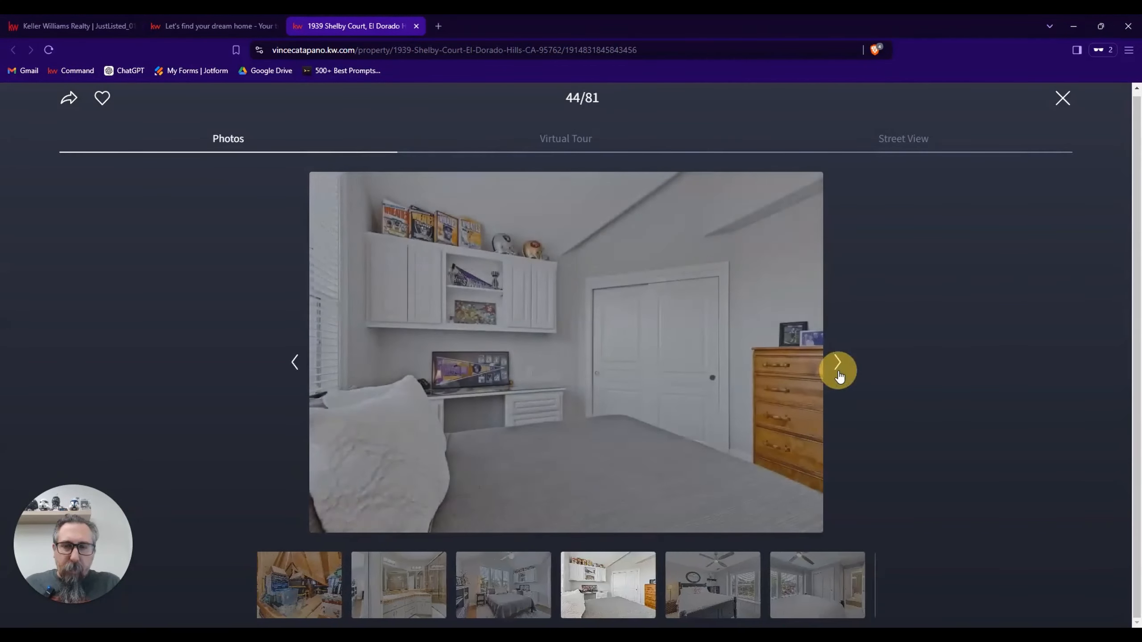
click(838, 372)
click(838, 373)
click(838, 372)
click(838, 373)
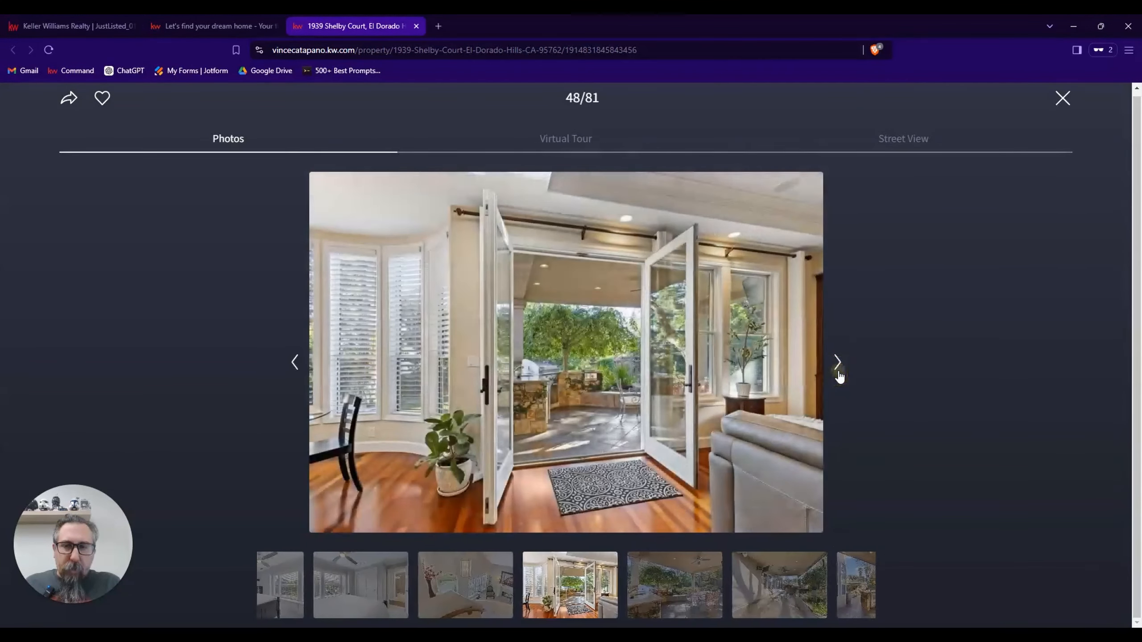
click(838, 373)
click(838, 373)
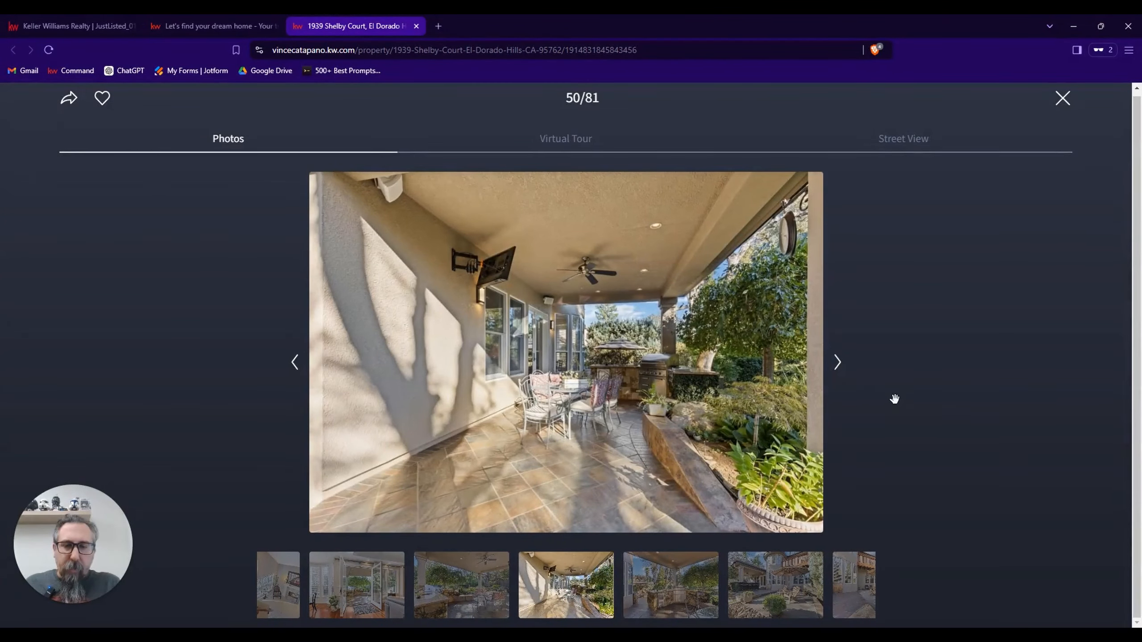
click(838, 364)
click(838, 363)
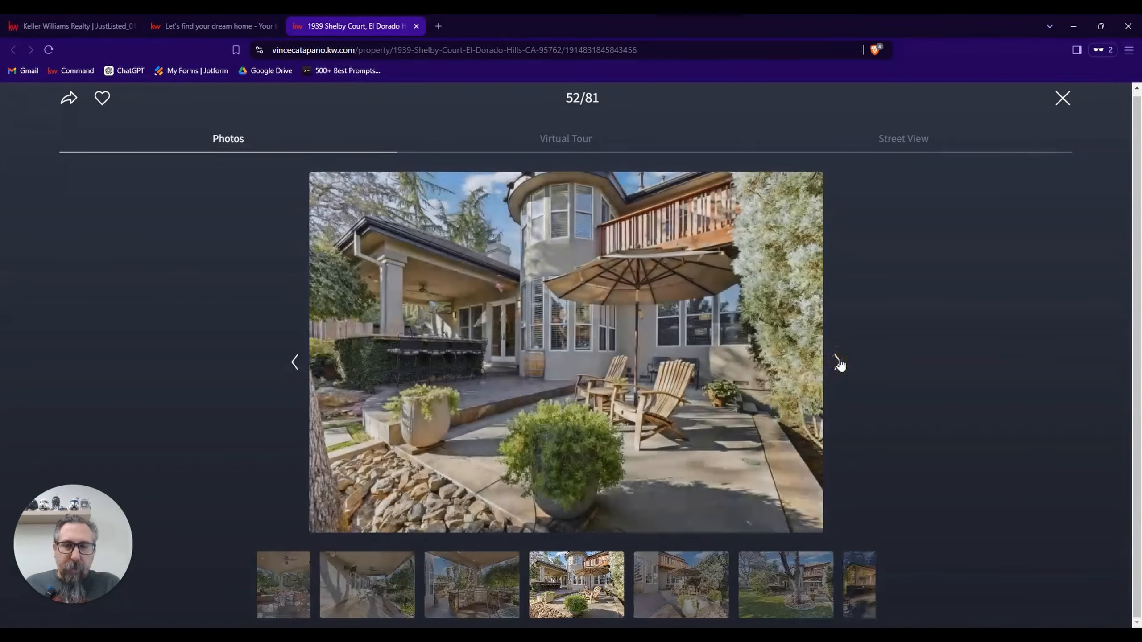
click(838, 363)
click(837, 363)
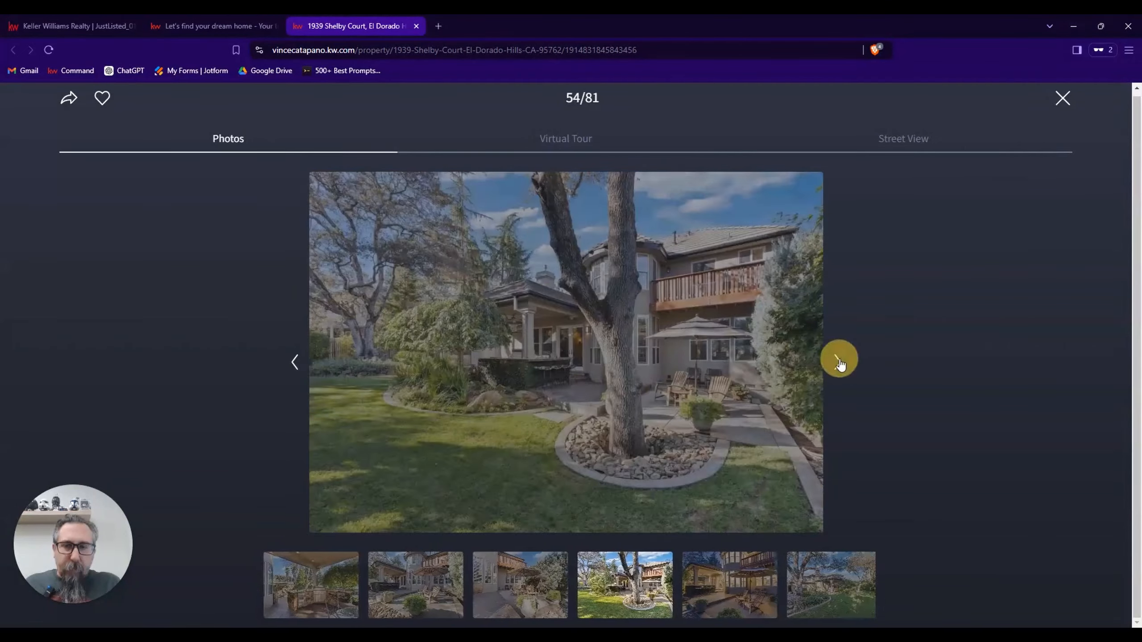
click(838, 363)
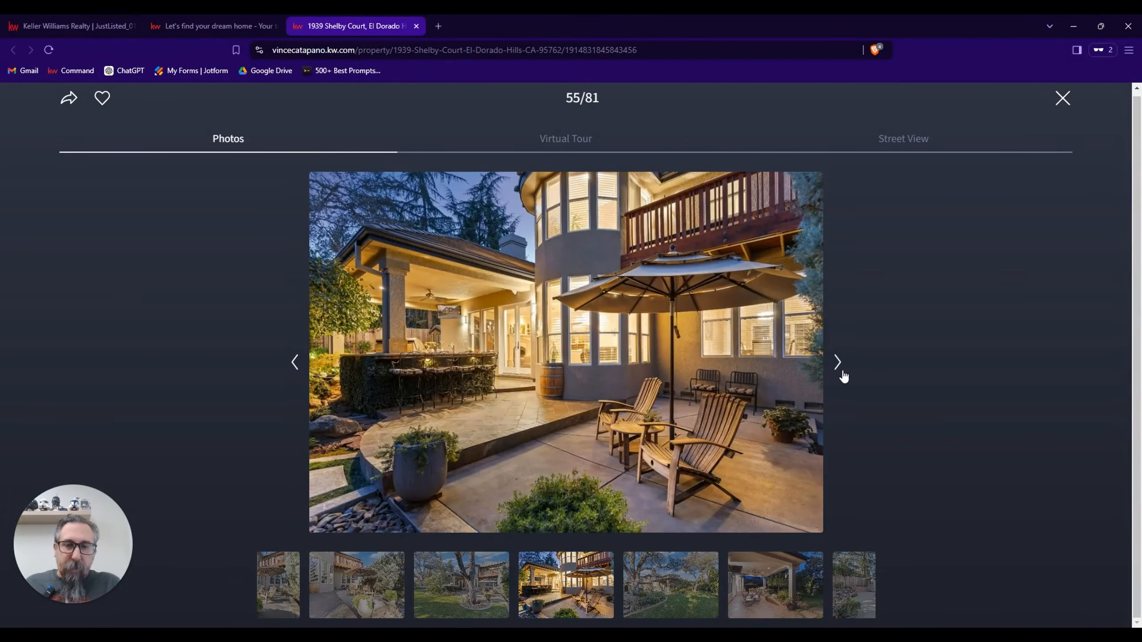
click(842, 376)
click(842, 376)
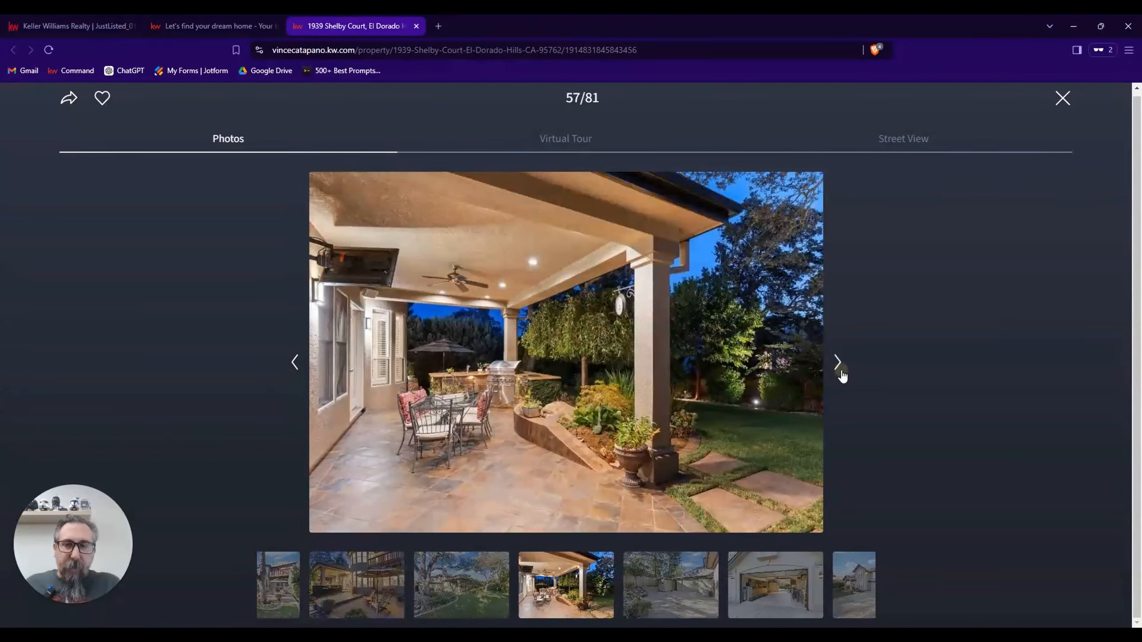
click(842, 376)
click(842, 376)
click(843, 376)
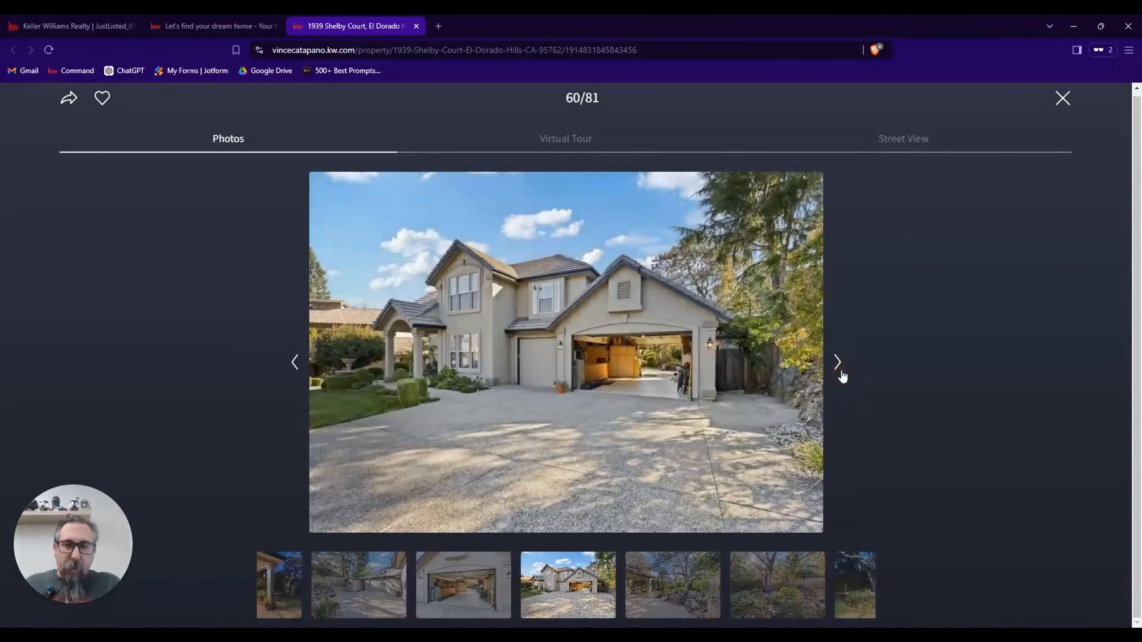
click(842, 376)
click(842, 376)
click(843, 376)
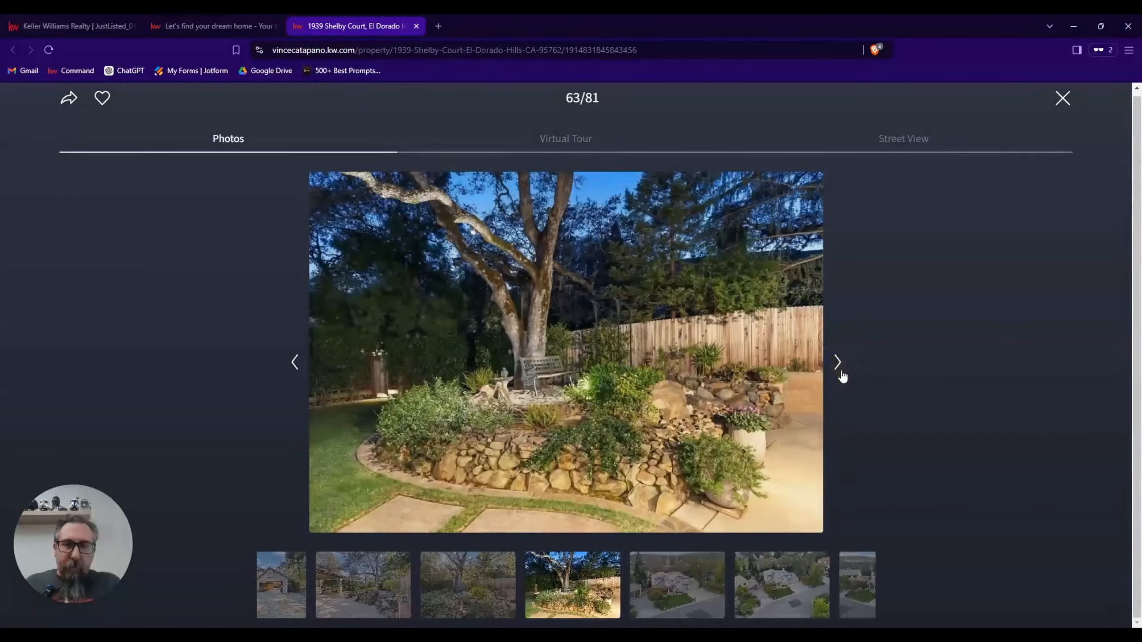
click(842, 376)
click(842, 376)
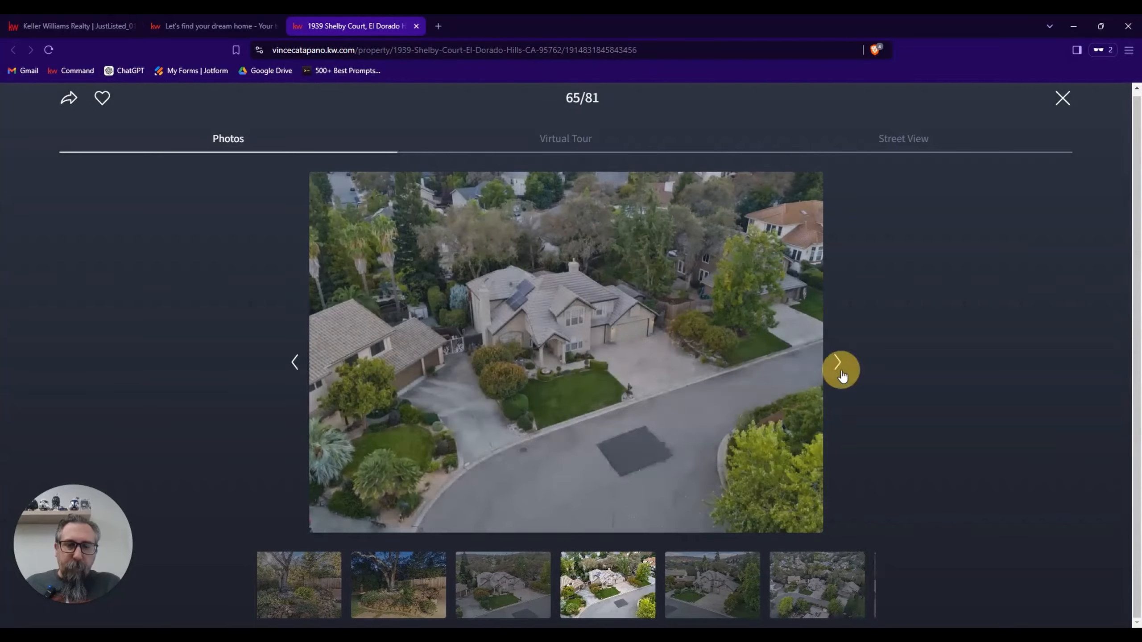
click(842, 376)
click(842, 376)
click(842, 376)
click(842, 376)
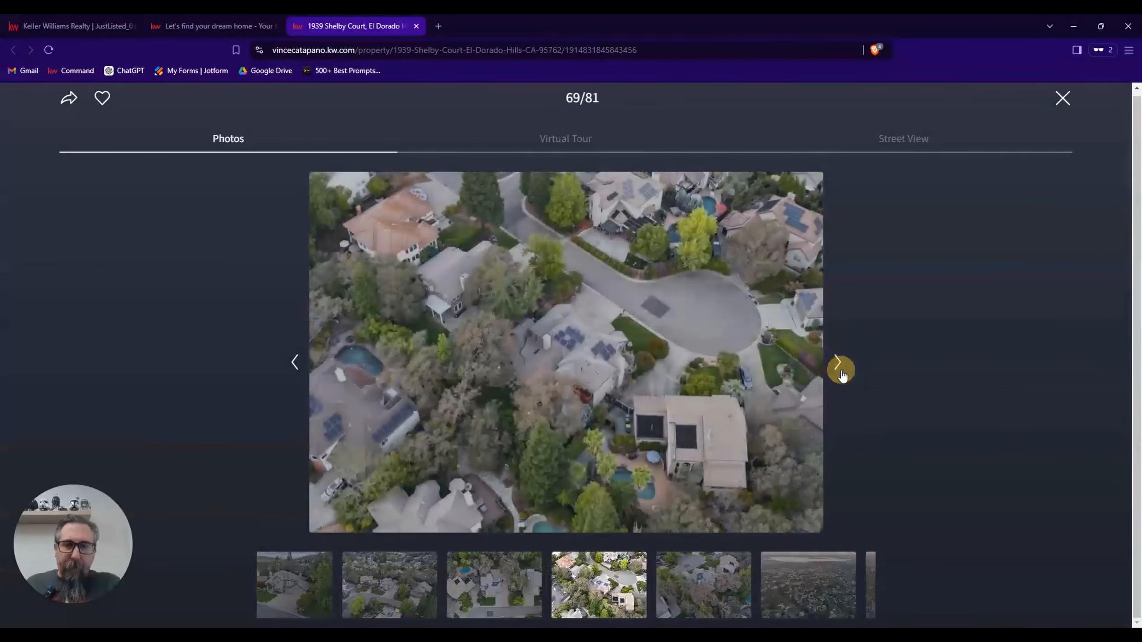
click(843, 376)
click(842, 376)
click(842, 376)
click(842, 376)
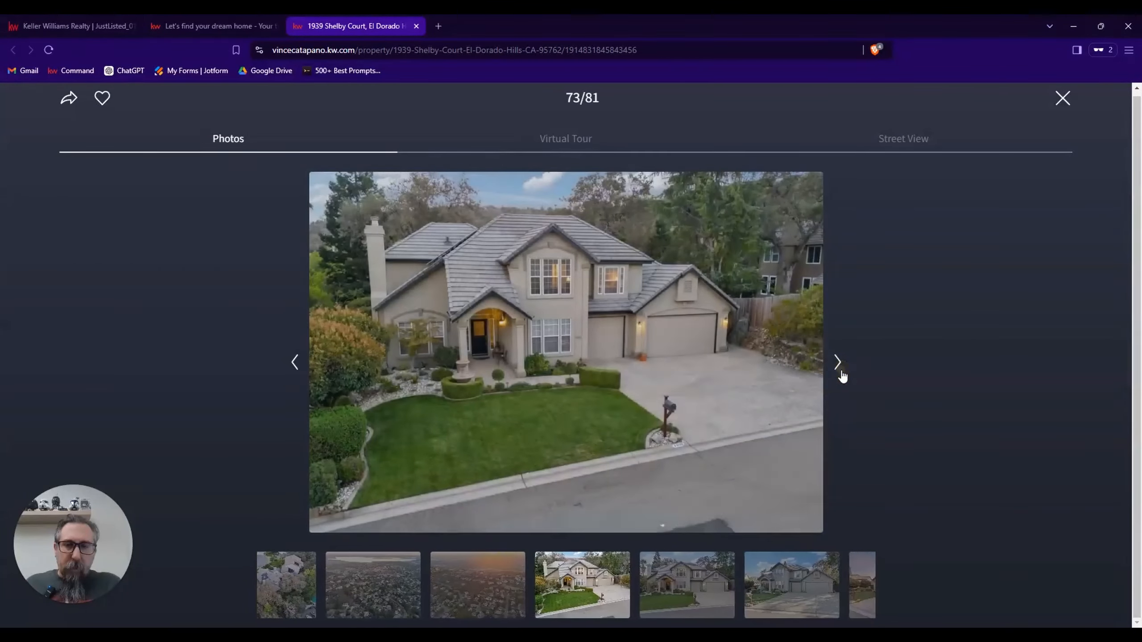
click(842, 376)
click(842, 376)
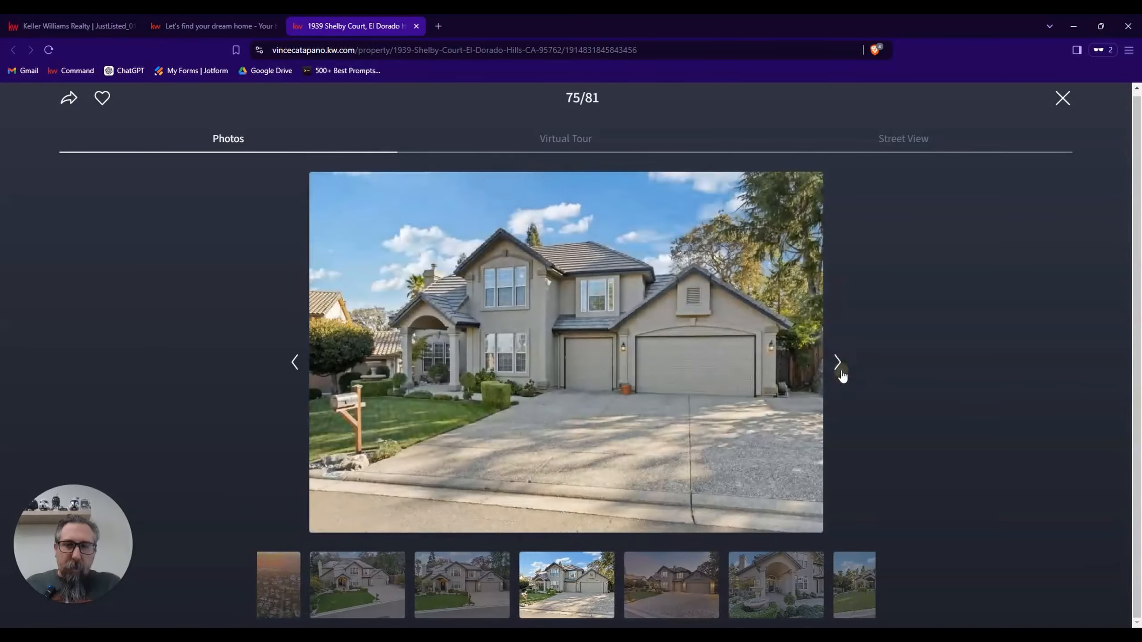
click(843, 376)
click(842, 376)
click(843, 376)
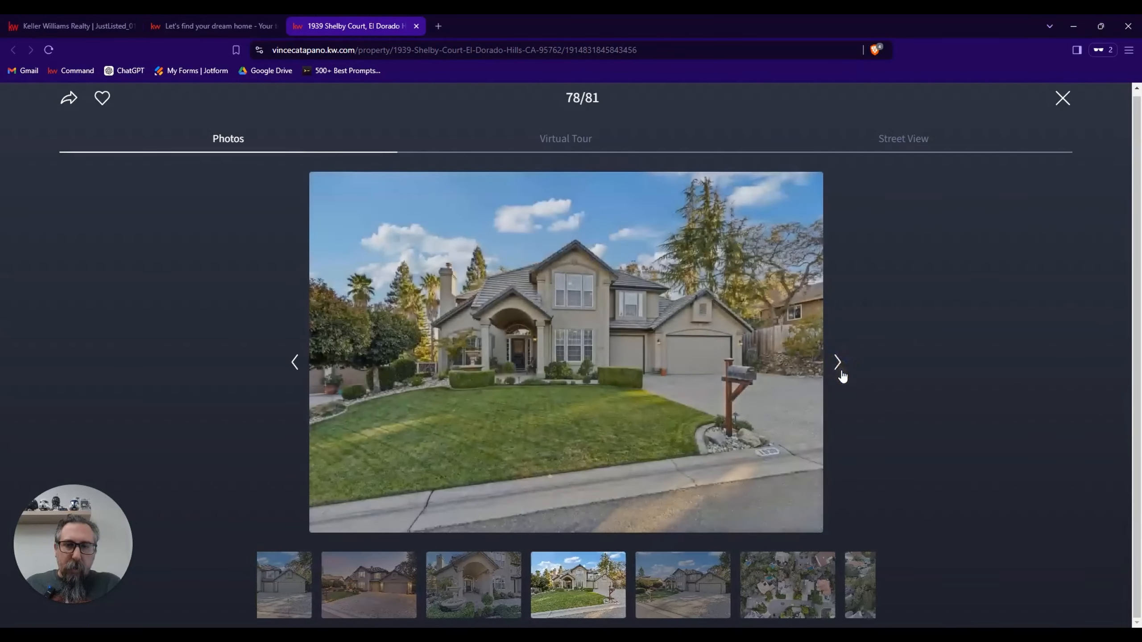
click(842, 376)
click(843, 376)
click(842, 376)
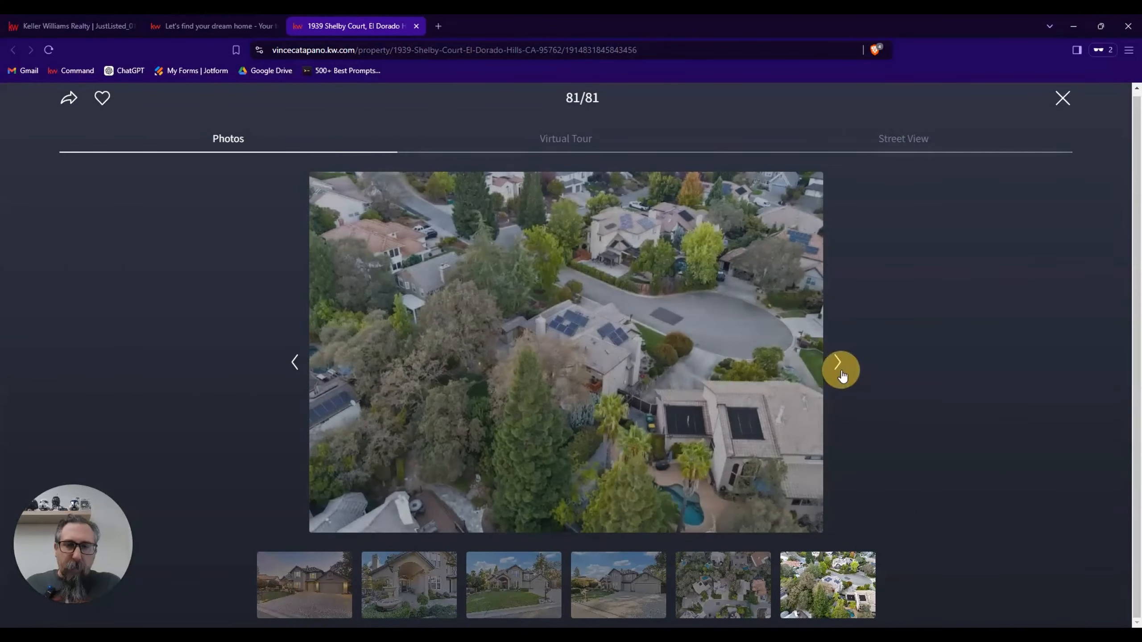
click(842, 376)
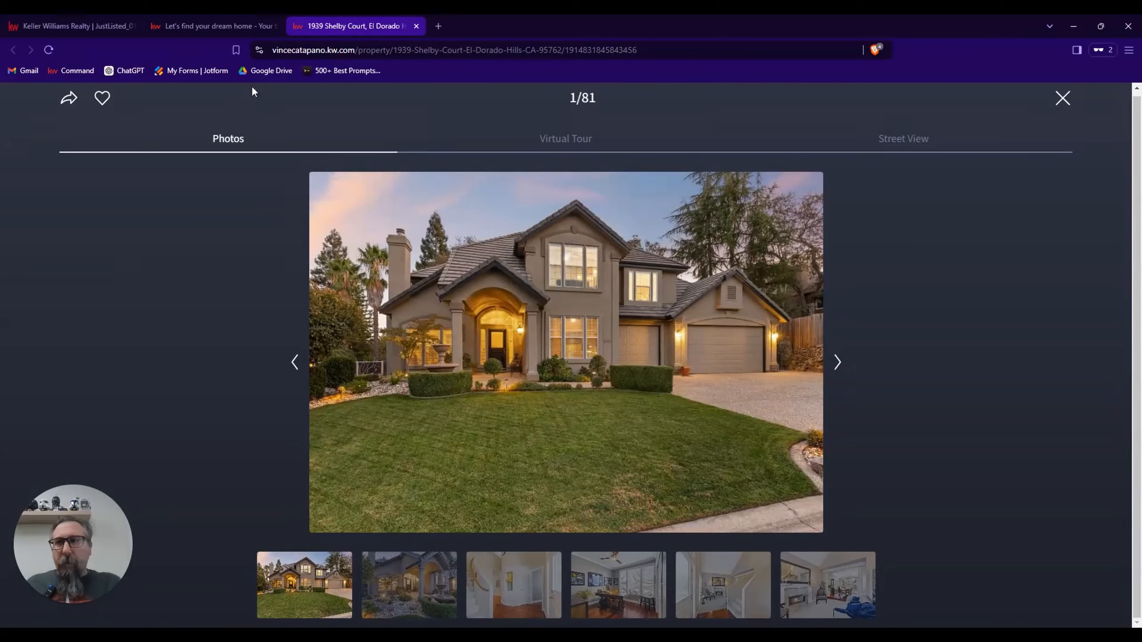
Return to the flier editor and replace the placeholder bedroom photo with the dusk patio listing photo showing the umbrella and wooden chairs.
click(106, 27)
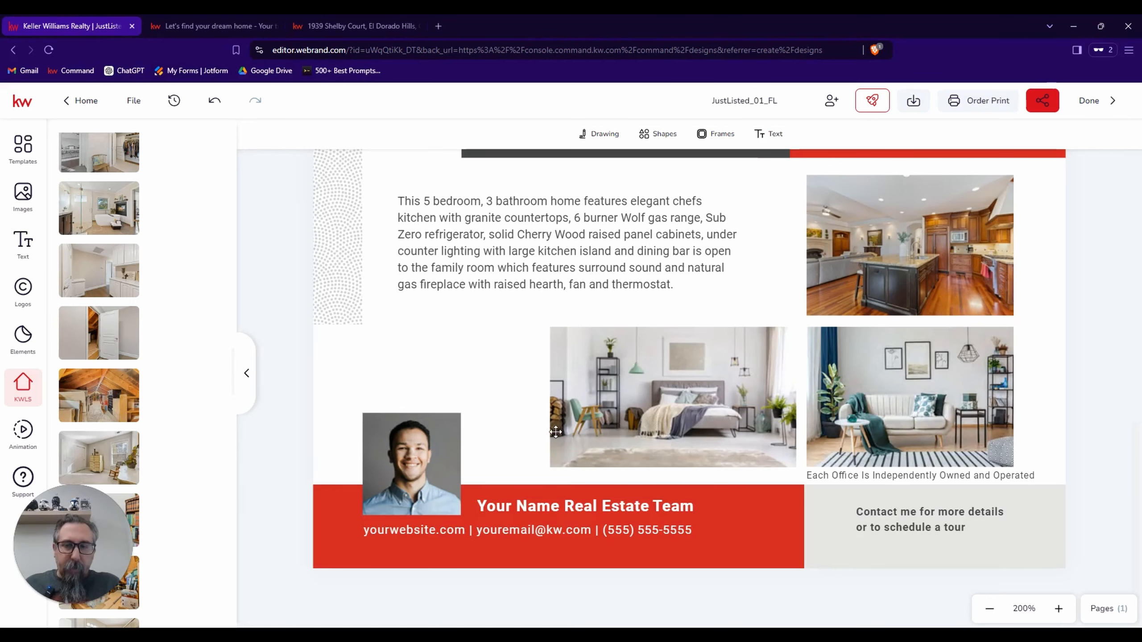
click(665, 394)
mouse_move(68, 356)
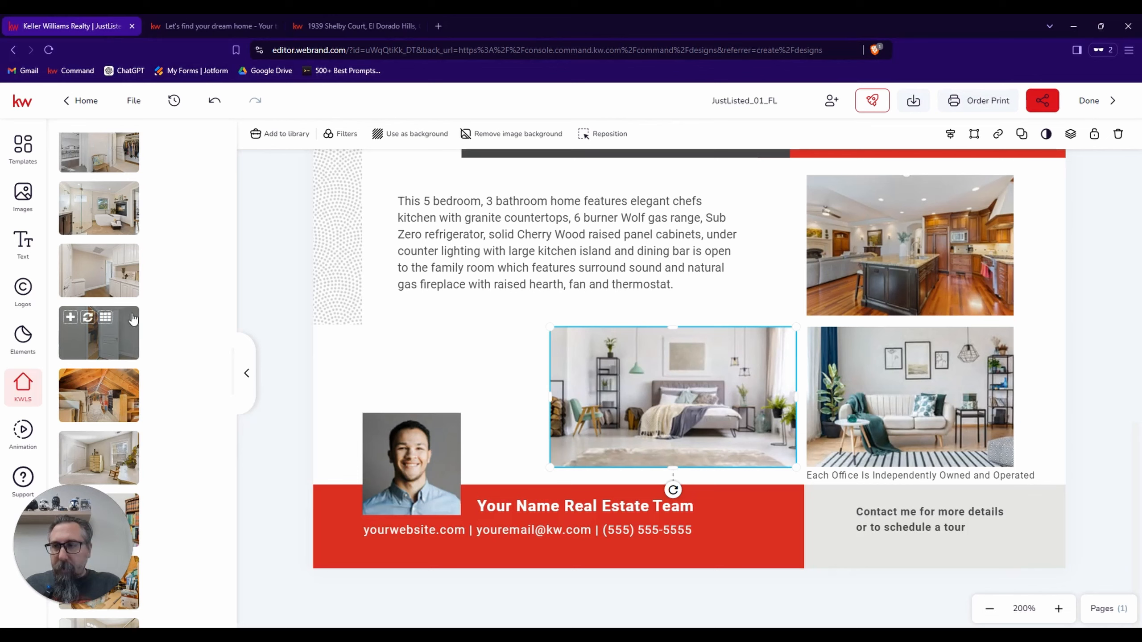
scroll(133, 319, down, 10)
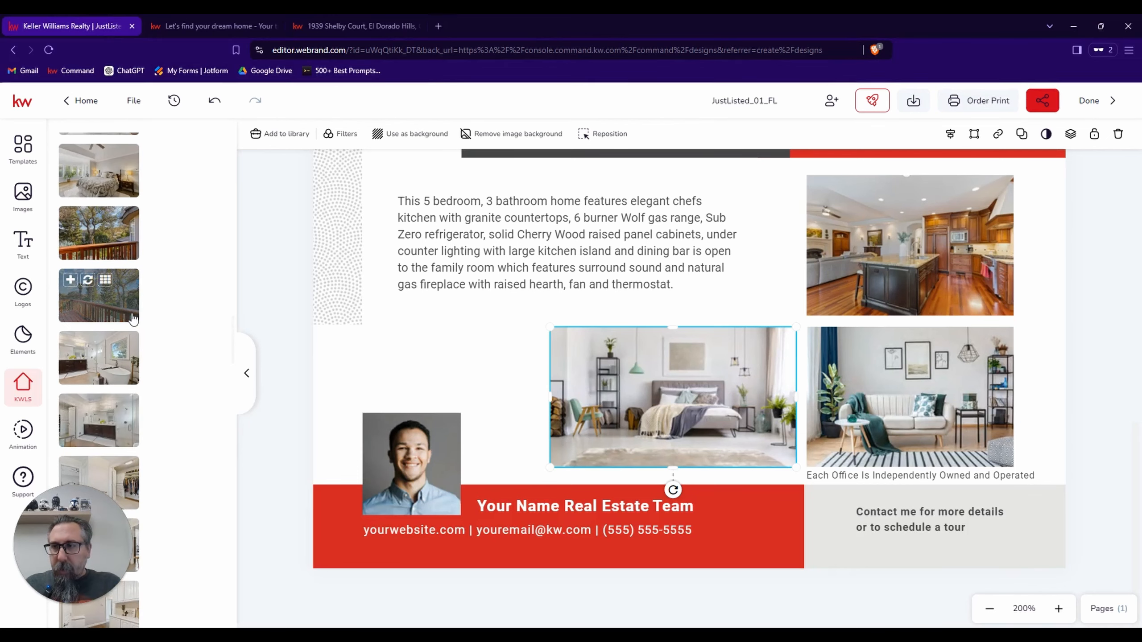
scroll(133, 319, up, 5)
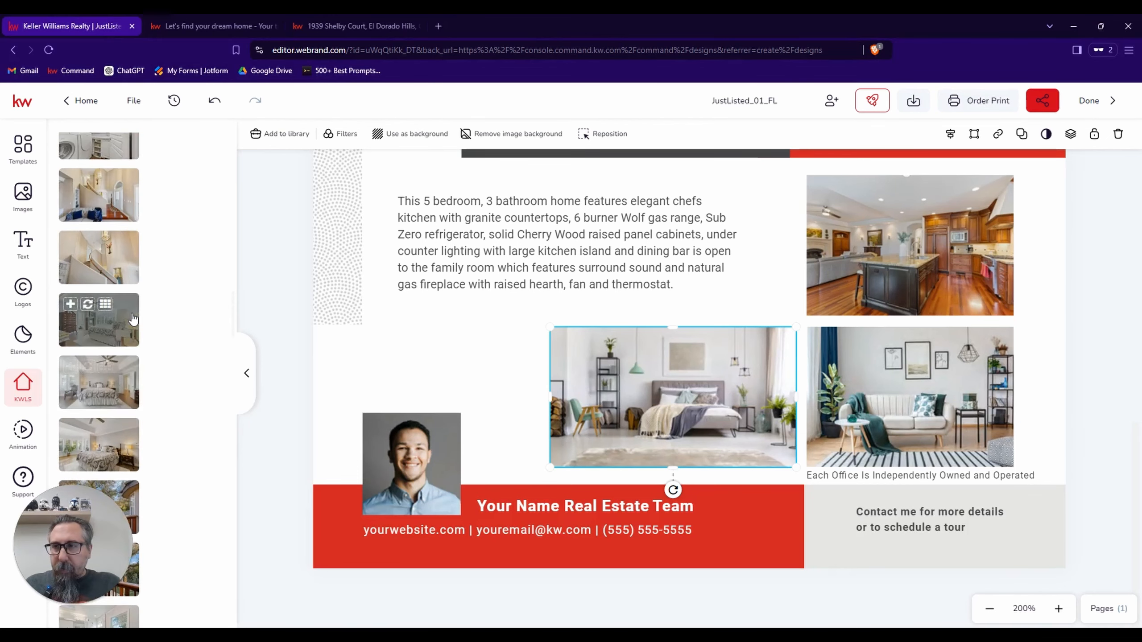
scroll(133, 318, down, 5)
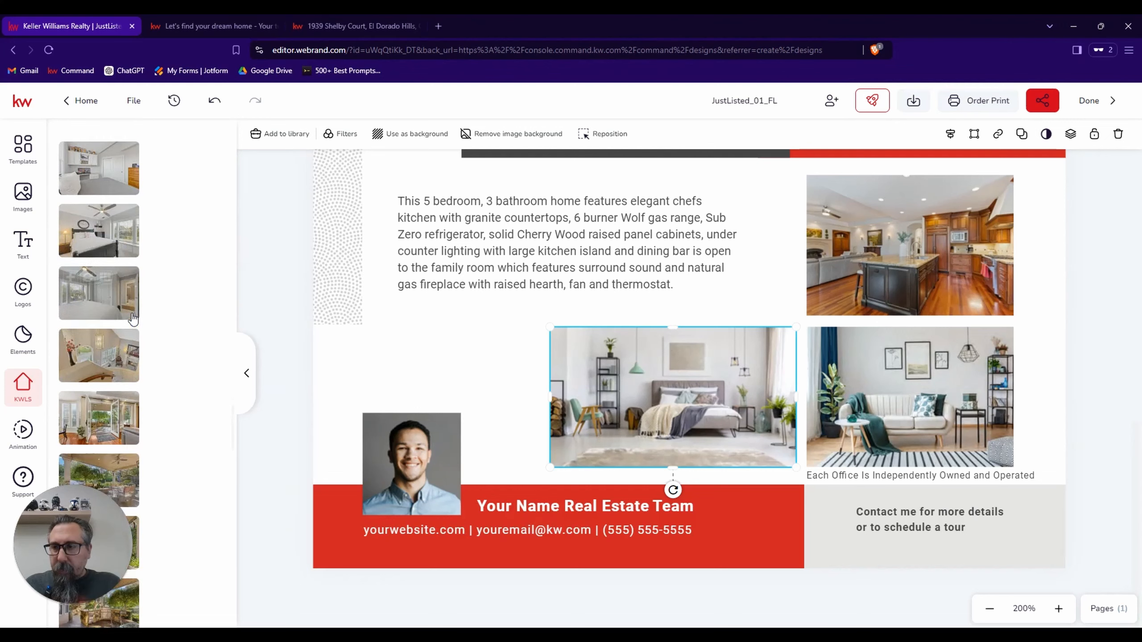
scroll(132, 319, down, 5)
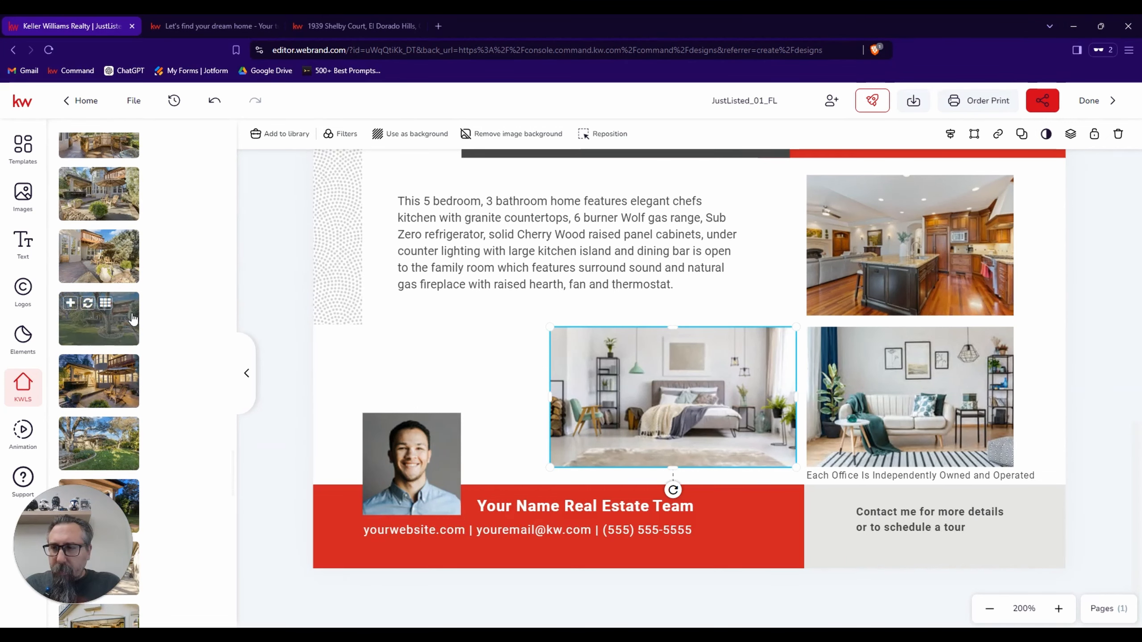
click(89, 368)
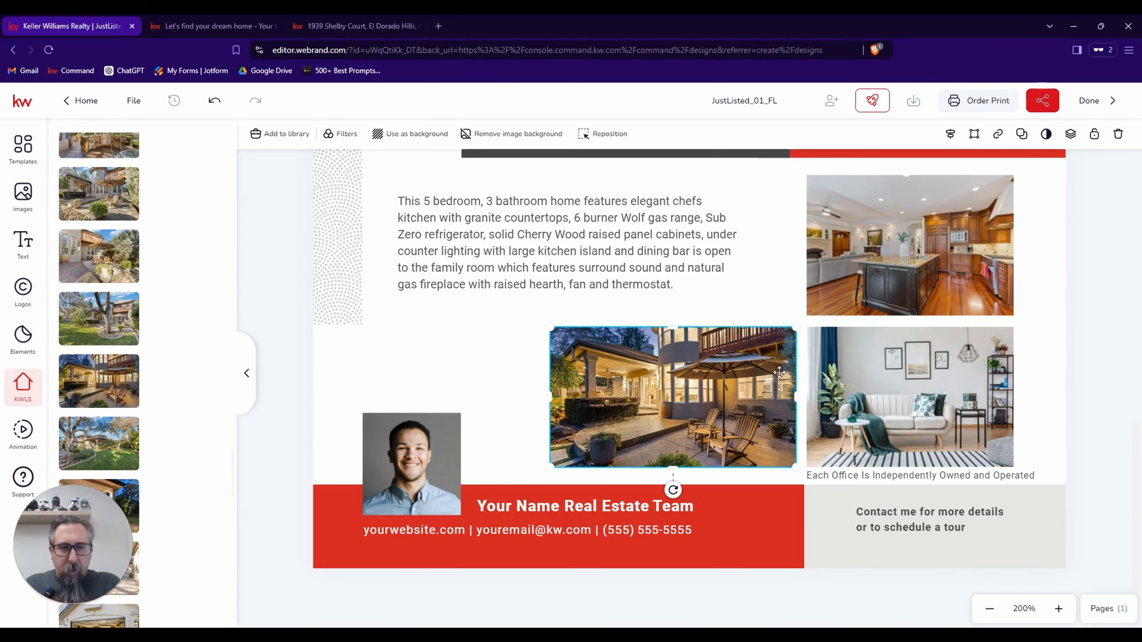
Replace the placeholder living-room sofa photo with the listing photo of the open French doors leading to the patio.
click(922, 403)
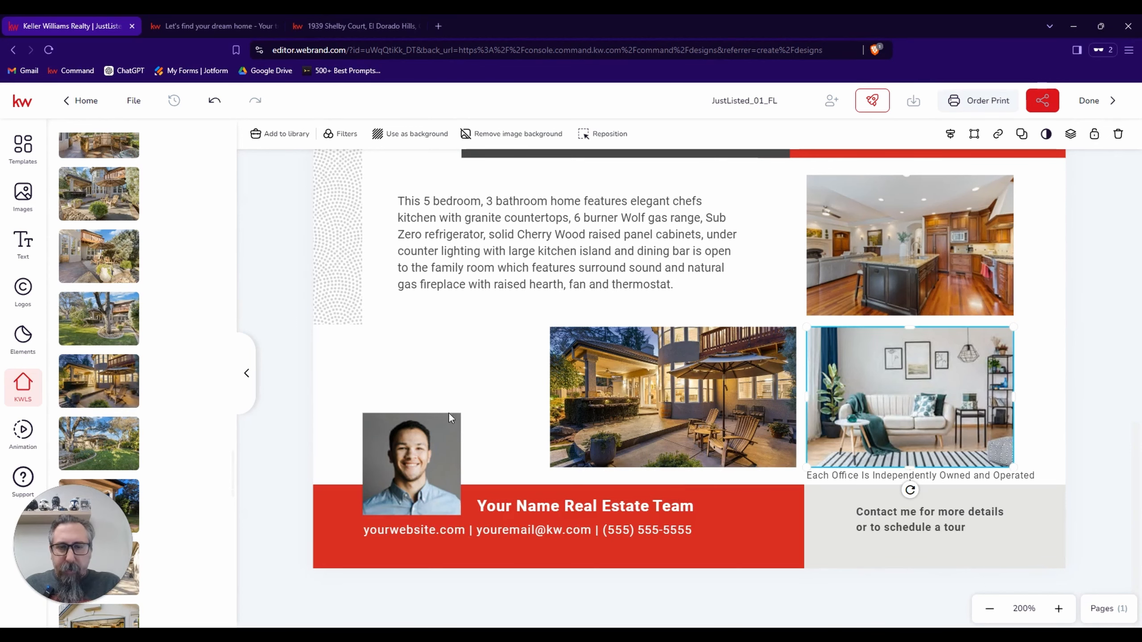
scroll(140, 405, down, 3)
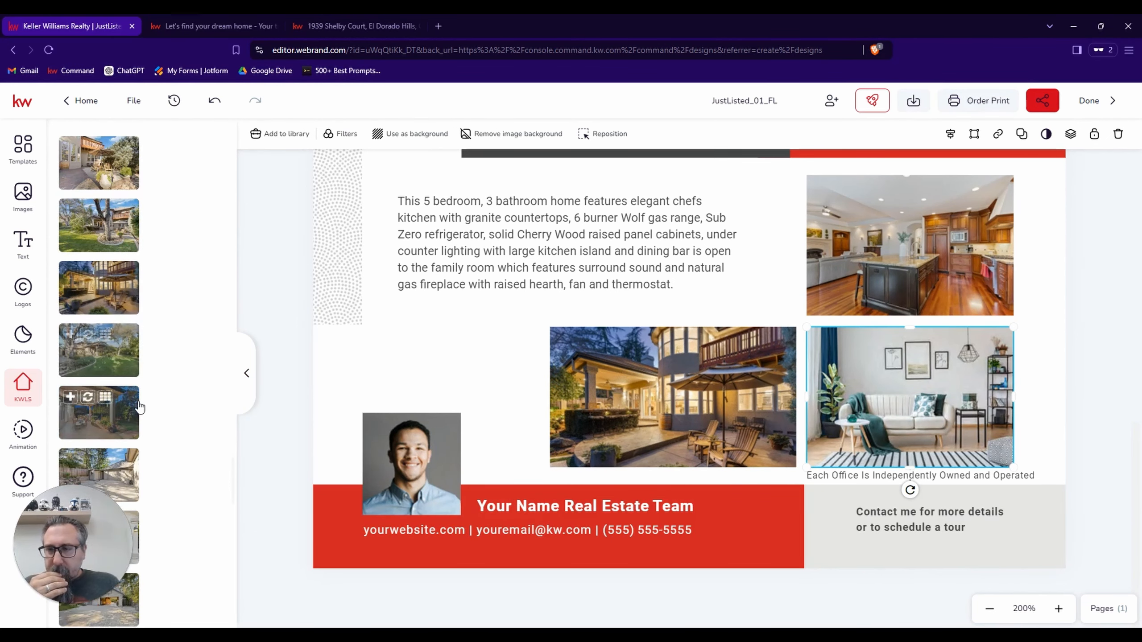
scroll(140, 406, up, 5)
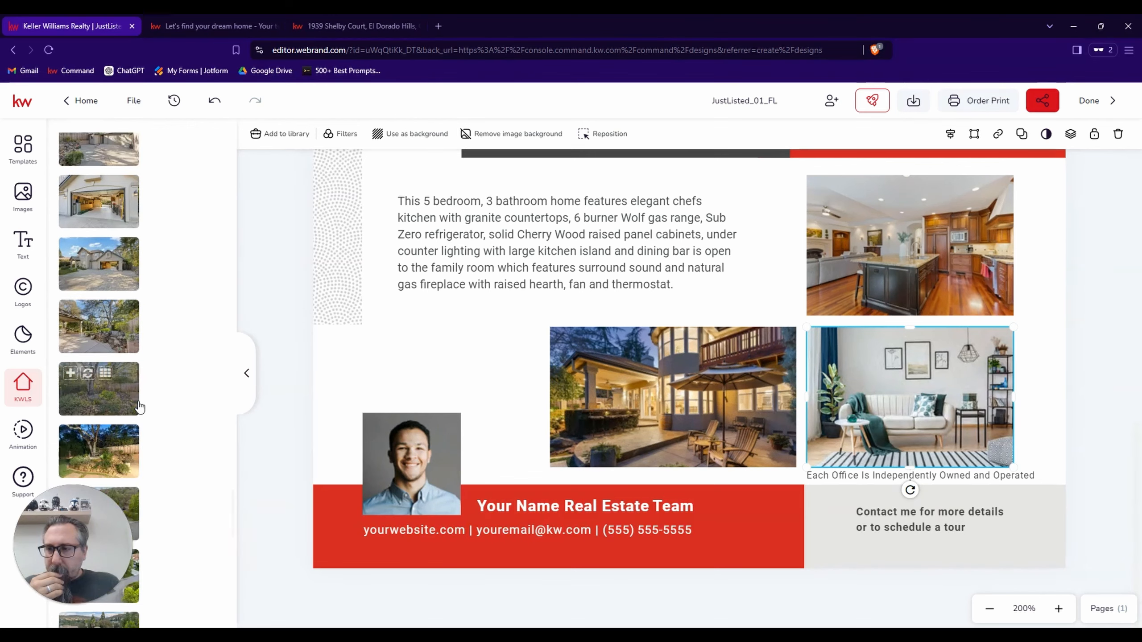
scroll(140, 406, up, 6)
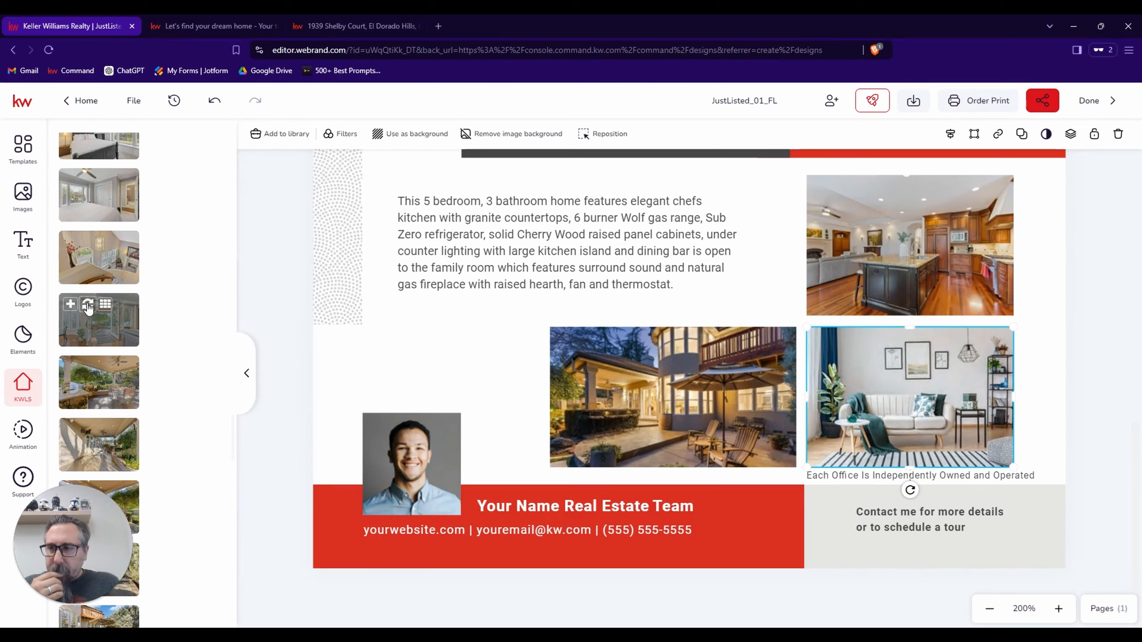
click(89, 306)
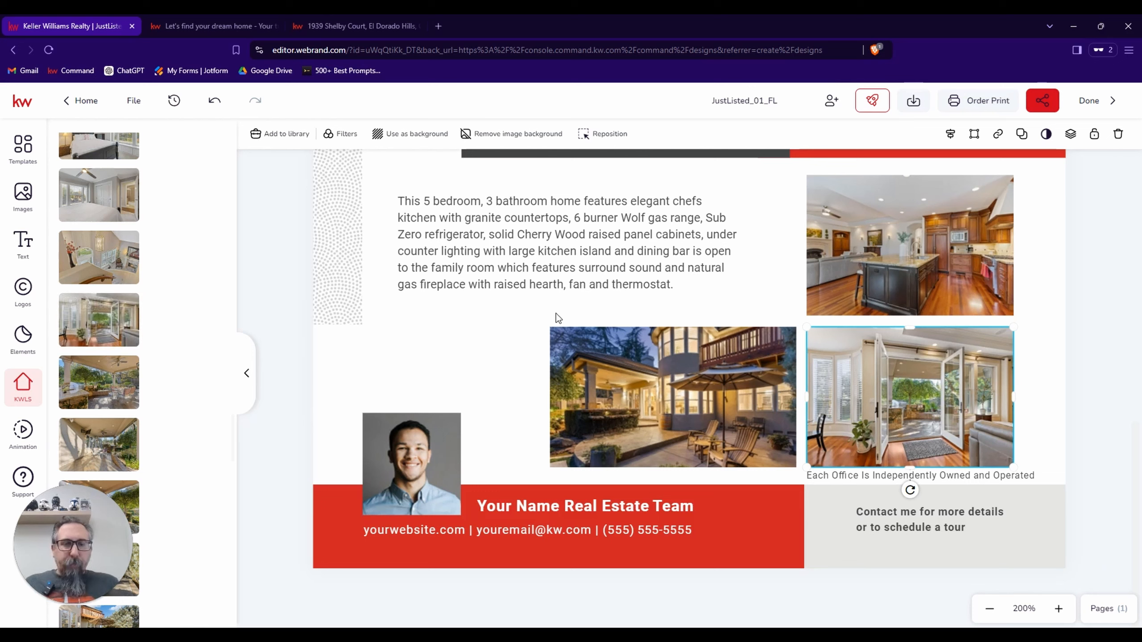
Try replacing the kitchen island photo with the listing photo of the fireplace flanked by two armchairs.
click(876, 238)
scroll(90, 286, up, 1)
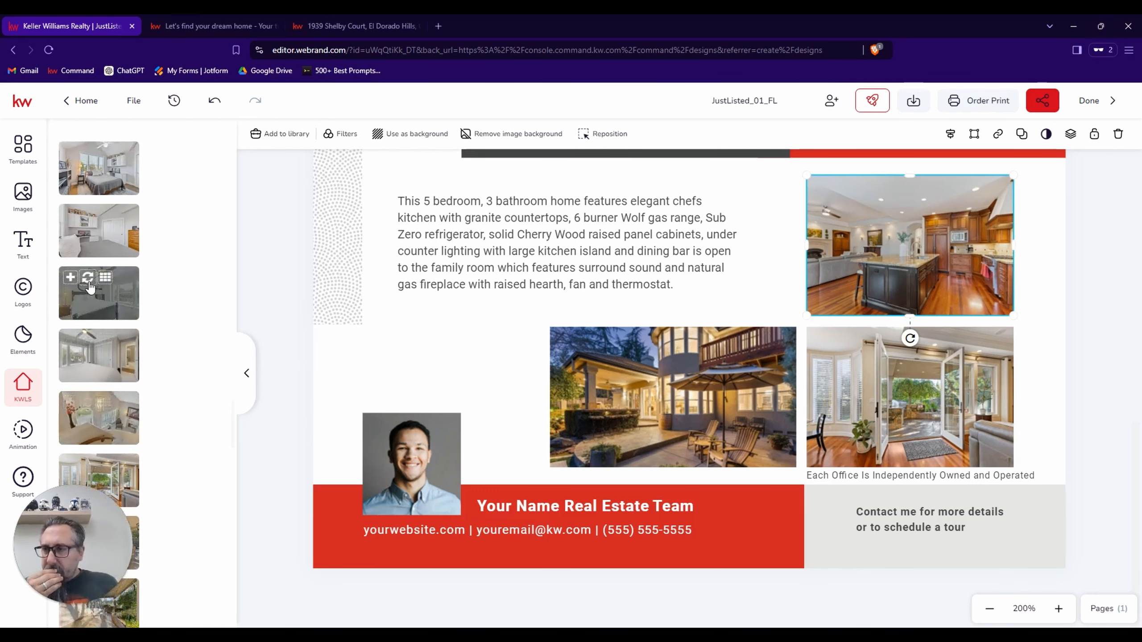
scroll(90, 287, up, 5)
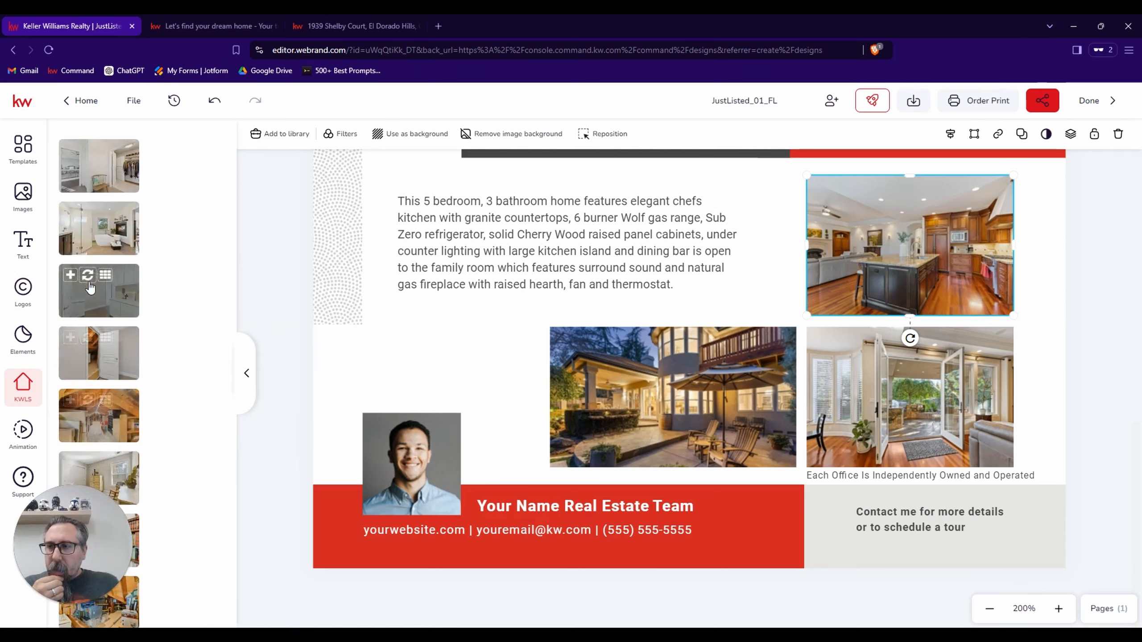
scroll(90, 287, up, 5)
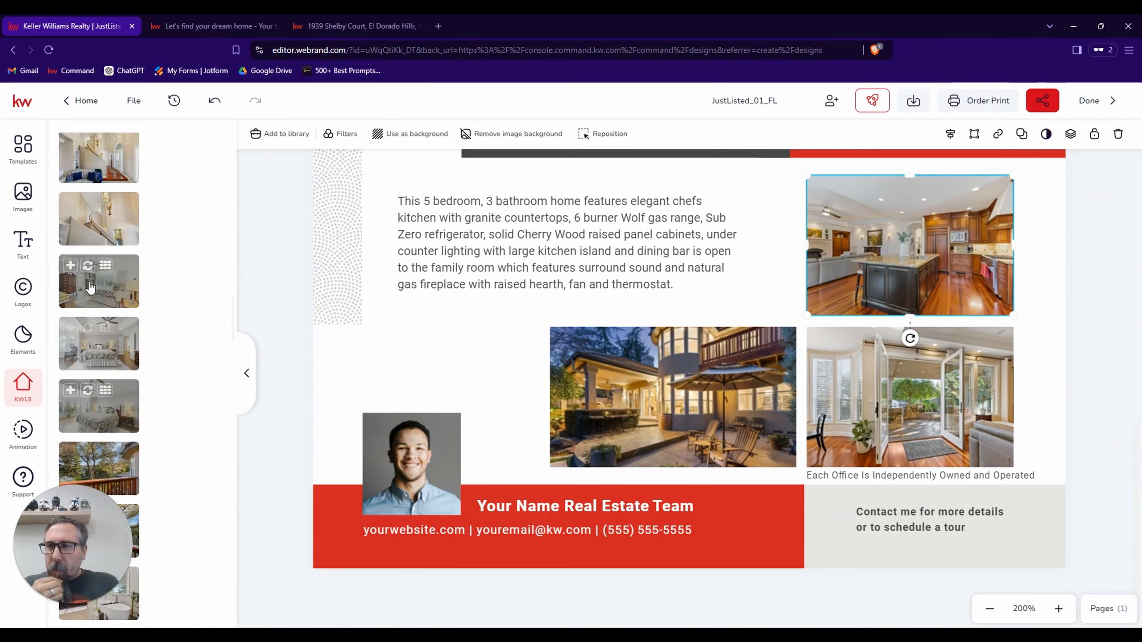
scroll(90, 286, up, 10)
scroll(90, 287, up, 8)
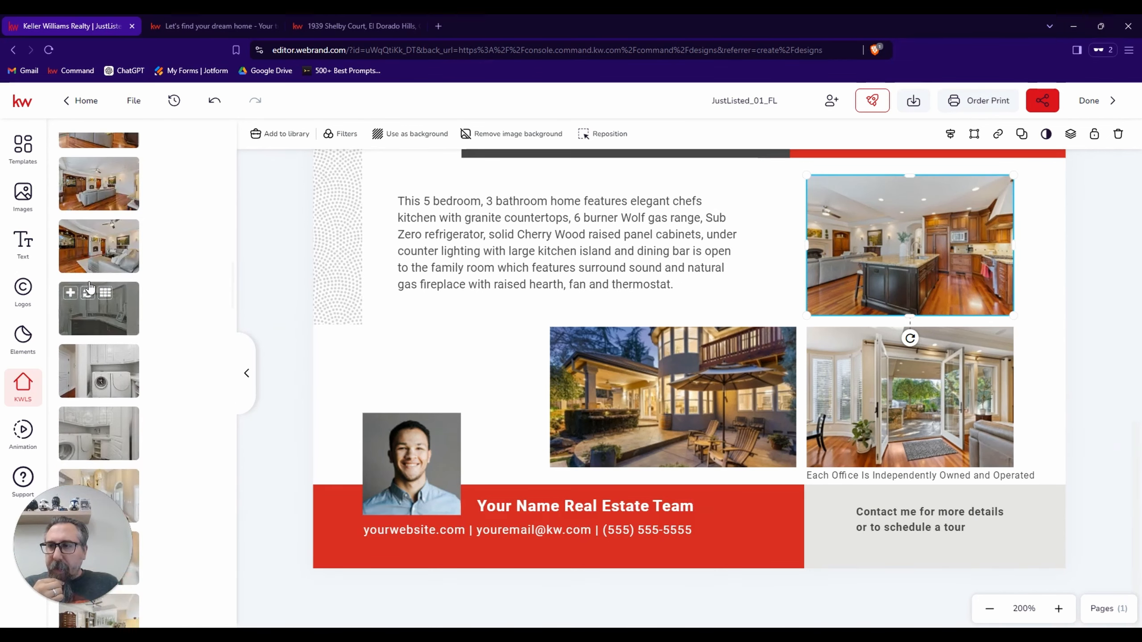
scroll(90, 287, up, 6)
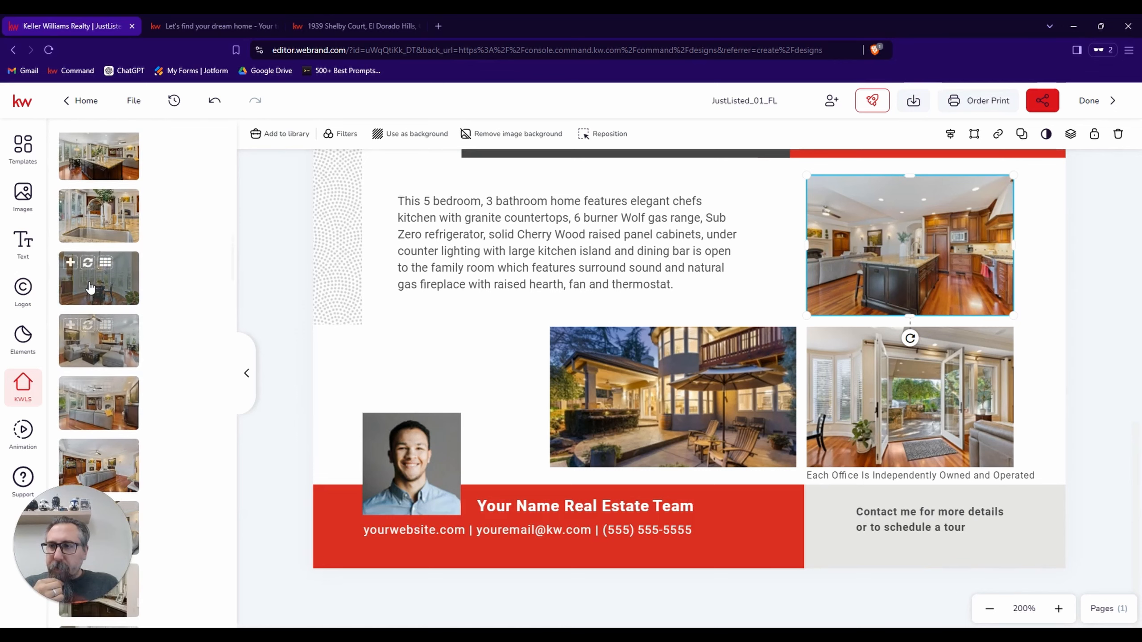
scroll(91, 287, up, 3)
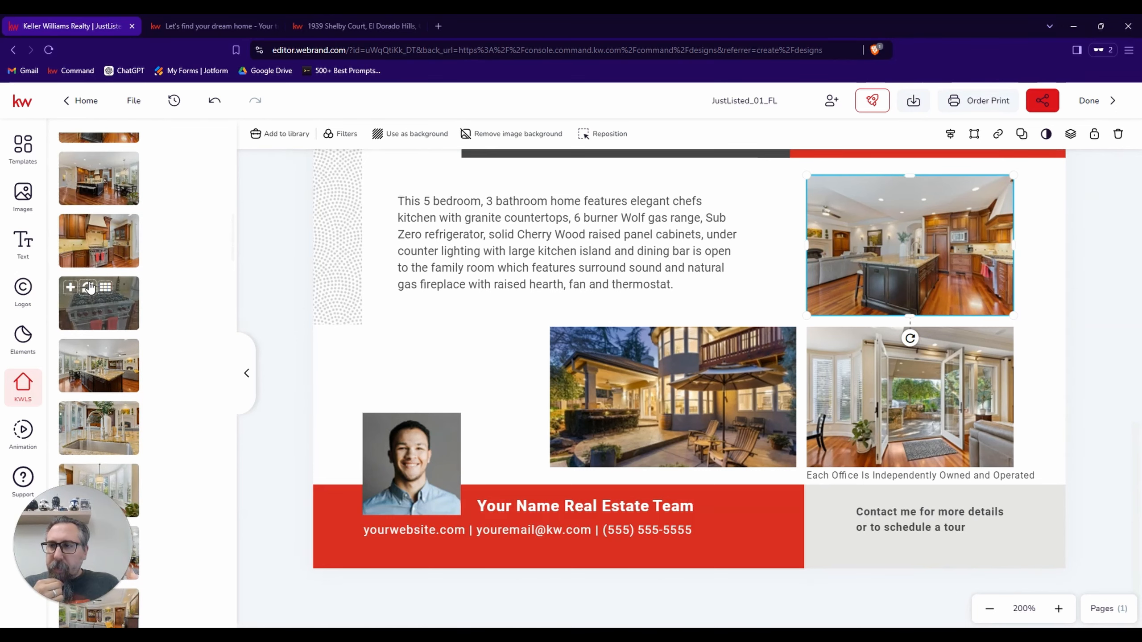
scroll(90, 286, up, 1)
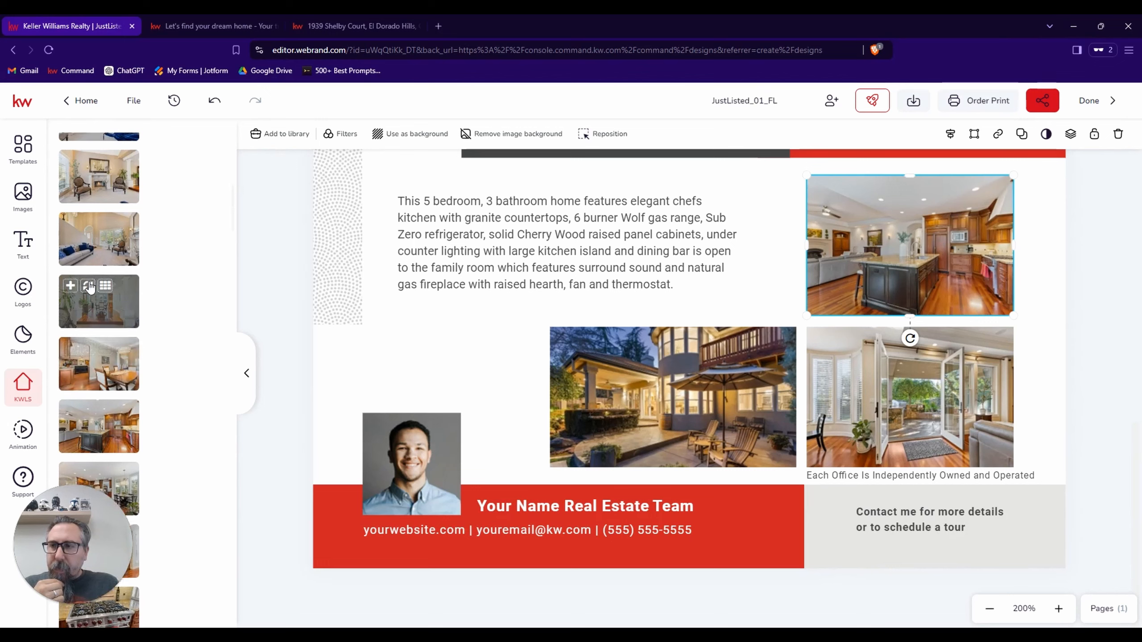
scroll(90, 287, down, 4)
scroll(90, 287, up, 2)
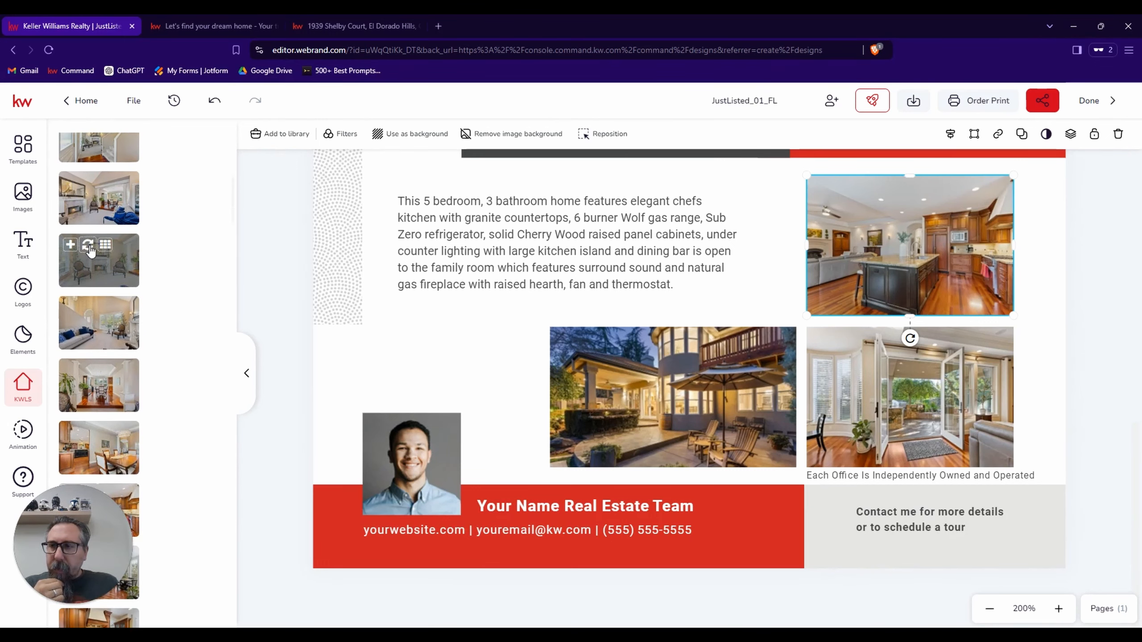
click(89, 247)
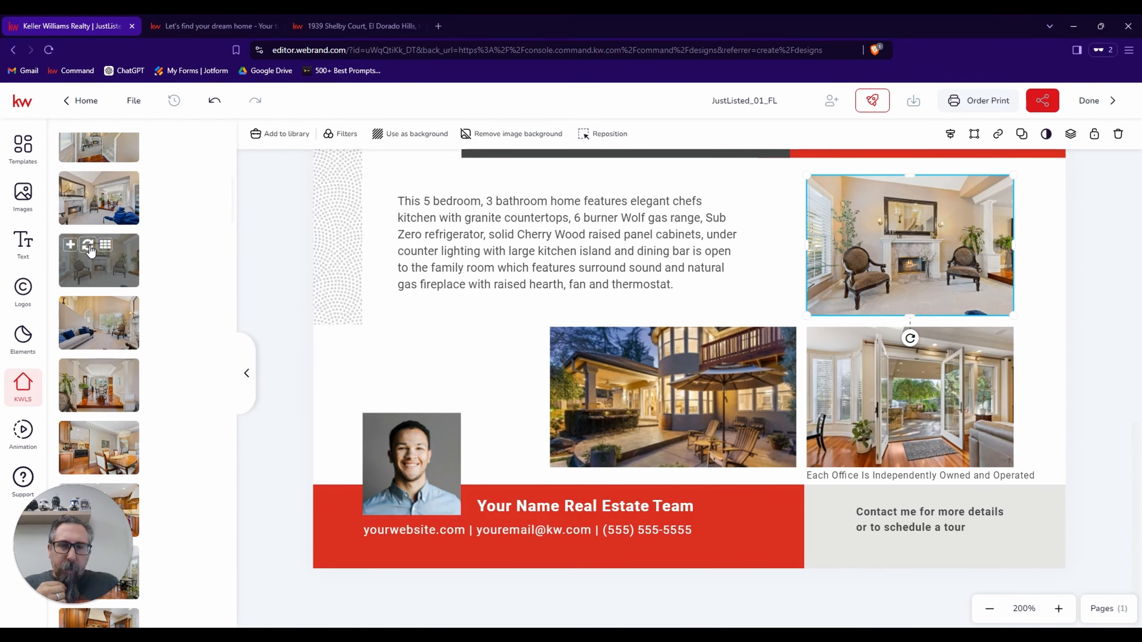
Replace the fireplace photo with the wide listing photo showing the kitchen island with bar stools and the dining table.
scroll(92, 279, down, 4)
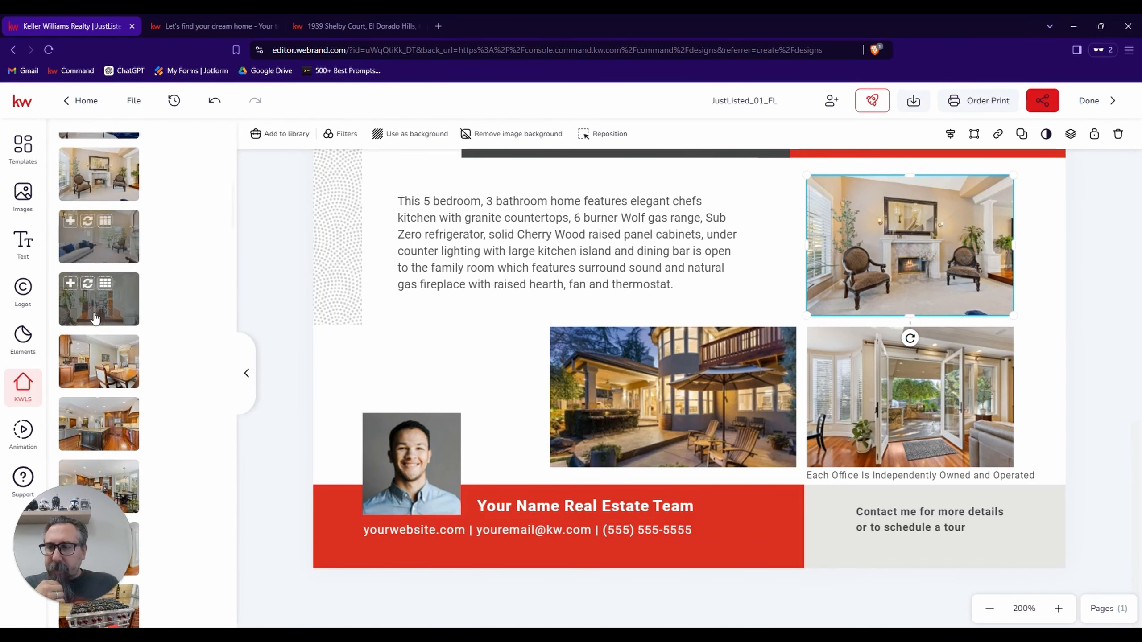
scroll(95, 318, down, 1)
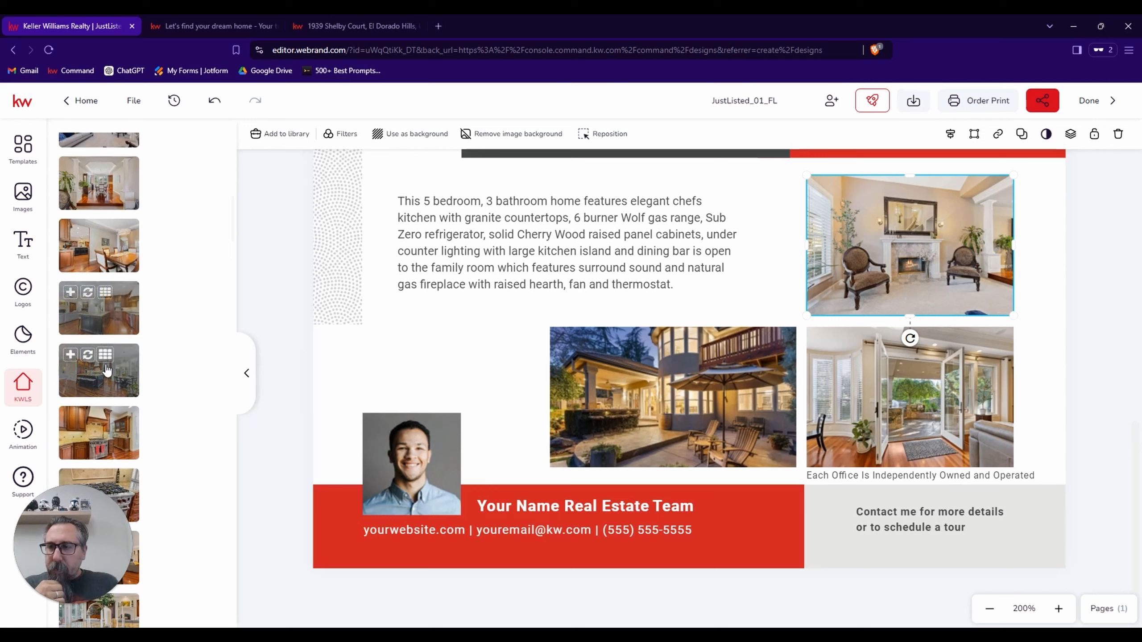
click(89, 356)
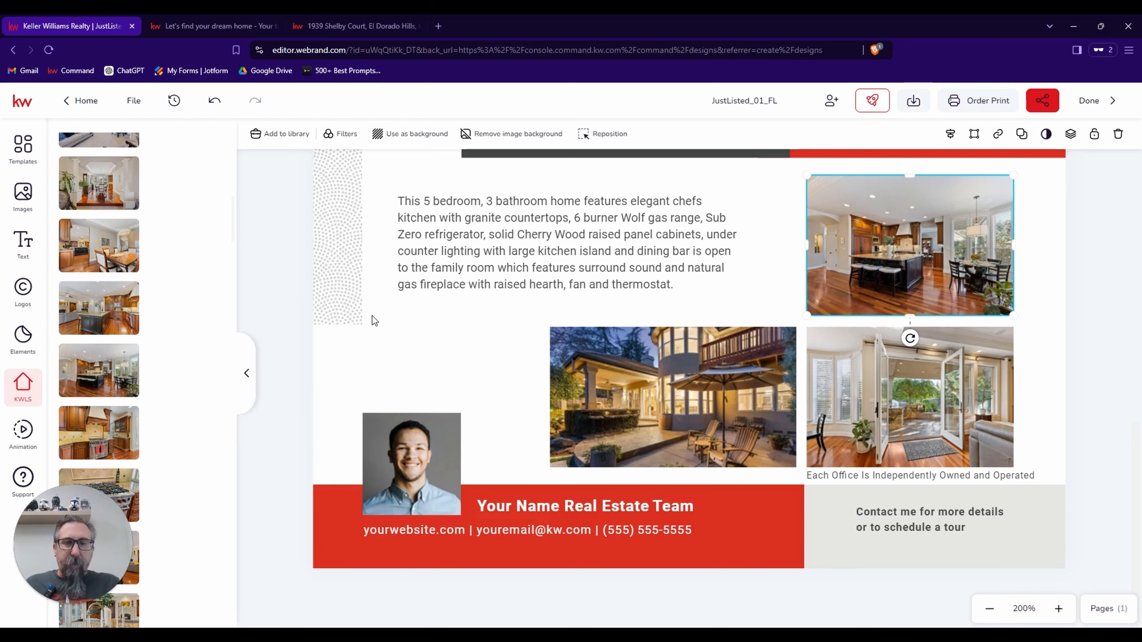
Replace the placeholder agent portrait with the skull-shirt headshot from the saved image assets and shift it down within its frame to show the face.
click(402, 474)
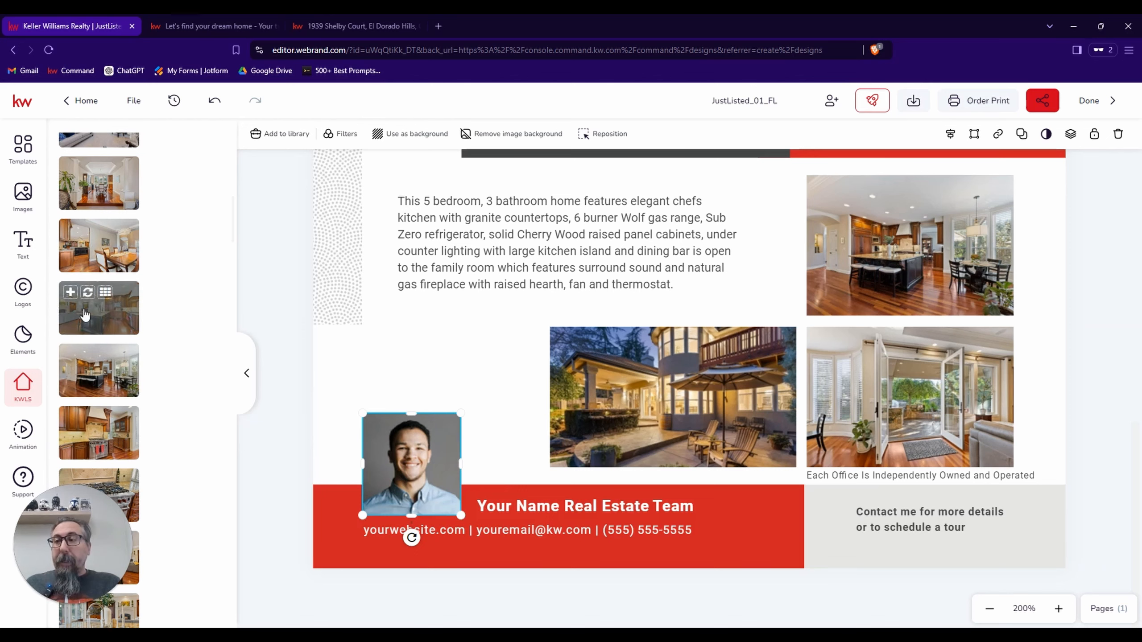
click(21, 202)
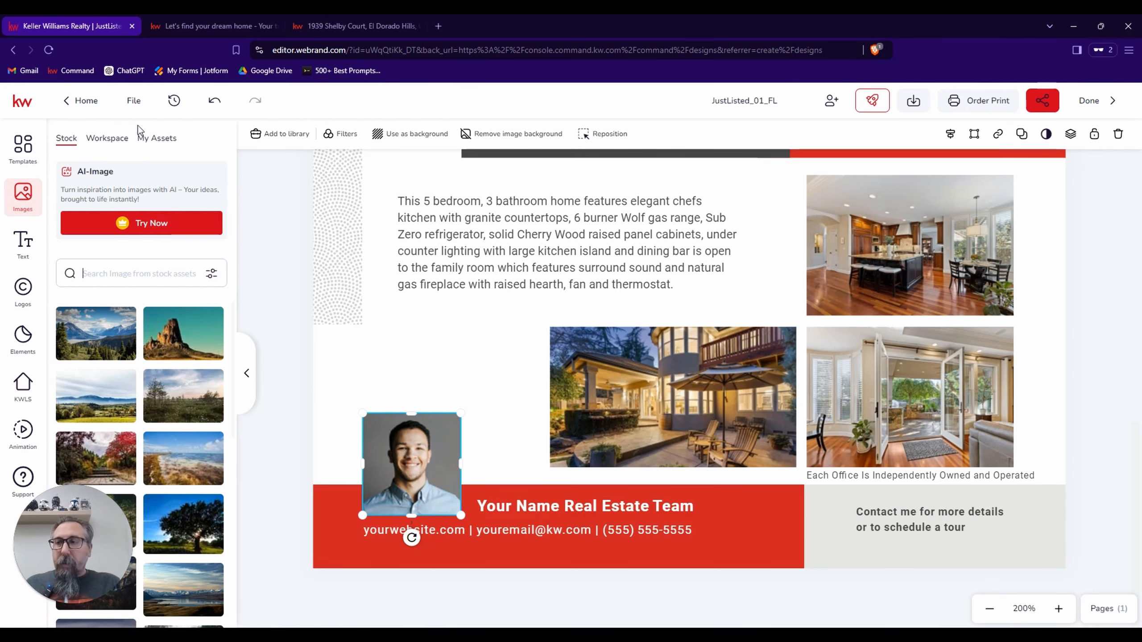
click(156, 144)
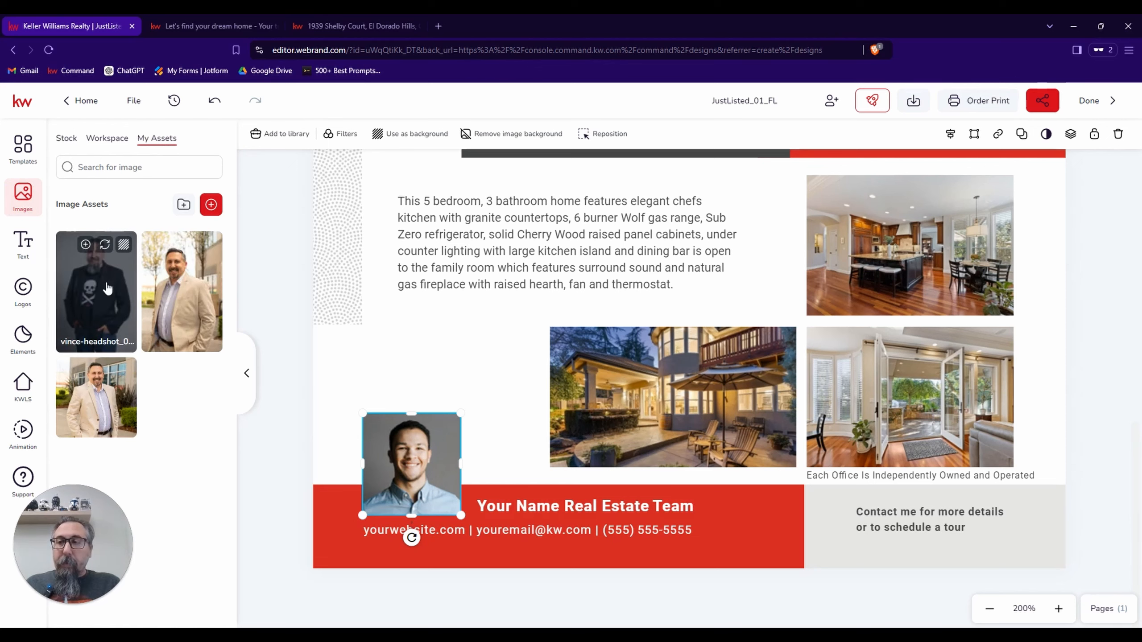
click(104, 245)
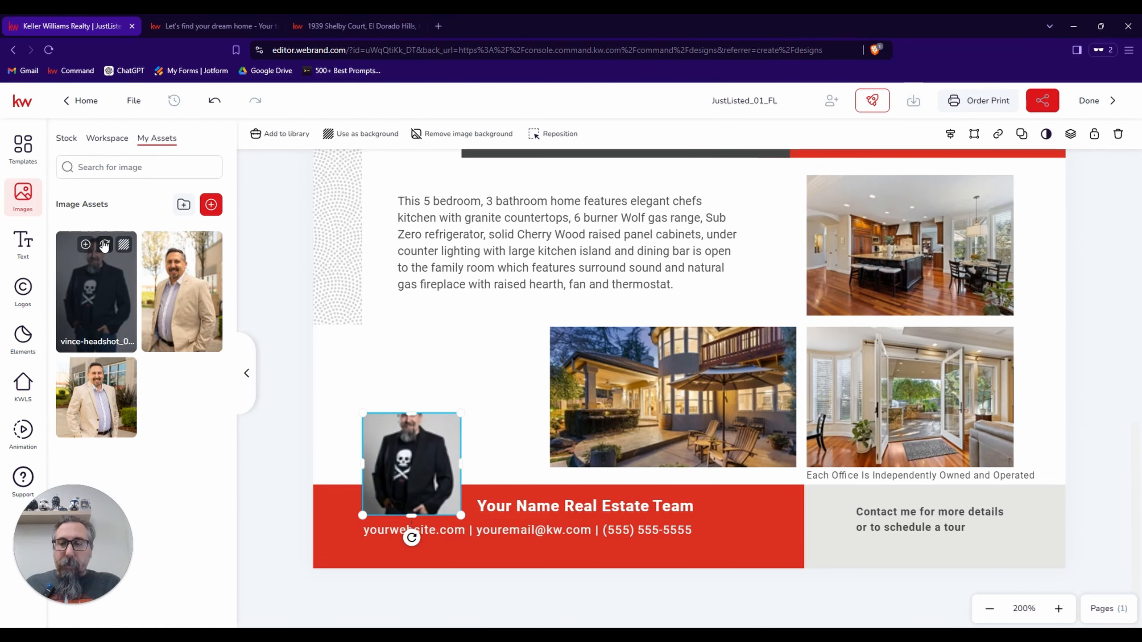
double_click(424, 465)
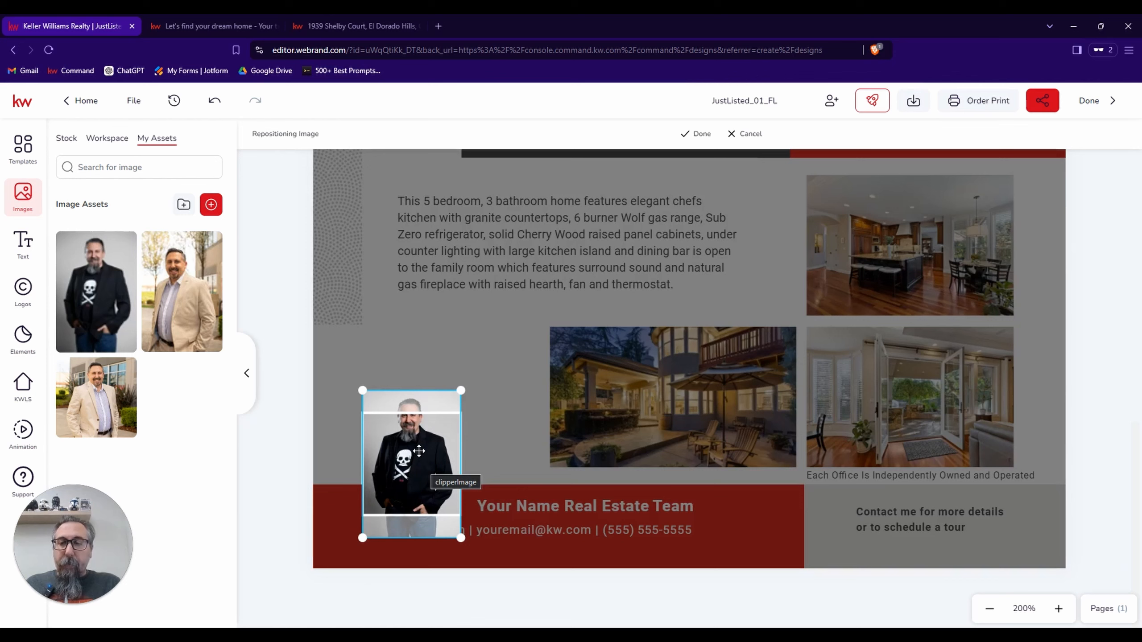
drag(419, 451, 418, 469)
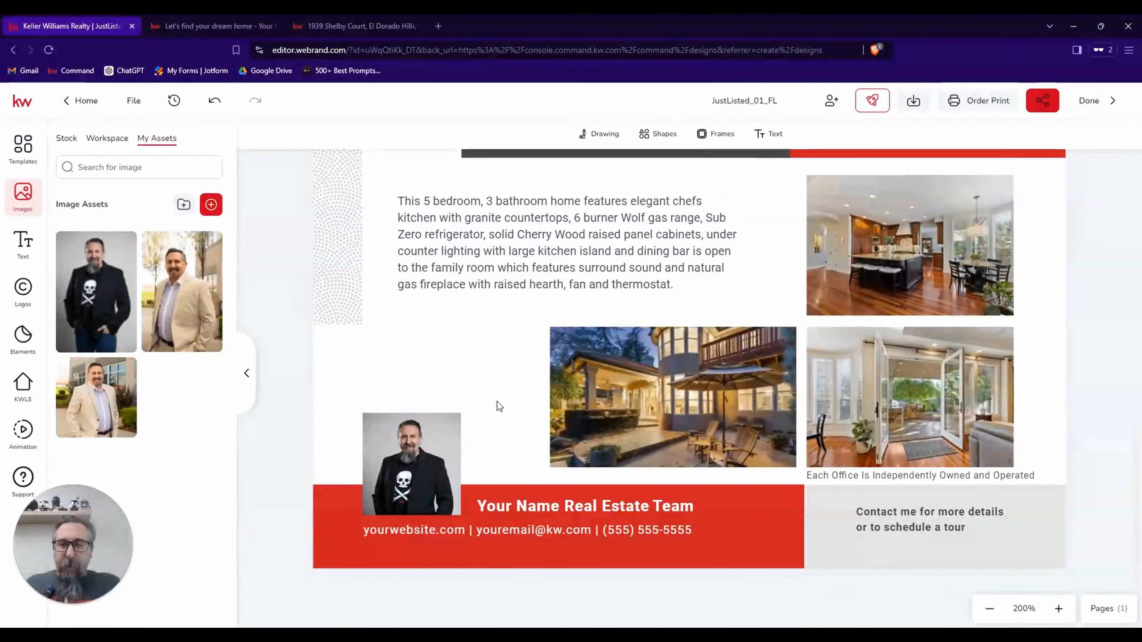
Replace the "Your Name Real Estate Team" text with the saved company name asset, "Dark Lord Of Real Estate".
click(542, 507)
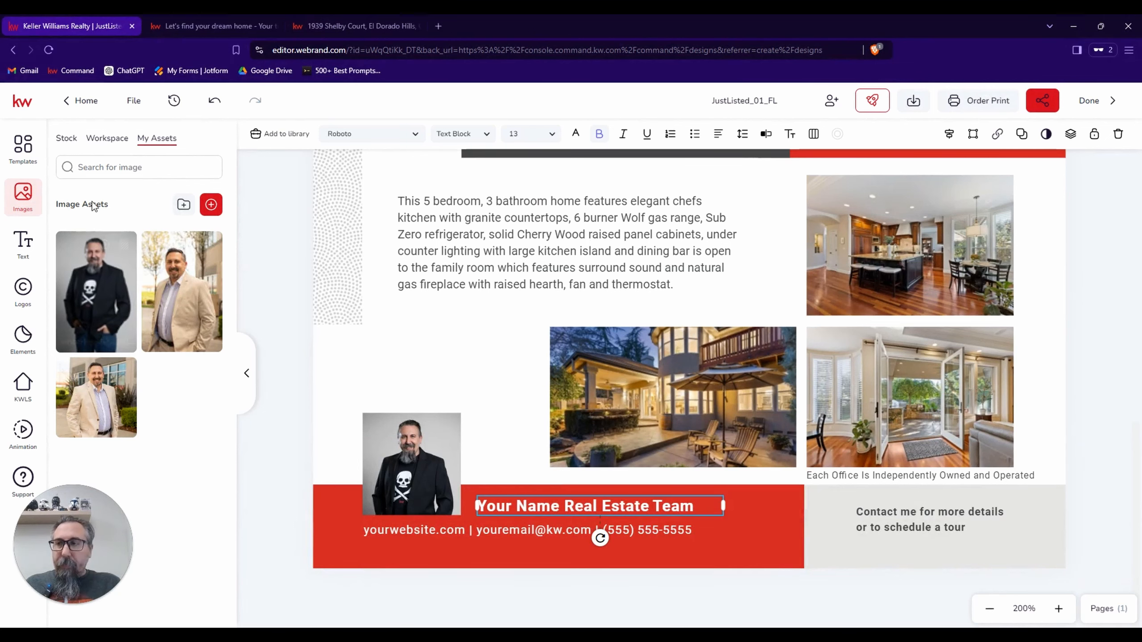
click(23, 242)
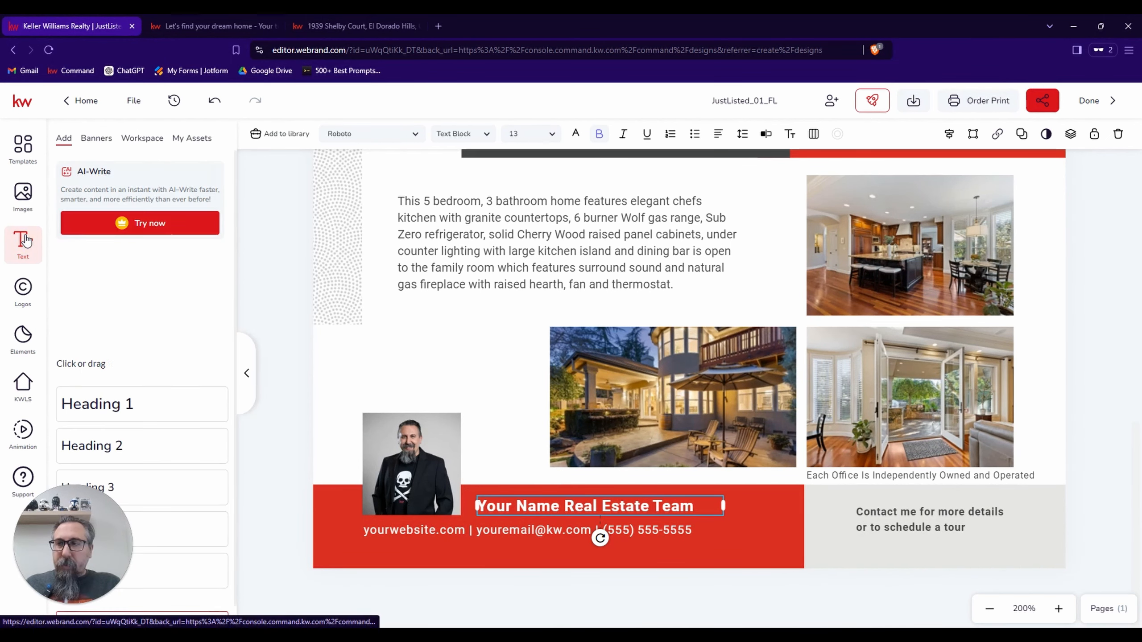
click(196, 140)
scroll(159, 228, down, 3)
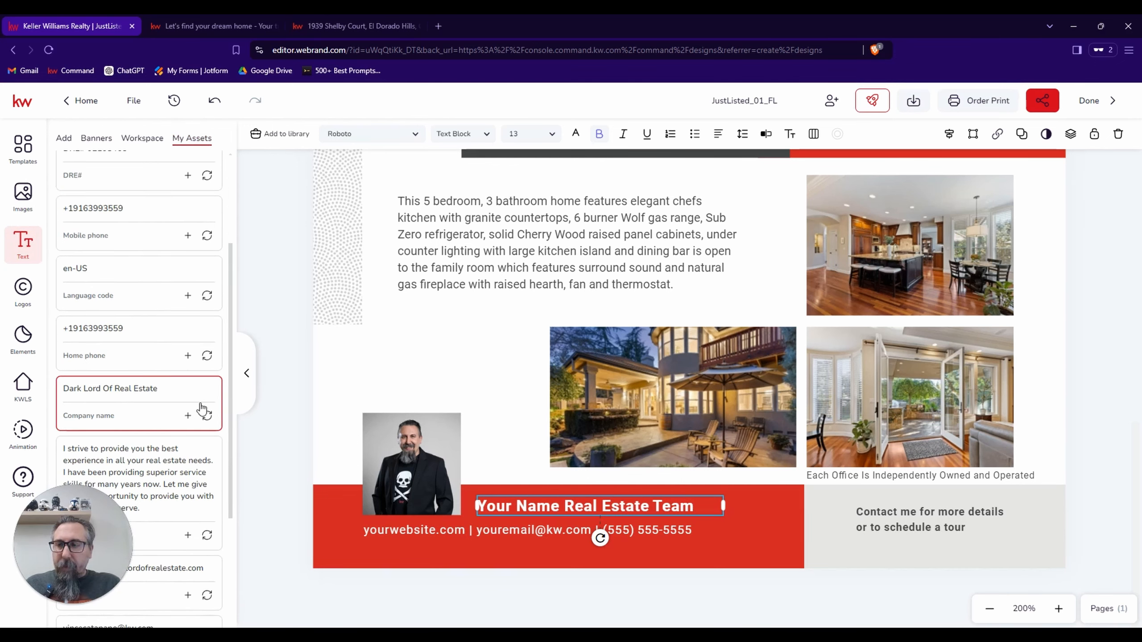
click(207, 416)
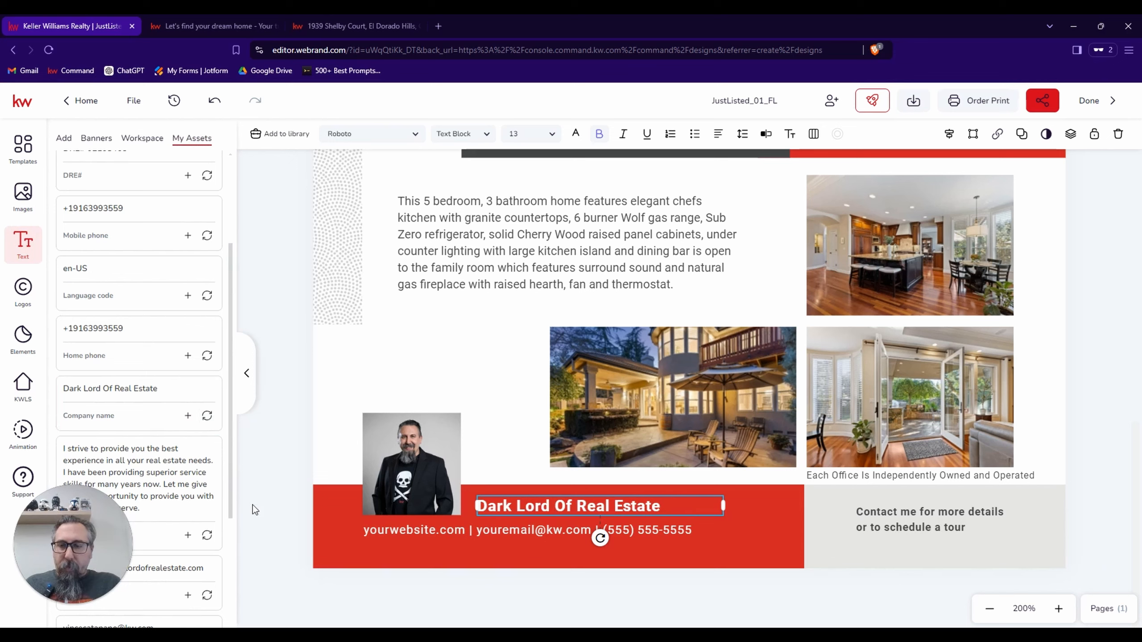
Replace the "yourwebsite" placeholder in the flier's footer contact line with the agent's own KW website address.
click(369, 532)
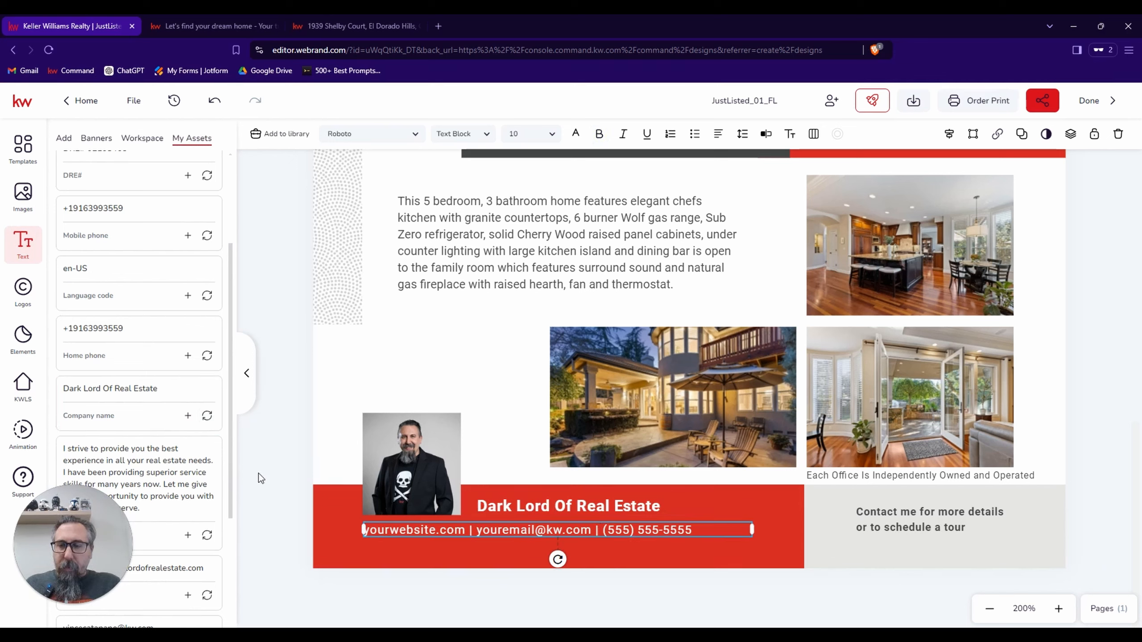
scroll(133, 395, down, 5)
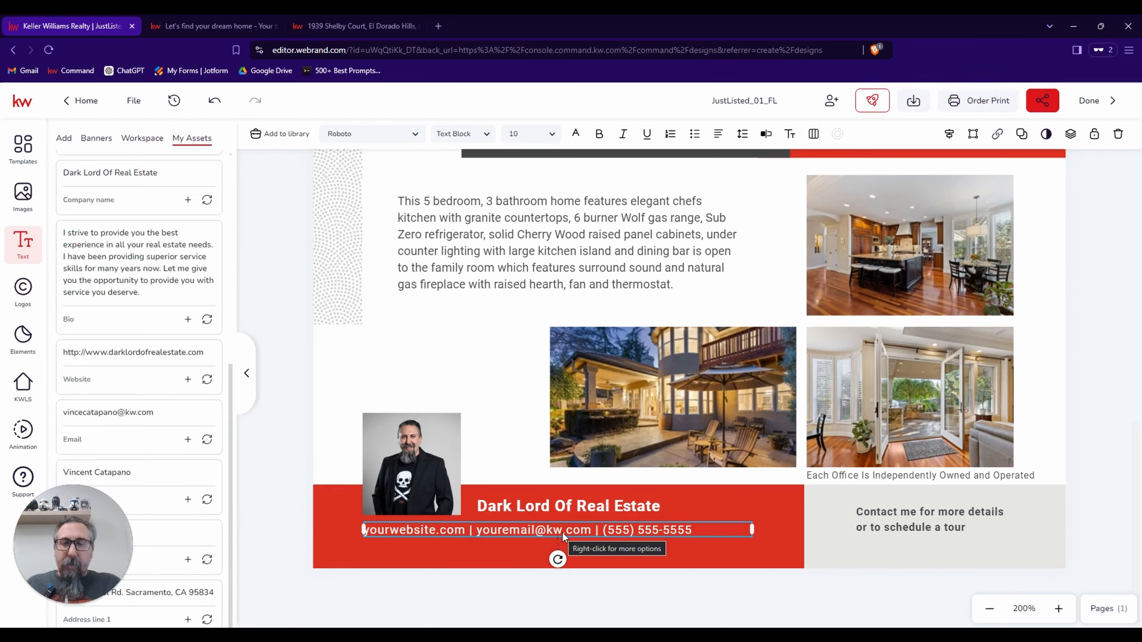
click(766, 136)
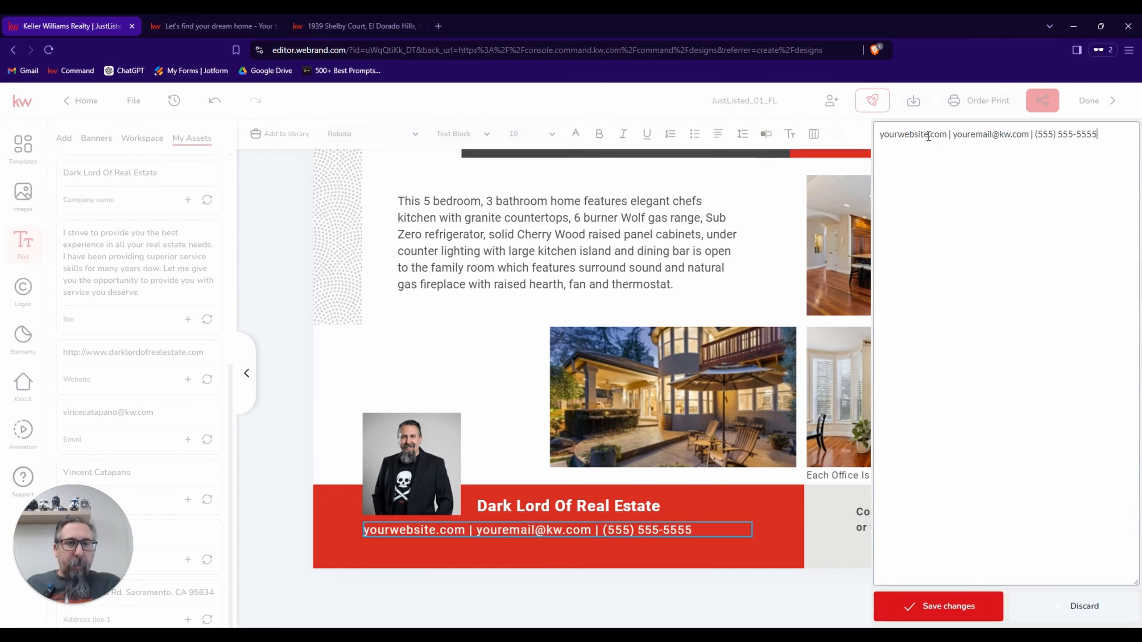
click(928, 135)
key(BackSpace)
key(BackSpace)
key(BackSpace)
key(BackSpace)
key(BackSpace)
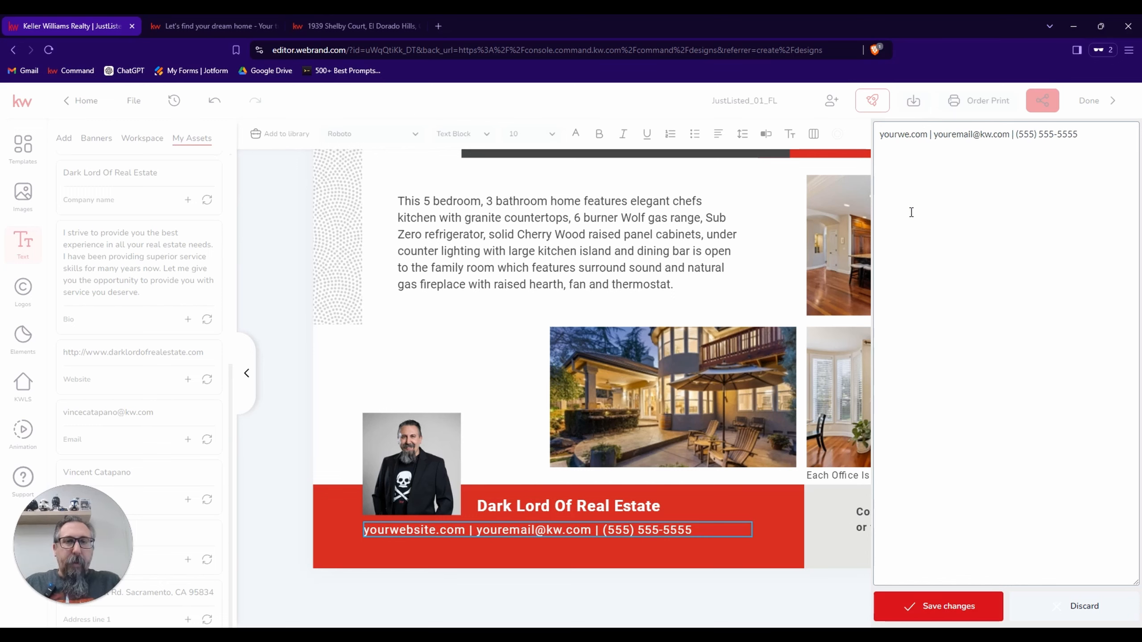
key(BackSpace)
key(BackSpace)
key(BackSpace)
key(BackSpace)
key(BackSpace)
key(BackSpace)
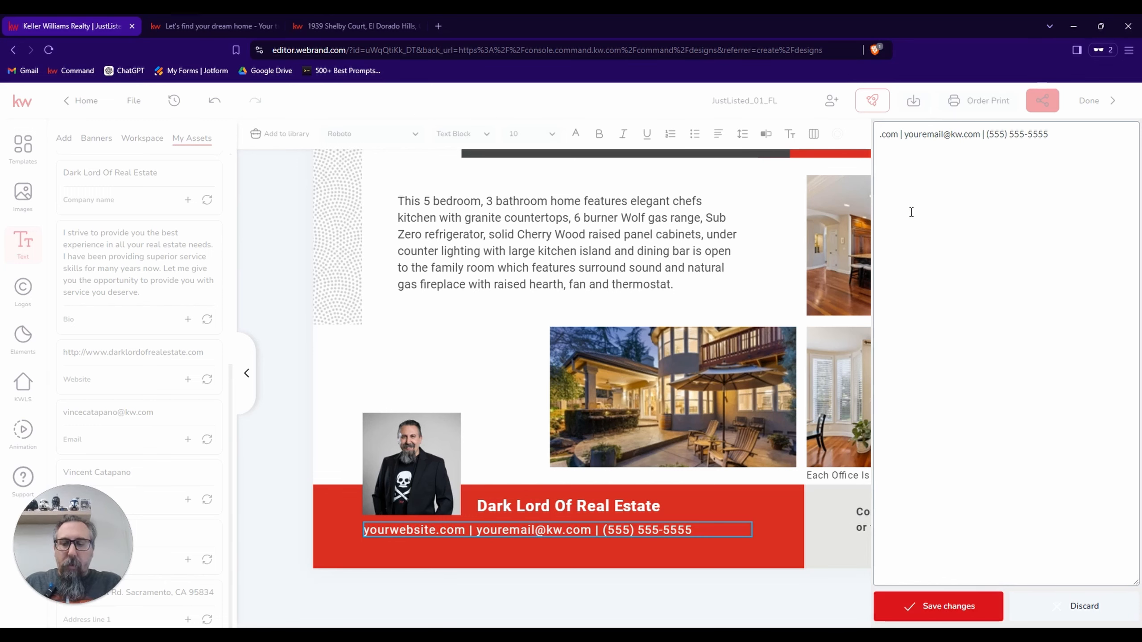
text(vincecatapano)
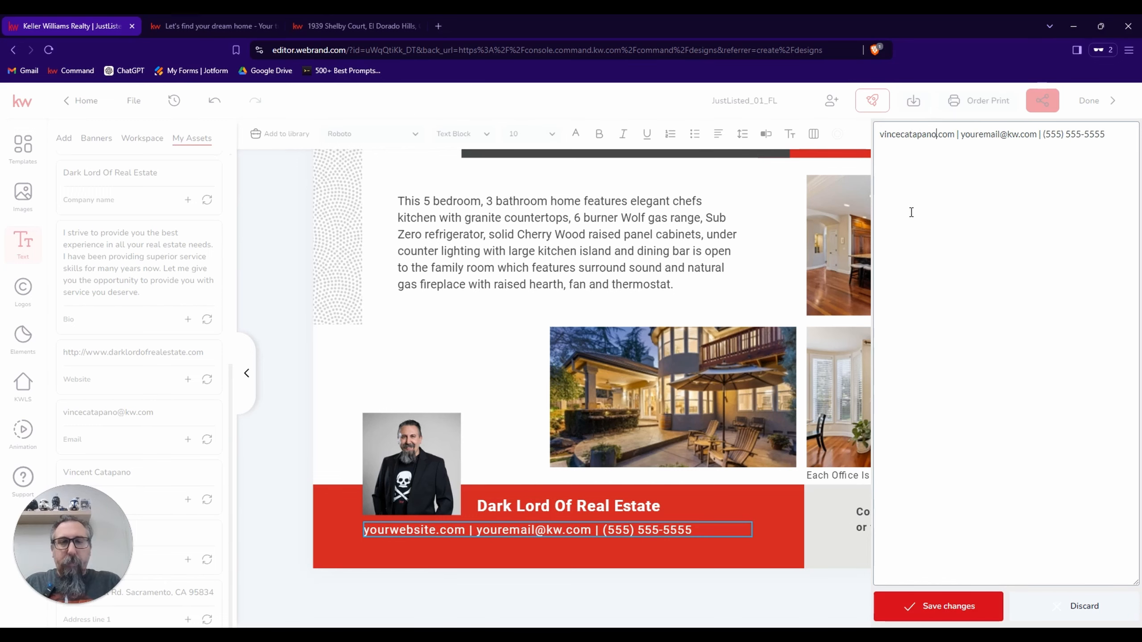
text(.kw)
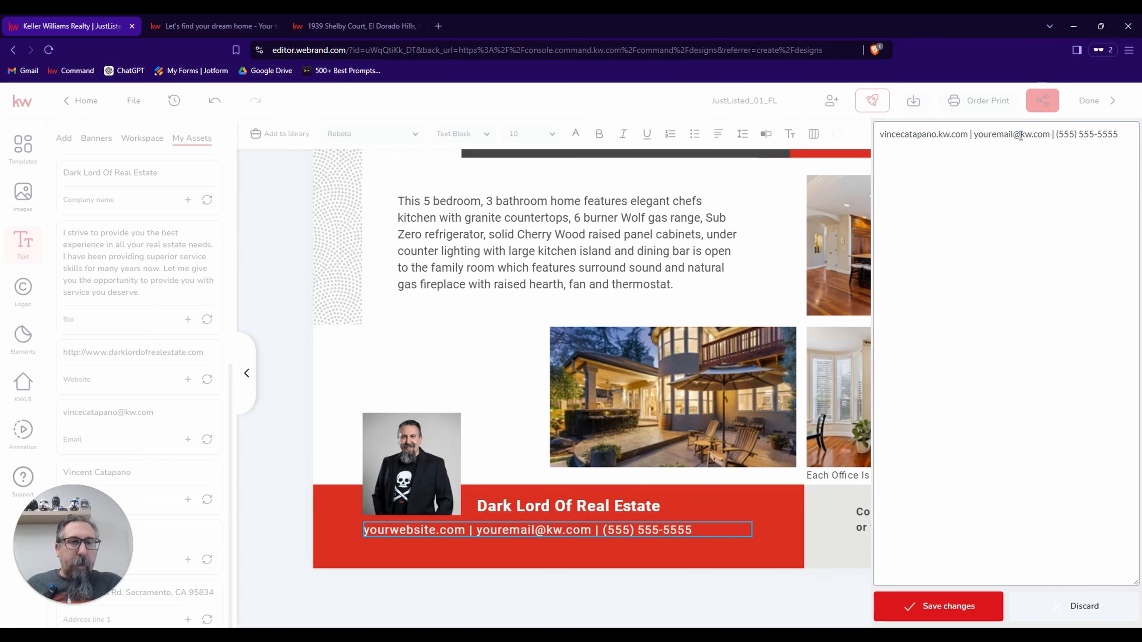
Replace the "youremail" placeholder in the contact line with the agent's e-mail name, keeping the kw.com domain.
click(1013, 134)
key(BackSpace)
key(BackSpace)
key(BackSpace)
key(BackSpace)
key(BackSpace)
key(BackSpace)
key(BackSpace)
key(BackSpace)
key(BackSpace)
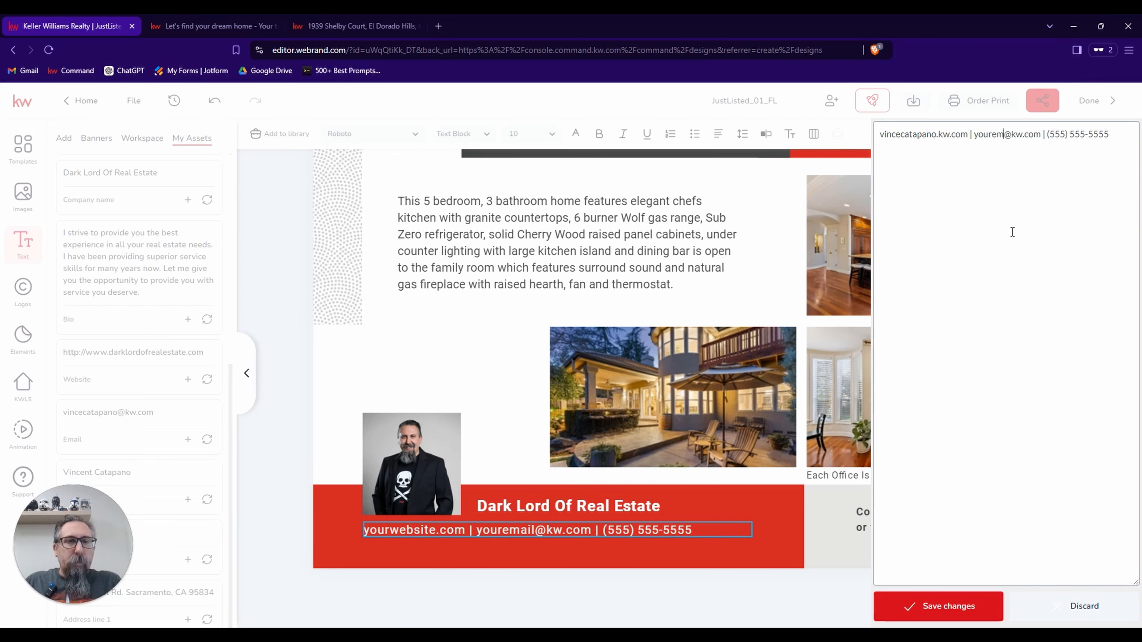
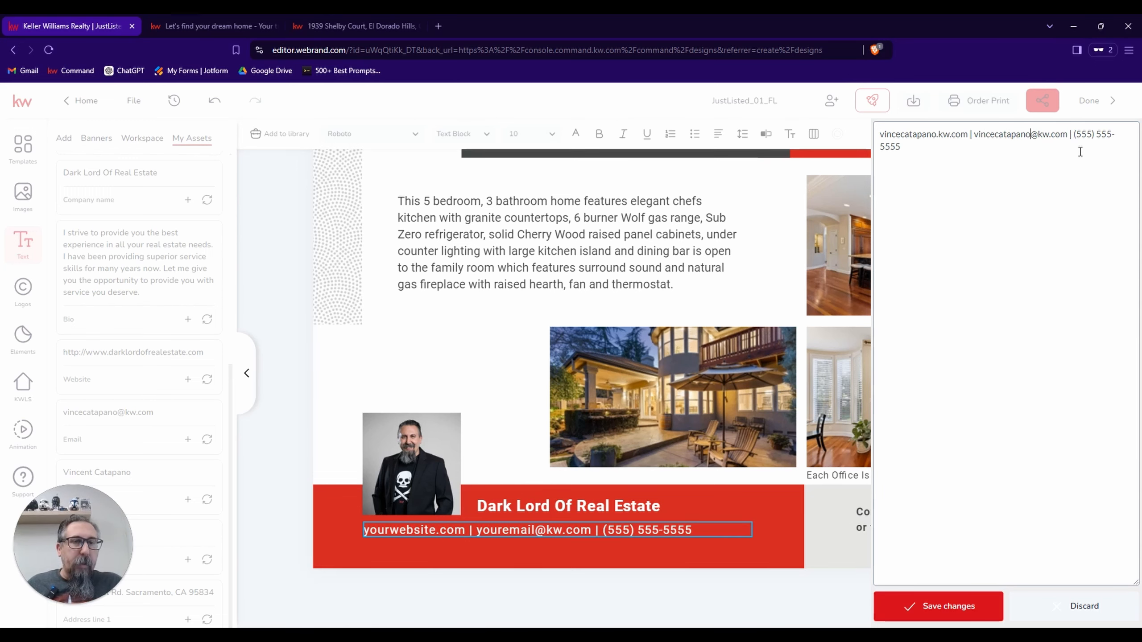
Replace the placeholder phone number in the contact line with the agent's phone number and save the text changes.
click(1092, 134)
key(BackSpace)
key(BackSpace)
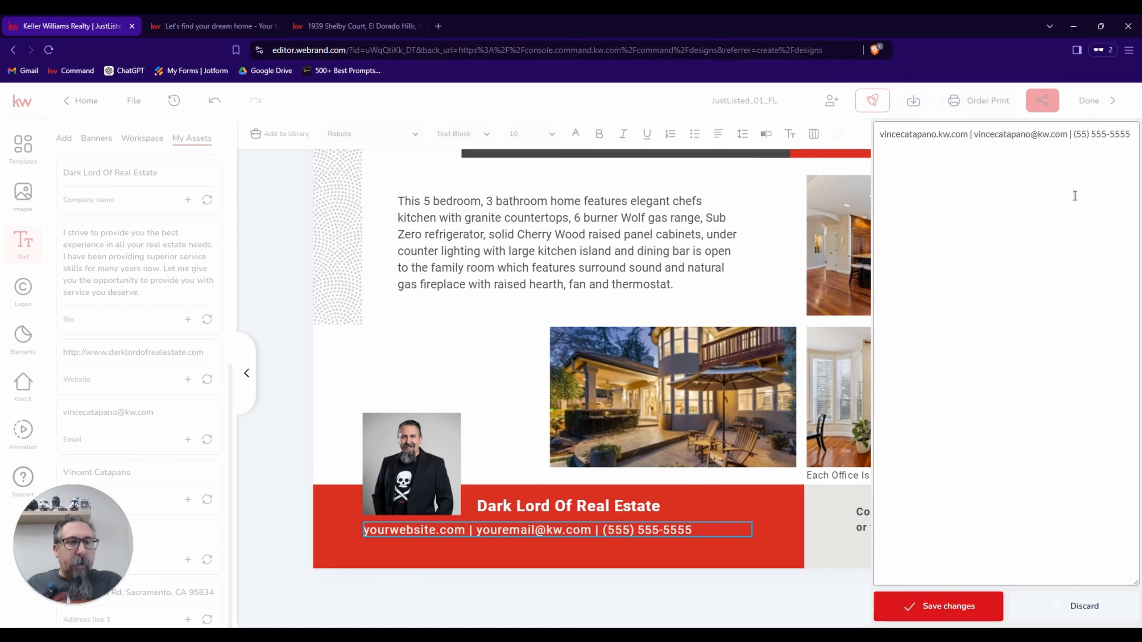
key(BackSpace)
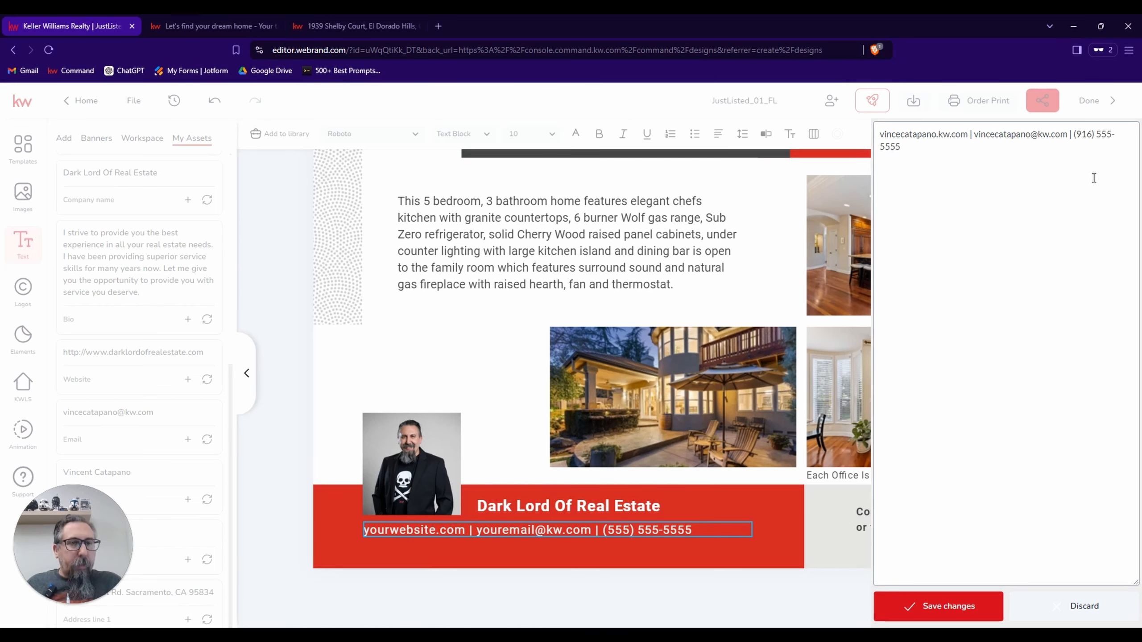
click(1112, 137)
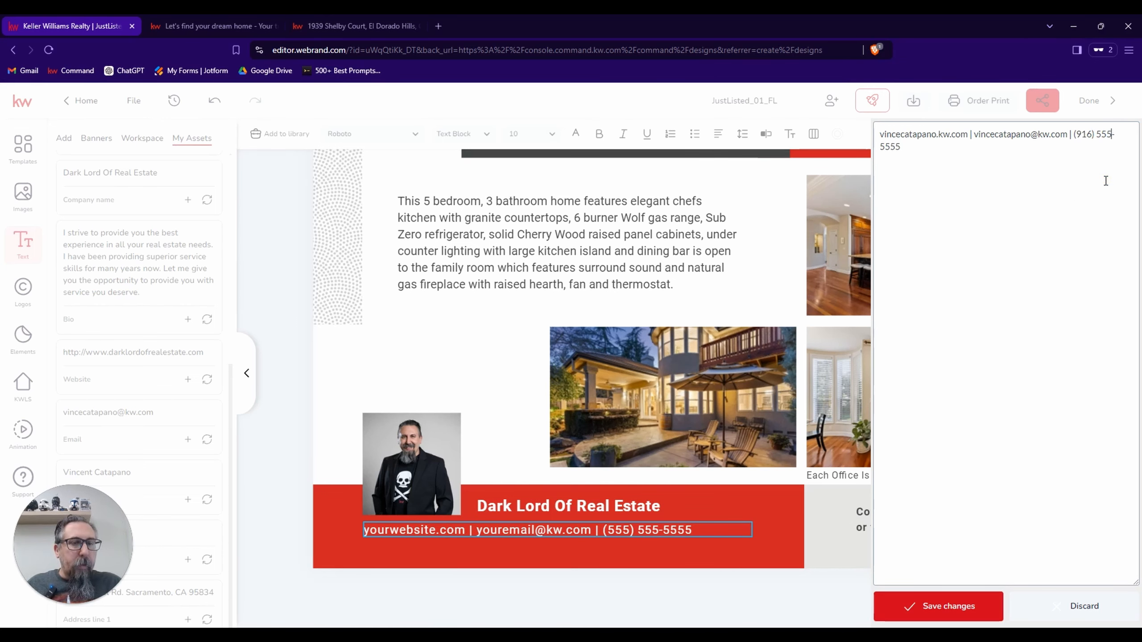
key(BackSpace)
key(BackSpace)
key(BackSpace)
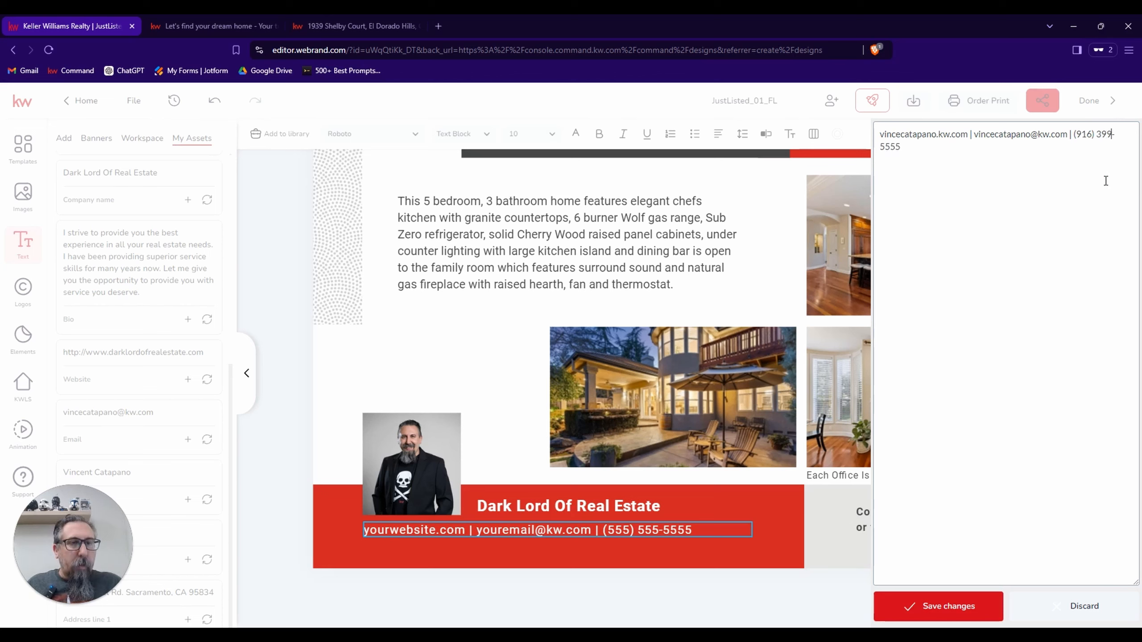
click(919, 155)
key(BackSpace)
key(BackSpace)
key(BackSpace)
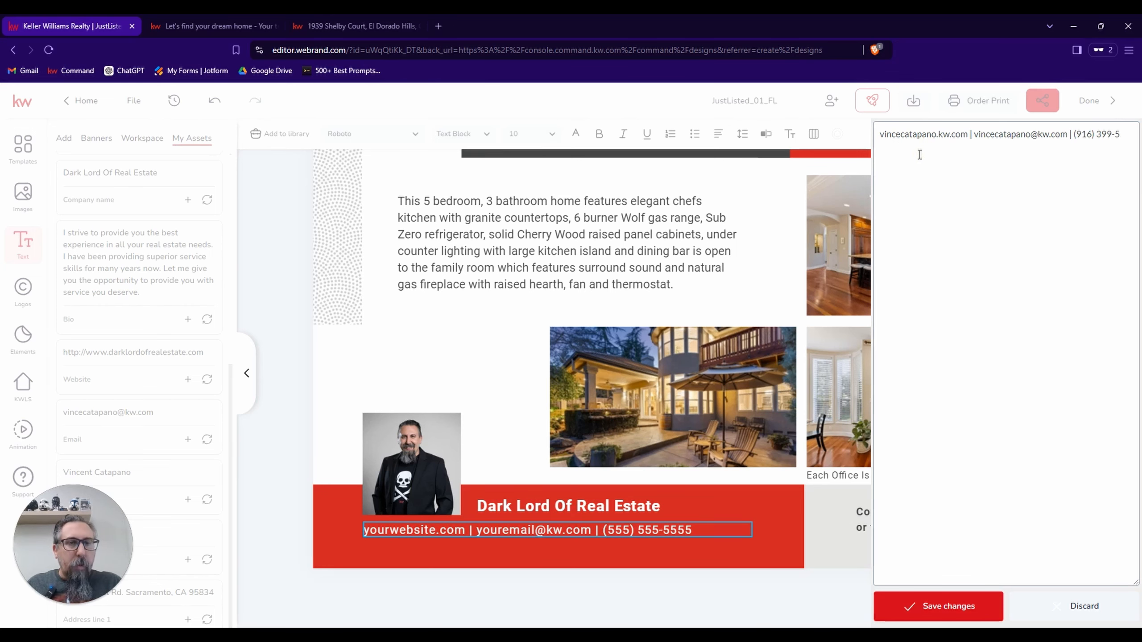
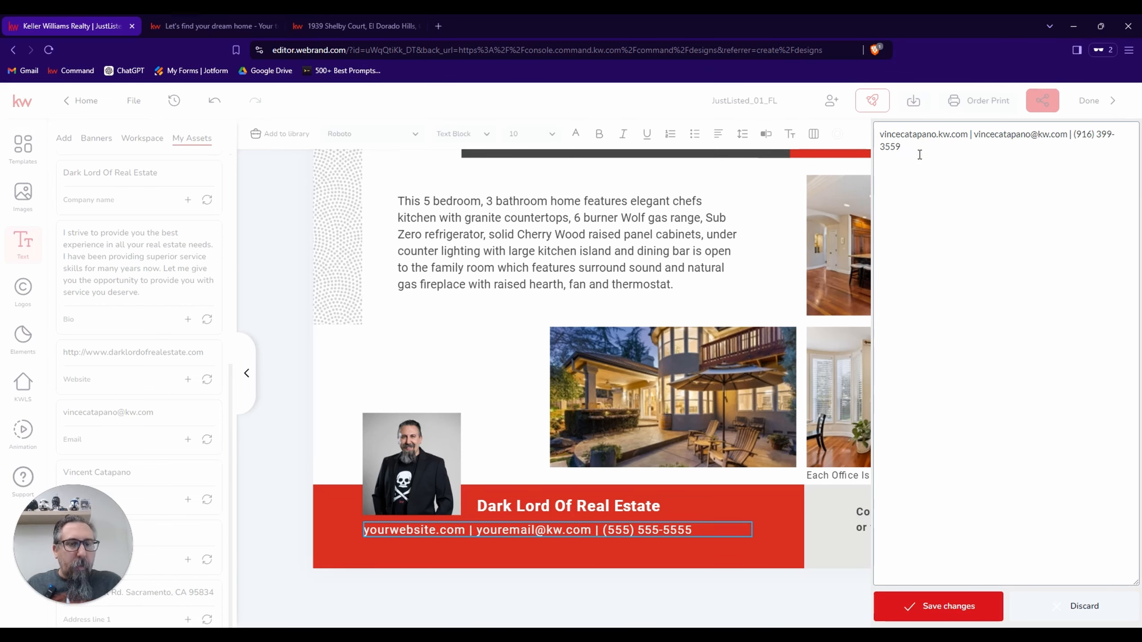
click(956, 607)
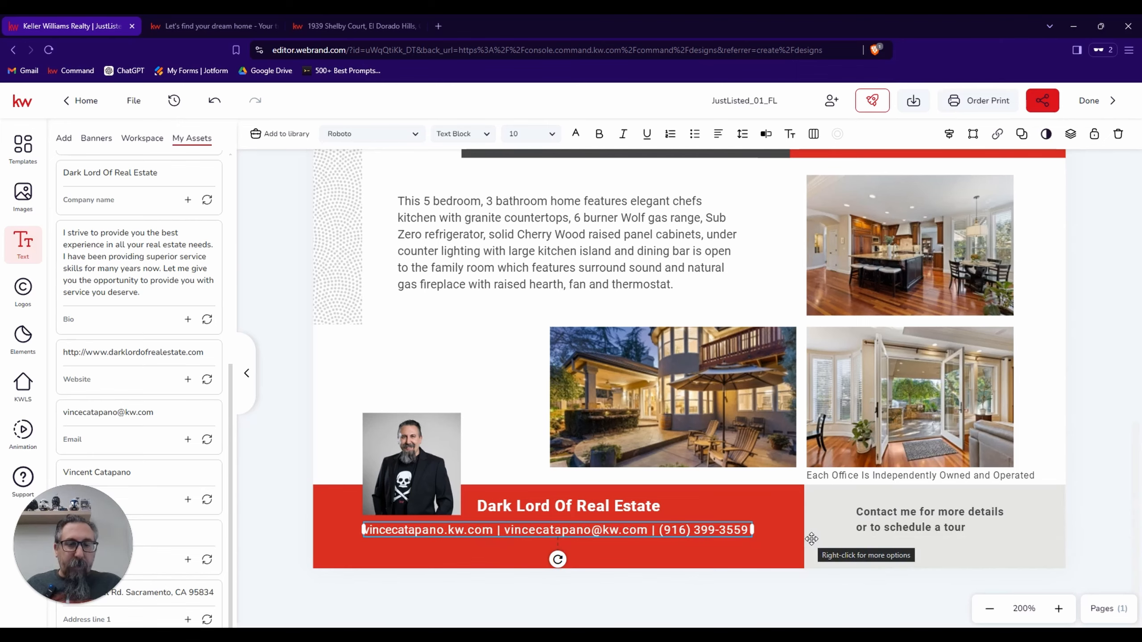
Rename the design to the listing's street address followed by "Flyer" and finish editing to return to the saved designs.
scroll(811, 539, up, 10)
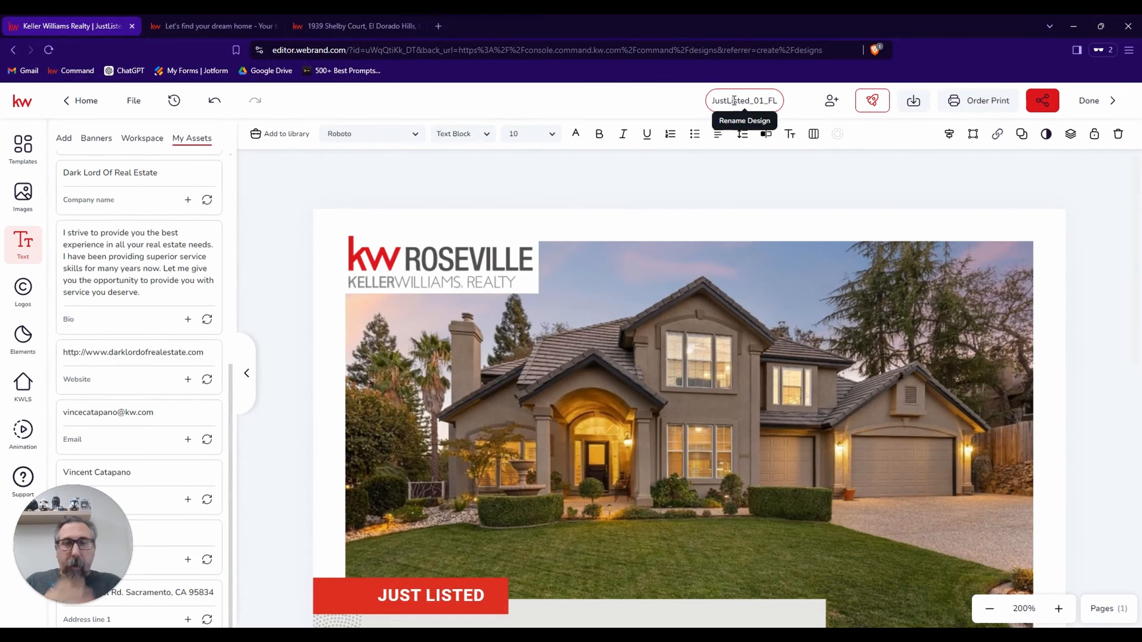
click(758, 101)
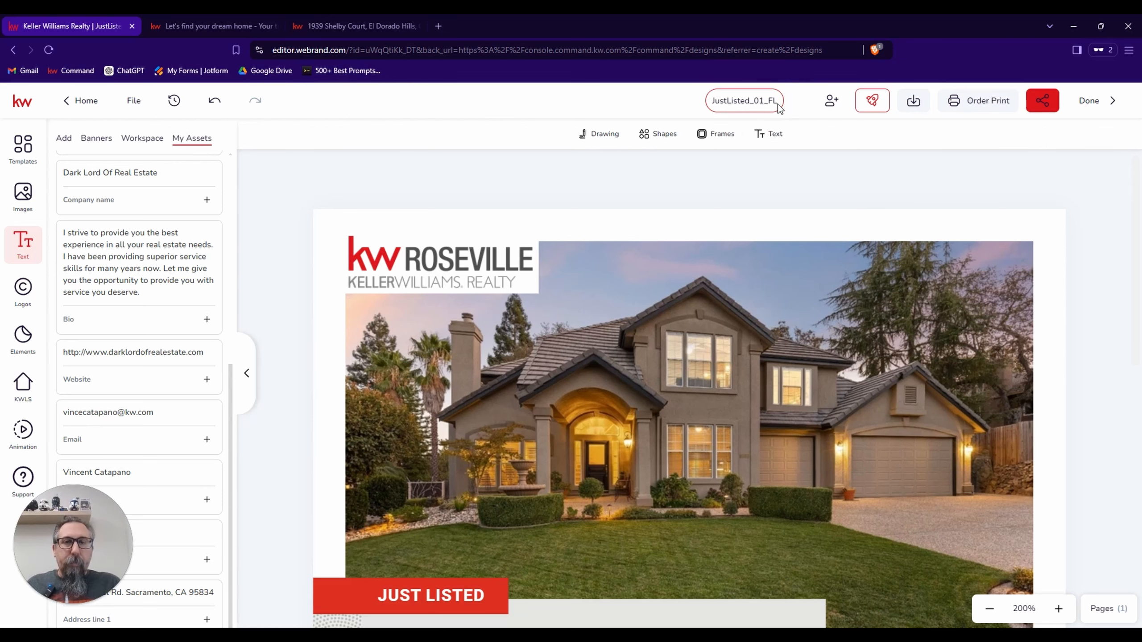
click(773, 100)
key(Right)
key(BackSpace)
key(BackSpace)
key(BackSpace)
key(BackSpace)
key(BackSpace)
key(BackSpace)
key(BackSpace)
key(BackSpace)
key(BackSpace)
key(BackSpace)
key(BackSpace)
key(BackSpace)
key(BackSpace)
key(BackSpace)
key(BackSpace)
key(BackSpace)
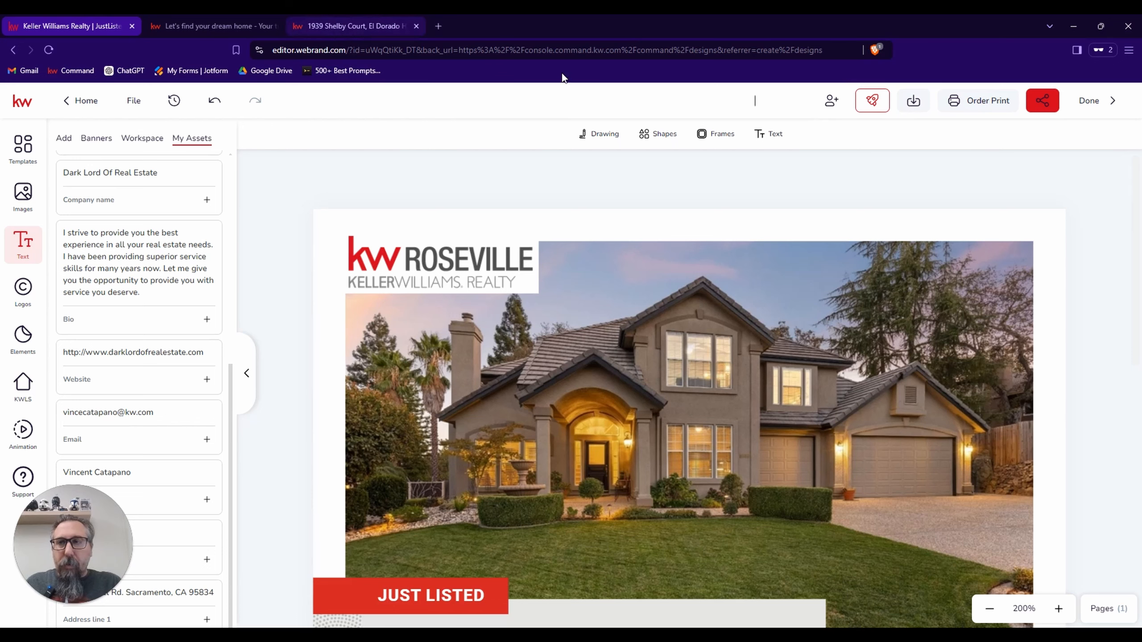
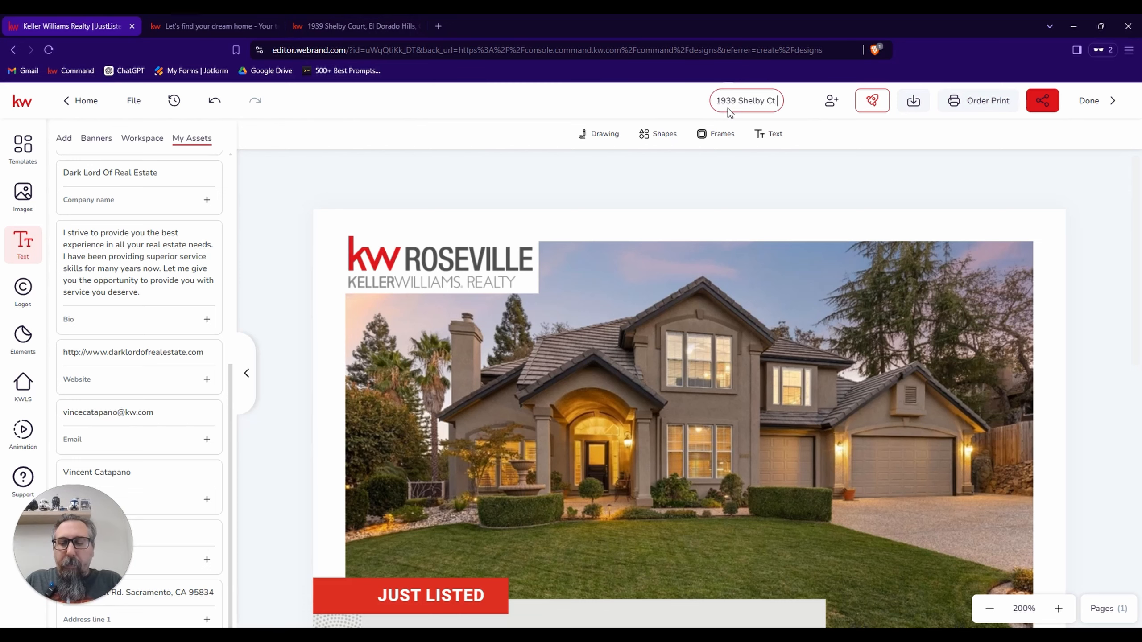
text( Flyer)
key(Return)
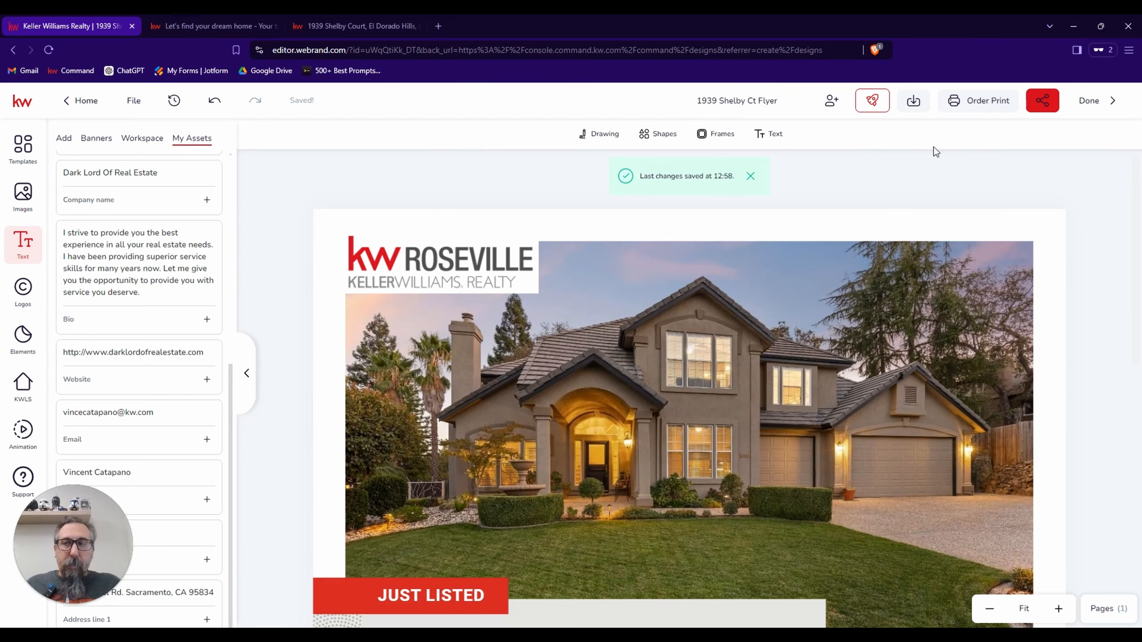
click(1093, 104)
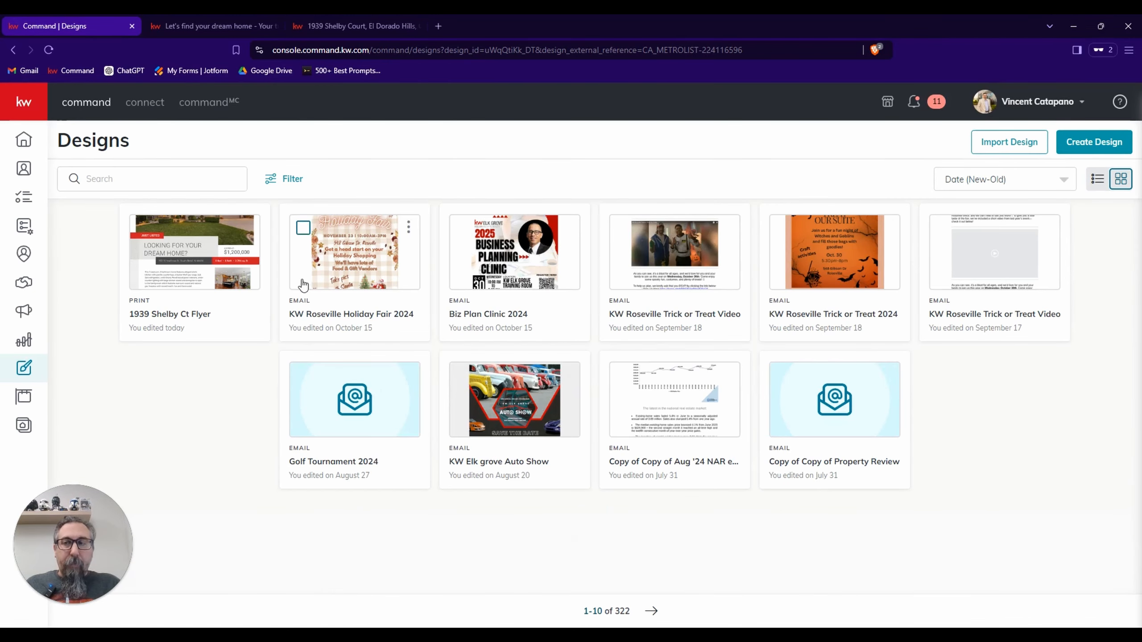
Reopen the renamed flyer and download all pages as PDF for Printing with a 0.125 in bleed, saving it to the Downloads folder.
click(187, 249)
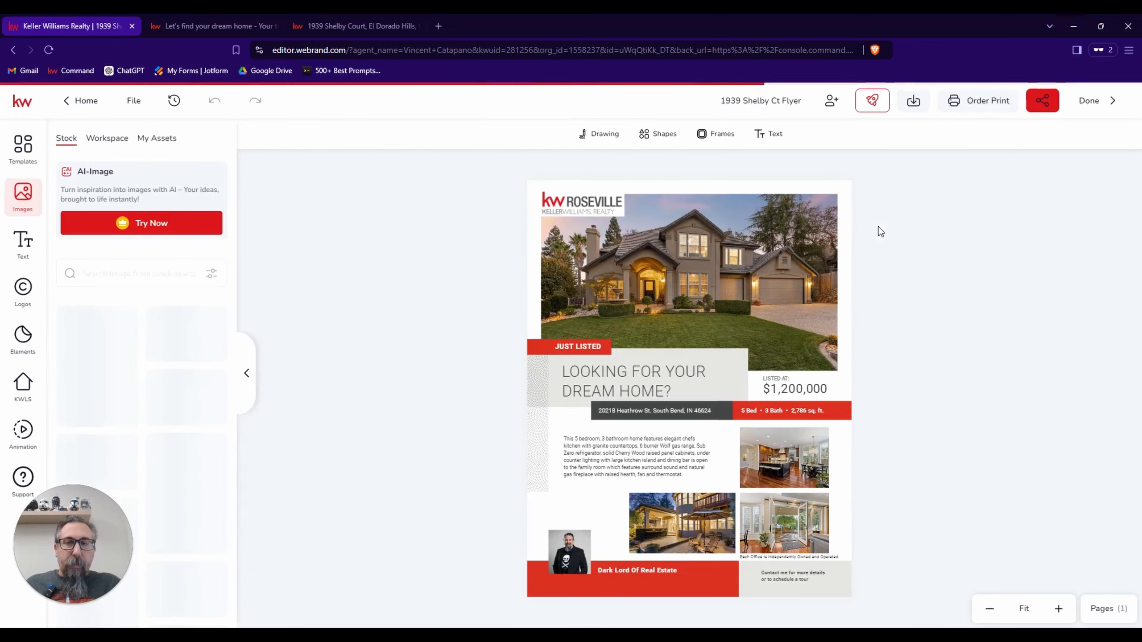
click(913, 102)
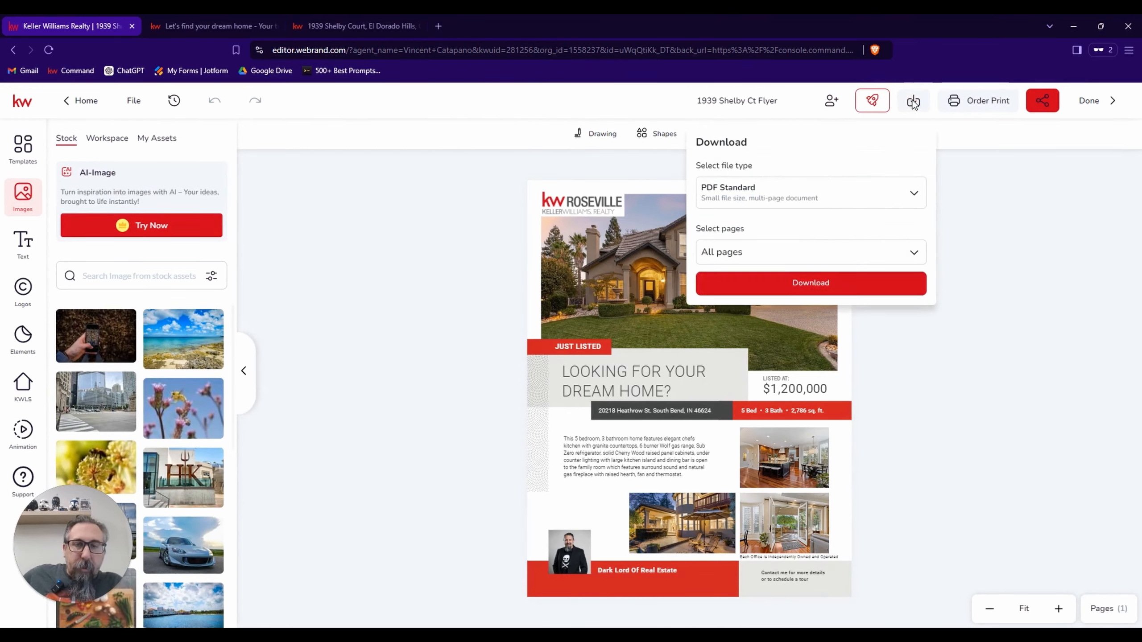
click(853, 199)
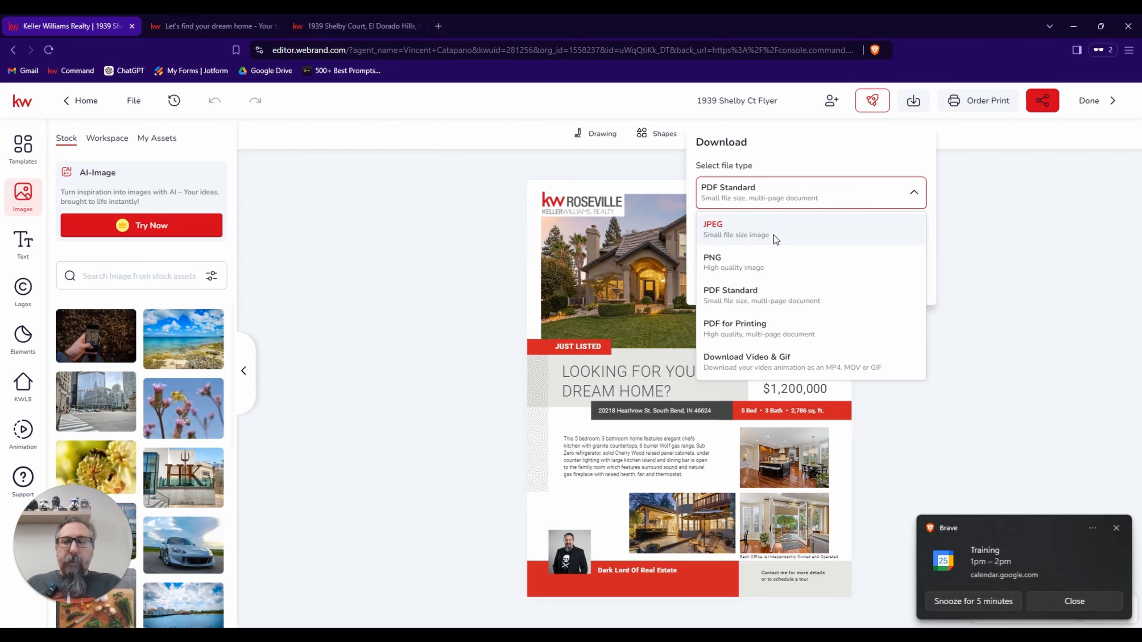
click(741, 265)
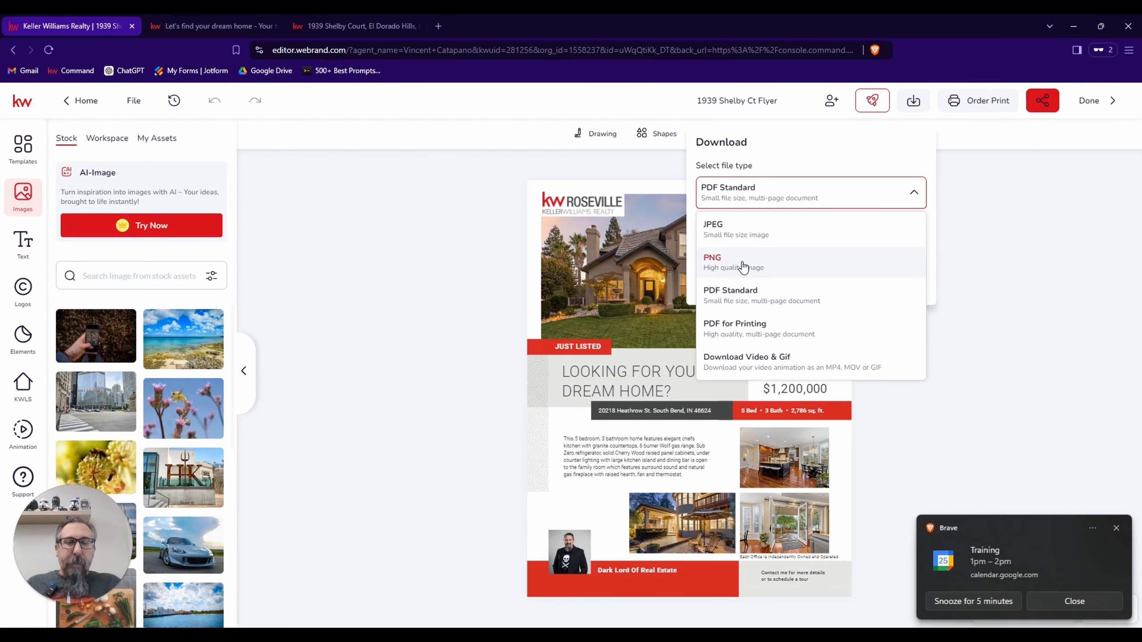
click(1073, 601)
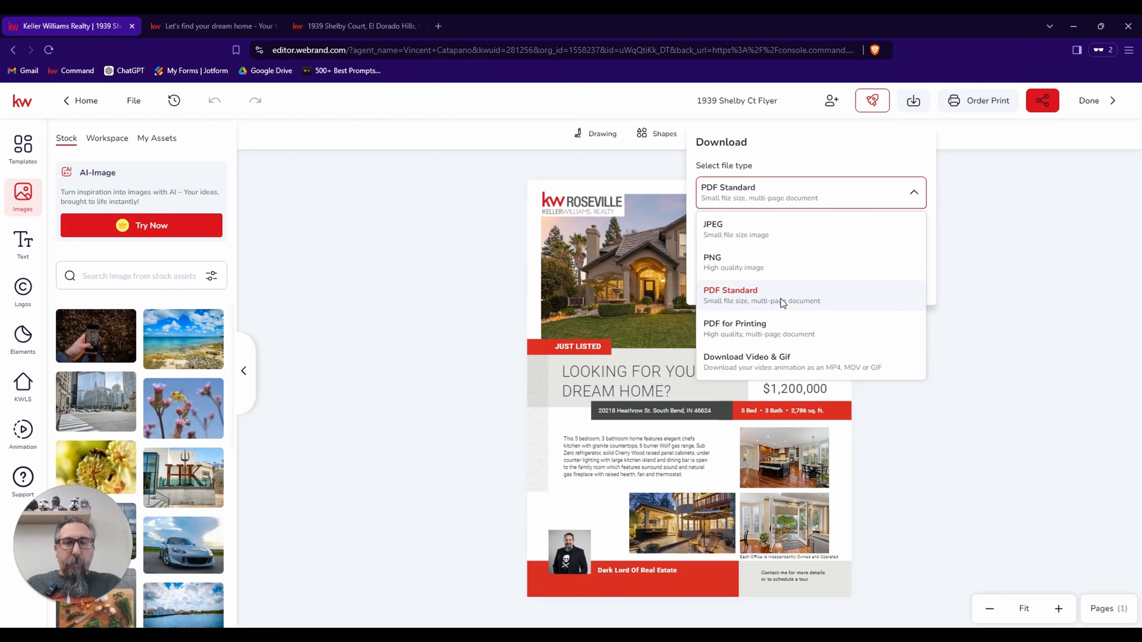
click(763, 332)
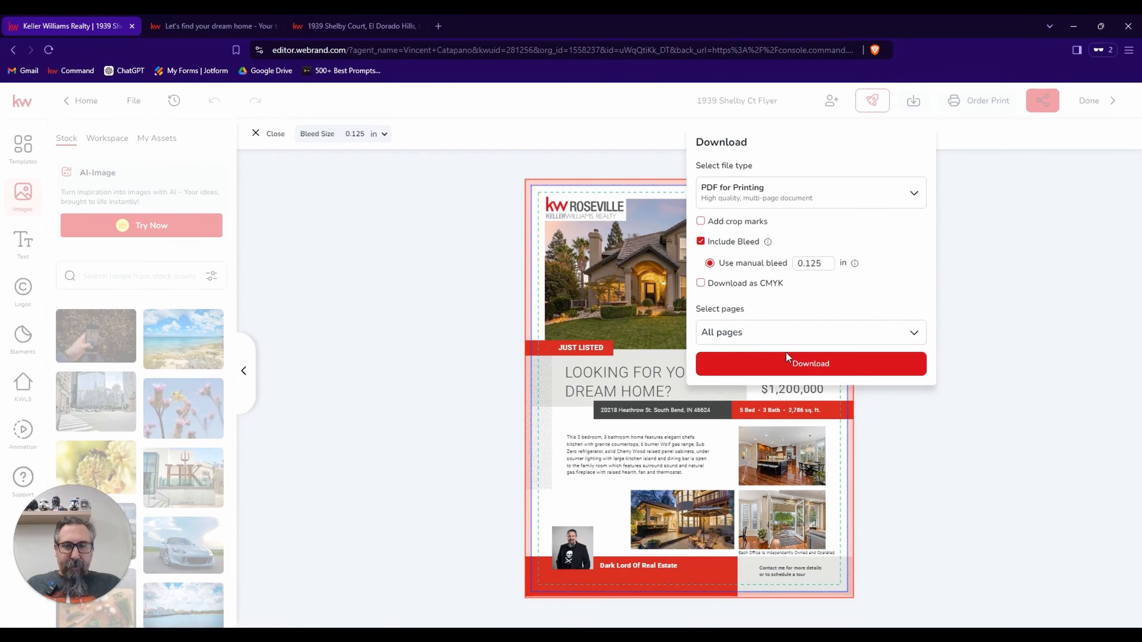
click(791, 368)
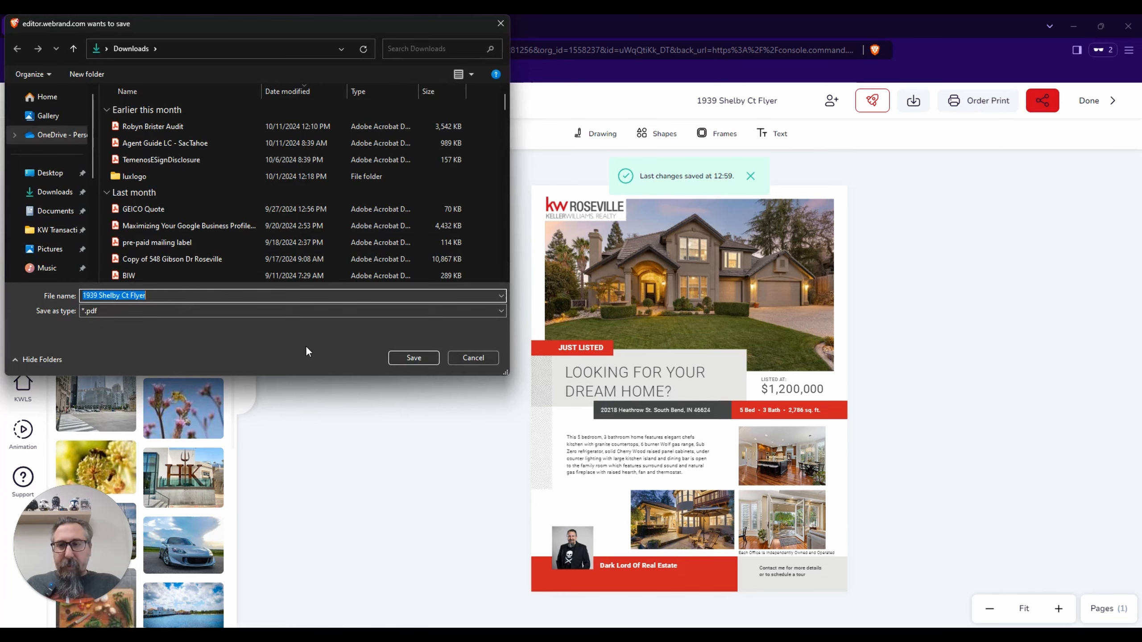
click(409, 362)
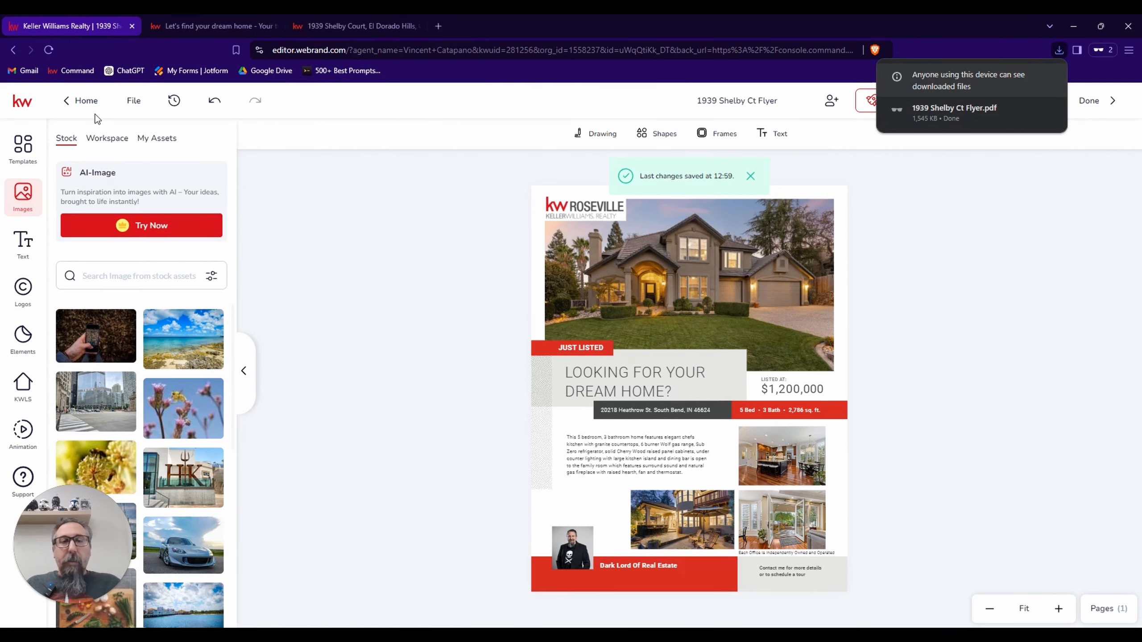
Leave the flyer and start a new design from the JustListed_01_PC template in the Just Listed Standard Postcards format.
click(82, 101)
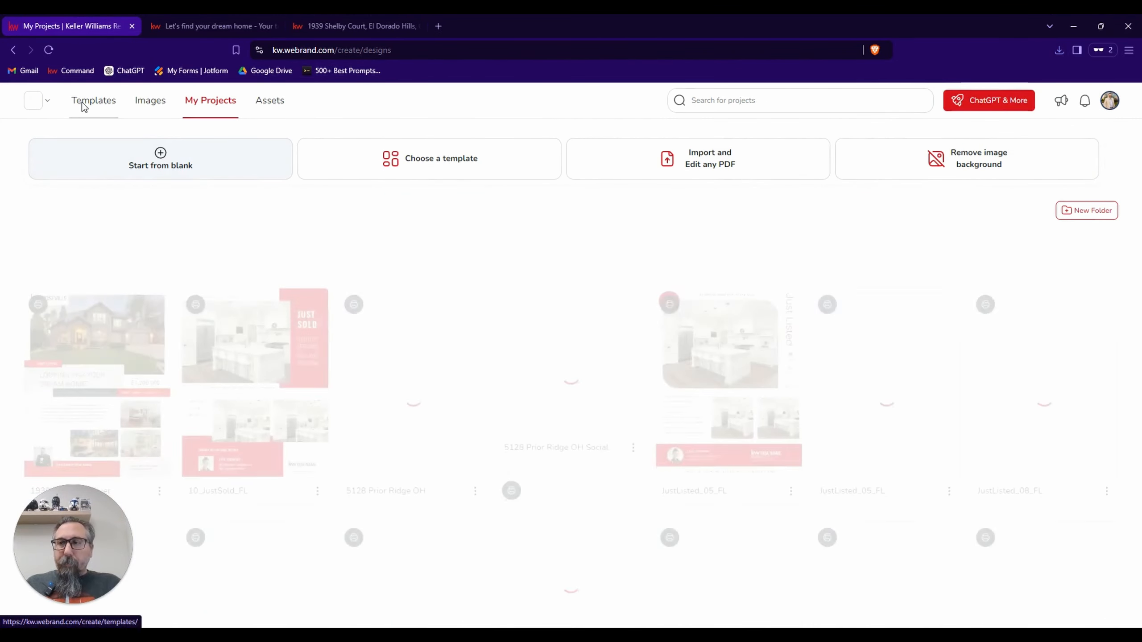
click(83, 106)
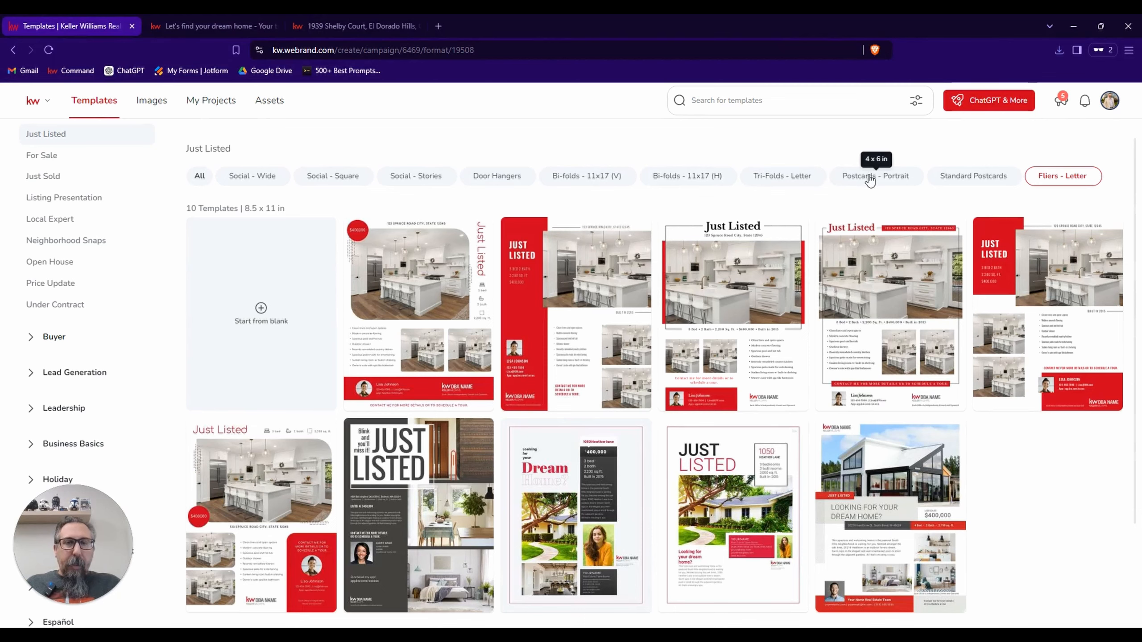
click(956, 180)
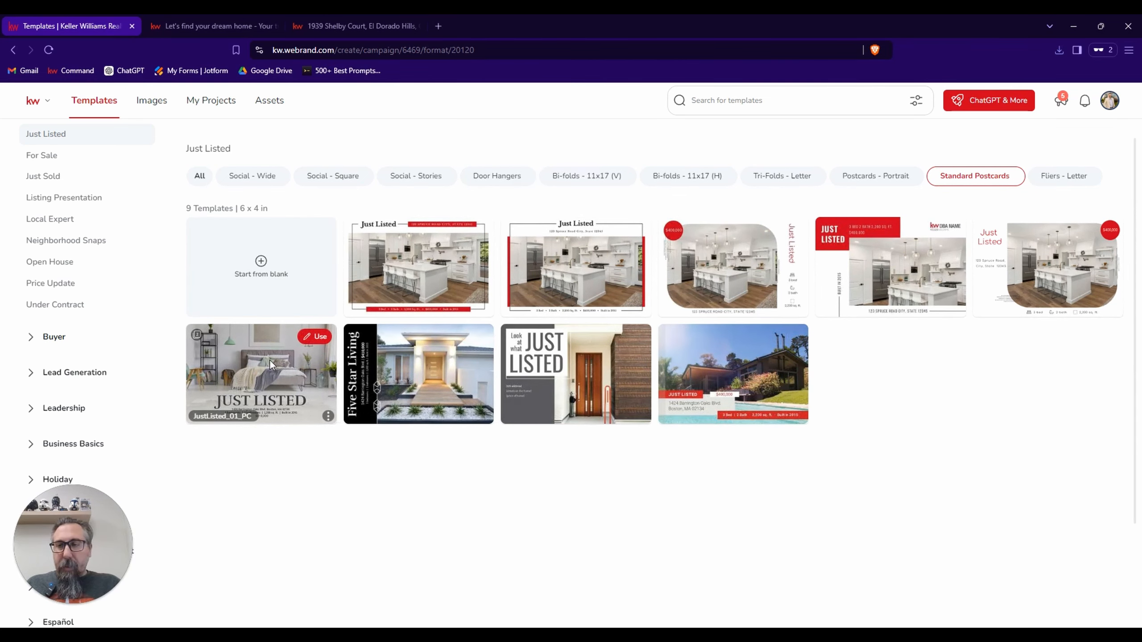
click(317, 338)
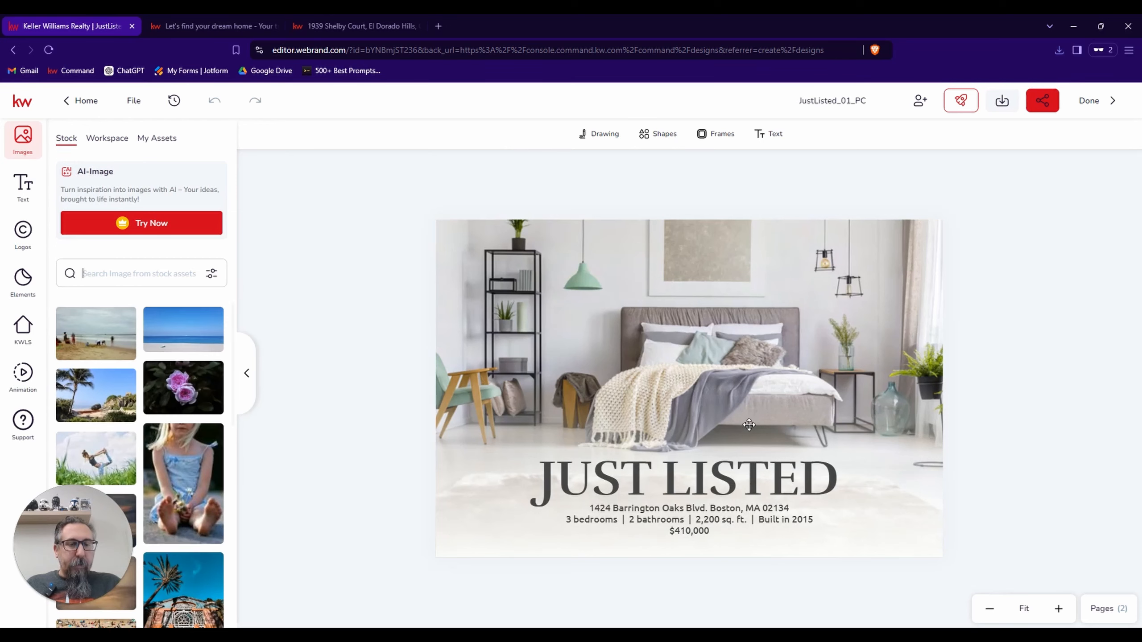
click(1109, 611)
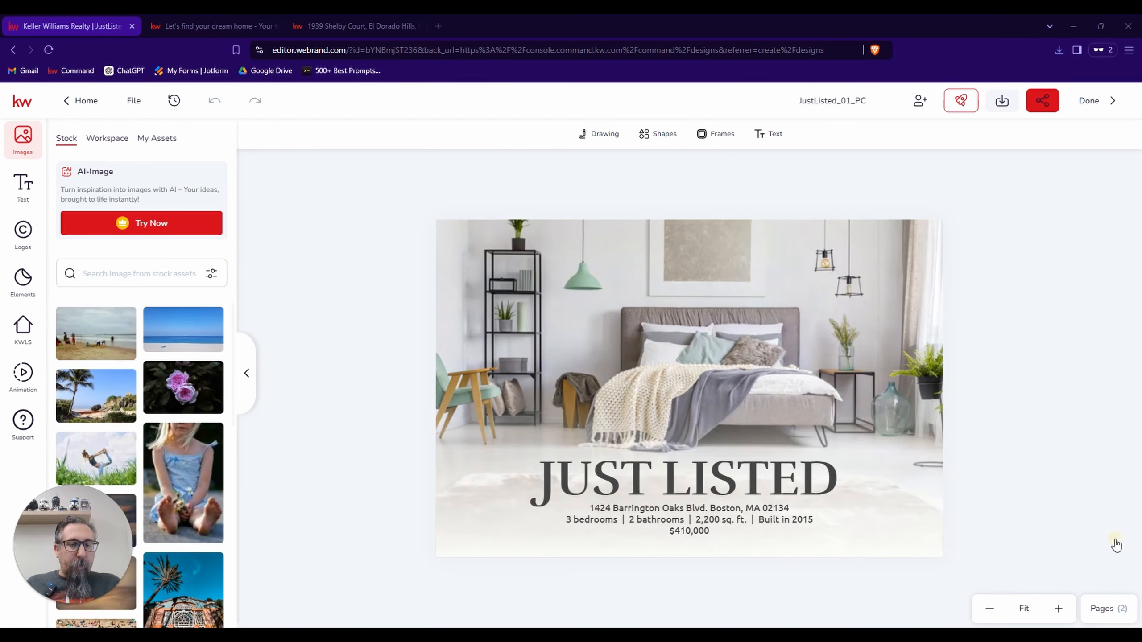
click(1112, 483)
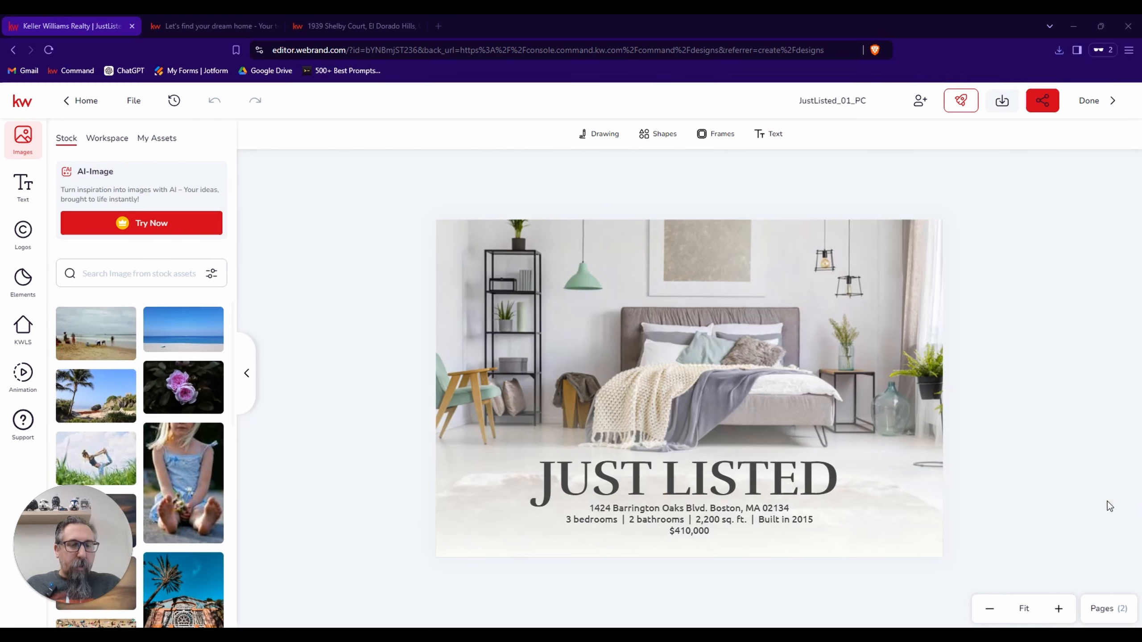
click(1105, 435)
click(1037, 402)
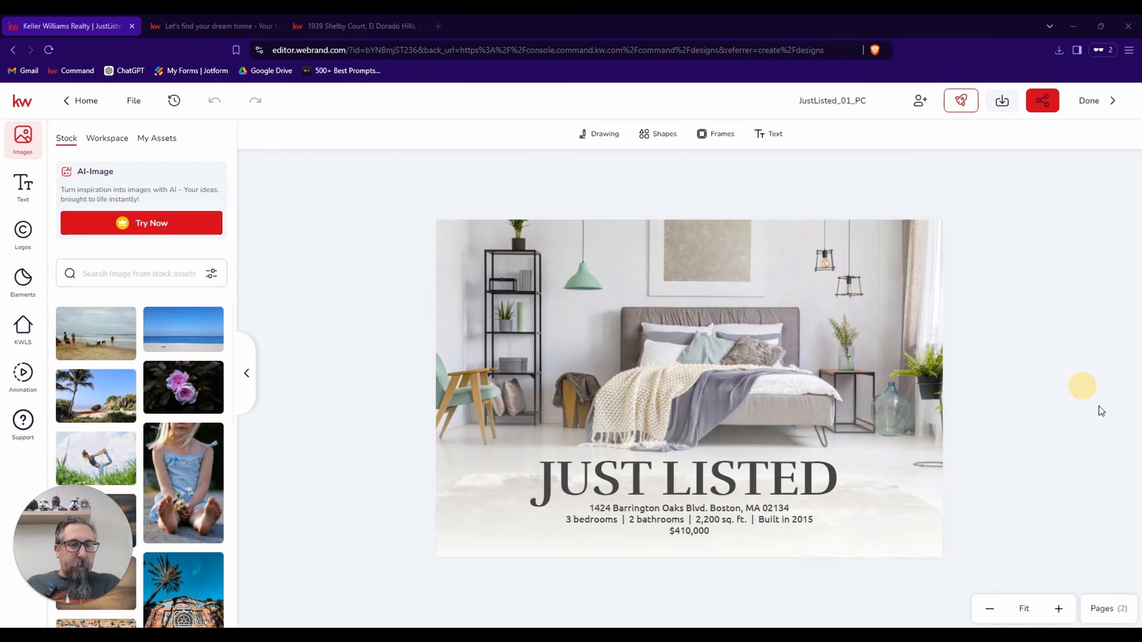
click(1068, 433)
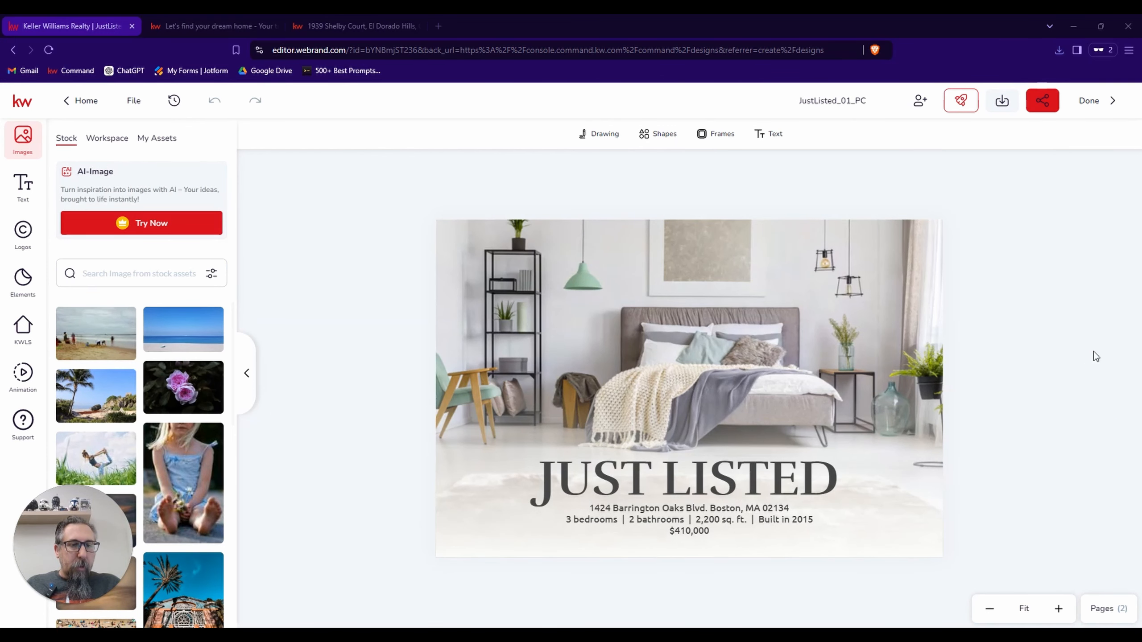
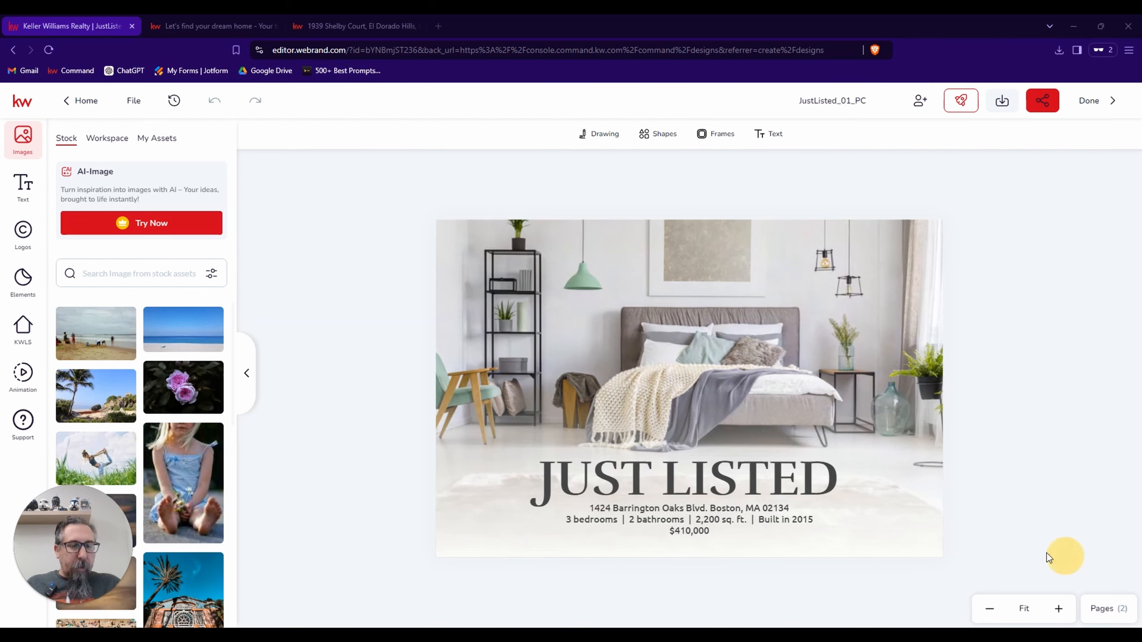
Review both pages of the postcard, then return to the front page.
click(1113, 610)
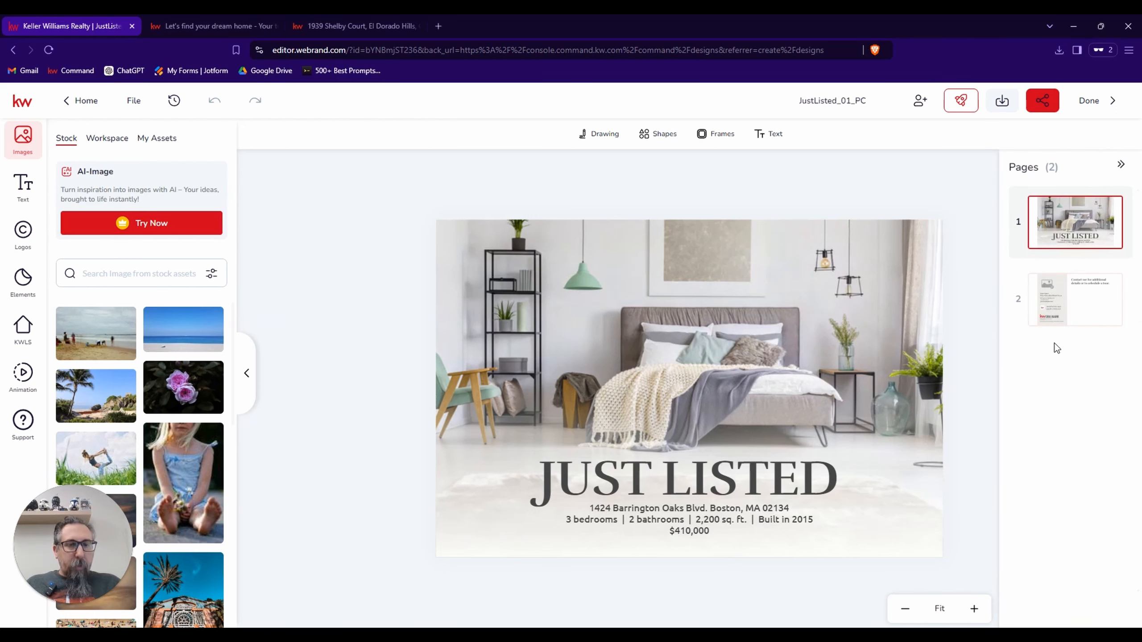
click(1042, 313)
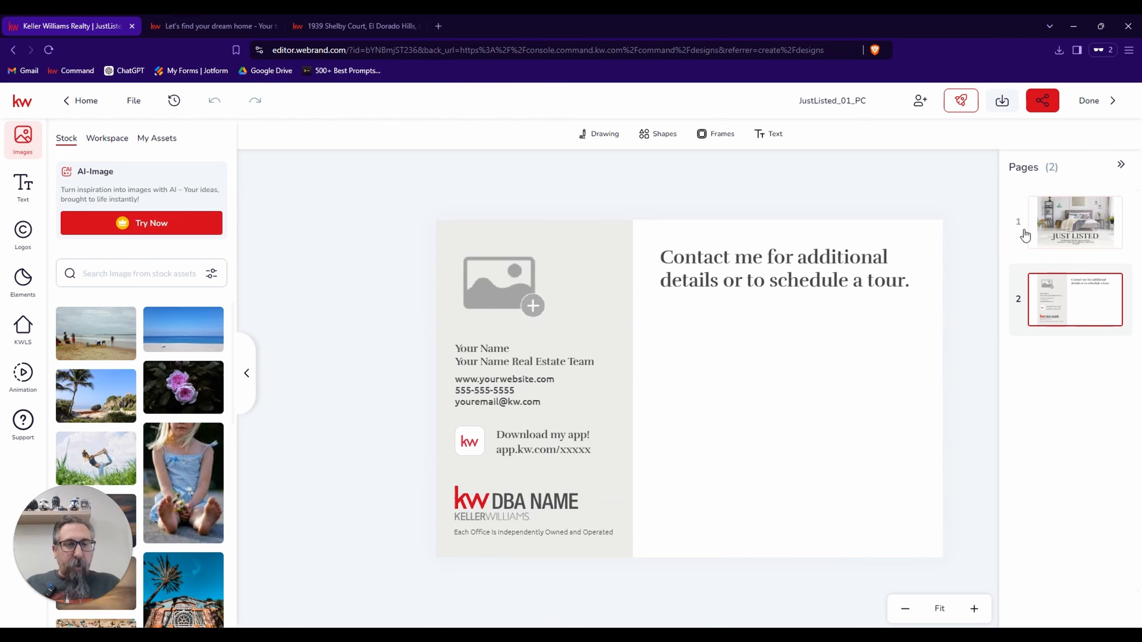
click(1048, 233)
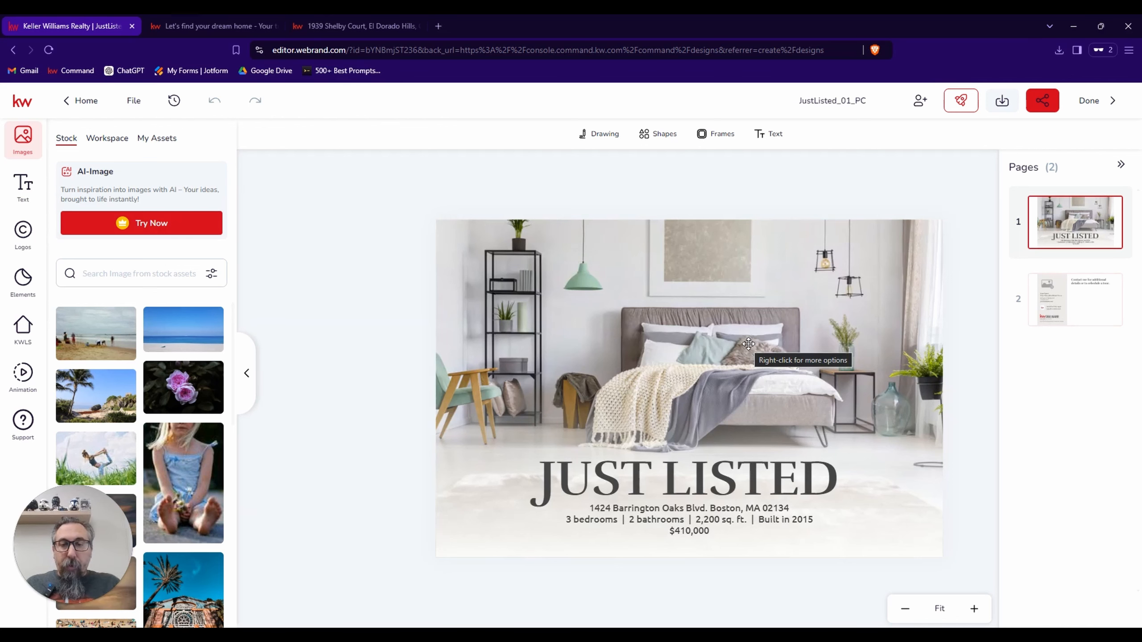
Select the front page's background photo and set the KWLS listing search to search by MLS number.
click(706, 342)
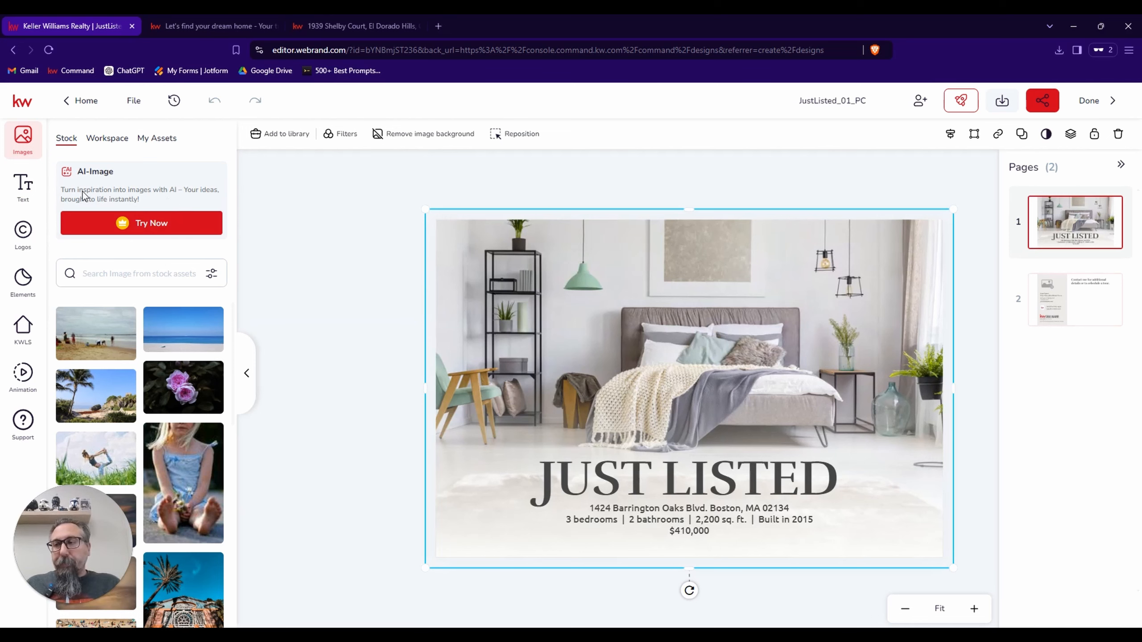
click(15, 321)
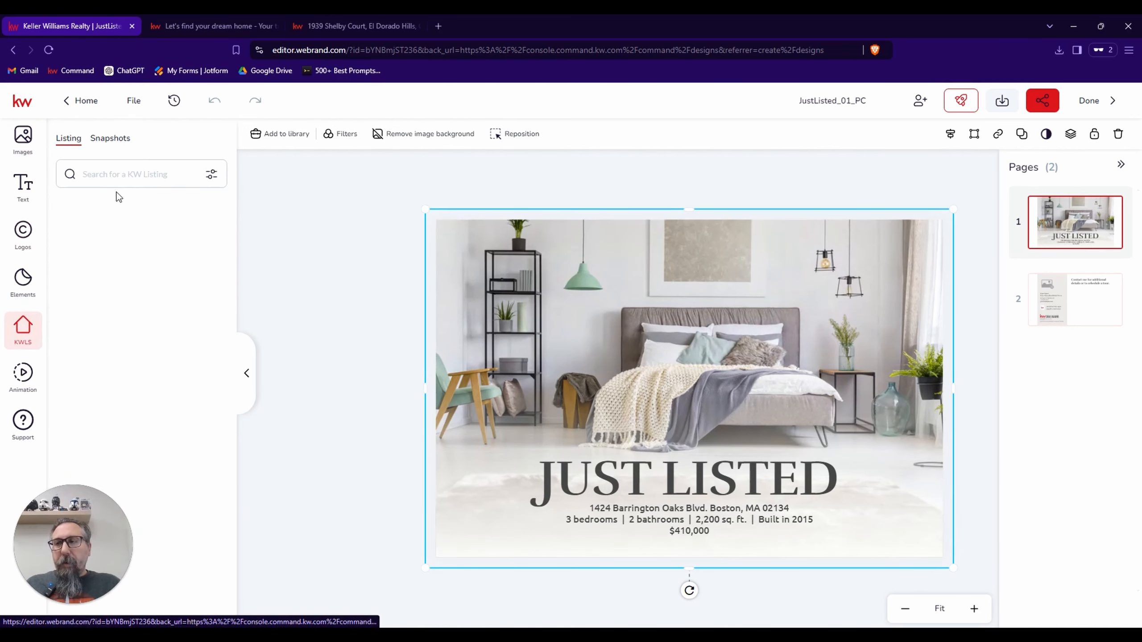
click(120, 180)
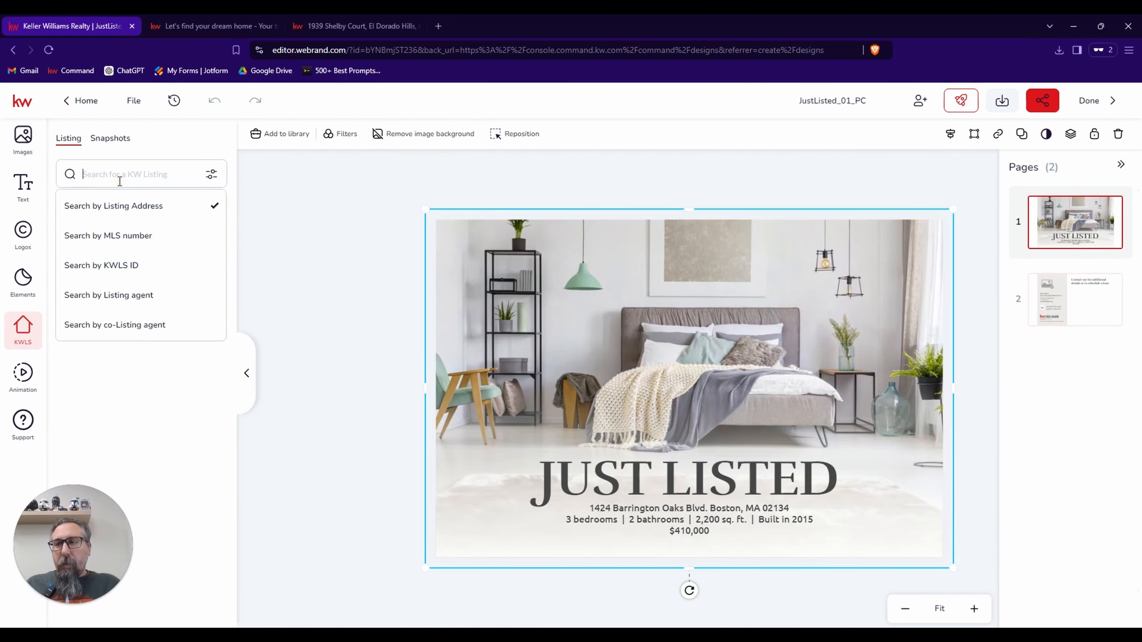
click(128, 234)
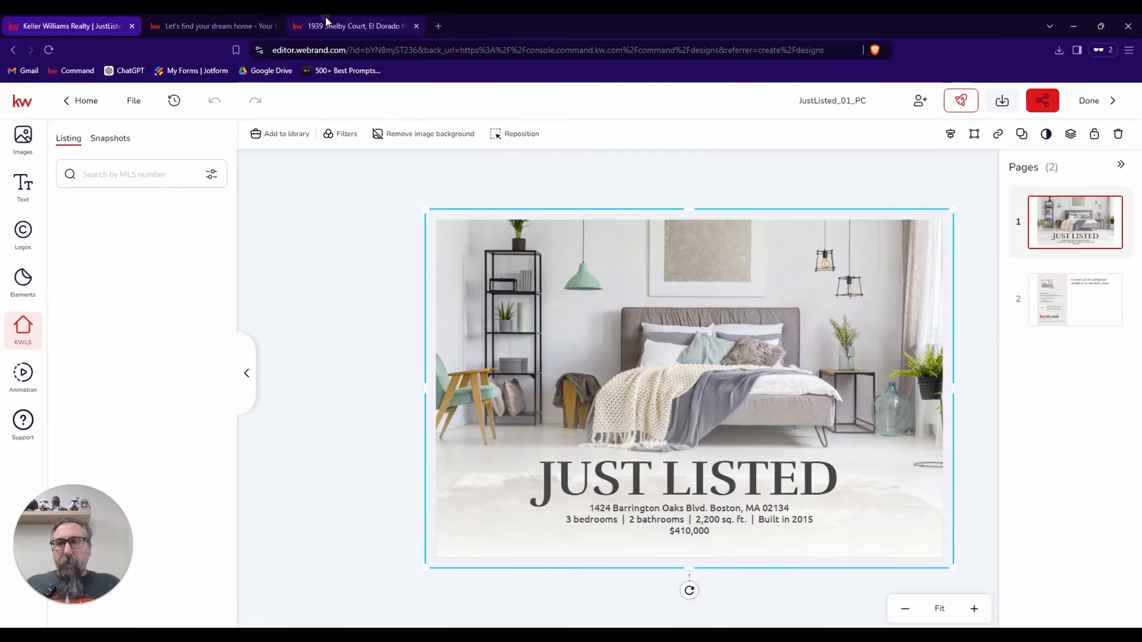
Copy the MLS number from the full property details on the listing's web page, then close the details.
click(324, 26)
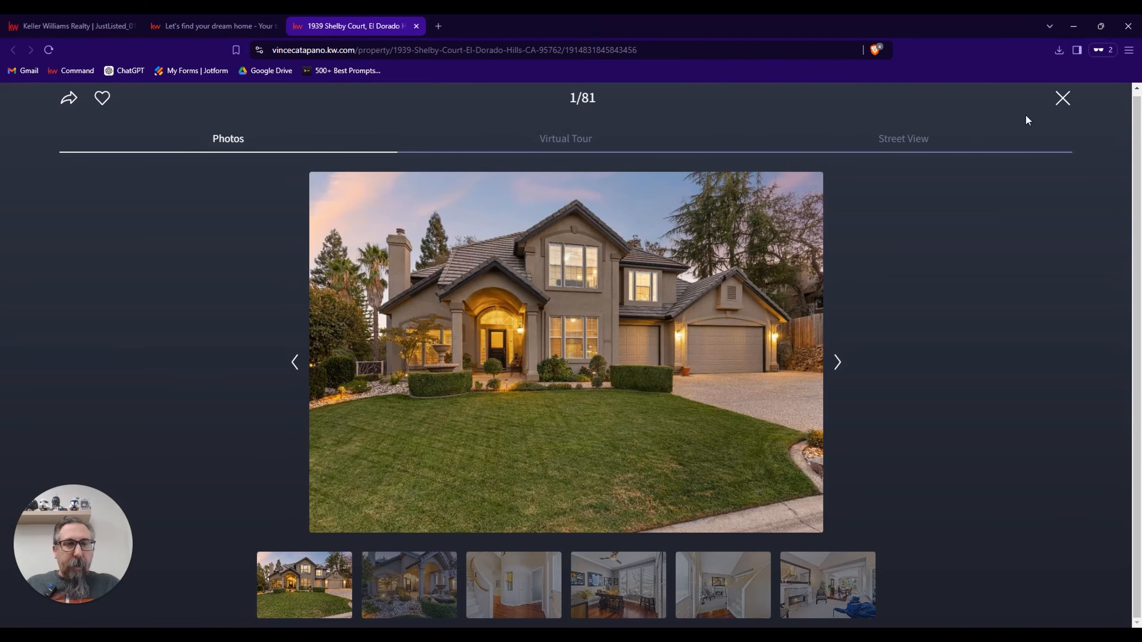
click(1062, 102)
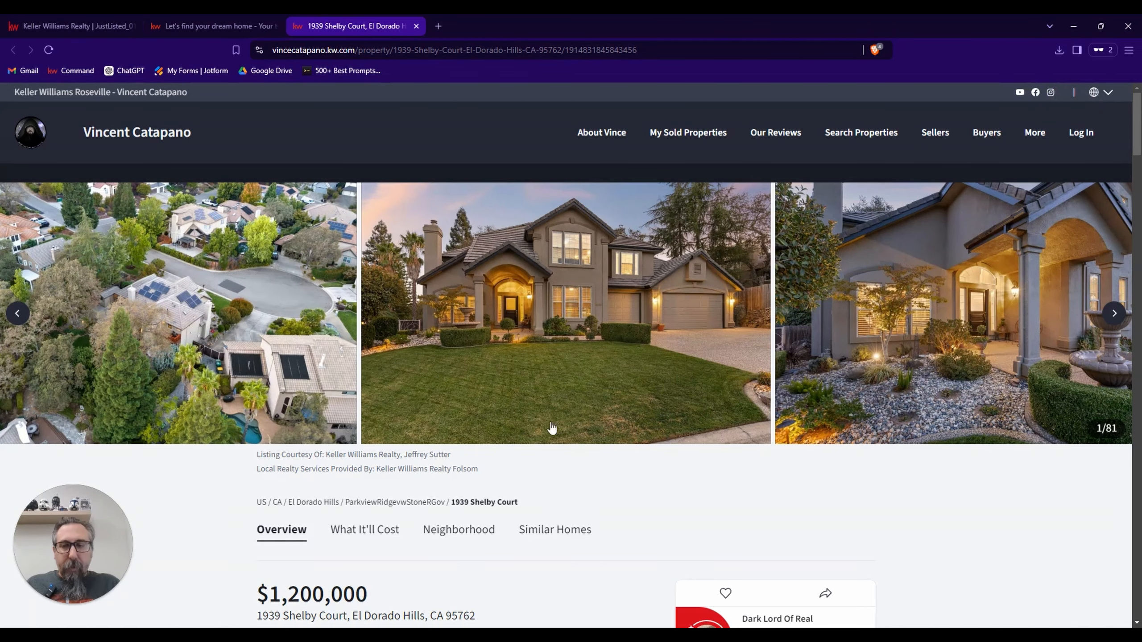
scroll(541, 436, down, 7)
scroll(542, 436, down, 6)
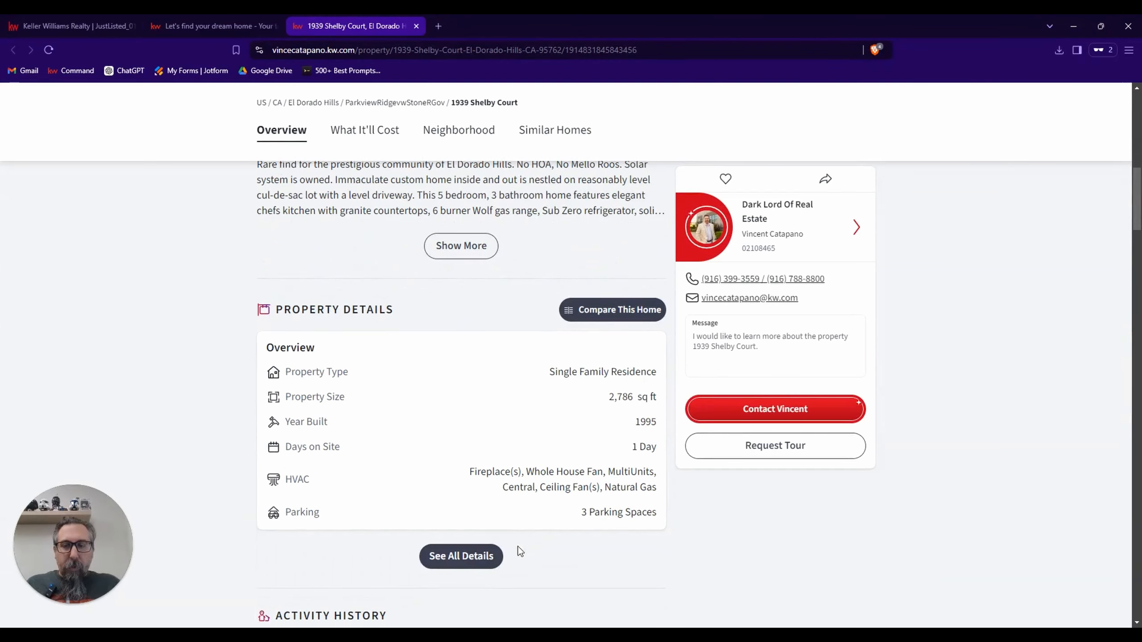
click(480, 559)
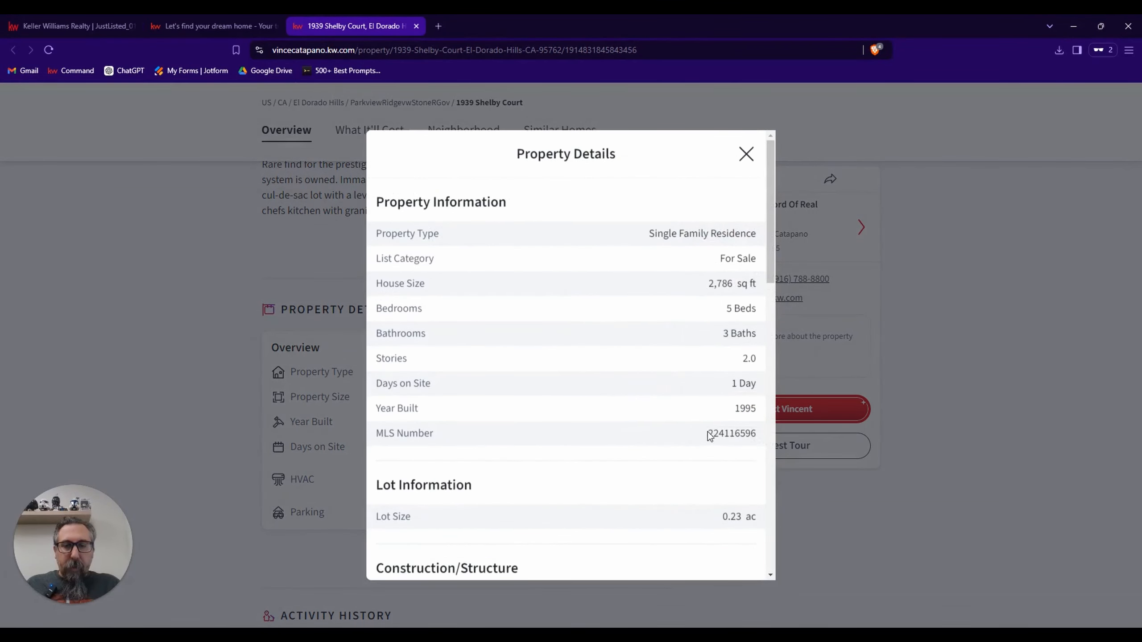
drag(708, 434, 758, 438)
key(ctrl+c)
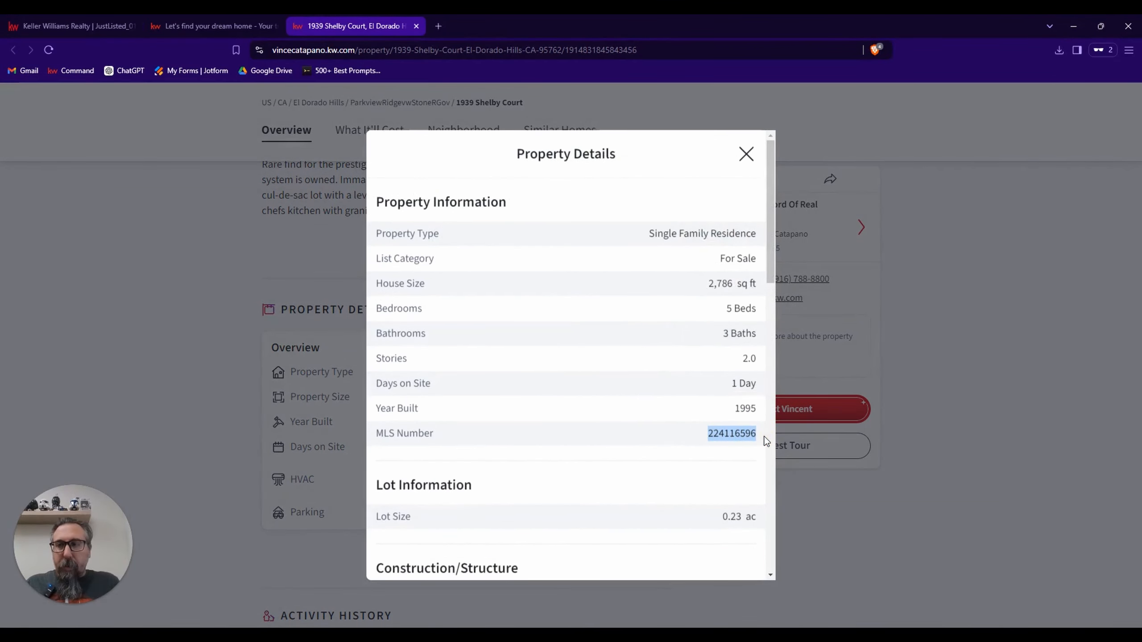
click(543, 120)
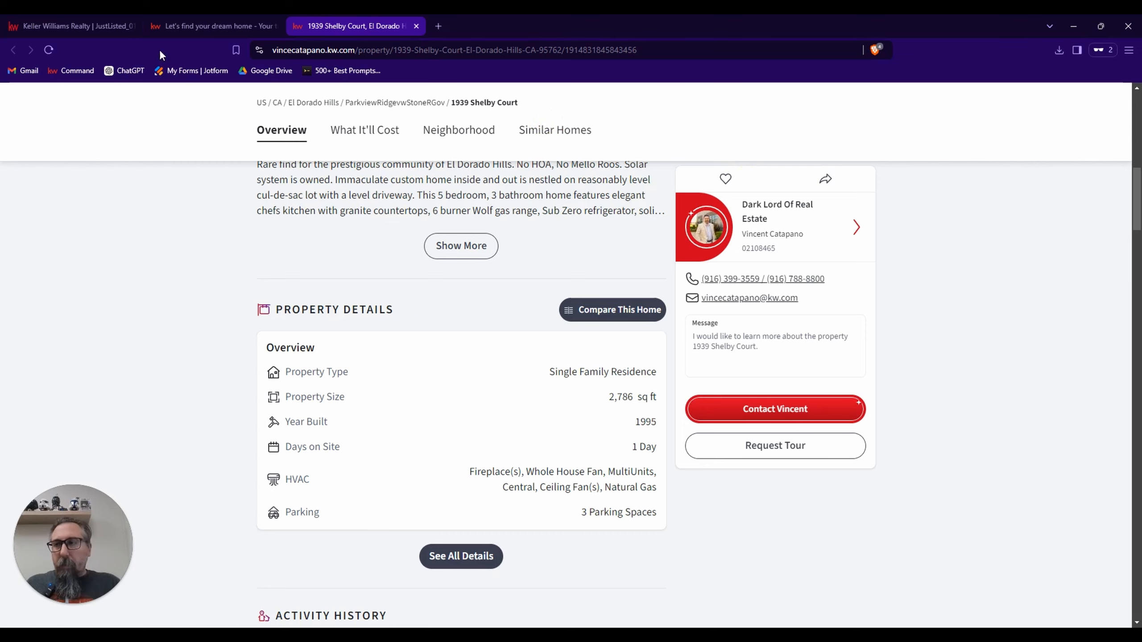
Return to the postcard editor, search KWLS for MLS number 224116596 and select the matching listing to load its photos.
click(114, 28)
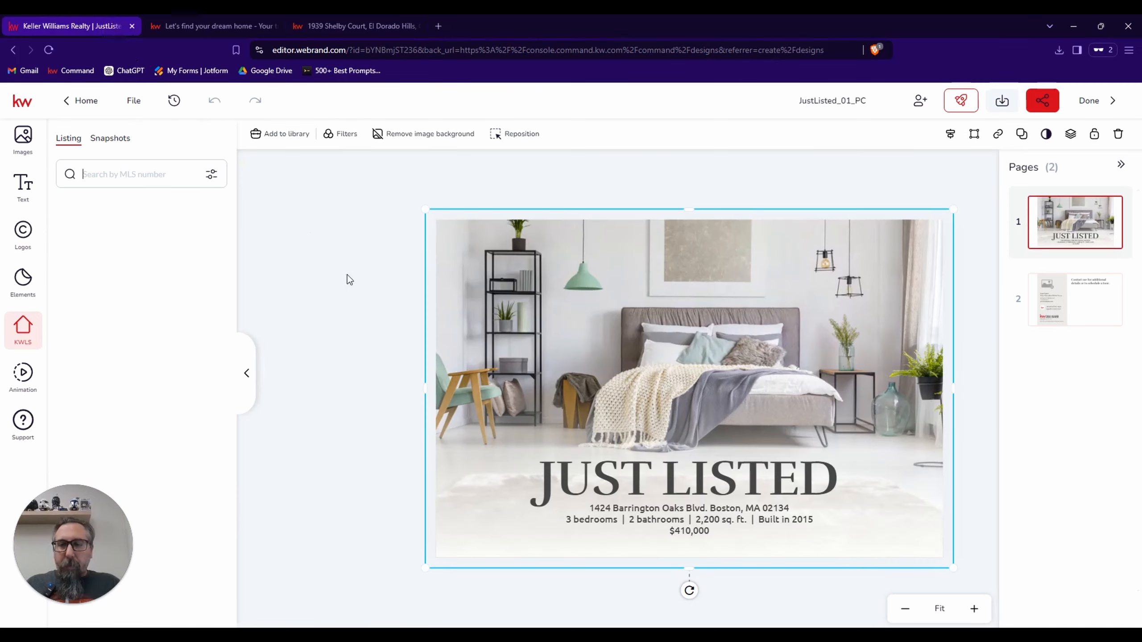
click(139, 176)
key(ctrl+v)
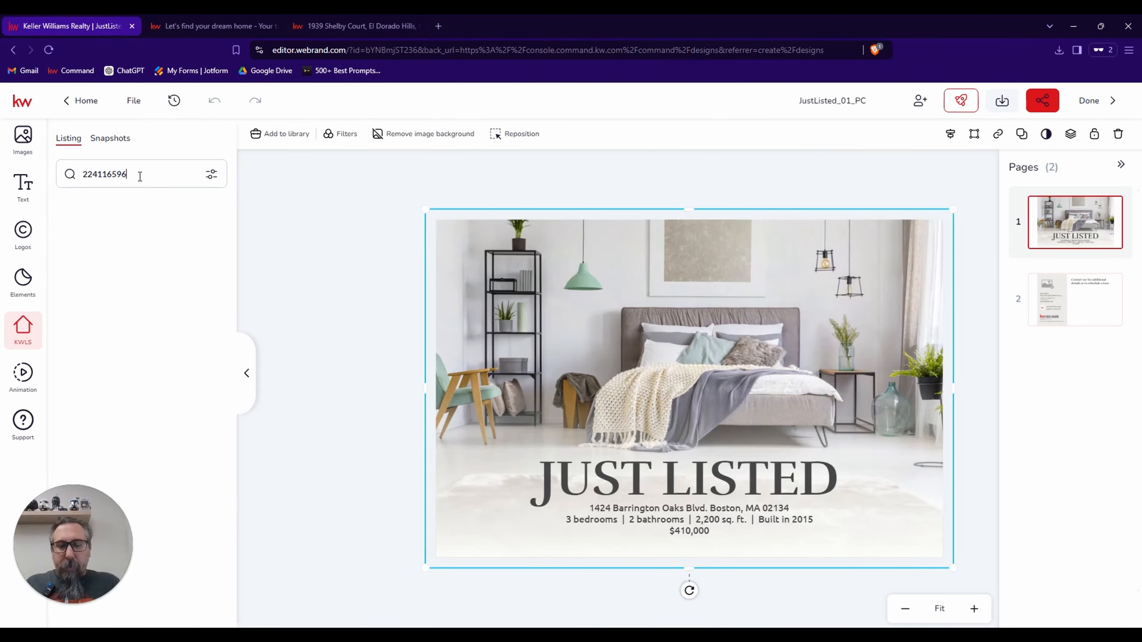
key(Return)
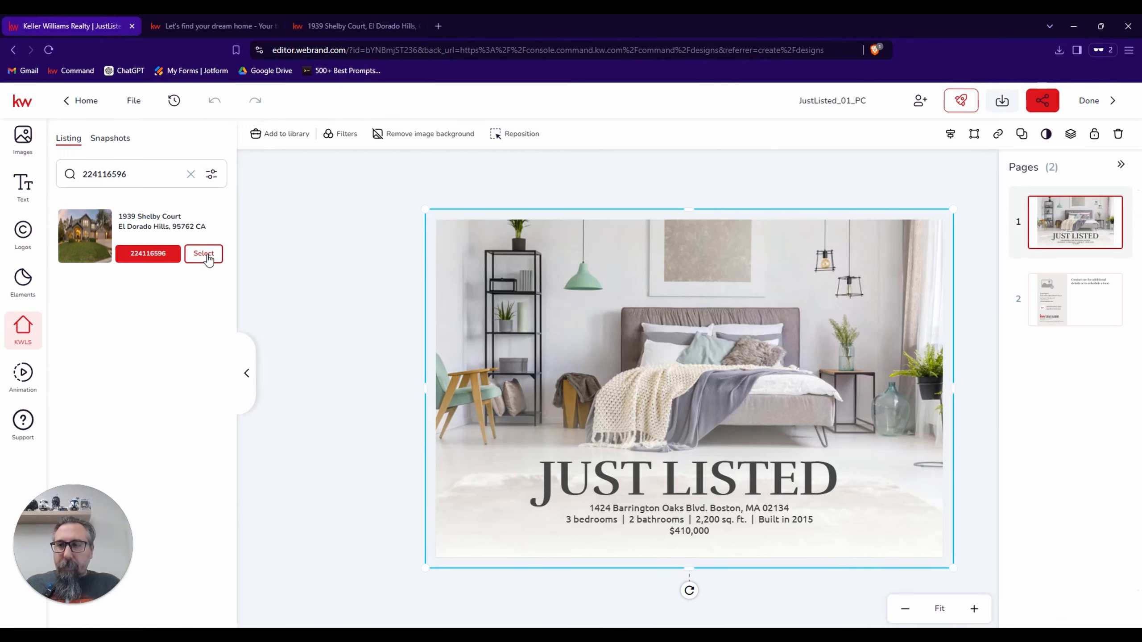
click(204, 255)
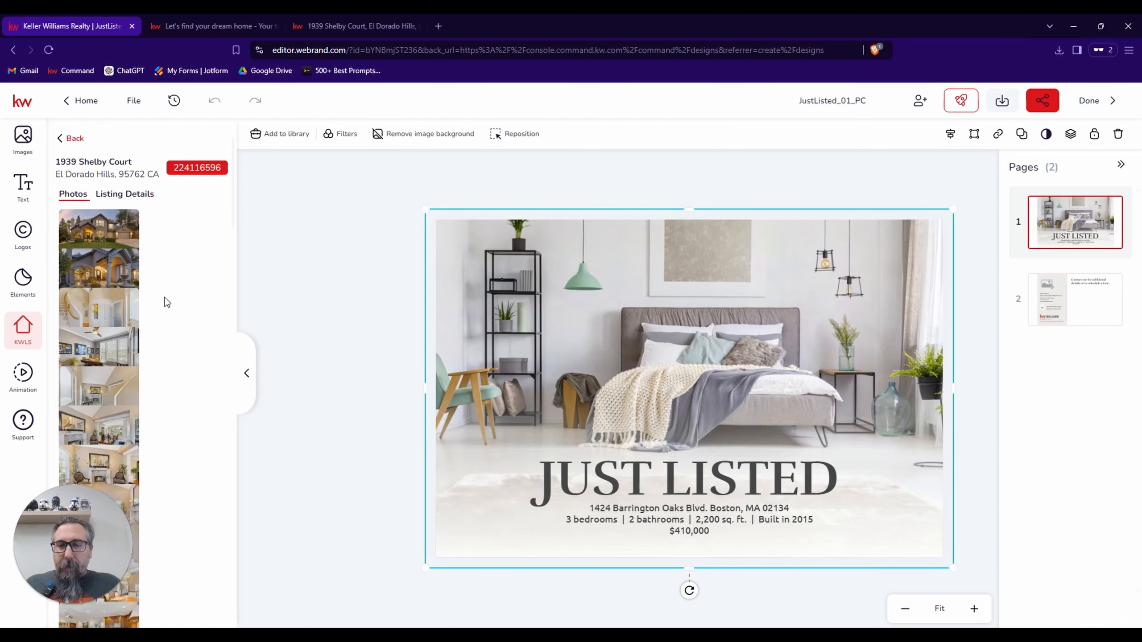
Replace the postcard's background image with the listing's straight-on bedroom photo showing the ceiling fan.
mouse_move(102, 343)
scroll(101, 344, down, 3)
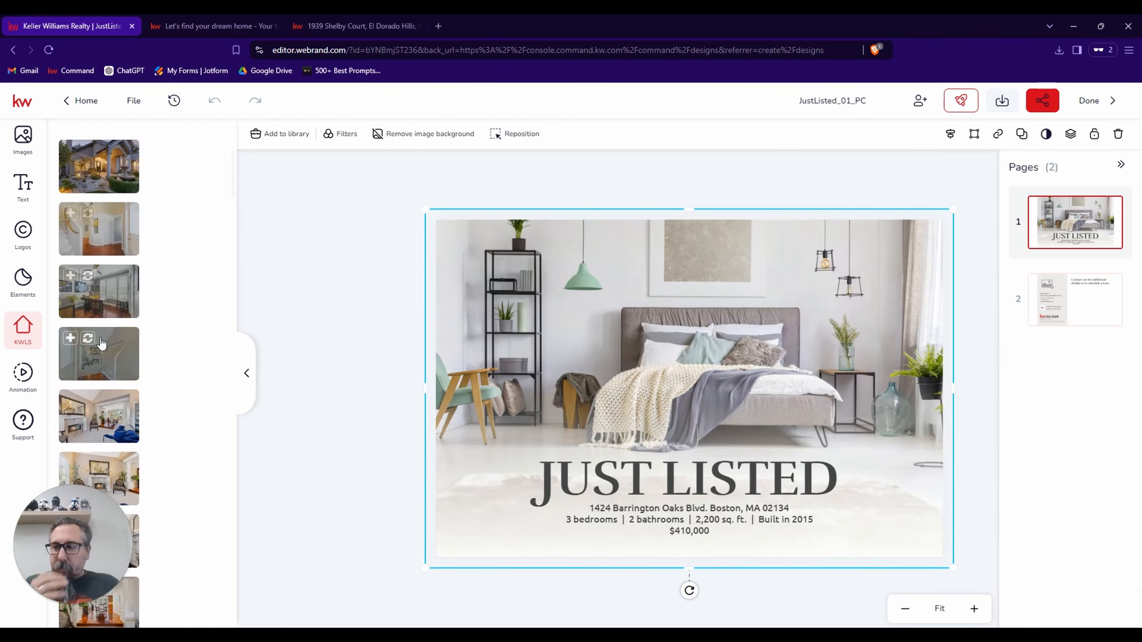
scroll(101, 343, down, 4)
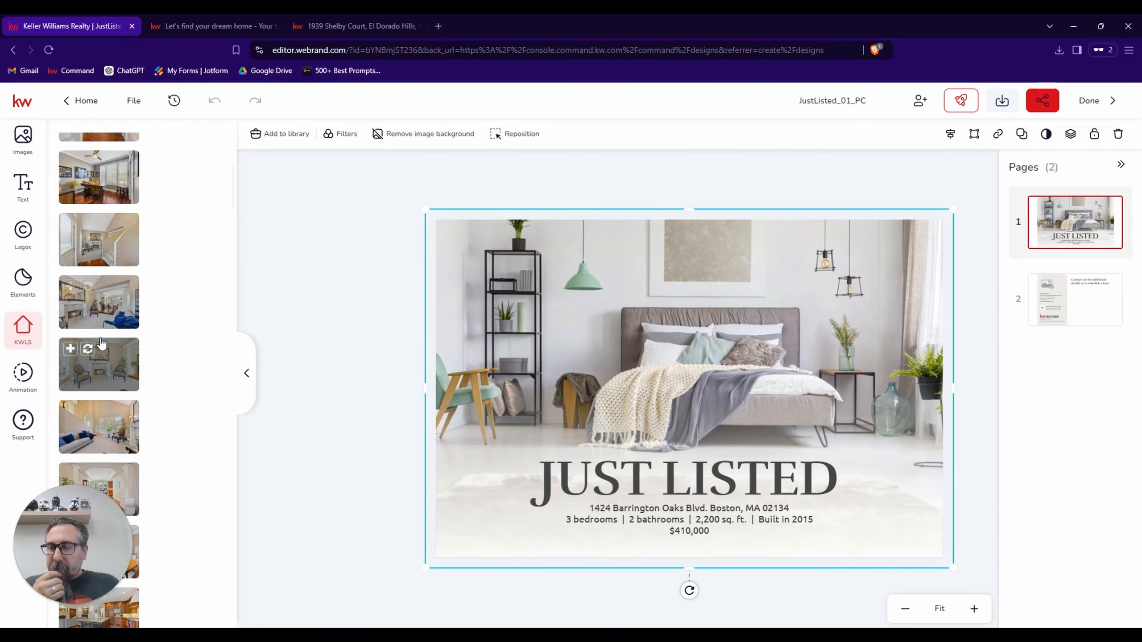
scroll(102, 343, down, 5)
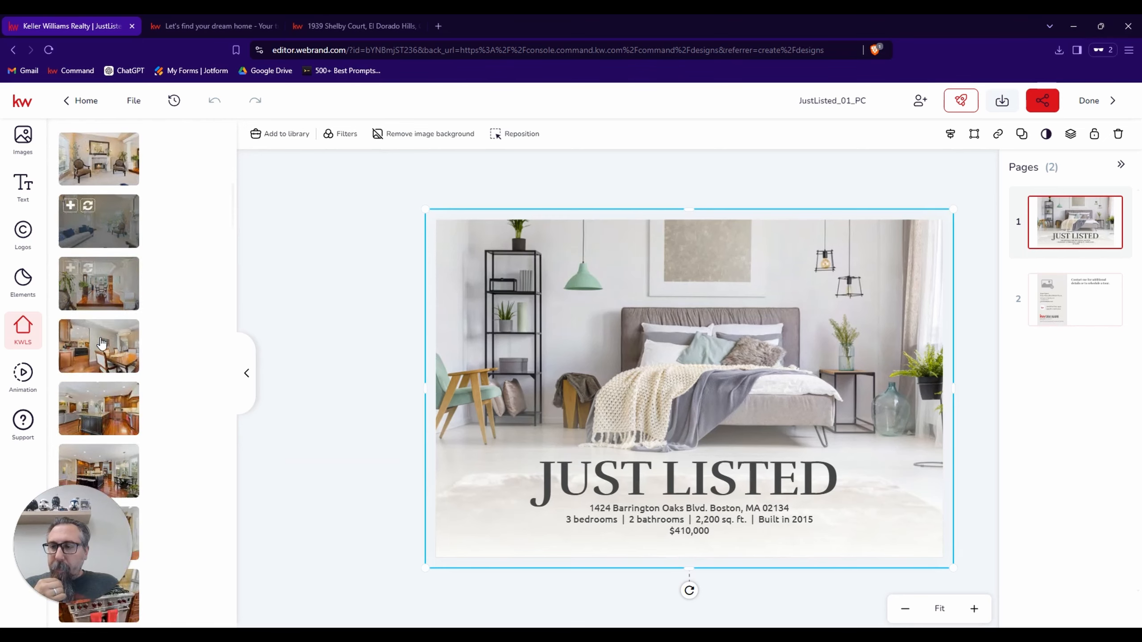
scroll(101, 341, down, 8)
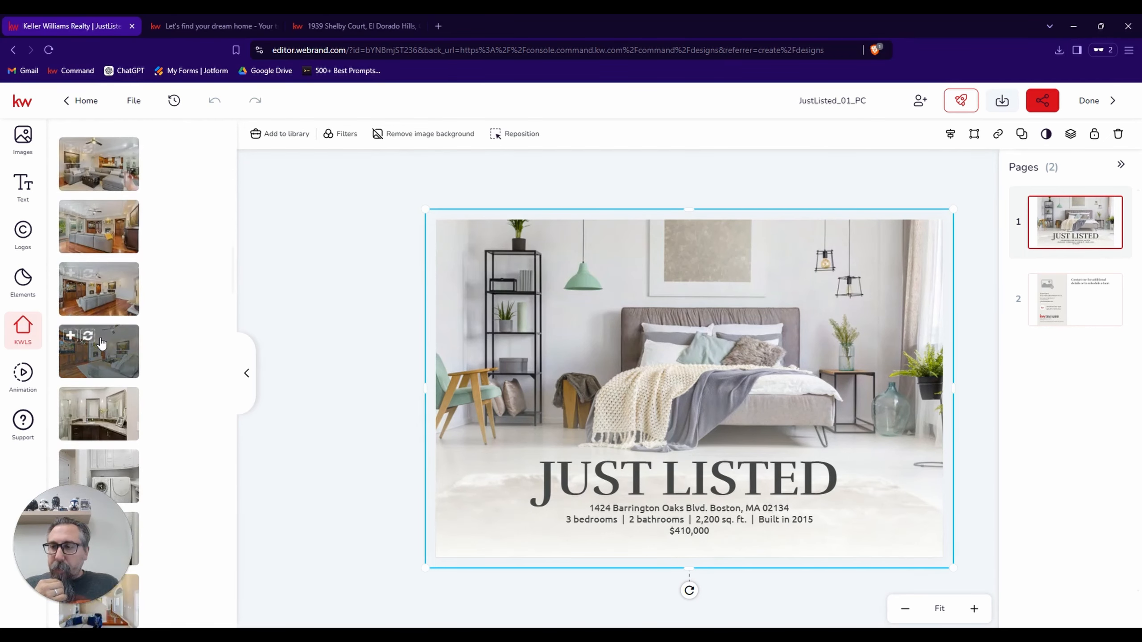
scroll(101, 342, down, 7)
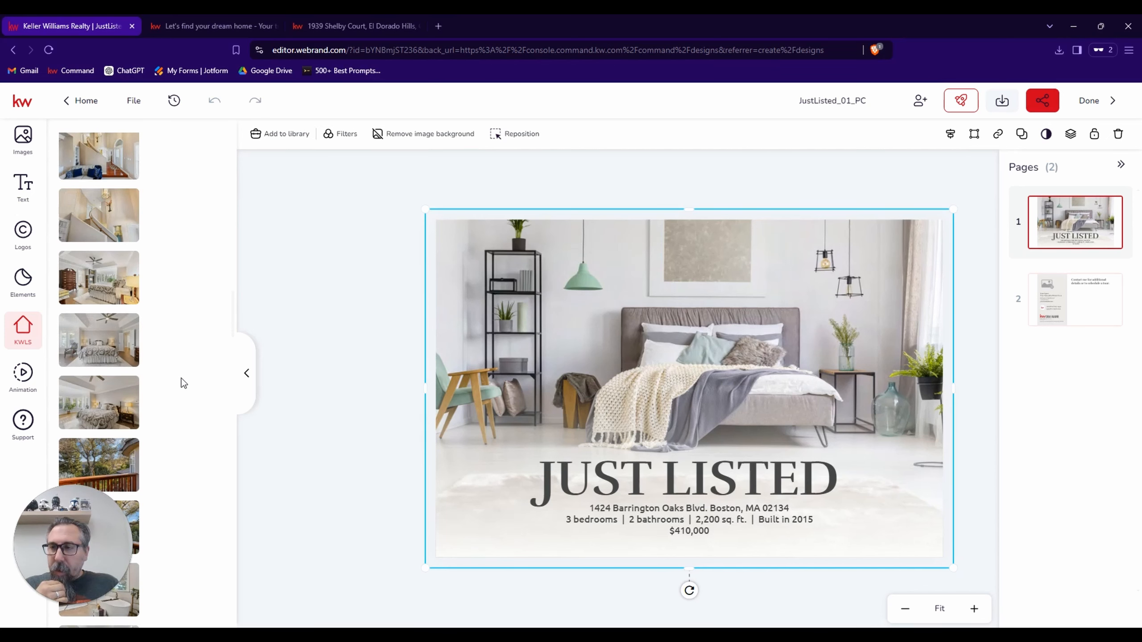
click(88, 324)
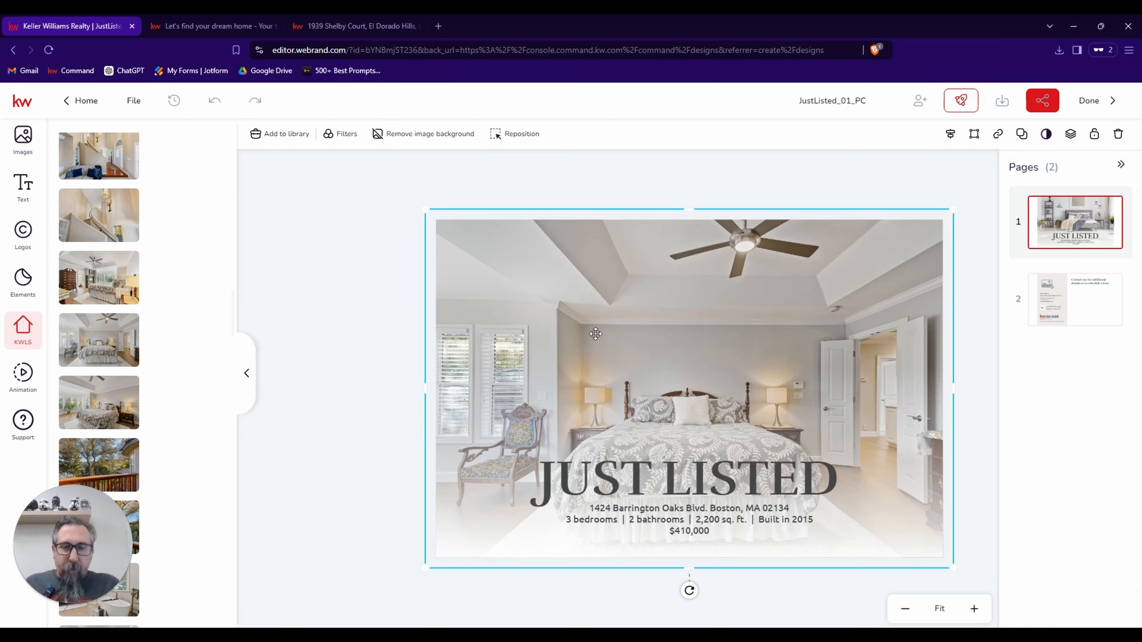
Reposition the bedroom photo slightly to the left within its frame and apply the change.
double_click(647, 344)
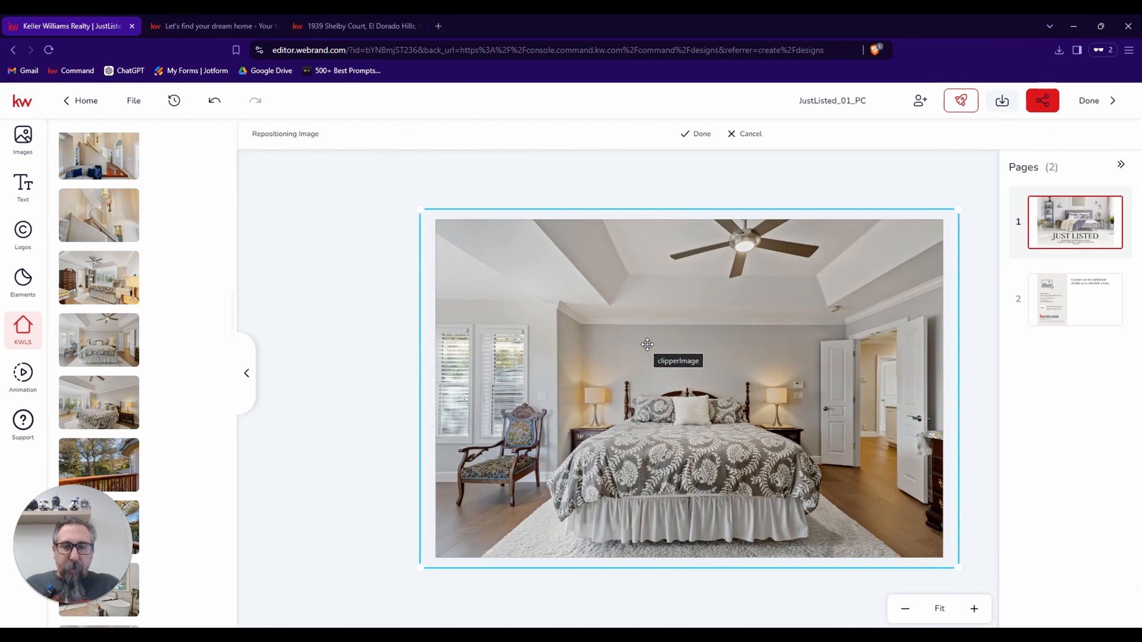
drag(679, 355, 562, 310)
click(301, 324)
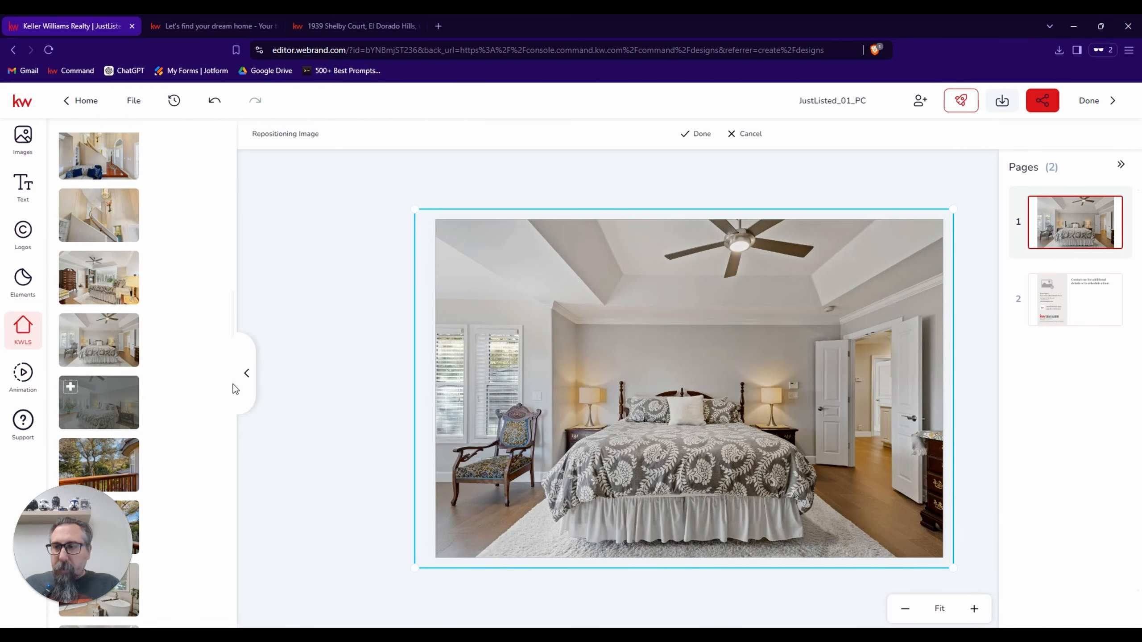
click(704, 386)
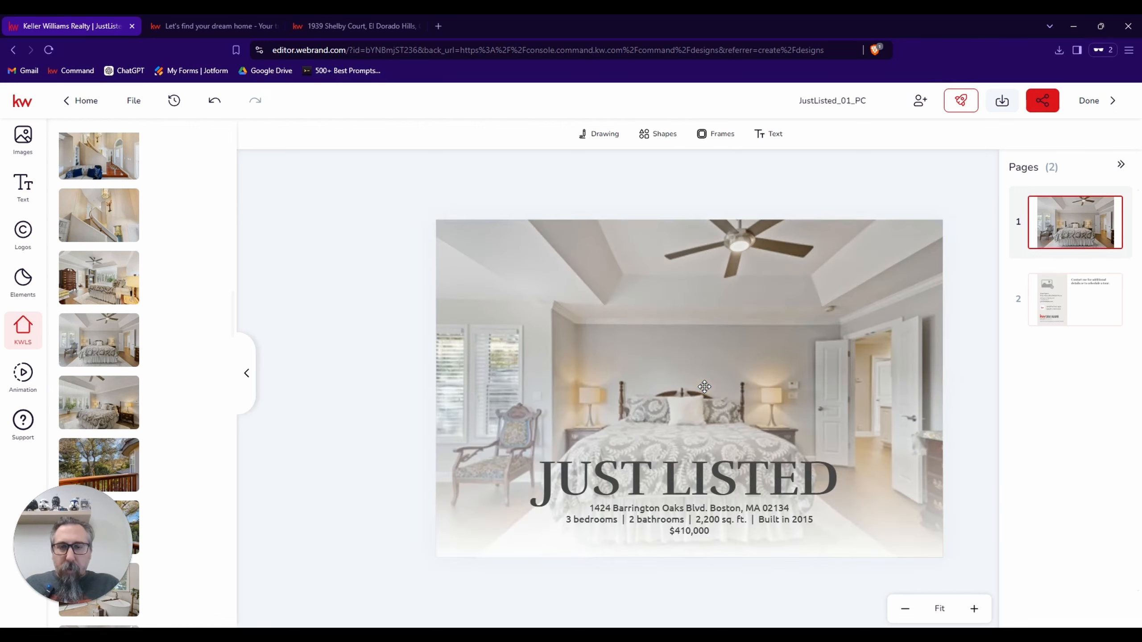
click(704, 387)
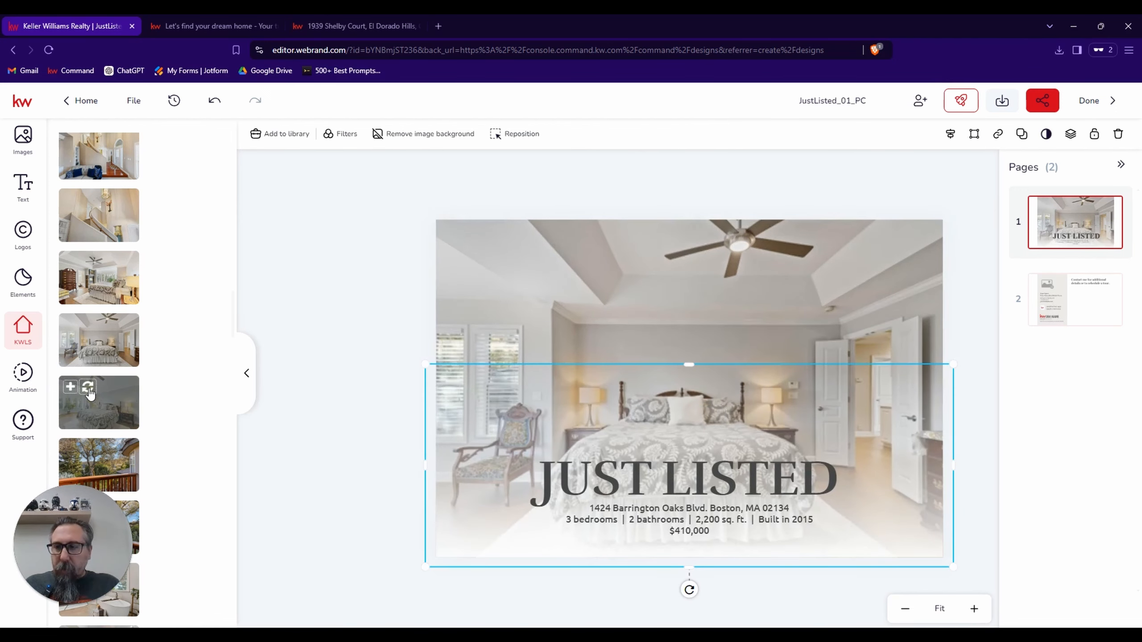
click(89, 389)
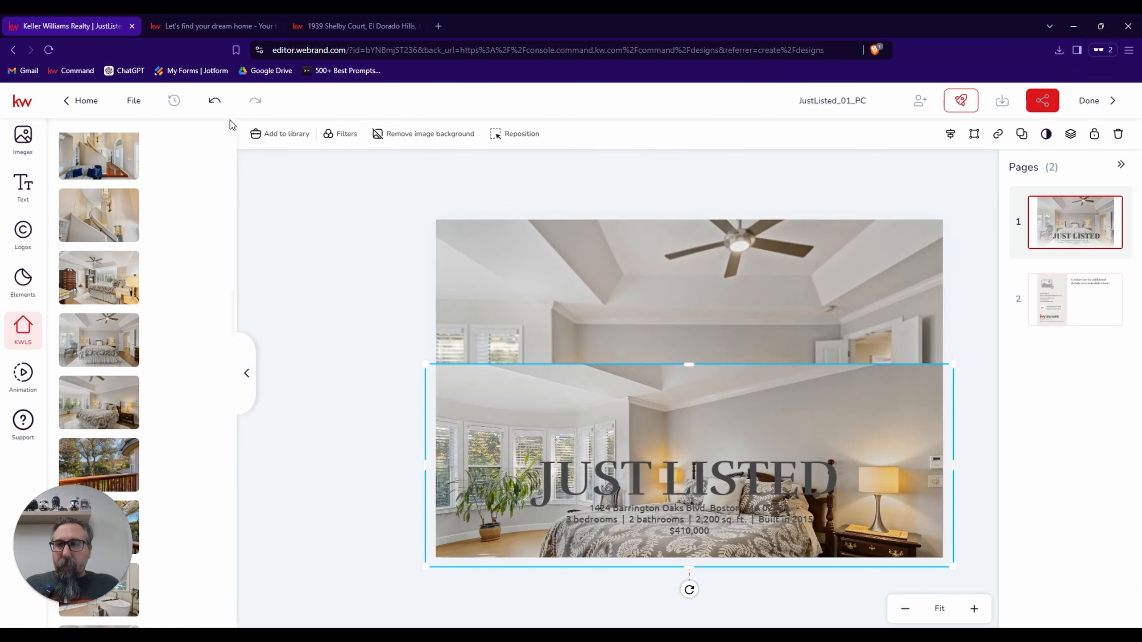
click(213, 101)
click(213, 102)
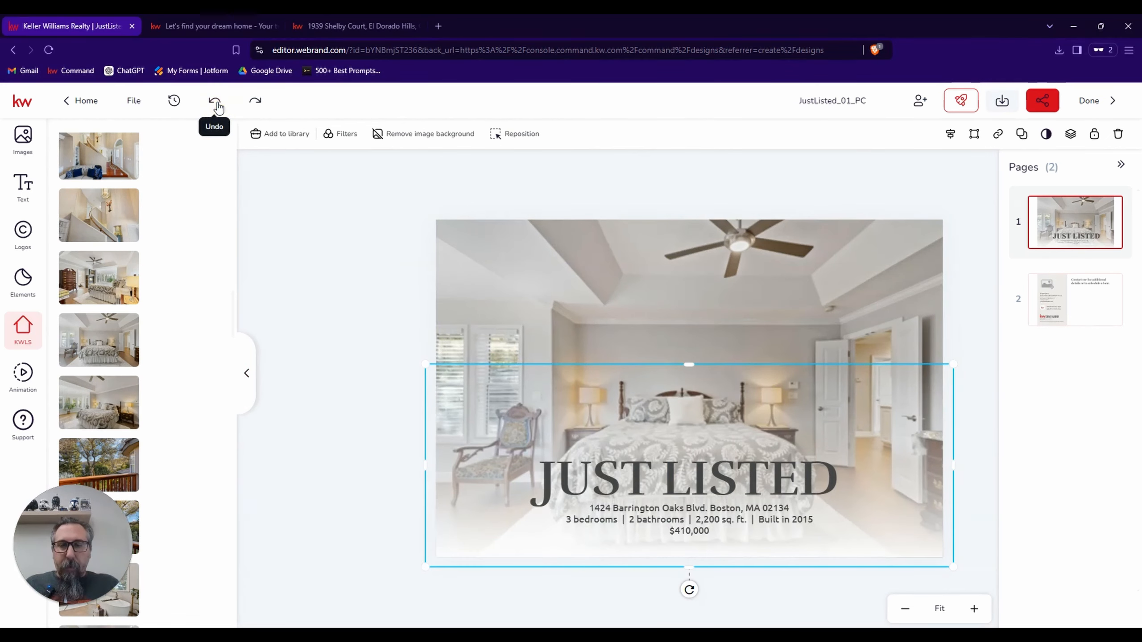
Replace the full background photo with the listing's angled bedroom photo showing the bay windows and plant, and browse the neighbouring photos.
click(668, 299)
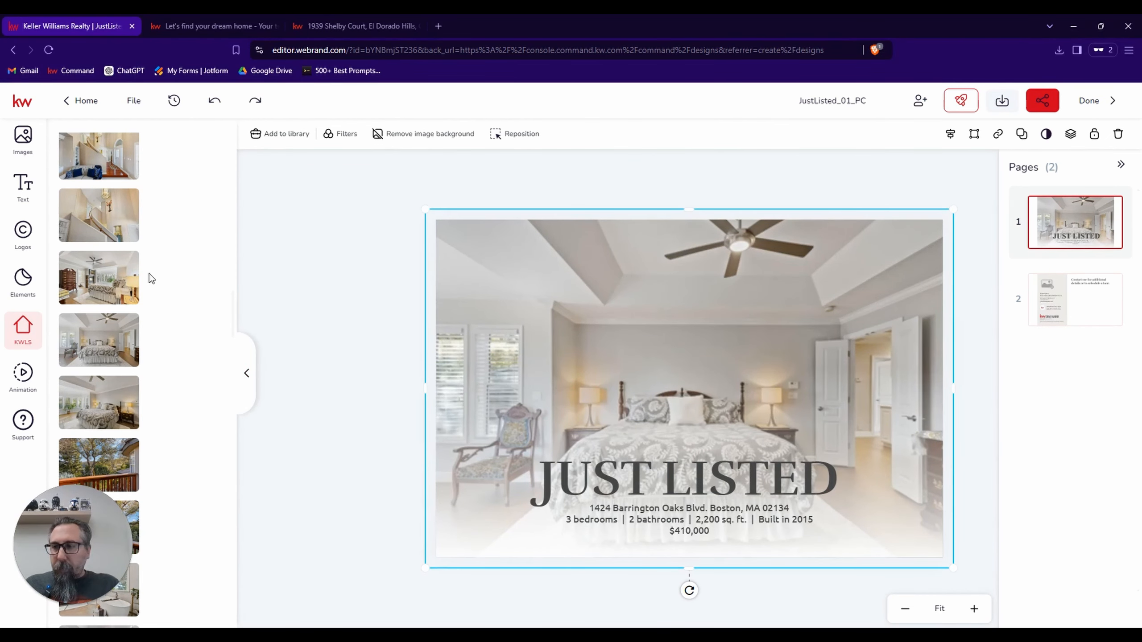
mouse_move(122, 341)
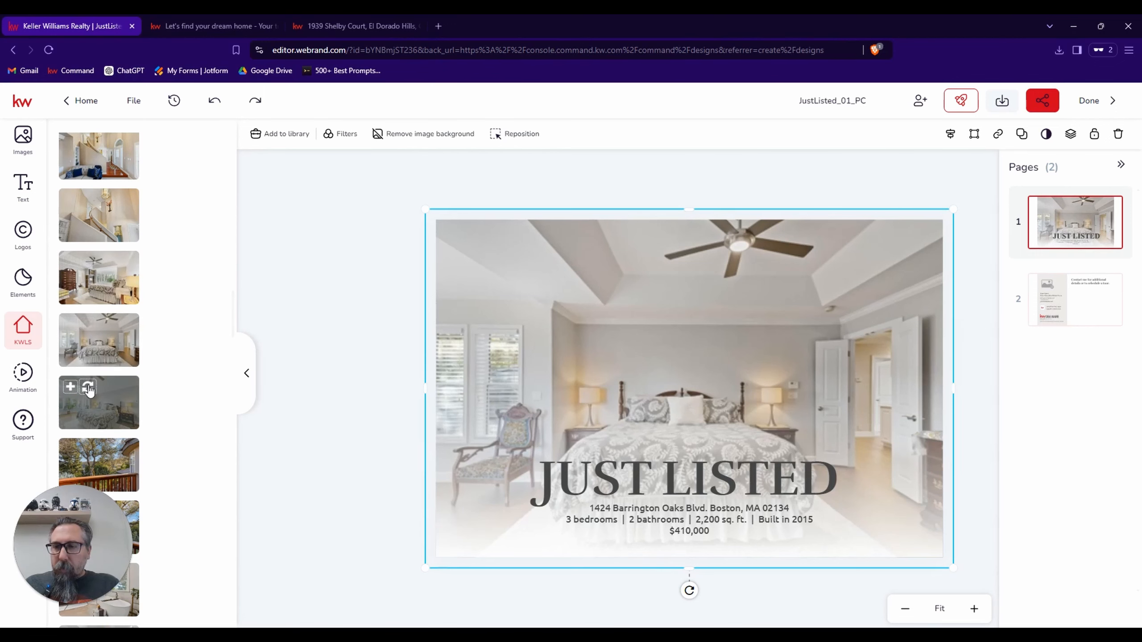
click(88, 388)
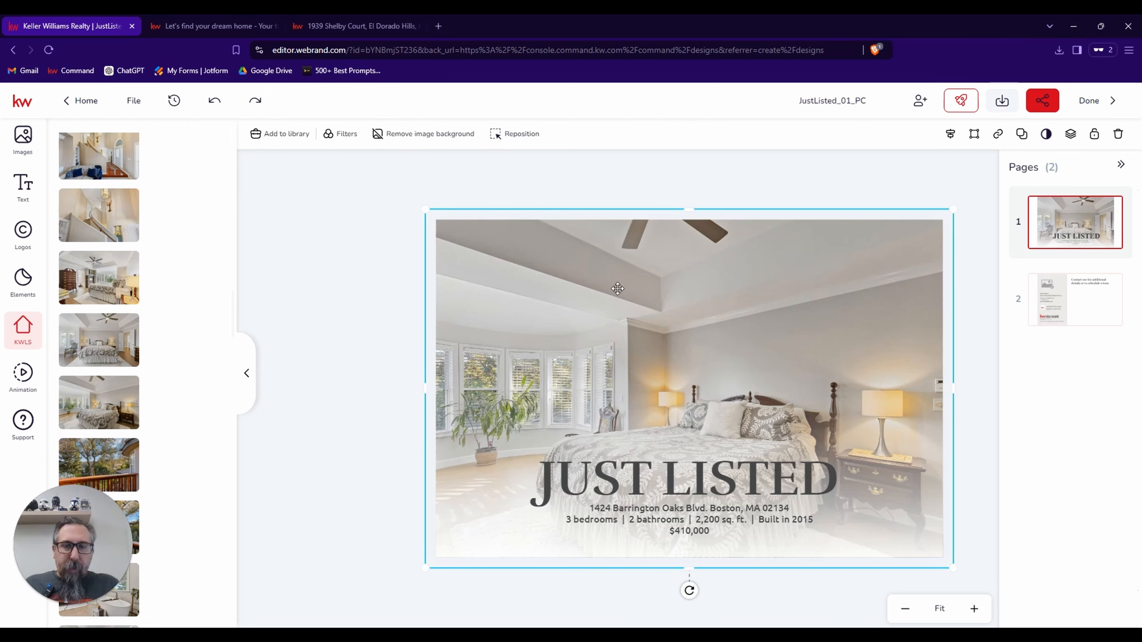
mouse_move(86, 318)
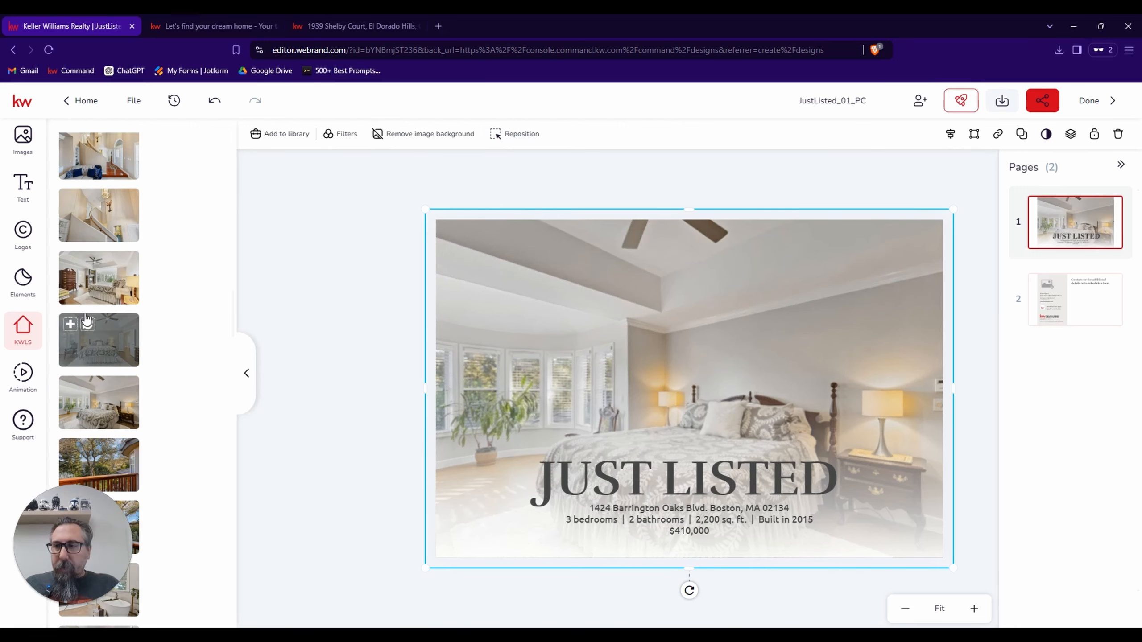
scroll(112, 323, down, 3)
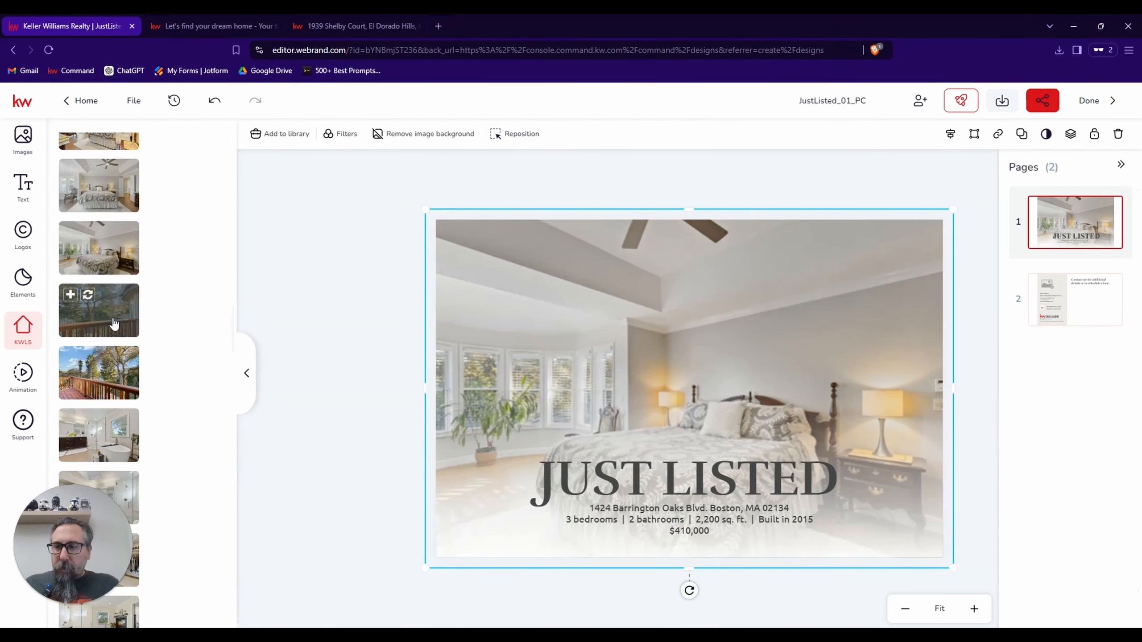
scroll(114, 322, up, 4)
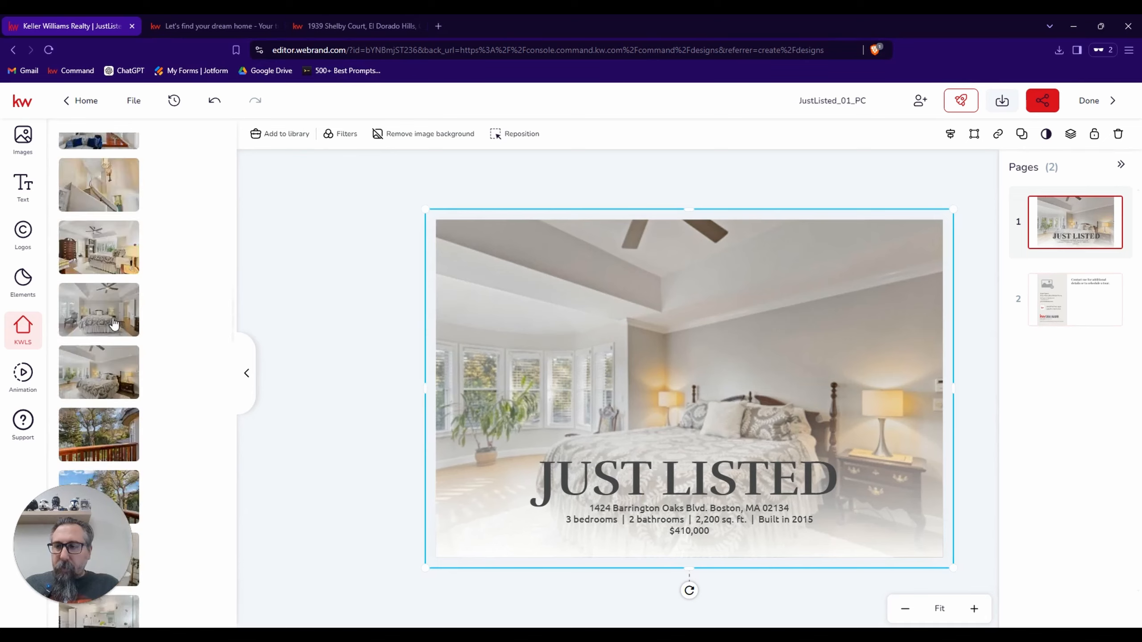
Replace the postcard's background image with the listing's first photo, the front exterior of the house at dusk.
scroll(114, 323, up, 6)
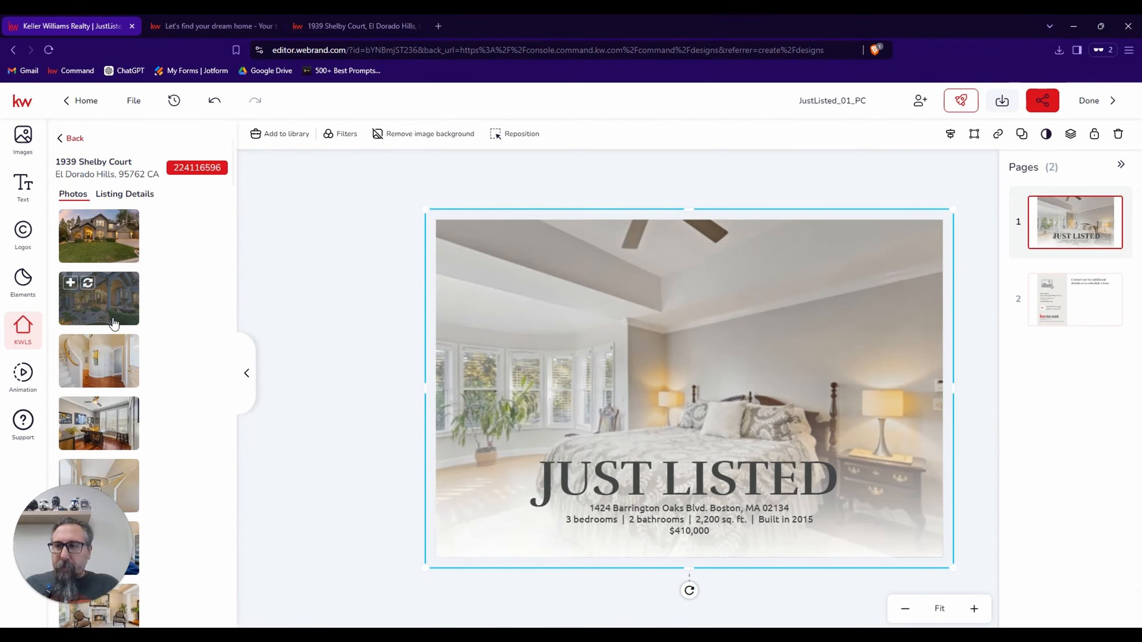
click(89, 222)
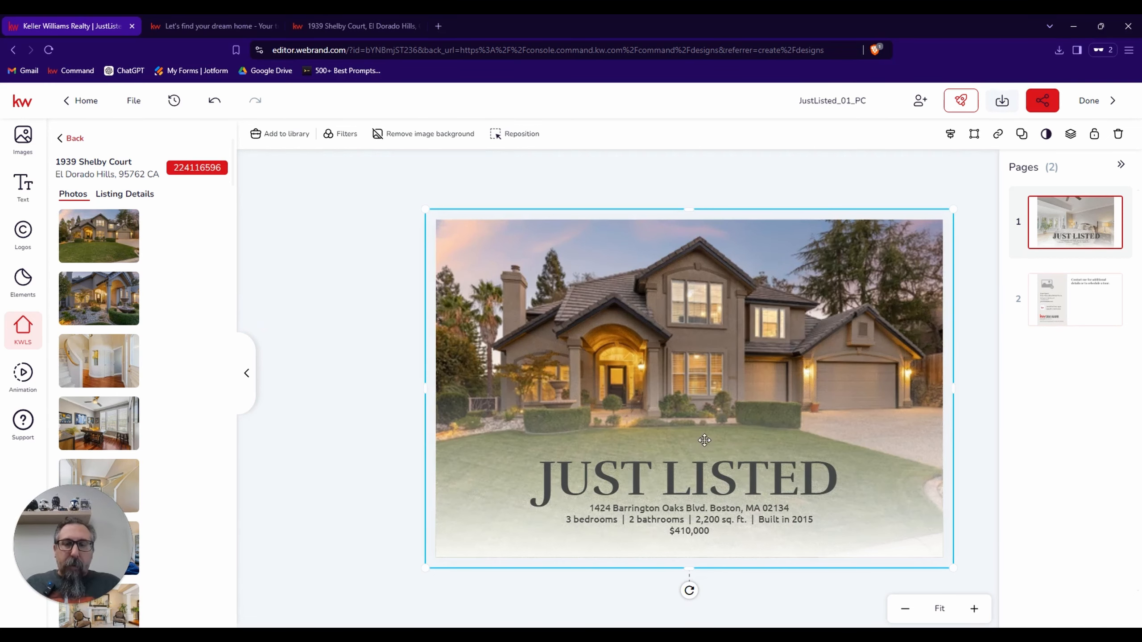
click(710, 468)
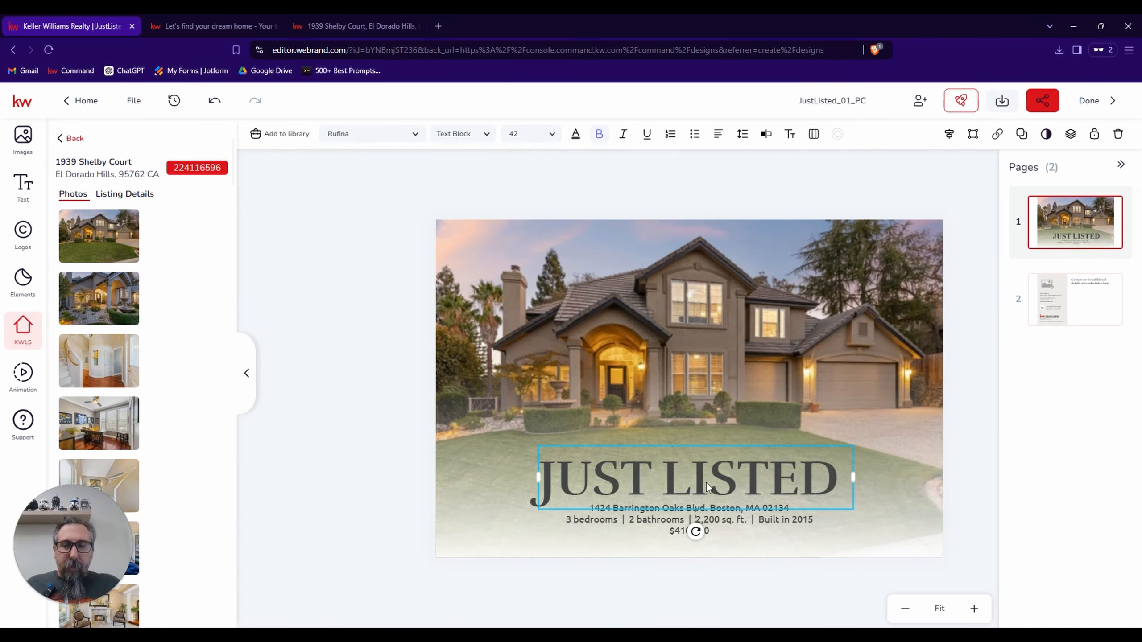
Replace the placeholder address line under the headline with the Property Address from the listing's details.
click(694, 506)
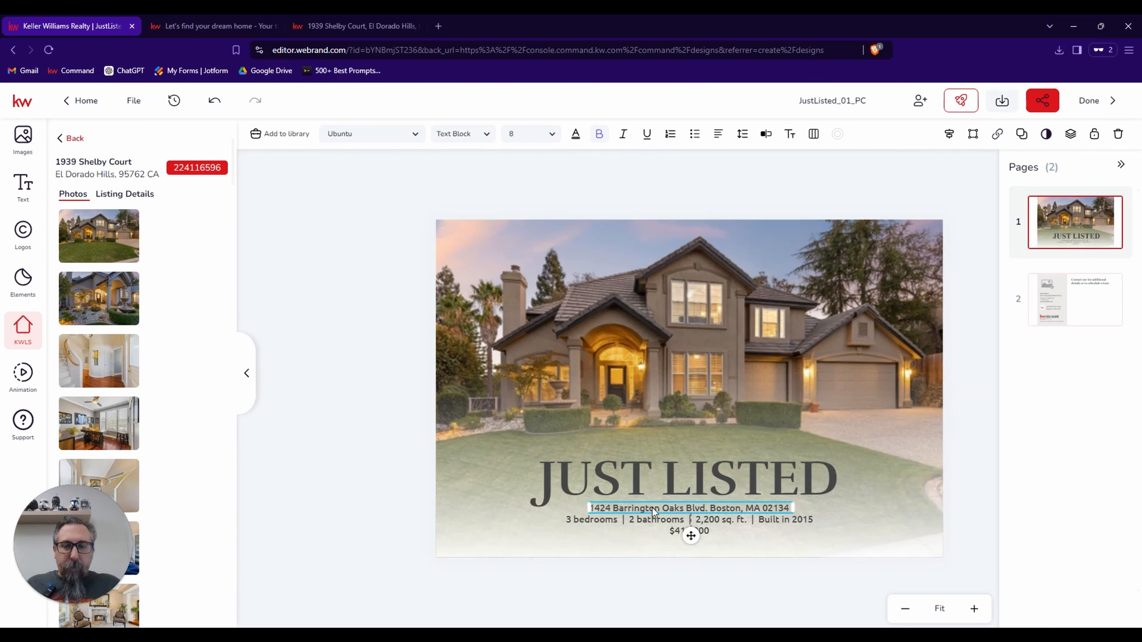
click(140, 195)
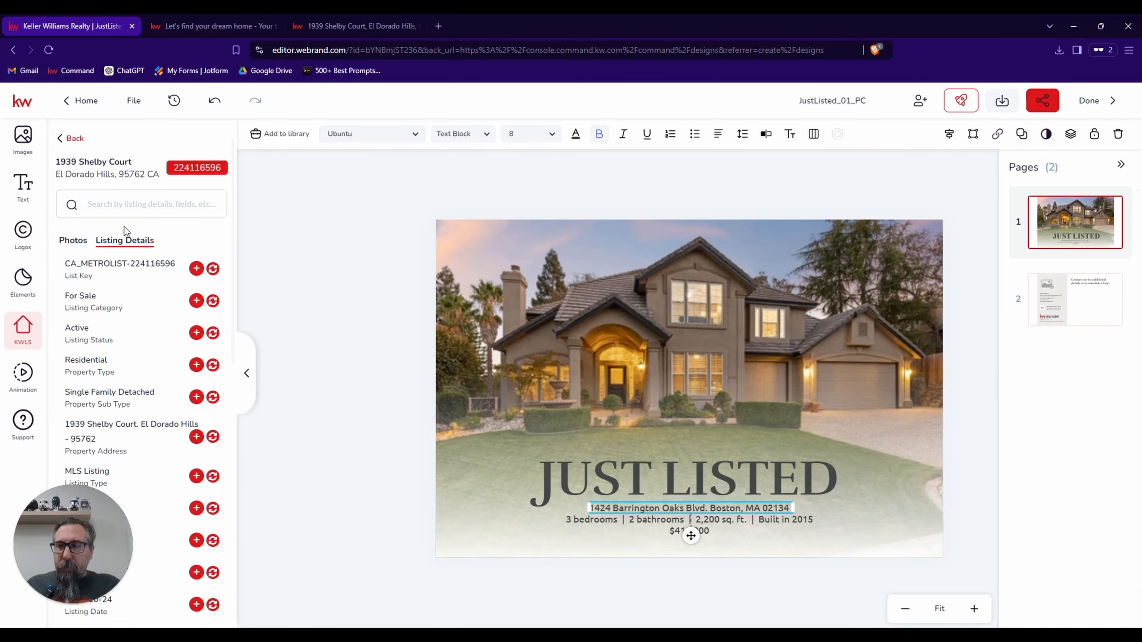
click(213, 437)
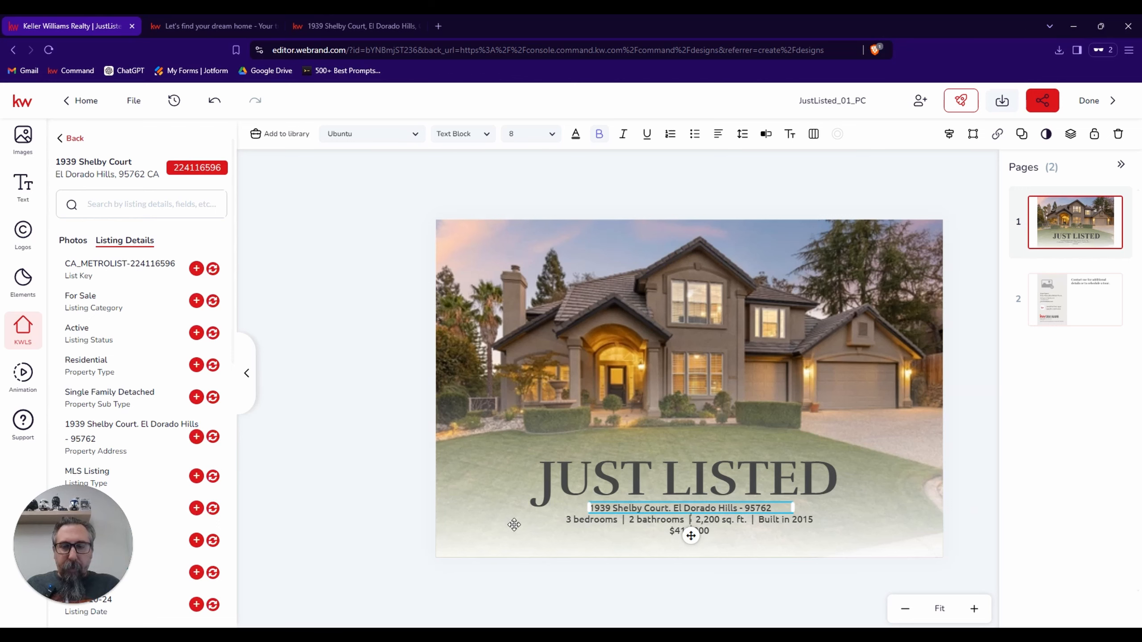
Edit the property details line on the postcard front to read 5 bedrooms and 3 bathrooms.
click(584, 524)
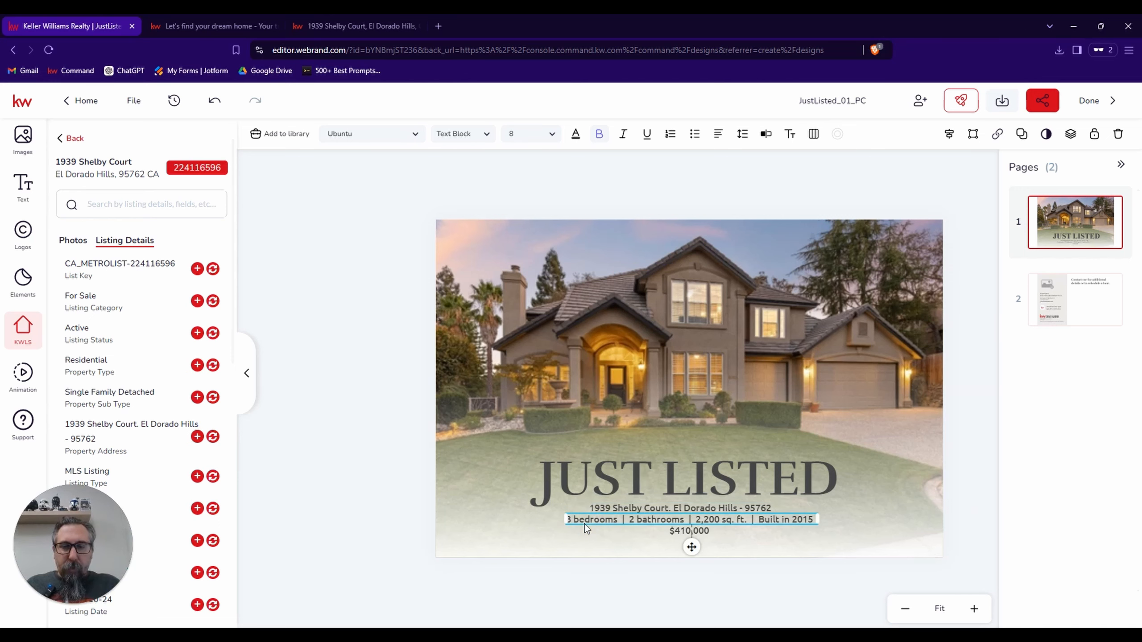
click(765, 134)
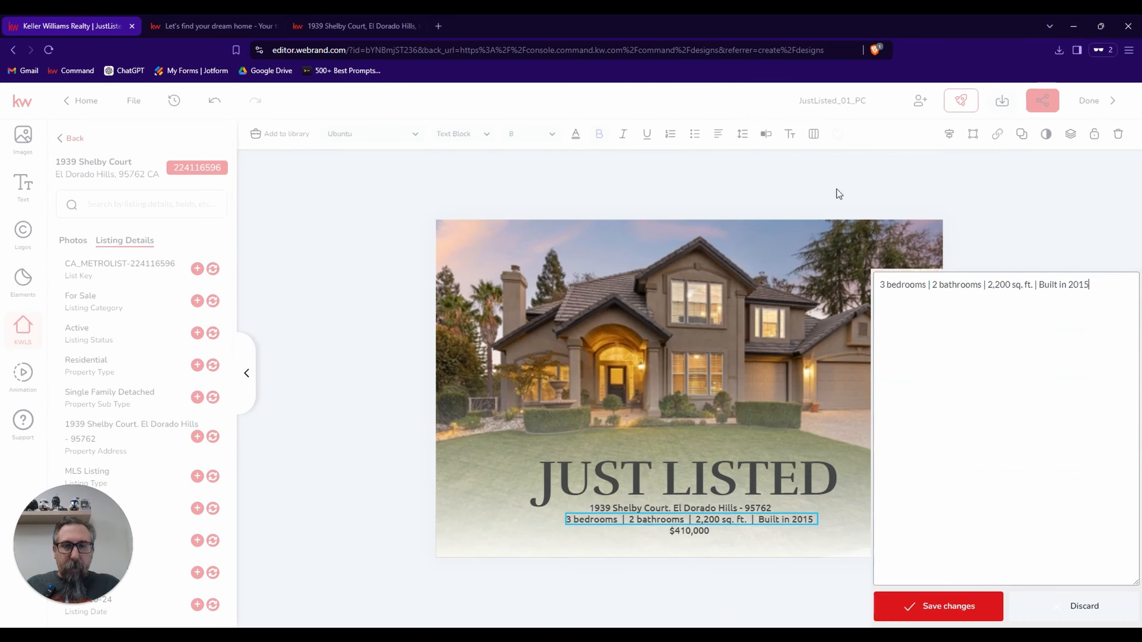
click(885, 134)
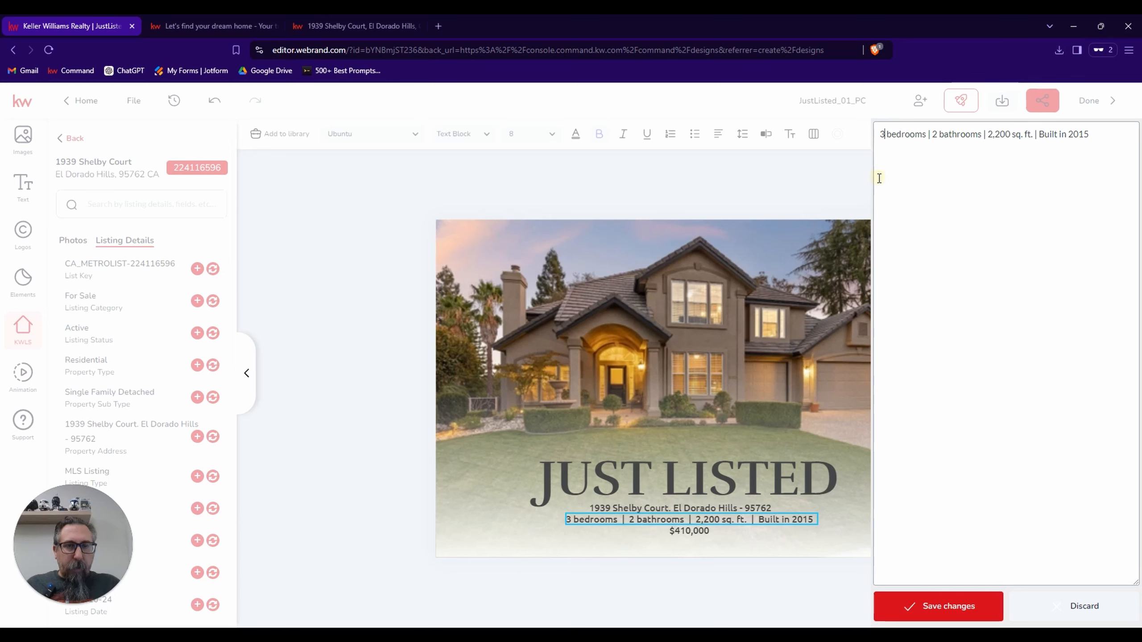
key(BackSpace)
text(5)
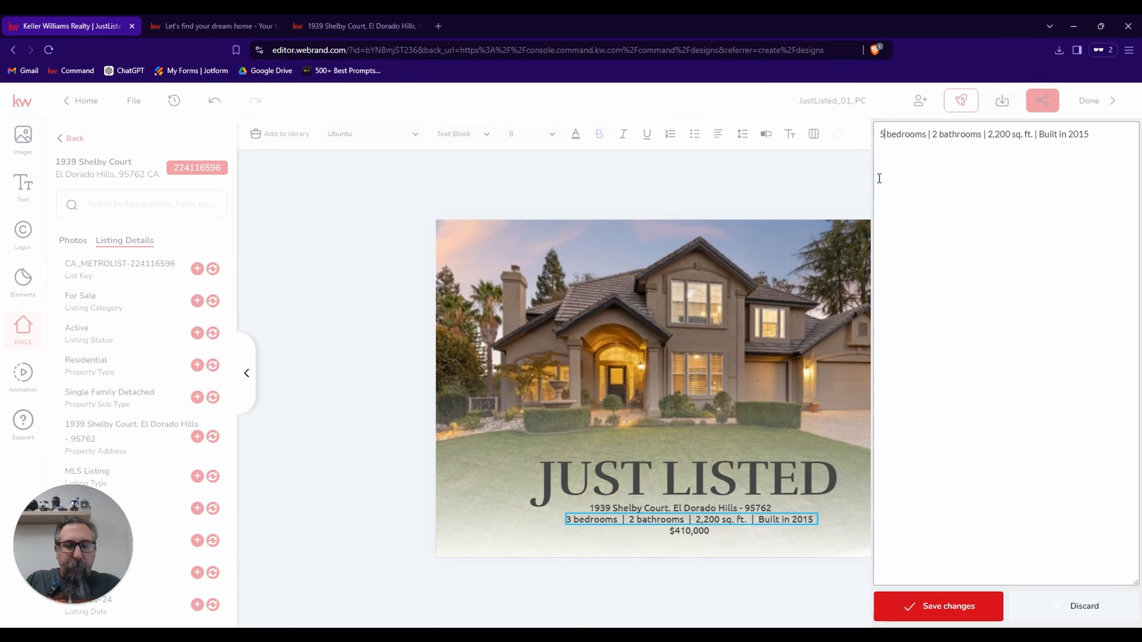
click(936, 134)
key(BackSpace)
text(3)
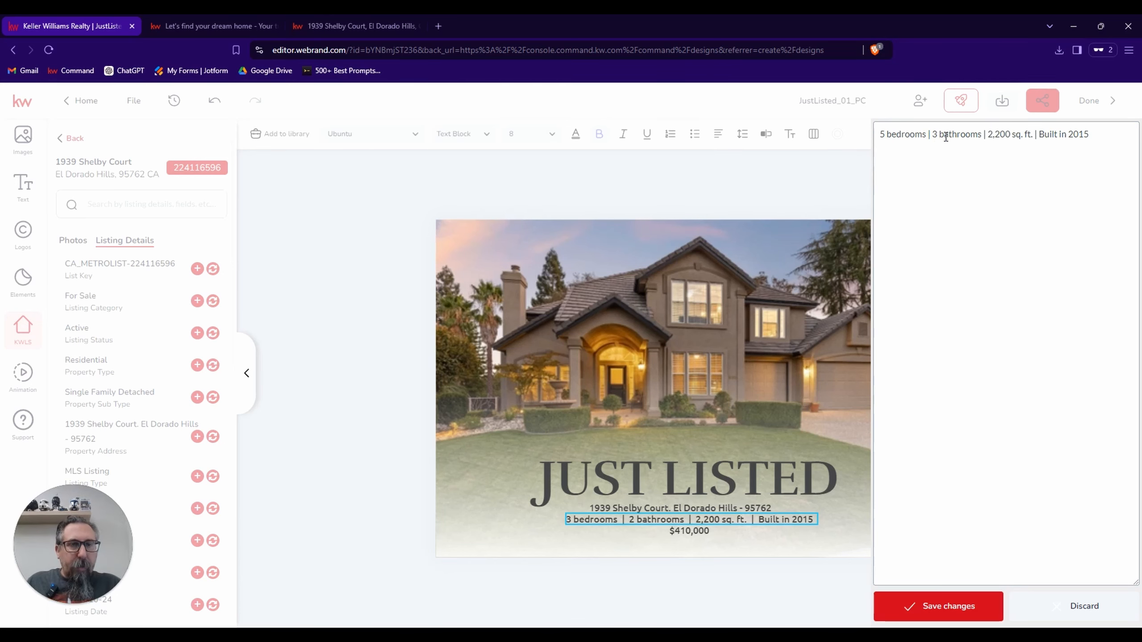
Set the square footage in the details line to 2,7860 sq. ft. and save the text changes.
click(1011, 134)
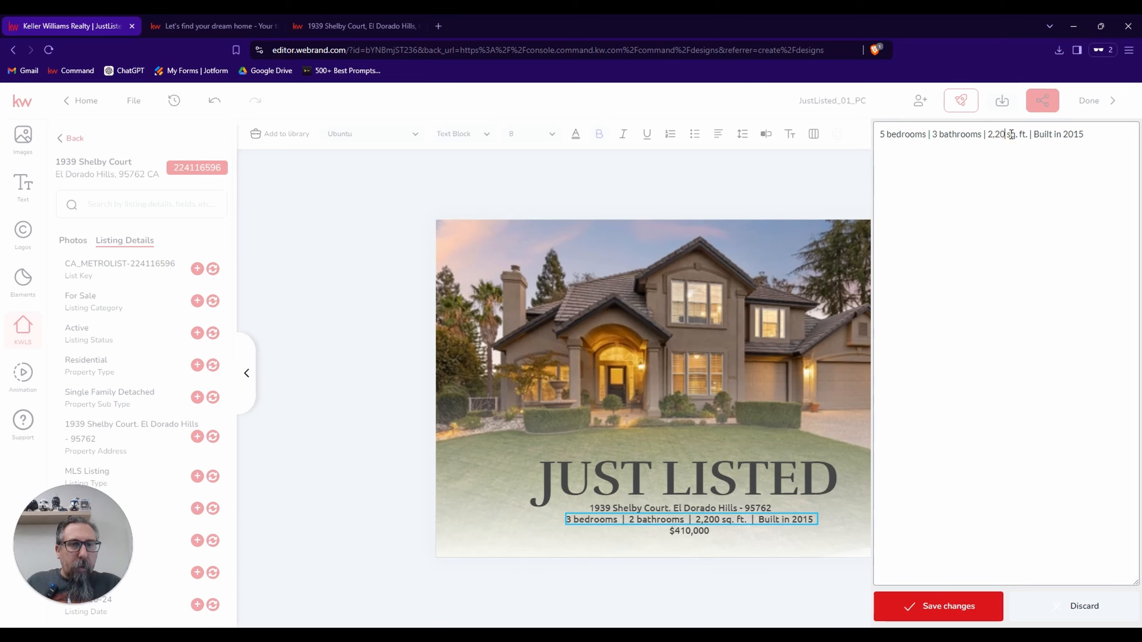
key(BackSpace)
key(BackSpace)
key(BackSpace)
text(78)
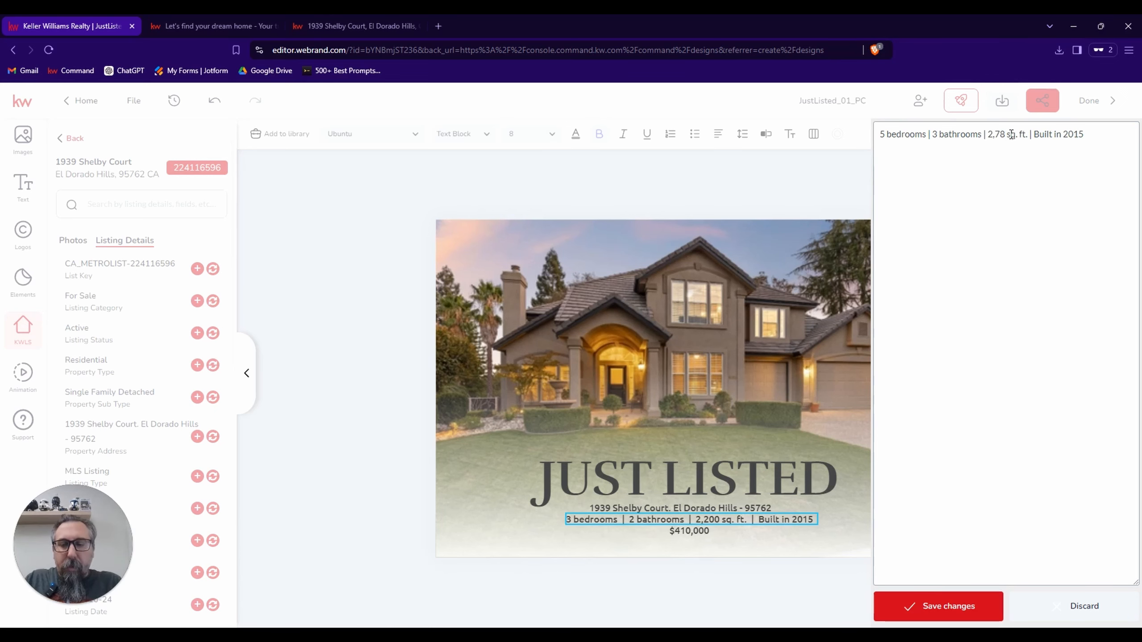
text(60)
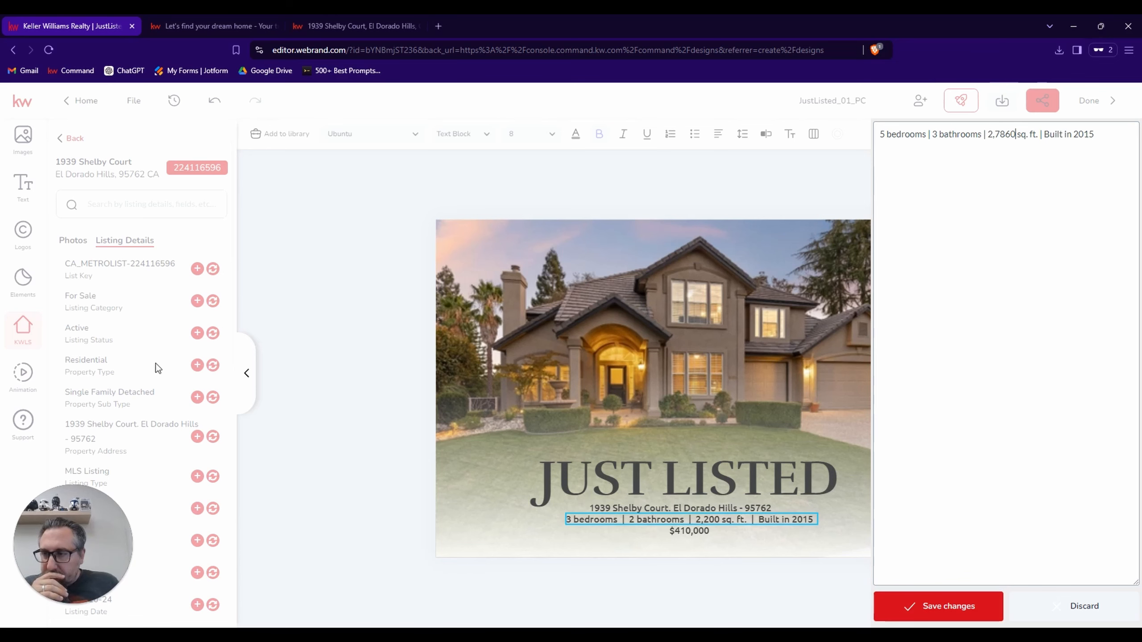
click(892, 606)
Look up the listing's year built, set the details line to "Built in 1995", and widen its text box to fit one line.
scroll(131, 368, down, 4)
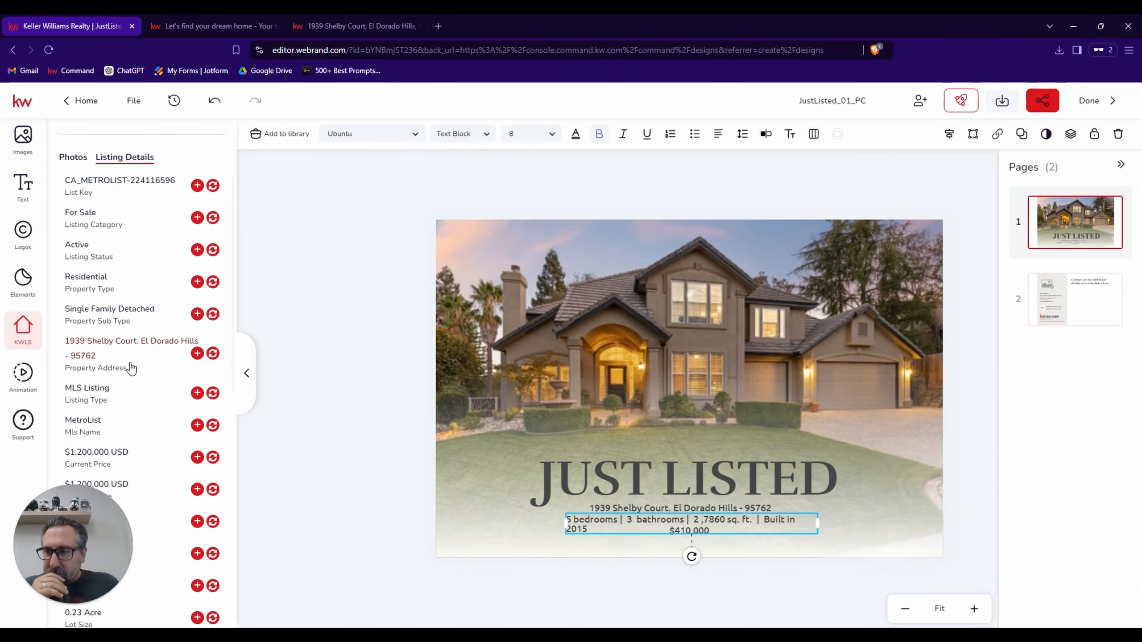
scroll(131, 366, down, 2)
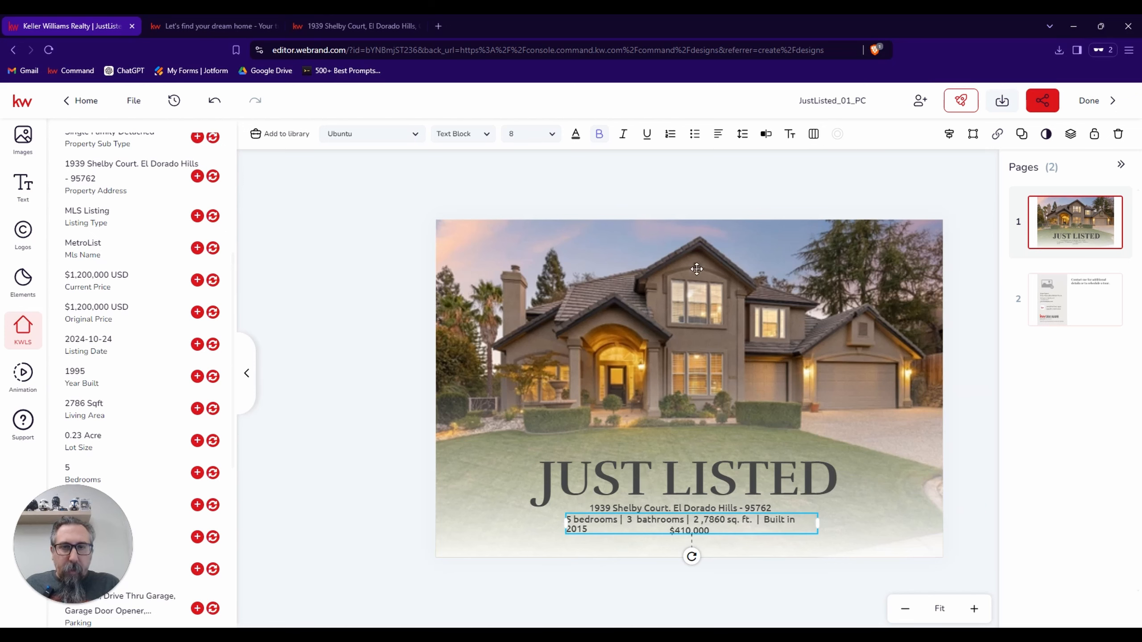
click(765, 134)
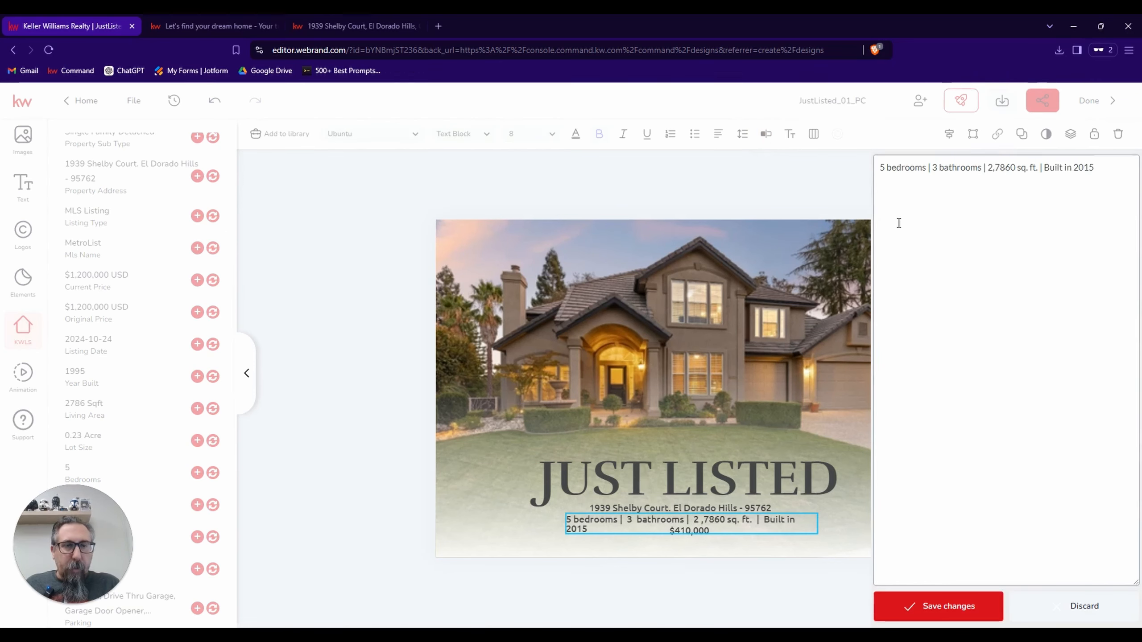
click(1016, 168)
click(1101, 138)
key(BackSpace)
key(BackSpace)
key(BackSpace)
key(BackSpace)
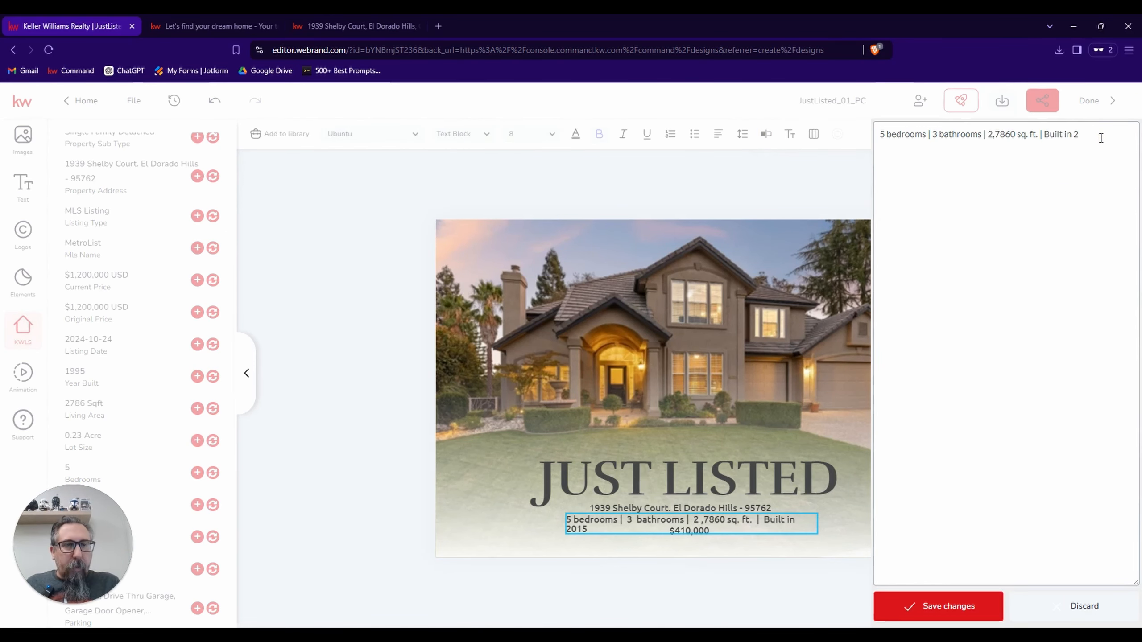
text(11)
text(95)
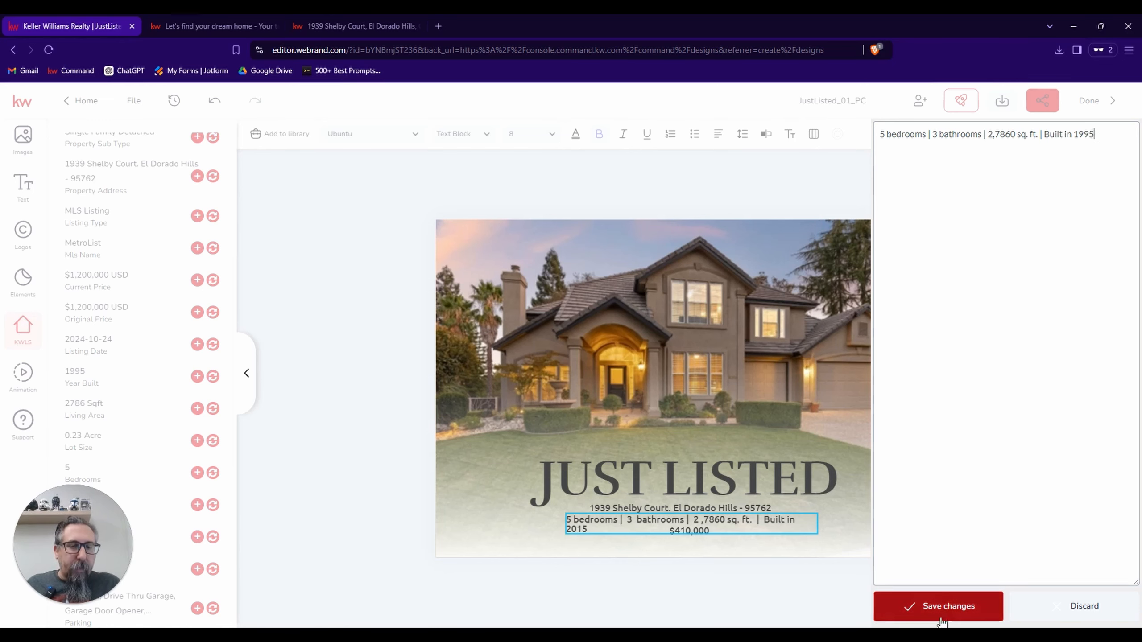
click(938, 607)
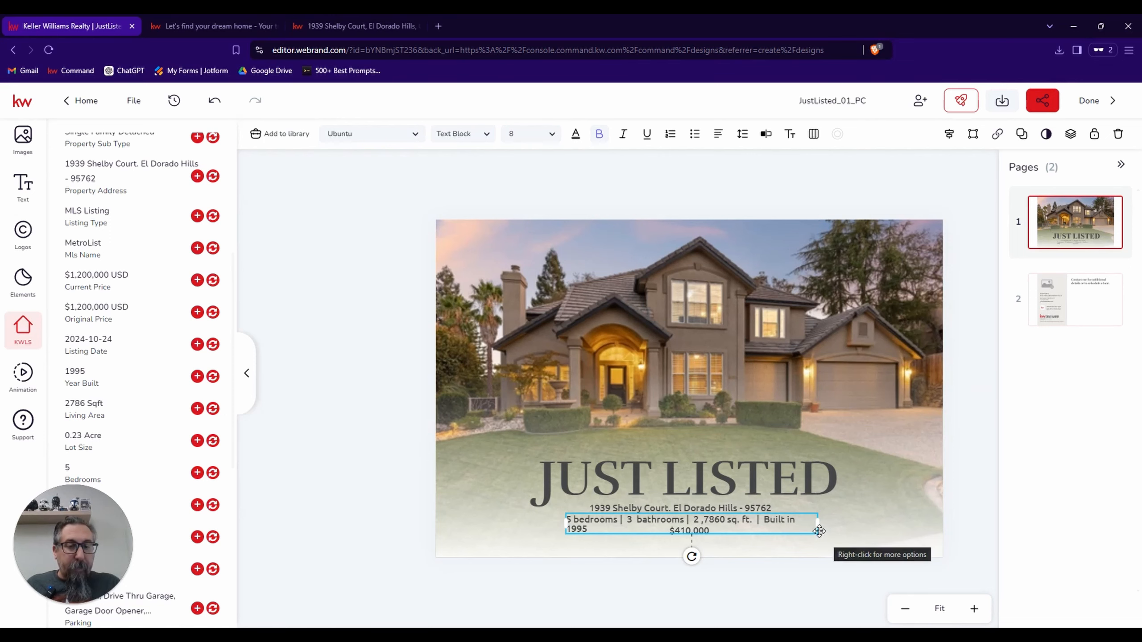
drag(817, 523, 823, 525)
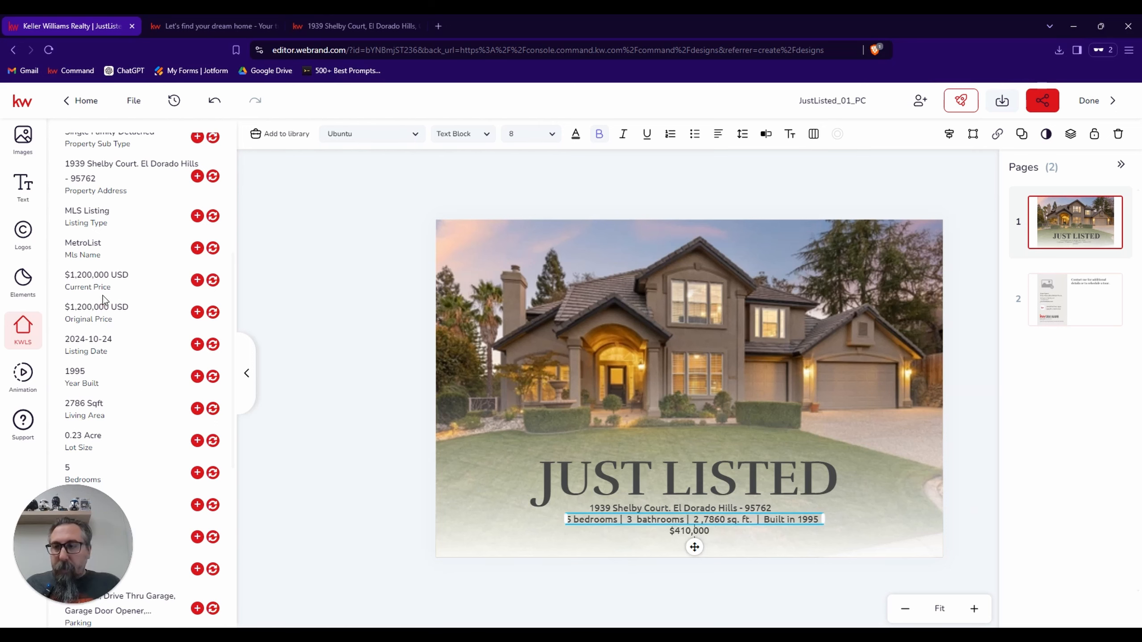
Replace the price with the listing's current price, trimmed to $1,200,000 without USD, and widen its text box to fit one line.
click(679, 535)
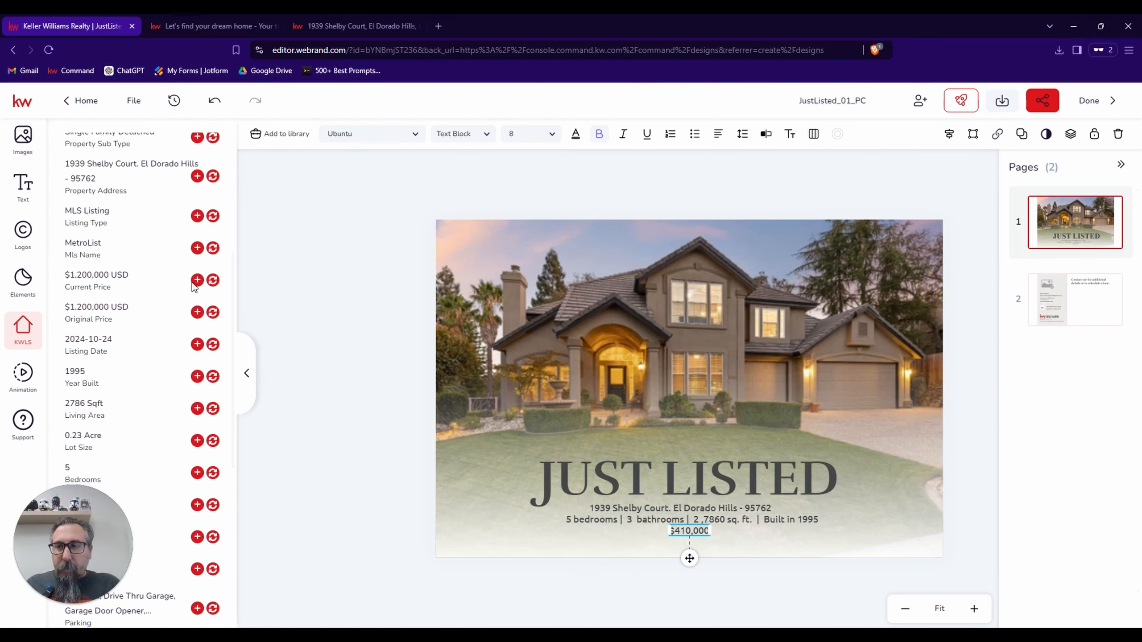
click(213, 281)
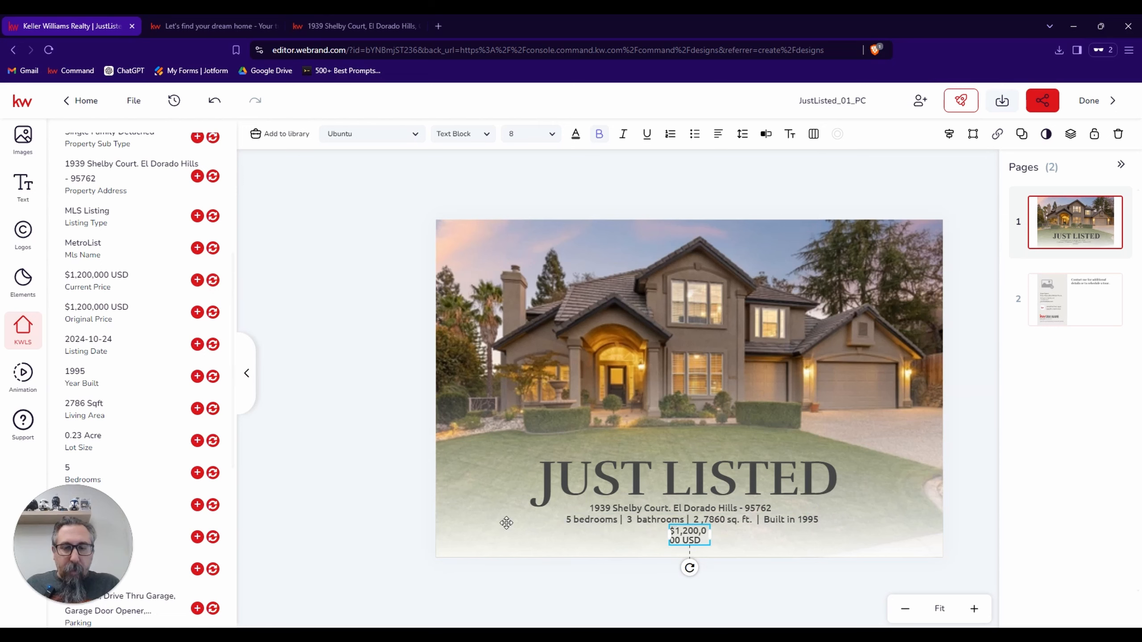
double_click(688, 539)
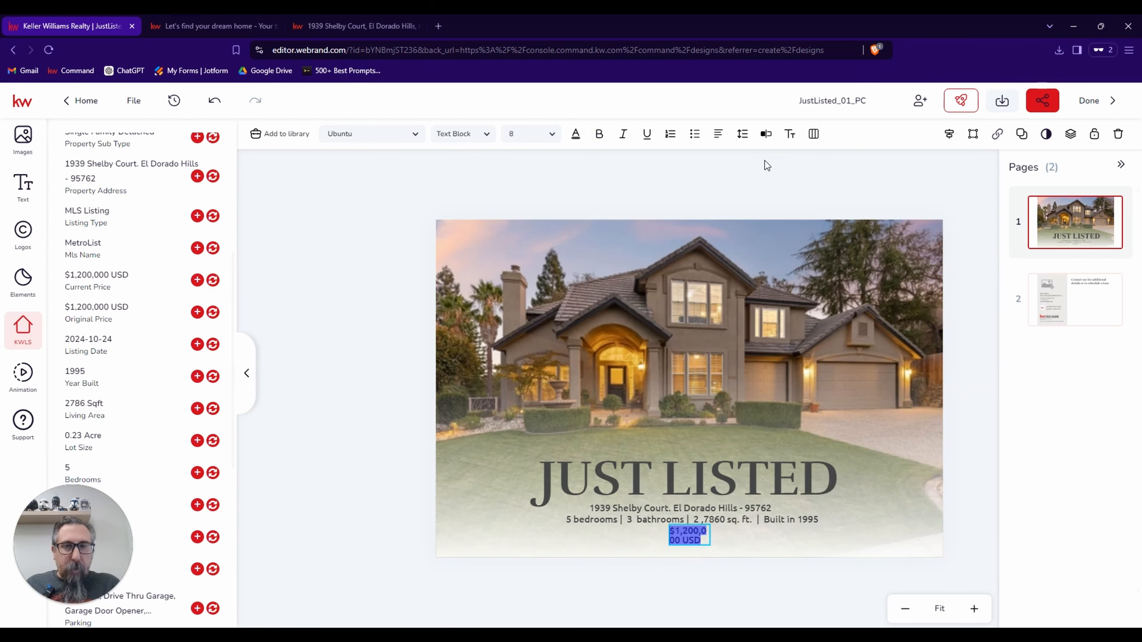
click(766, 134)
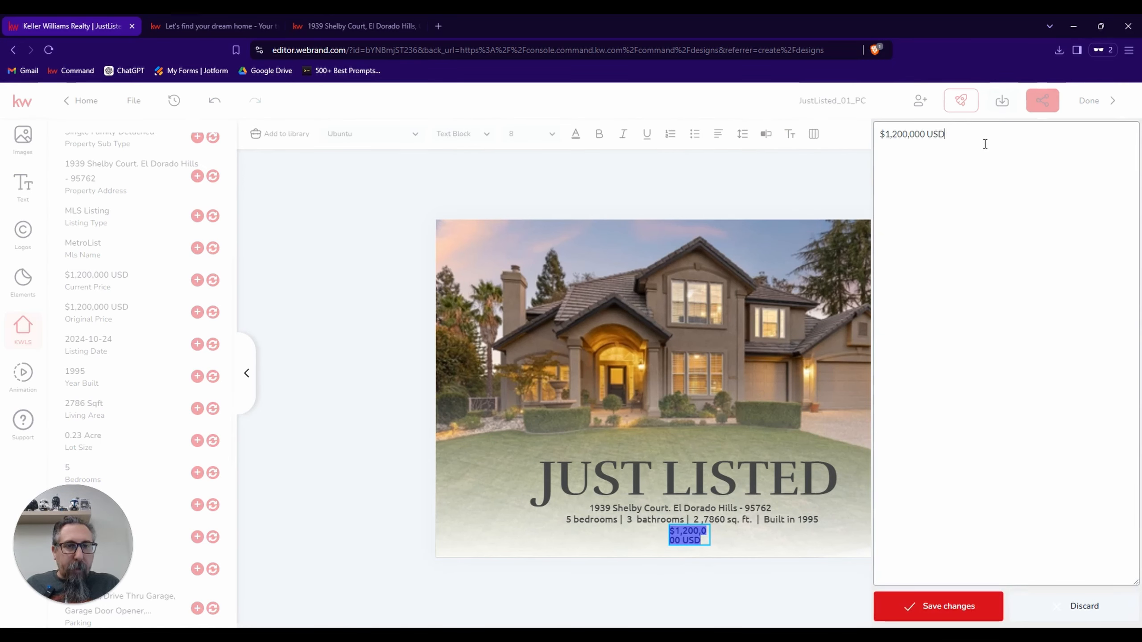
click(984, 143)
key(BackSpace)
key(BackSpace)
key(BackSpace)
key(BackSpace)
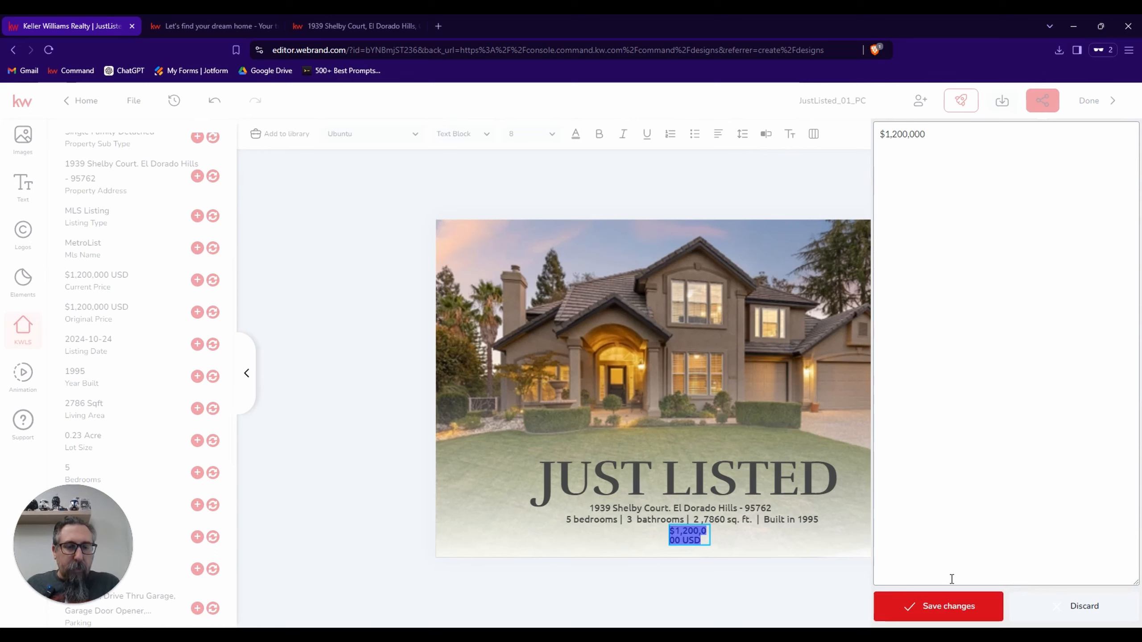
click(947, 618)
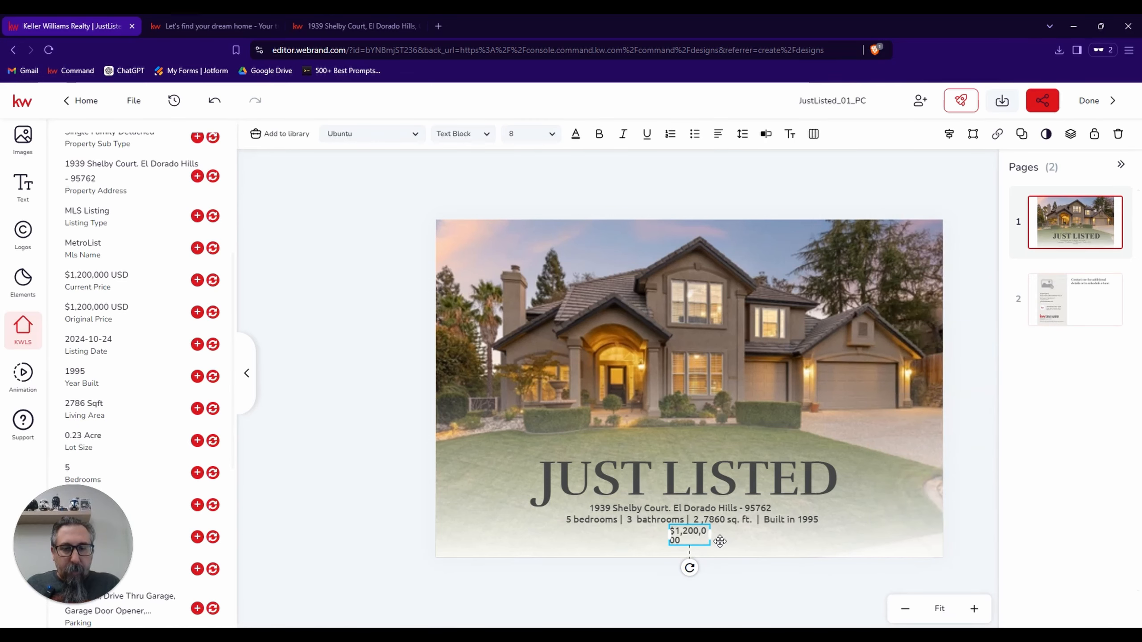
drag(711, 536, 717, 536)
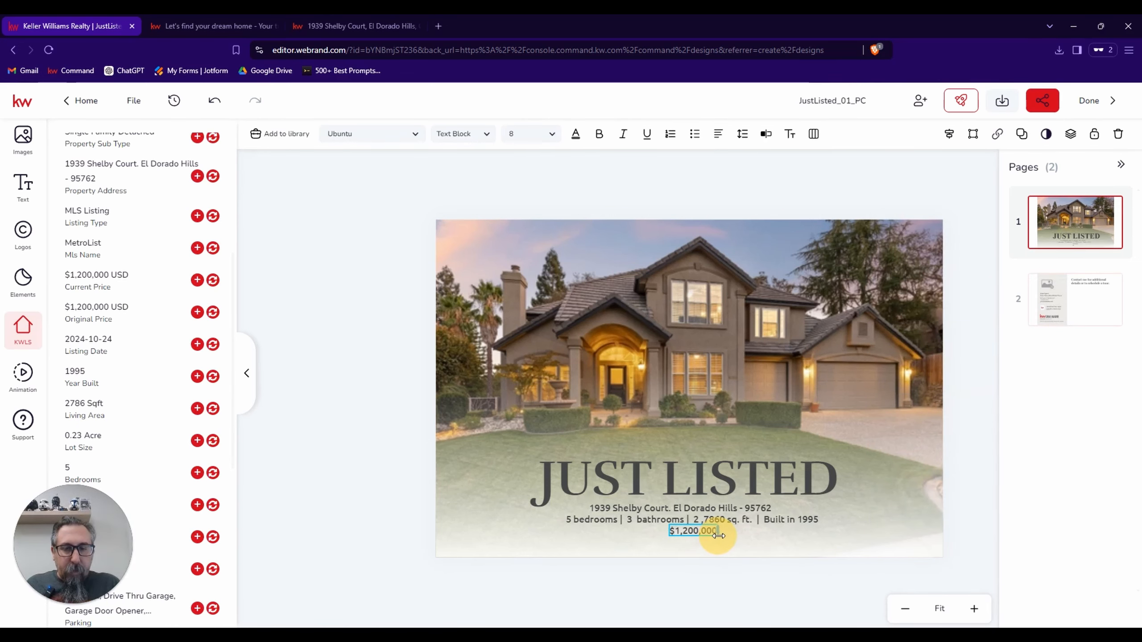
click(787, 541)
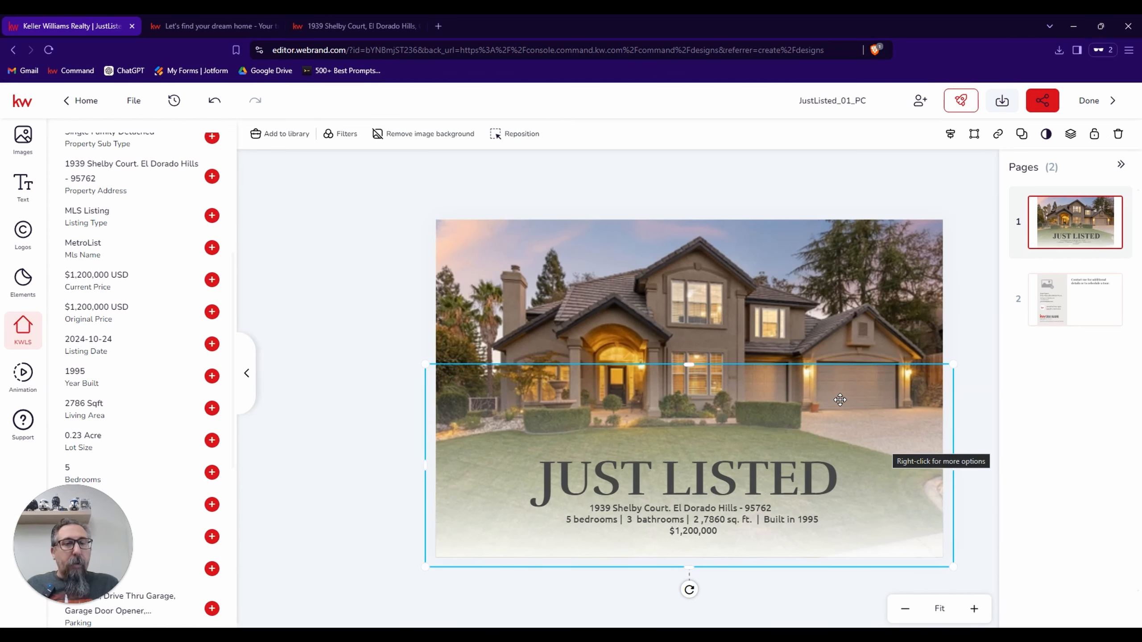
On page 2, replace the agent photo placeholder with the personal image asset showing the black skull shirt.
click(1050, 309)
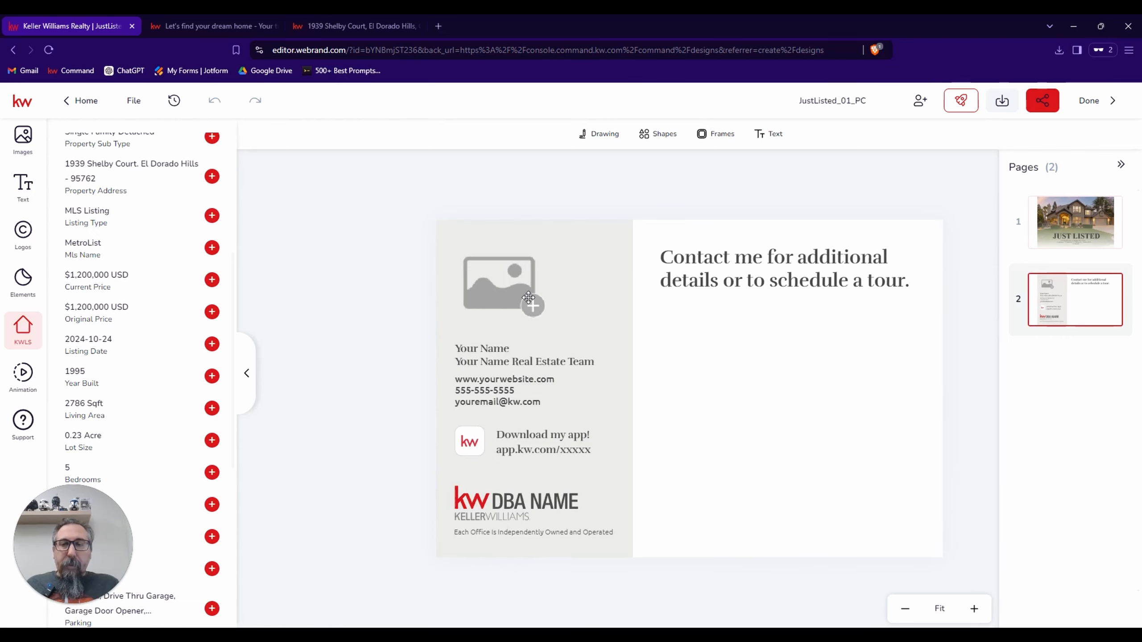
click(511, 293)
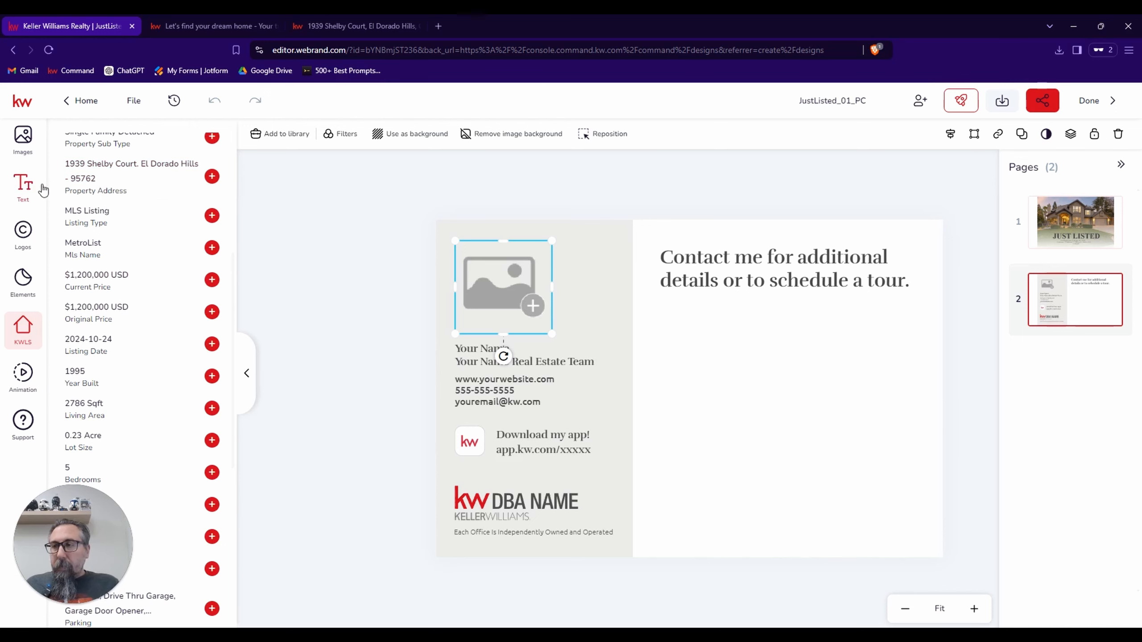
click(22, 135)
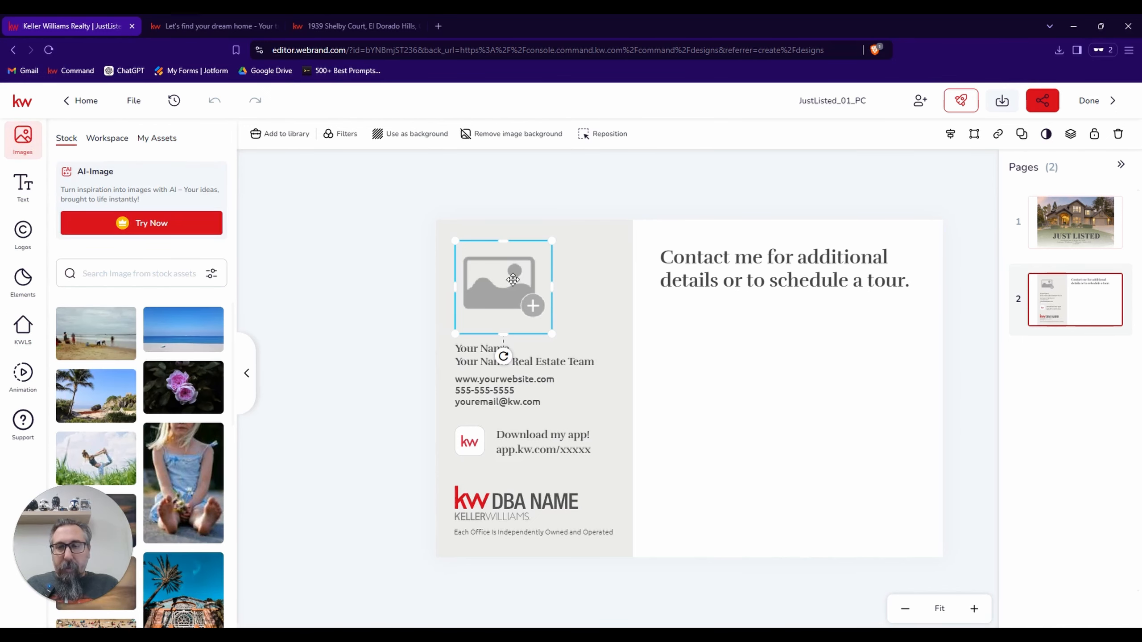
click(157, 144)
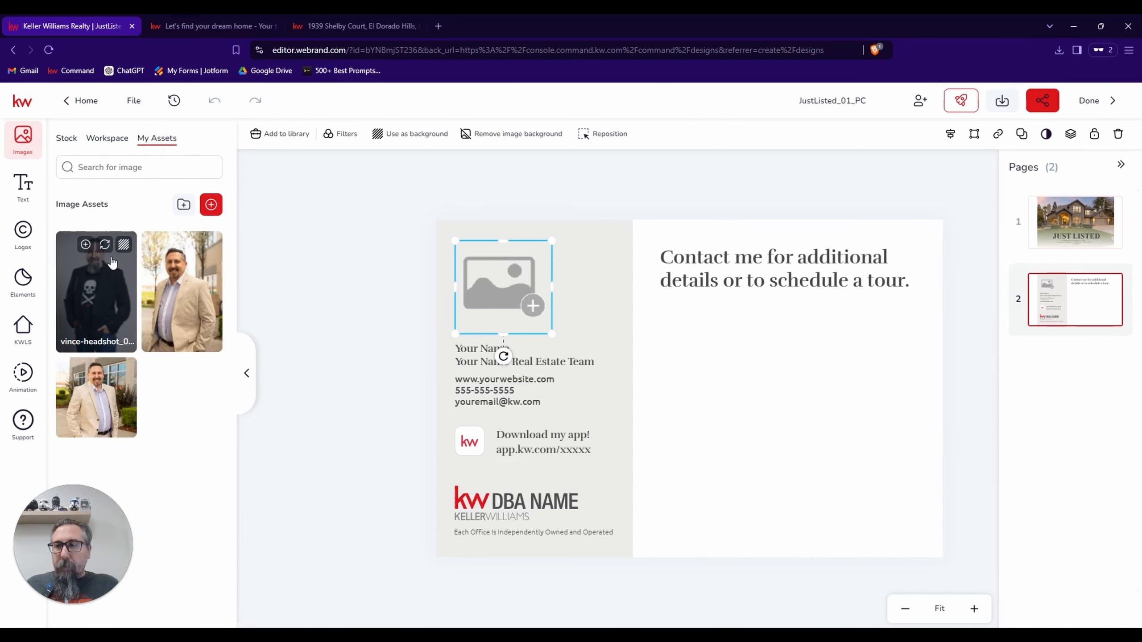
click(113, 263)
Reposition the agent photo downward inside its frame so the whole head and the skull shirt are in the crop.
click(533, 281)
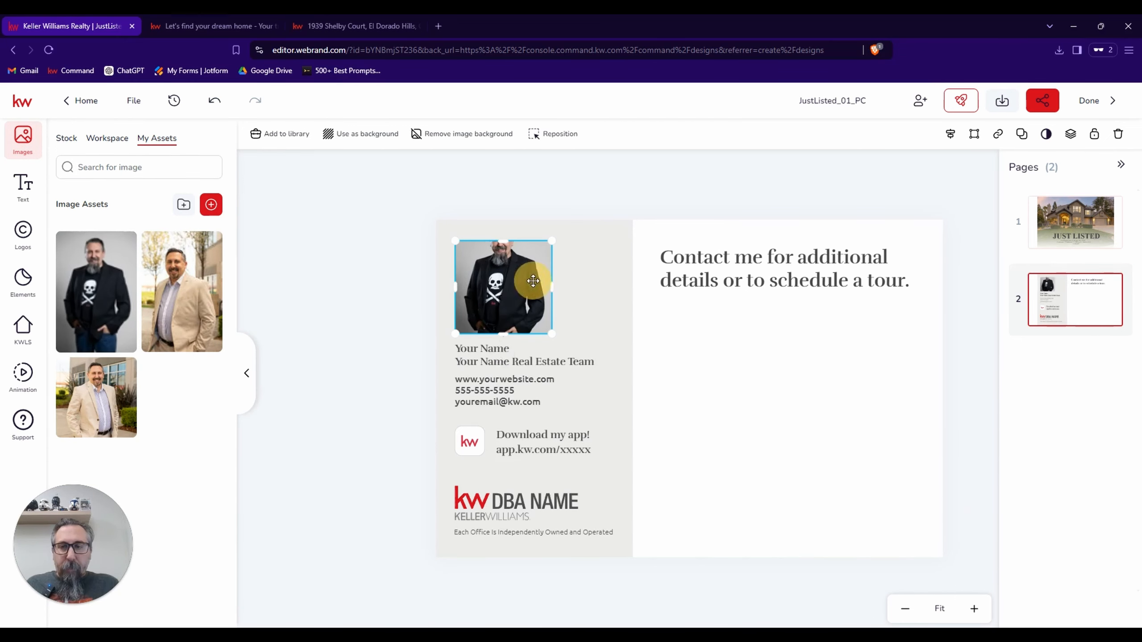
double_click(533, 280)
drag(527, 284, 525, 317)
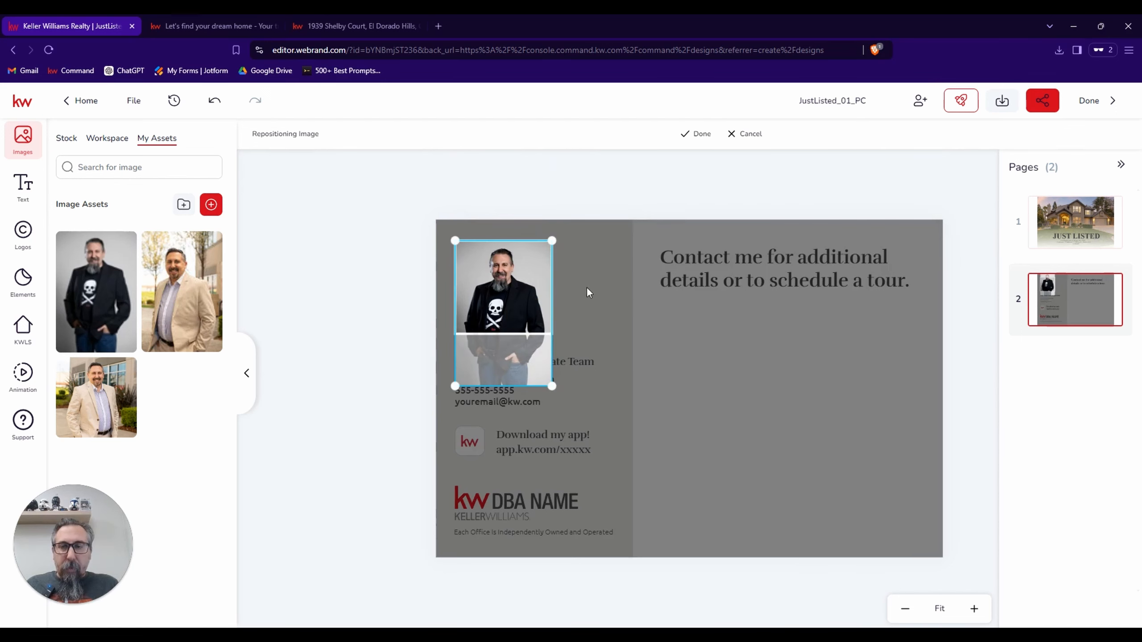
click(519, 286)
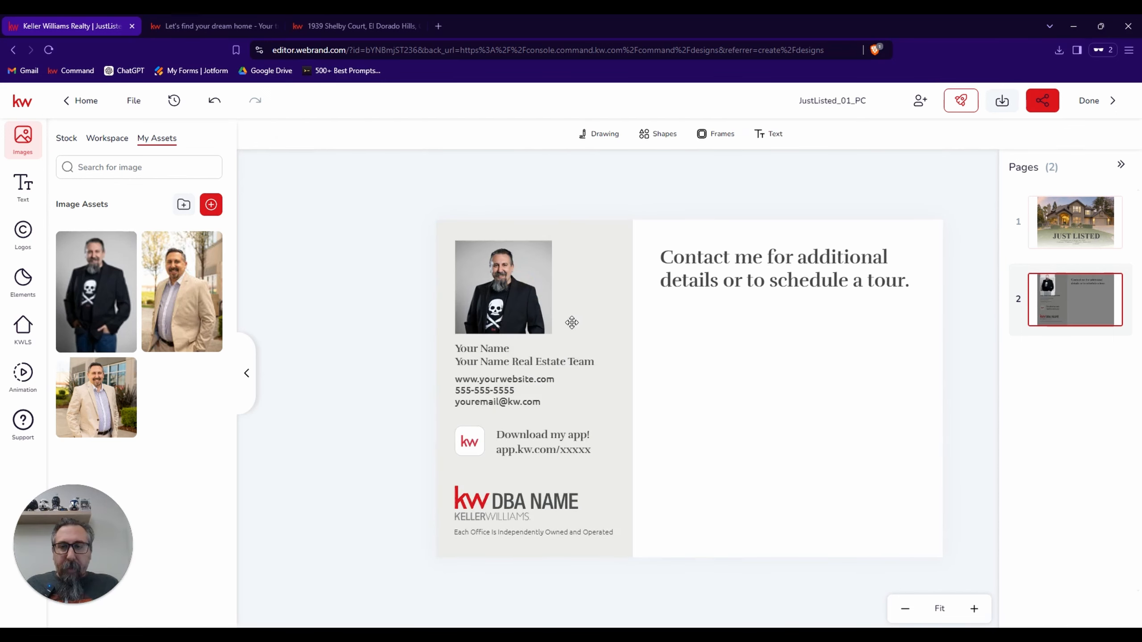
Open the name text block below the photo for editing and replace the "Your Name" line with the agent's full name.
click(490, 346)
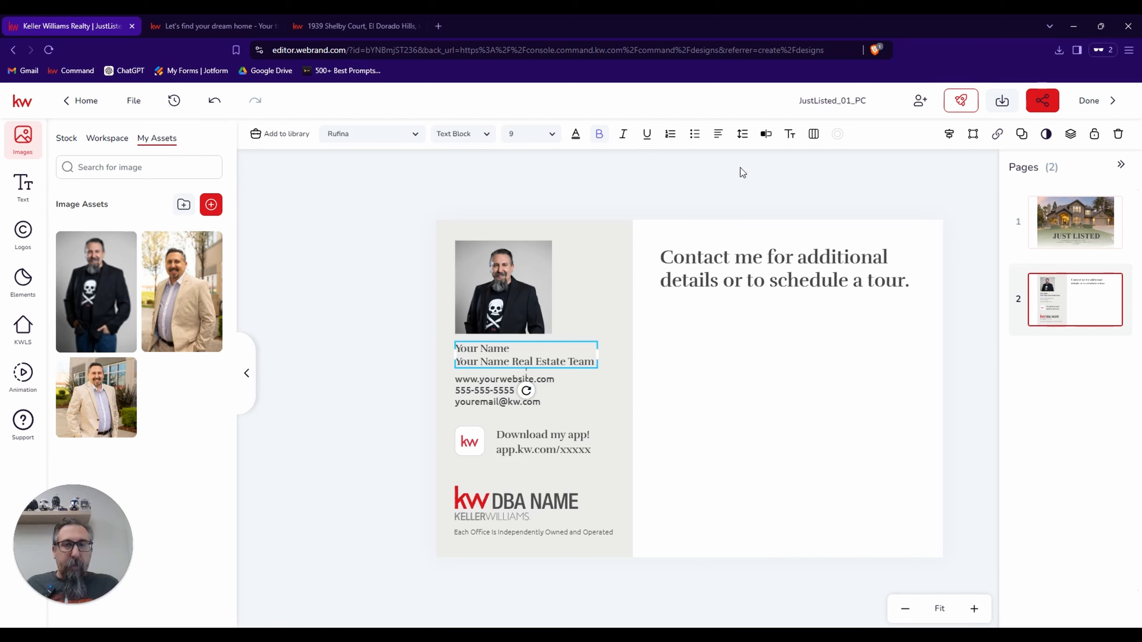
click(764, 135)
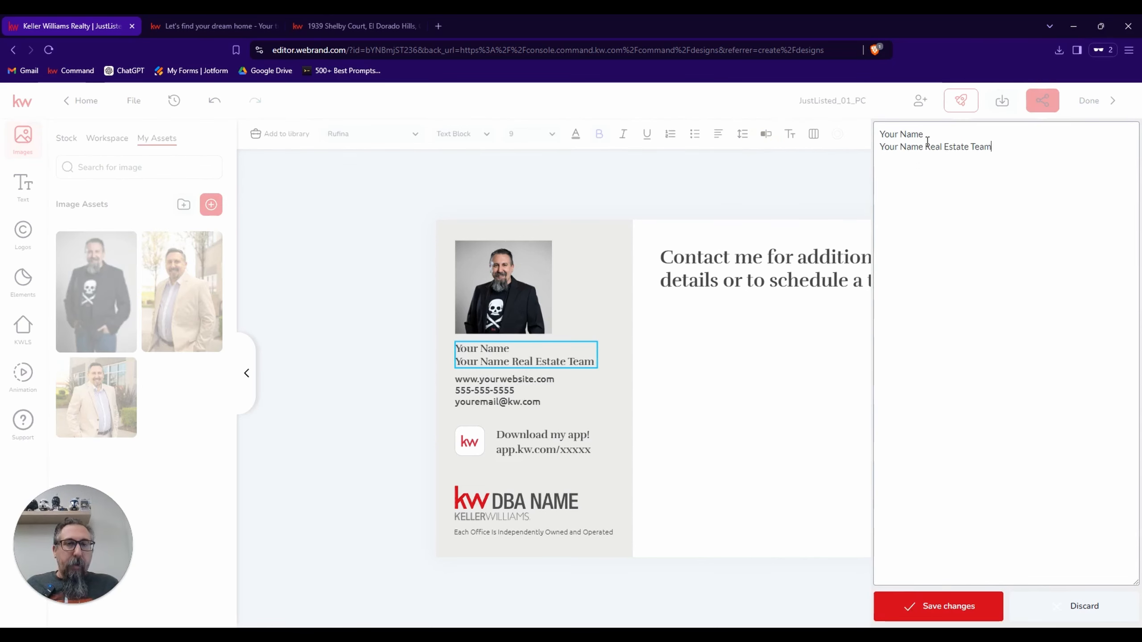
key(BackSpace)
key(BackSpace)
key(BackSpace)
key(BackSpace)
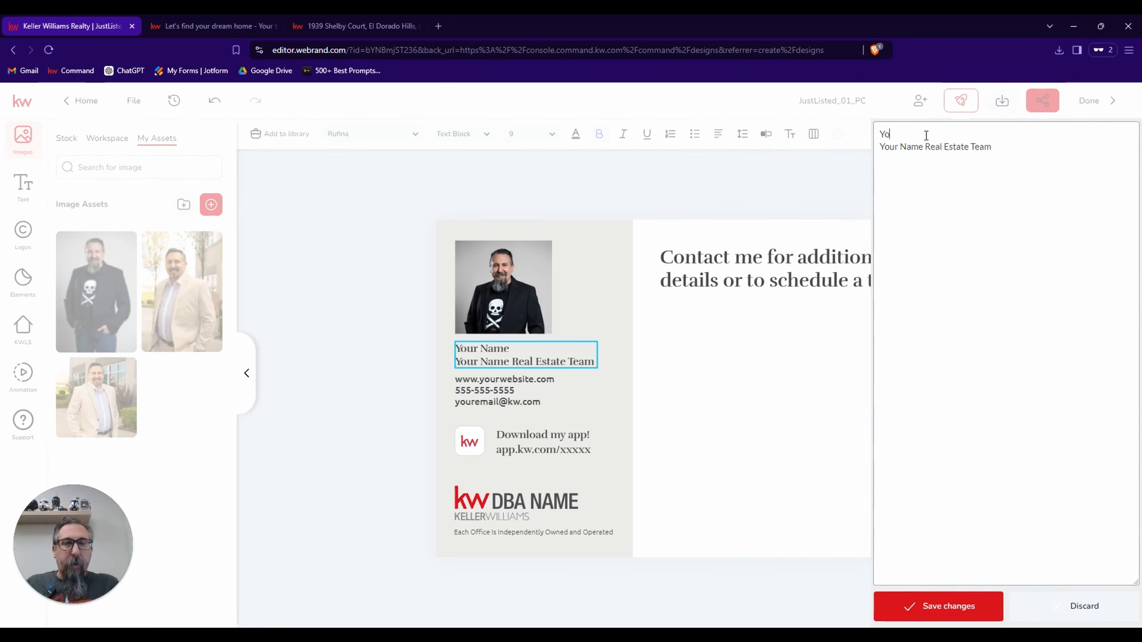
text(Vince Catapan)
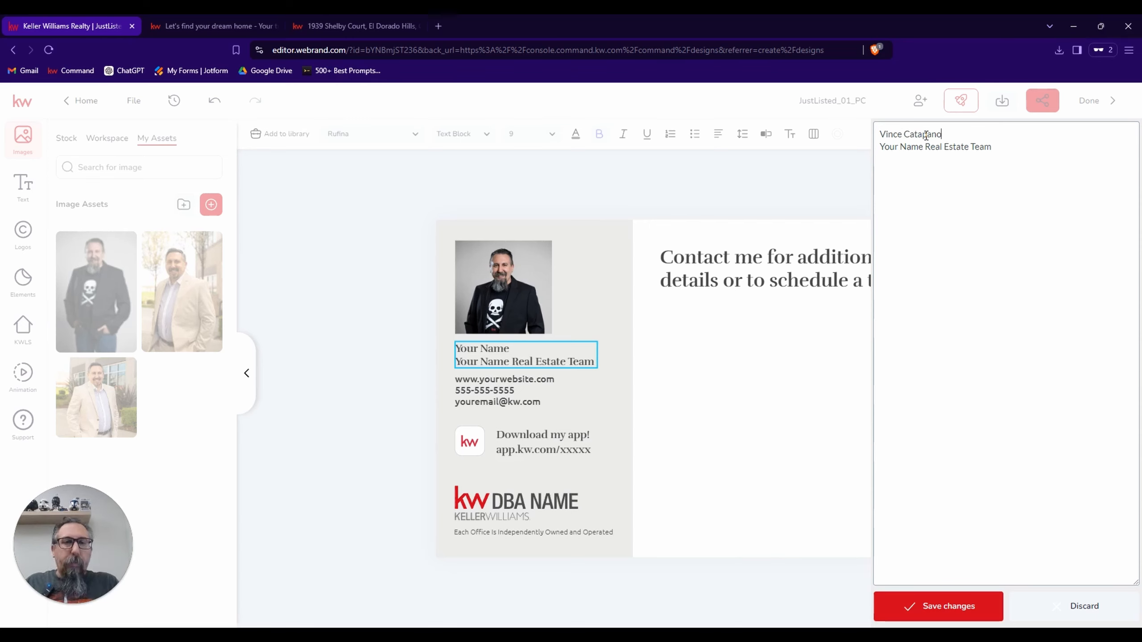
Replace the team name line with "Dark Lord of Real Estate" and save the text changes.
click(1002, 150)
key(BackSpace)
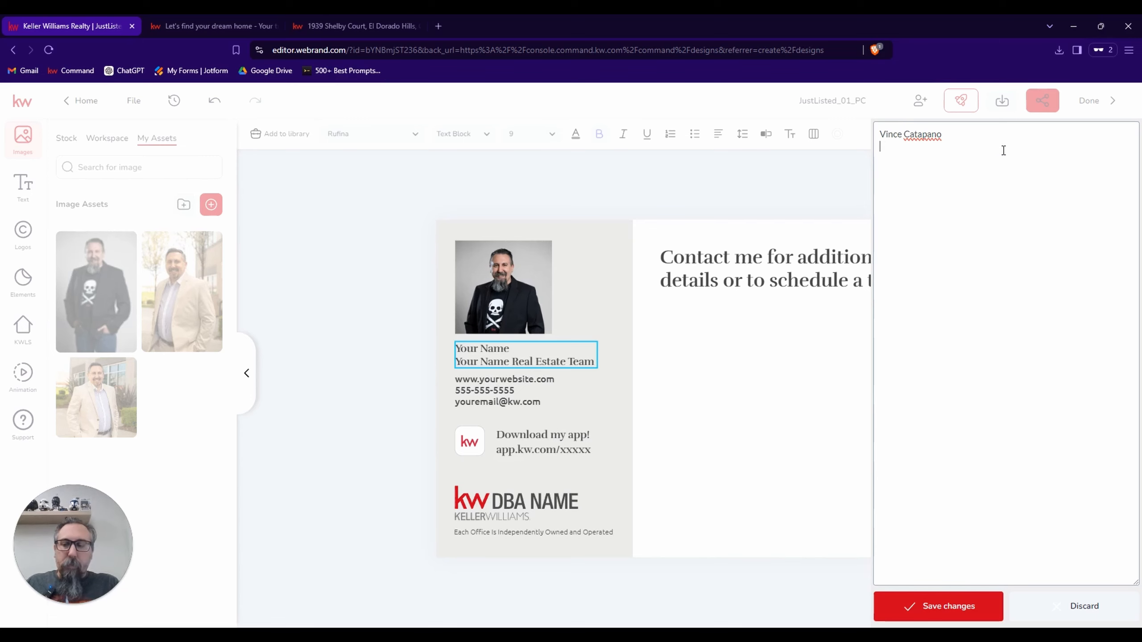
text(Dark Lord of)
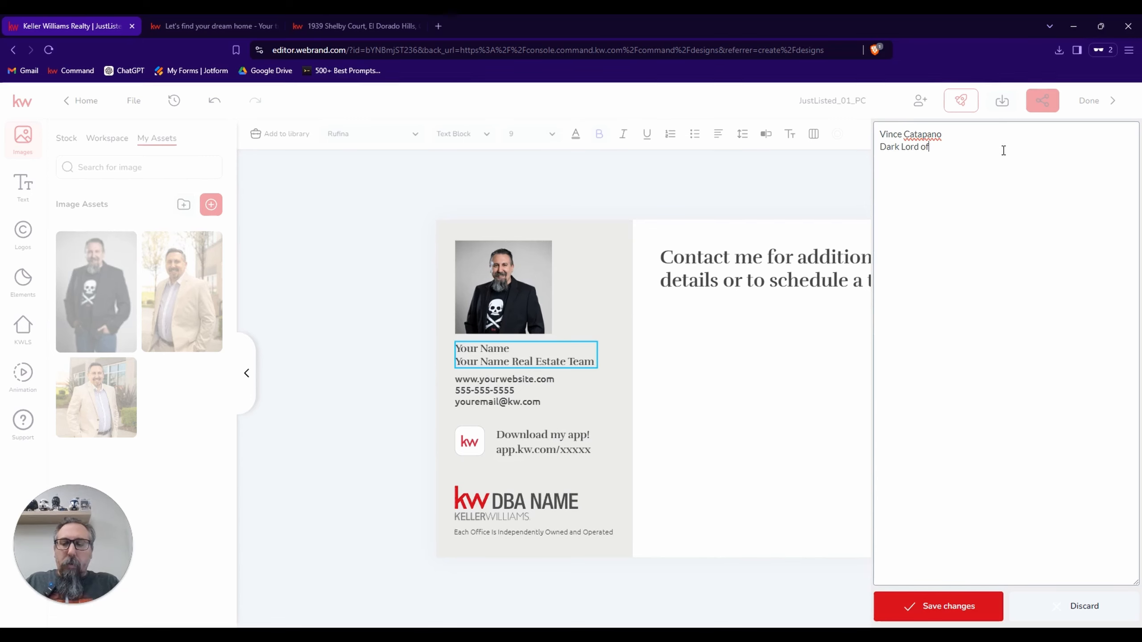
text( Real Estate)
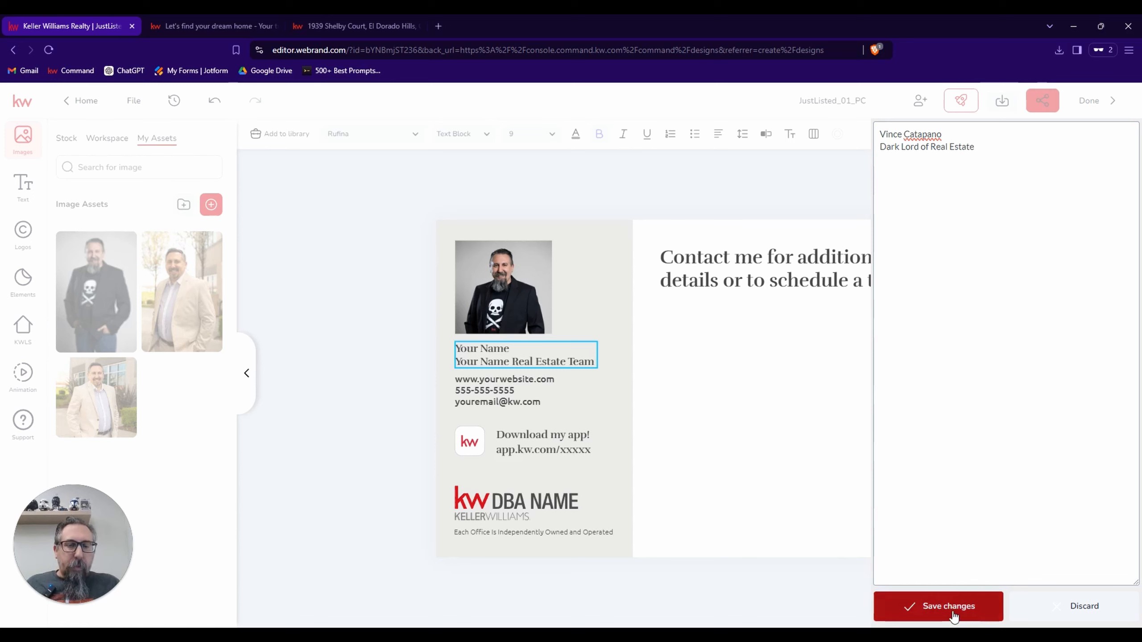
click(953, 614)
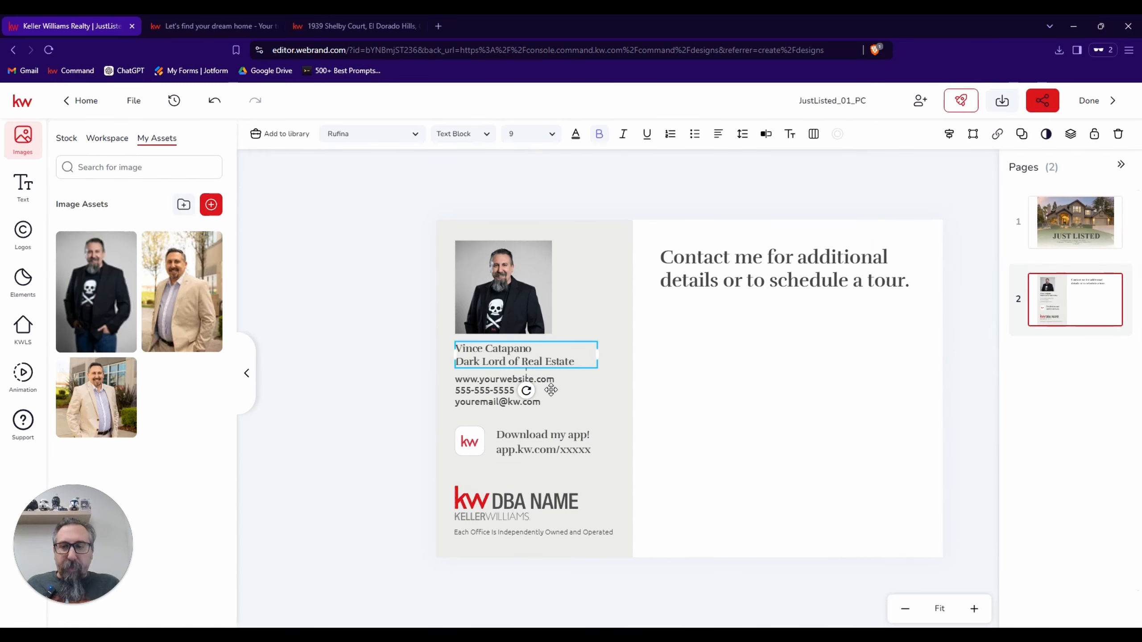
click(487, 392)
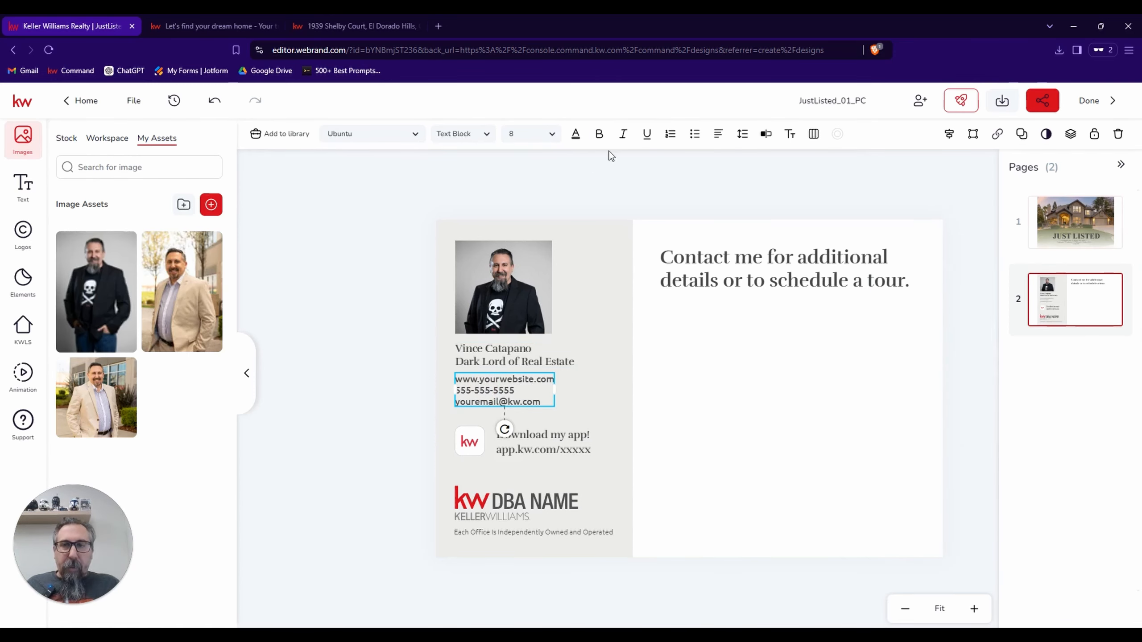
click(764, 135)
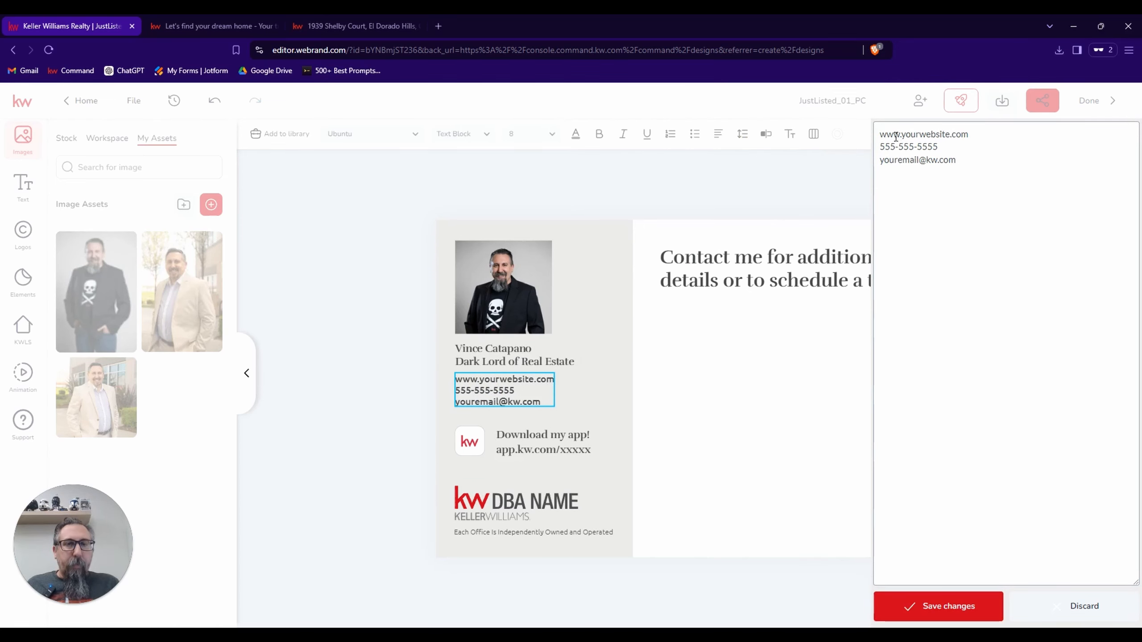
click(902, 137)
key(BackSpace)
key(BackSpace)
key(BackSpace)
key(BackSpace)
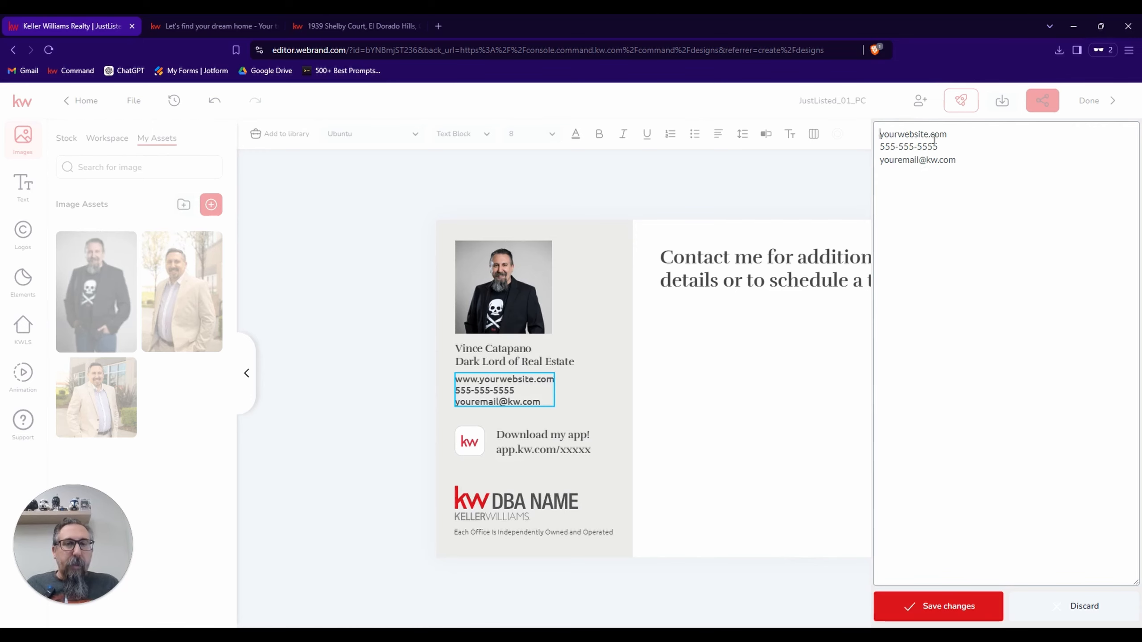
click(927, 135)
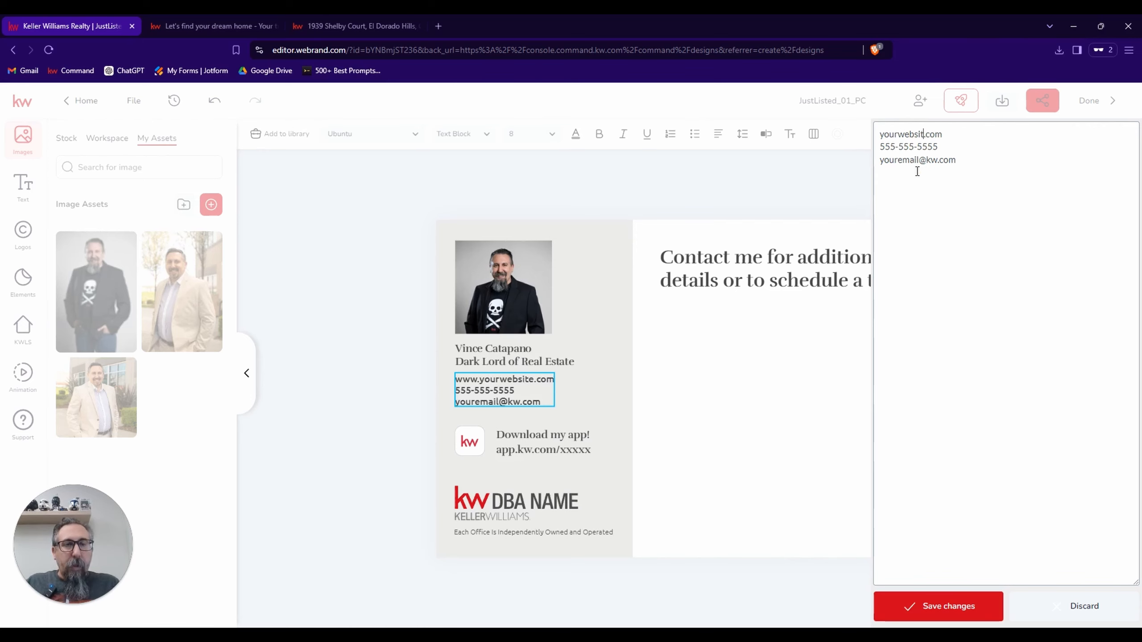
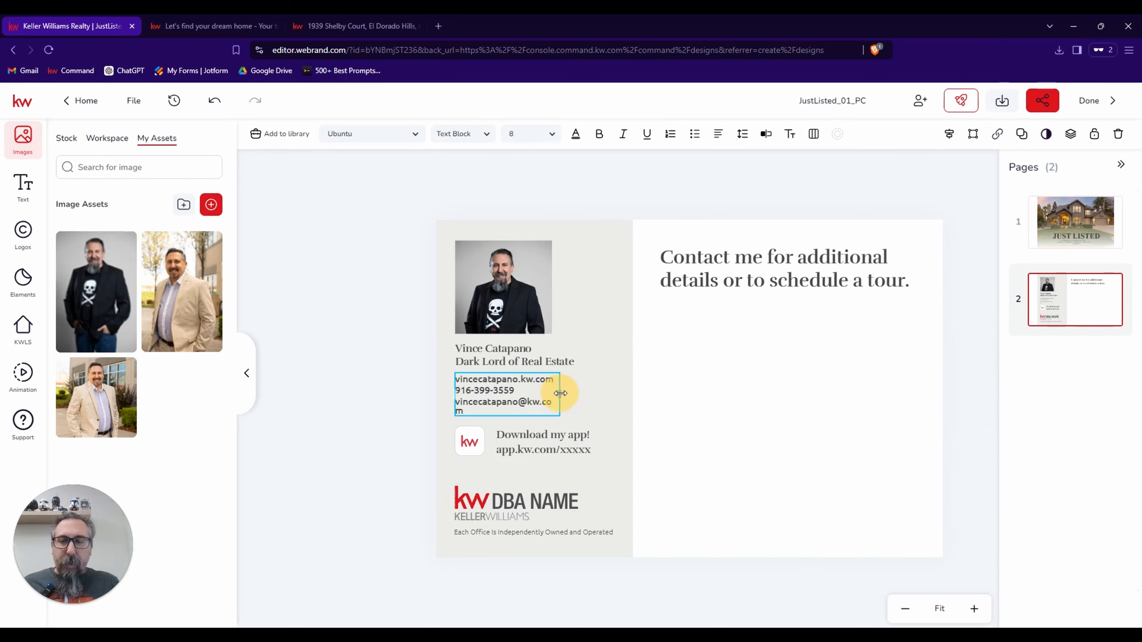
Widen the contact details text block so the agent's email address fits on a single line.
click(599, 396)
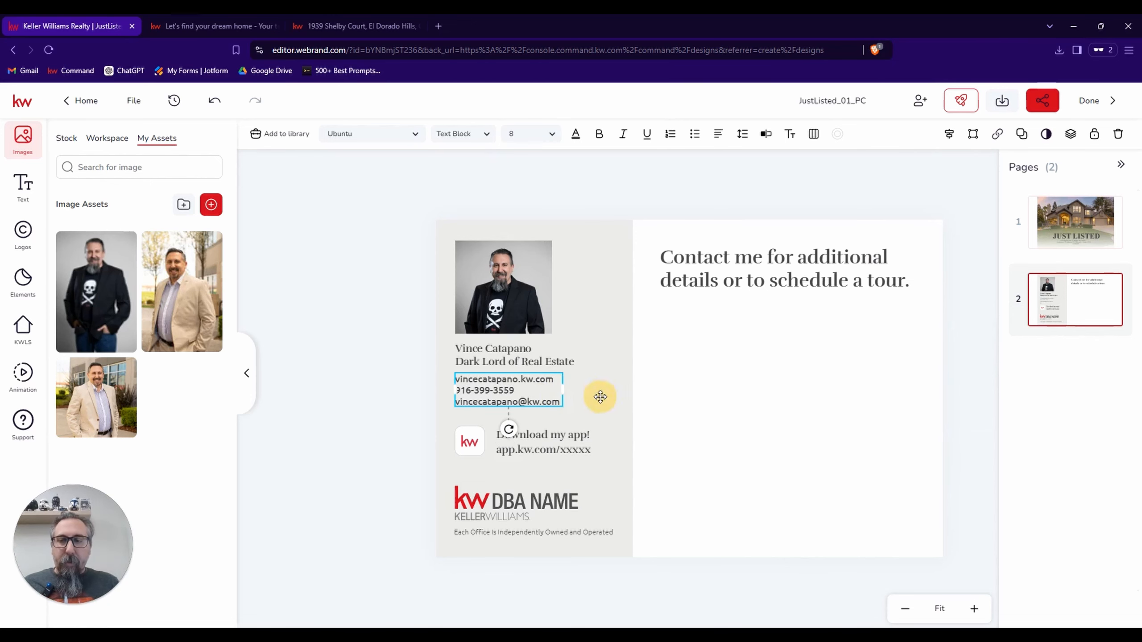
click(558, 446)
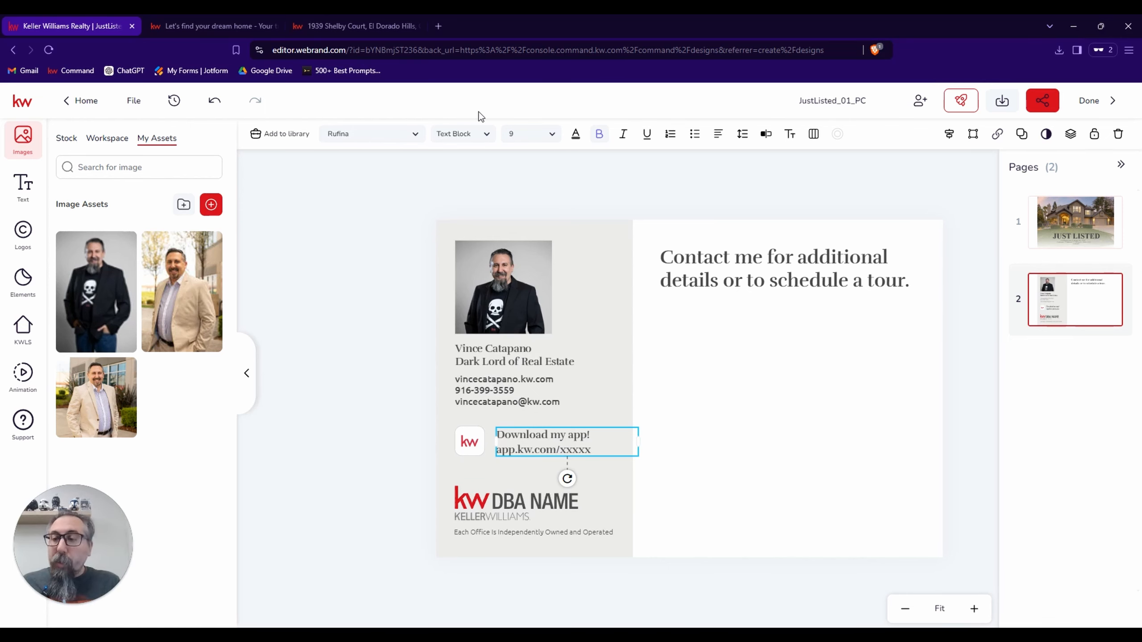
Add the saved App Link text asset to the blank white area of the postcard's back and copy its full text.
mouse_move(205, 243)
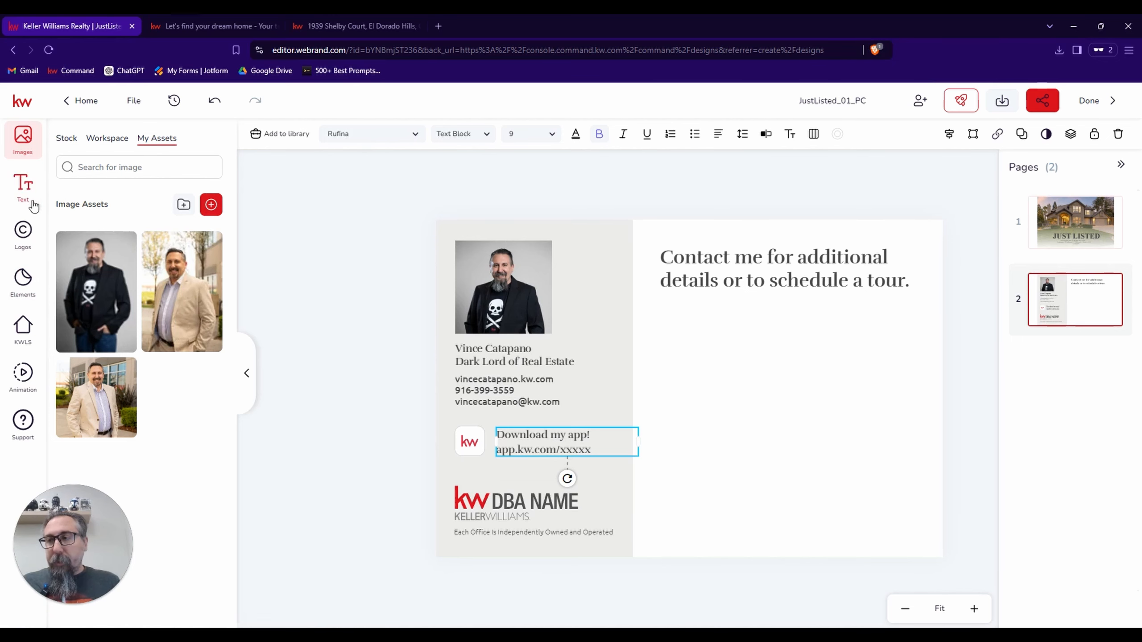
click(24, 184)
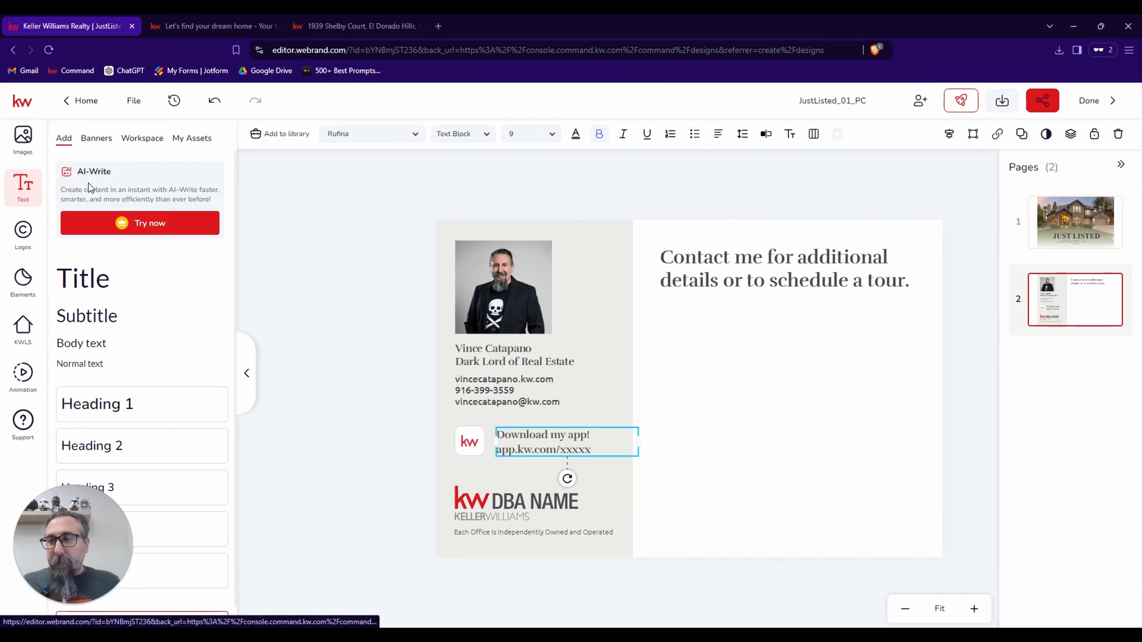
click(200, 140)
scroll(150, 288, down, 5)
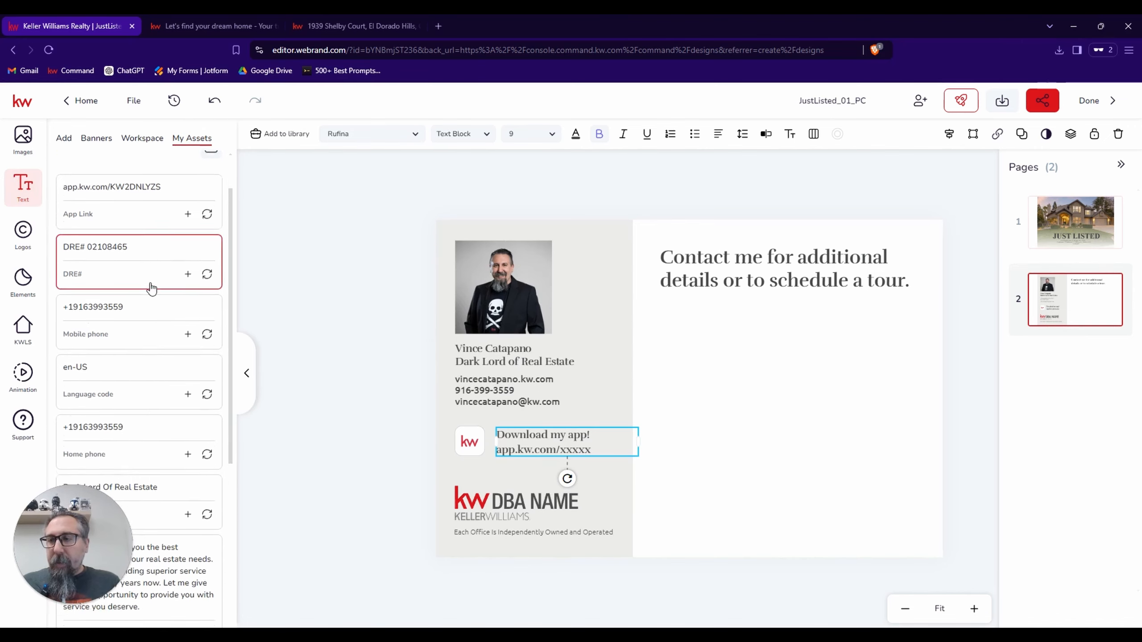
scroll(152, 288, down, 4)
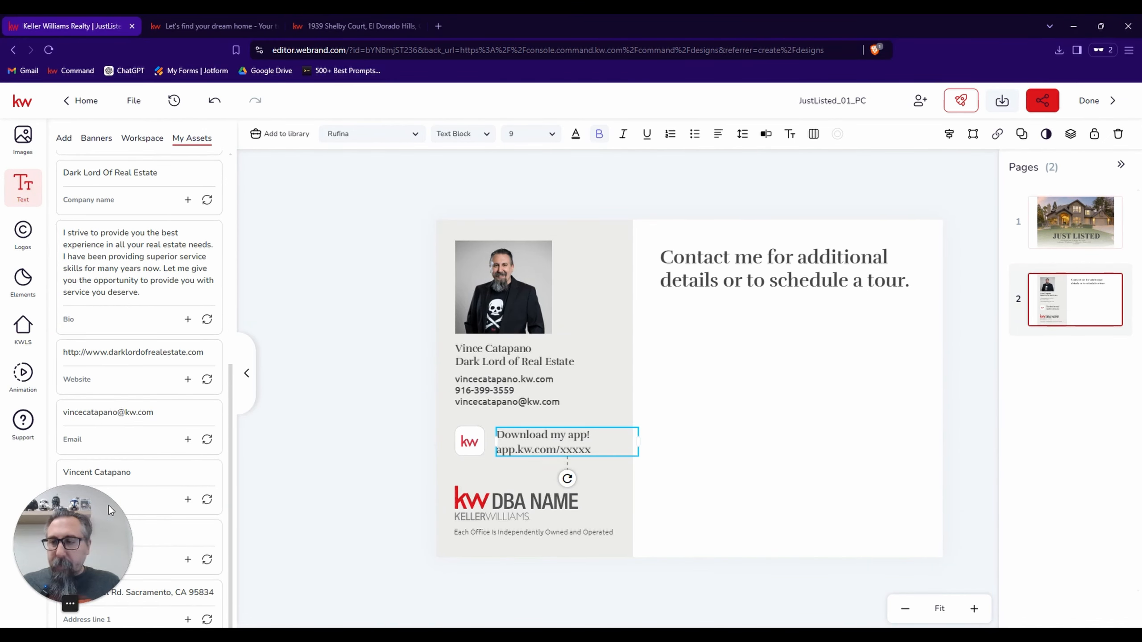
mouse_move(108, 504)
mouse_down()
mouse_move(149, 313)
mouse_move(86, 313)
mouse_move(101, 352)
mouse_move(94, 512)
mouse_up()
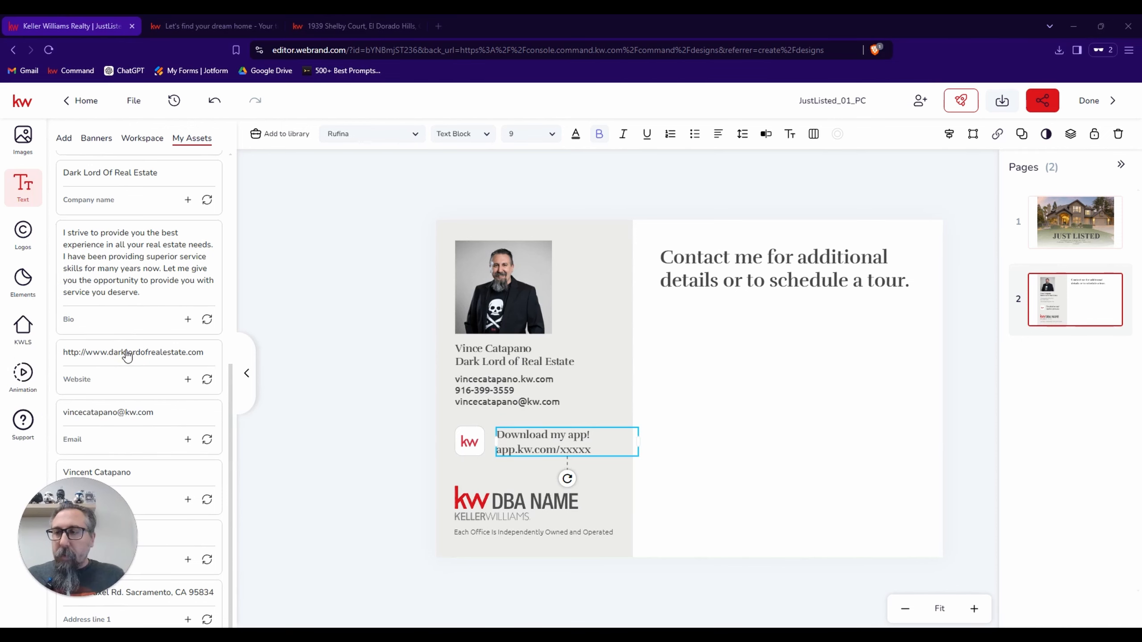
scroll(127, 355, up, 3)
scroll(126, 355, up, 5)
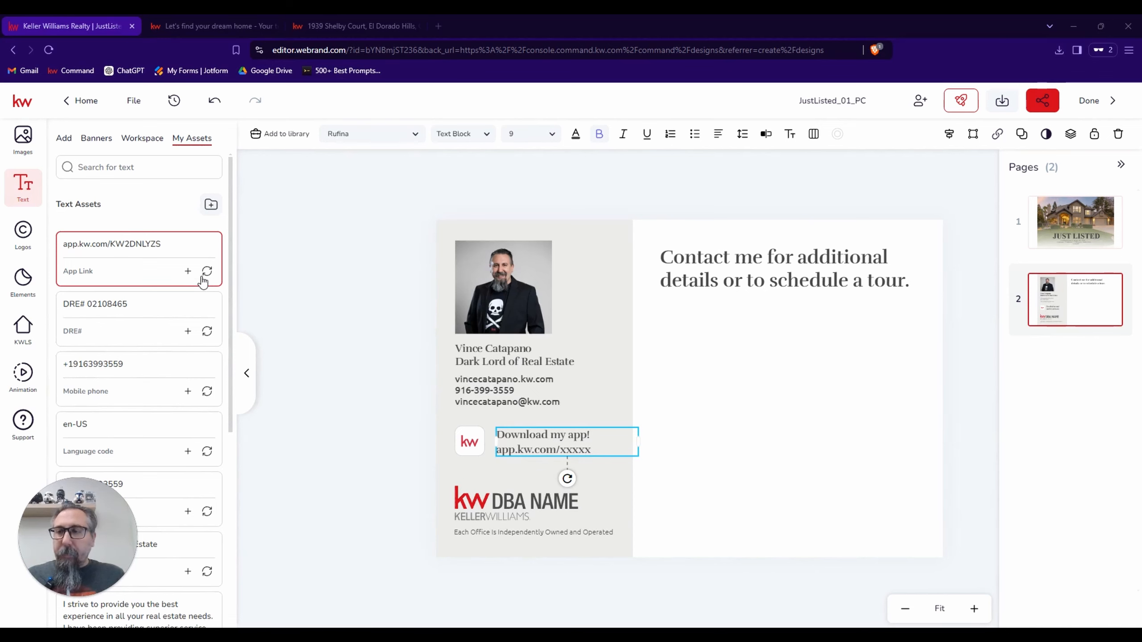
click(153, 249)
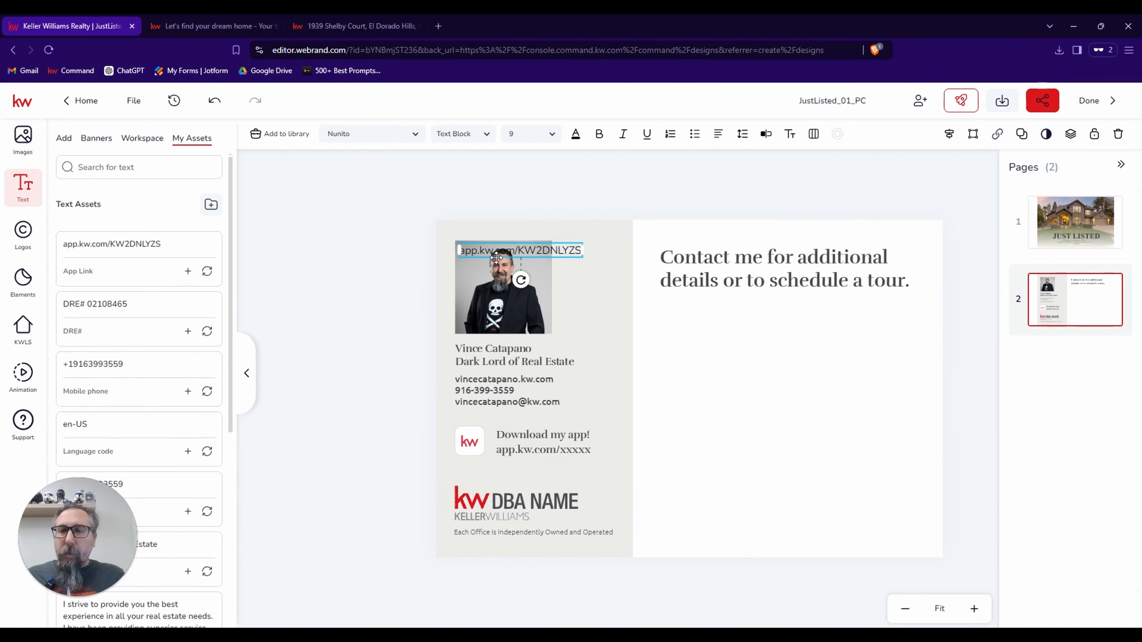
drag(530, 251, 783, 407)
double_click(791, 406)
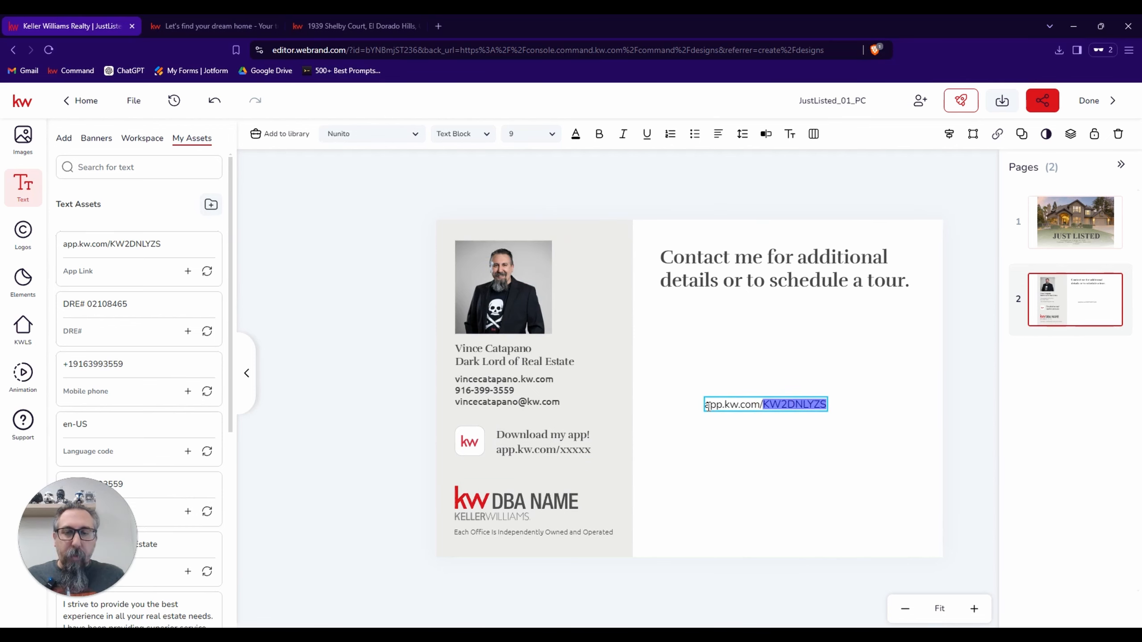
drag(707, 406, 841, 408)
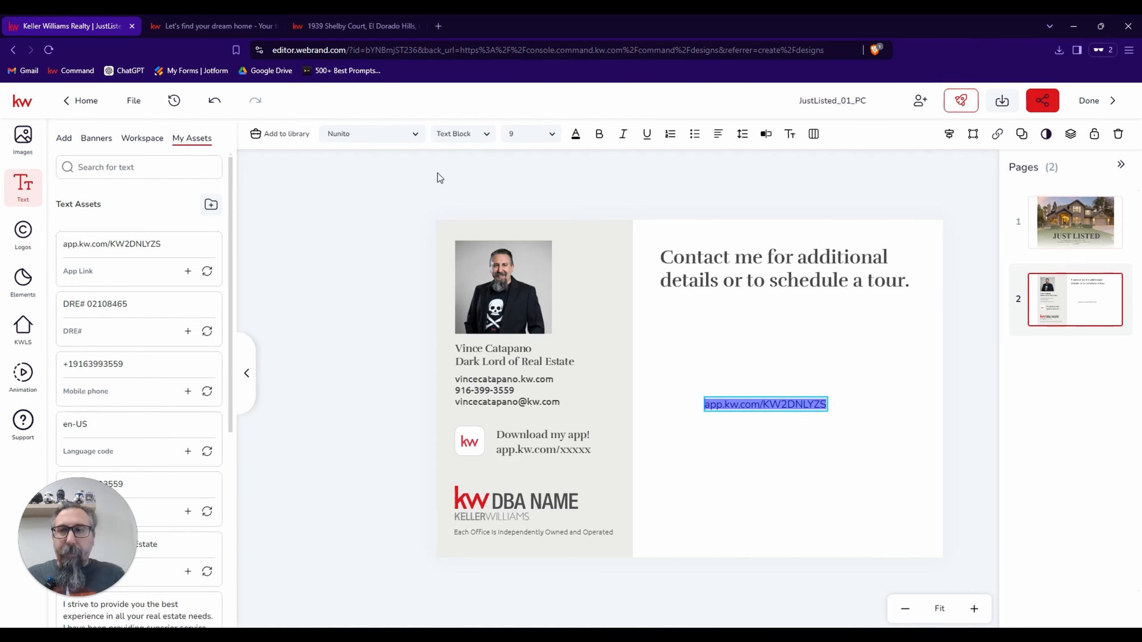
Search the web for "qr code generator" in a new browser tab and open the qr-code-generator.com site.
click(438, 26)
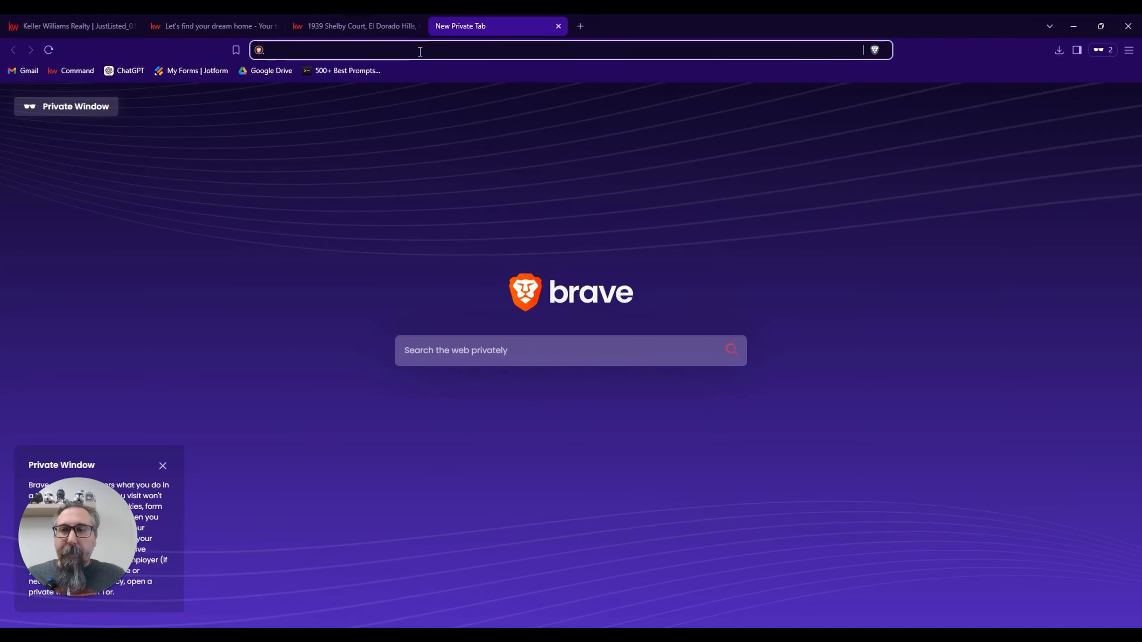
text(q)
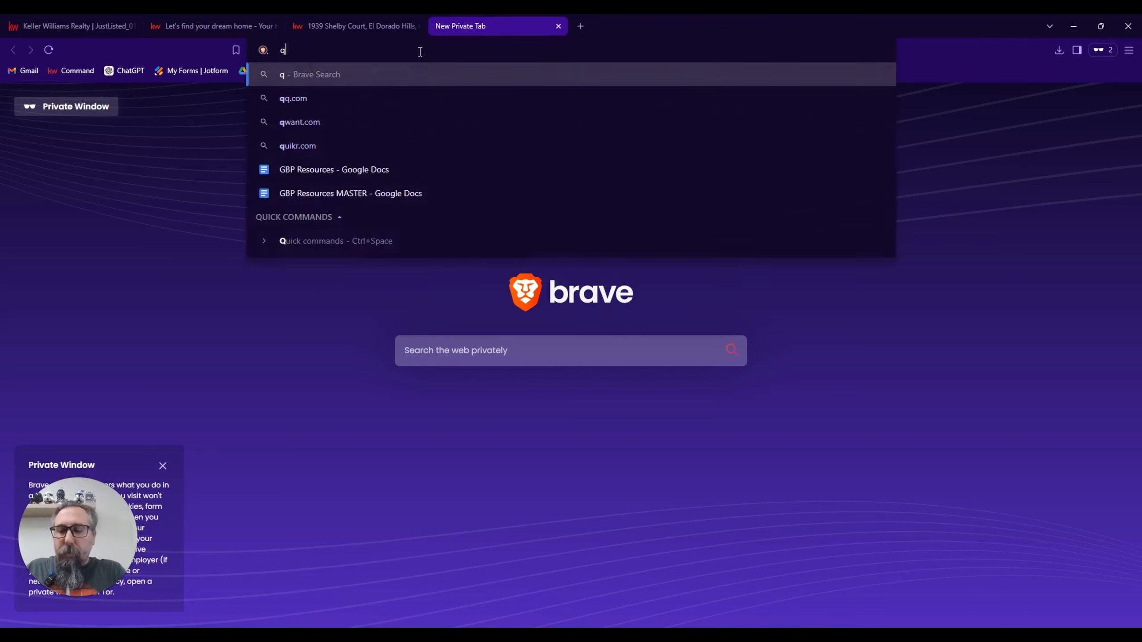
text(r code generat)
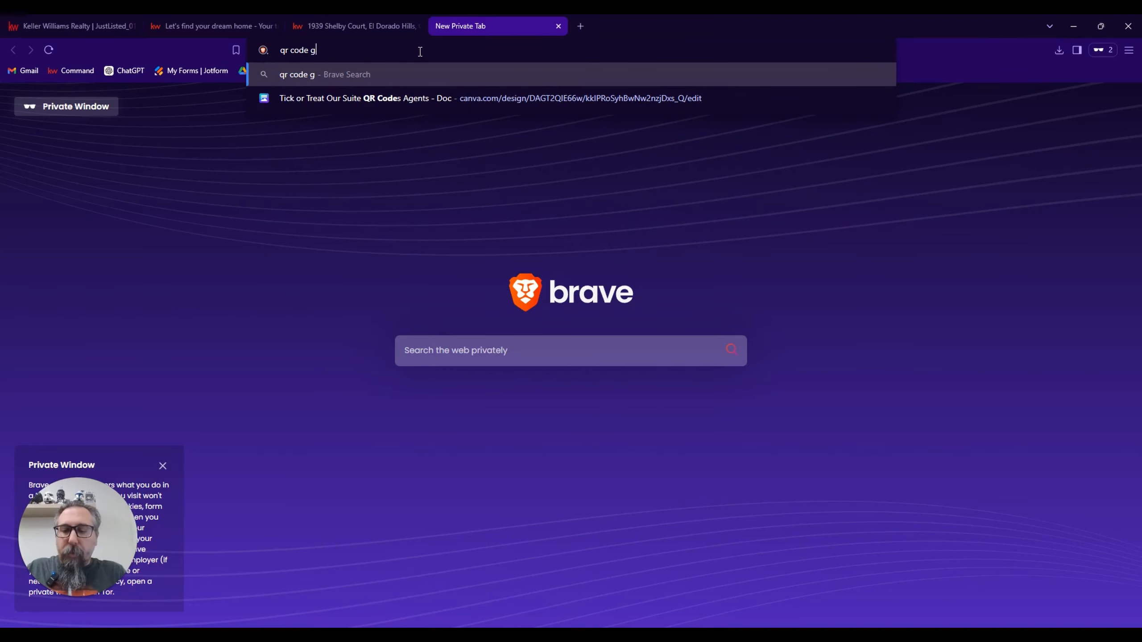
text(or)
key(Return)
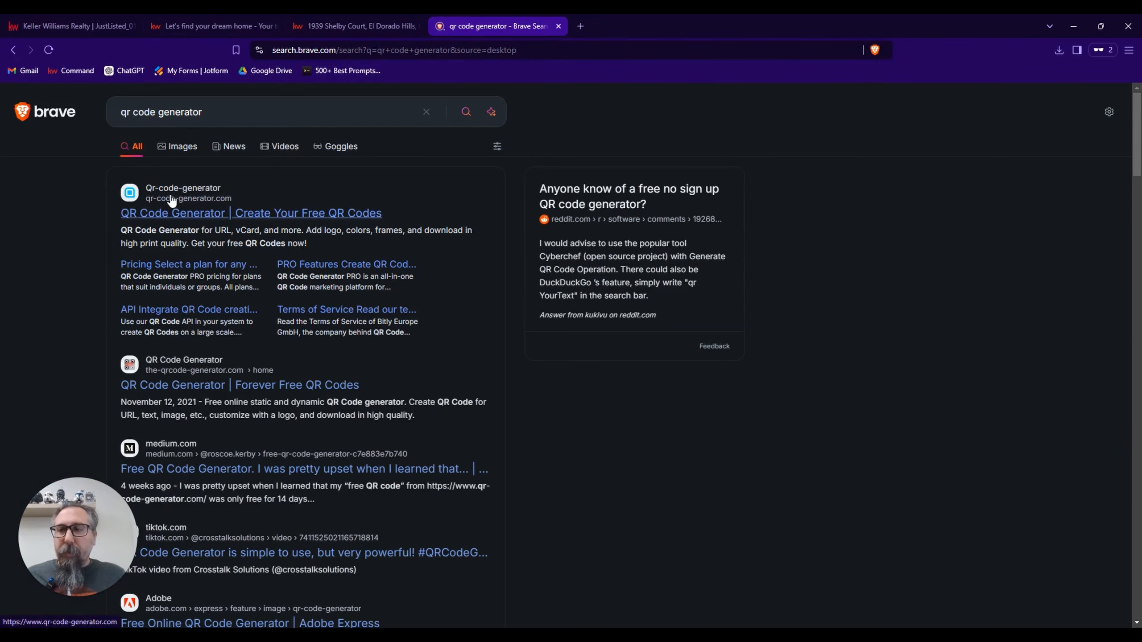
click(204, 215)
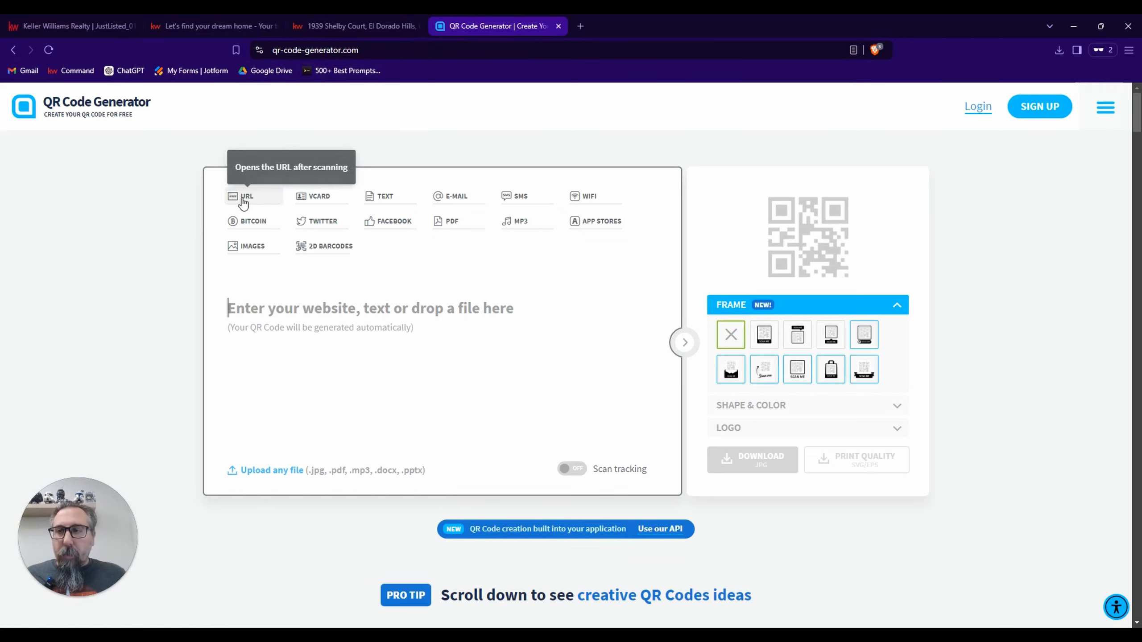
Generate a URL-type QR code from the copied app link.
click(241, 198)
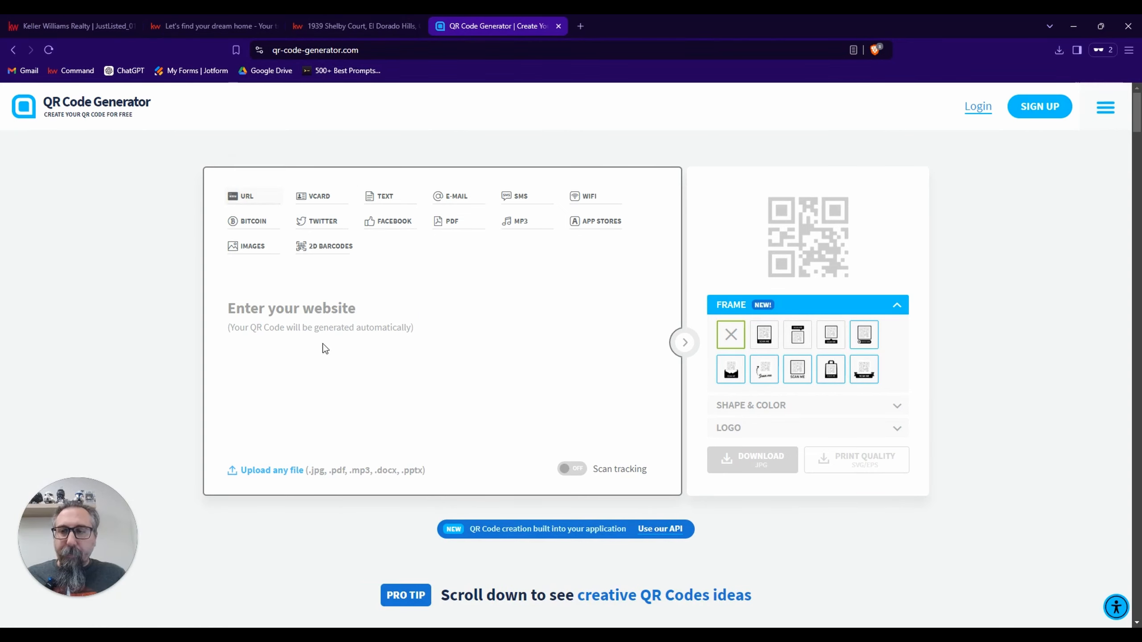
click(285, 313)
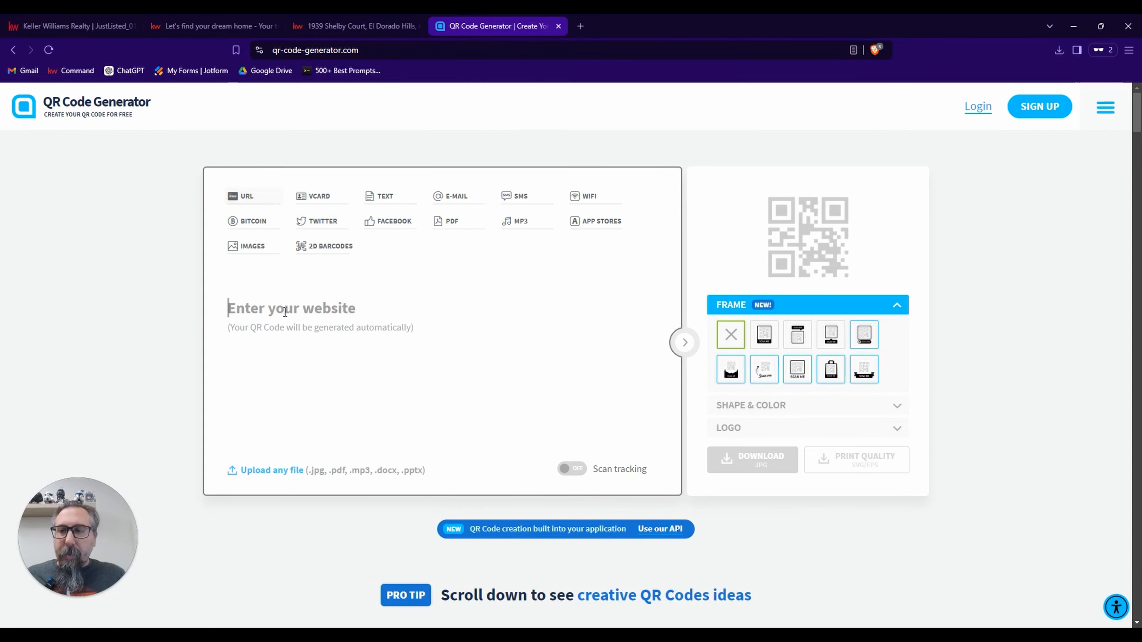
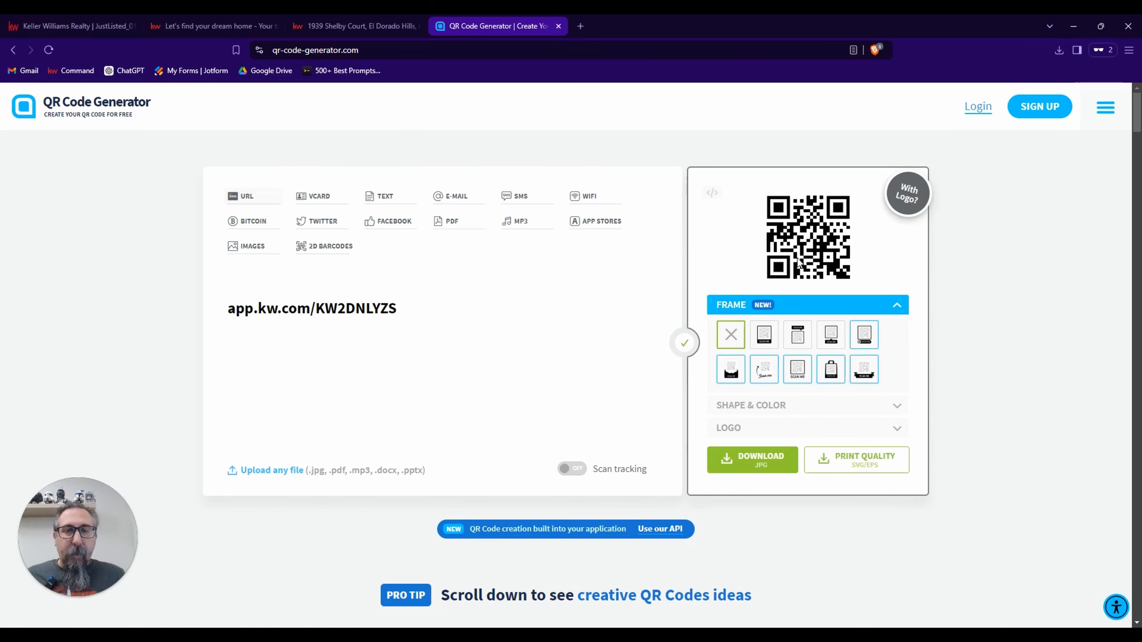
Download the QR code as a PNG image named "KW App code QR" in Downloads and return to the postcard editor.
click(750, 463)
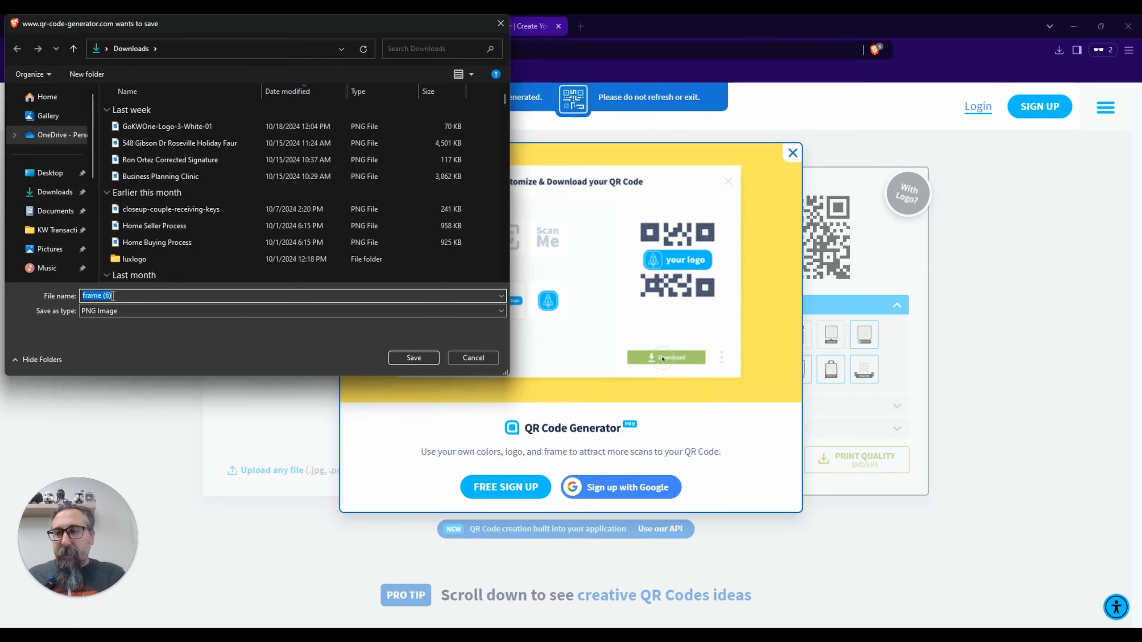
key(BackSpace)
text(Ap)
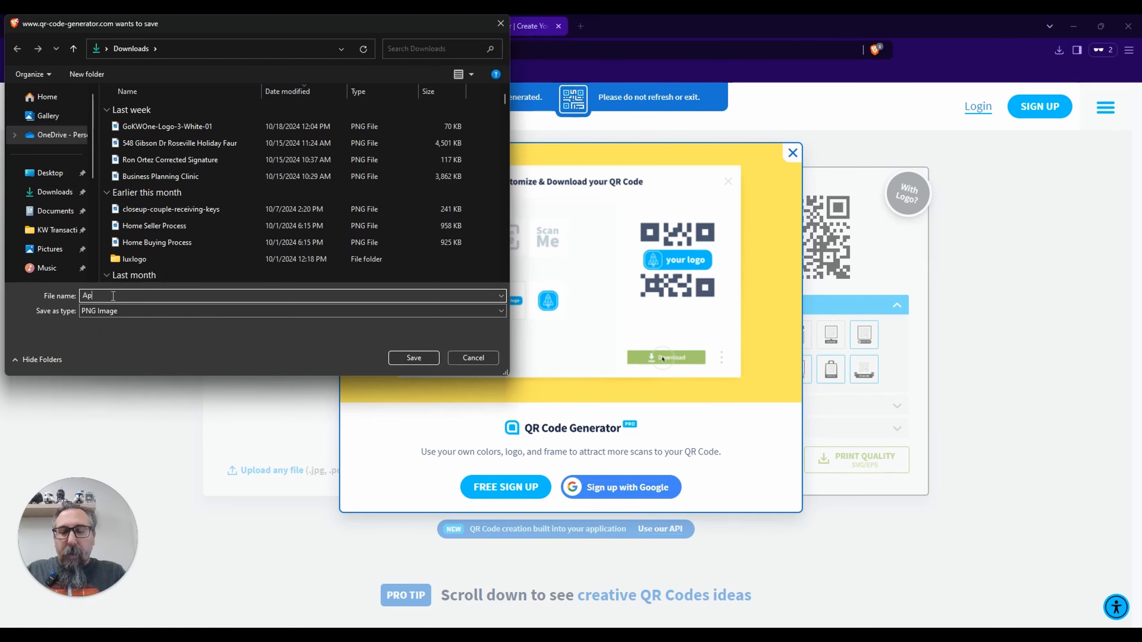
text(p Coke )
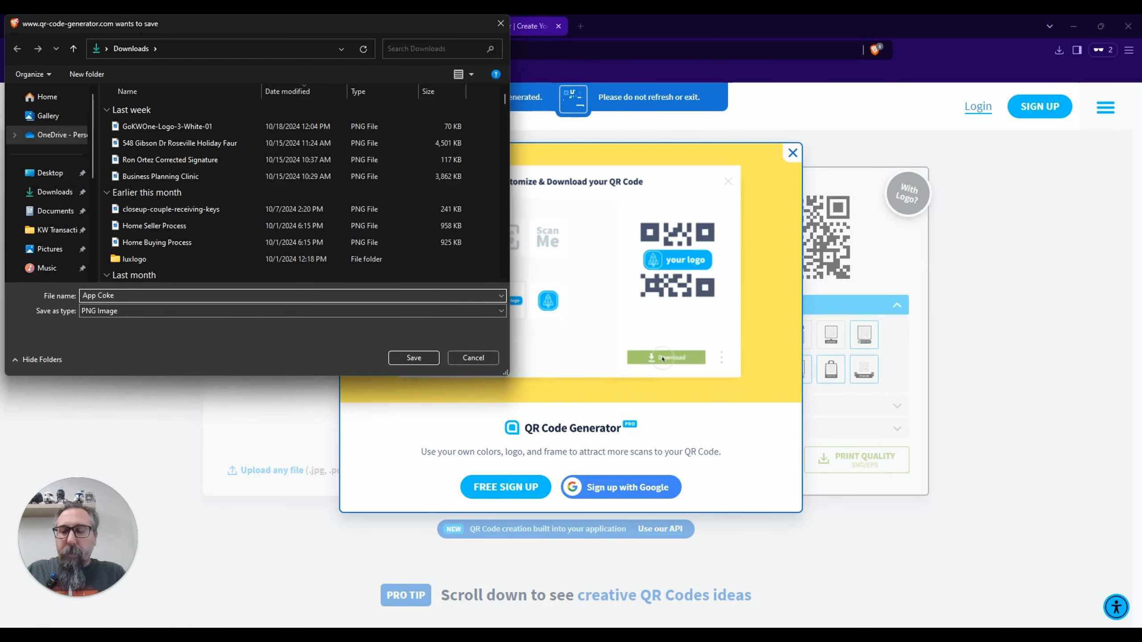
text(Q)
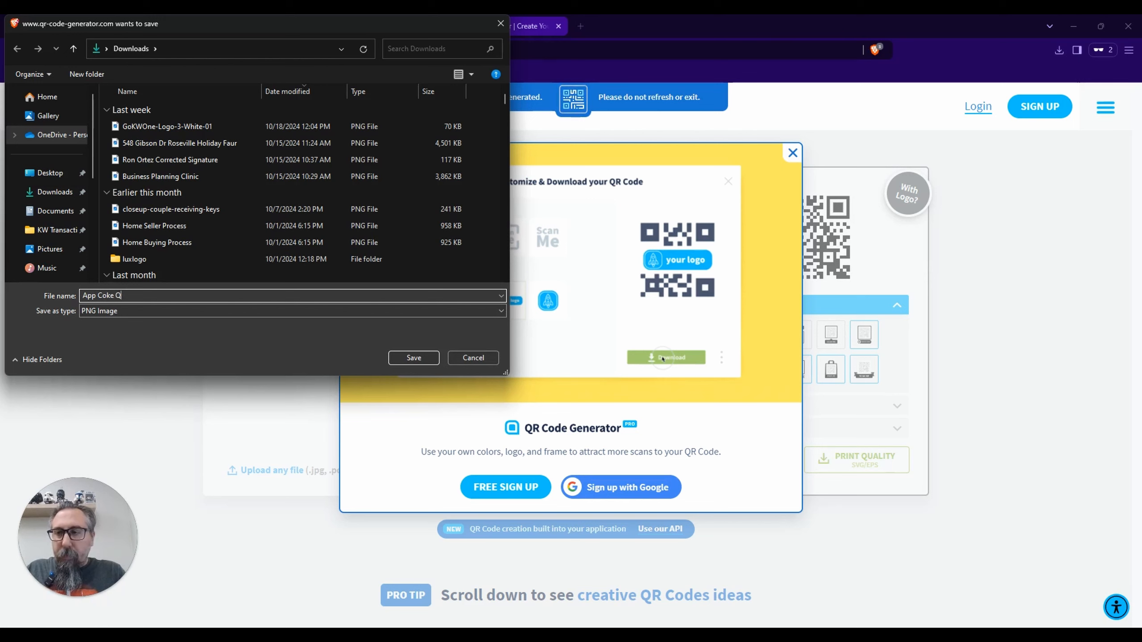
key(BackSpace)
key(BackSpace)
key(BackSpace)
key(BackSpace)
key(BackSpace)
key(BackSpace)
key(BackSpace)
key(BackSpace)
key(BackSpace)
key(BackSpace)
text(KW )
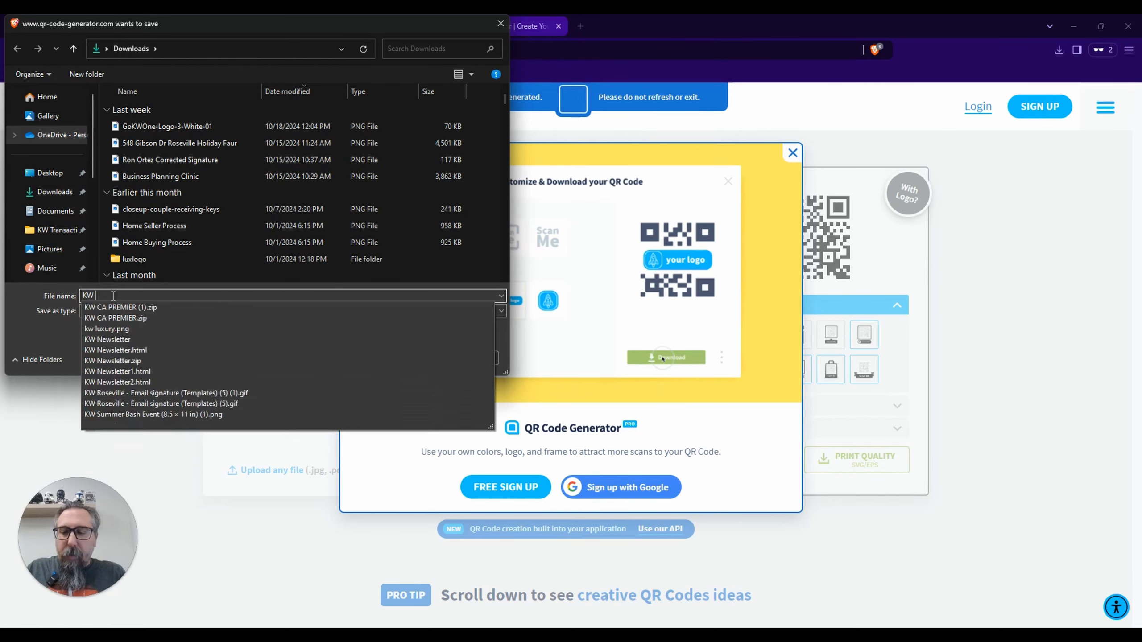
text(APP)
key(BackSpace)
key(BackSpace)
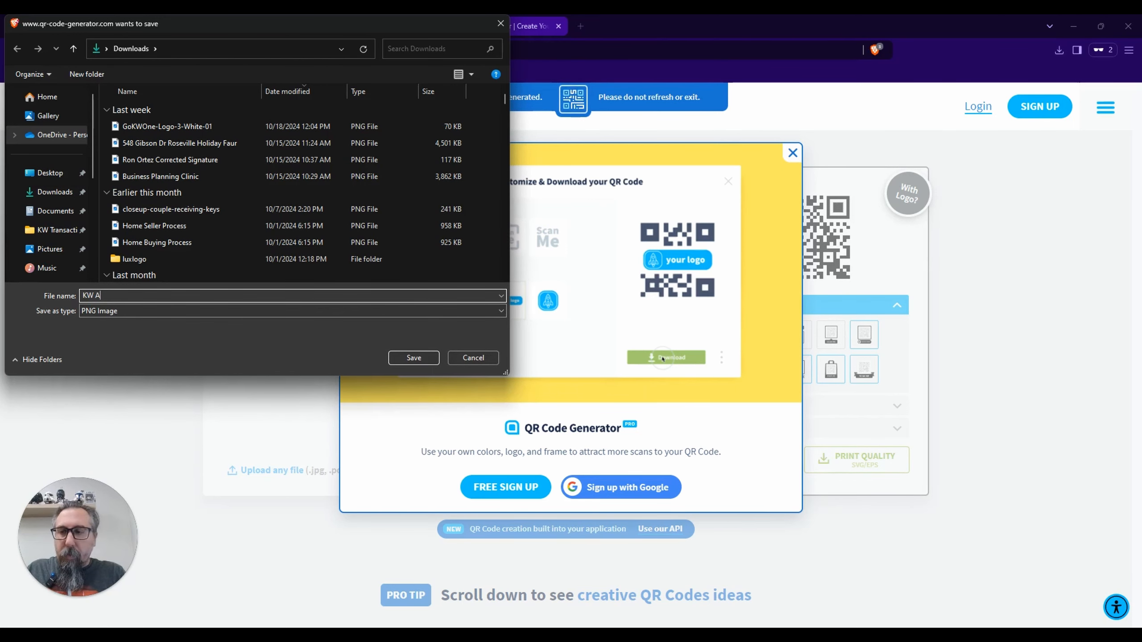
text(pp code)
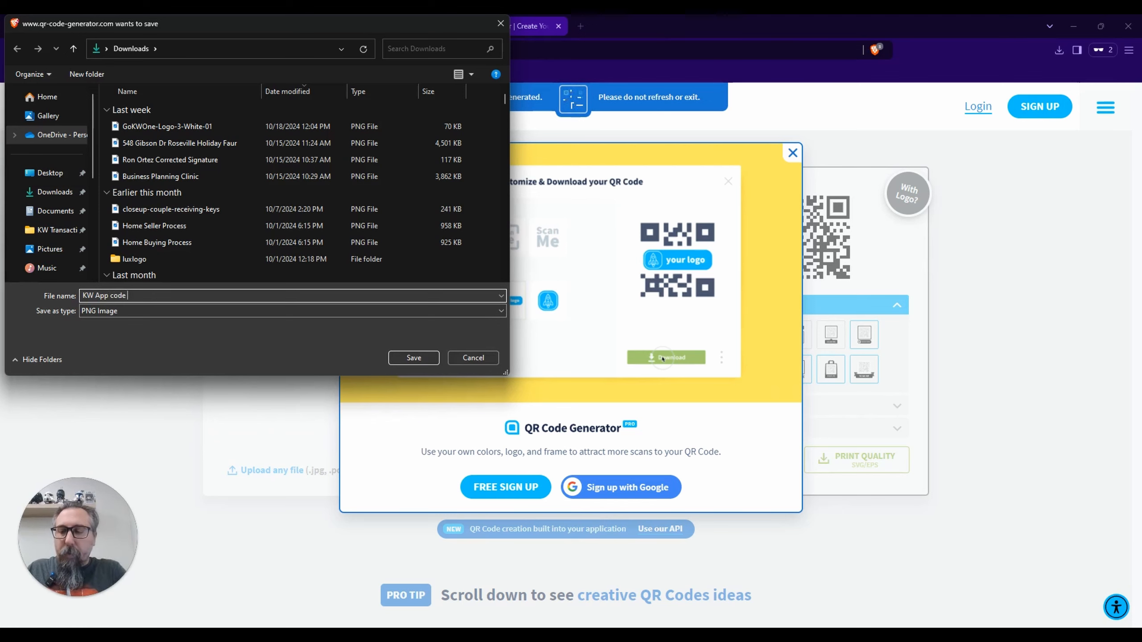
text( QR)
key(Return)
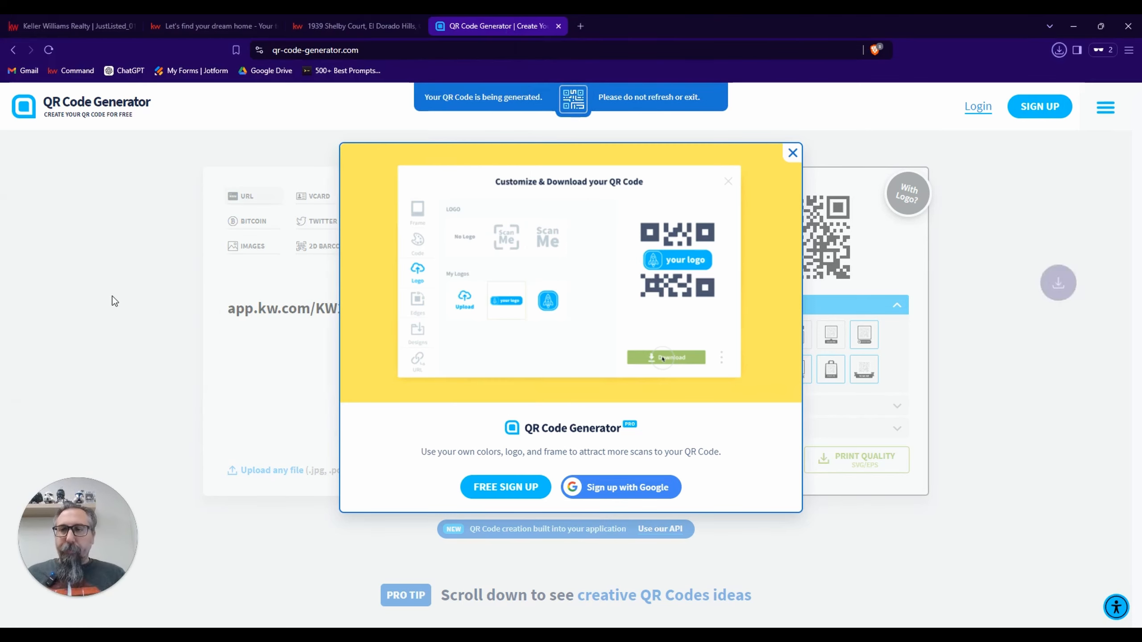
click(558, 25)
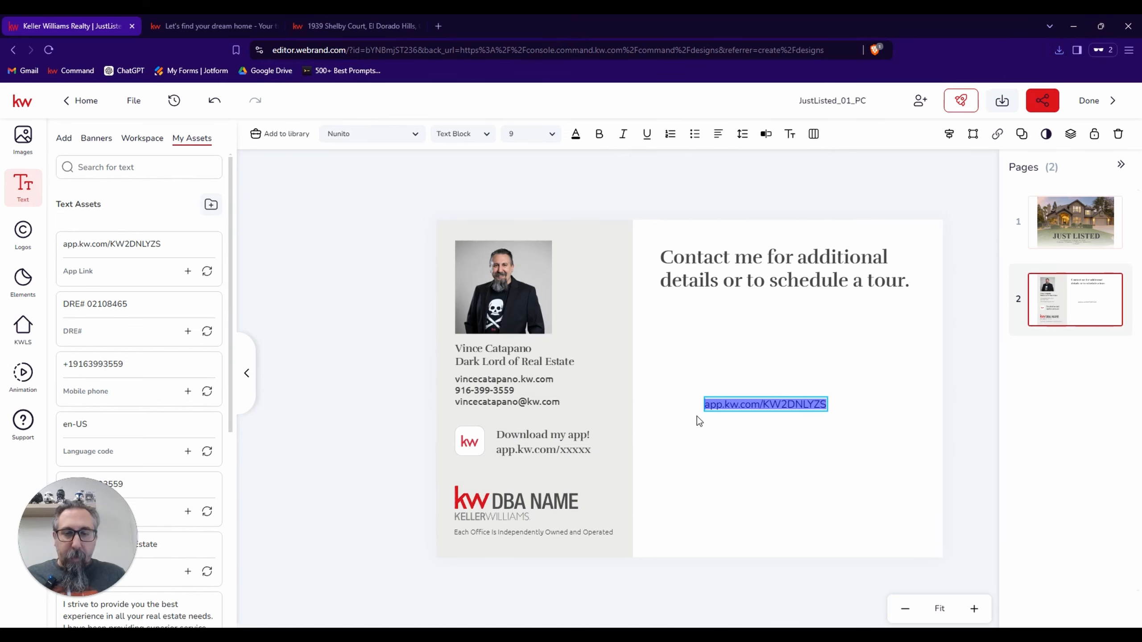
Delete the temporary app link text block from the white area of the postcard's back.
click(761, 446)
click(784, 405)
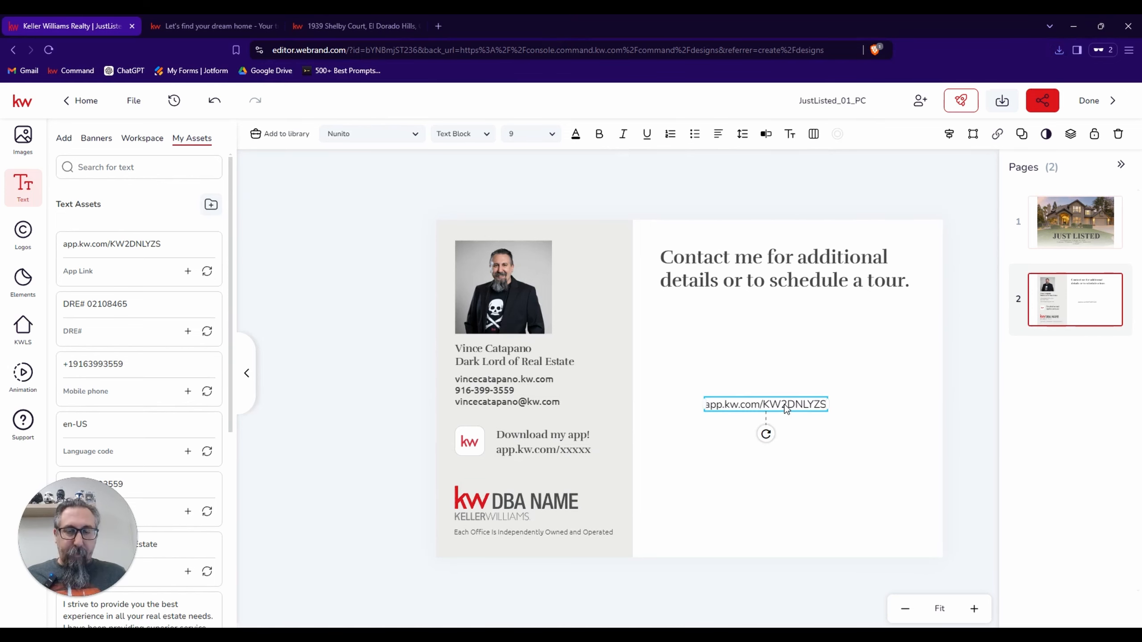
key(Delete)
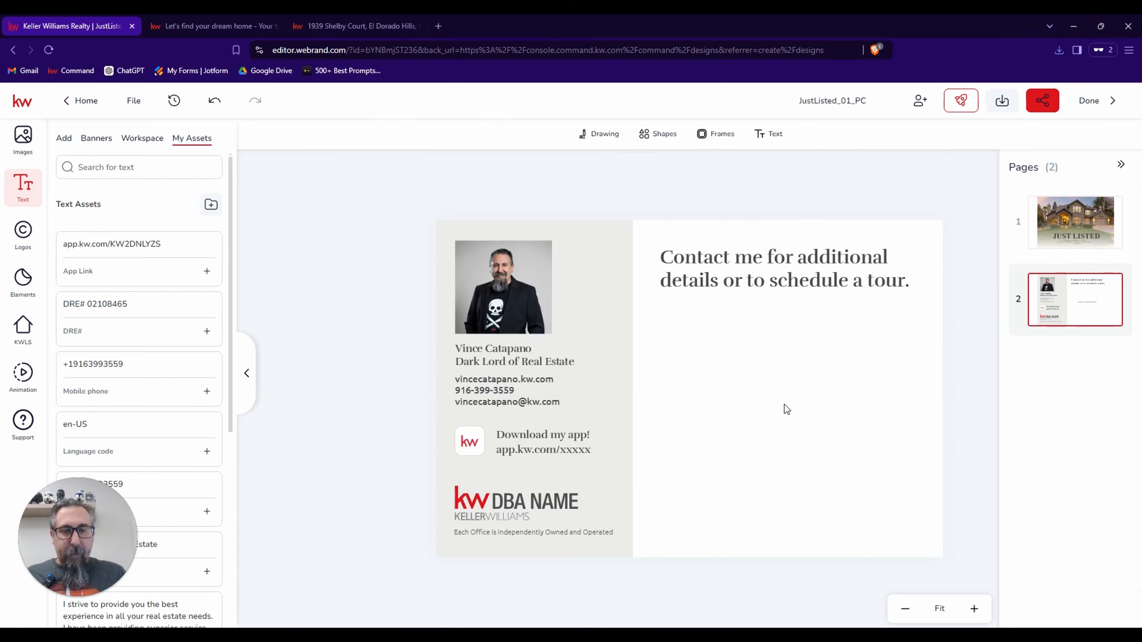
Remove the "app.kw.com/xxxxx" line from the "Download my app!" text block and save the changes.
click(572, 448)
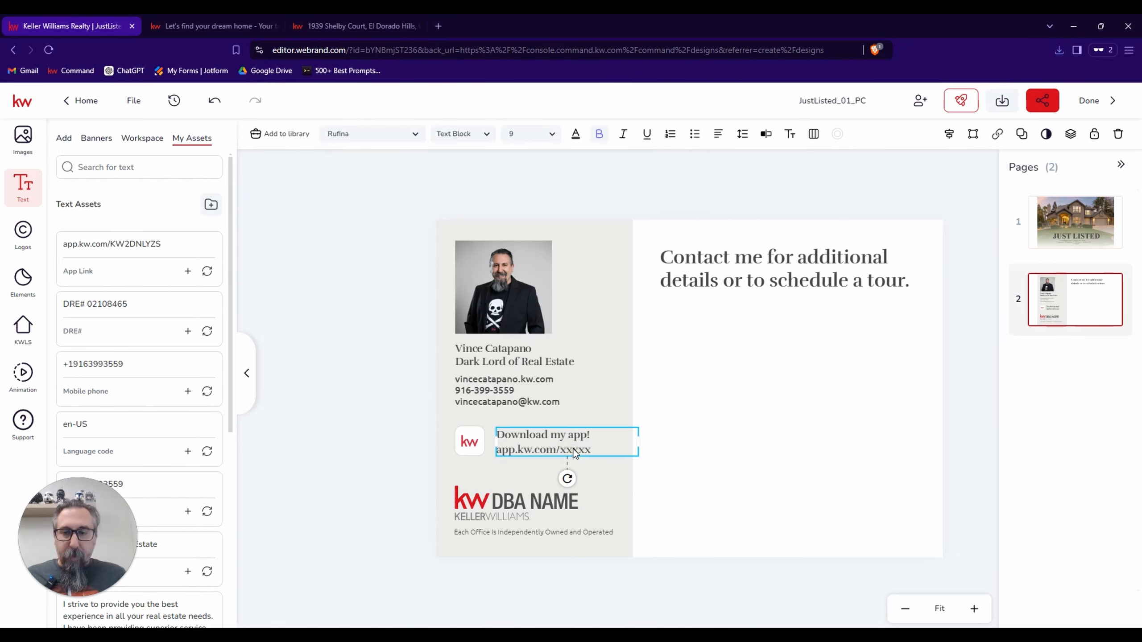
click(765, 133)
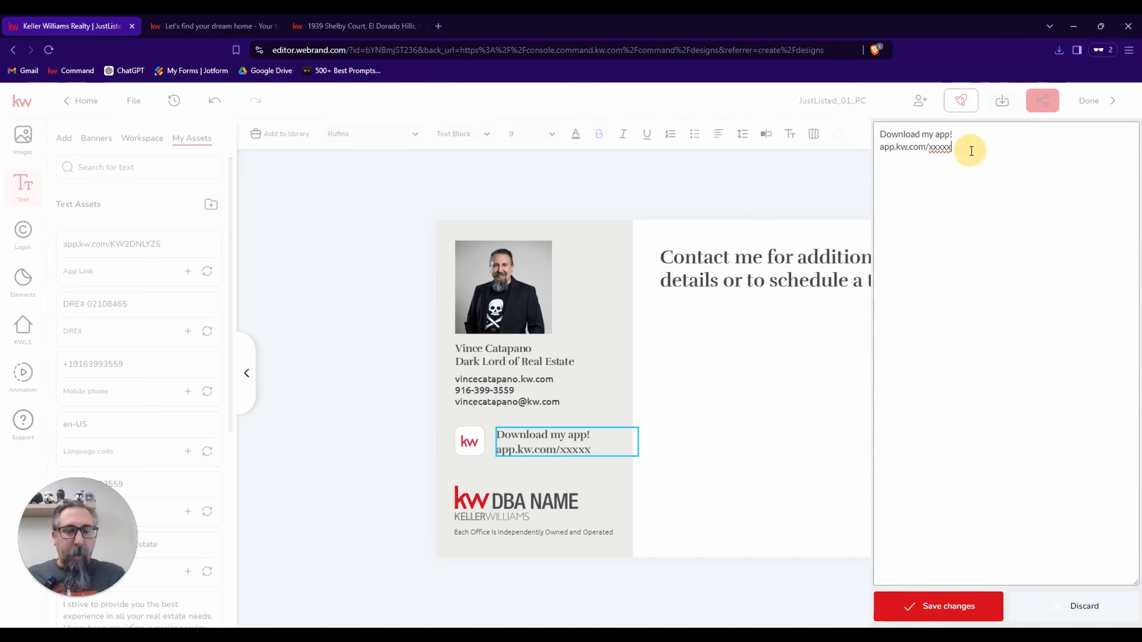
key(BackSpace)
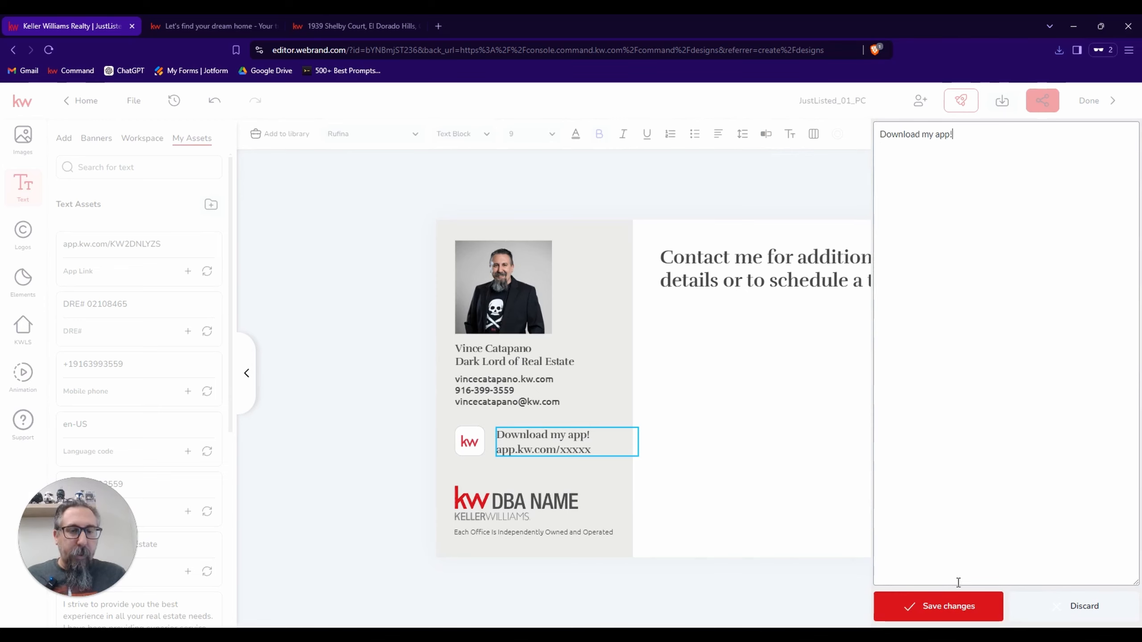
click(949, 607)
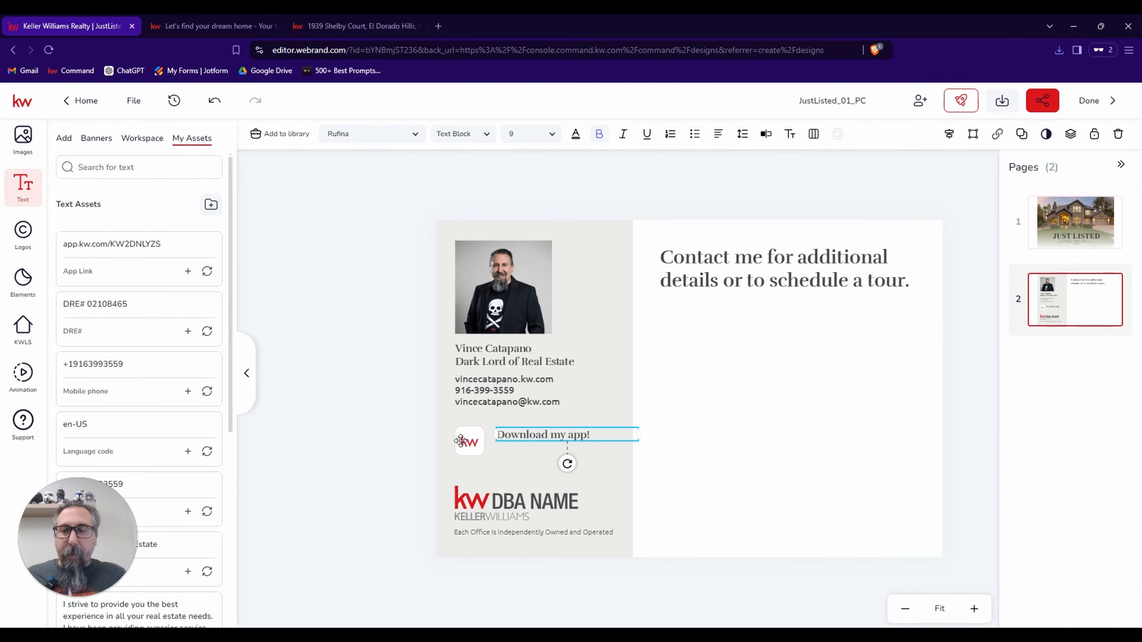
Upload "KW App code QR" from the Downloads folder to the personal image assets.
click(23, 137)
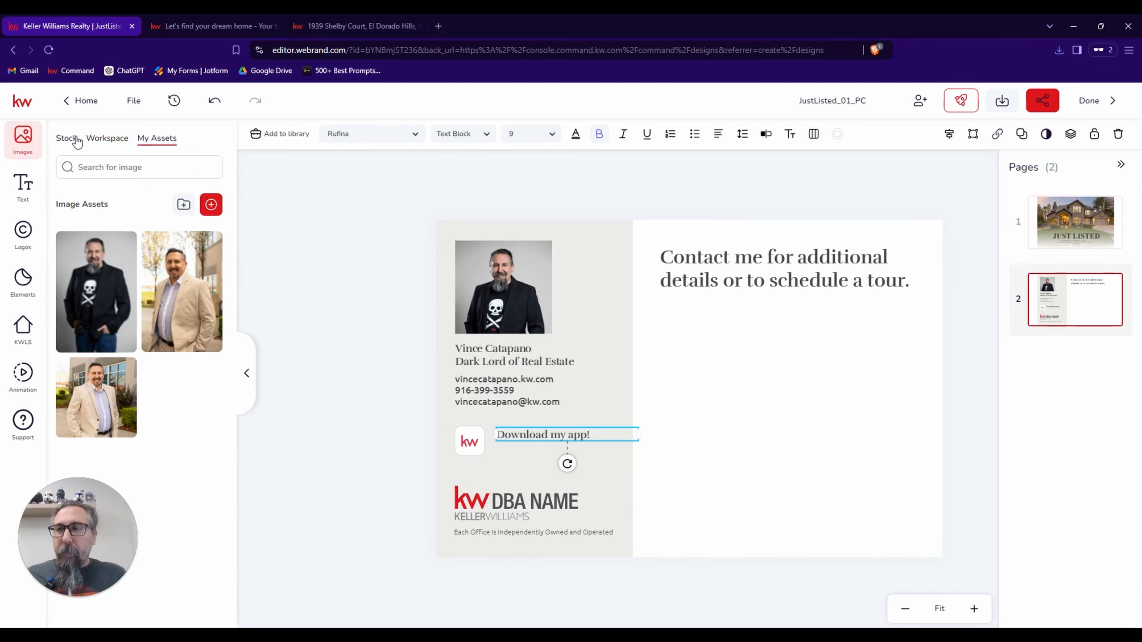
click(211, 205)
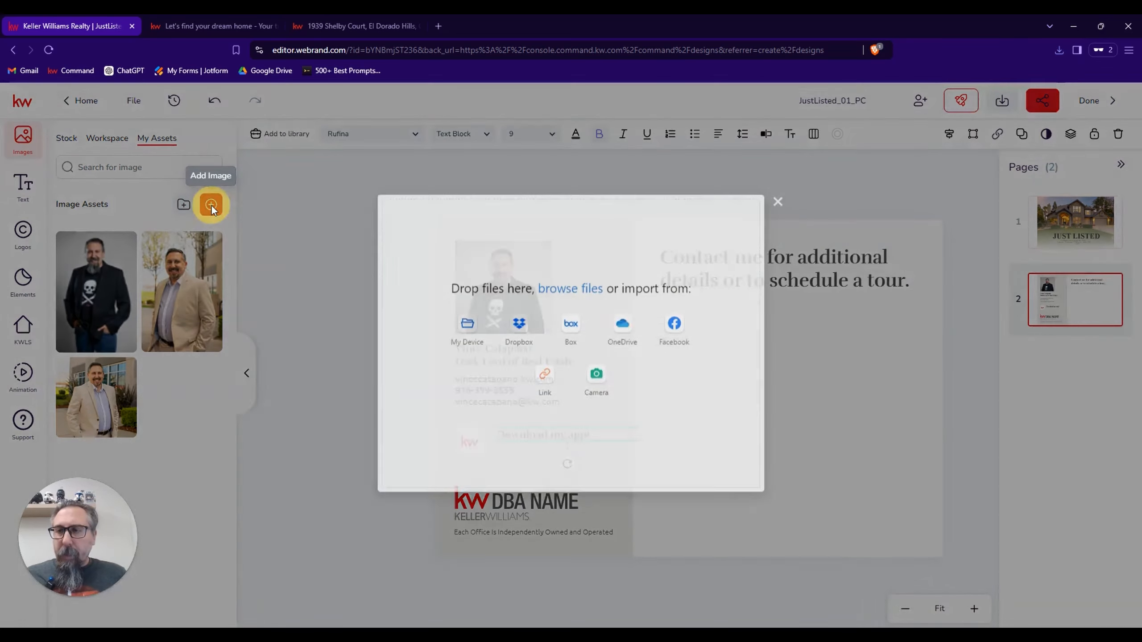
click(470, 344)
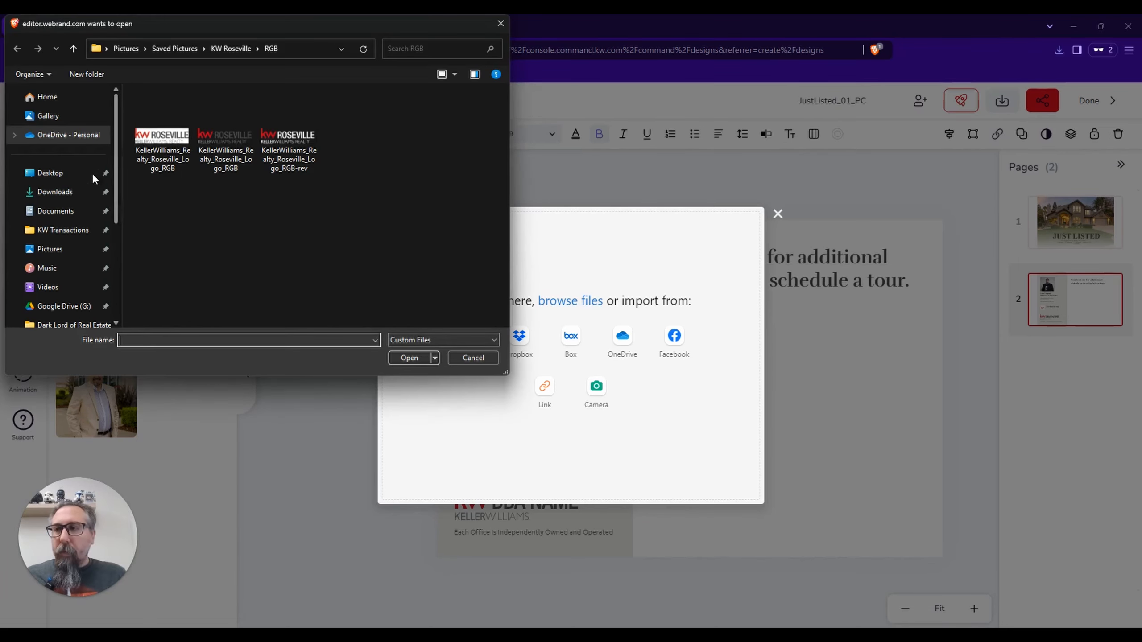
click(81, 192)
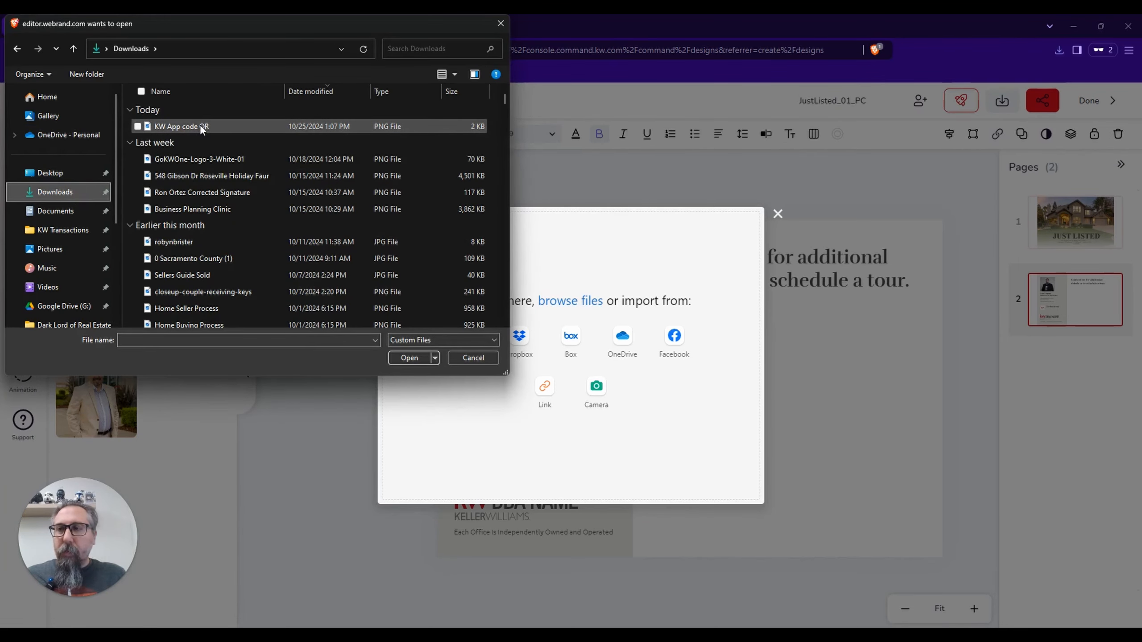
double_click(200, 124)
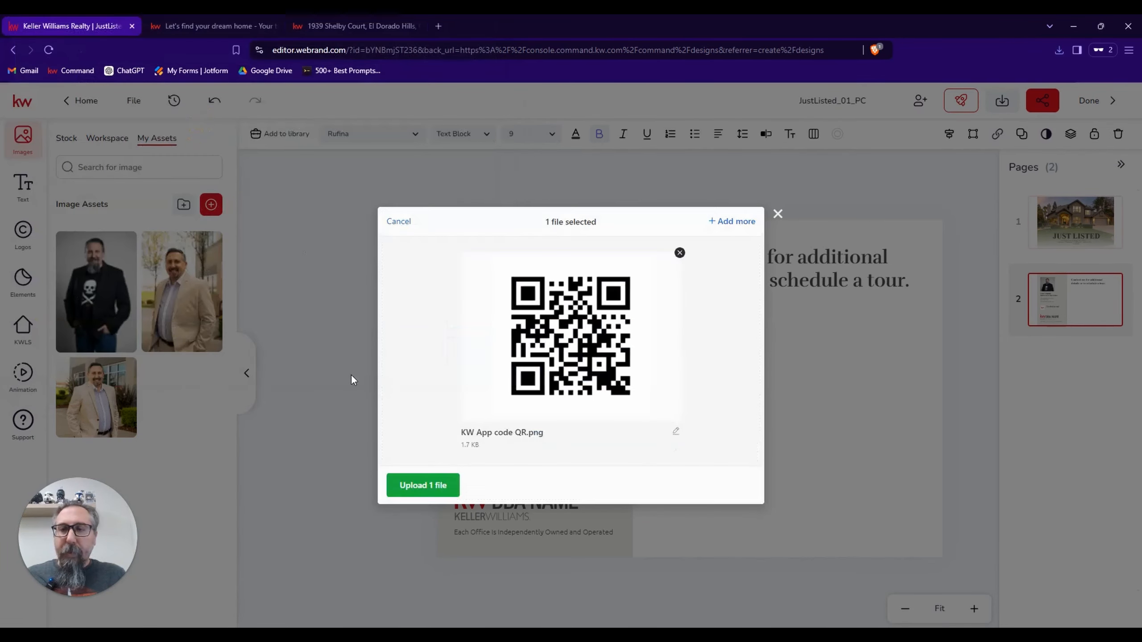
click(430, 485)
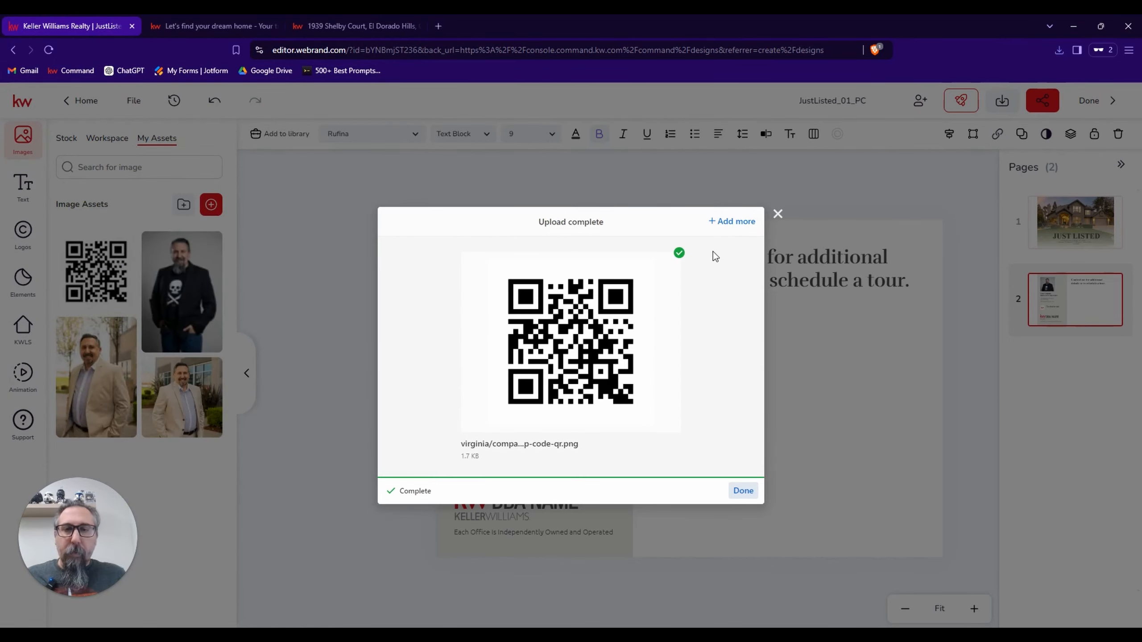
click(777, 214)
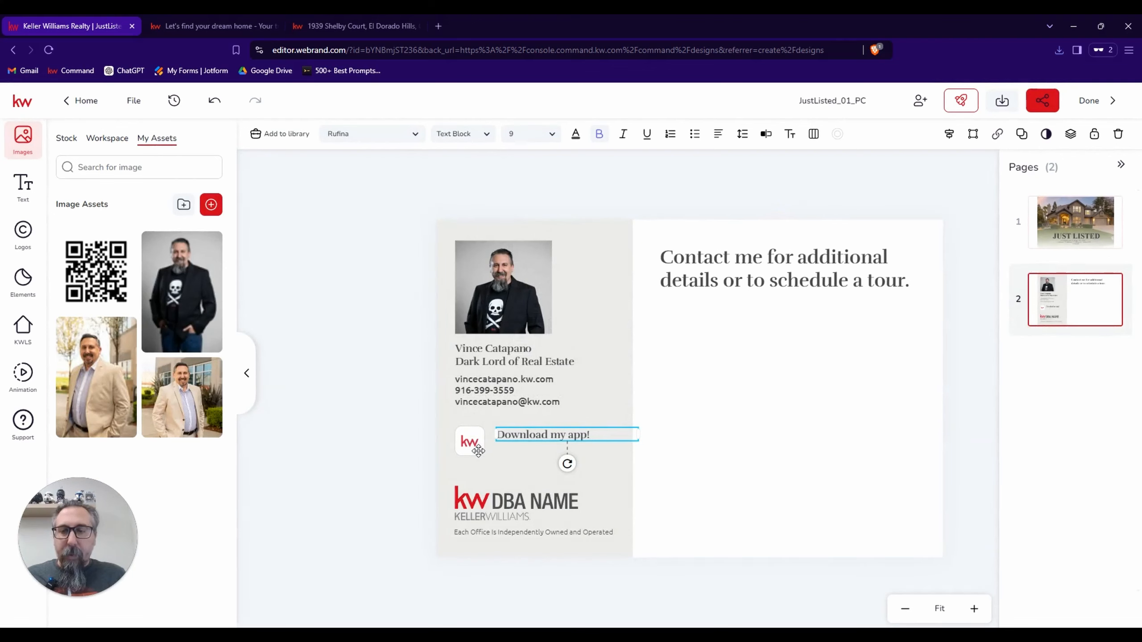
Add the QR code to the postcard's back, shrink it to fit below "Download my app!", and shift that text slightly up.
click(106, 254)
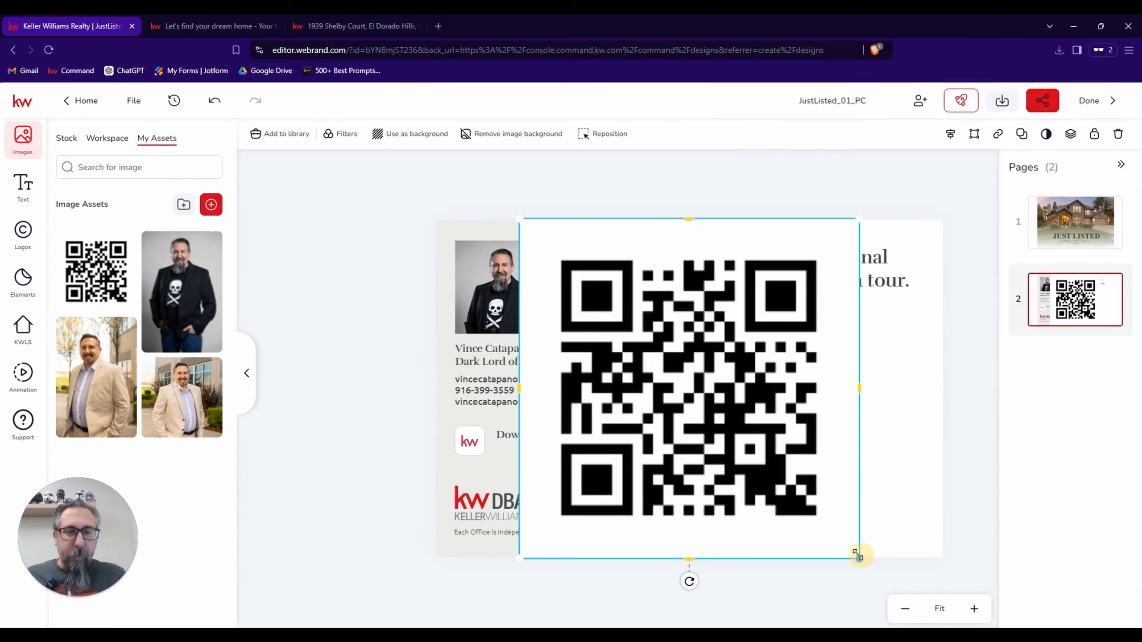
drag(858, 556, 570, 485)
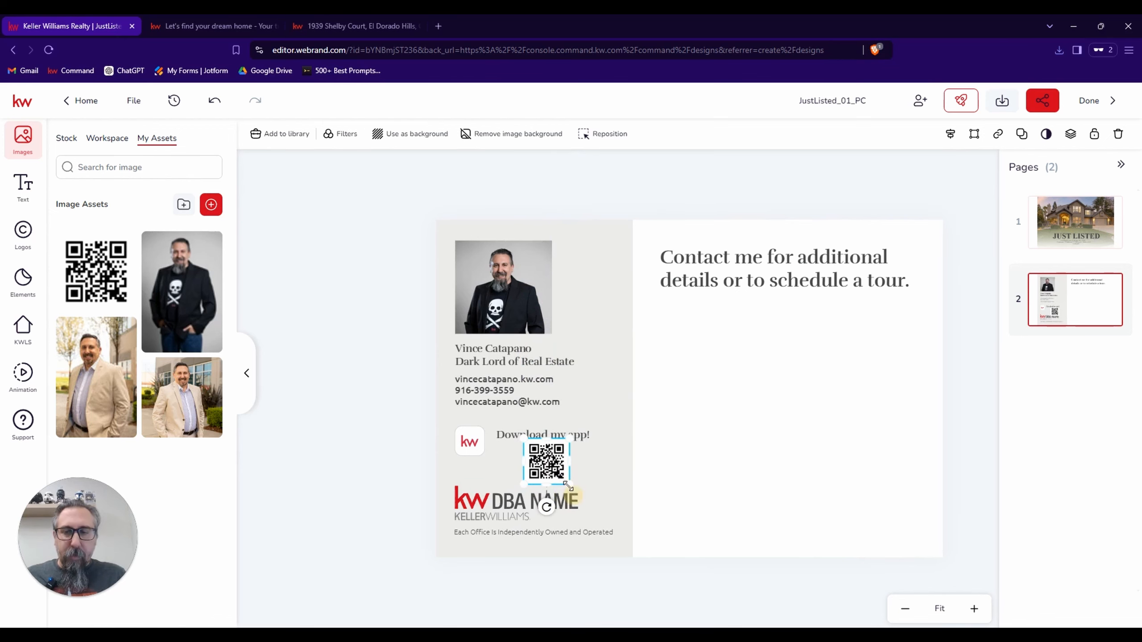
click(512, 441)
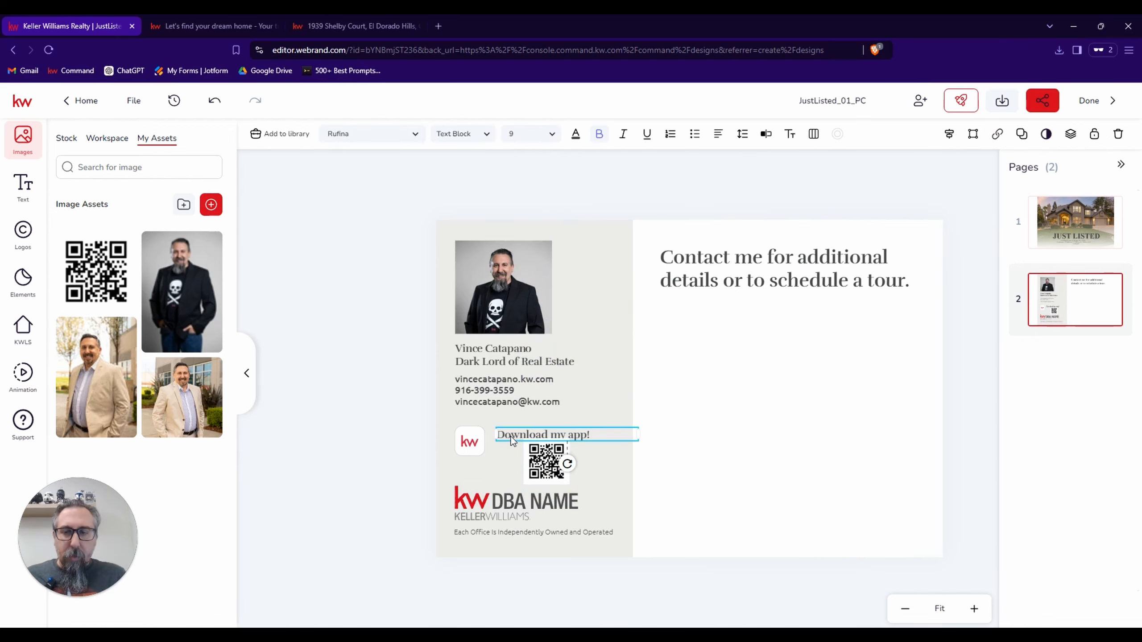
drag(511, 441, 510, 436)
Nudge the KW app icon slightly left and up beside the "Download my app!" text.
click(469, 450)
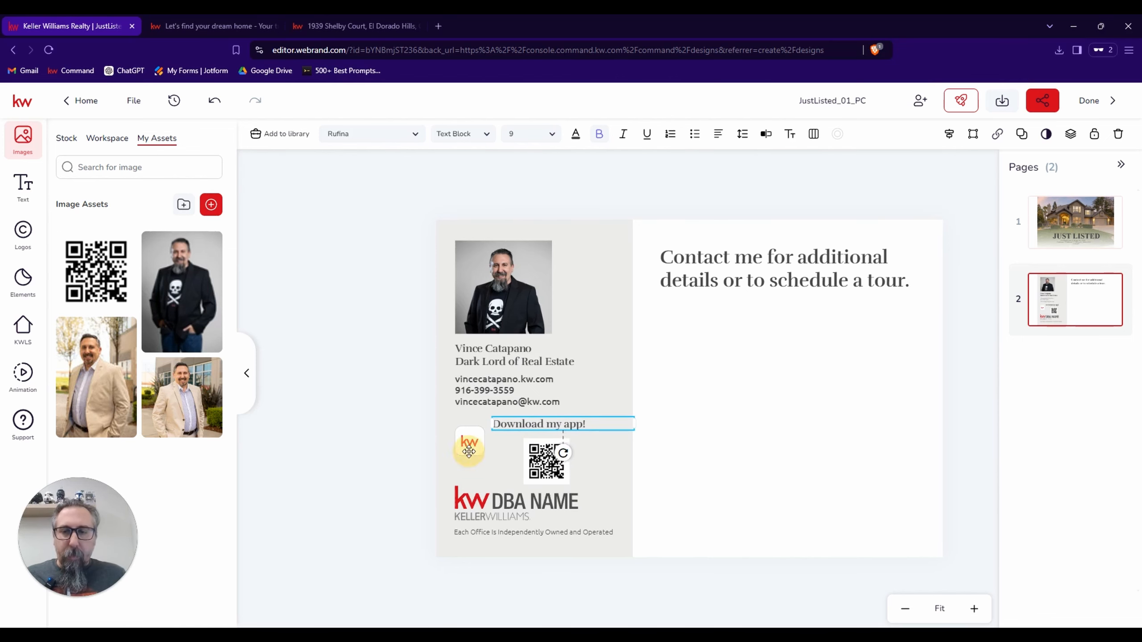
key(Left)
key(Left)
key(Left)
key(Left)
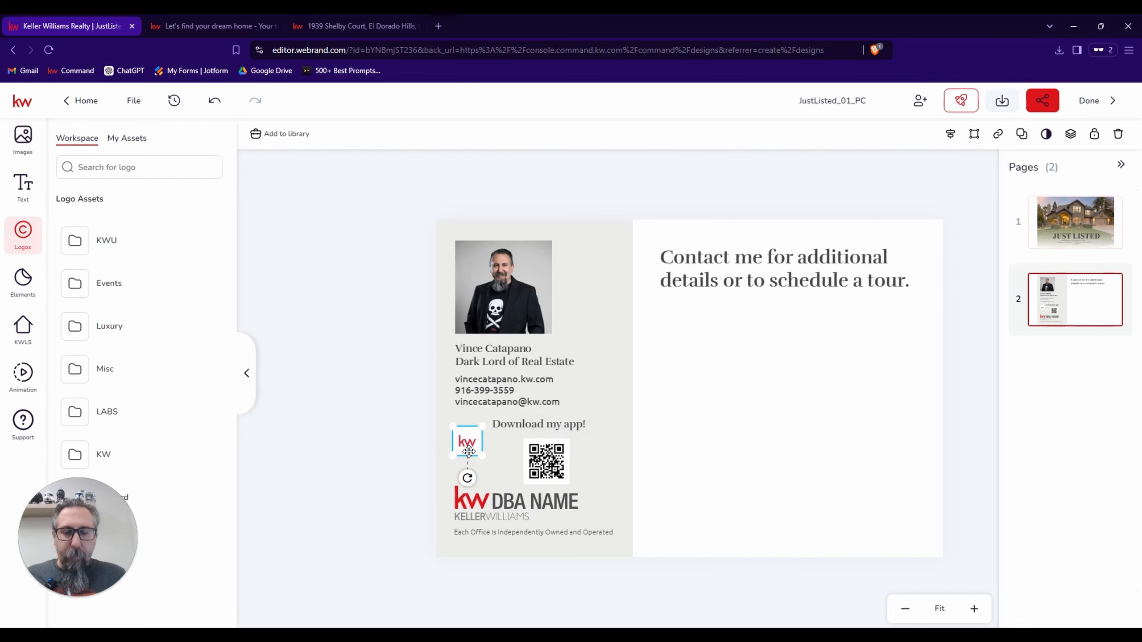
key(Up)
key(Up)
key(Up)
key(Up)
key(Up)
key(Up)
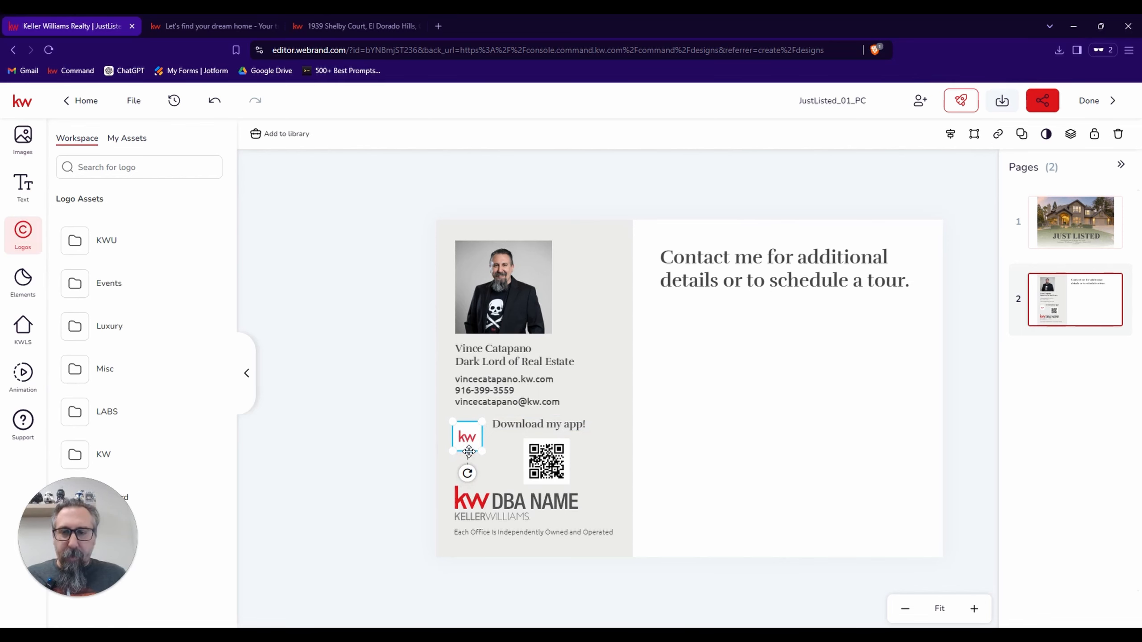
Nudge the QR code slightly up and left to center it under the "Download my app!" text.
click(559, 473)
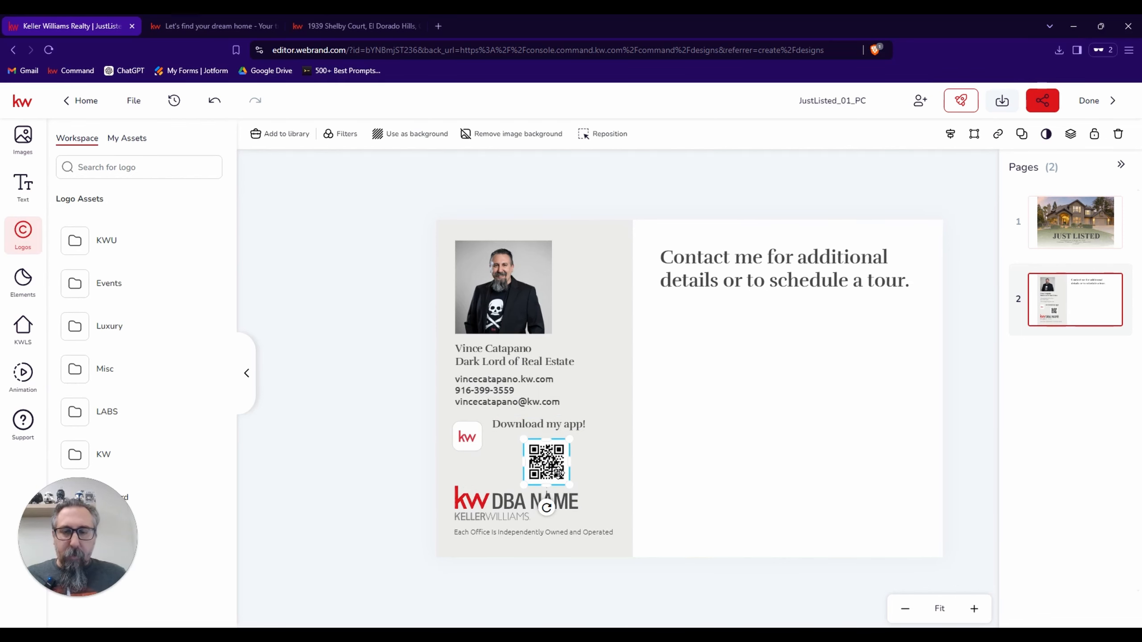
key(Up)
key(Up)
key(Up)
key(Up)
key(Up)
key(Up)
key(Left)
key(Left)
key(Left)
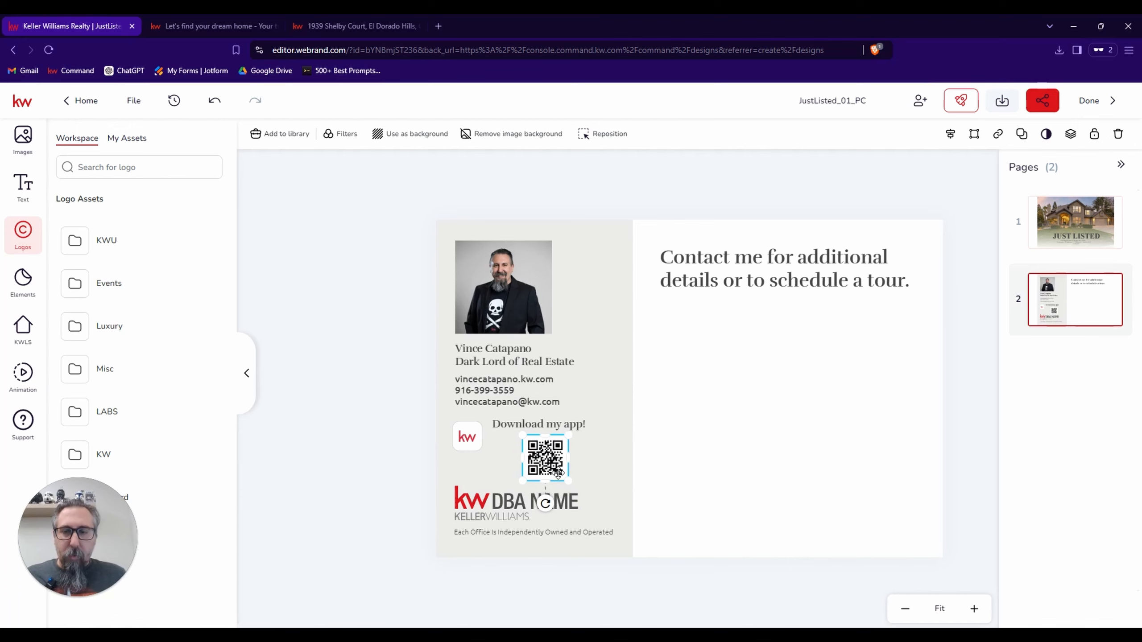
key(Left)
key(Left)
key(Left)
key(Left)
key(Left)
key(Left)
key(Left)
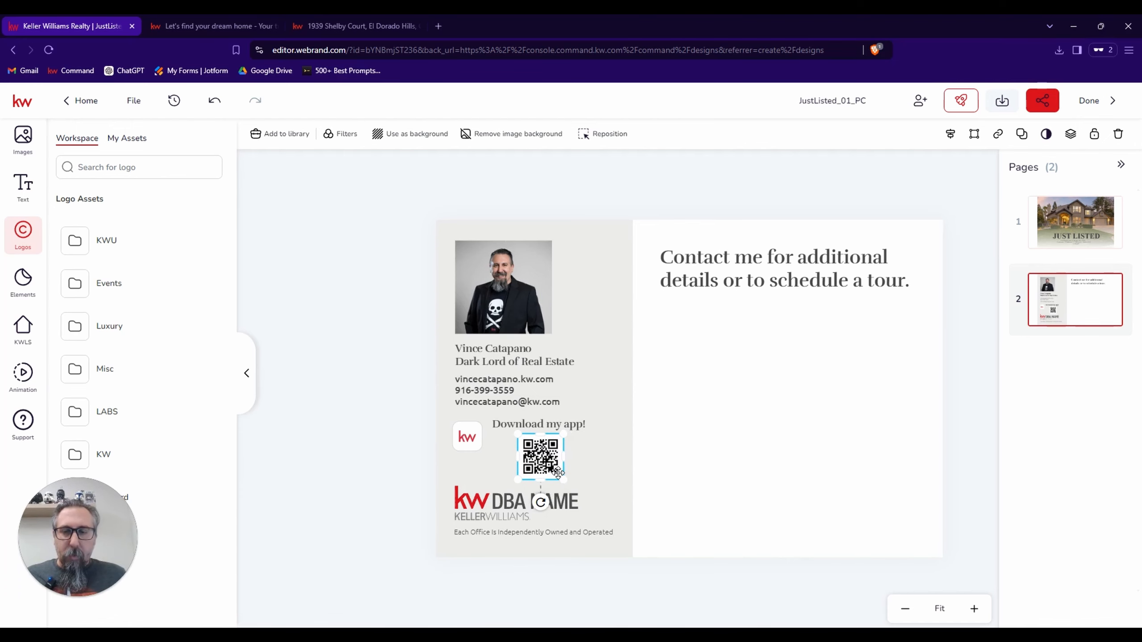
key(Right)
key(Right)
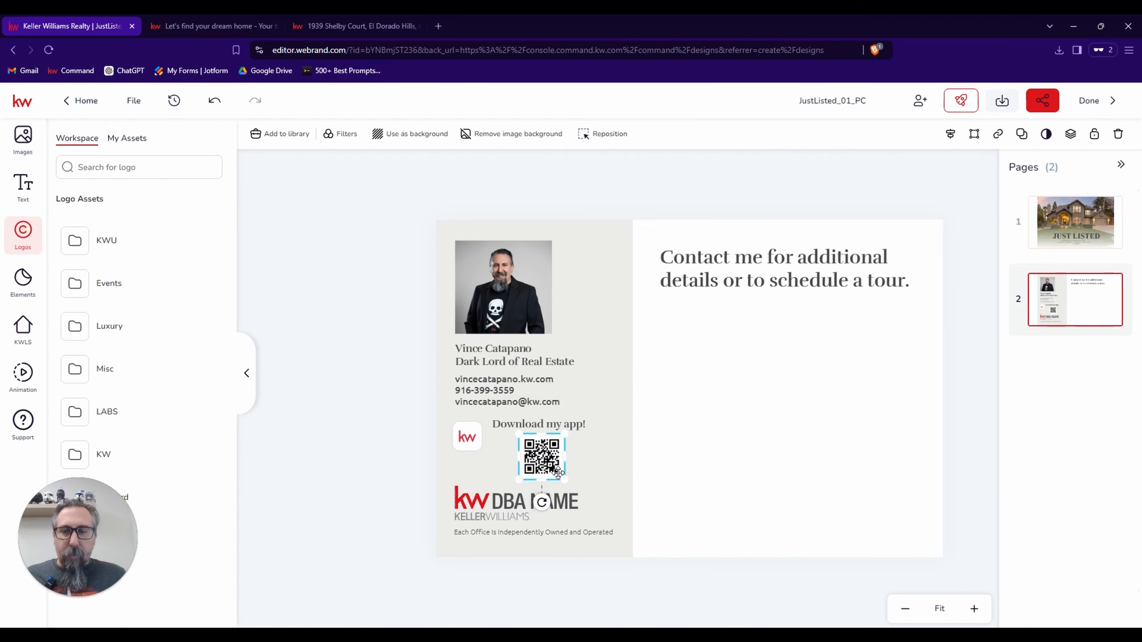
click(779, 448)
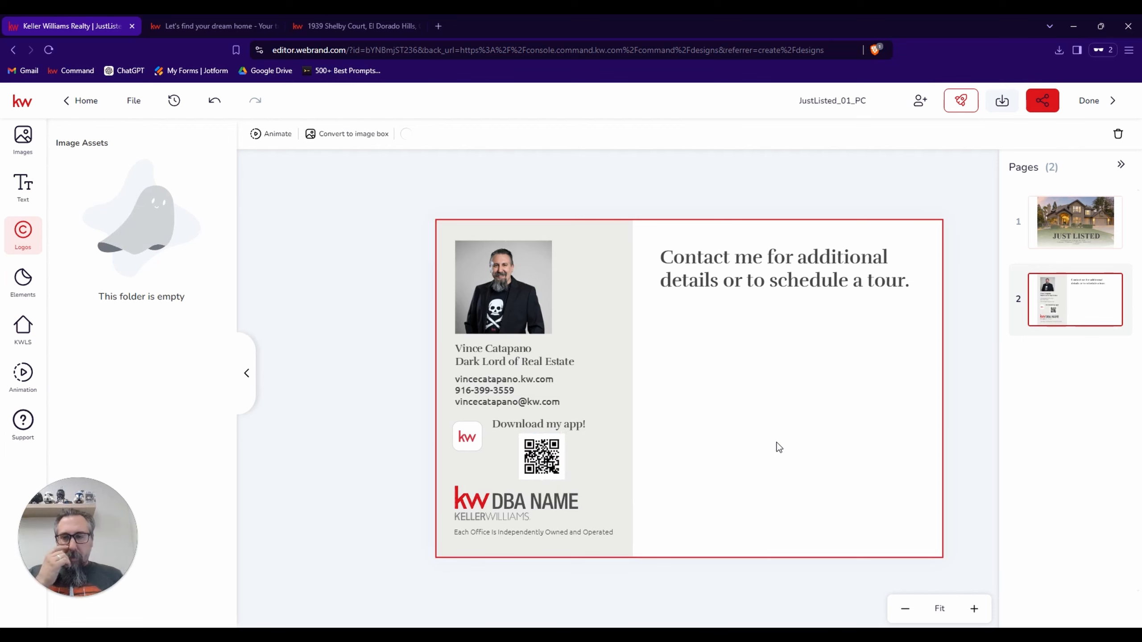
Nudge the QR code slightly down to leave space below the "Download my app!" text.
click(541, 457)
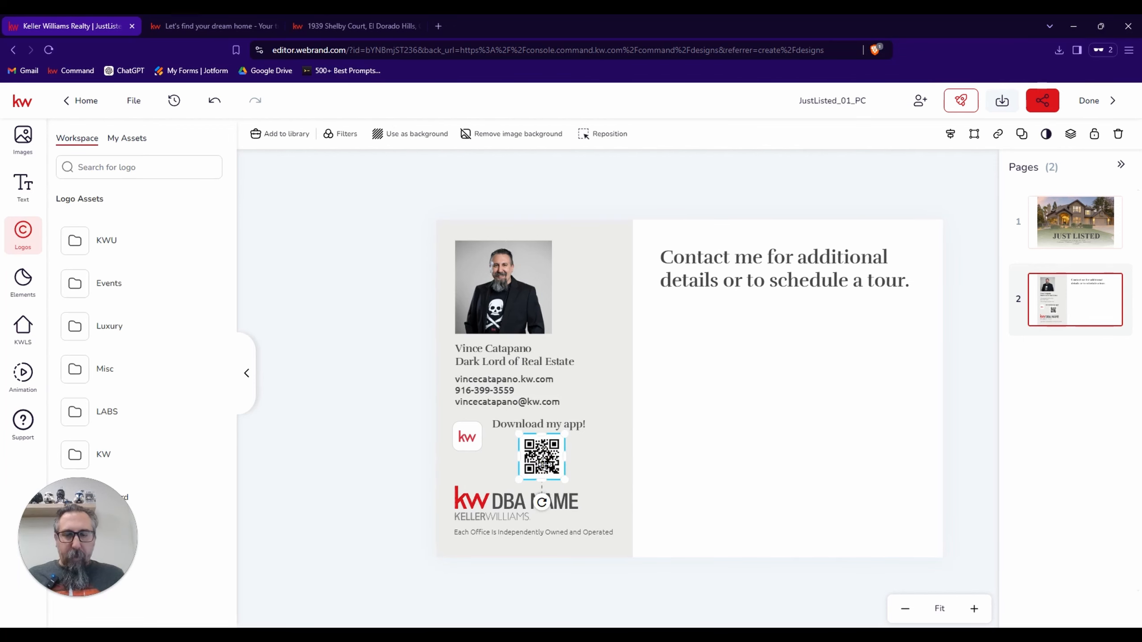
key(Down)
key(Down)
key(Down)
key(Down)
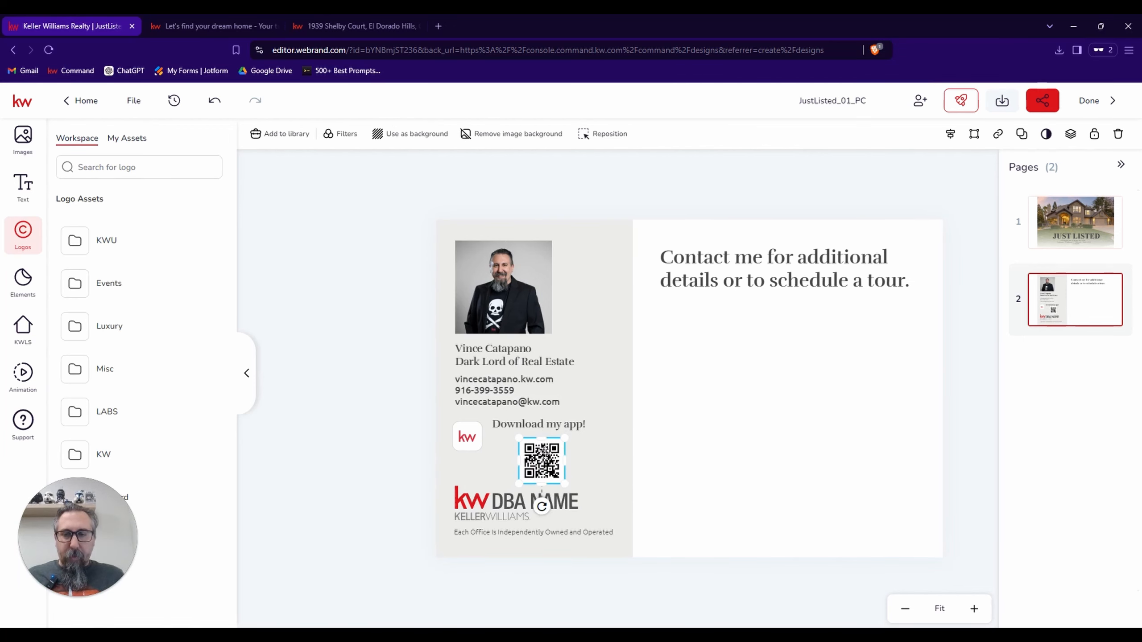
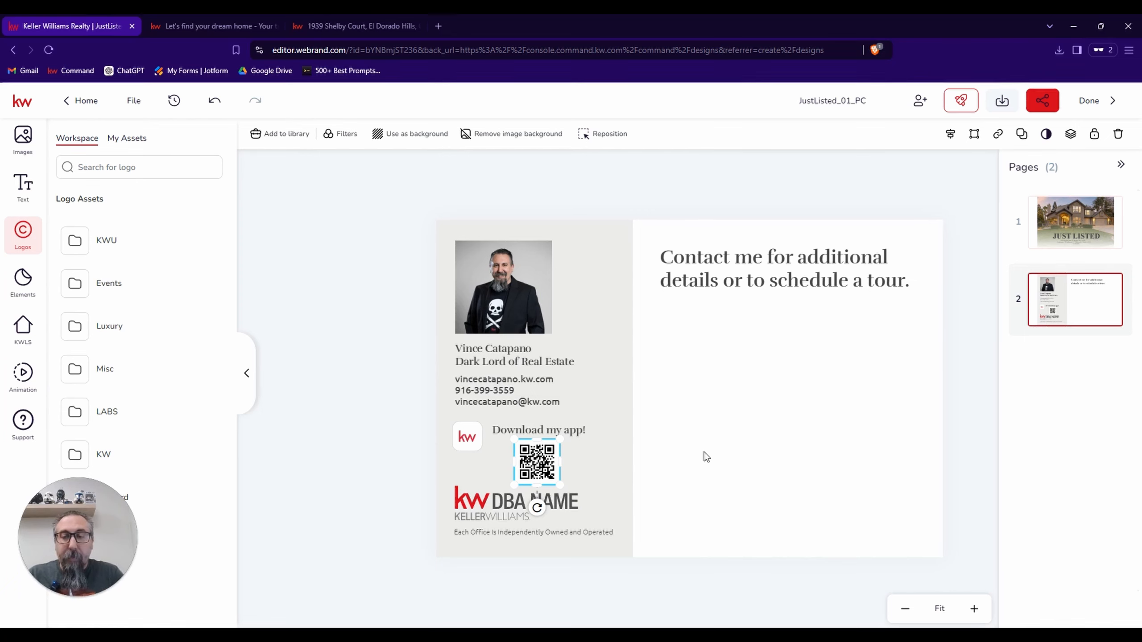
Replace the DBA NAME logo on the postcard's back with the saved KW Roseville logo and shrink it very slightly.
click(489, 503)
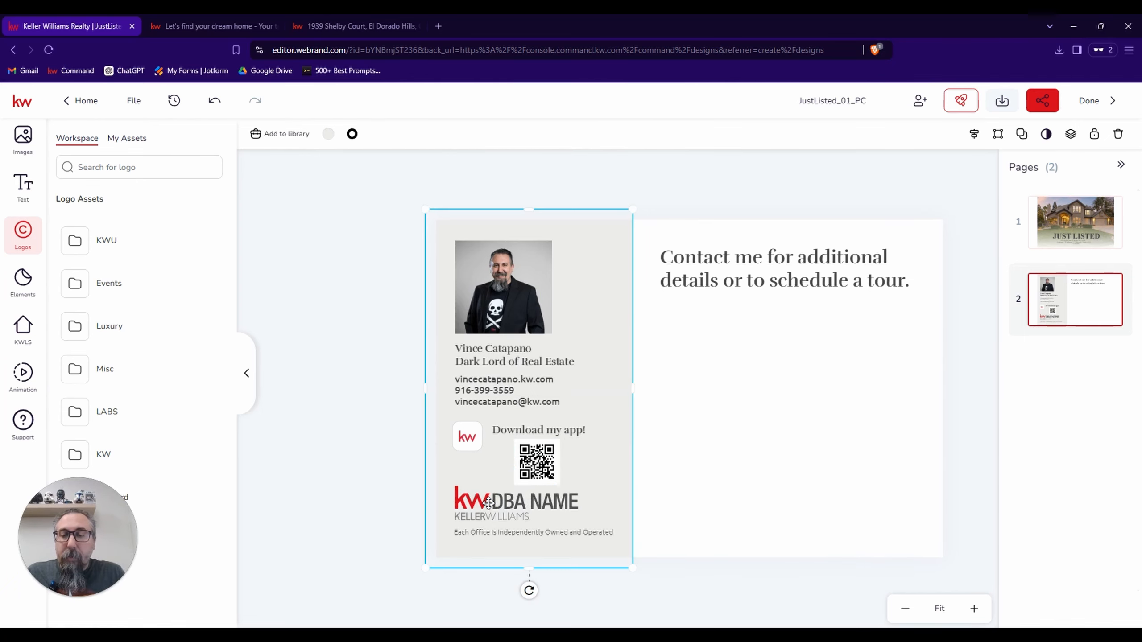
click(511, 504)
click(711, 451)
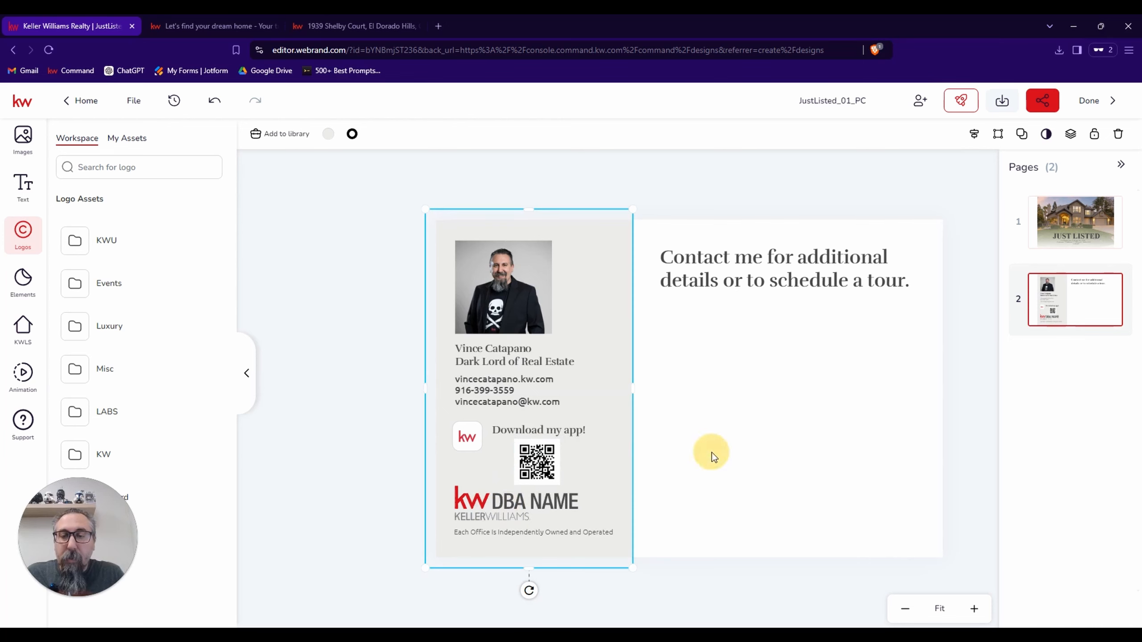
click(516, 505)
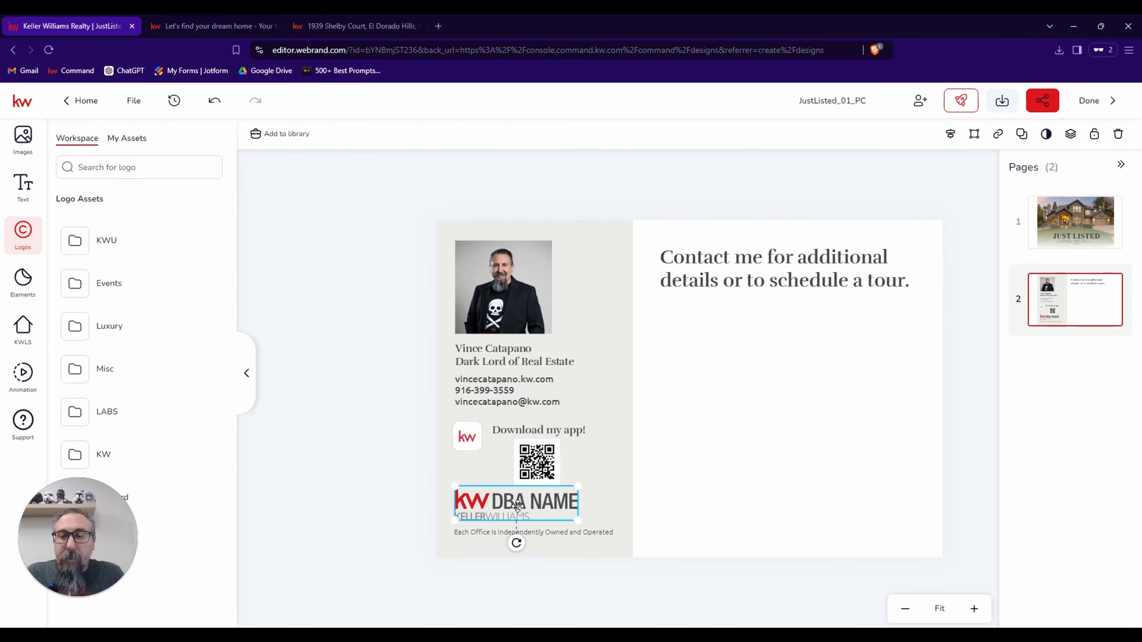
click(18, 151)
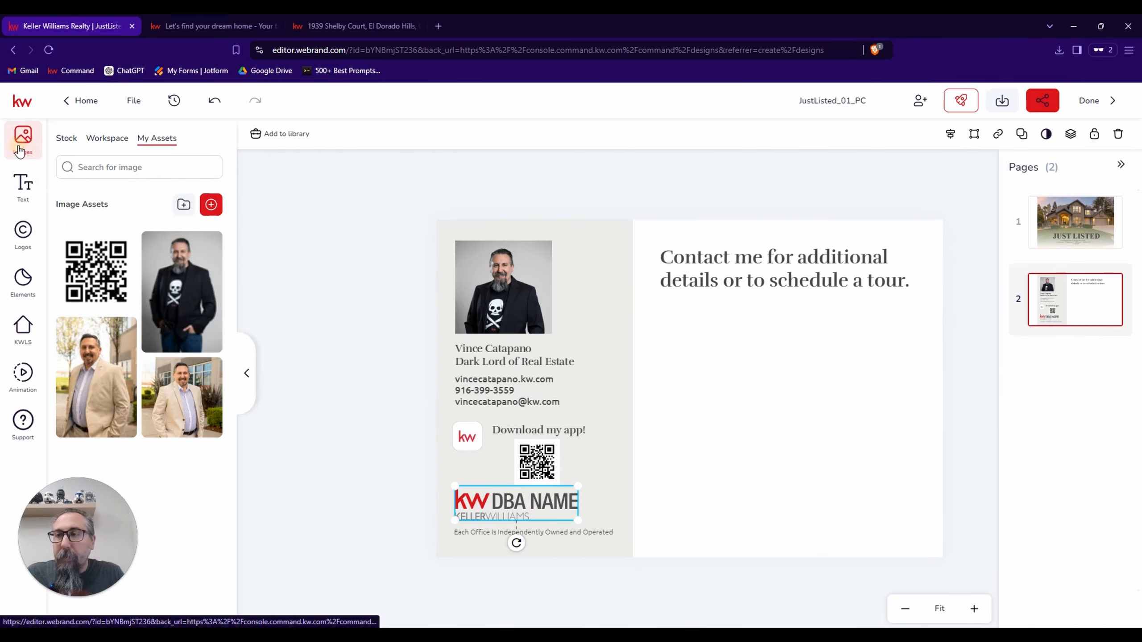
click(27, 250)
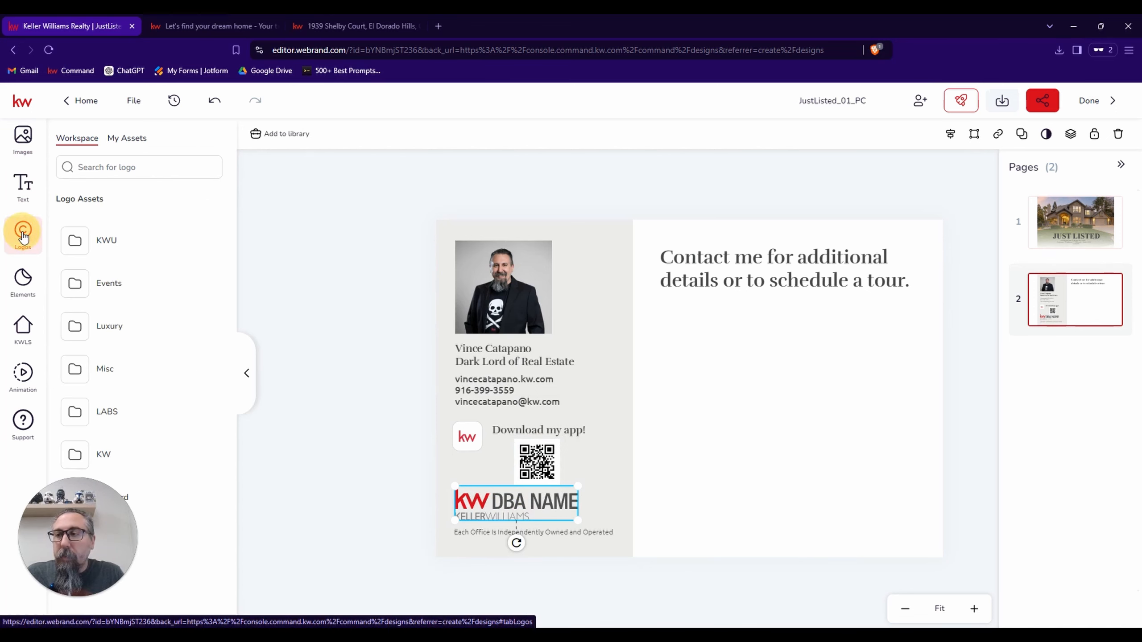
click(137, 144)
mouse_move(104, 248)
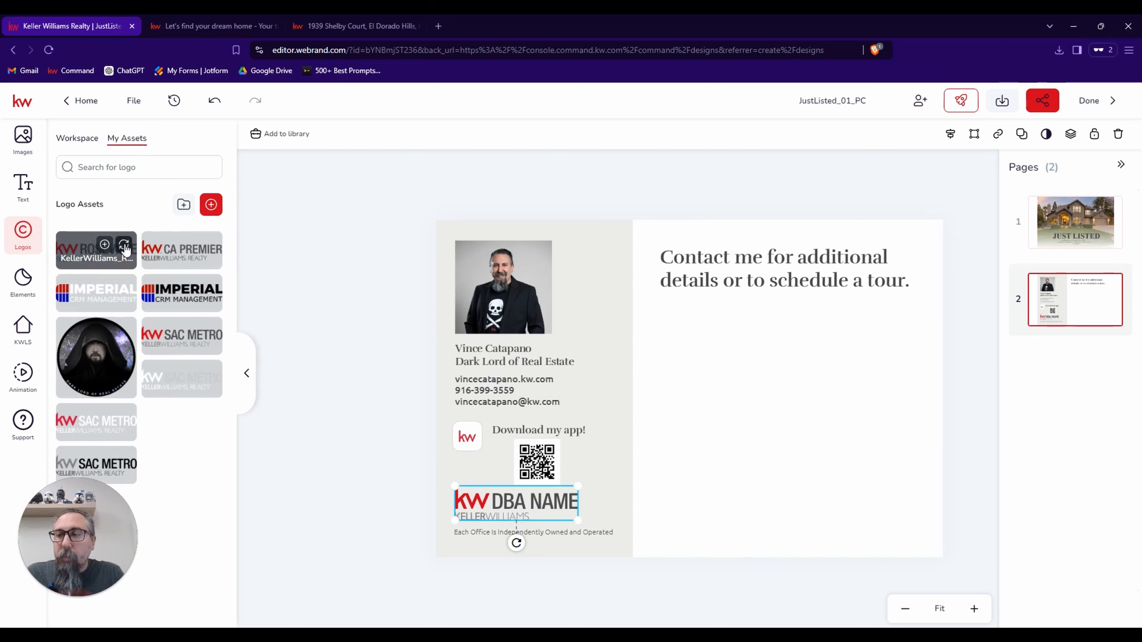
click(123, 246)
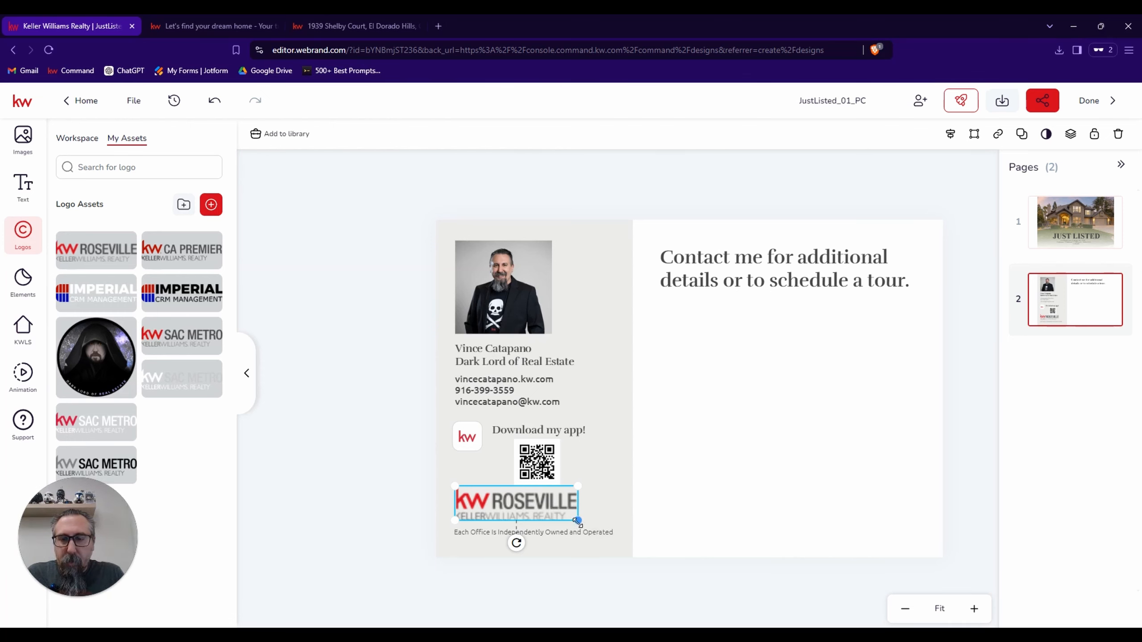
mouse_move(578, 520)
mouse_down()
mouse_move(607, 528)
mouse_move(576, 521)
mouse_up()
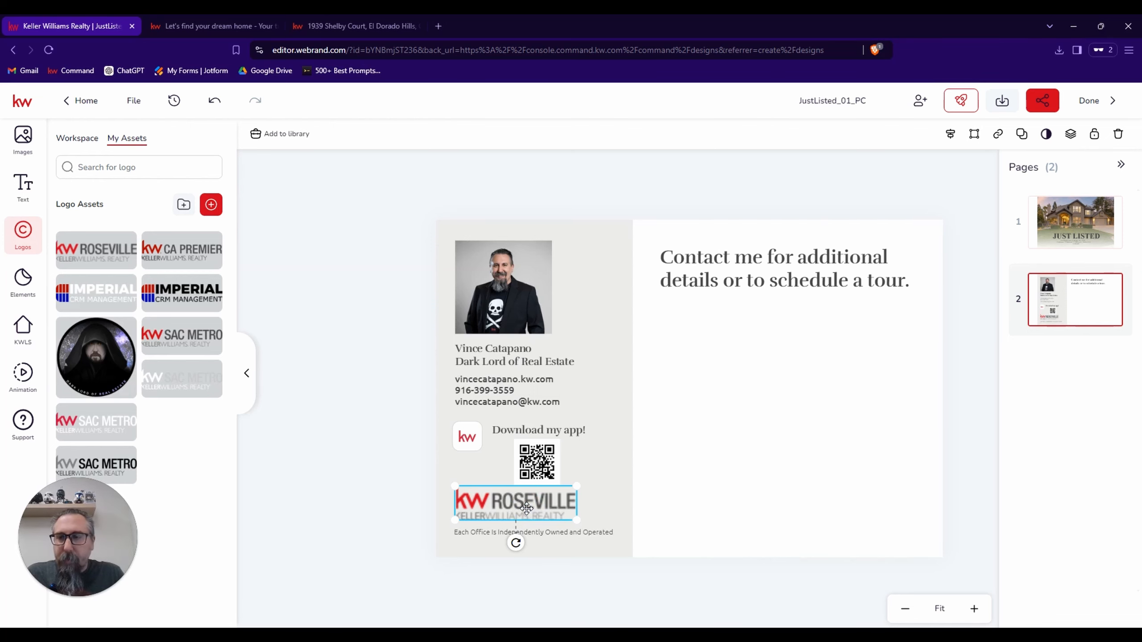
Upload KellerWilliams_Realty_Roseville_Logo_CMYK.png from the KW Roseville CMYK folder to the logo assets and shrink the postcard's Roseville logo to match the headshot's width.
click(216, 212)
click(477, 337)
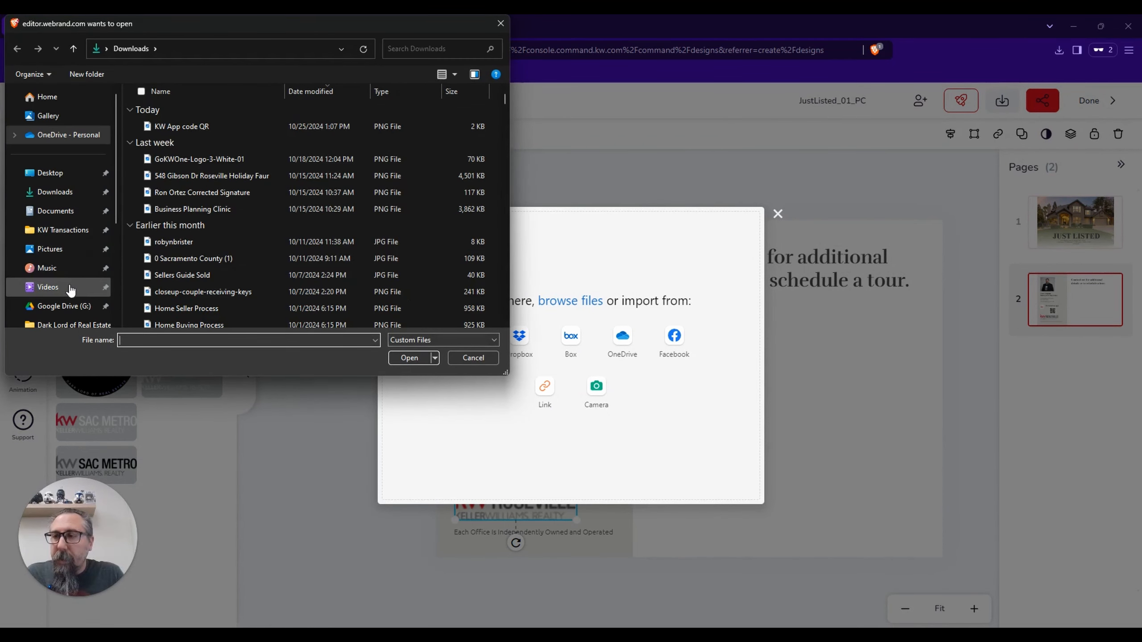
click(56, 248)
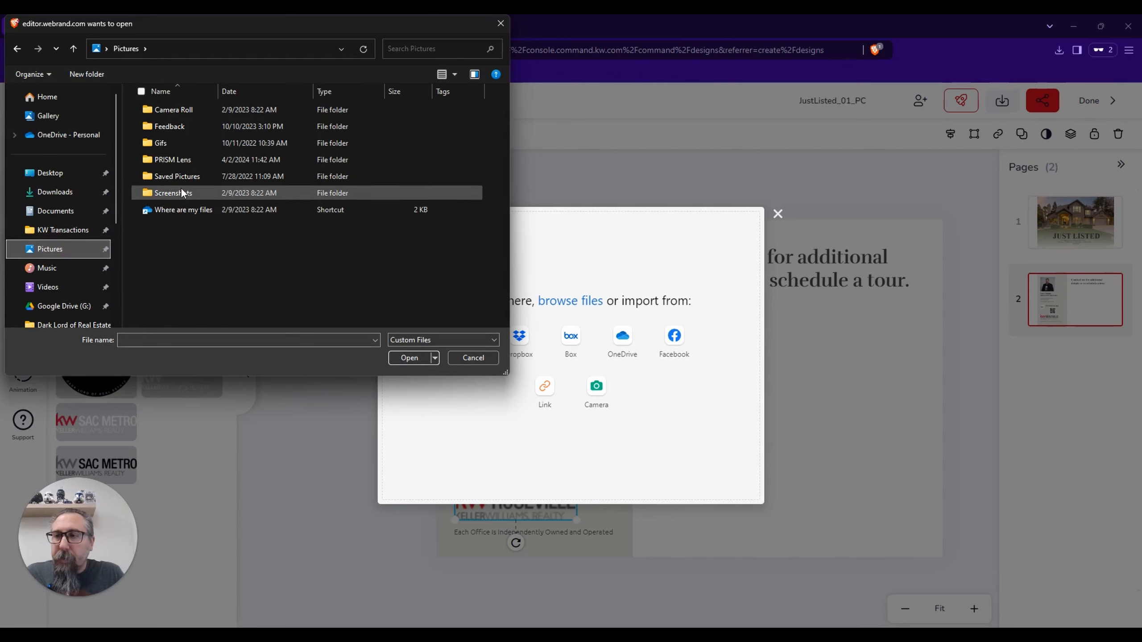
double_click(179, 177)
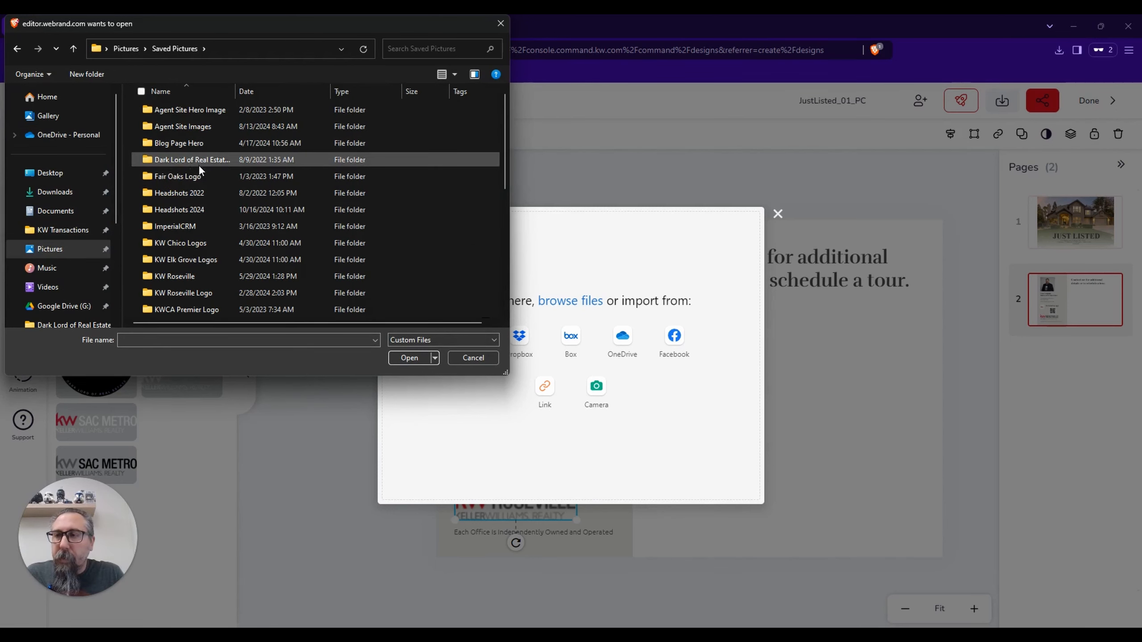
double_click(198, 277)
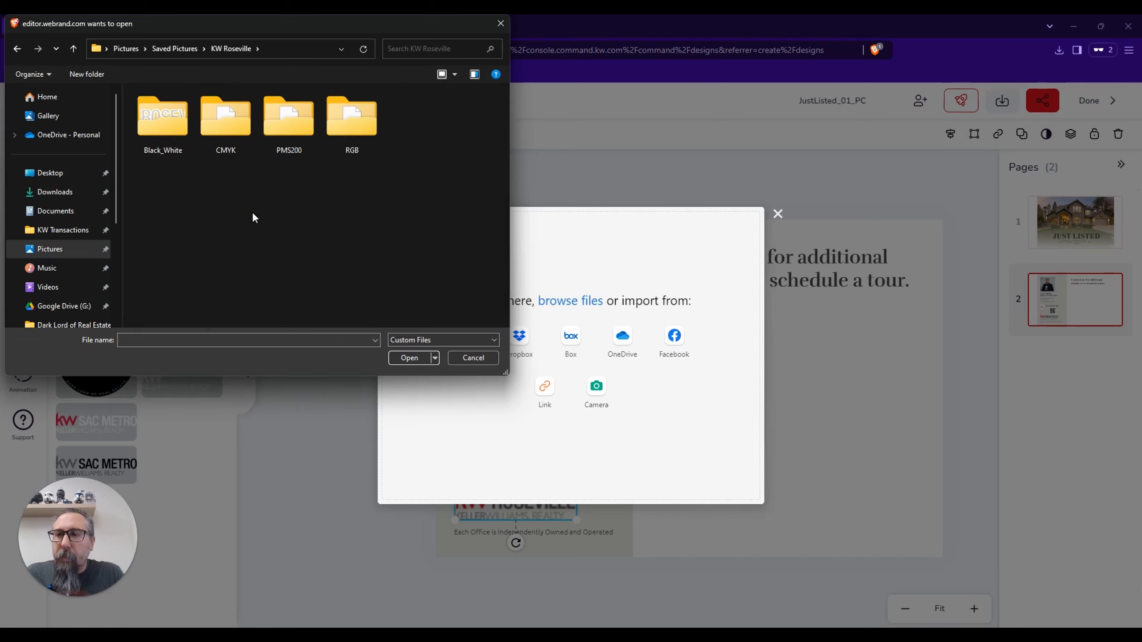
double_click(216, 124)
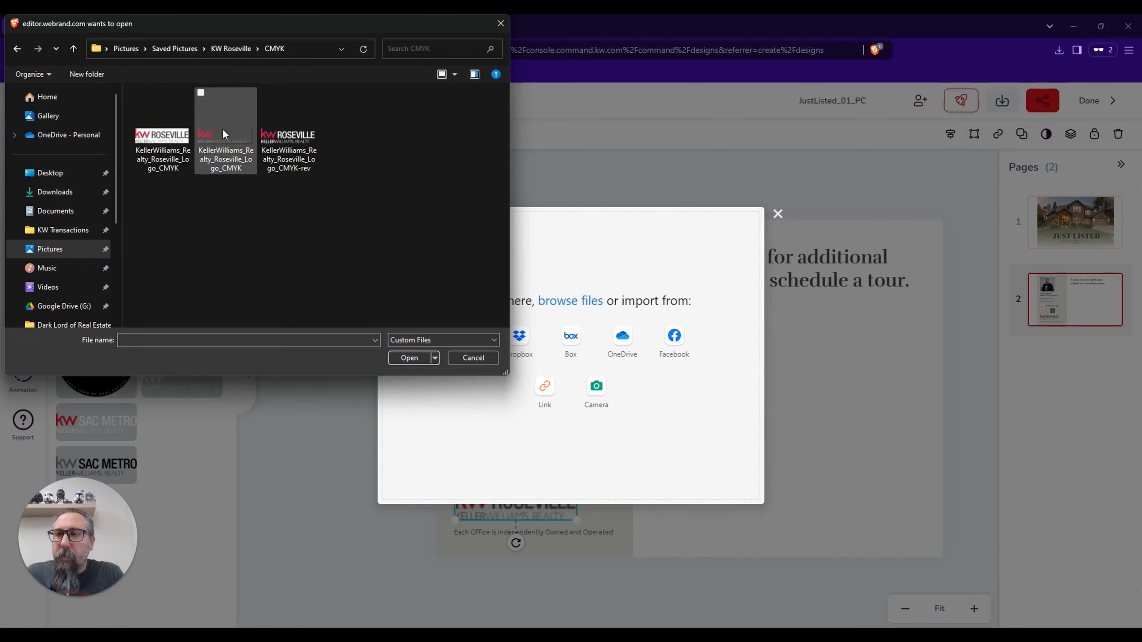
double_click(229, 136)
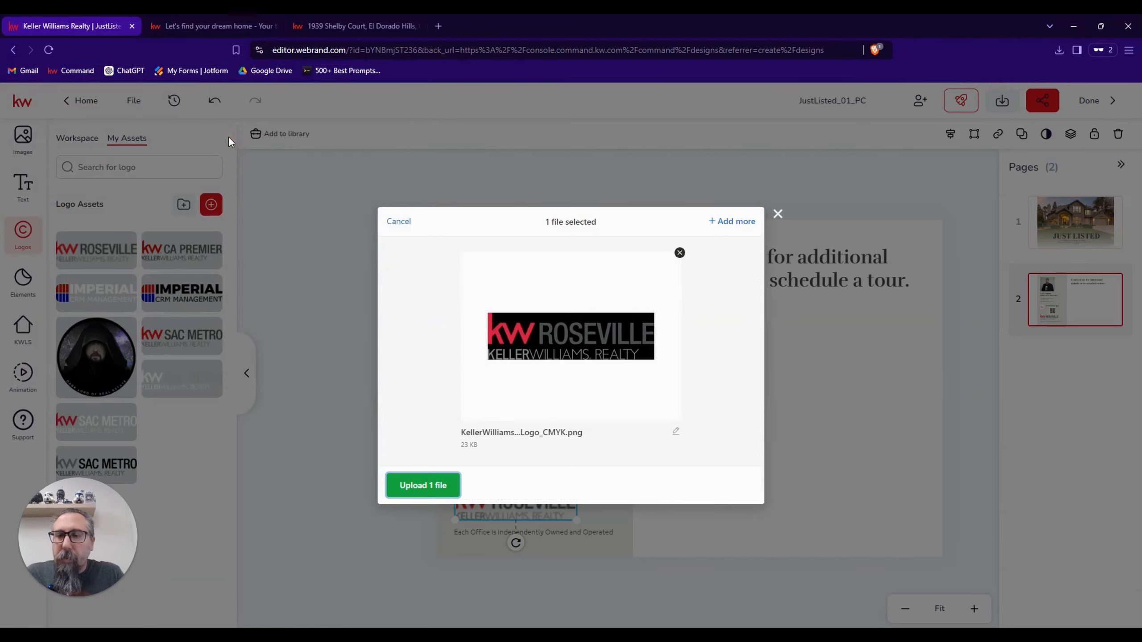
click(423, 485)
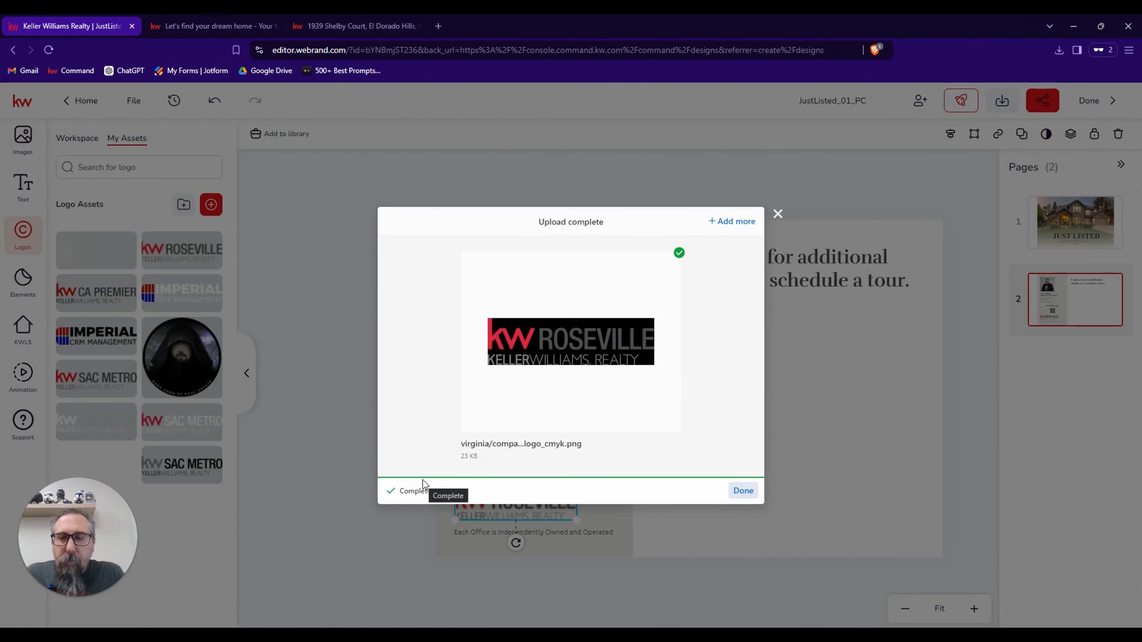
click(742, 491)
mouse_move(106, 252)
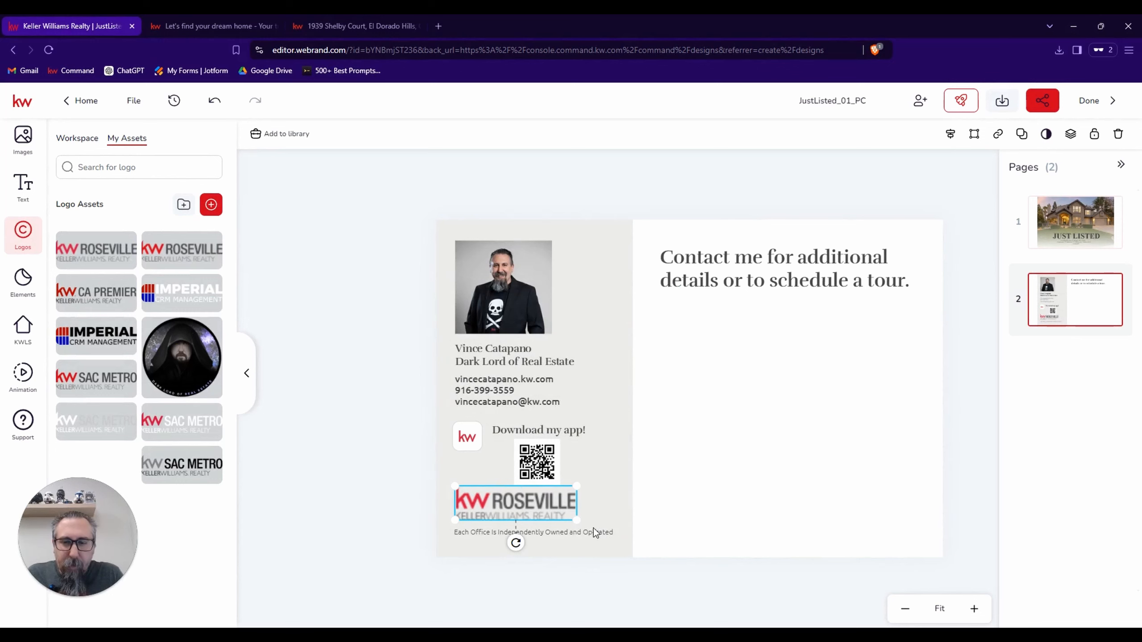
drag(577, 520, 495, 509)
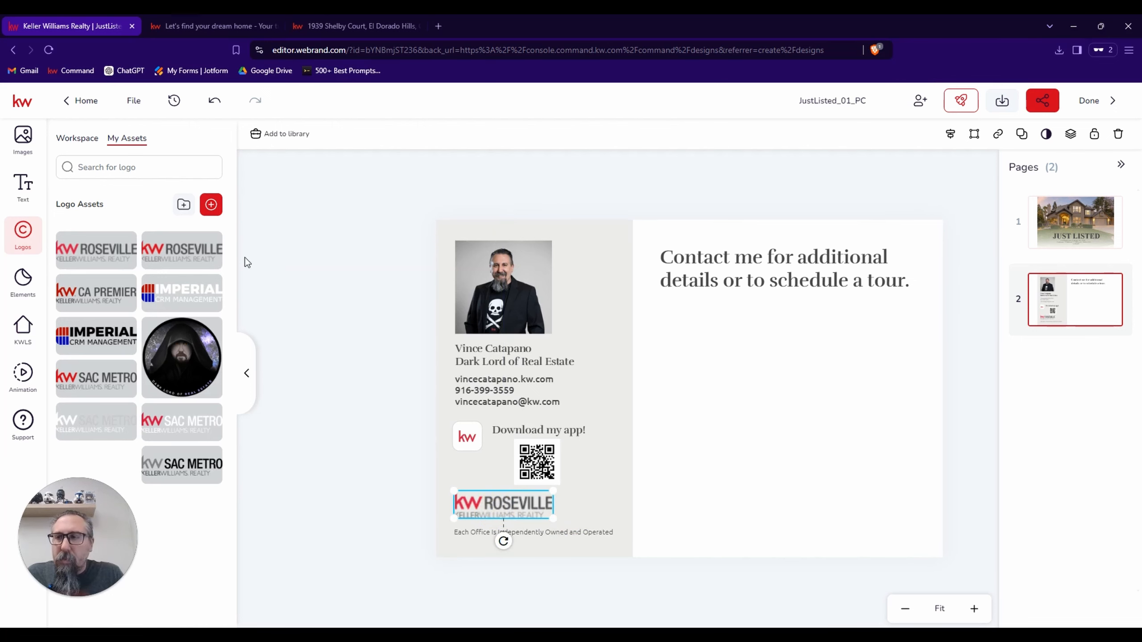
Upload KellerWilliams_Realty_Roseville_Logo_RGB-rev.png from the KW Roseville RGB folder to the logo assets and replace the postcard's logo with it.
click(215, 203)
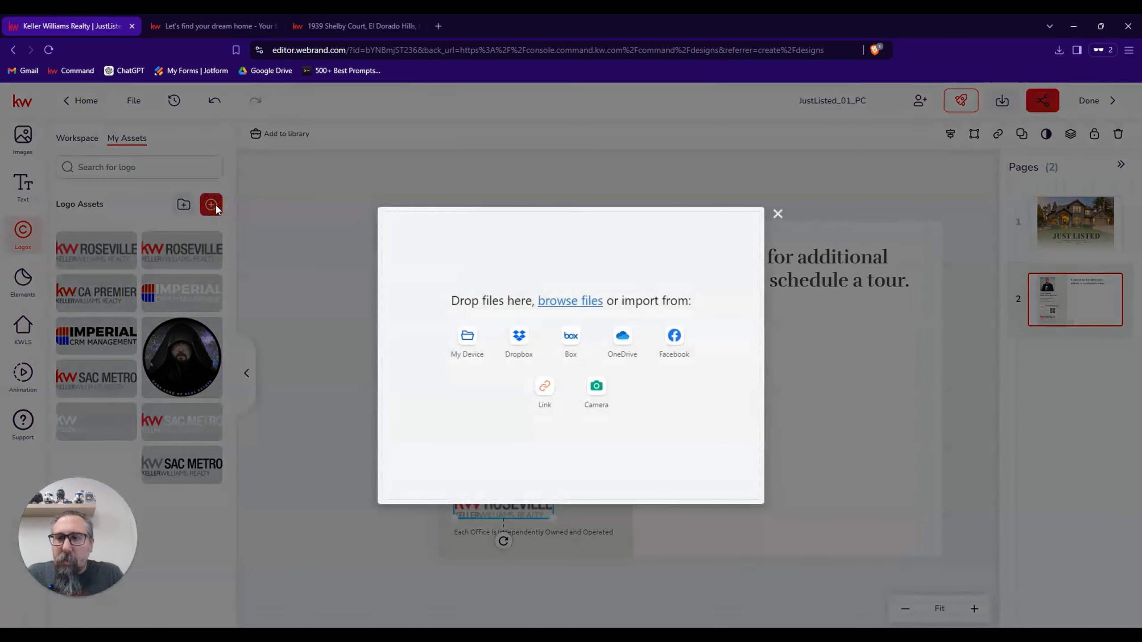
click(467, 343)
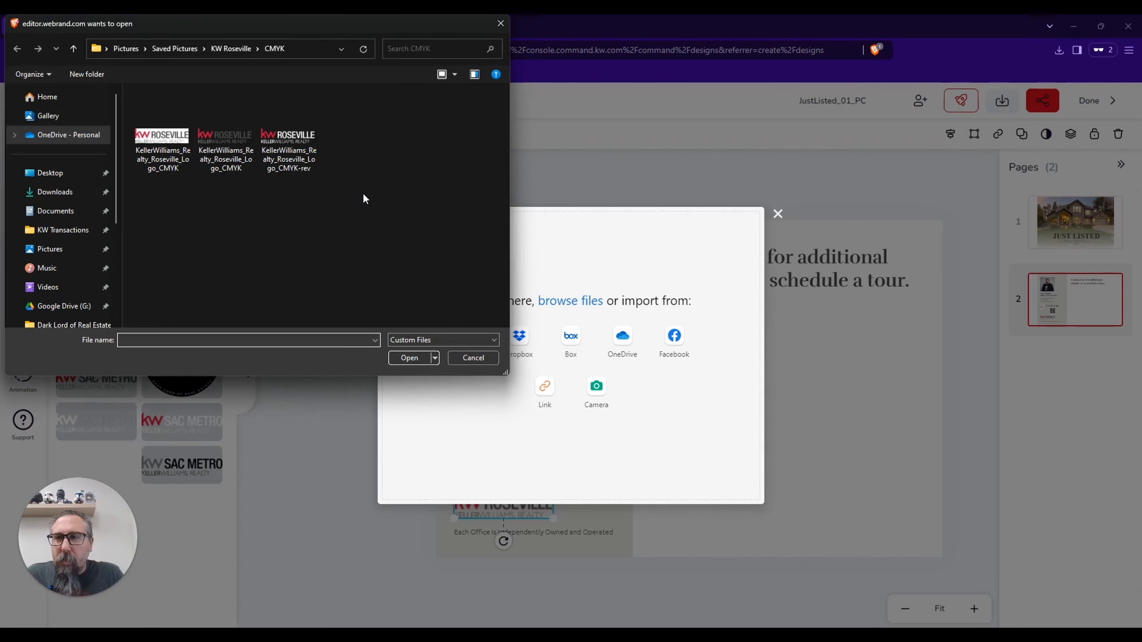
click(238, 50)
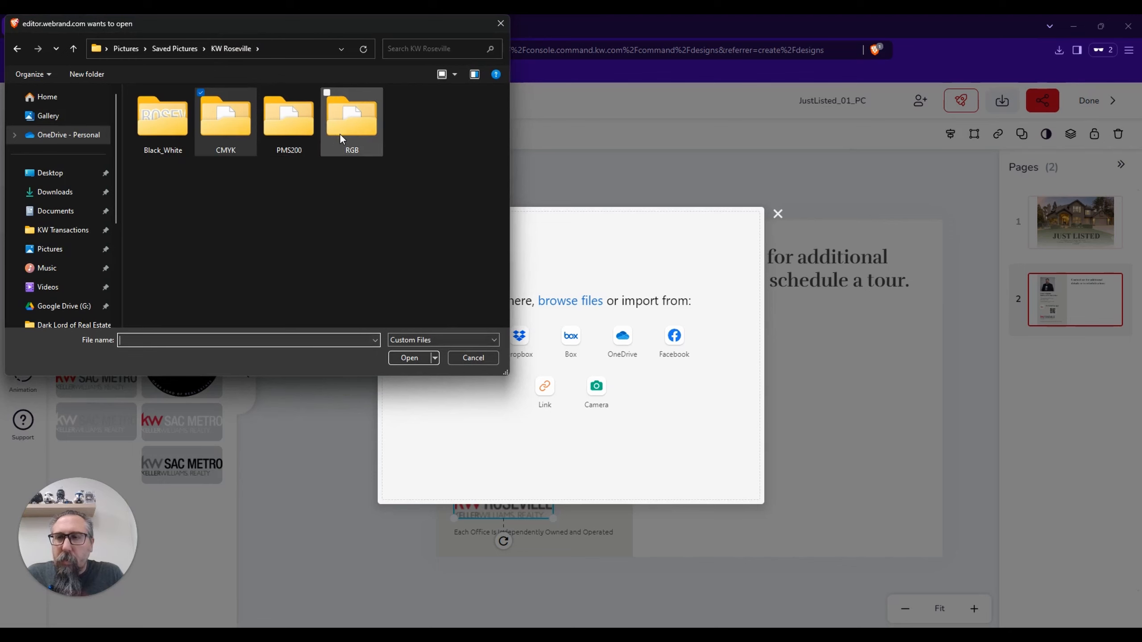
double_click(296, 128)
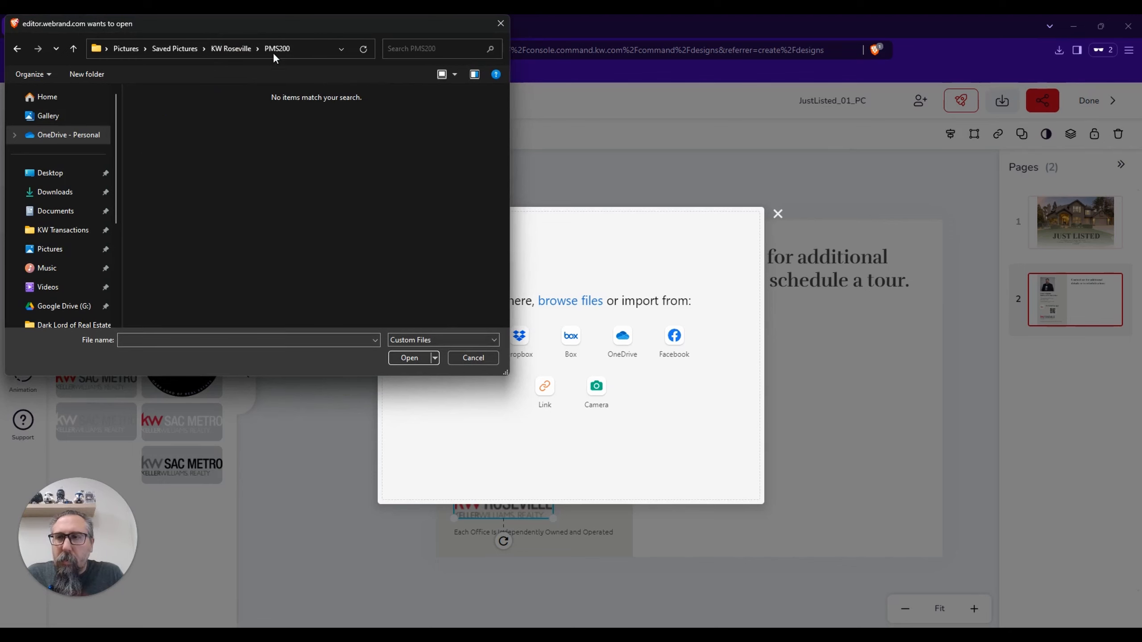
click(233, 47)
click(337, 119)
double_click(337, 119)
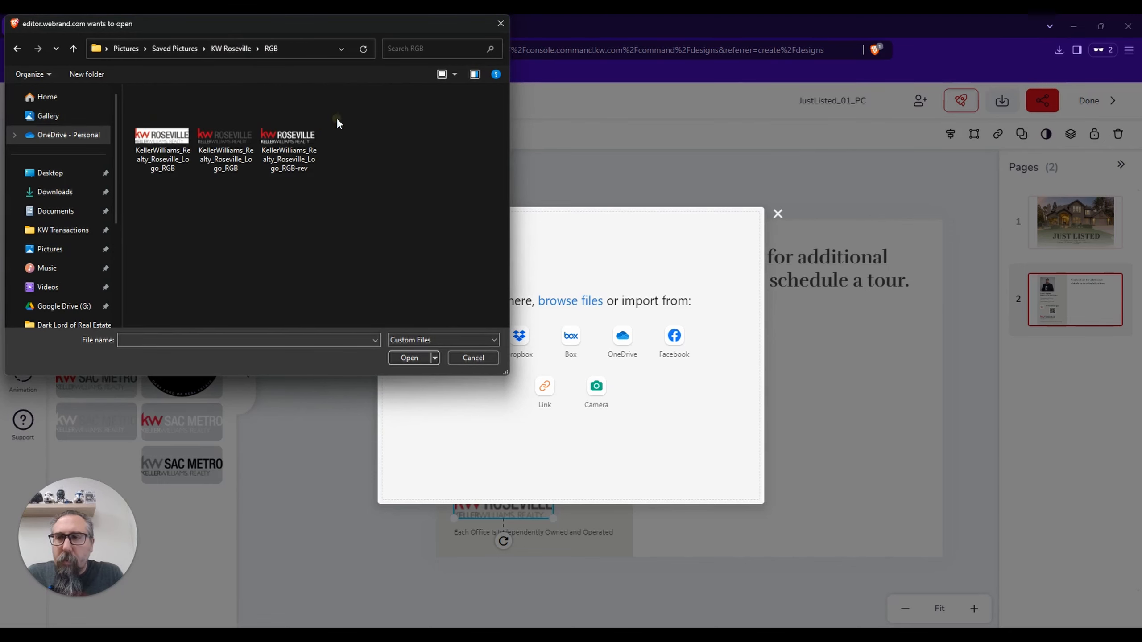
double_click(305, 136)
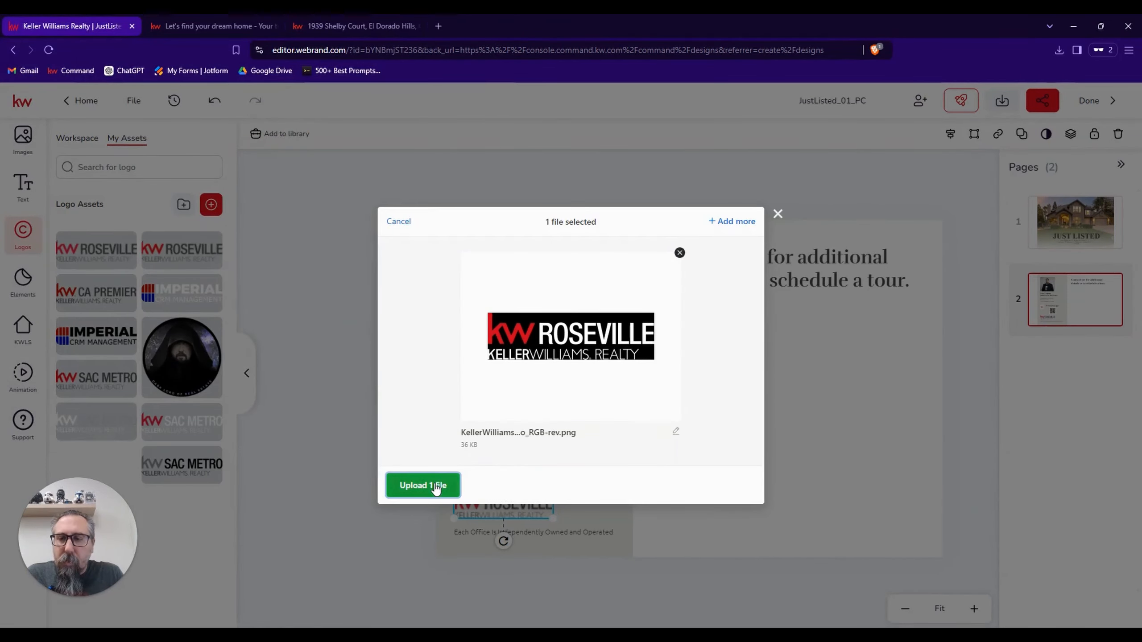
click(434, 485)
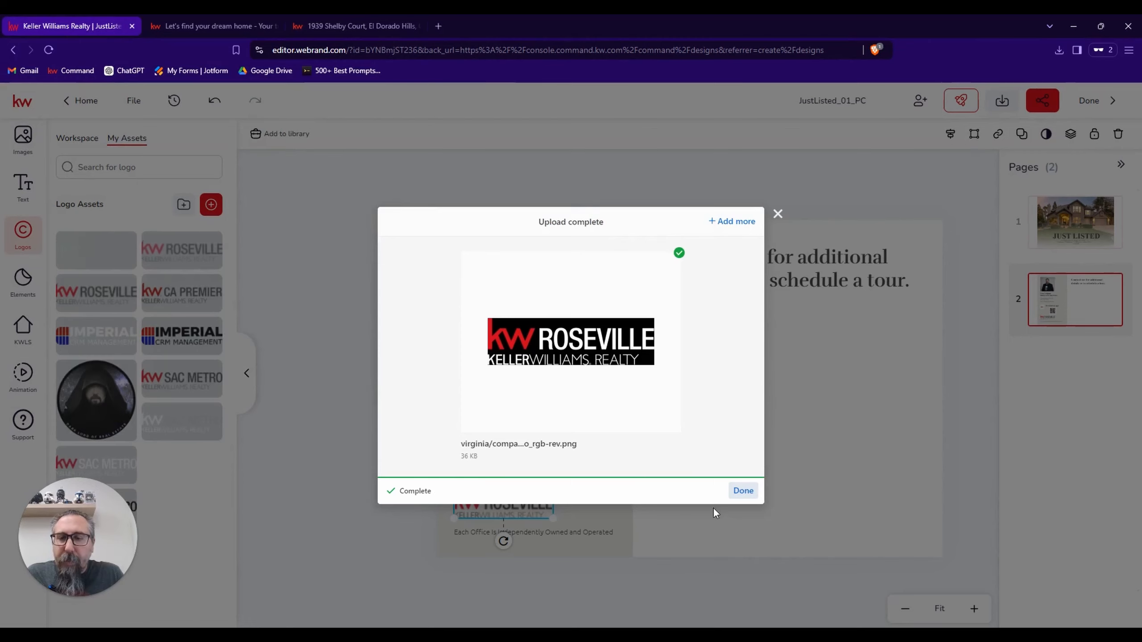
click(743, 490)
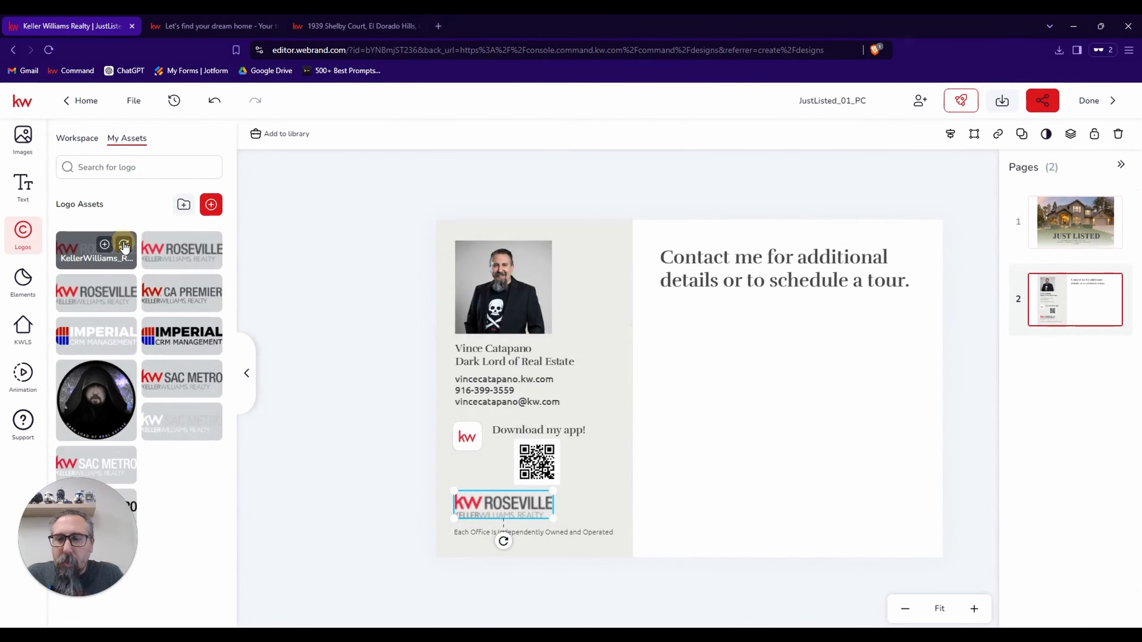
click(124, 246)
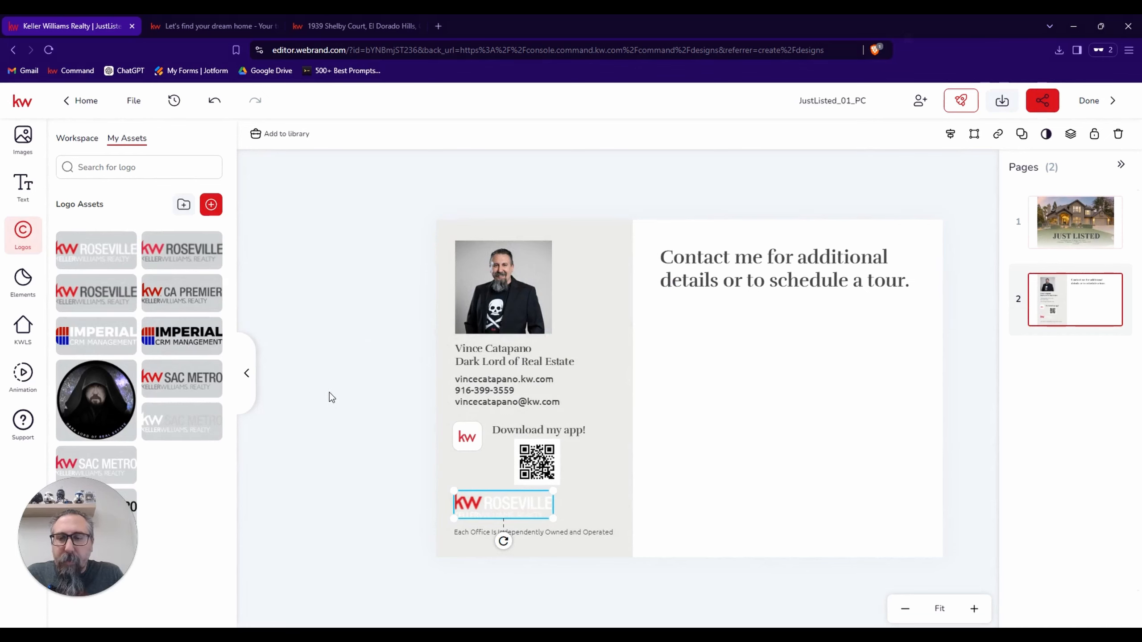
Upload KellerWilliams_Realty_Roseville_Logo_GRY.png from the Black_White folder to the logo assets and replace the postcard's logo with it.
click(214, 208)
click(472, 346)
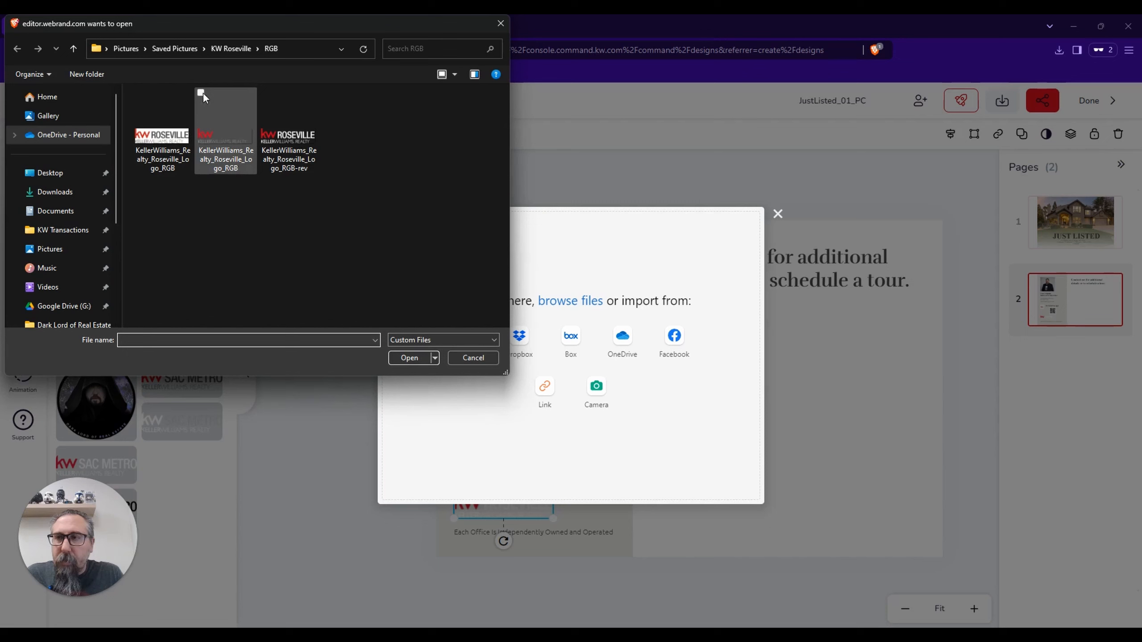
click(224, 49)
double_click(164, 119)
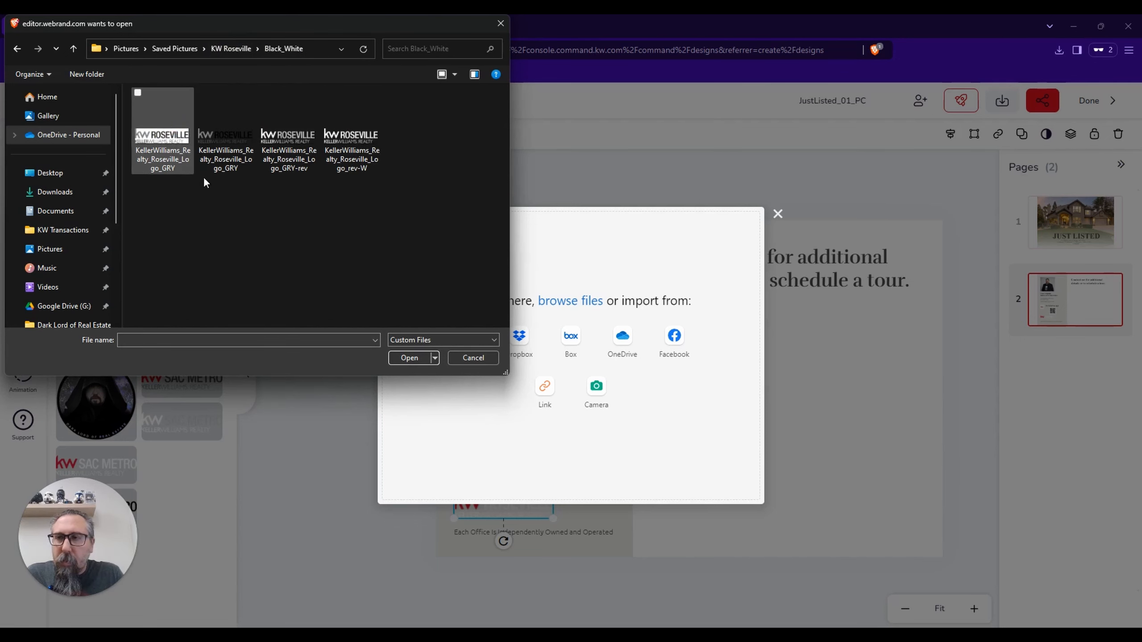
double_click(225, 135)
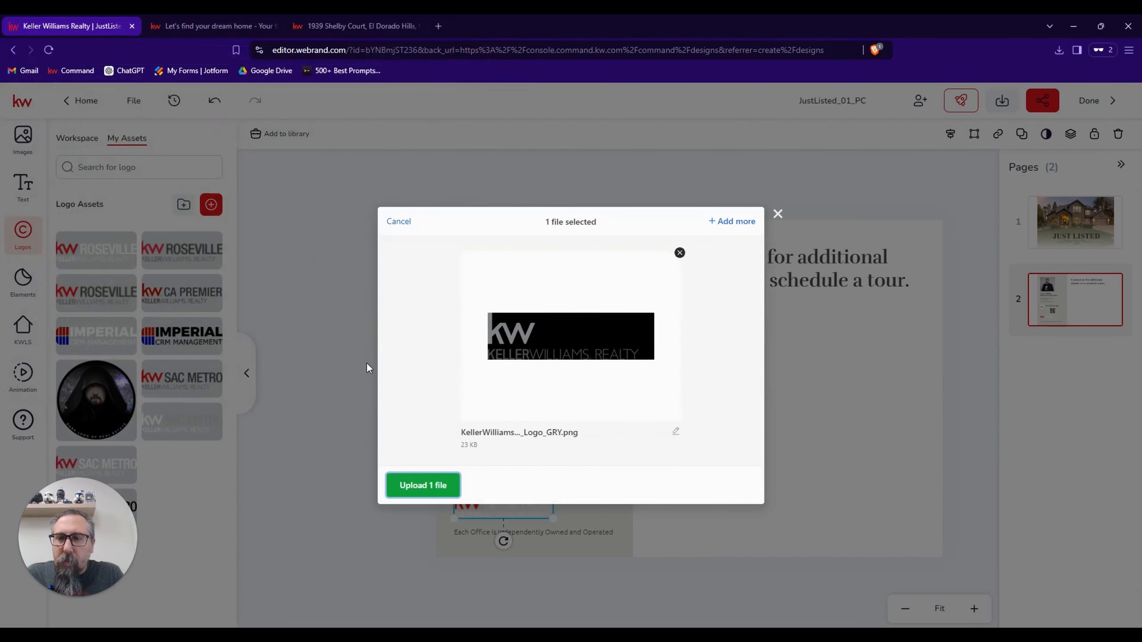
click(433, 486)
click(743, 491)
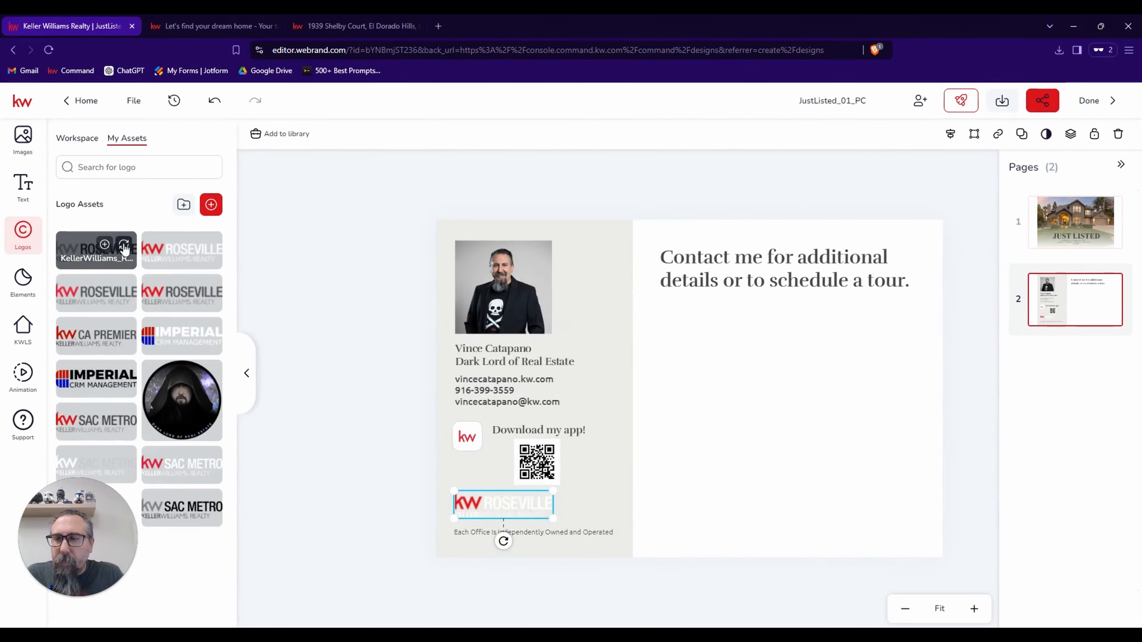
click(123, 245)
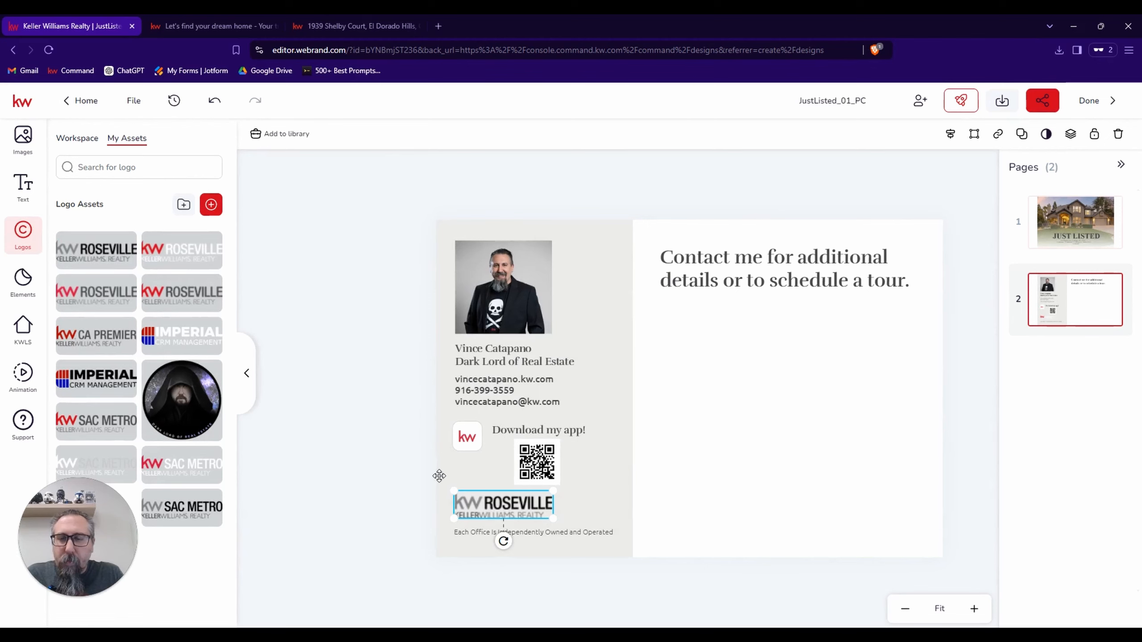
Review the postcard's front page, then return to the back page.
click(625, 479)
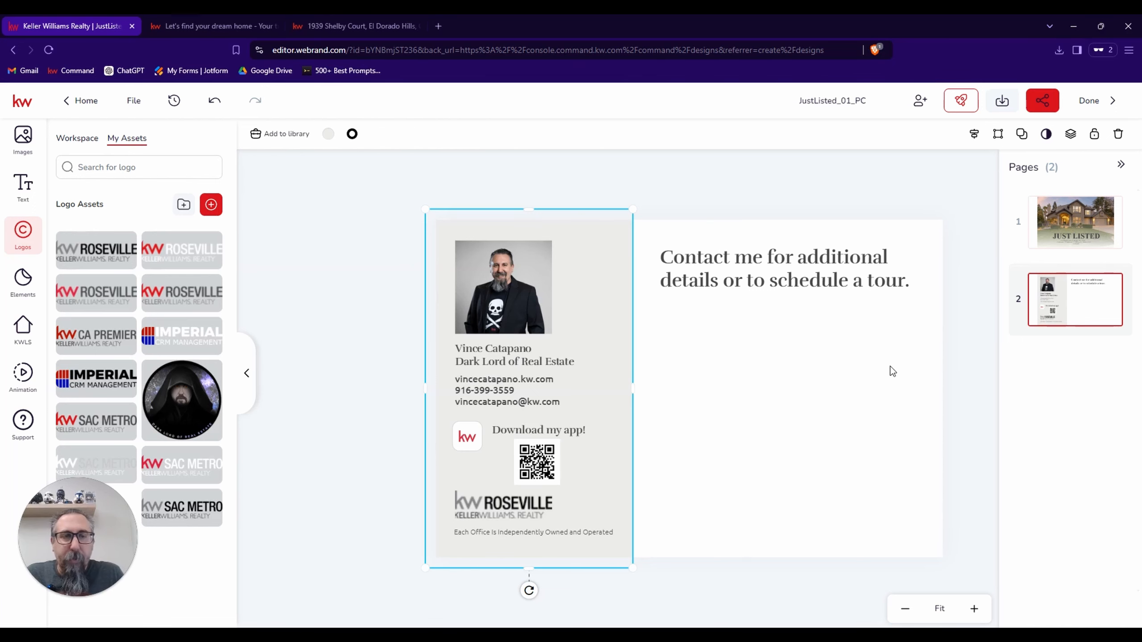
click(1053, 227)
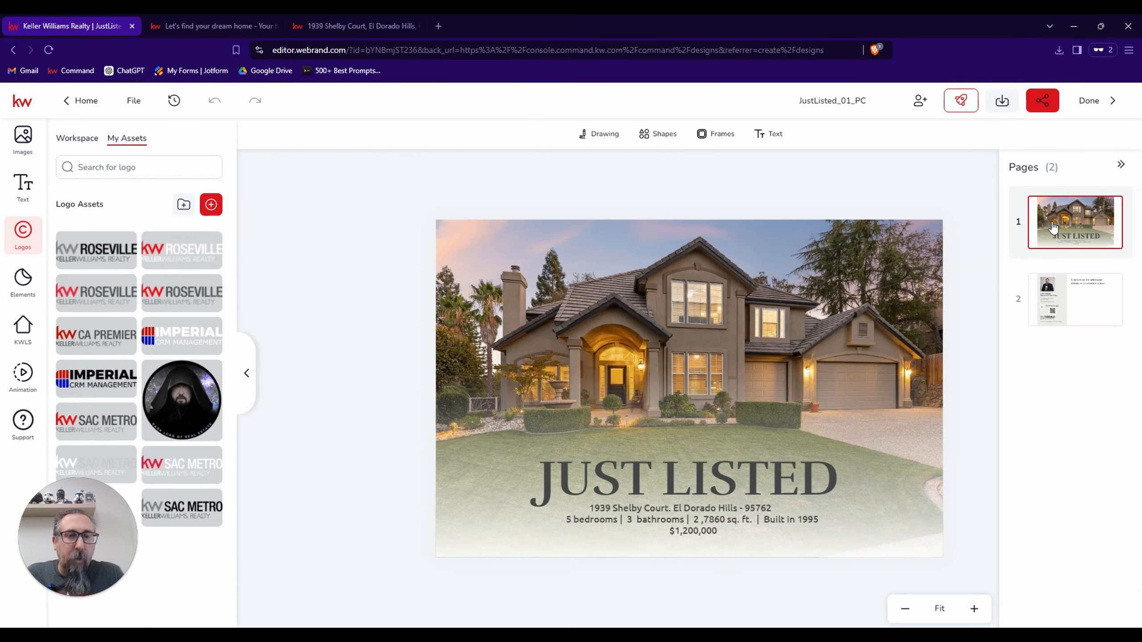
click(1061, 296)
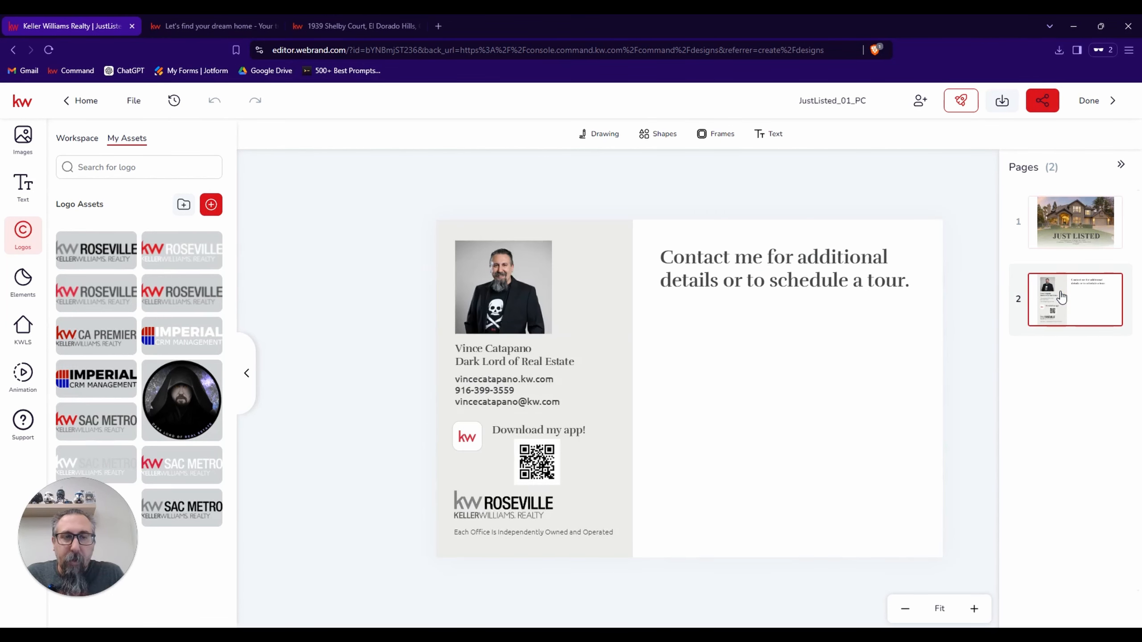
Rename the postcard design with the listing's short street address followed by "Postcard".
click(832, 100)
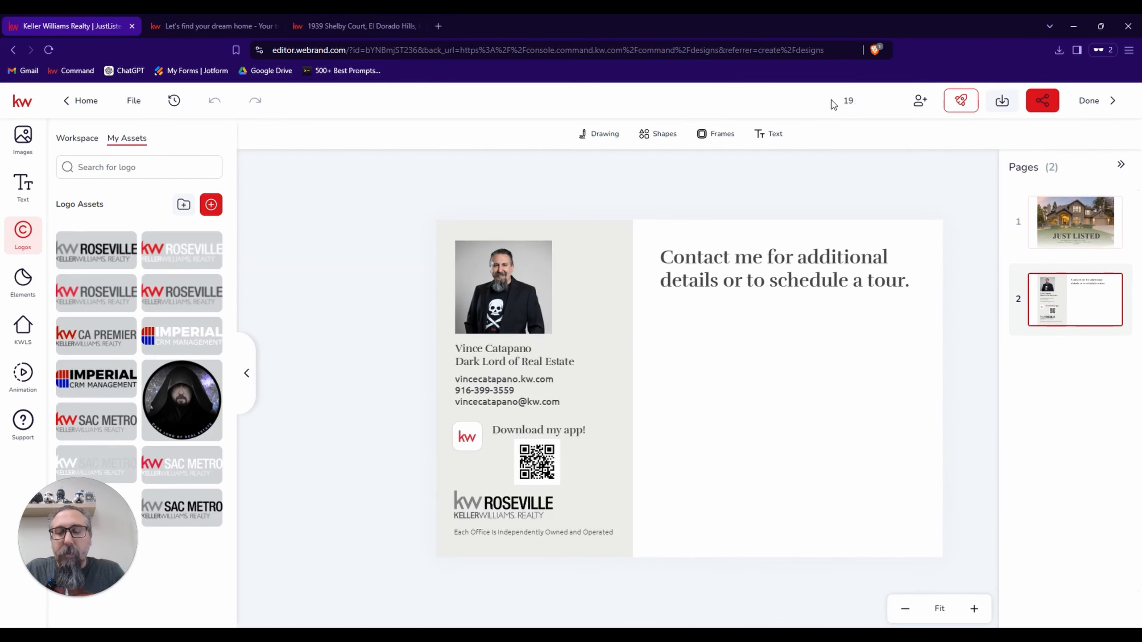
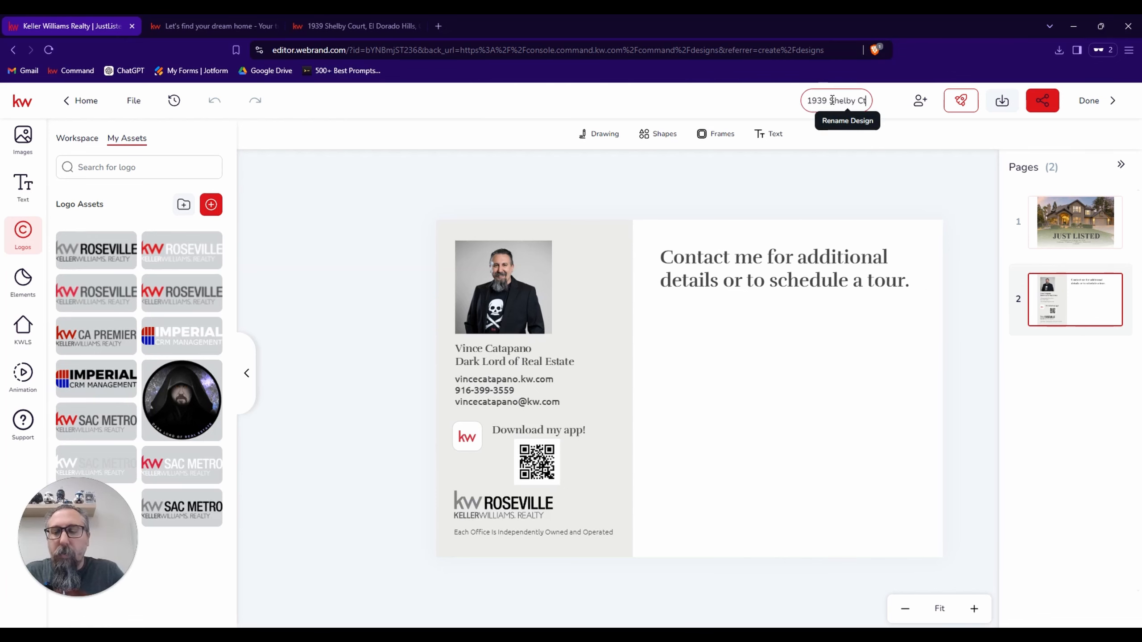
text( Postcard)
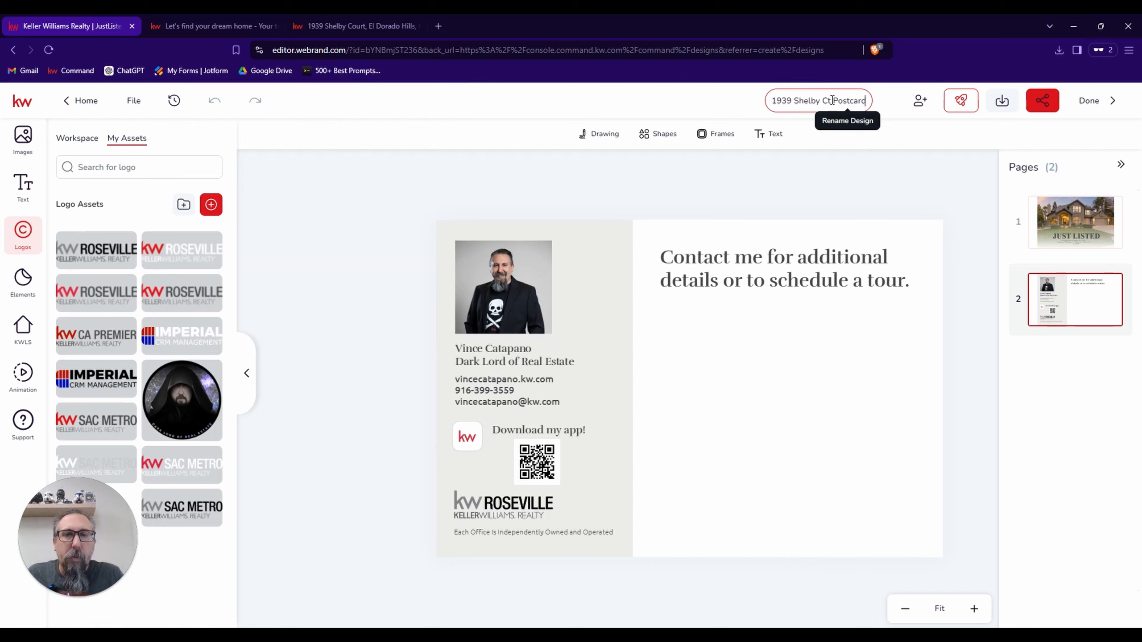
key(Return)
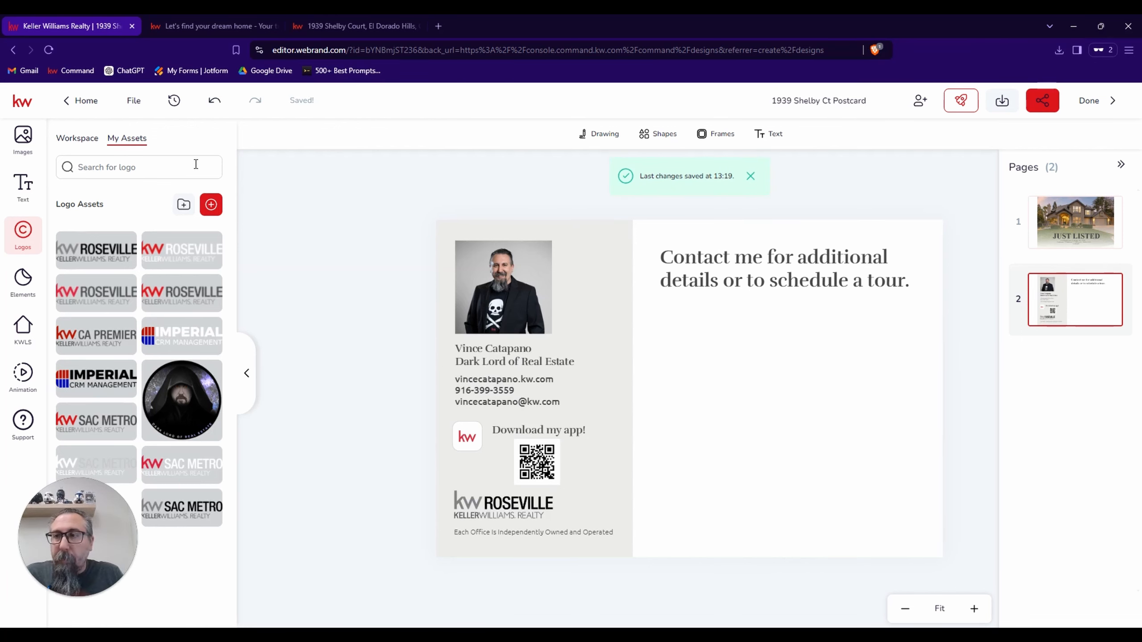
Leave the postcard design and start a new Just Listed door hanger from the two-page 03_JustListed_DH template.
click(89, 104)
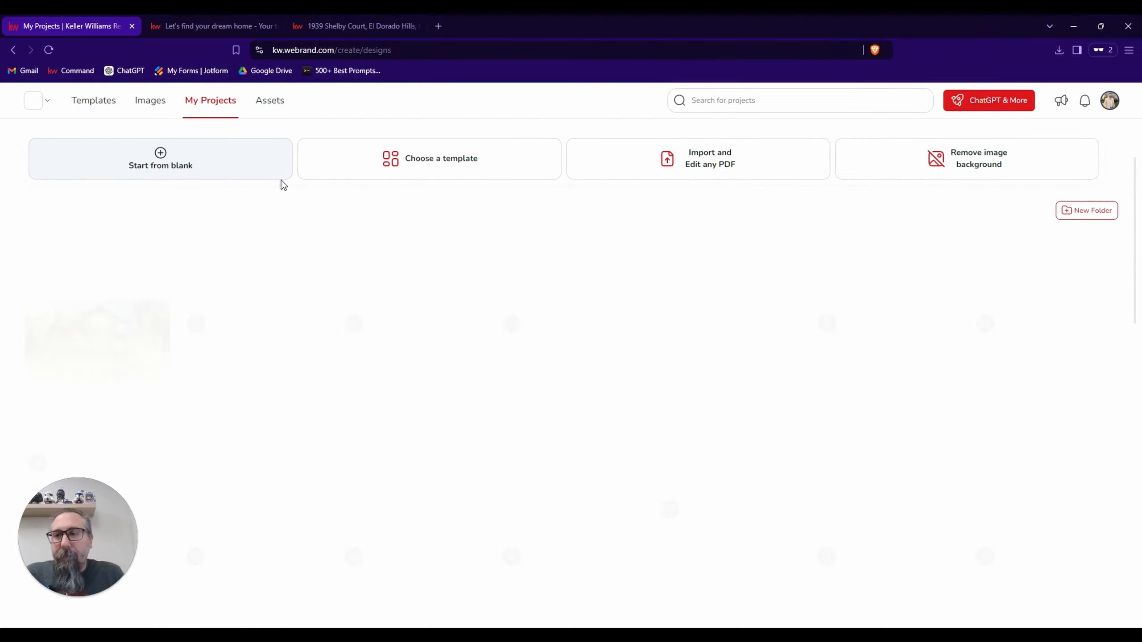
click(101, 107)
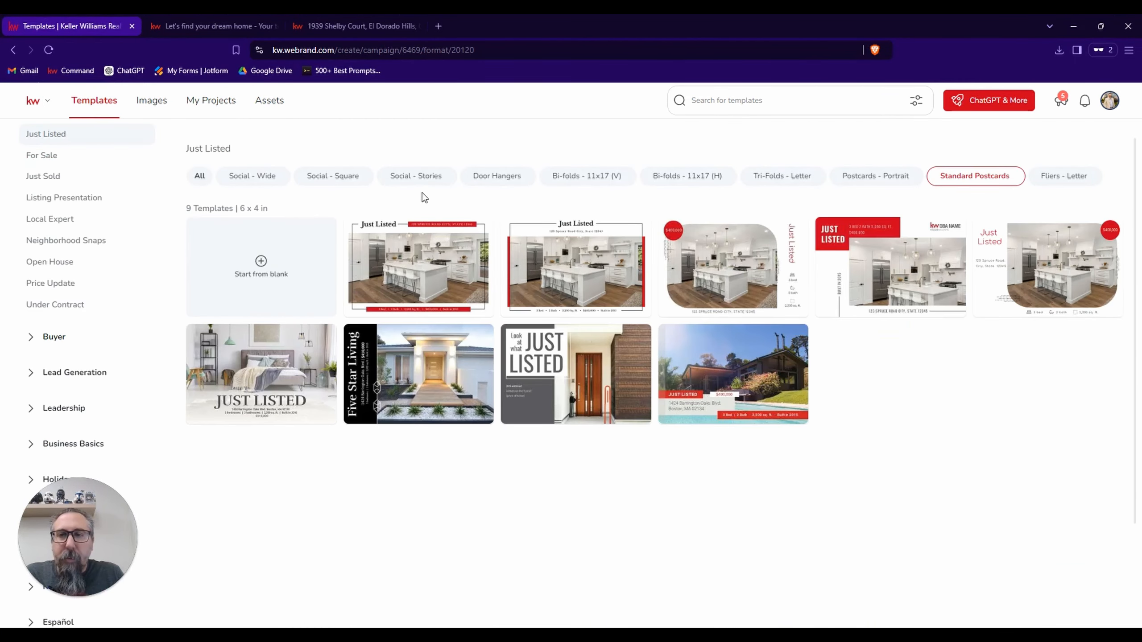
click(512, 182)
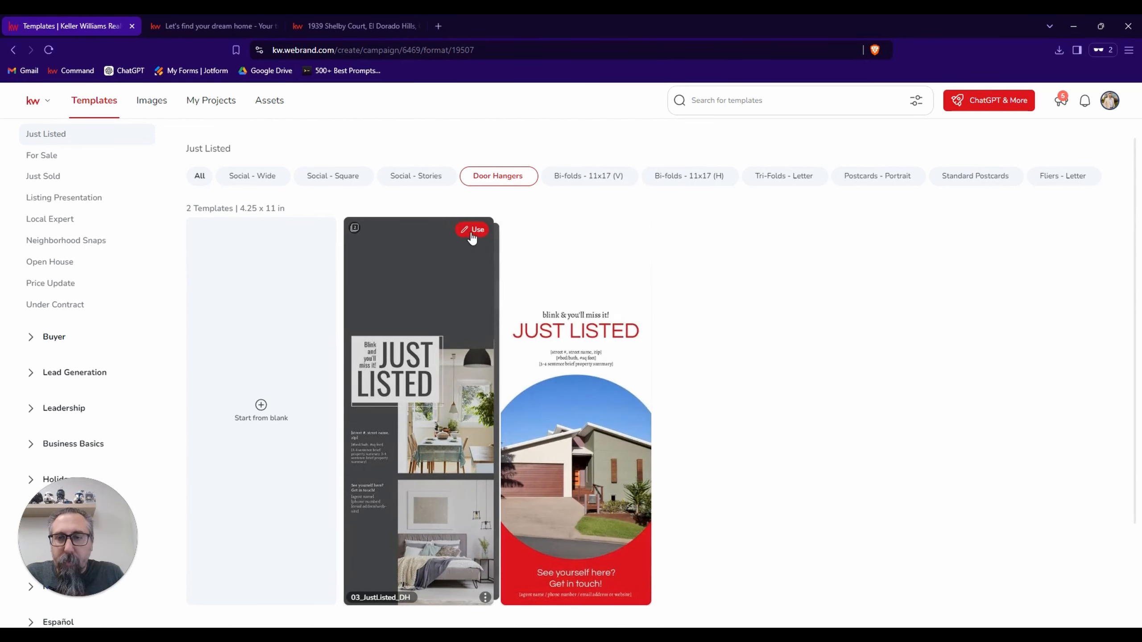
click(471, 232)
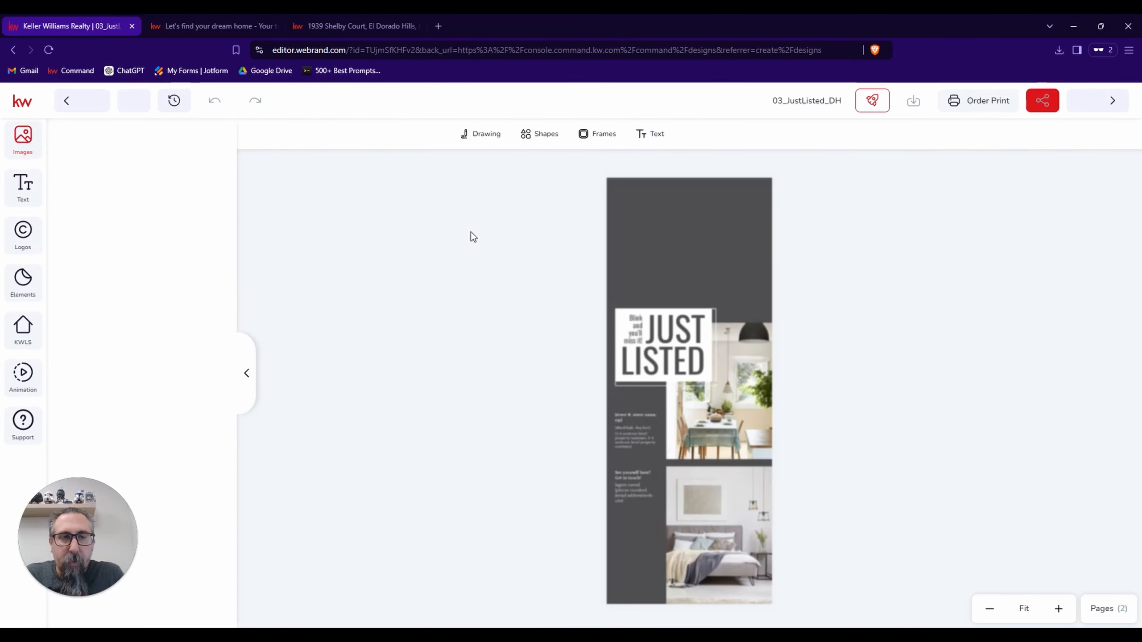
Review both pages of the door hanger and examine the placeholder text on the front page.
click(1109, 608)
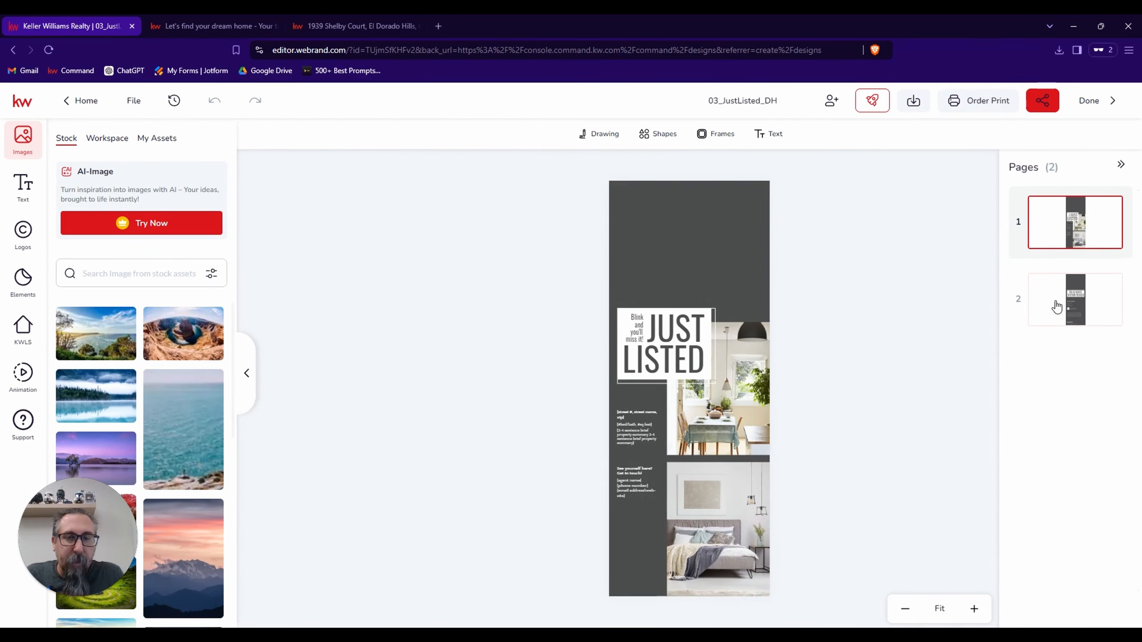
click(1057, 306)
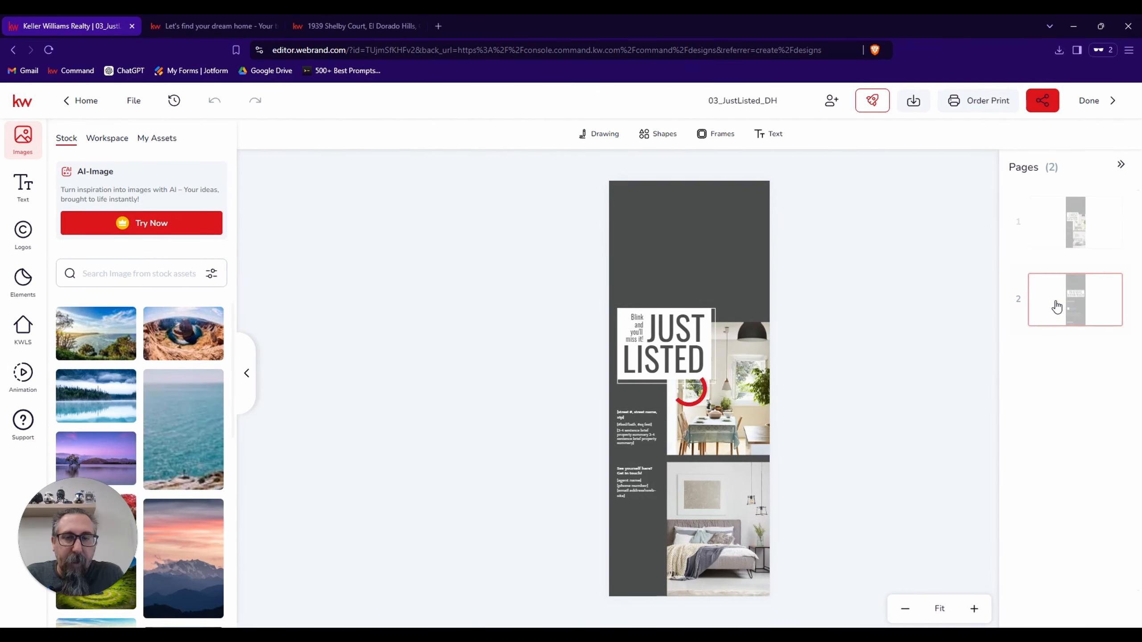
click(1059, 221)
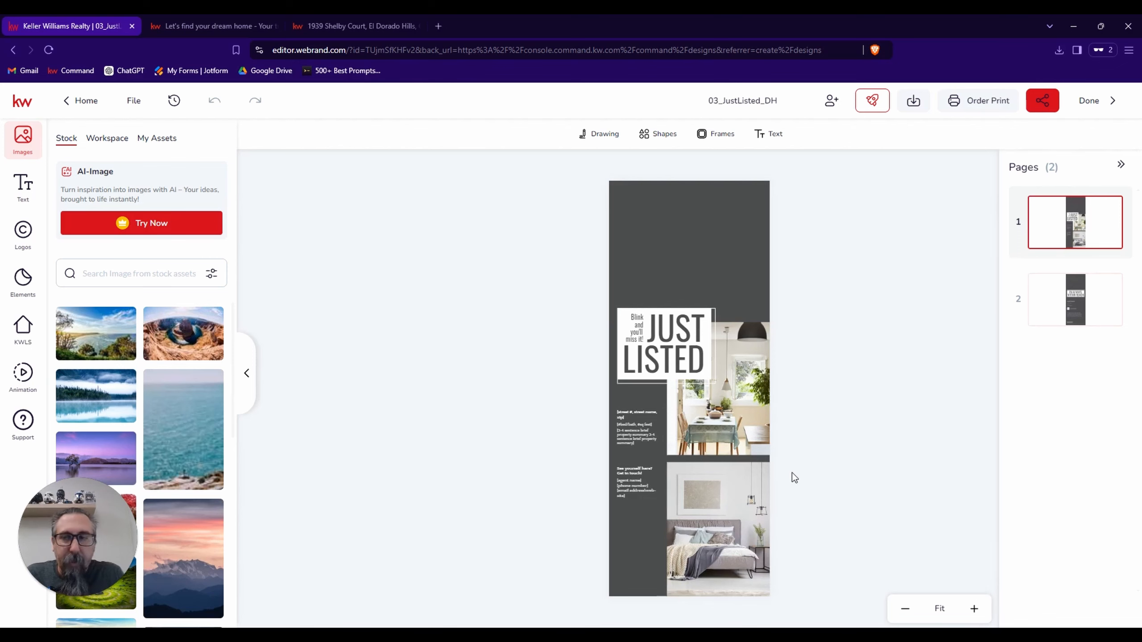
scroll(792, 473, up, 5)
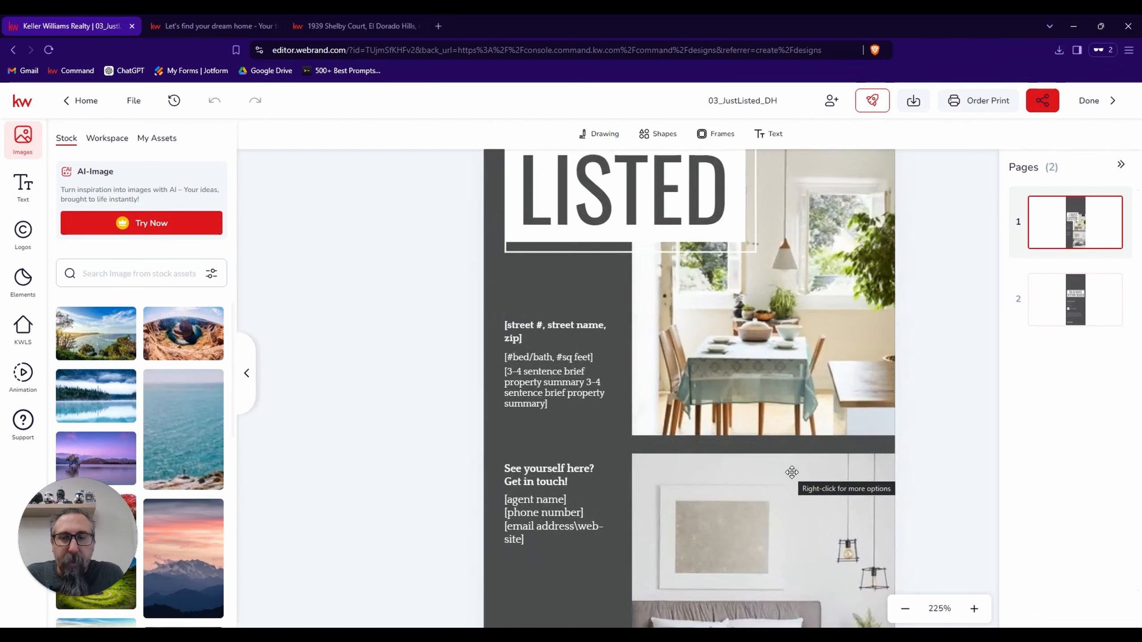
scroll(792, 472, down, 3)
scroll(792, 473, down, 1)
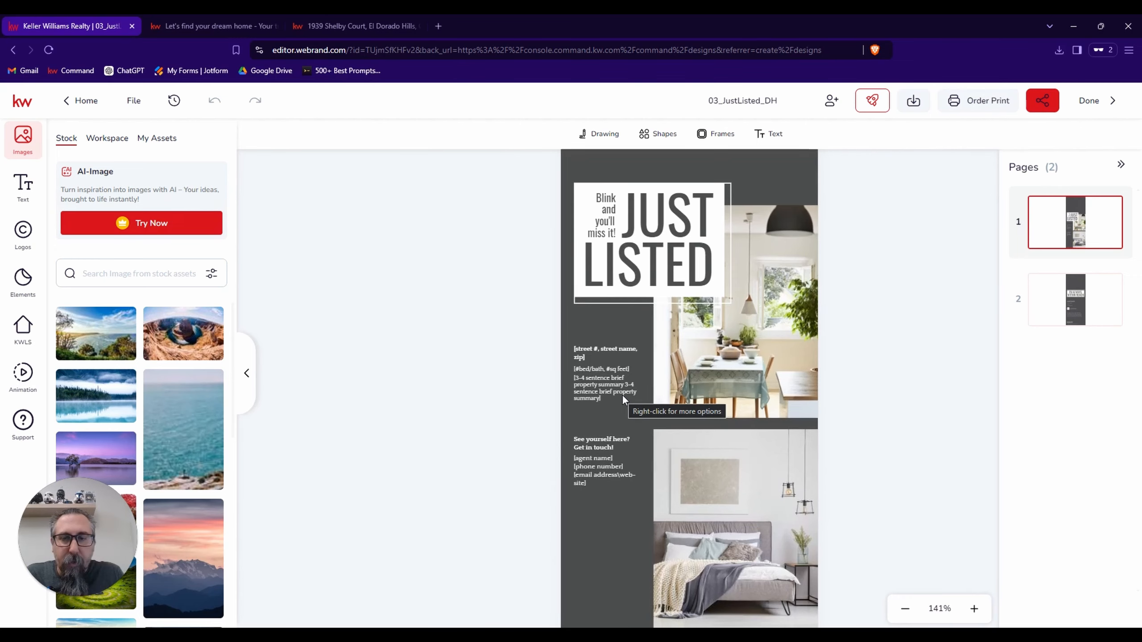
scroll(623, 398, up, 4)
scroll(622, 398, down, 1)
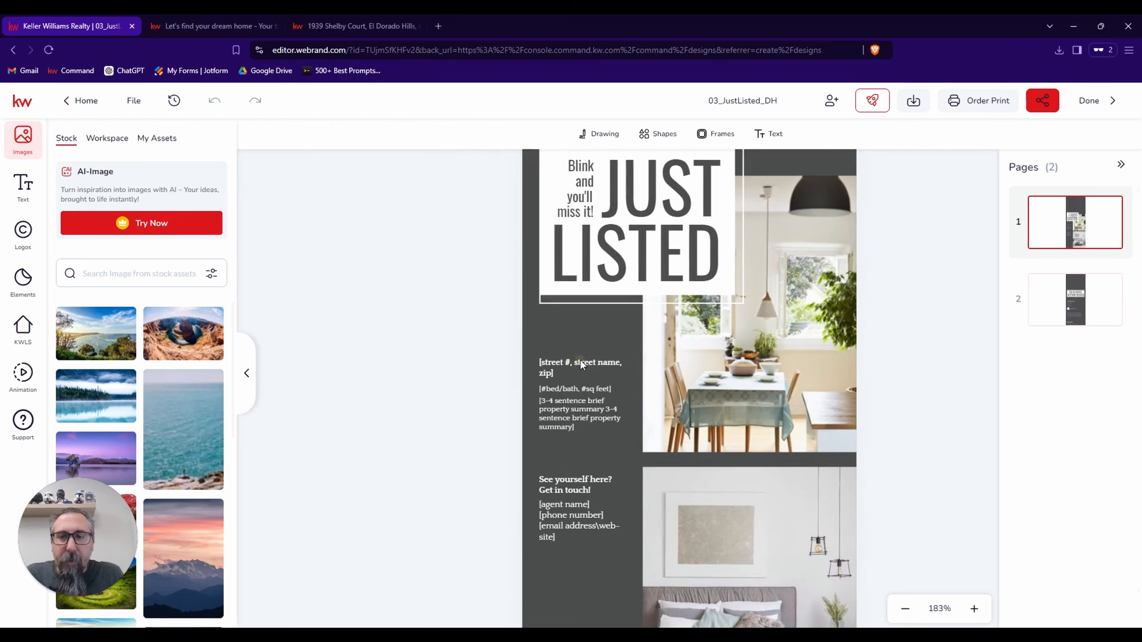
With the door hanger's street address placeholder selected, get the MLS number from the property details on the open KW listing page.
click(580, 364)
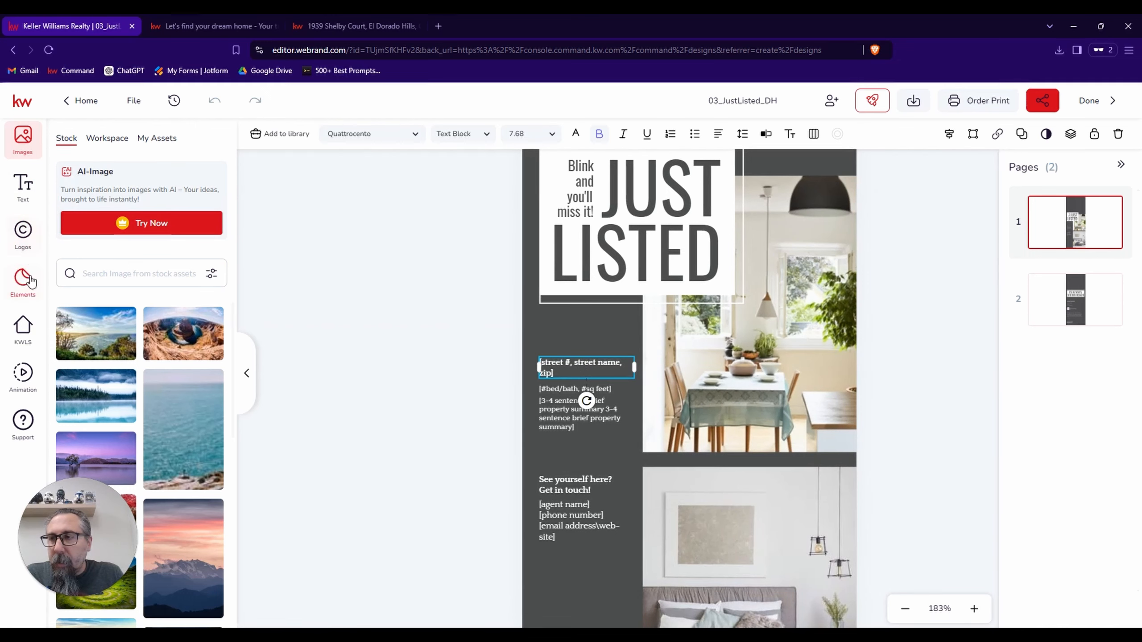
click(23, 327)
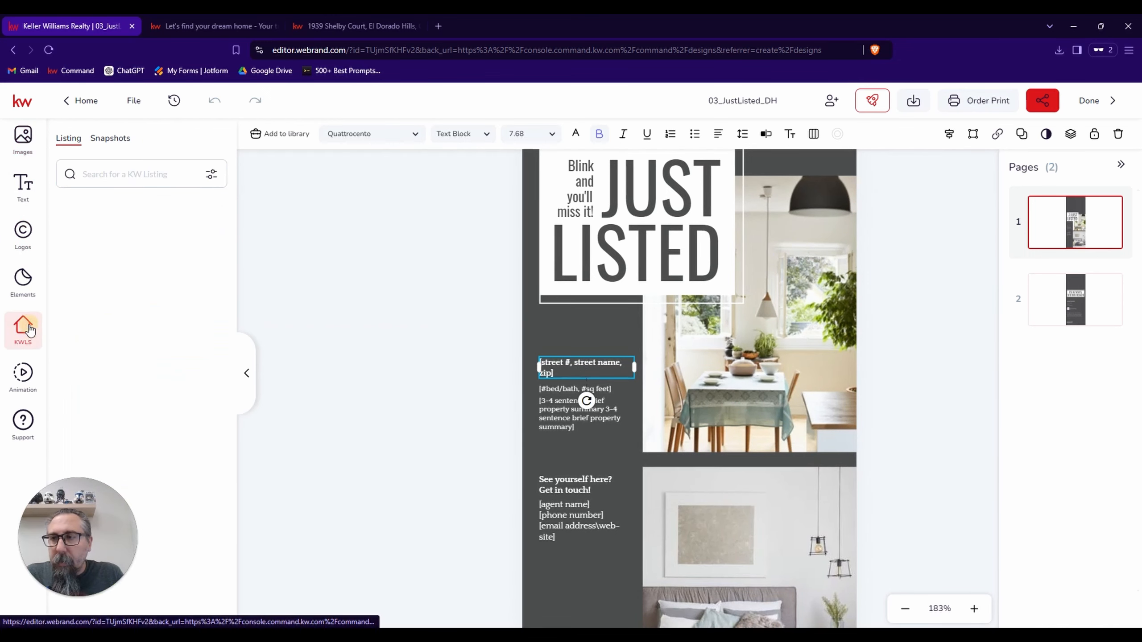
click(354, 26)
click(475, 568)
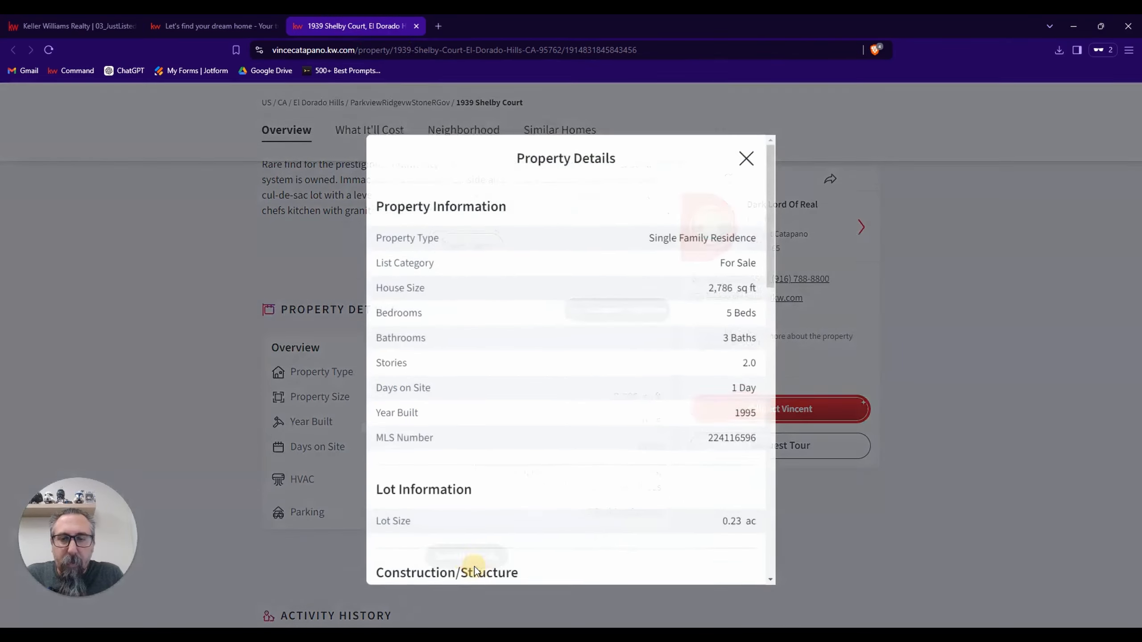
drag(708, 435, 764, 438)
key(ctrl+c)
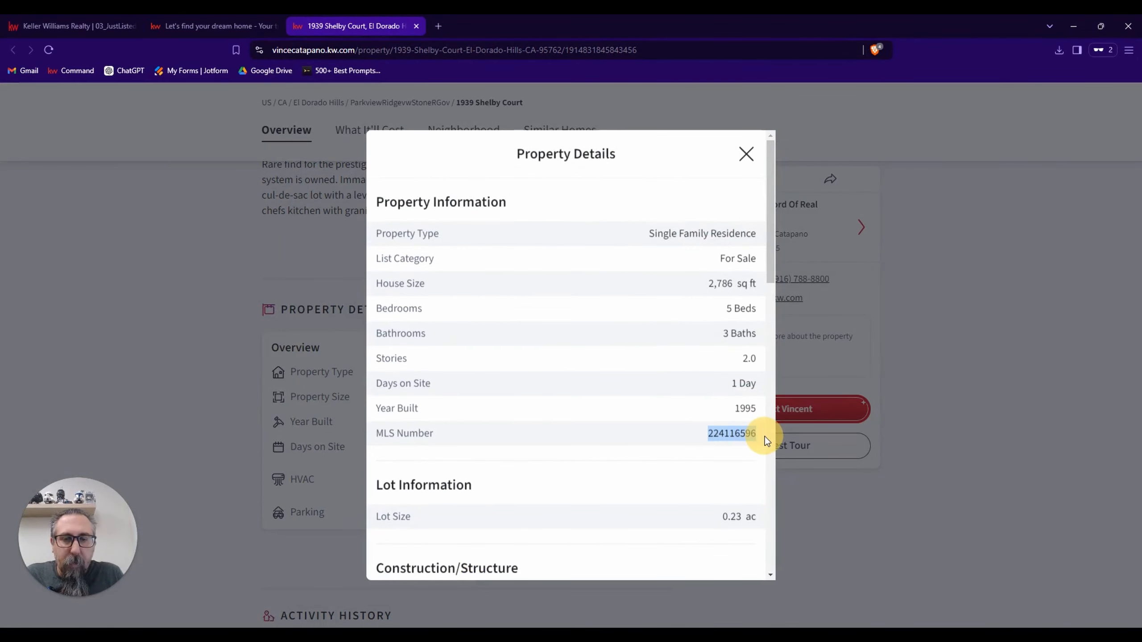
Search the KW listings in the design editor by the copied MLS number and select the matching property.
click(73, 27)
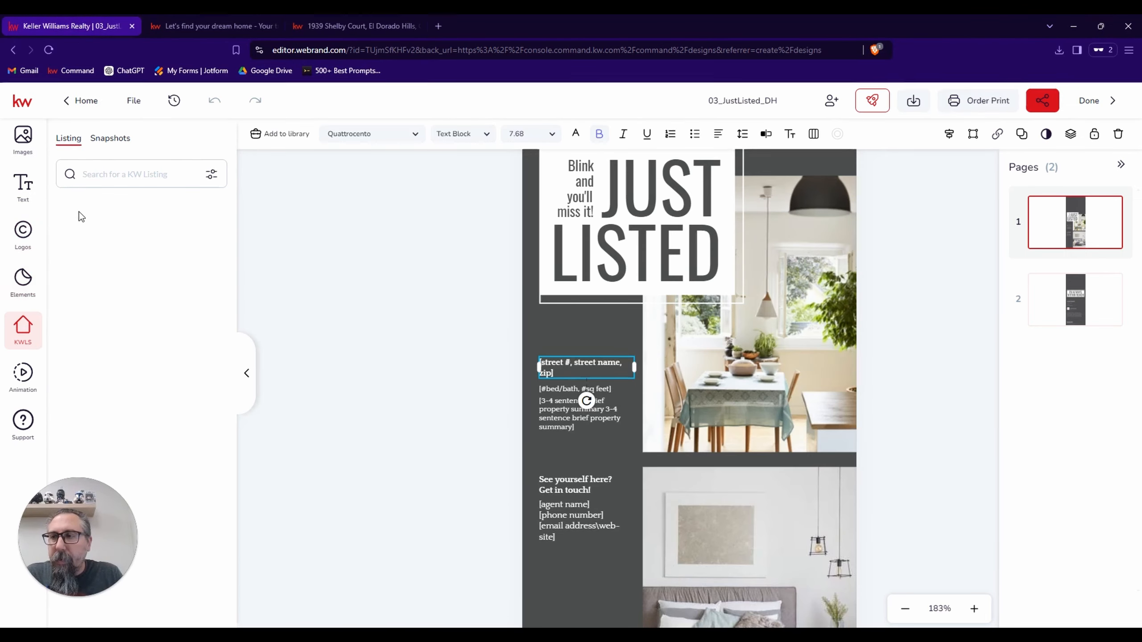
click(116, 174)
click(123, 236)
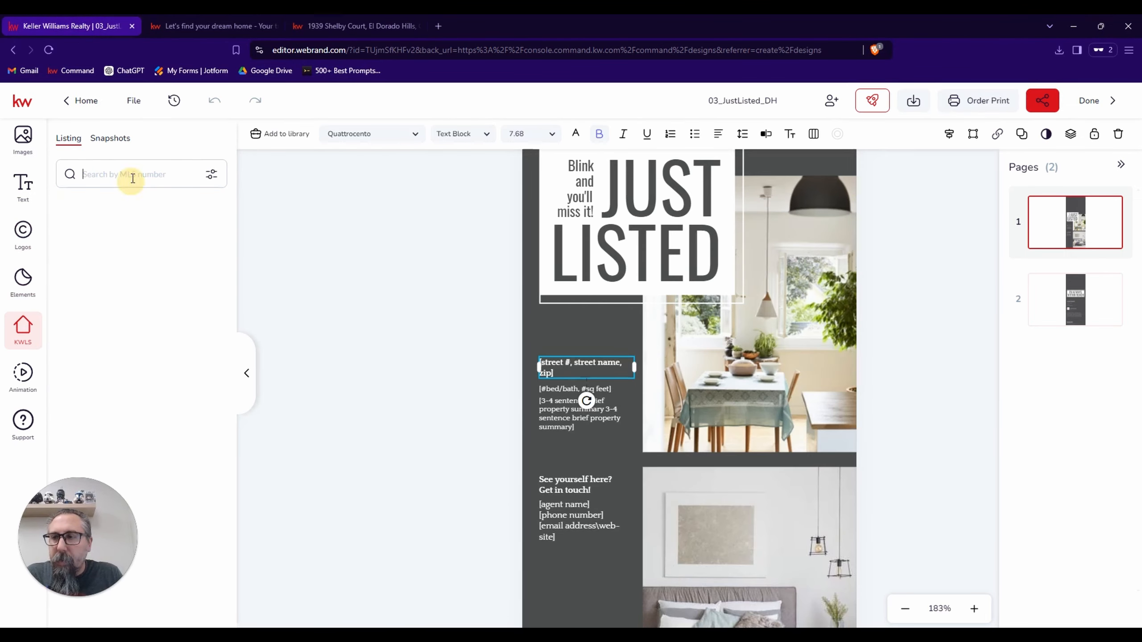
click(129, 174)
key(ctrl+v)
key(Return)
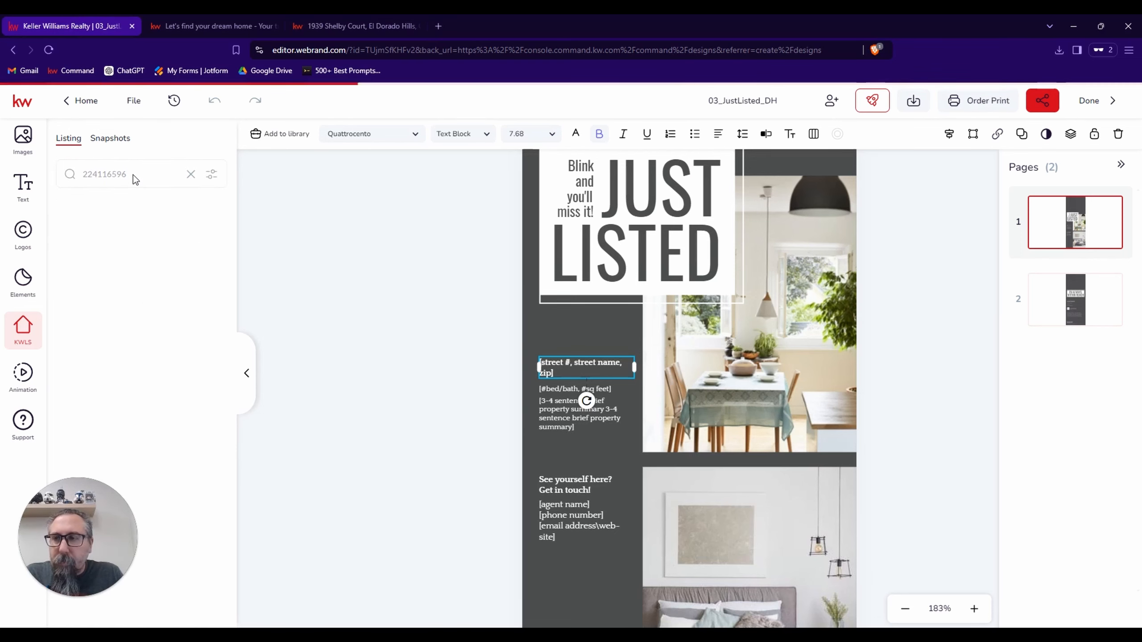
click(204, 255)
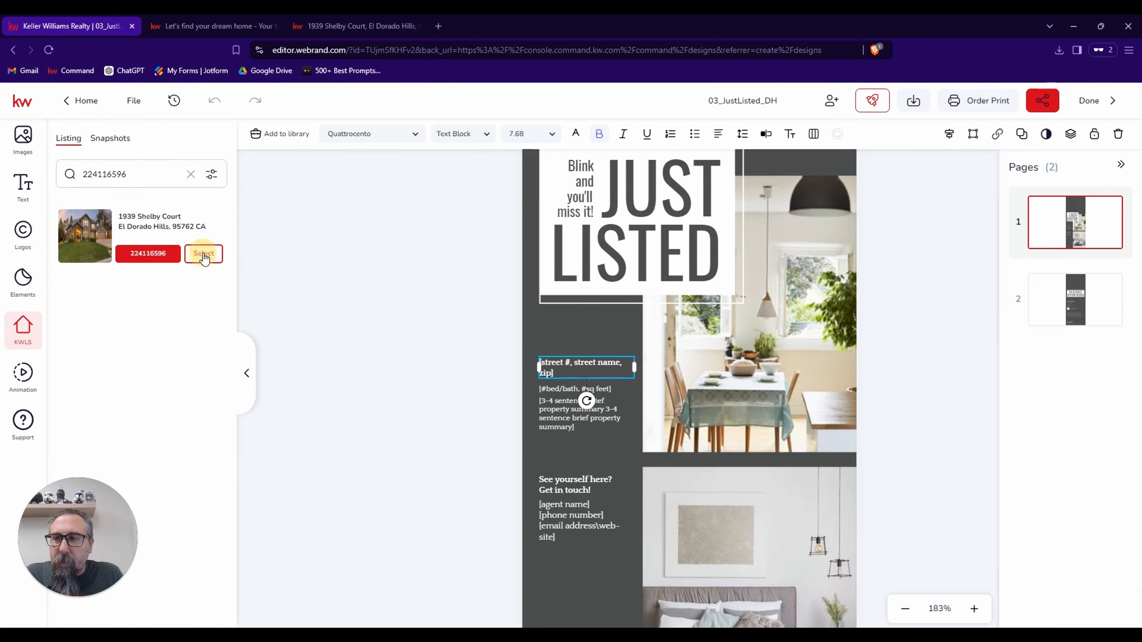
Replace the selected street address placeholder with the Property Address from the listing details.
click(132, 202)
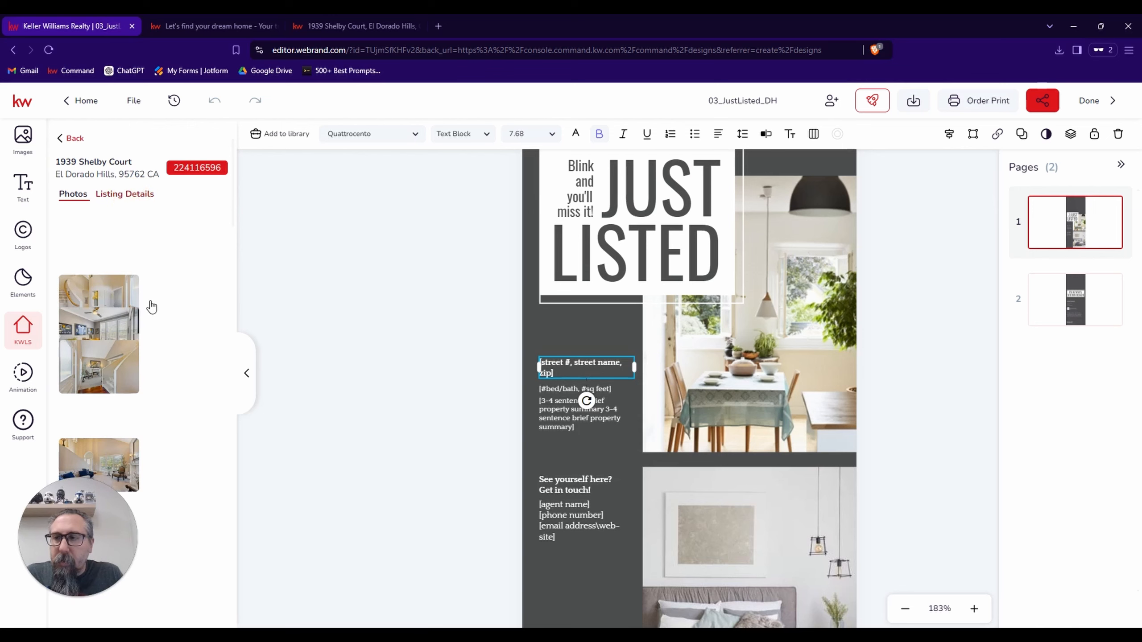
scroll(148, 306, down, 2)
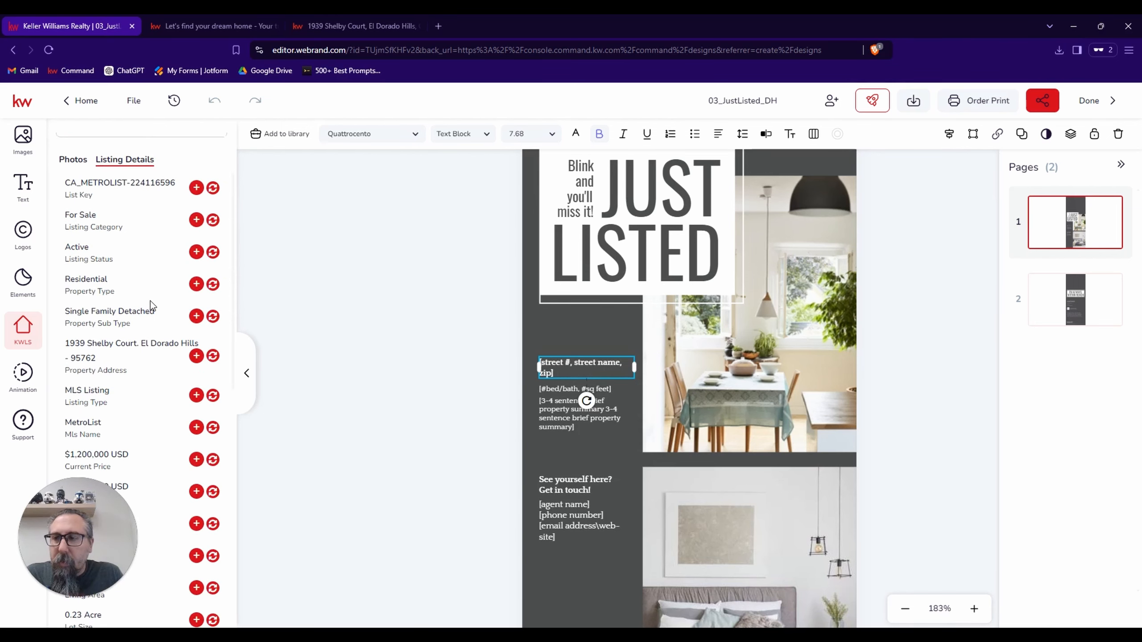
click(212, 356)
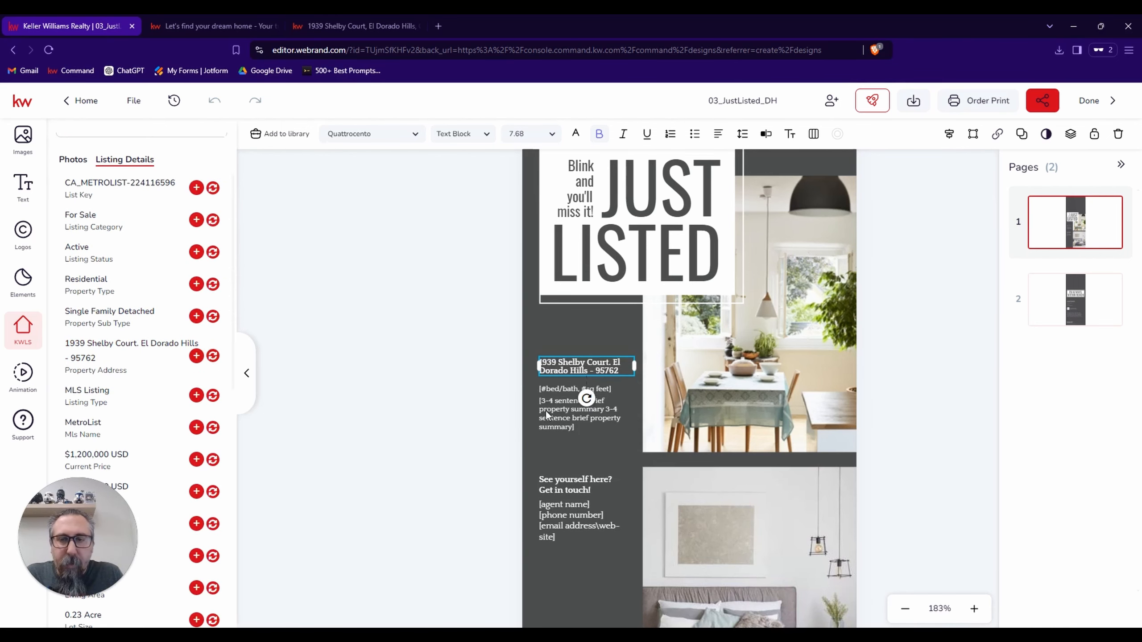
In the door hanger's property details text, replace the opening bracket and bedroom placeholder with "5 bed".
click(555, 391)
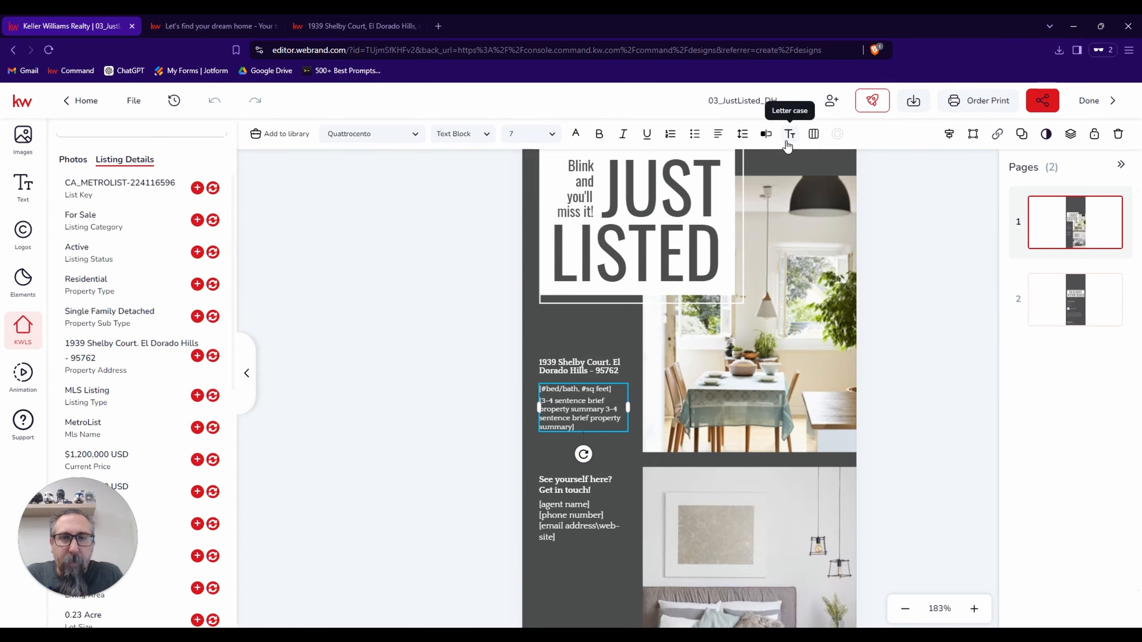
click(765, 133)
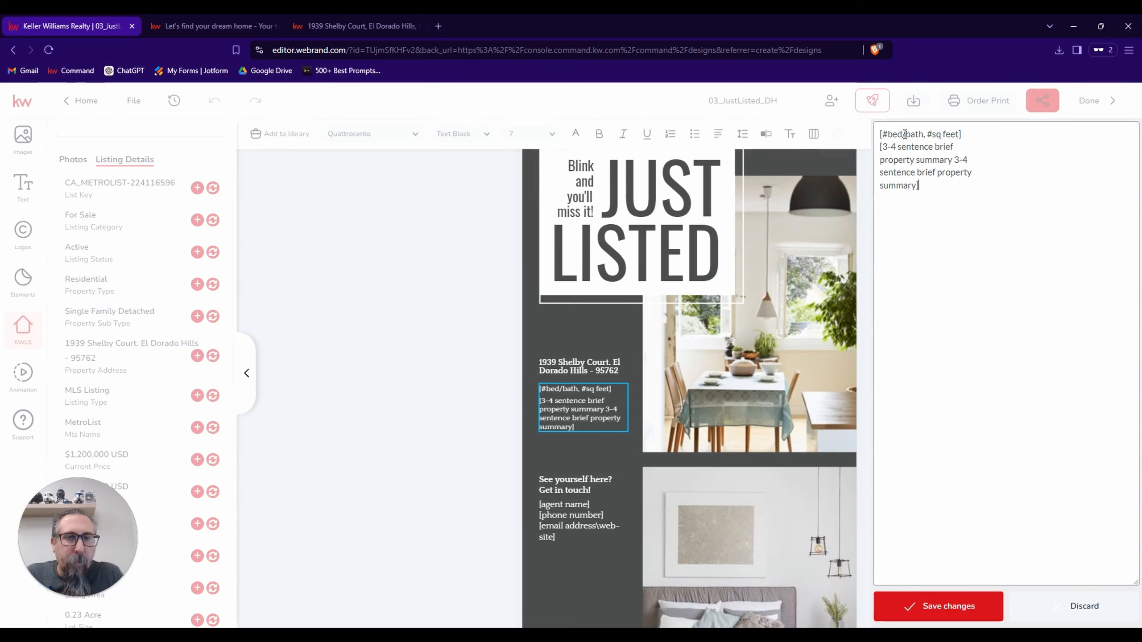
click(890, 135)
key(BackSpace)
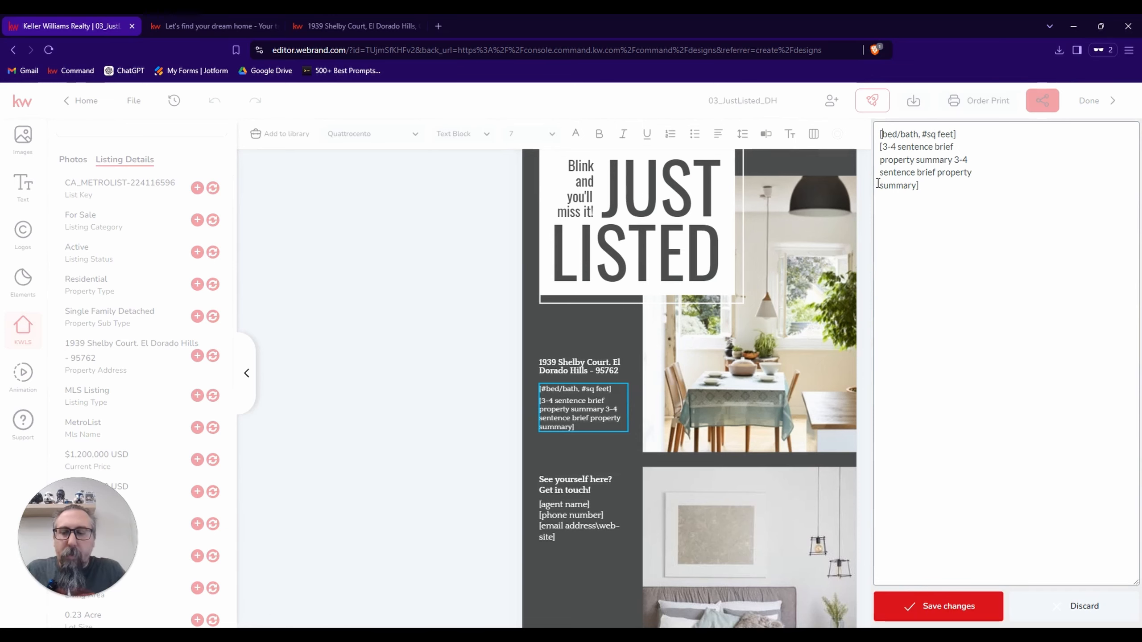
text(5)
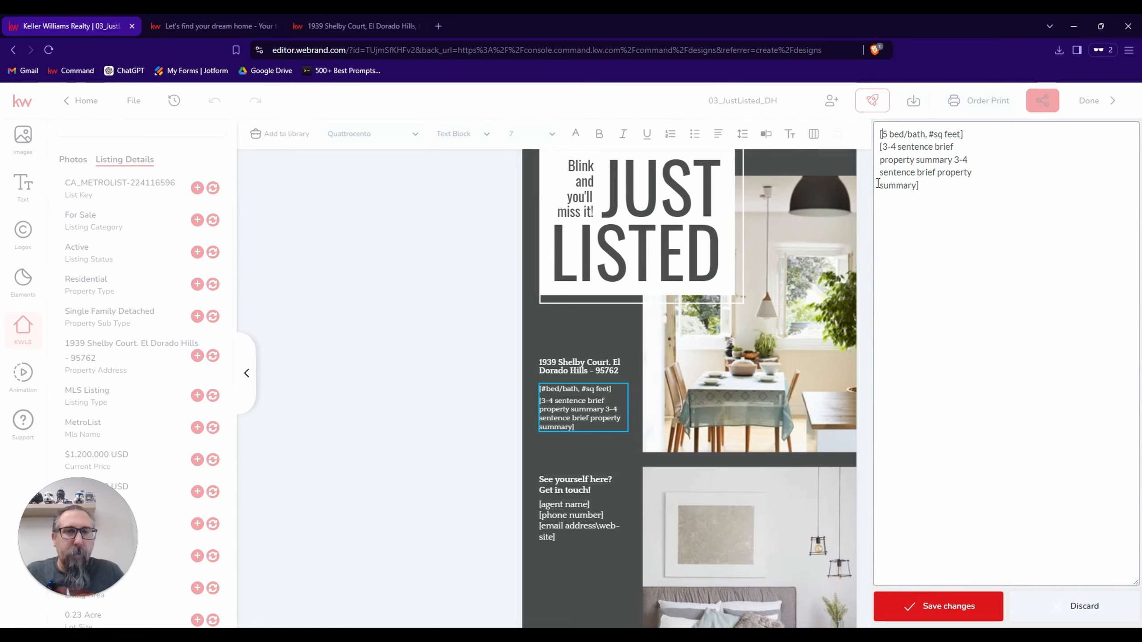
key(Left)
key(Left)
key(BackSpace)
Insert the bathroom count so the property details line reads "5 bed/3 bath".
key(Right)
key(Right)
key(Right)
key(Right)
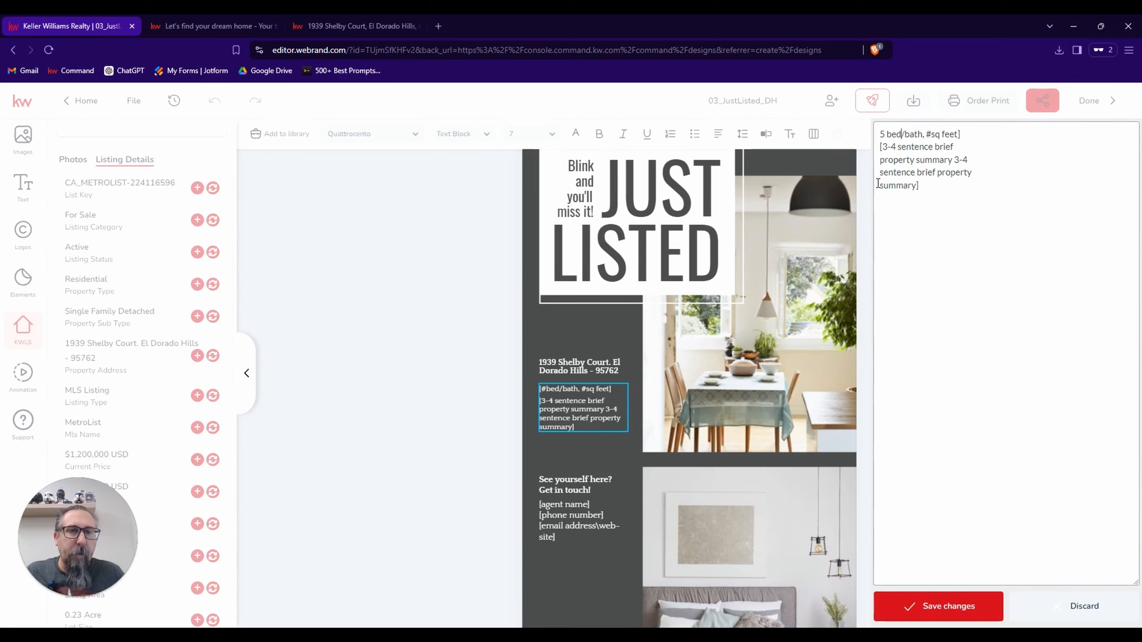
text(3 00)
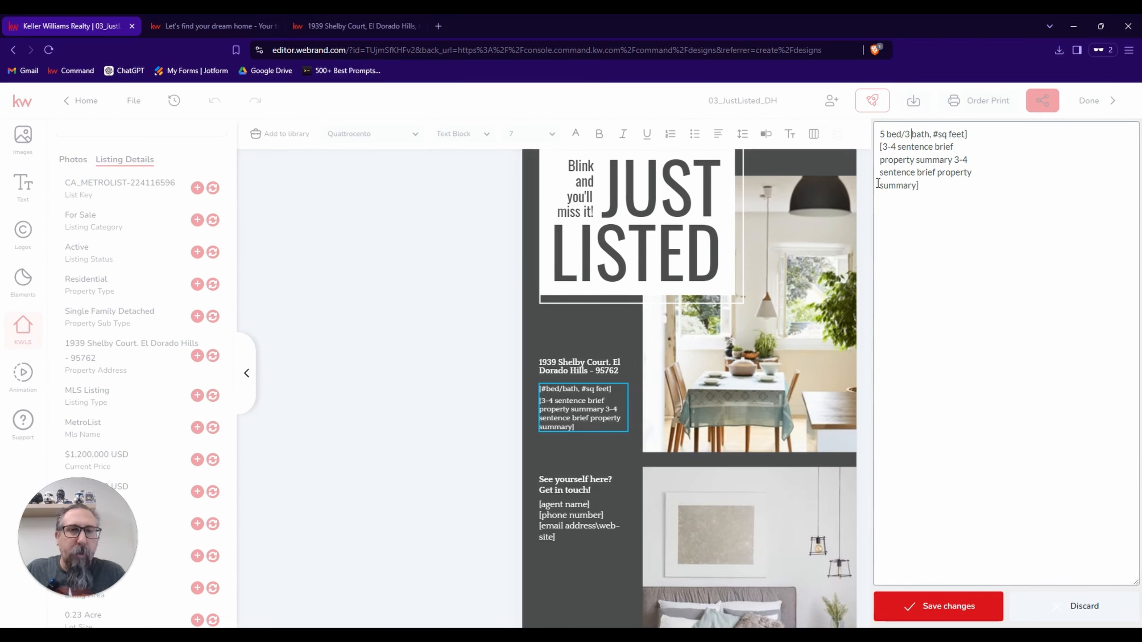
key(BackSpace)
key(BackSpace)
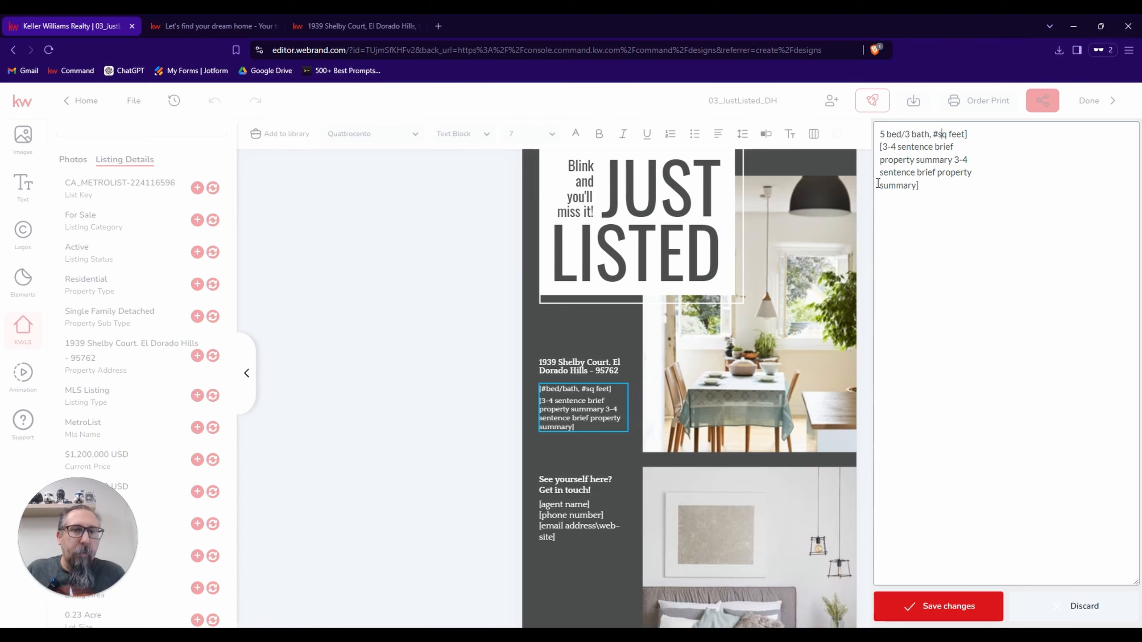
Replace the square footage placeholder with 2,7860 and remove the closing bracket so the line ends in "2,7860 sq feet".
key(BackSpace)
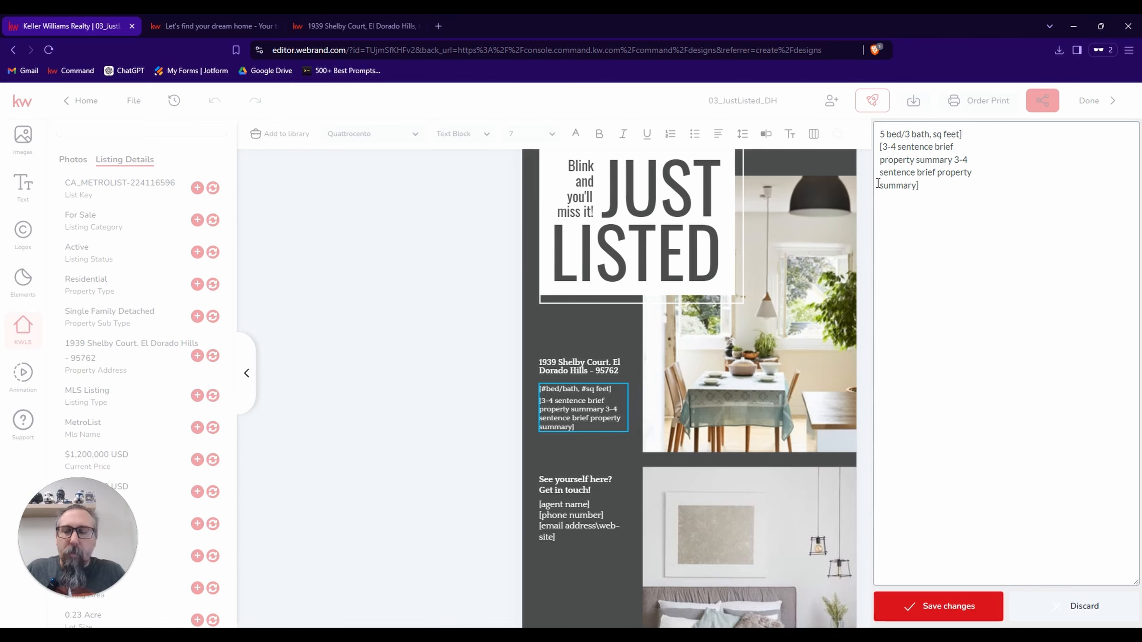
text(2,)
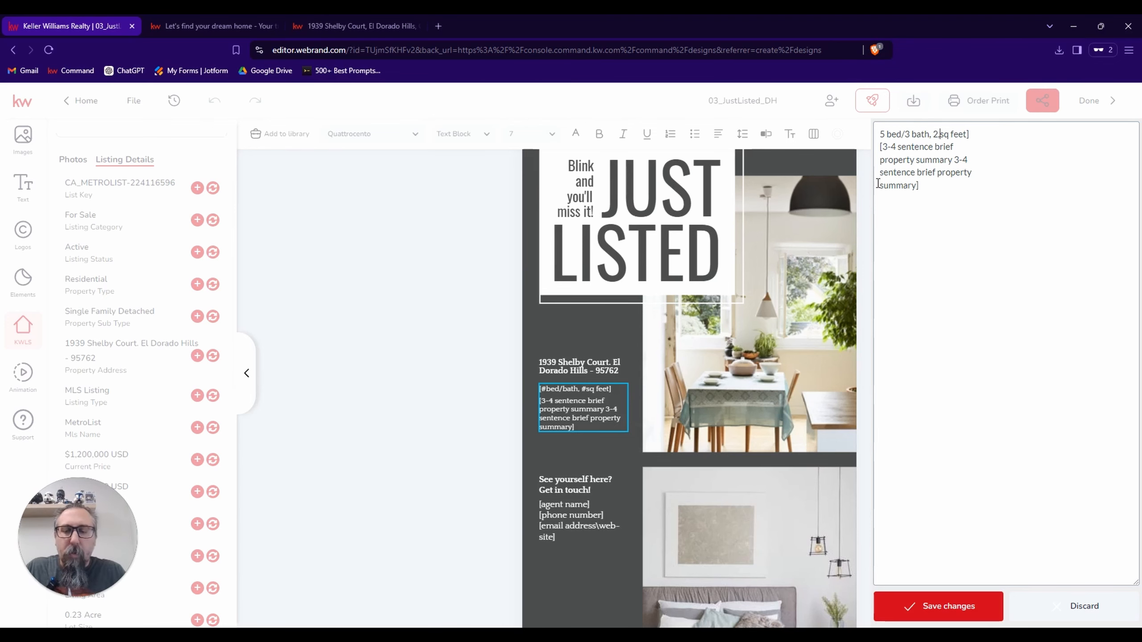
text(7860)
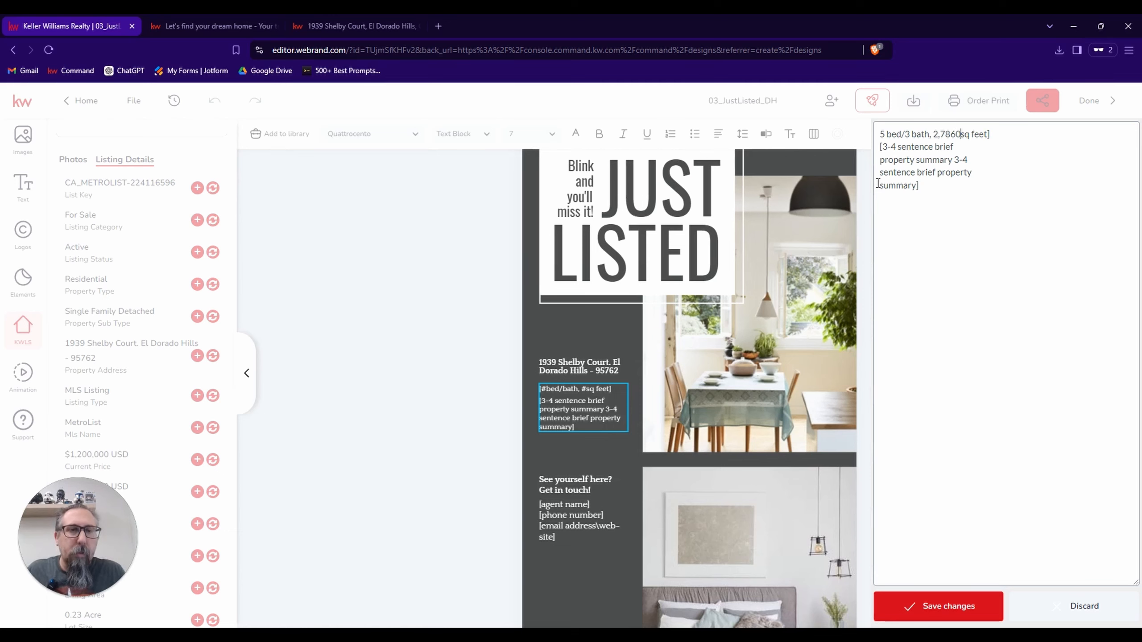
click(1020, 135)
key(BackSpace)
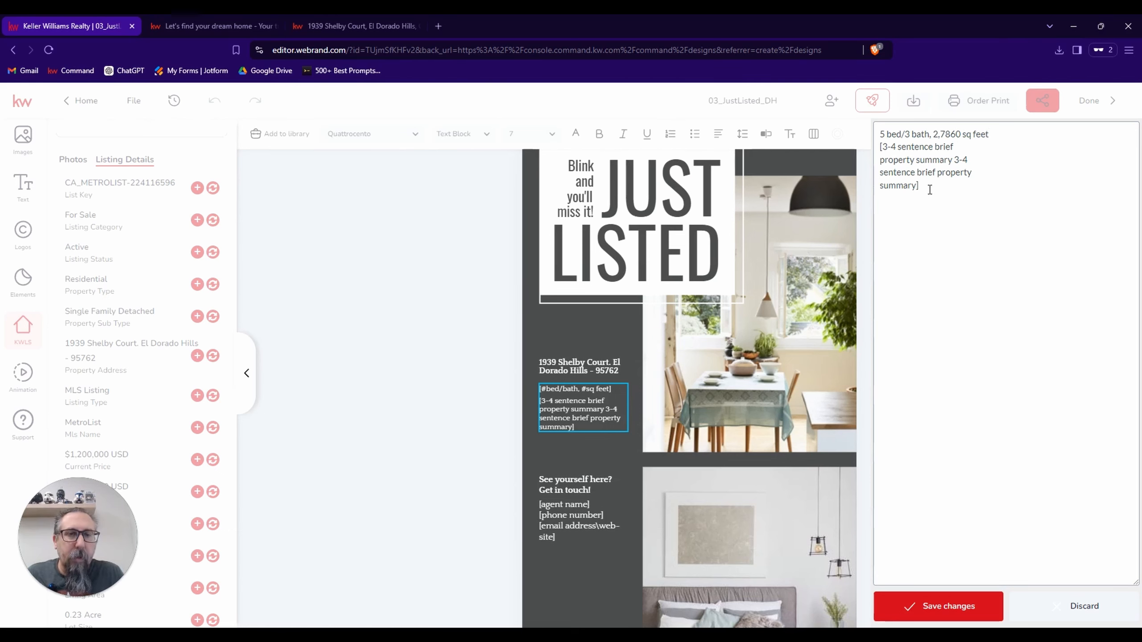
Delete the bracketed 3-4 sentence property summary placeholder and save the property details text.
drag(922, 186, 874, 148)
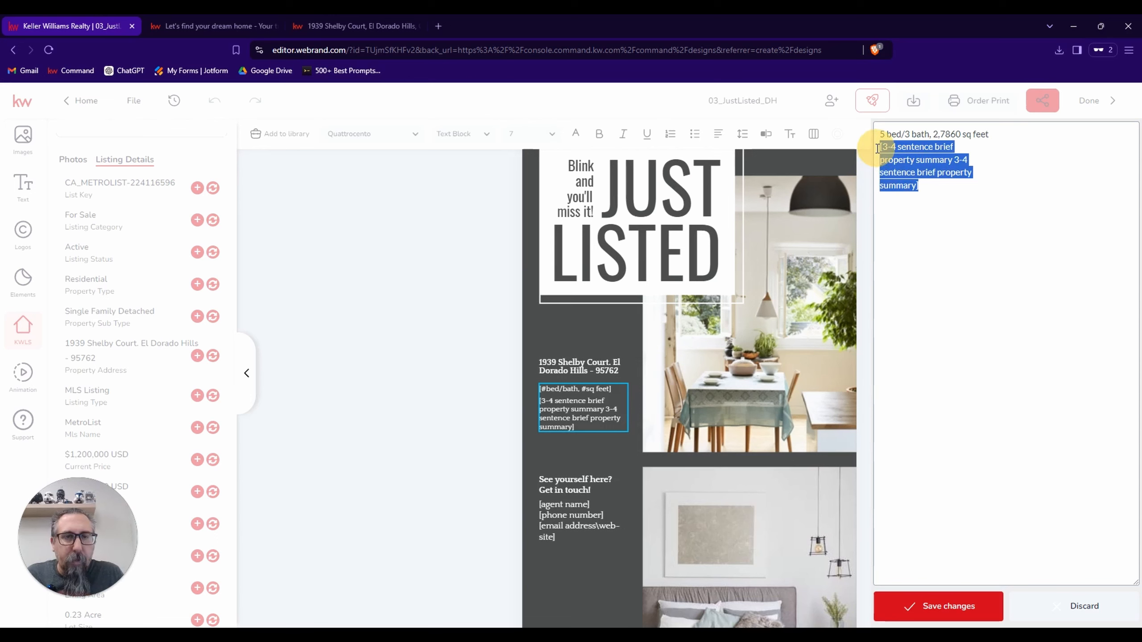
key(BackSpace)
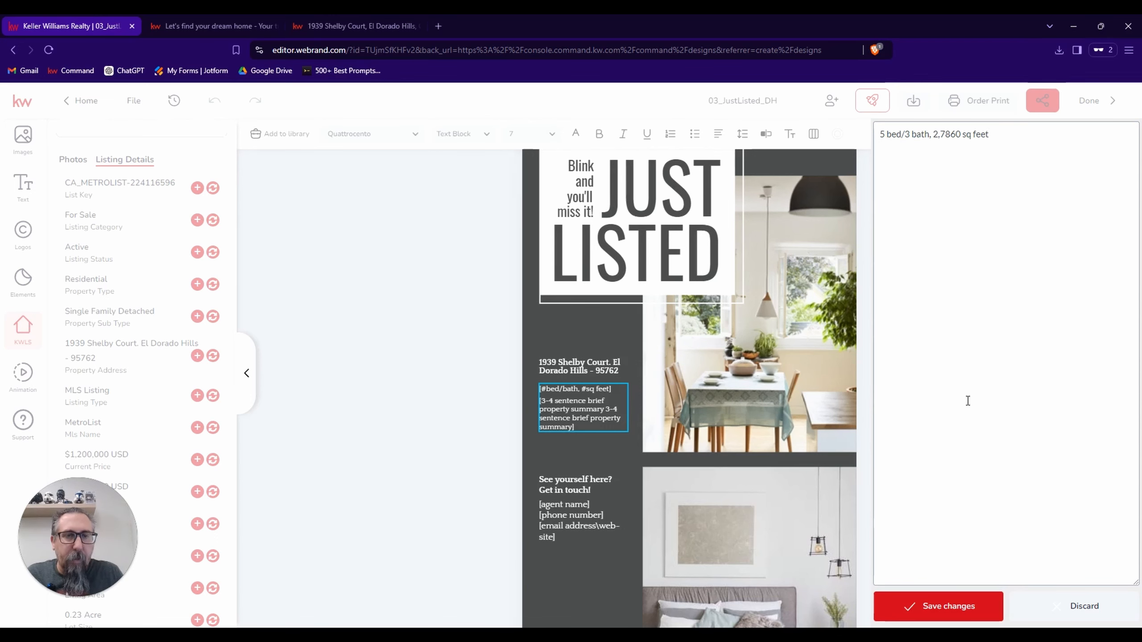
click(967, 610)
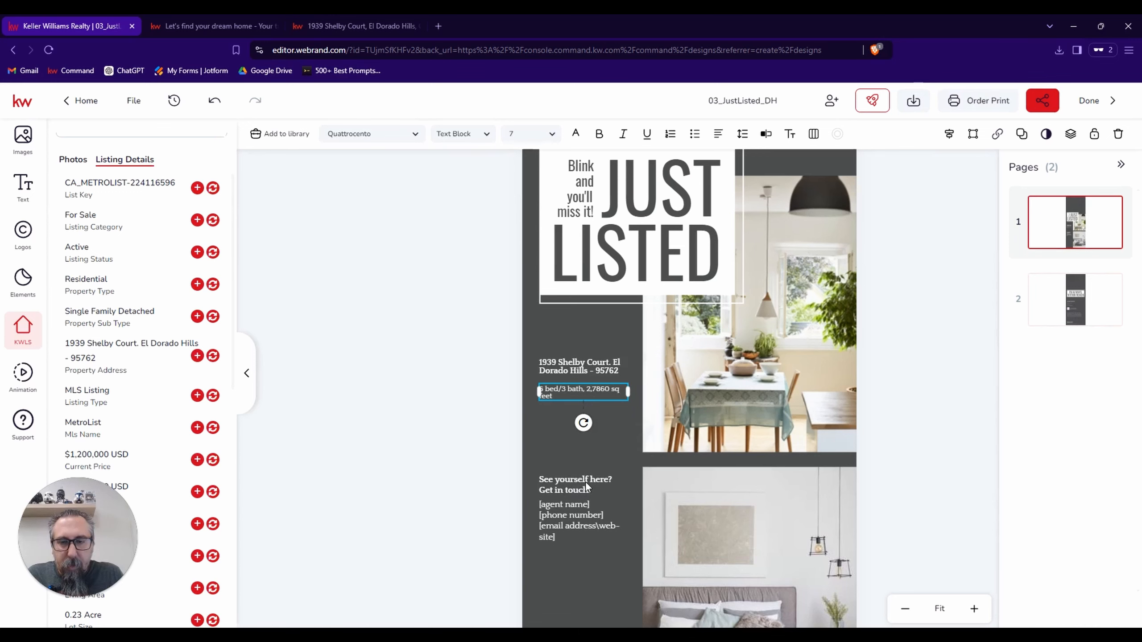
Replace the agent name placeholder in the door hanger's contact text with the agent's full name.
click(574, 507)
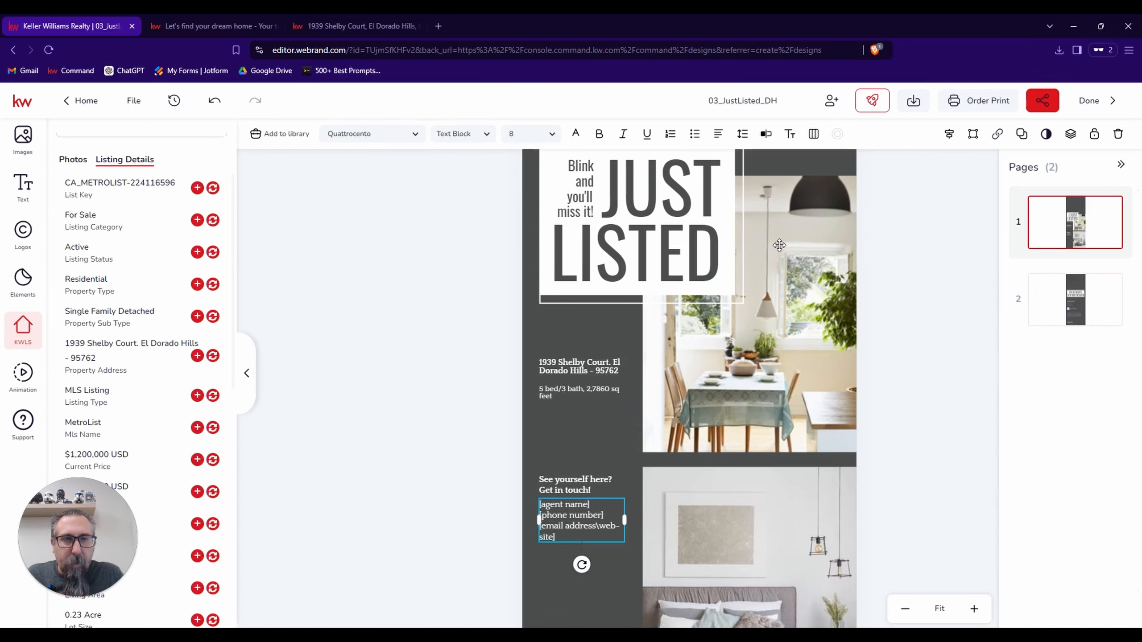
click(764, 135)
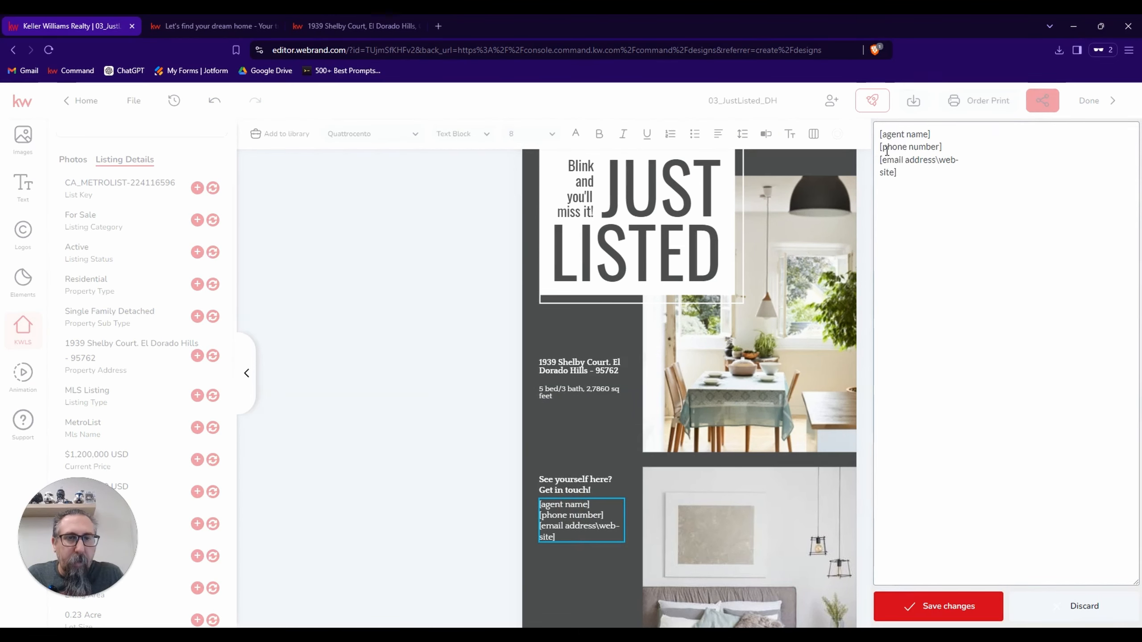
click(930, 136)
key(BackSpace)
key(BackSpace)
key(BackSpace)
key(BackSpace)
key(BackSpace)
key(BackSpace)
key(BackSpace)
key(BackSpace)
key(BackSpace)
key(BackSpace)
key(BackSpace)
key(BackSpace)
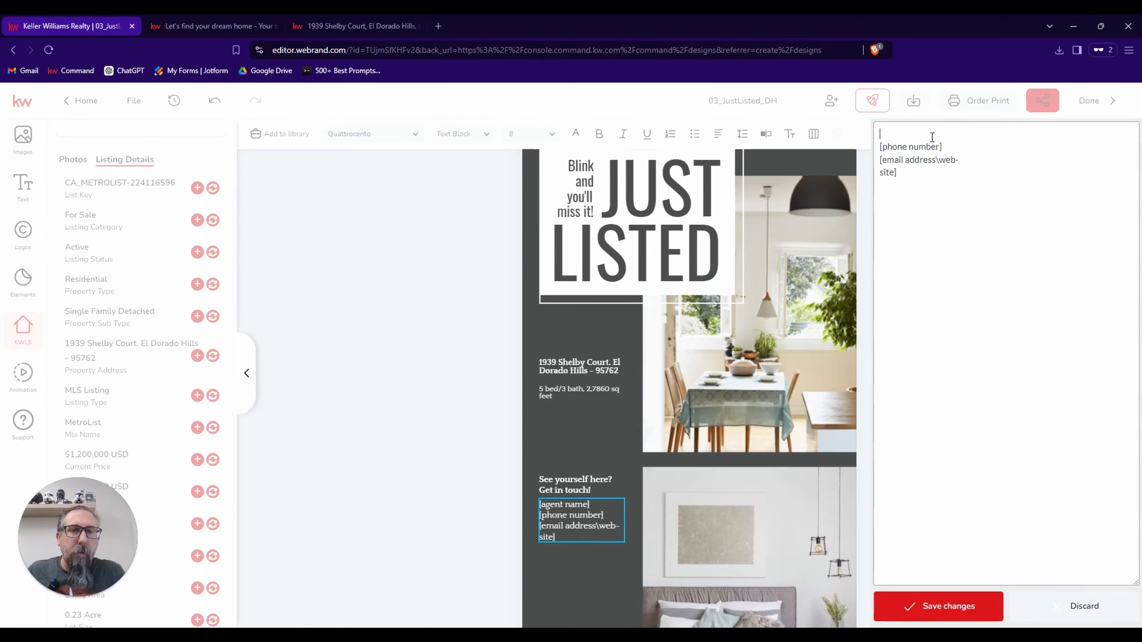
text(Vince Catapano)
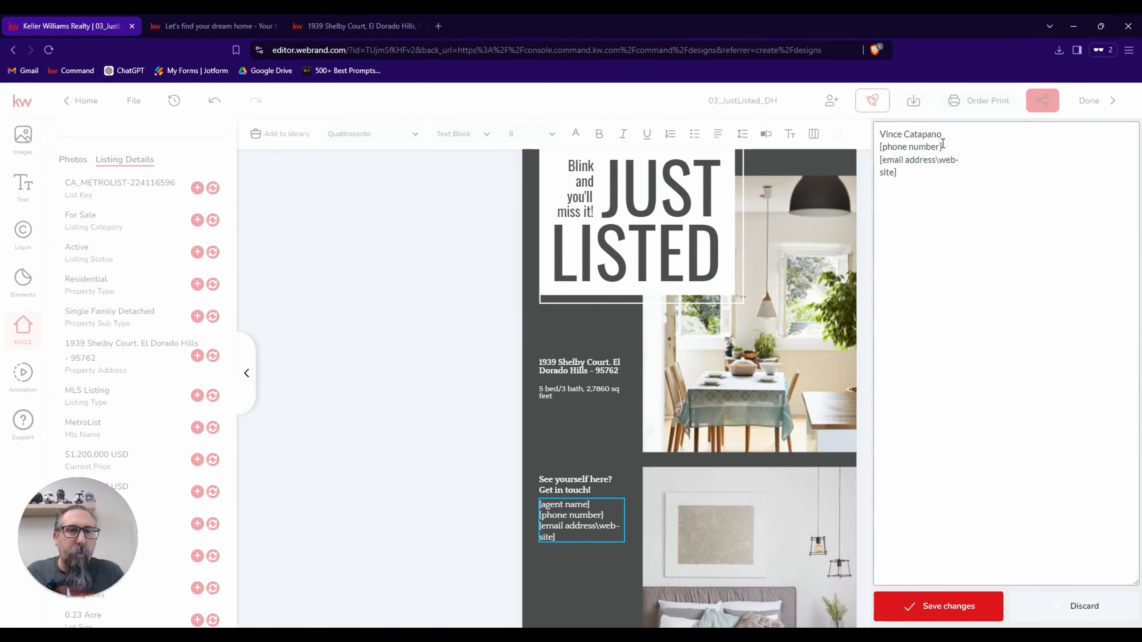
Replace the phone number placeholder in the contact text with the agent's phone number.
click(943, 145)
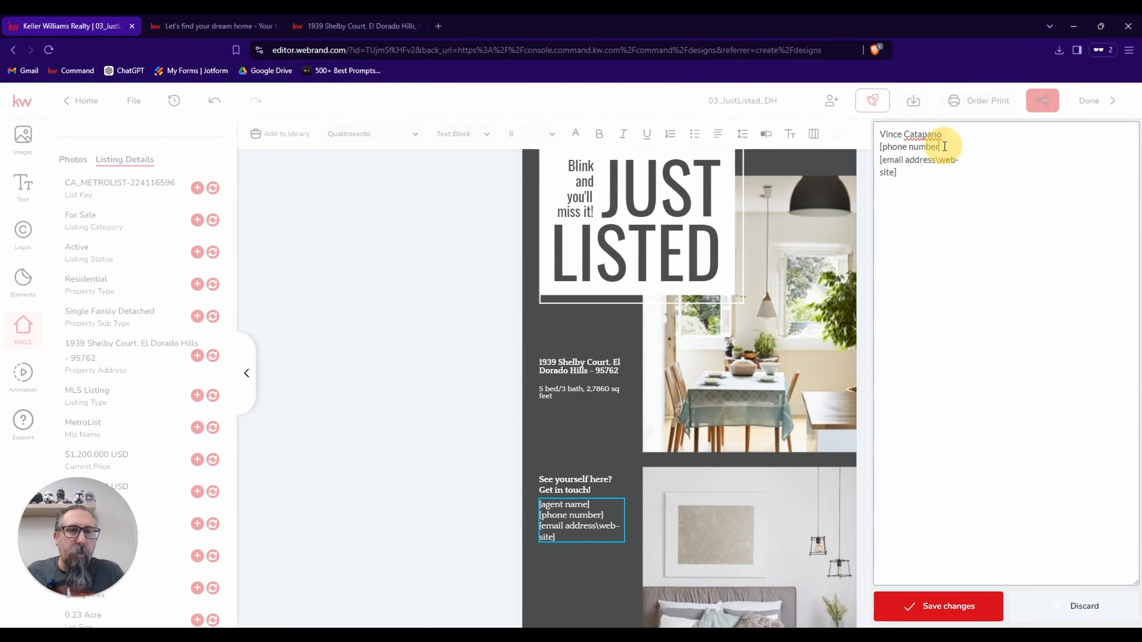
key(BackSpace)
key(BackSpace)
key(BackSpace)
key(BackSpace)
key(BackSpace)
key(BackSpace)
key(BackSpace)
key(BackSpace)
key(BackSpace)
key(BackSpace)
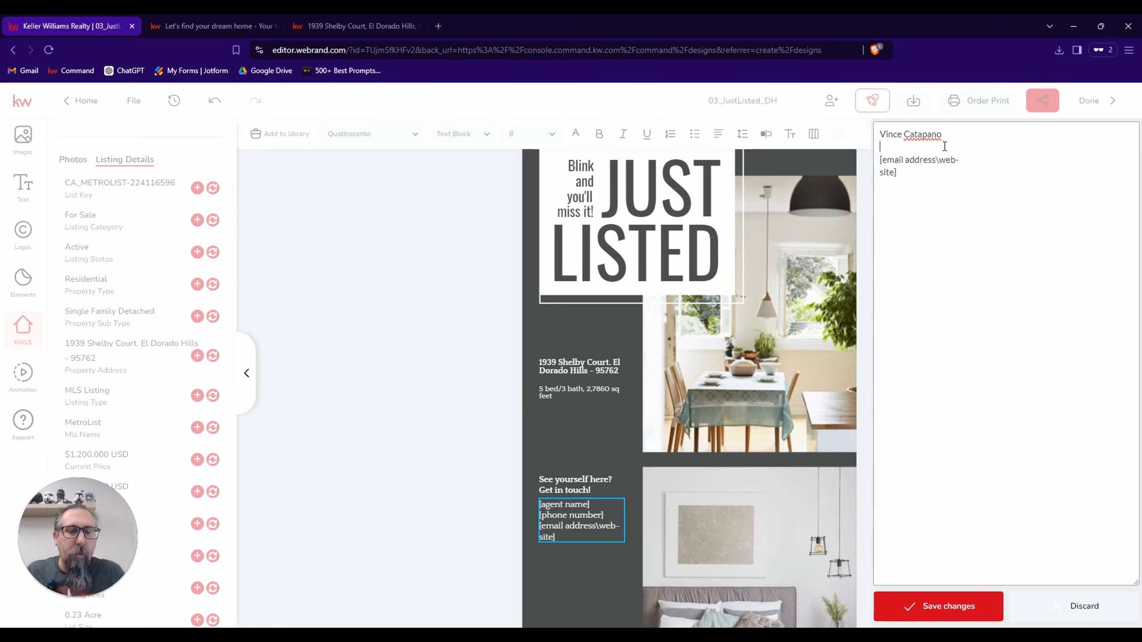
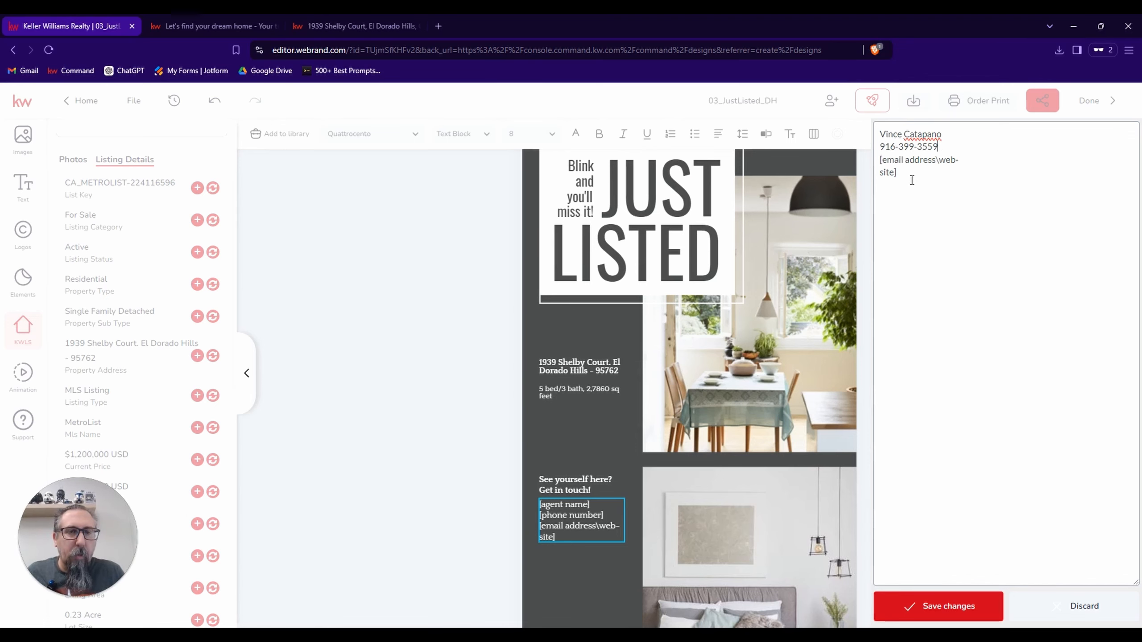
Replace the email/website placeholder with the agent's email address and website on separate lines, and save the contact text.
click(911, 179)
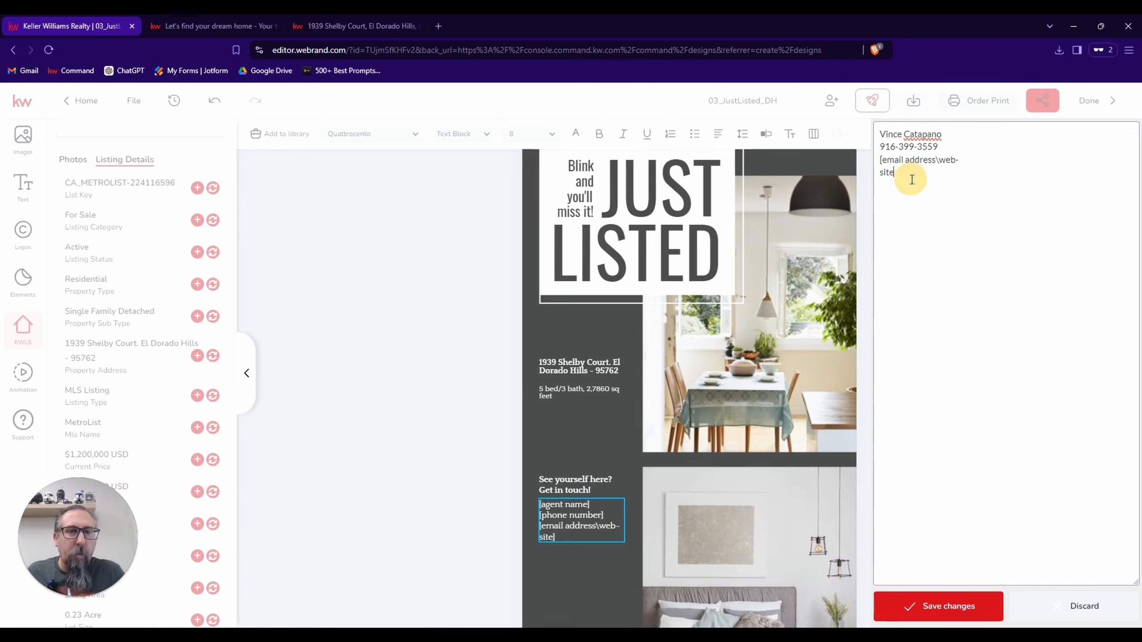
key(BackSpace)
key(BackSpace)
key(BackSpace)
key(BackSpace)
key(BackSpace)
key(BackSpace)
key(BackSpace)
key(BackSpace)
key(BackSpace)
key(BackSpace)
key(BackSpace)
key(BackSpace)
key(BackSpace)
key(BackSpace)
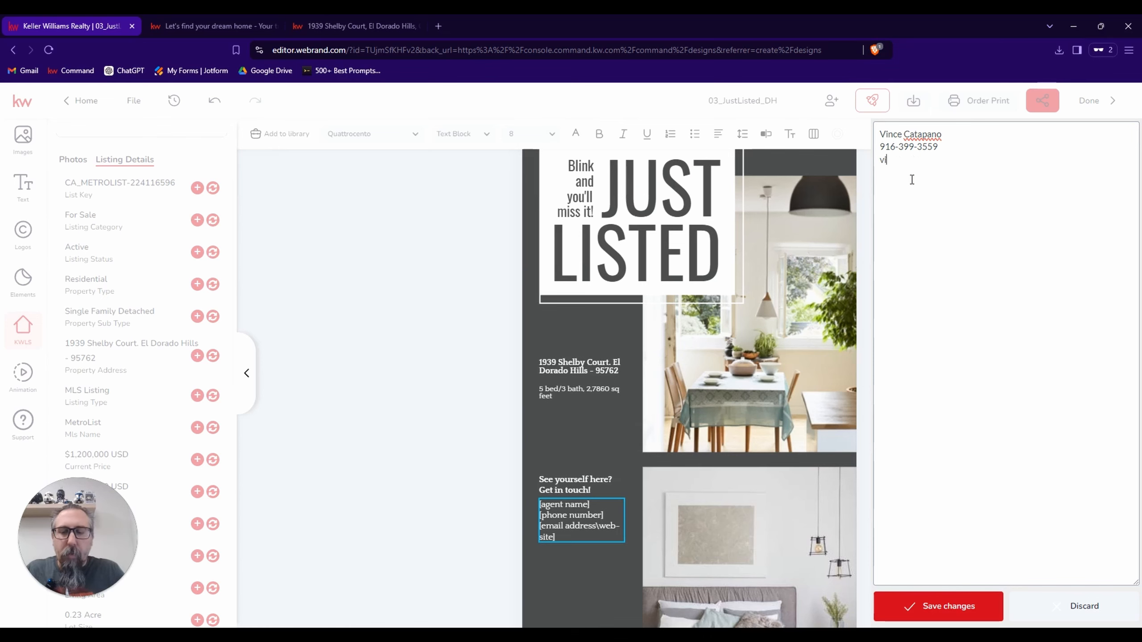
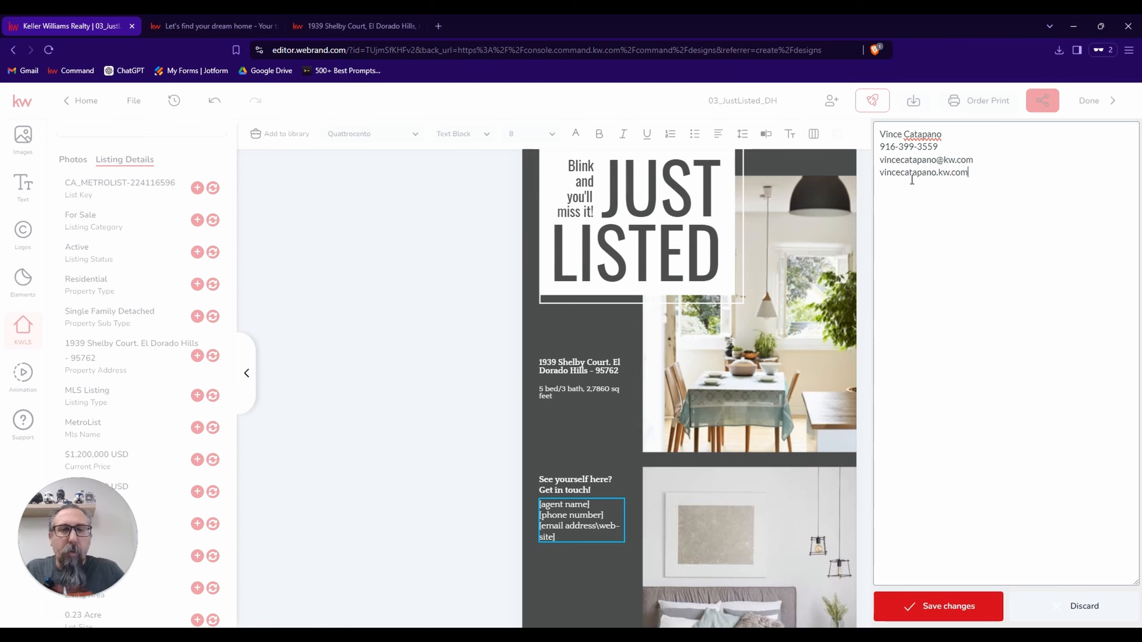
click(946, 608)
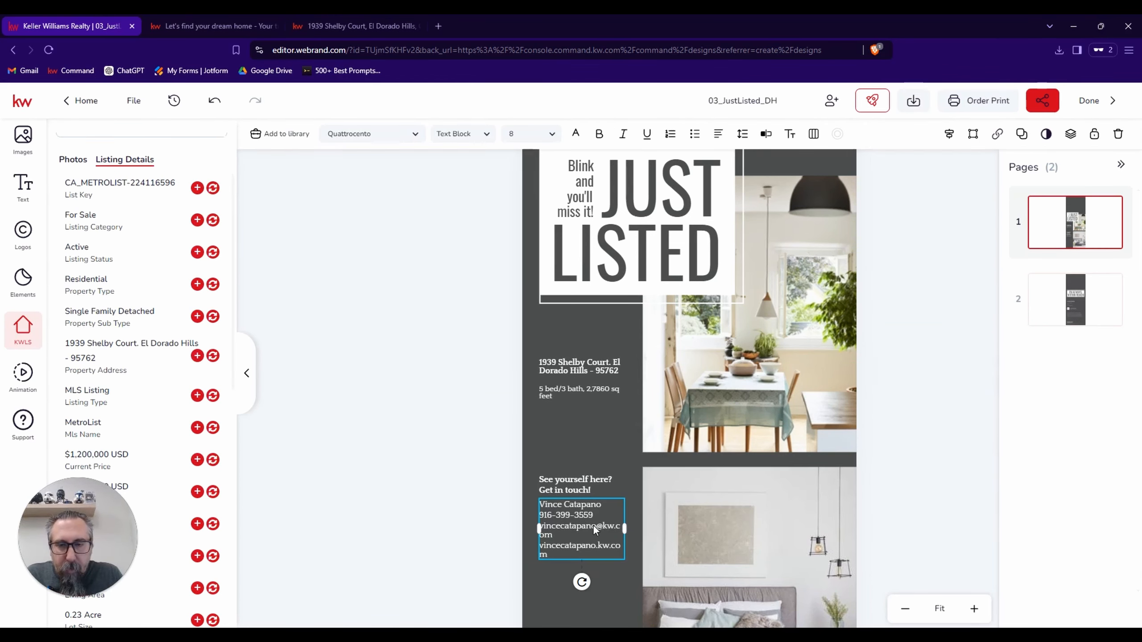
Widen the contact text block so each entry fits on one line, and nudge the "See yourself here? Get in touch!" heading left to align.
drag(592, 530, 633, 528)
click(582, 484)
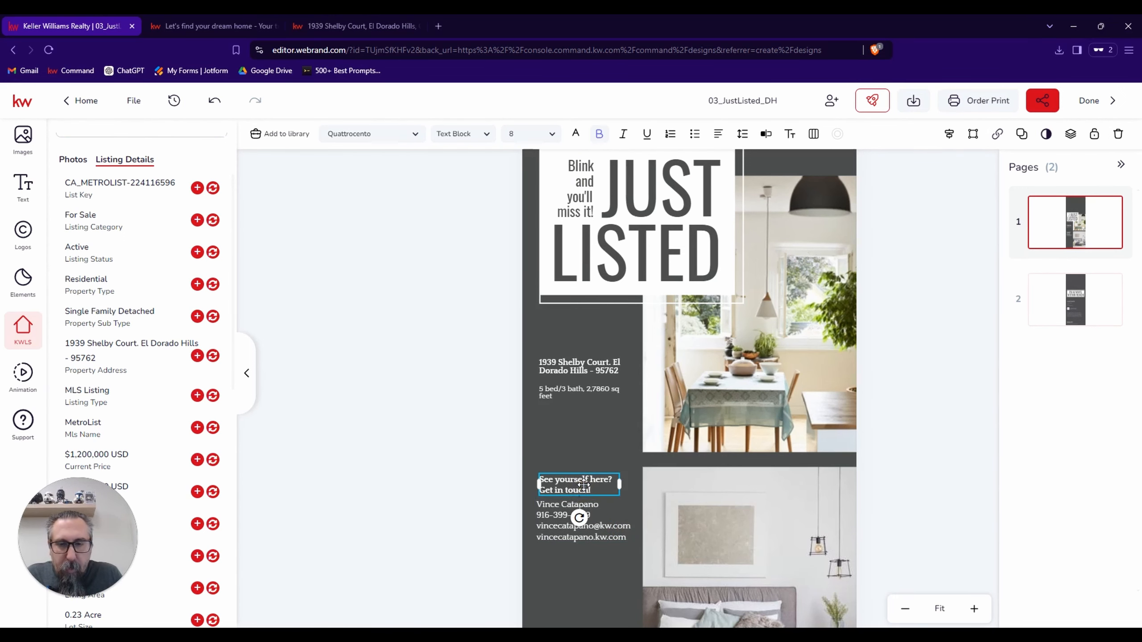
key(Left)
key(Left)
key(Left)
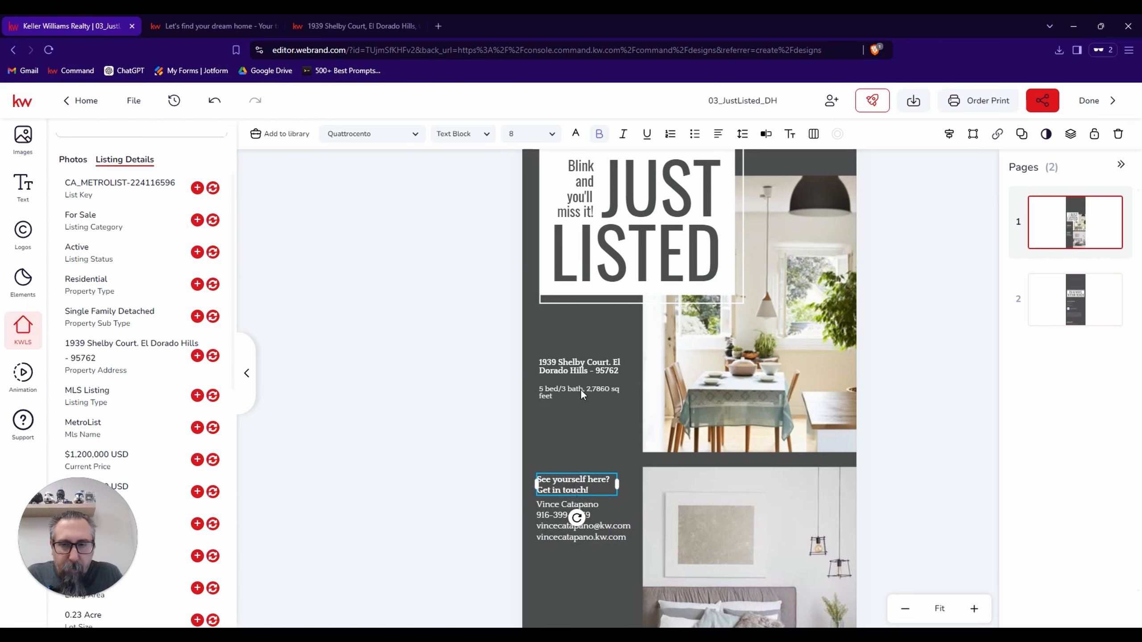
Nudge the bed/bath details and the property address left to line up with the contact text below.
click(580, 390)
key(Left)
key(Left)
key(Left)
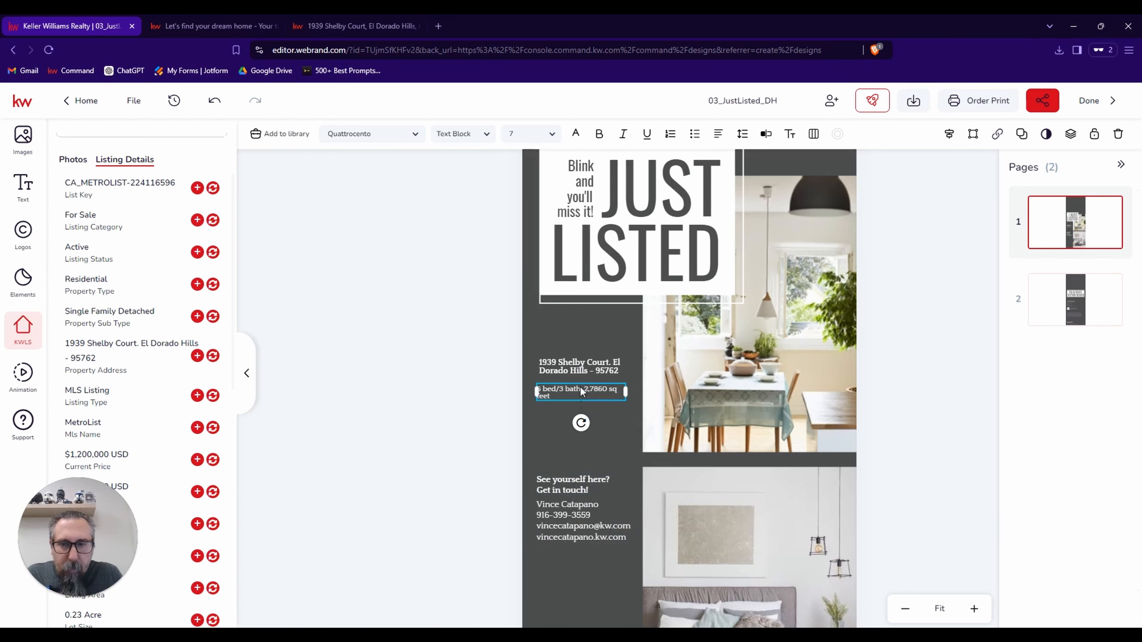
click(580, 372)
key(Left)
key(Left)
key(Left)
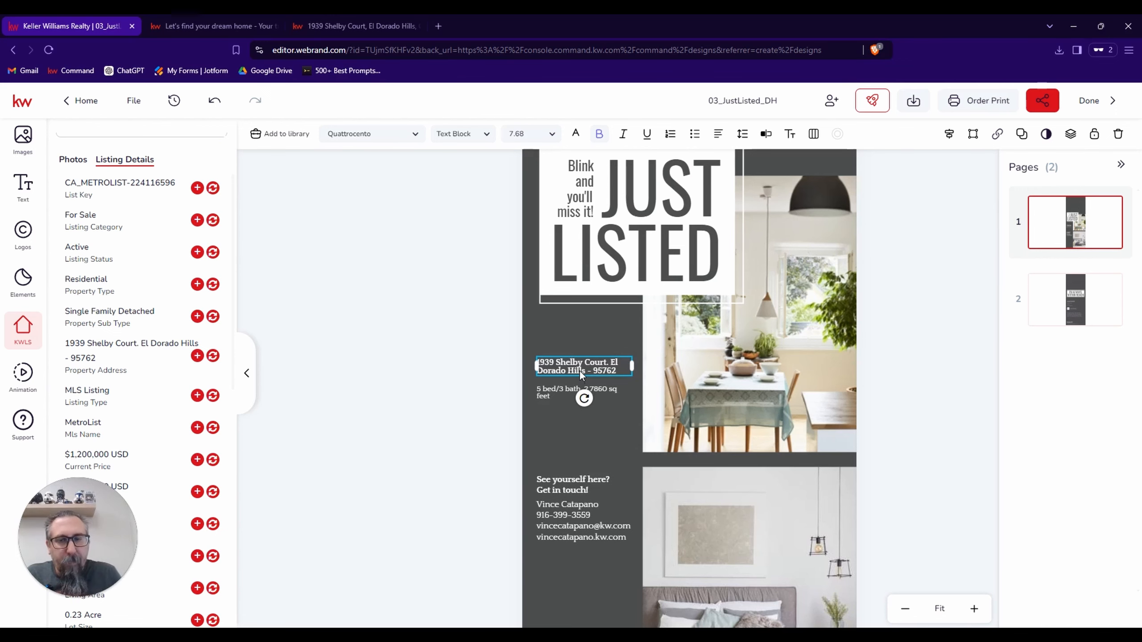
click(607, 428)
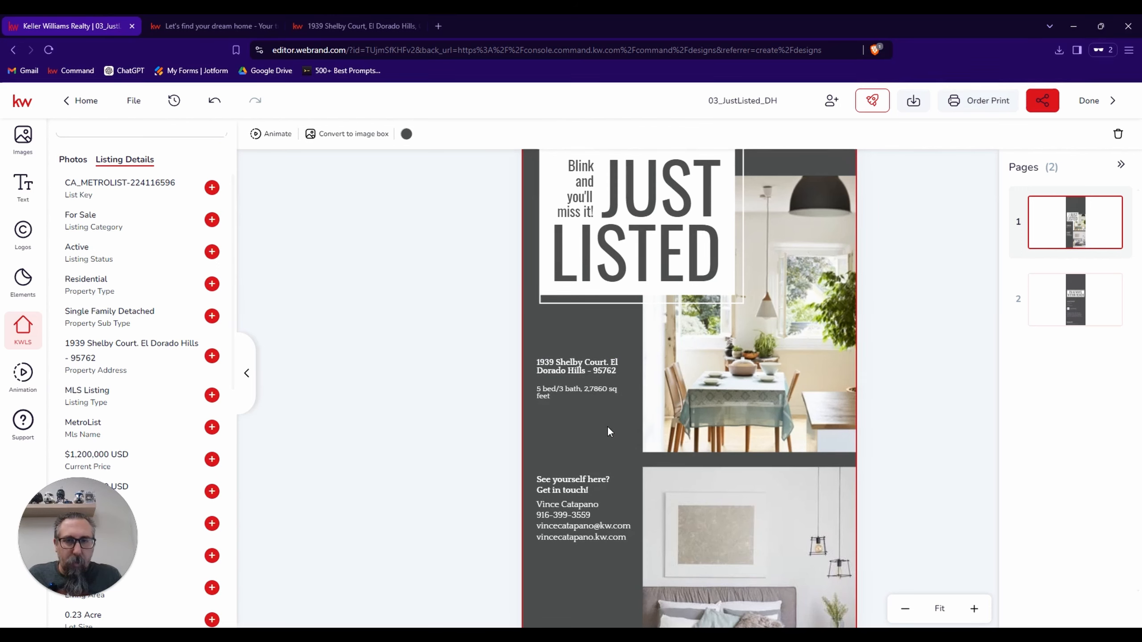
Select the upper dining room image and look through the listing's photos down to the backyard shots.
scroll(608, 429, down, 2)
scroll(606, 426, up, 1)
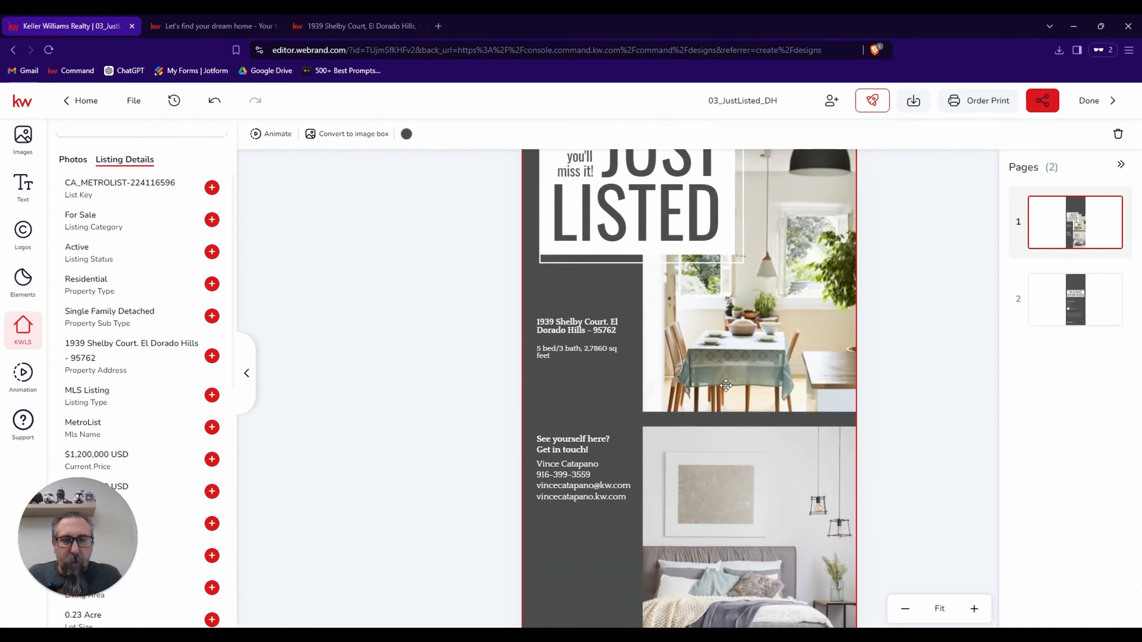
click(763, 367)
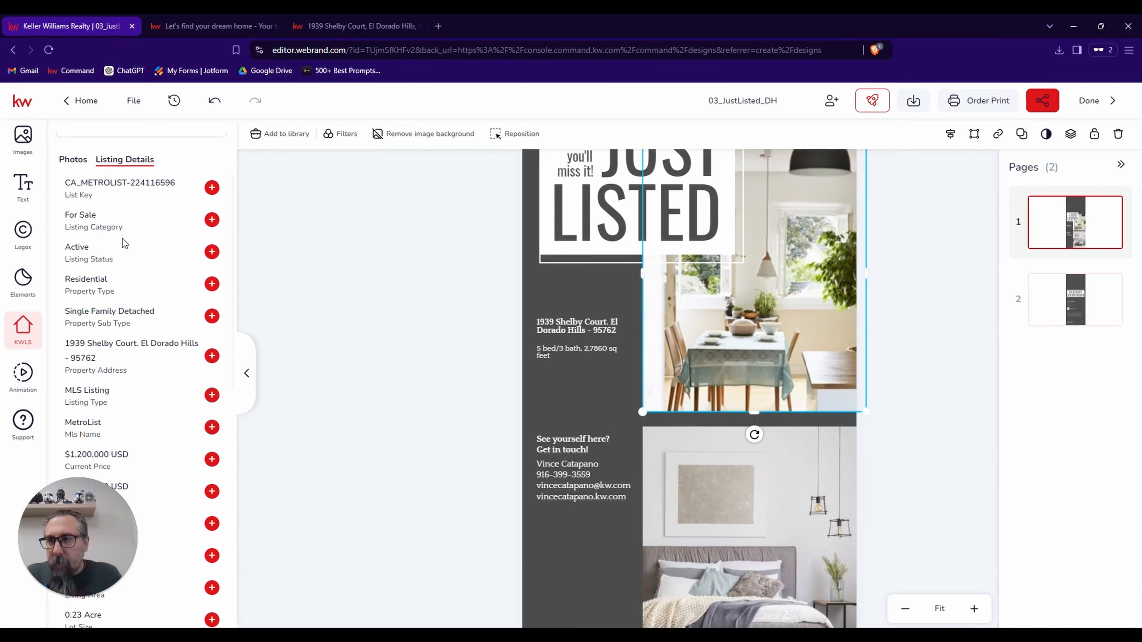
click(73, 159)
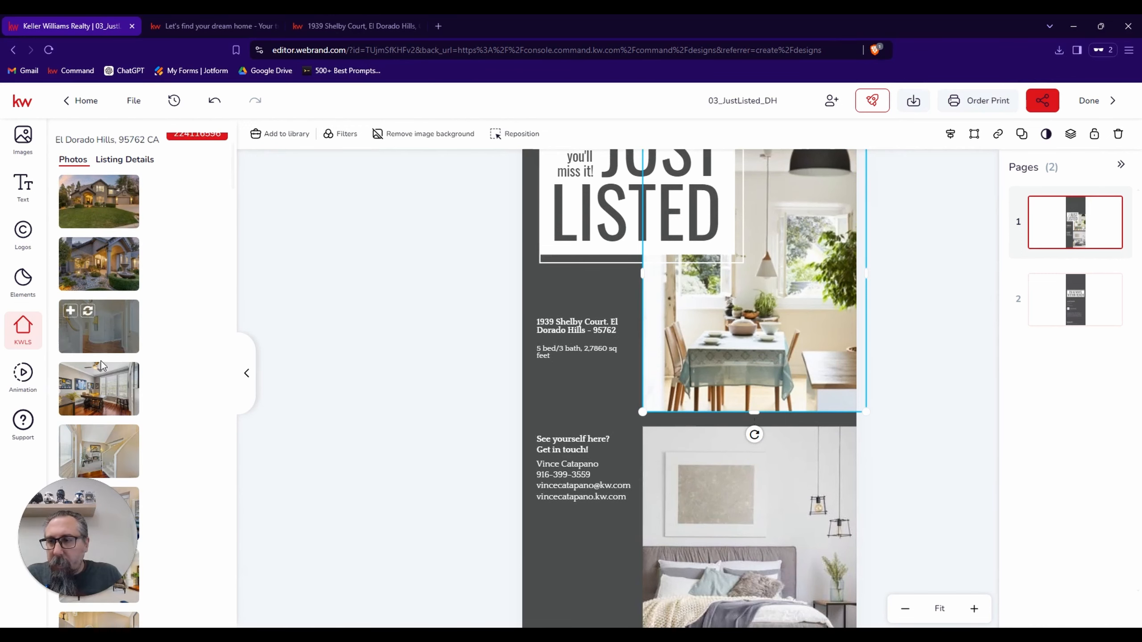
scroll(103, 367, down, 10)
scroll(103, 367, down, 10)
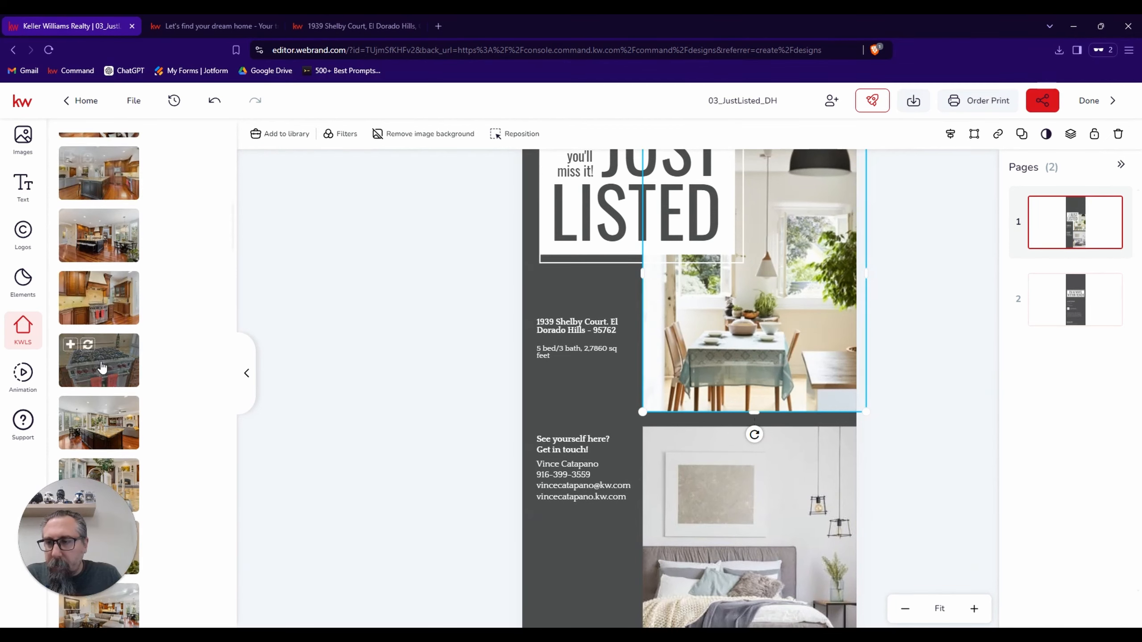
scroll(103, 367, down, 10)
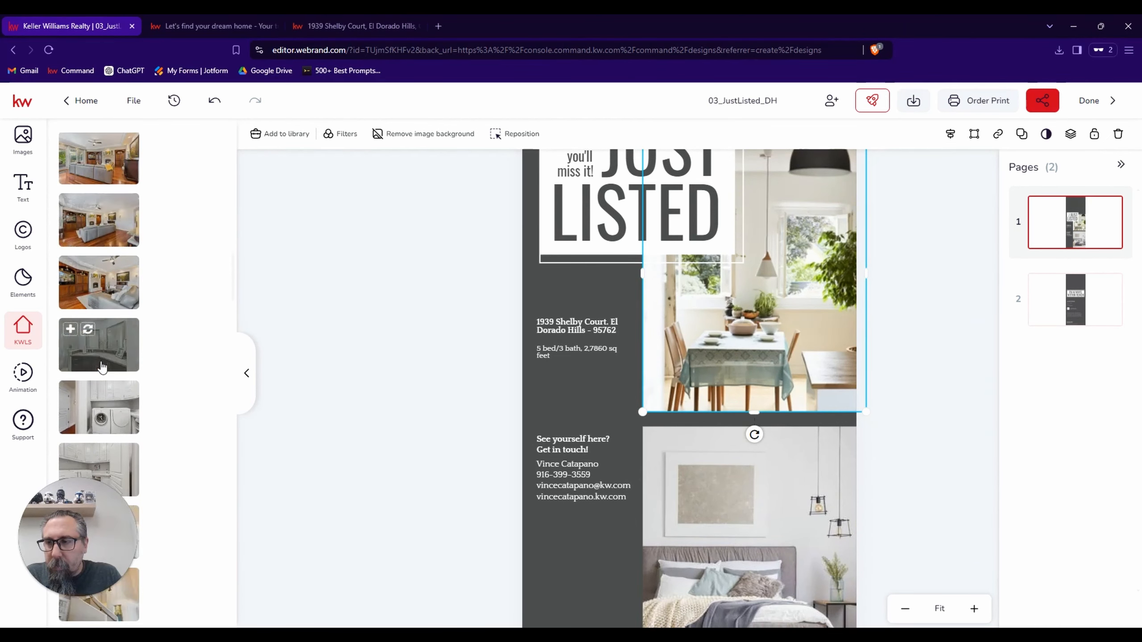
scroll(103, 366, down, 10)
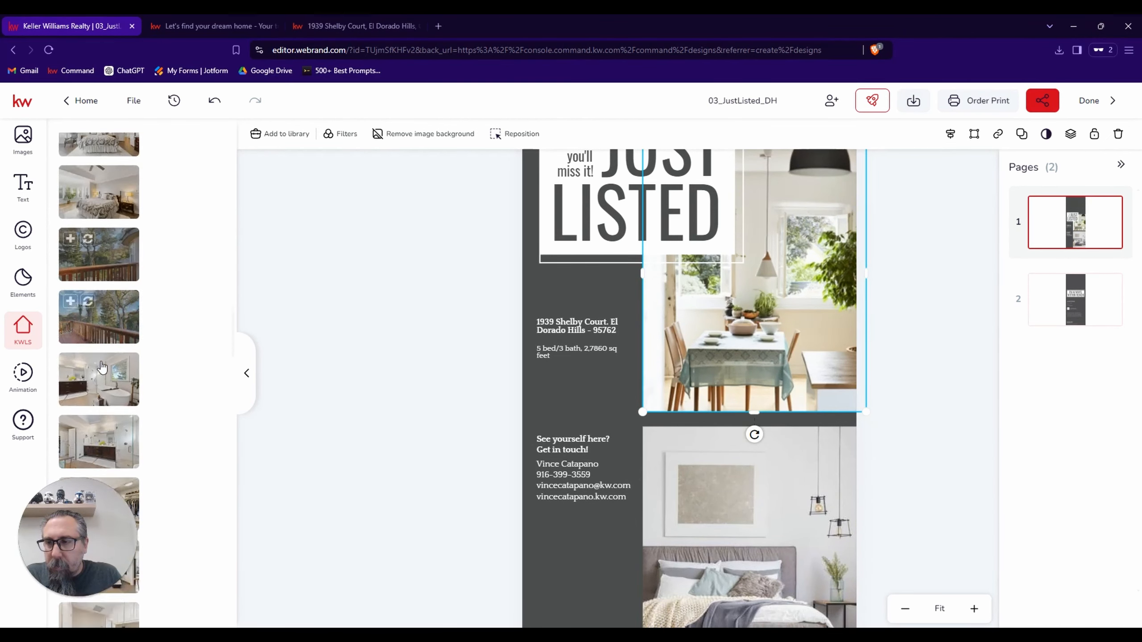
scroll(103, 367, down, 10)
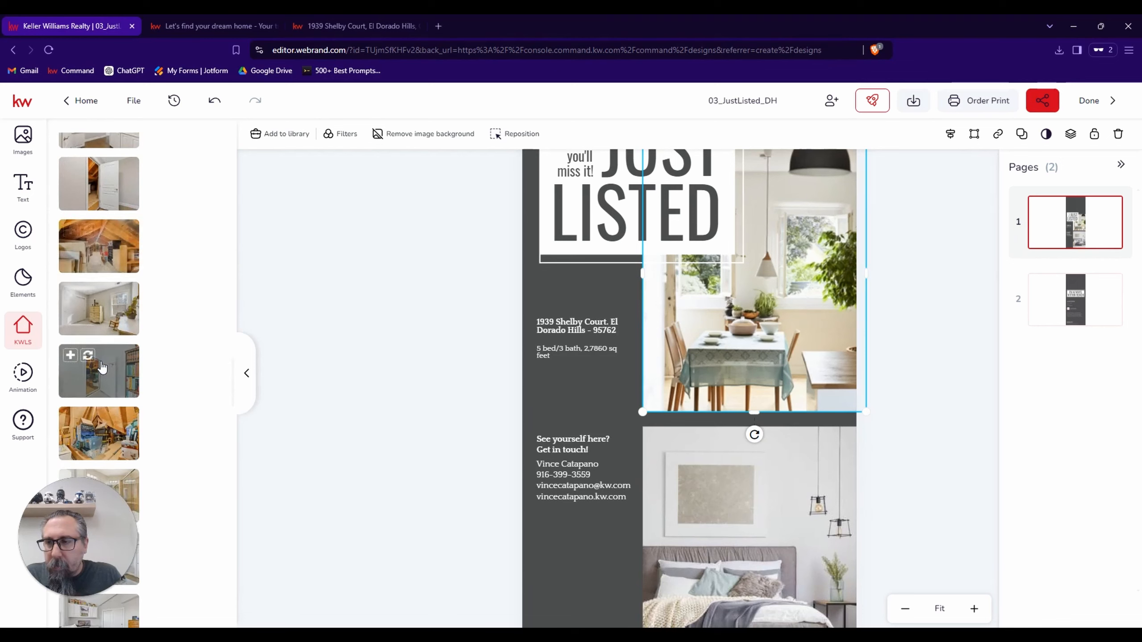
scroll(101, 364, down, 10)
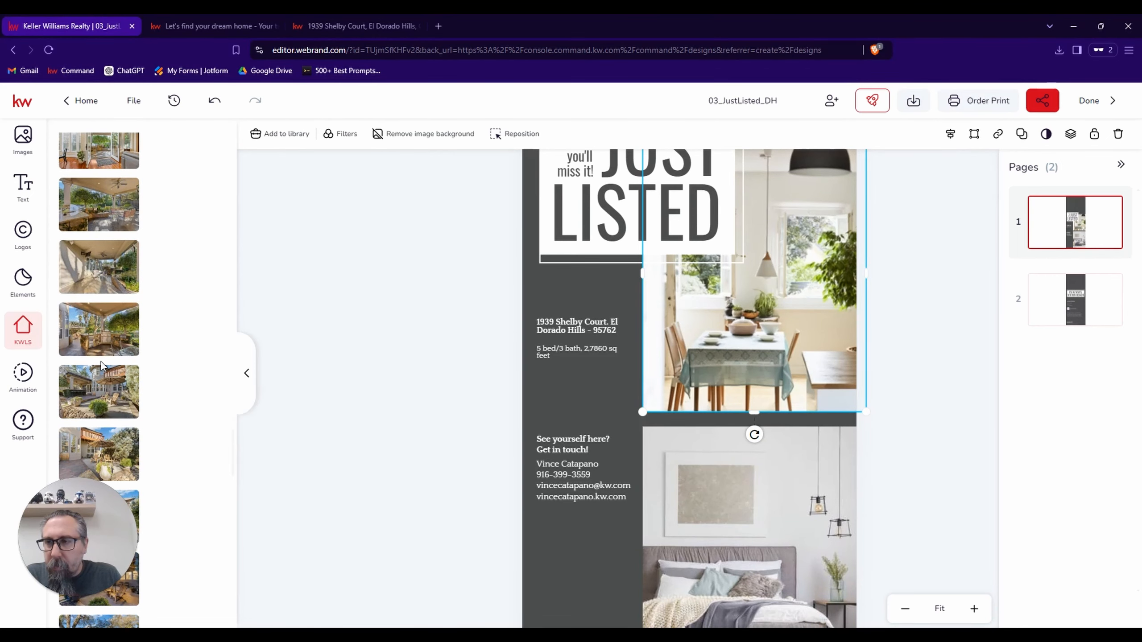
scroll(100, 362, down, 1)
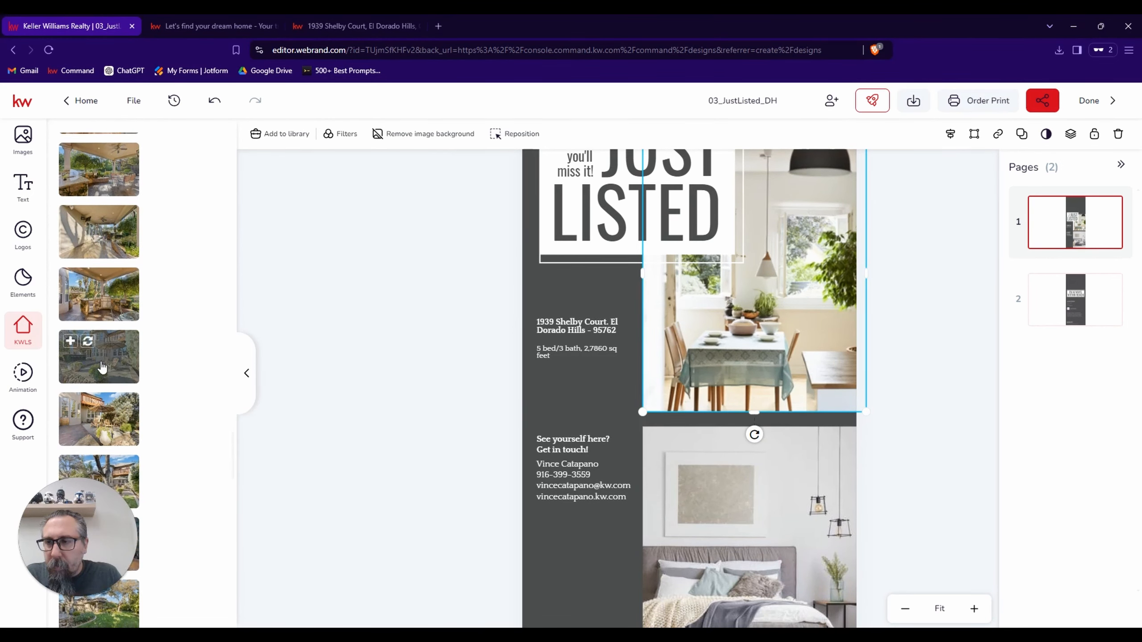
Try four of the listing's backyard photos in the upper image frame: two planter patio shots, the tree lawn and the evening umbrella patio.
click(89, 341)
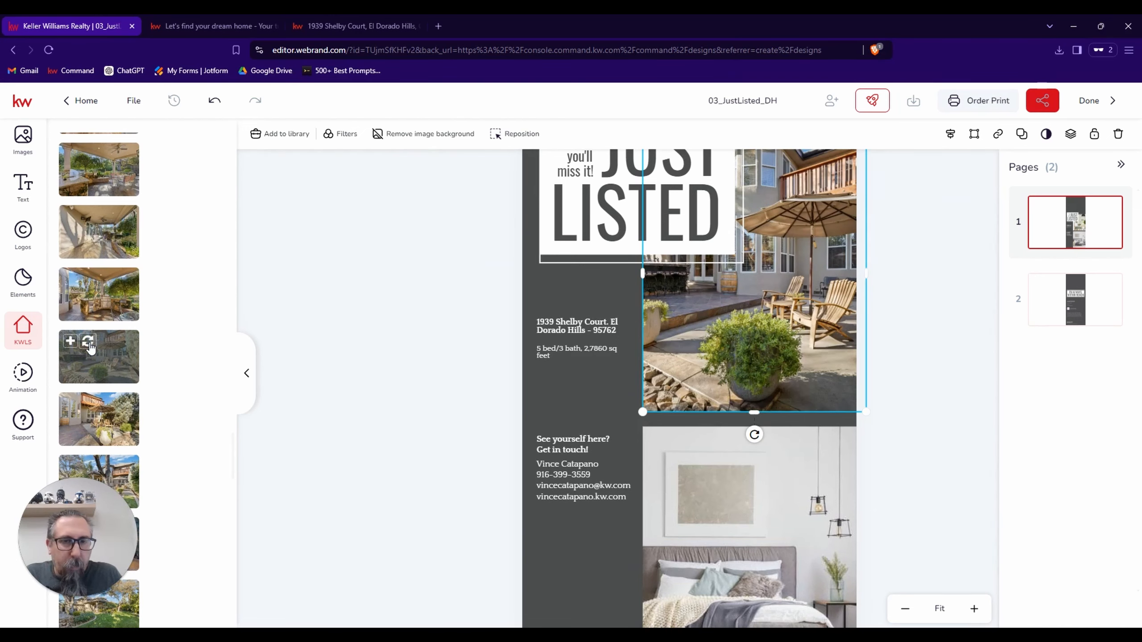
click(89, 405)
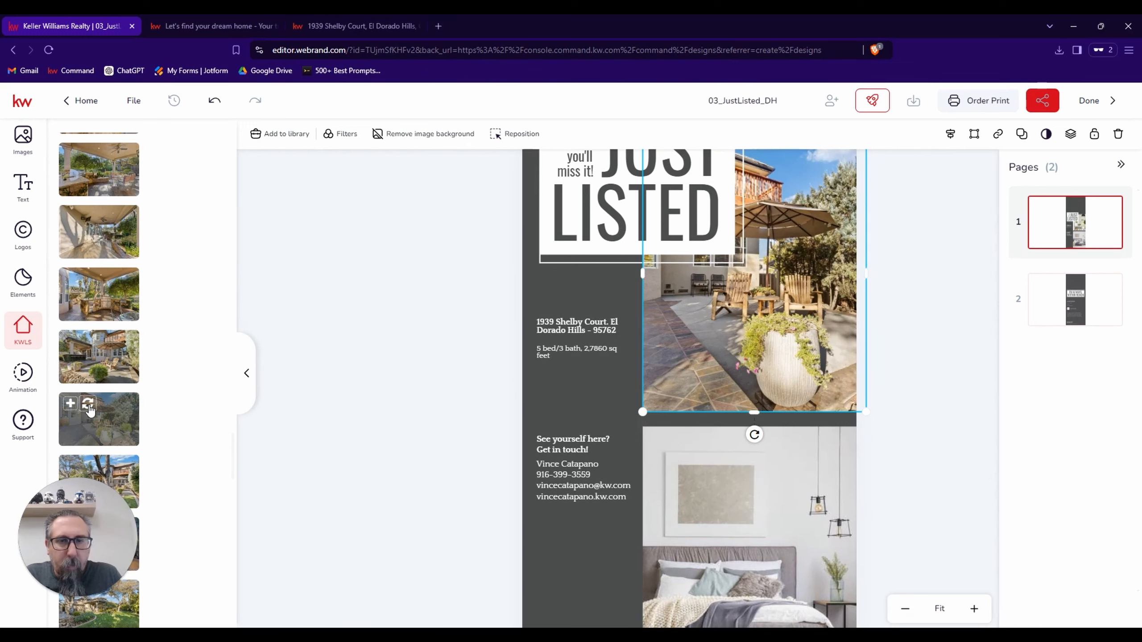
scroll(89, 409, down, 1)
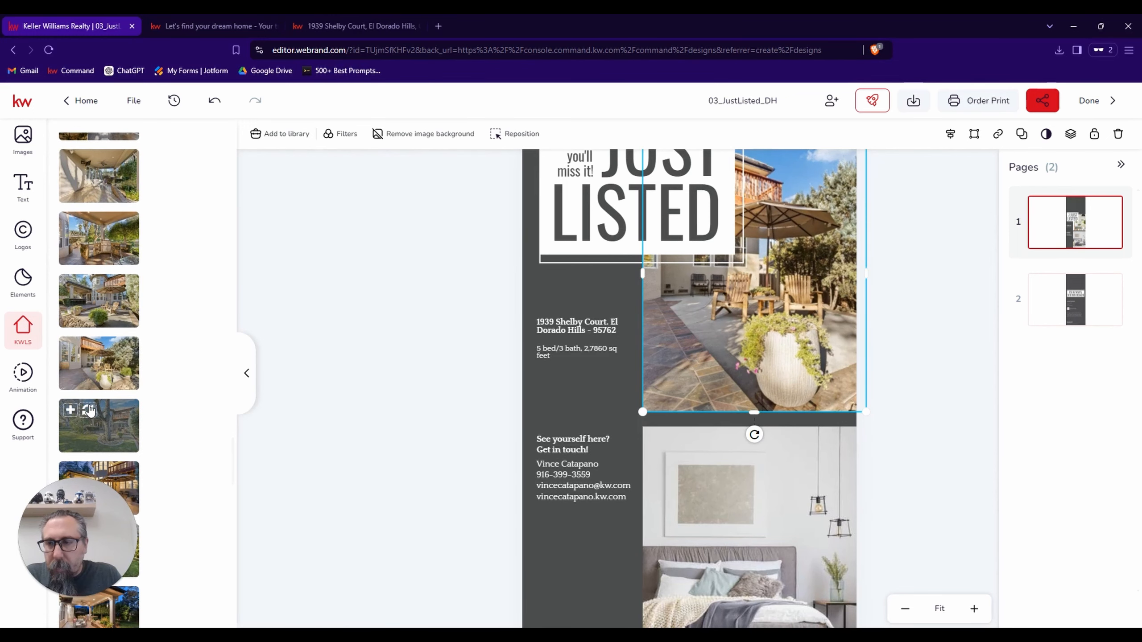
click(89, 409)
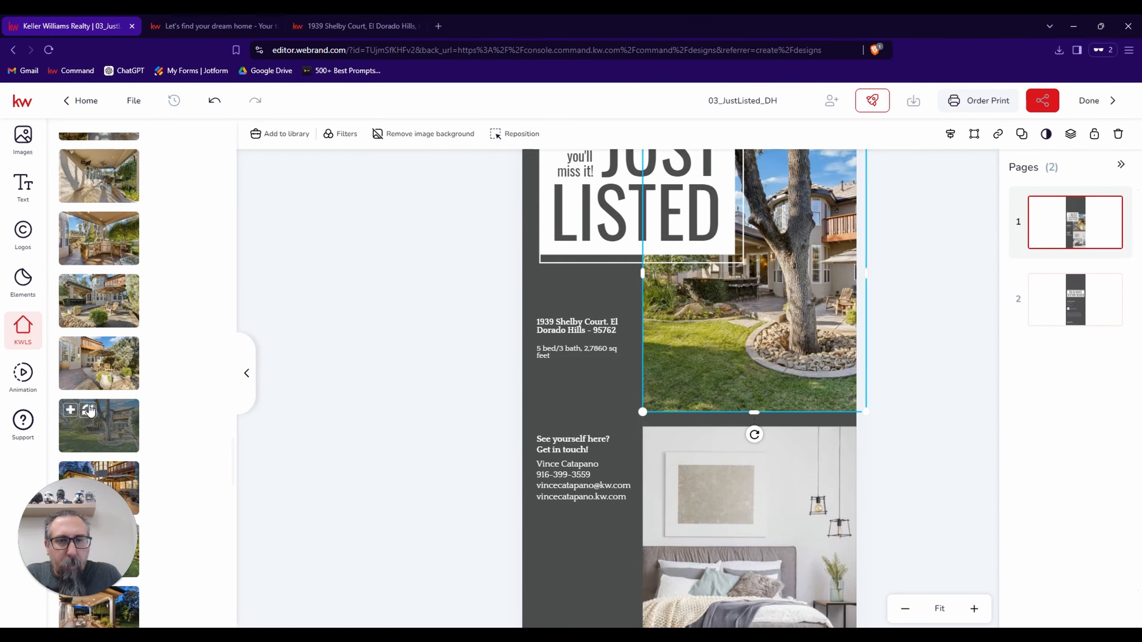
scroll(90, 410, down, 1)
click(90, 434)
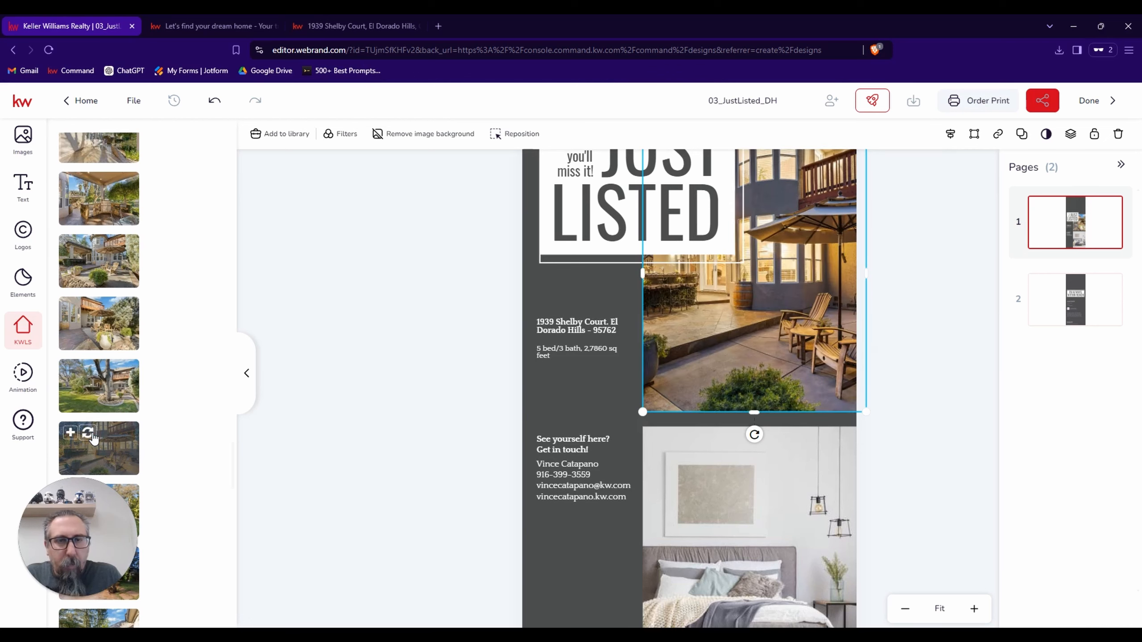
scroll(296, 342, up, 3)
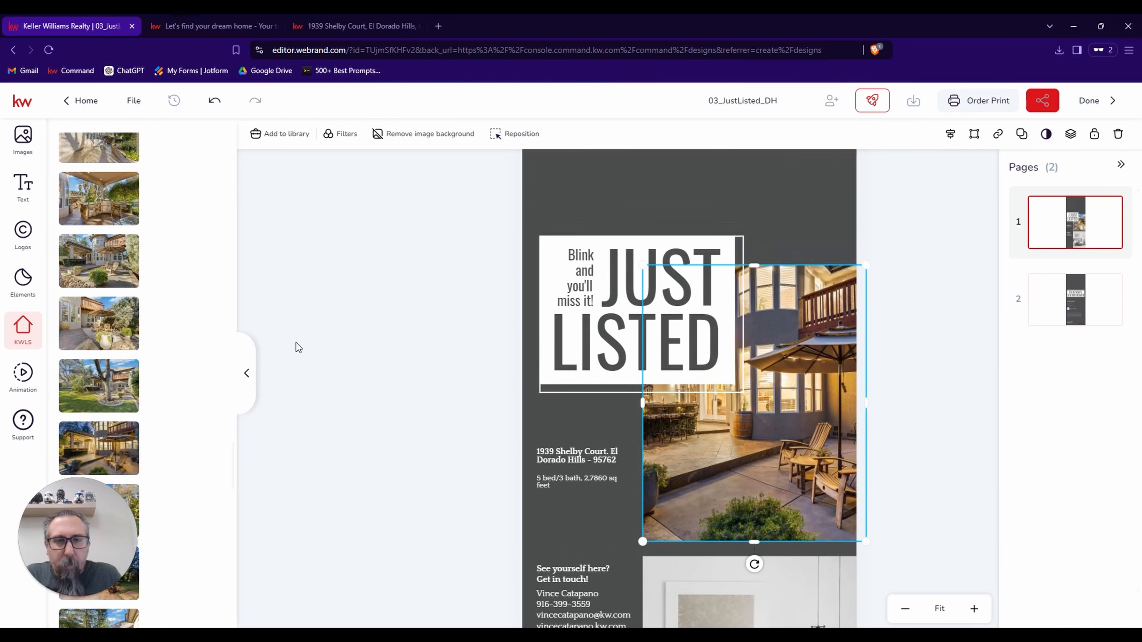
Replace the upper image with the listing's dusk photo of the covered patio, after trying the wide backyard lawn photo.
scroll(296, 343, down, 1)
scroll(297, 343, down, 2)
scroll(297, 343, down, 1)
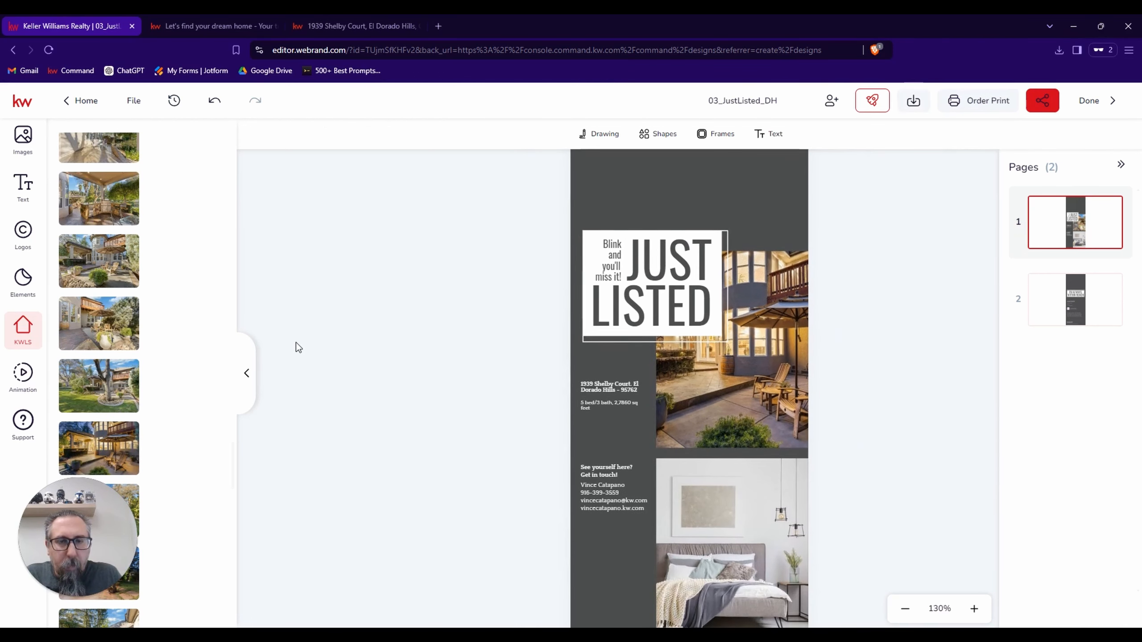
scroll(108, 381, down, 3)
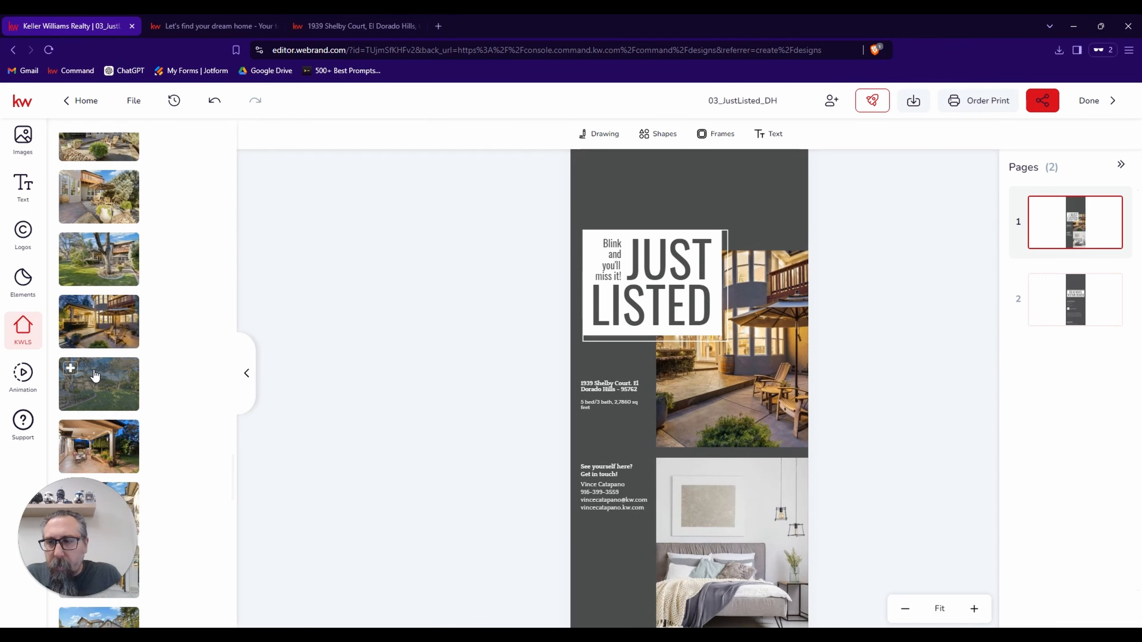
click(756, 368)
mouse_move(110, 387)
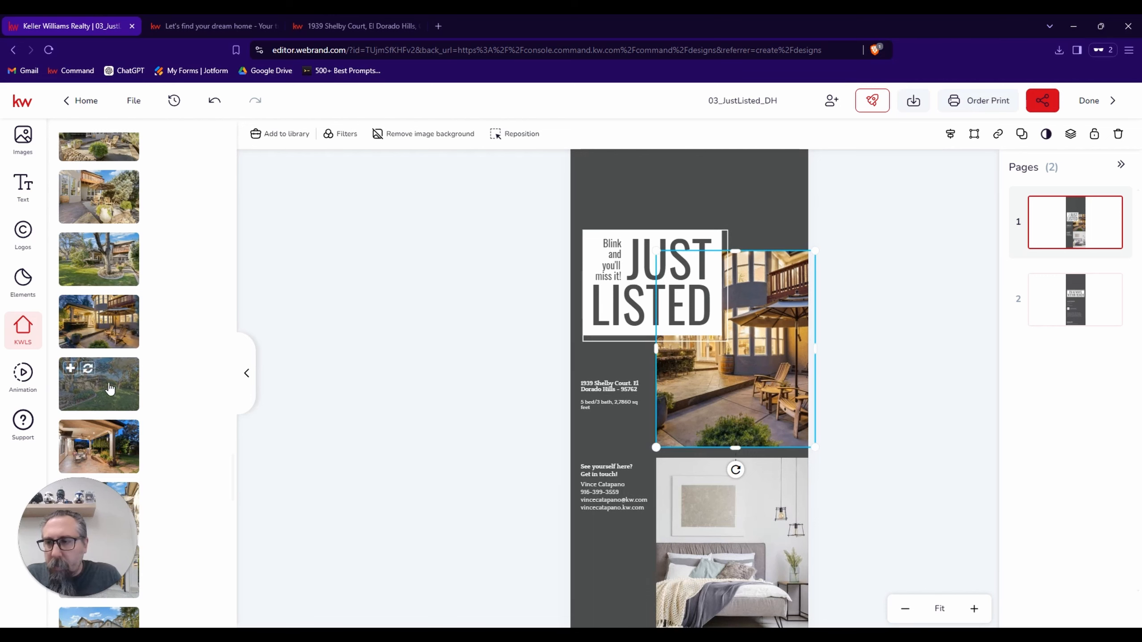
click(88, 368)
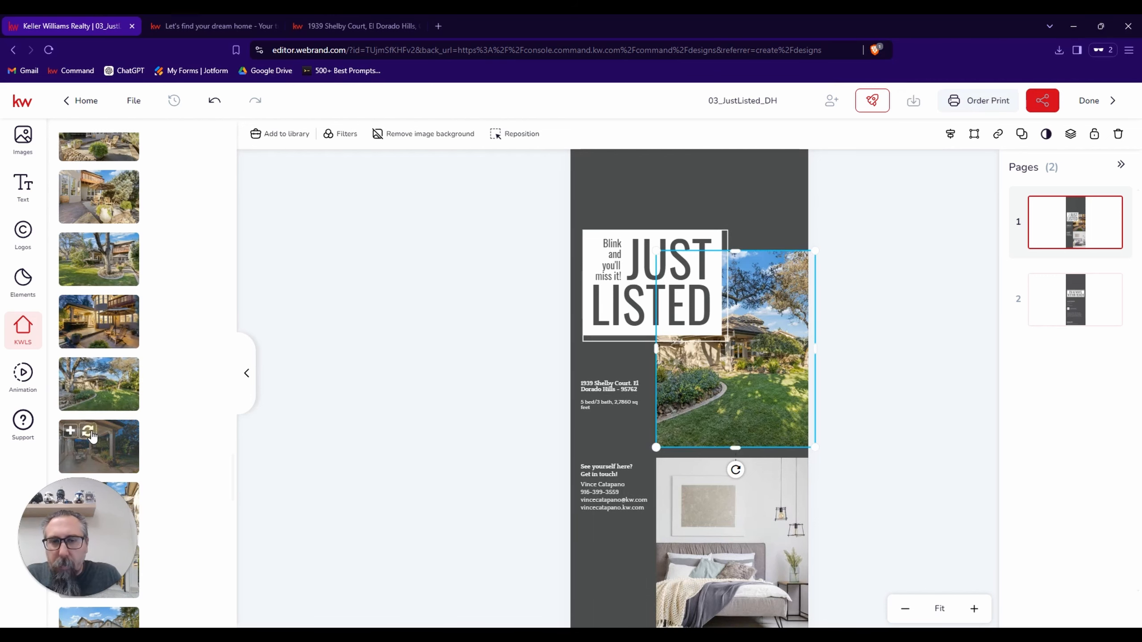
click(88, 432)
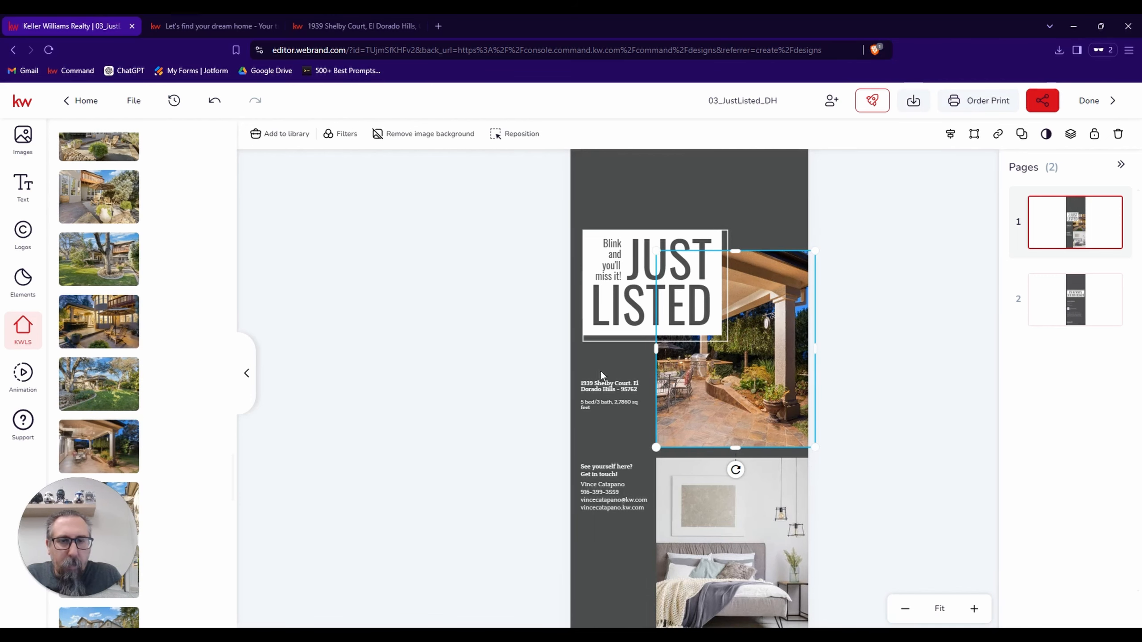
Reposition the covered patio photo to the right within its frame so the outdoor dining set shows fully.
double_click(733, 383)
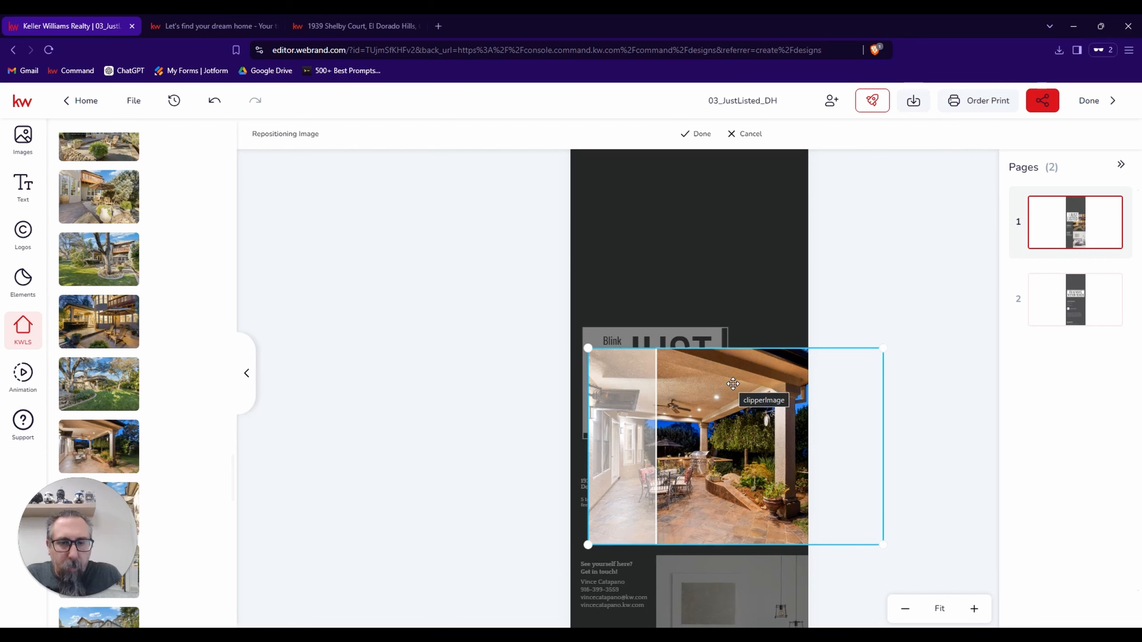
drag(707, 395, 748, 405)
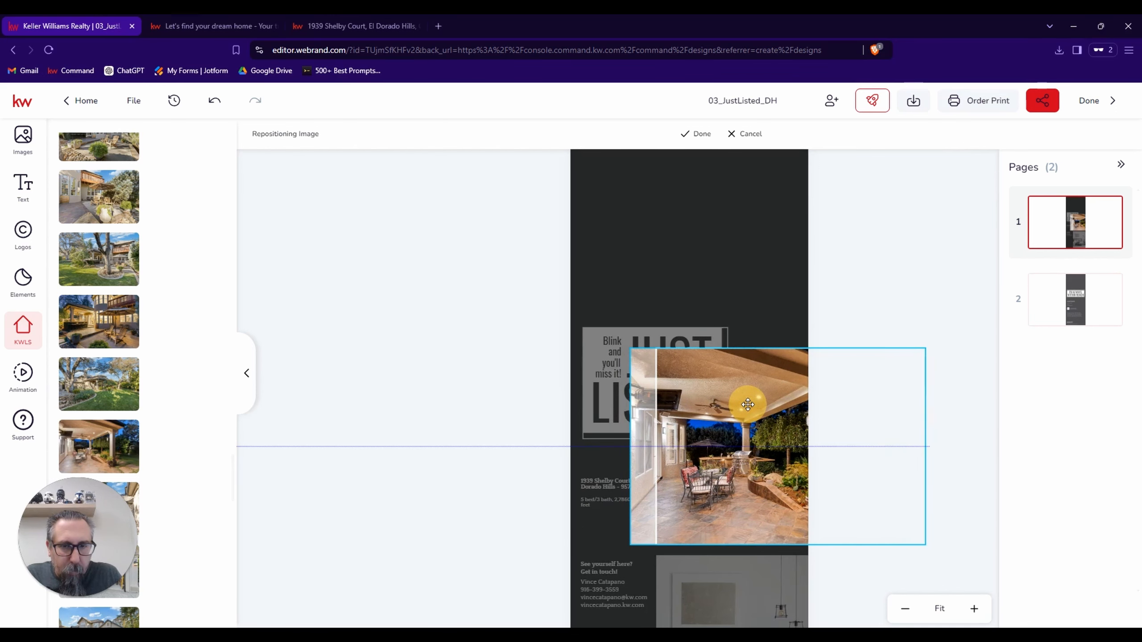
drag(747, 405, 736, 408)
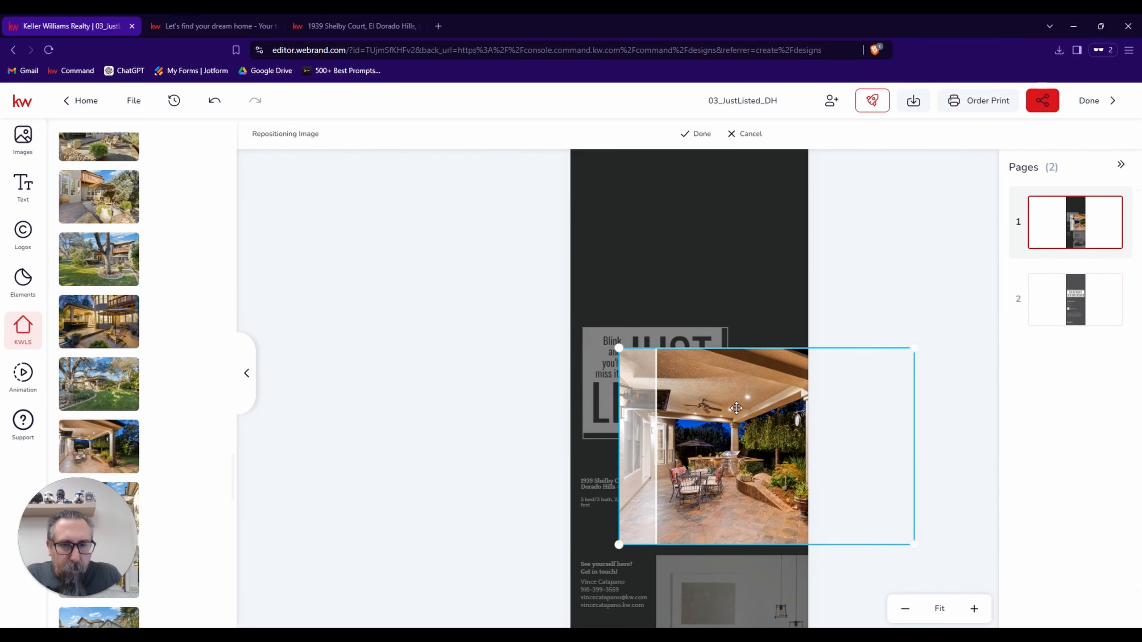
double_click(737, 408)
click(884, 365)
Try the listing's garden photo with the large tree and stone wall in place of the lower bedroom image.
scroll(884, 365, down, 5)
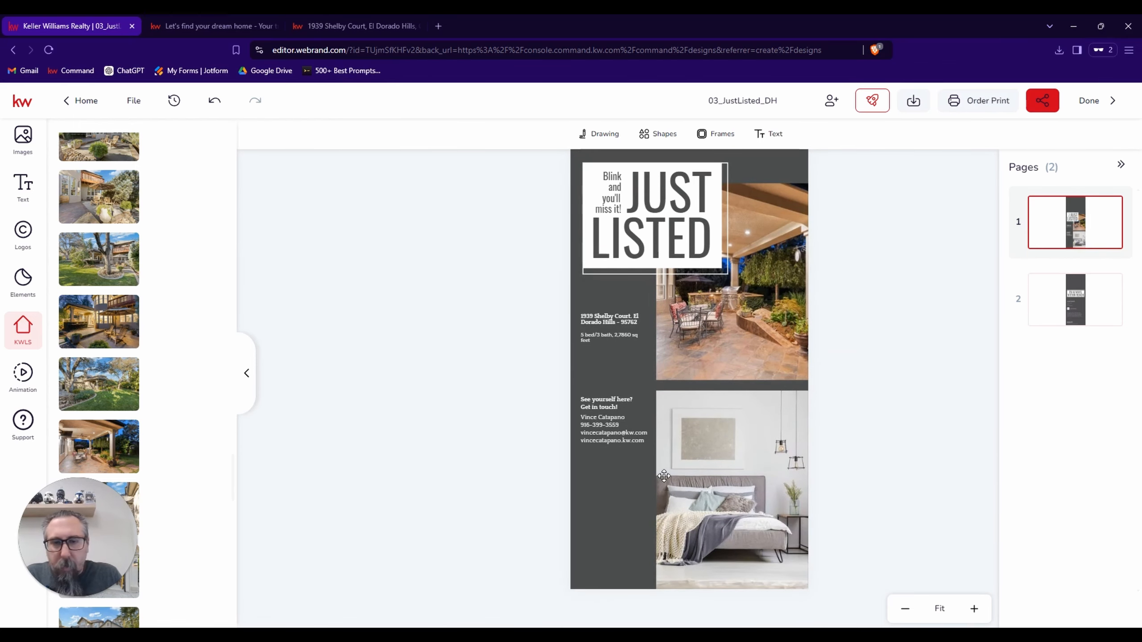
click(733, 472)
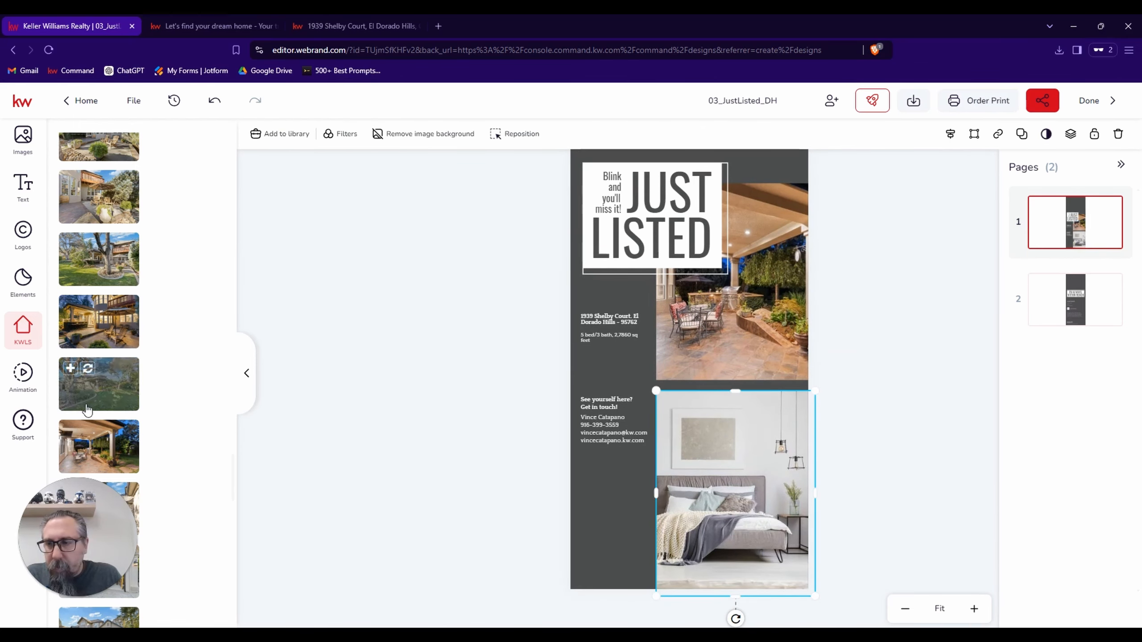
scroll(85, 384, down, 5)
scroll(129, 388, down, 5)
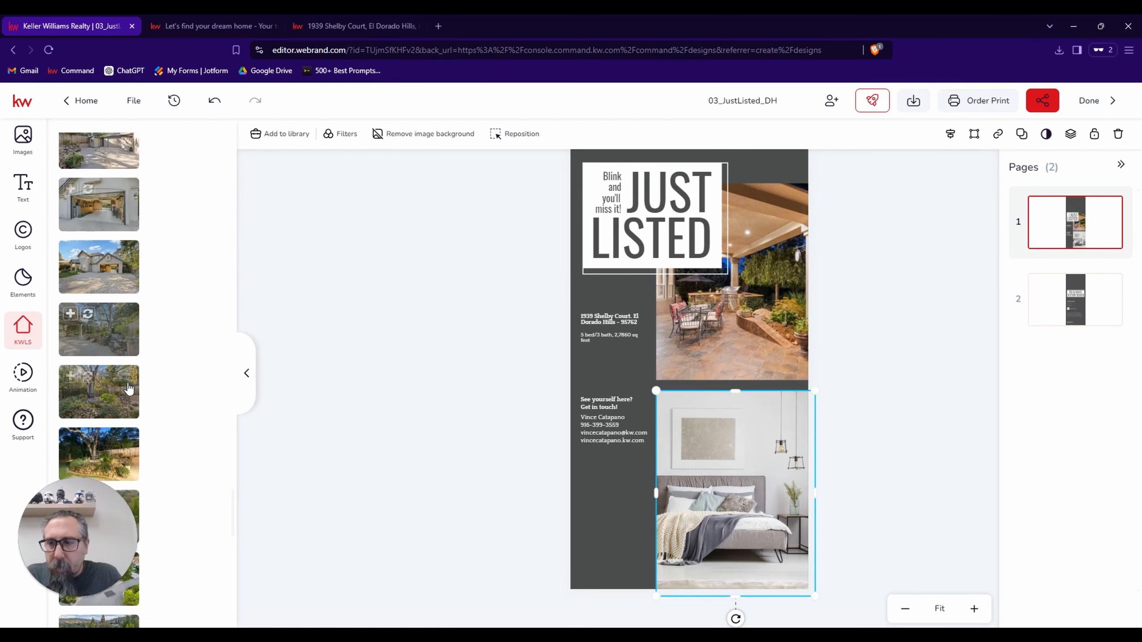
scroll(128, 389, down, 1)
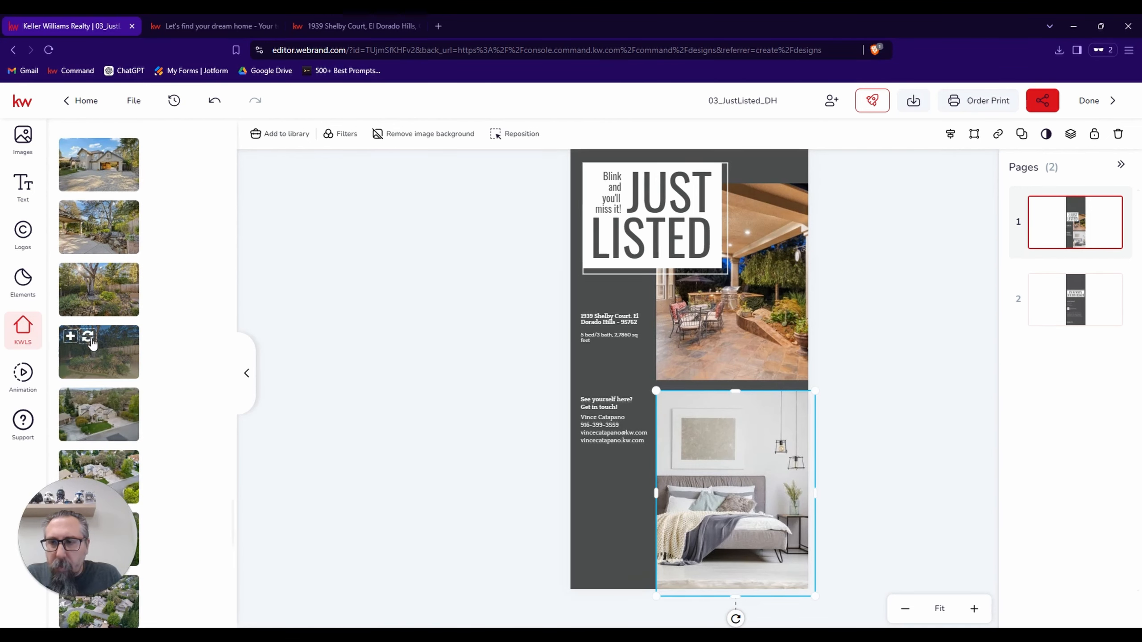
click(88, 337)
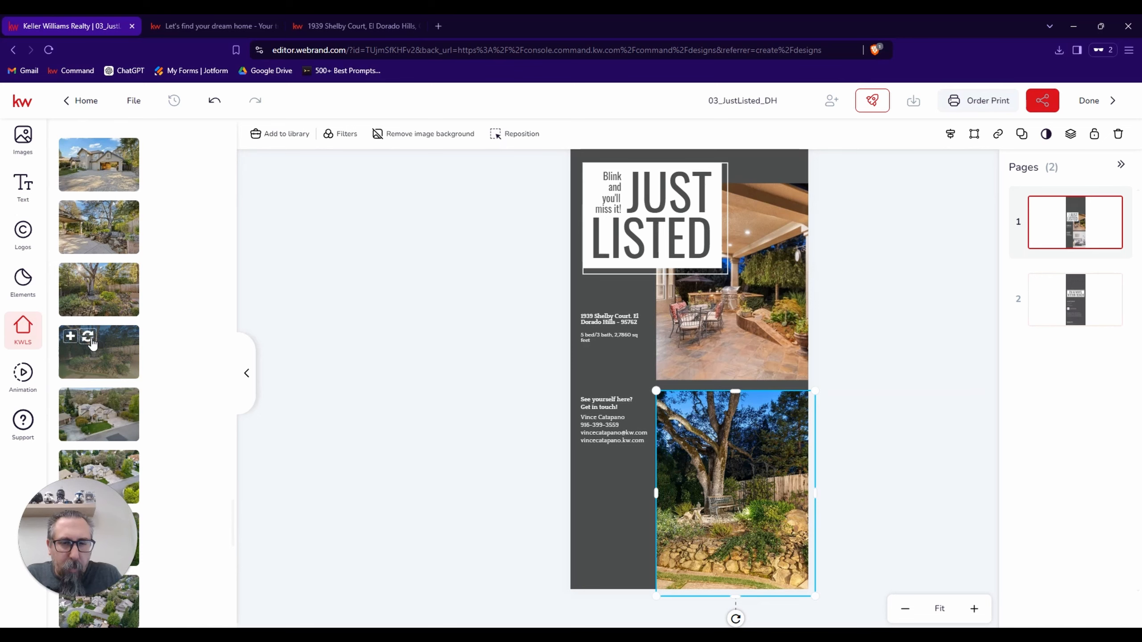
Replace the lower image with the listing's backyard photo of the tree on the lawn behind the house.
scroll(92, 343, down, 7)
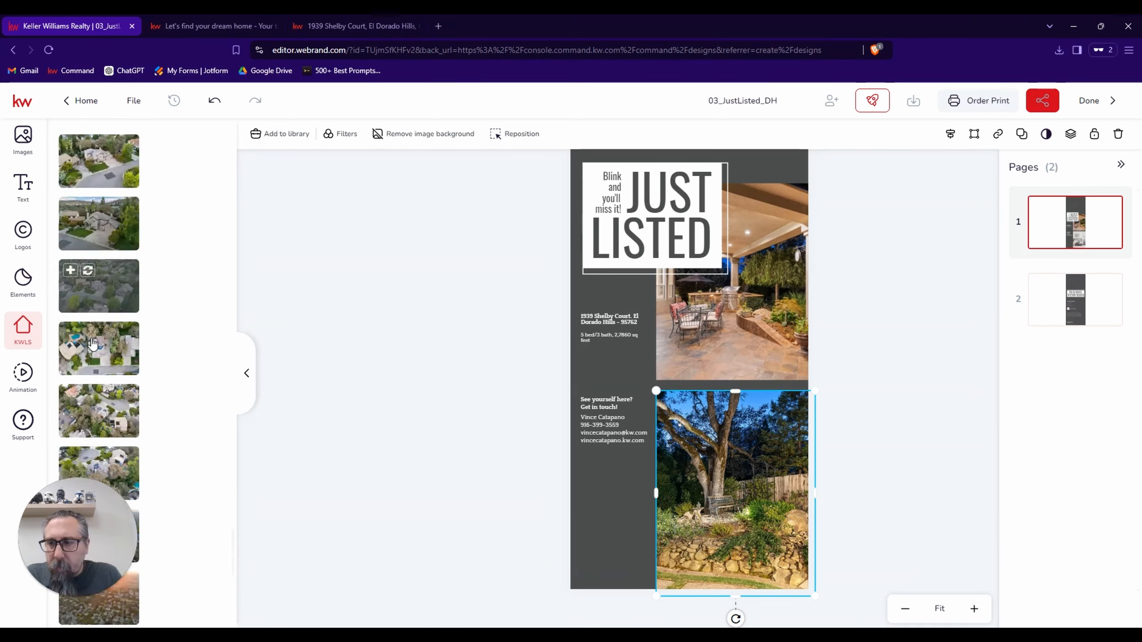
scroll(92, 344, down, 10)
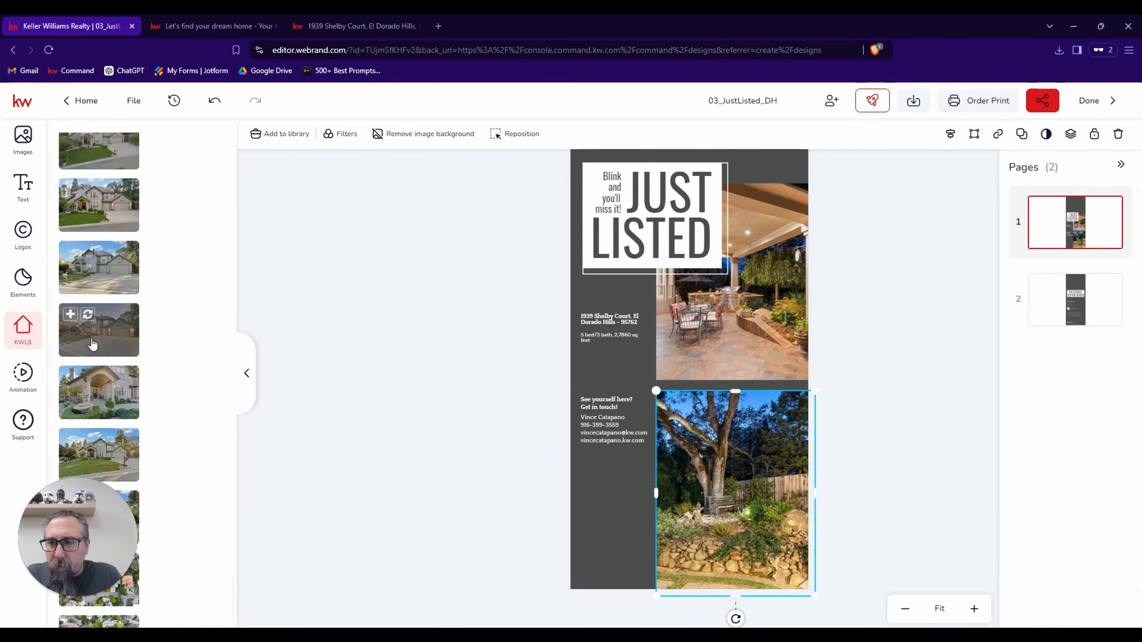
scroll(92, 344, down, 8)
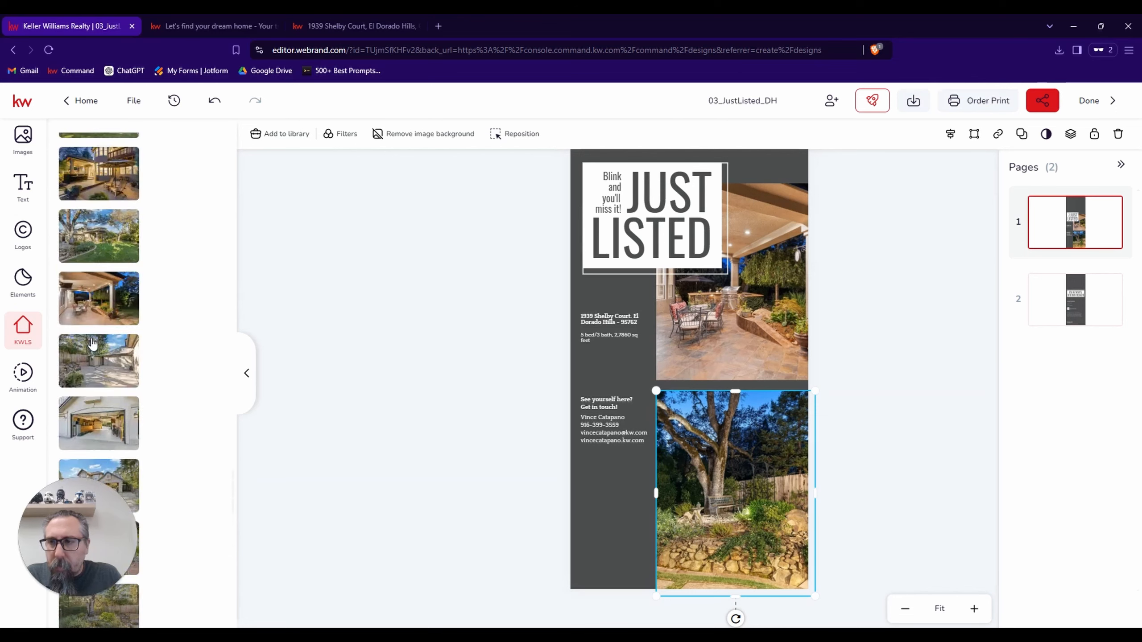
scroll(92, 344, down, 8)
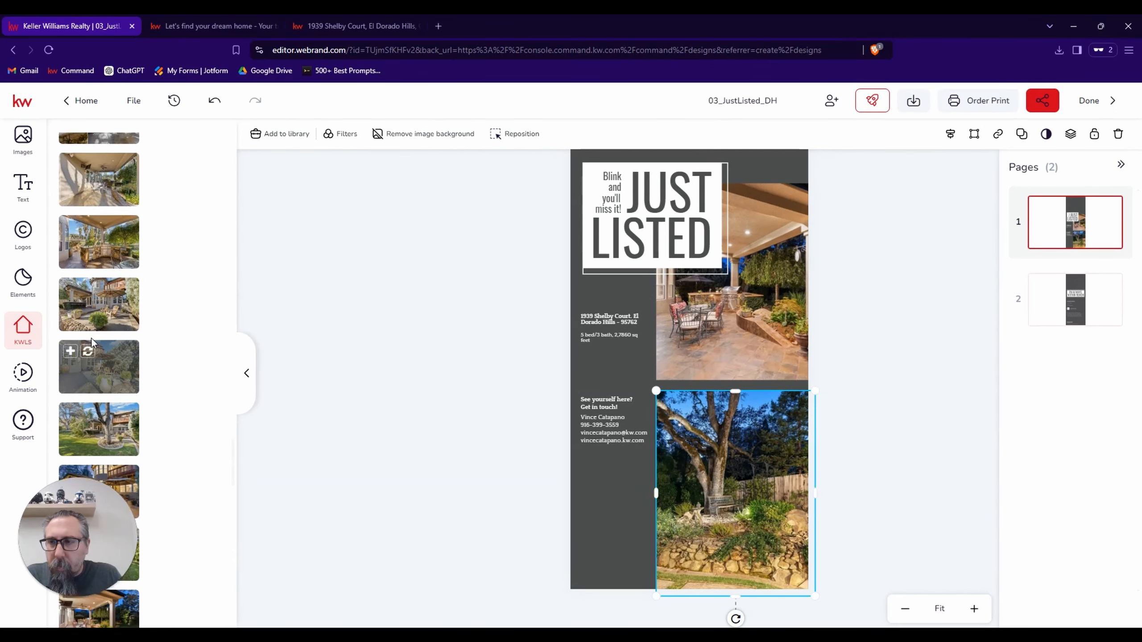
scroll(91, 340, down, 5)
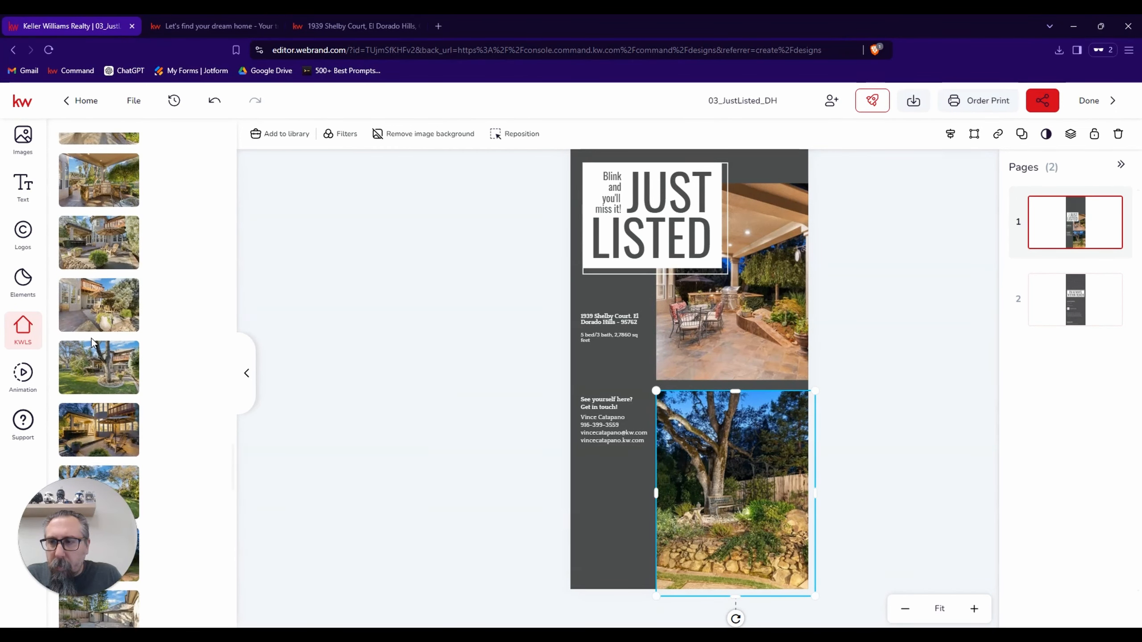
click(88, 353)
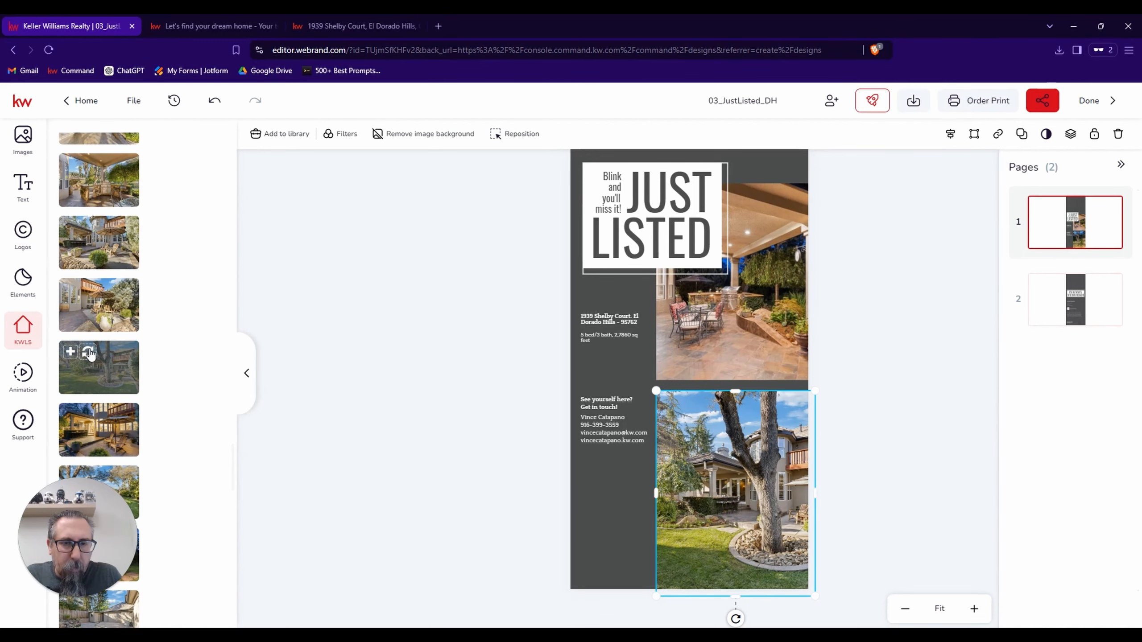
Reposition the backyard tree photo to the left within the lower frame to show more of the house and patio.
double_click(682, 472)
drag(682, 473, 637, 469)
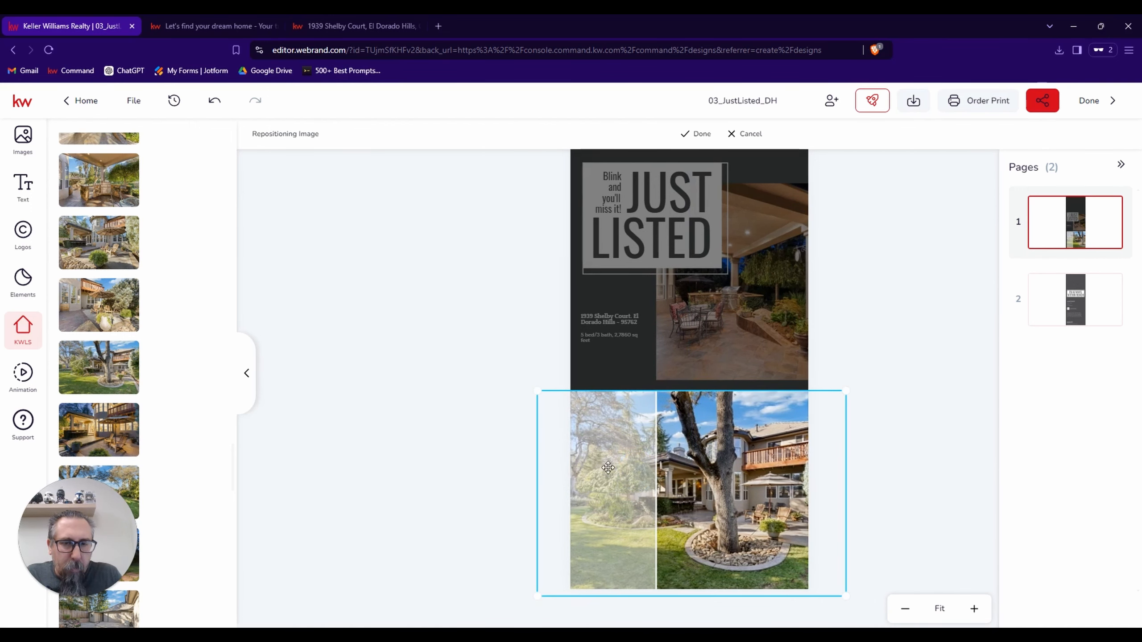
double_click(719, 430)
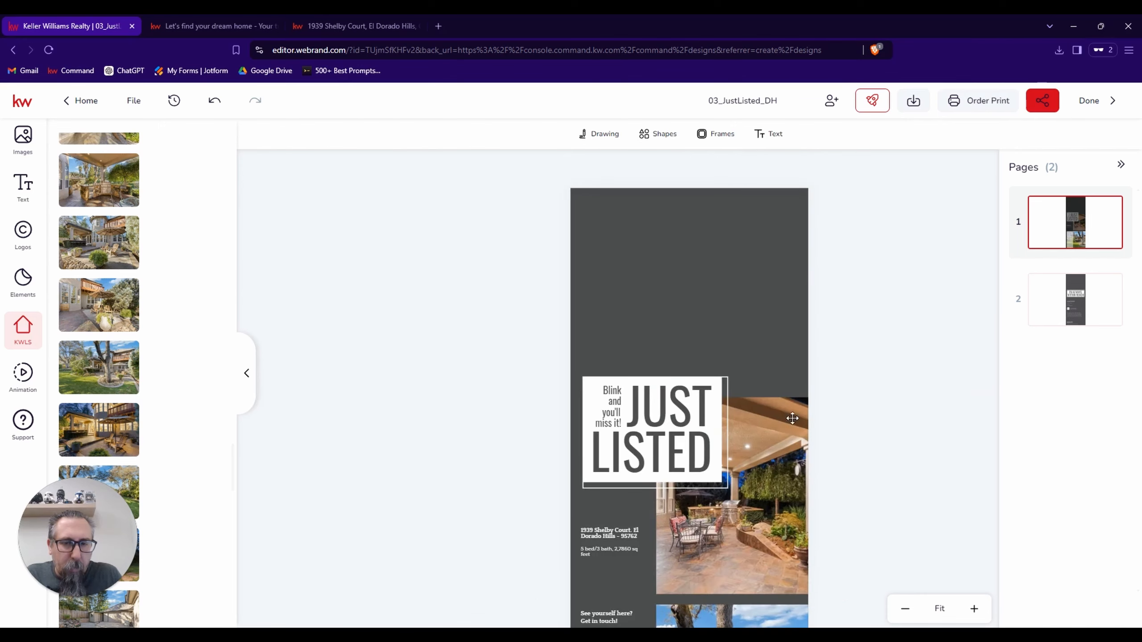
scroll(861, 425, down, 5)
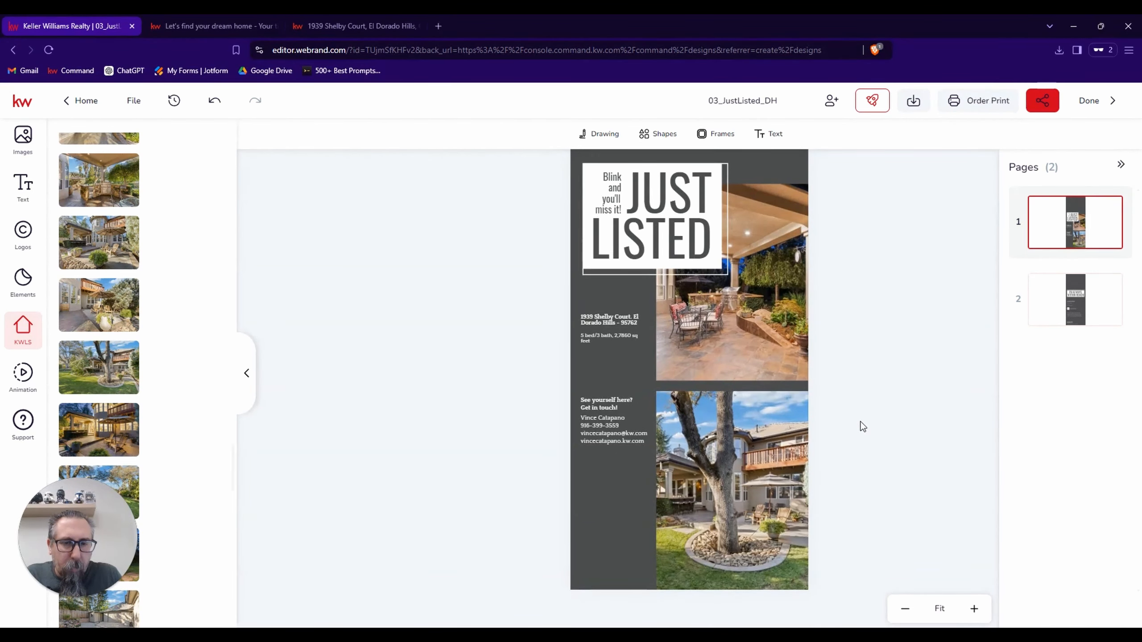
Replace the lower image with the listing's patio photo of the umbrella and wooden chairs, and shift it left within its frame.
click(732, 469)
scroll(121, 391, up, 1)
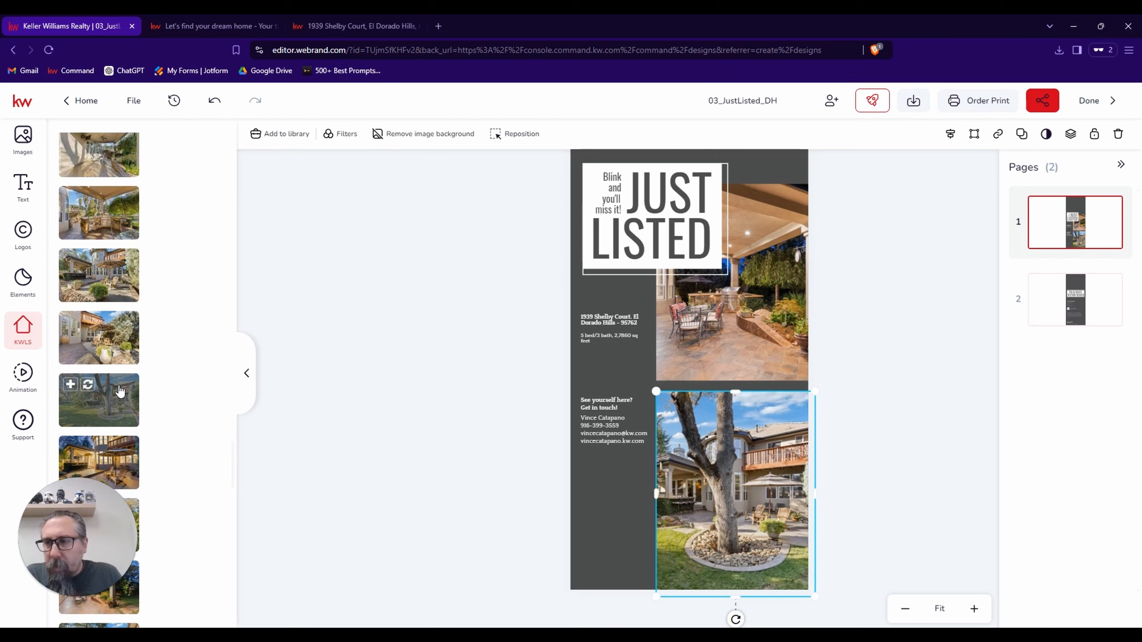
click(87, 323)
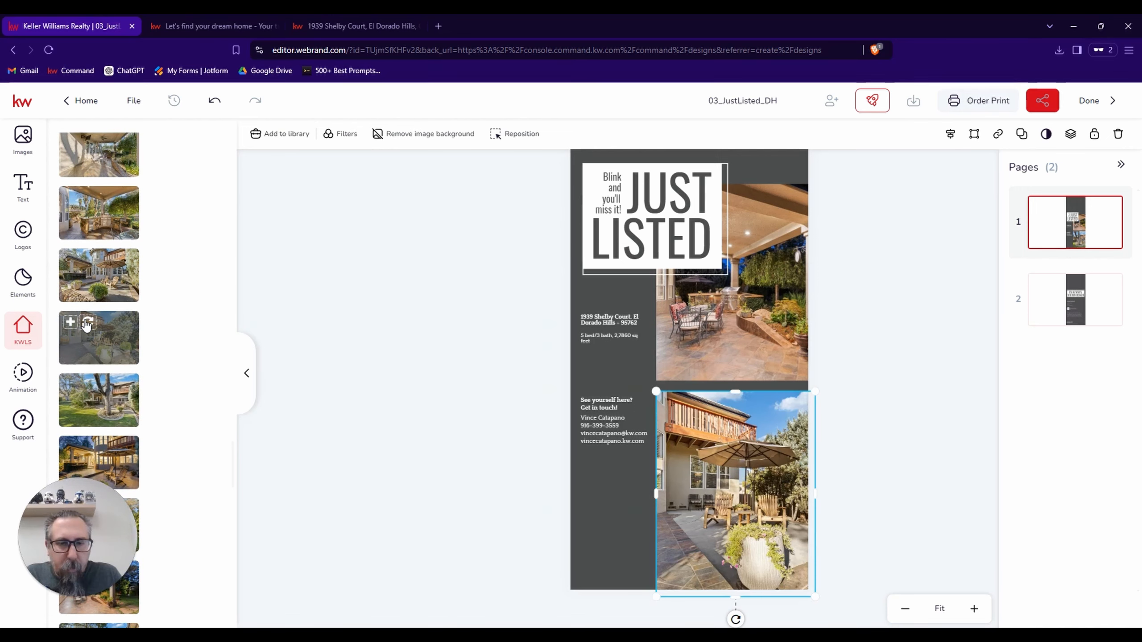
double_click(737, 471)
drag(738, 470, 722, 472)
click(987, 410)
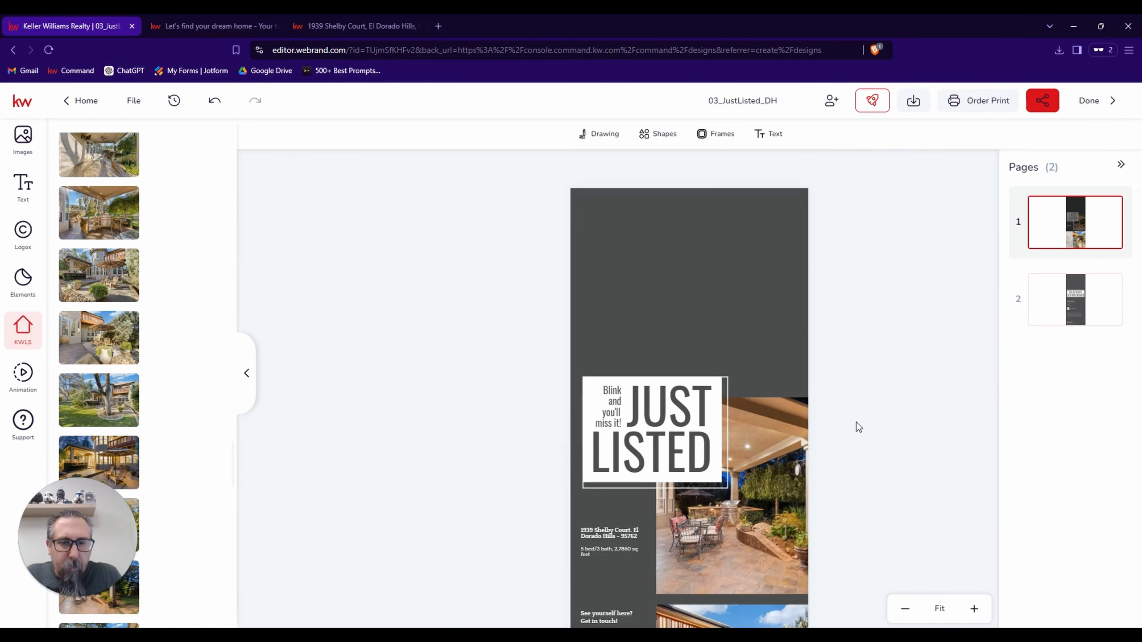
scroll(856, 423, down, 5)
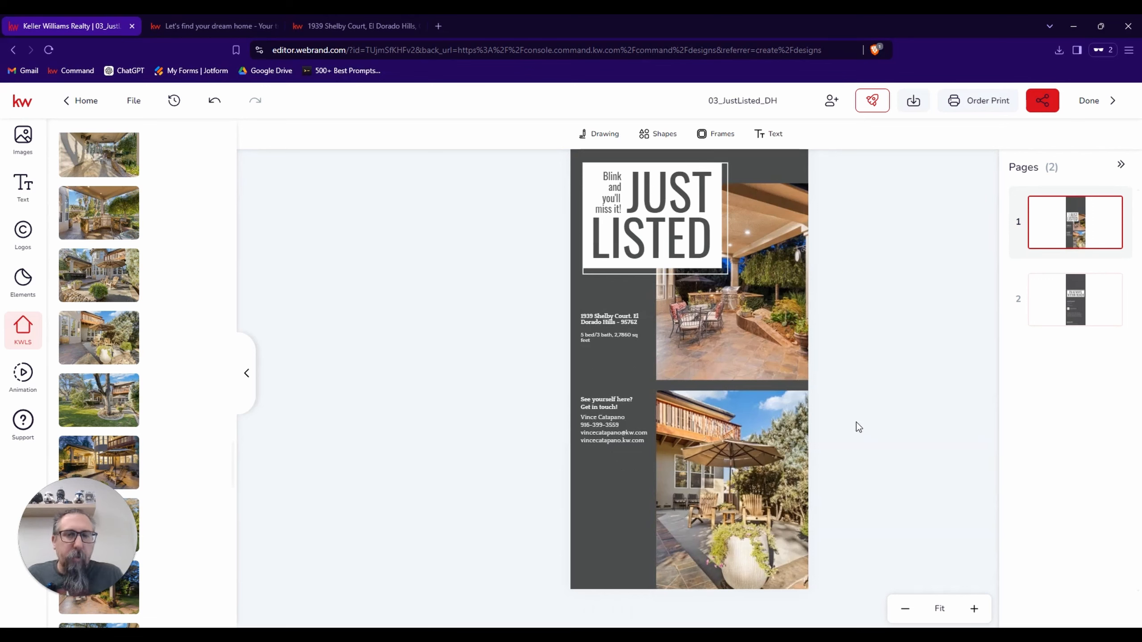
On page 2, replace the AGENT NAME placeholder with the agent's full name from the saved text assets, and widen it to one line.
click(1060, 311)
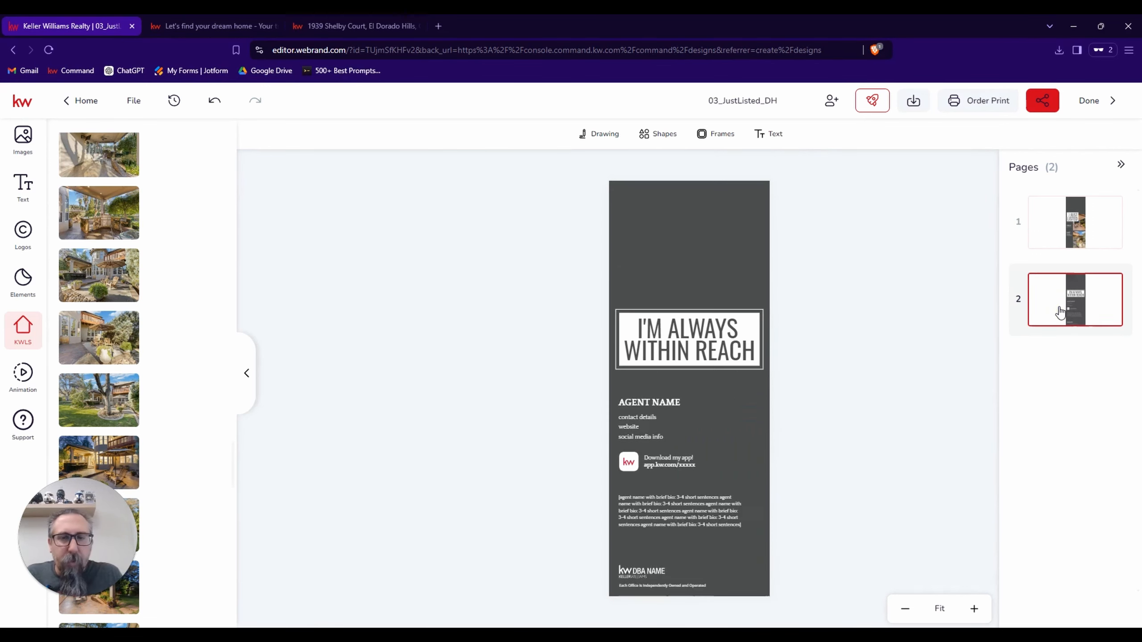
click(670, 406)
scroll(669, 406, up, 5)
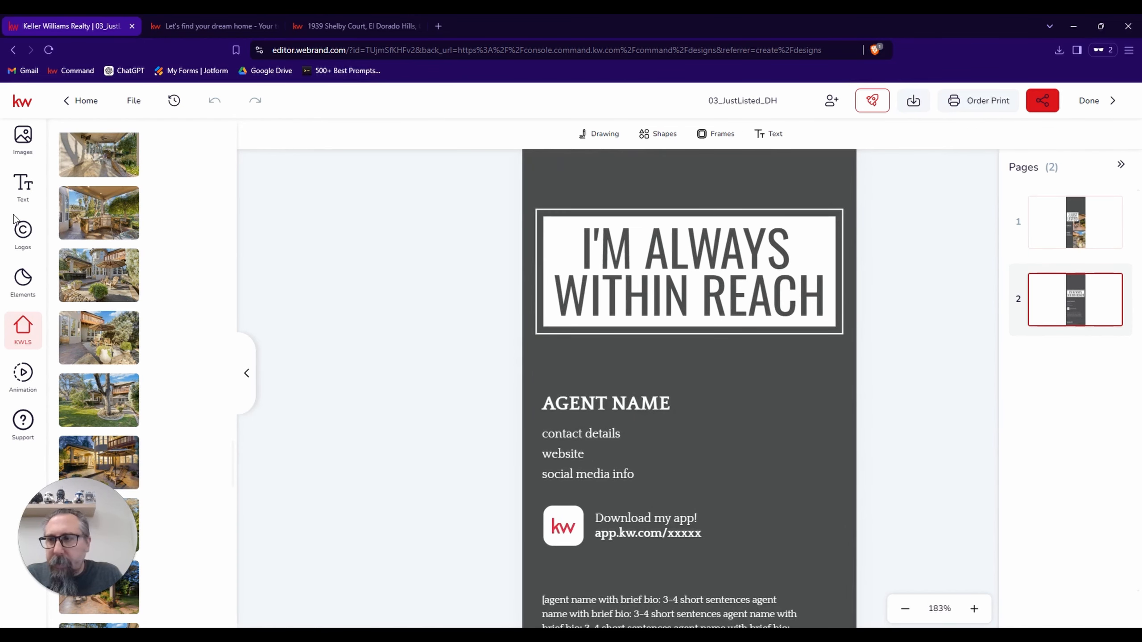
click(23, 185)
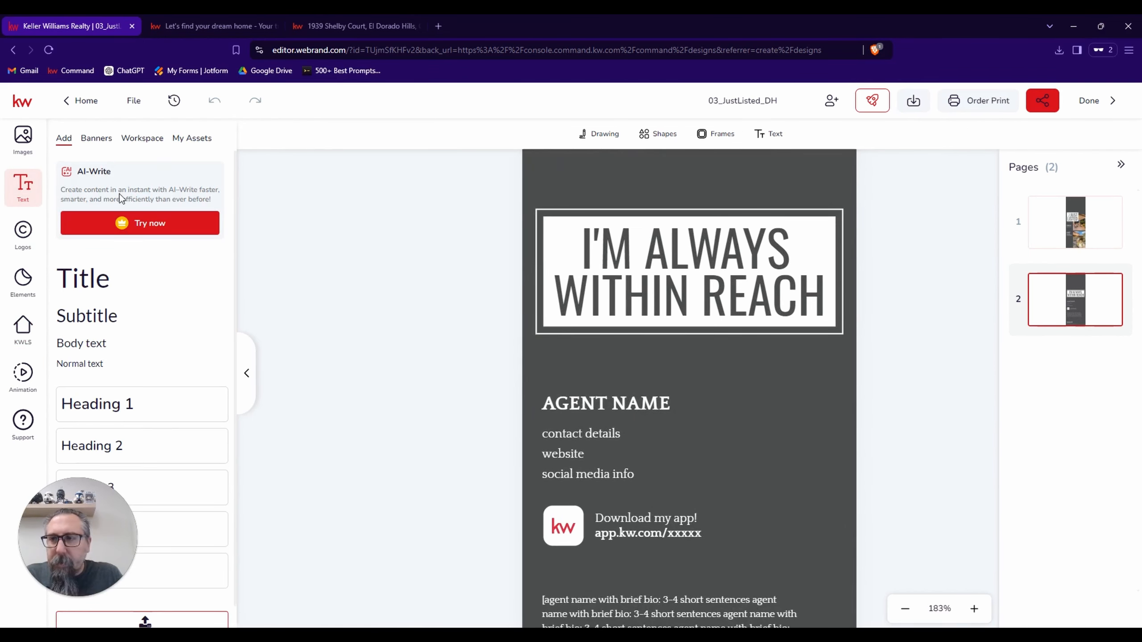
click(191, 137)
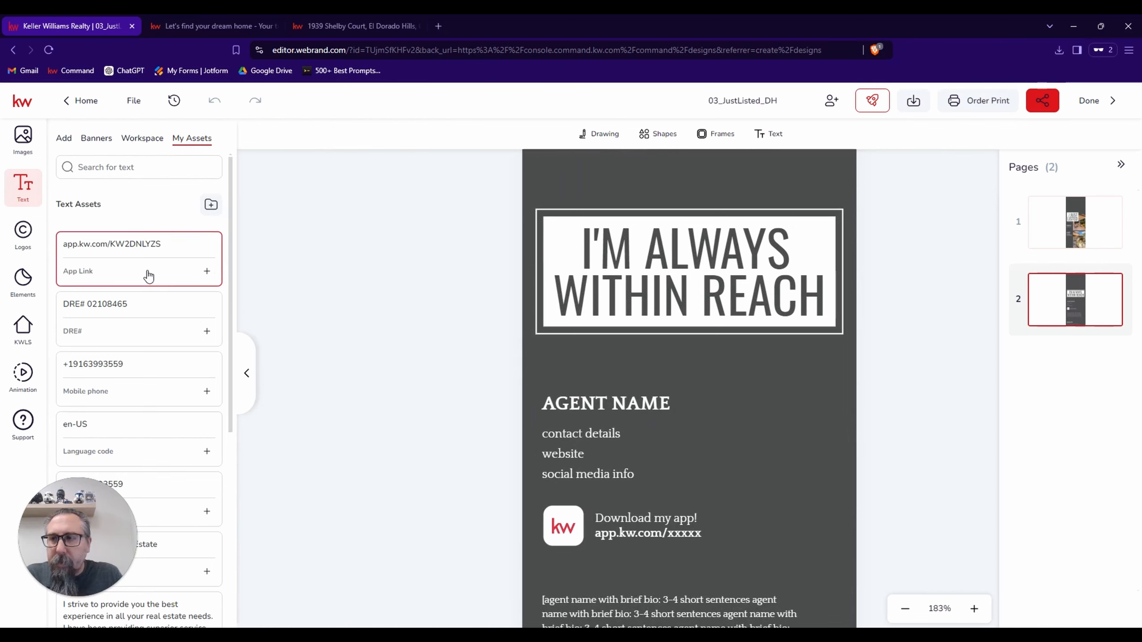
scroll(146, 272, down, 3)
scroll(148, 276, up, 3)
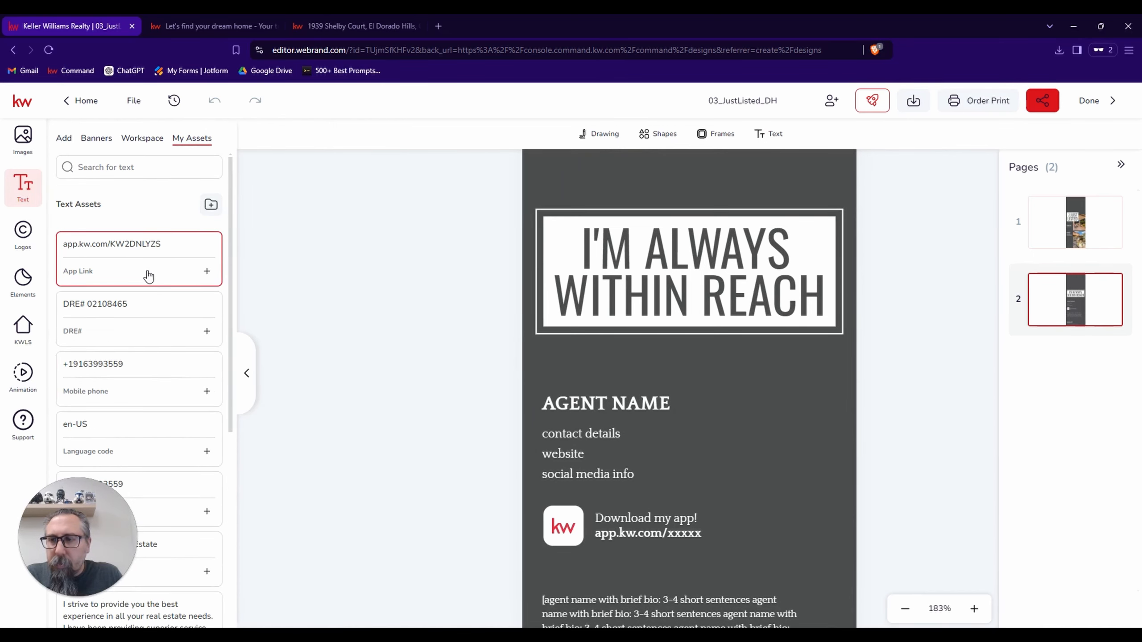
scroll(149, 276, down, 8)
scroll(149, 276, down, 1)
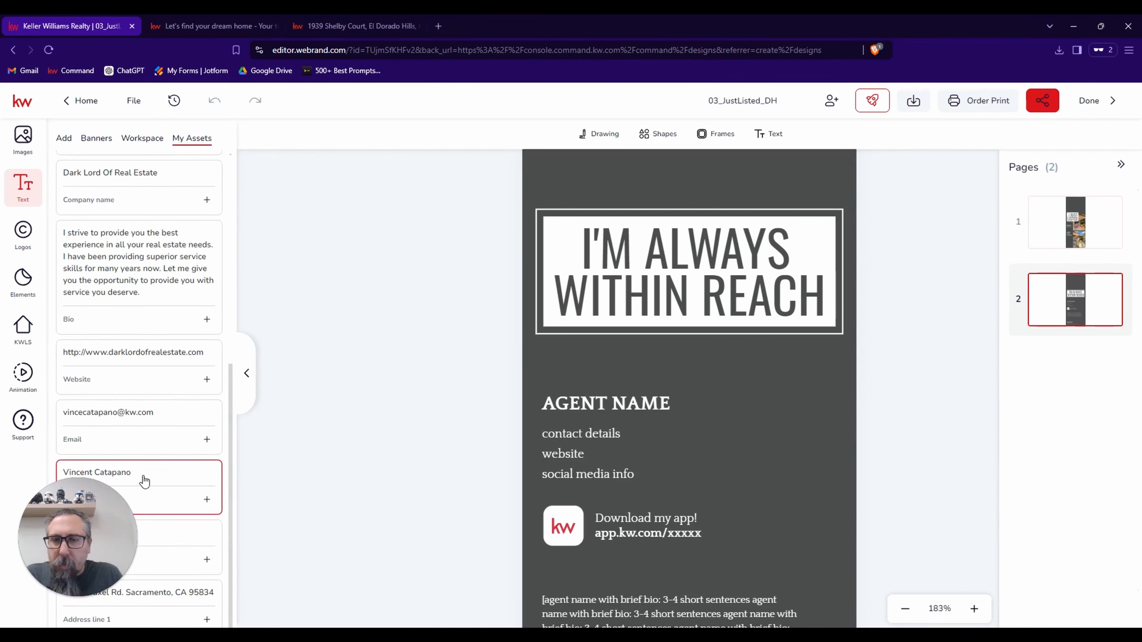
click(567, 406)
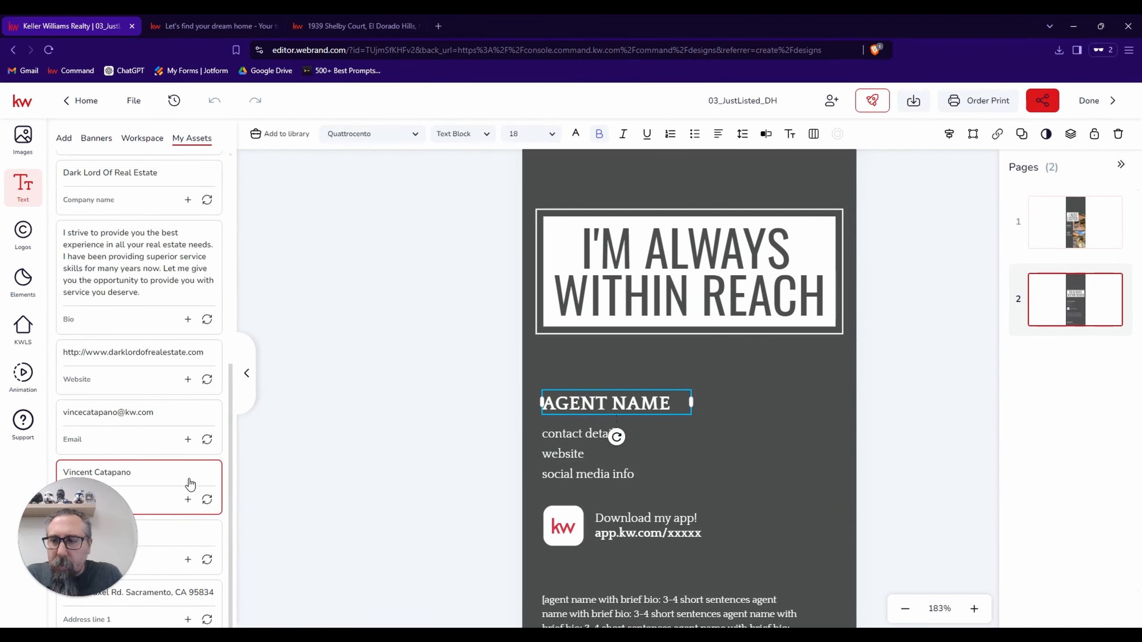
click(207, 499)
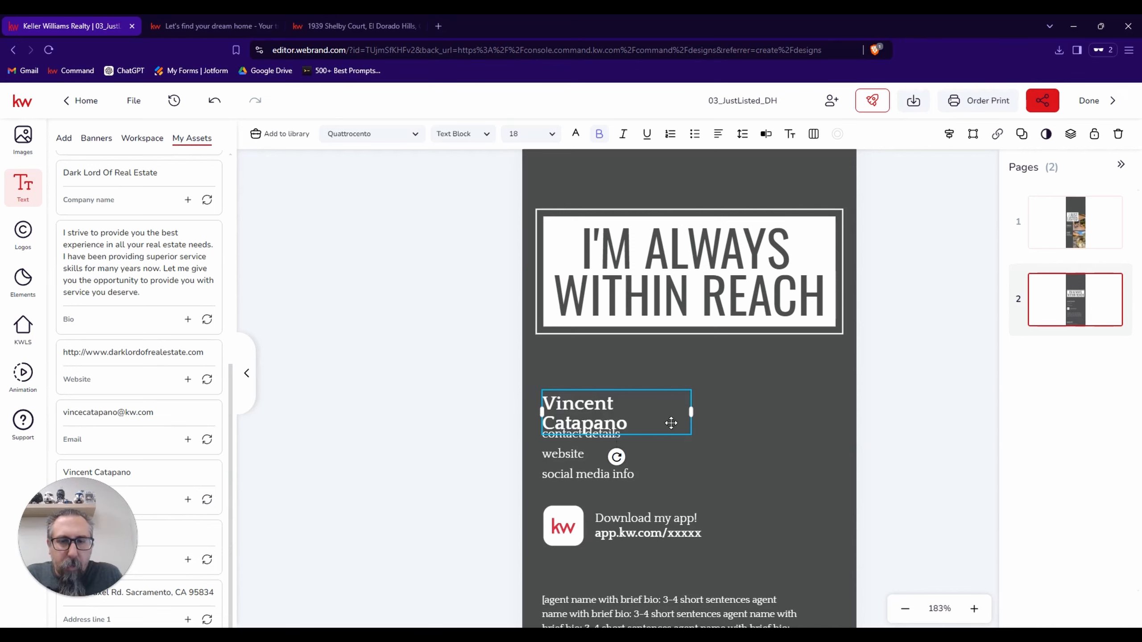
drag(691, 411, 710, 403)
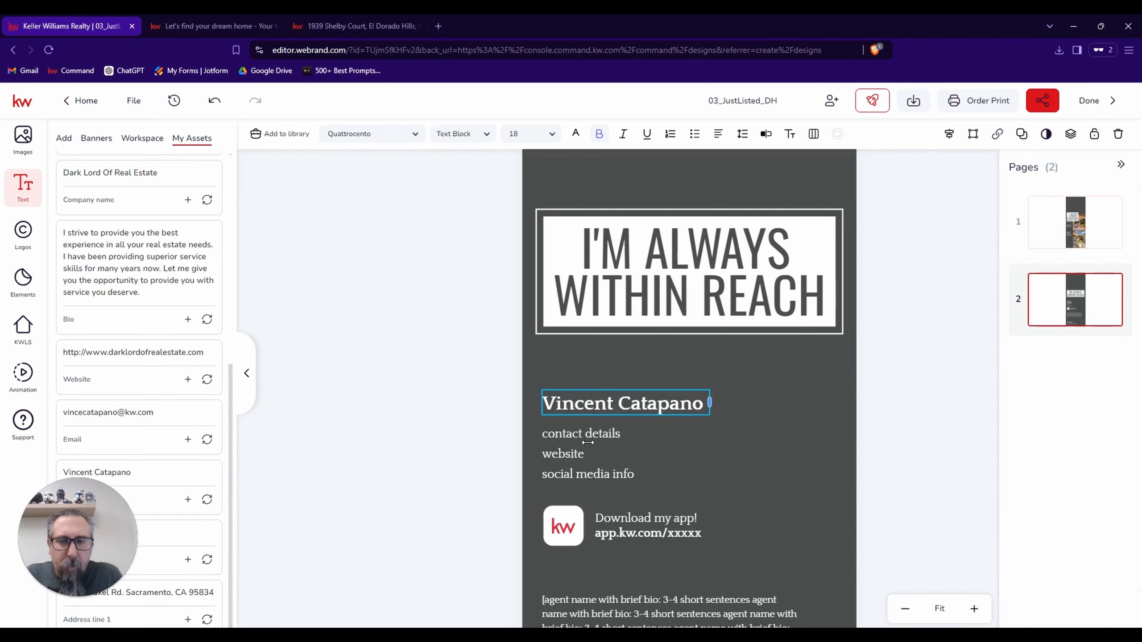
Replace the "contact details" line in the text block below the agent's name with the agent's phone number.
click(571, 456)
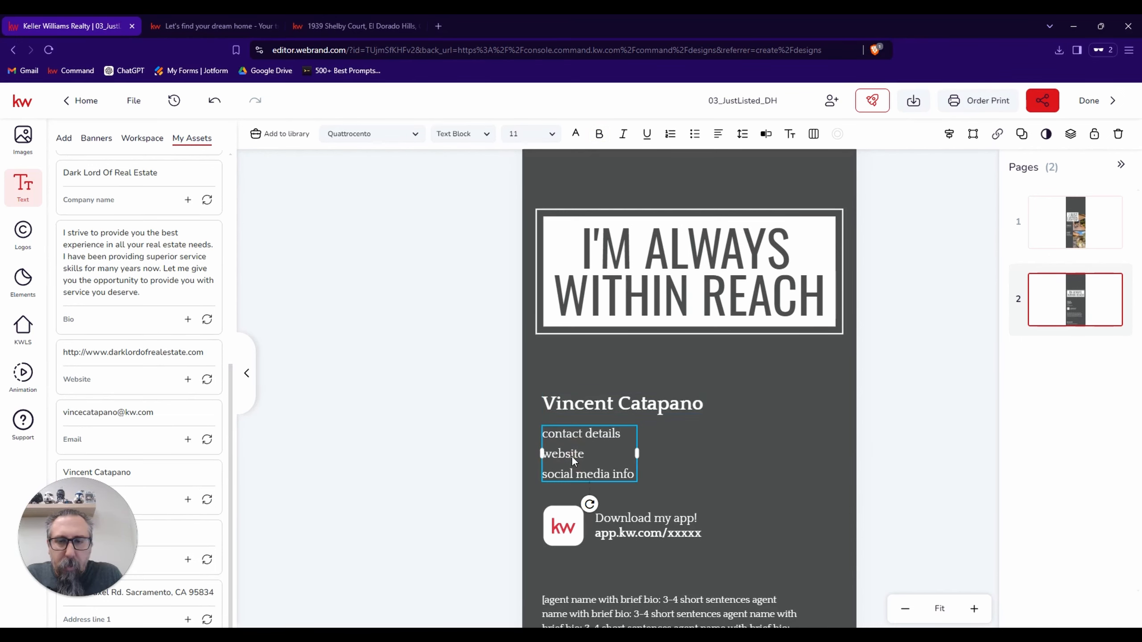
click(766, 135)
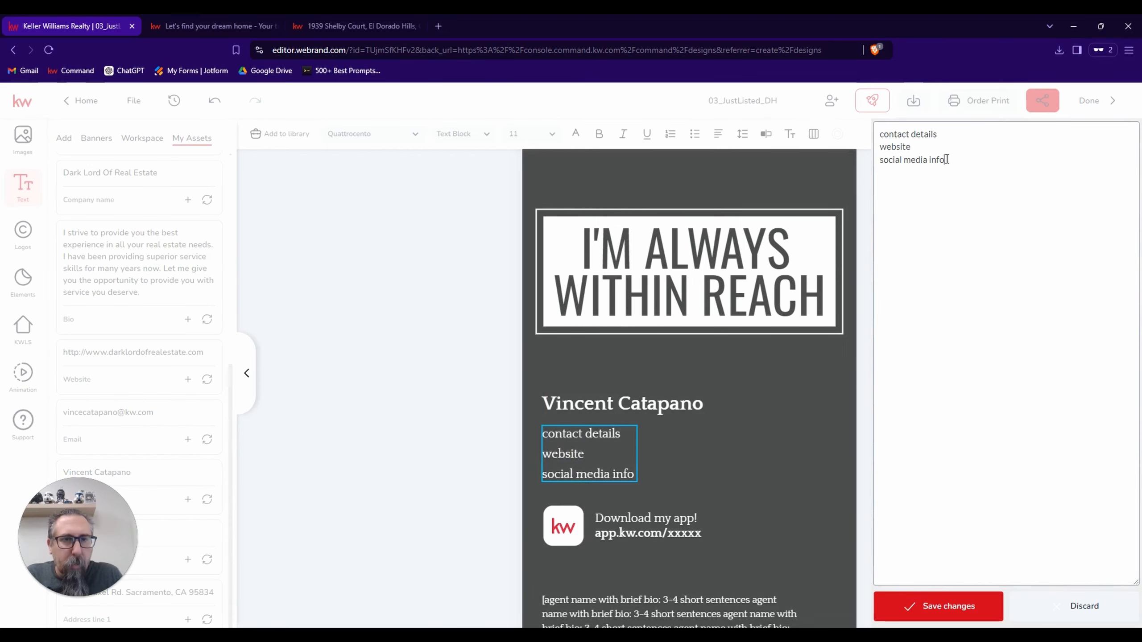
click(961, 140)
key(BackSpace)
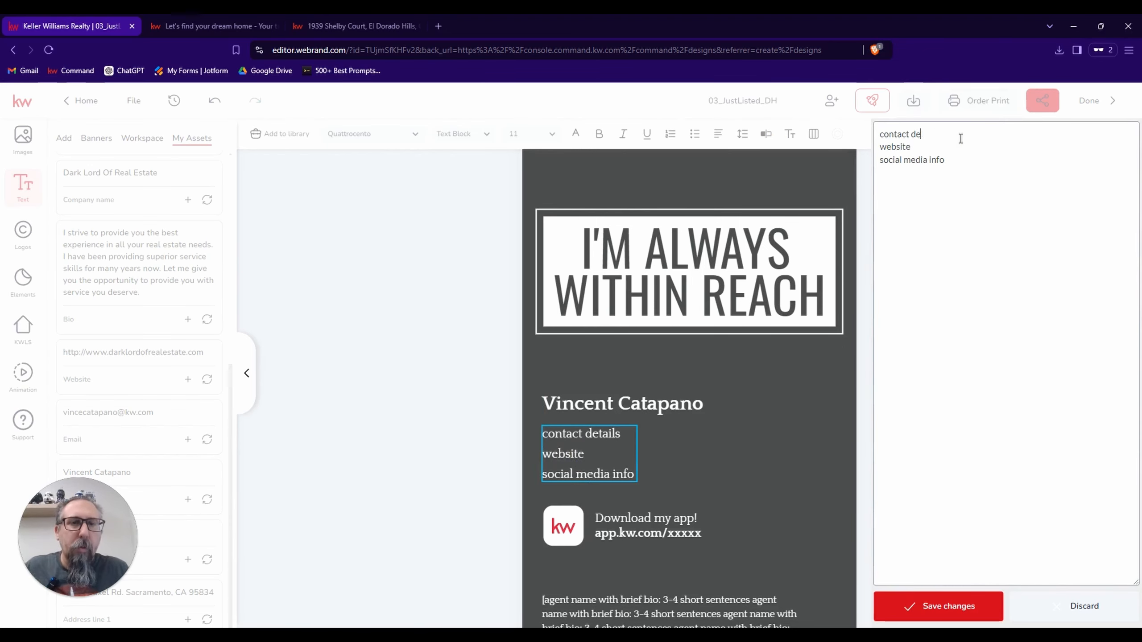
key(BackSpace)
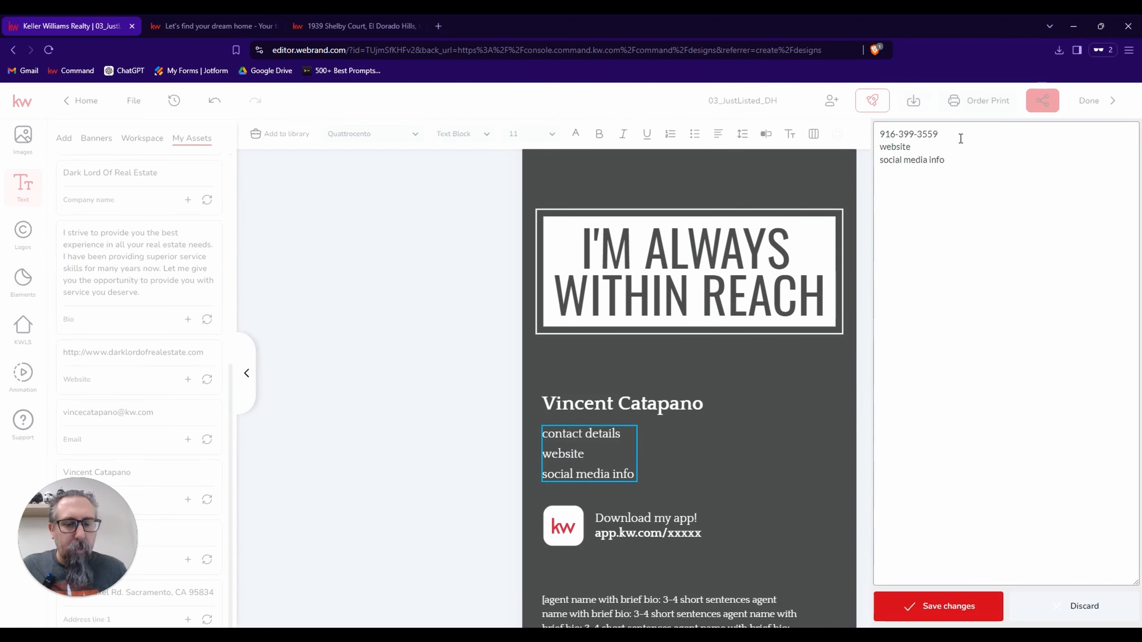
Replace the "website" line of the contact text with the agent's KW website address.
key(BackSpace)
key(BackSpace)
key(BackSpace)
key(BackSpace)
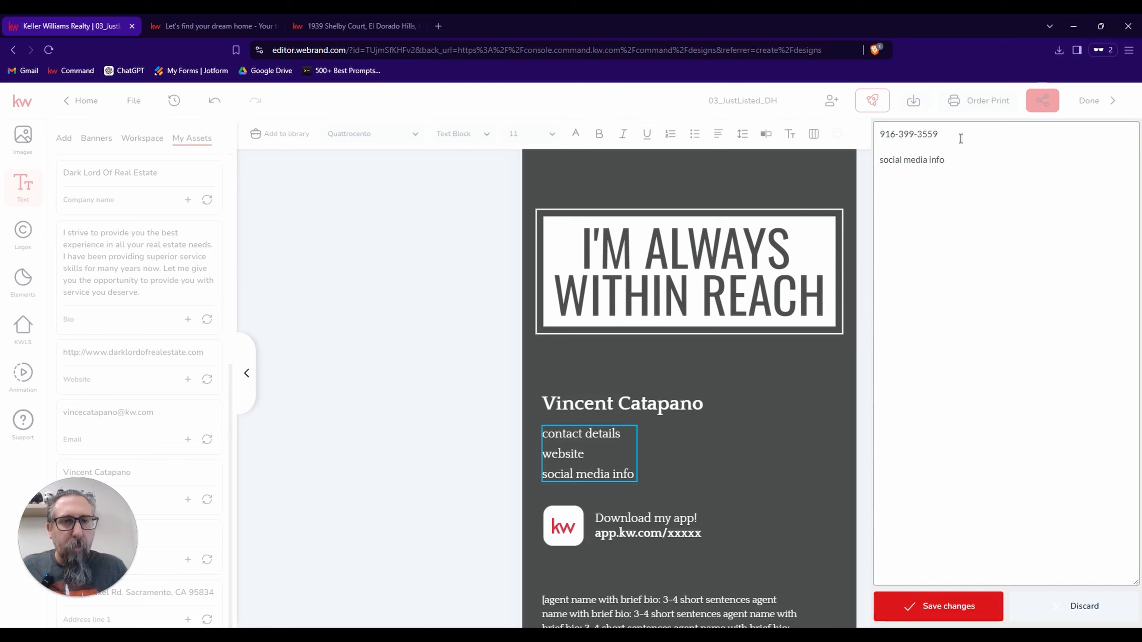
key(BackSpace)
key(Return)
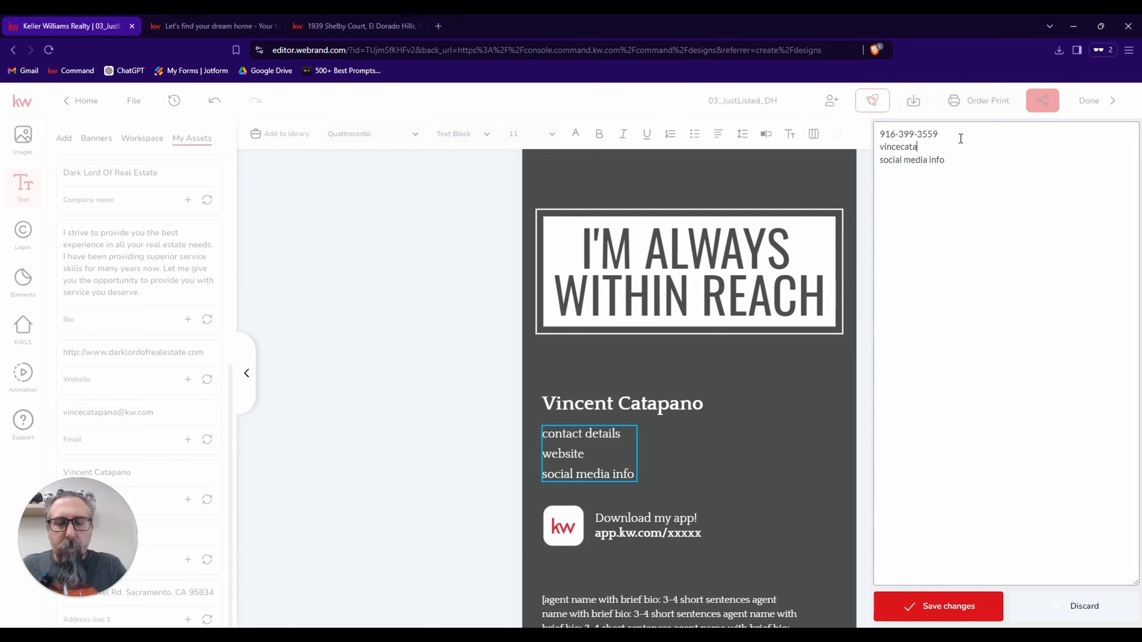
text(vincecatapano.kw.com)
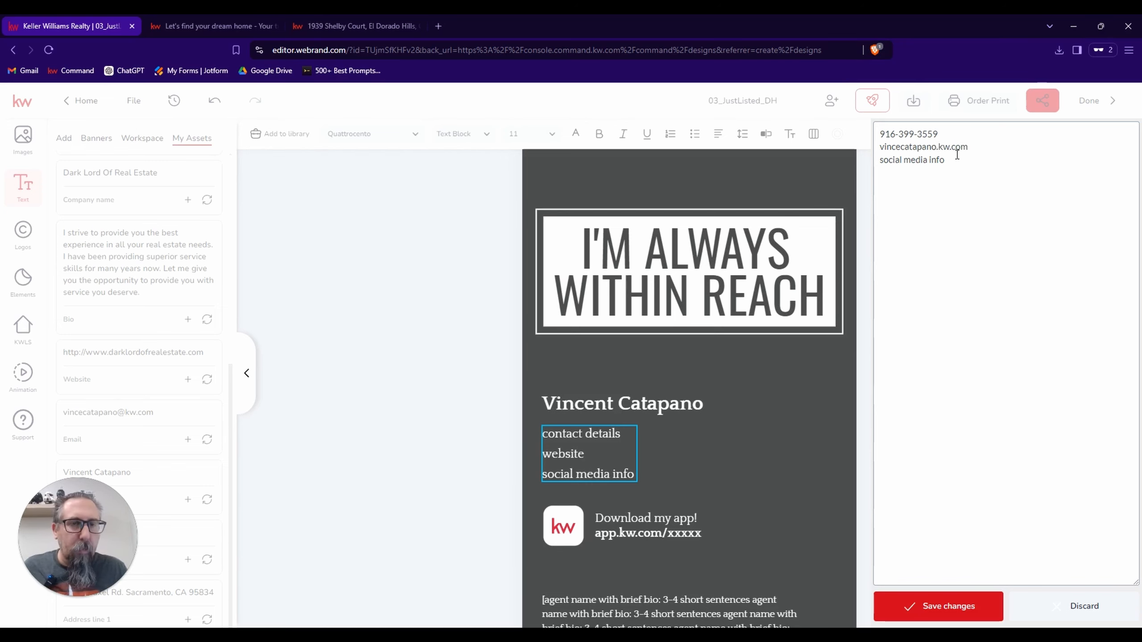
click(956, 163)
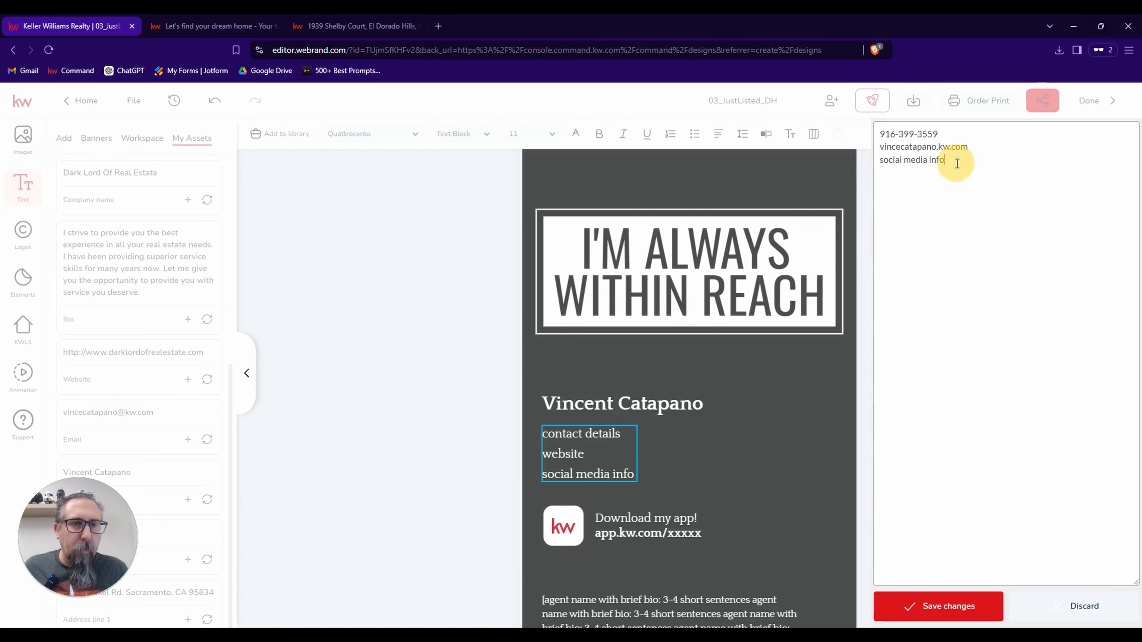
key(BackSpace)
key(BackSpace)
key(BackSpace)
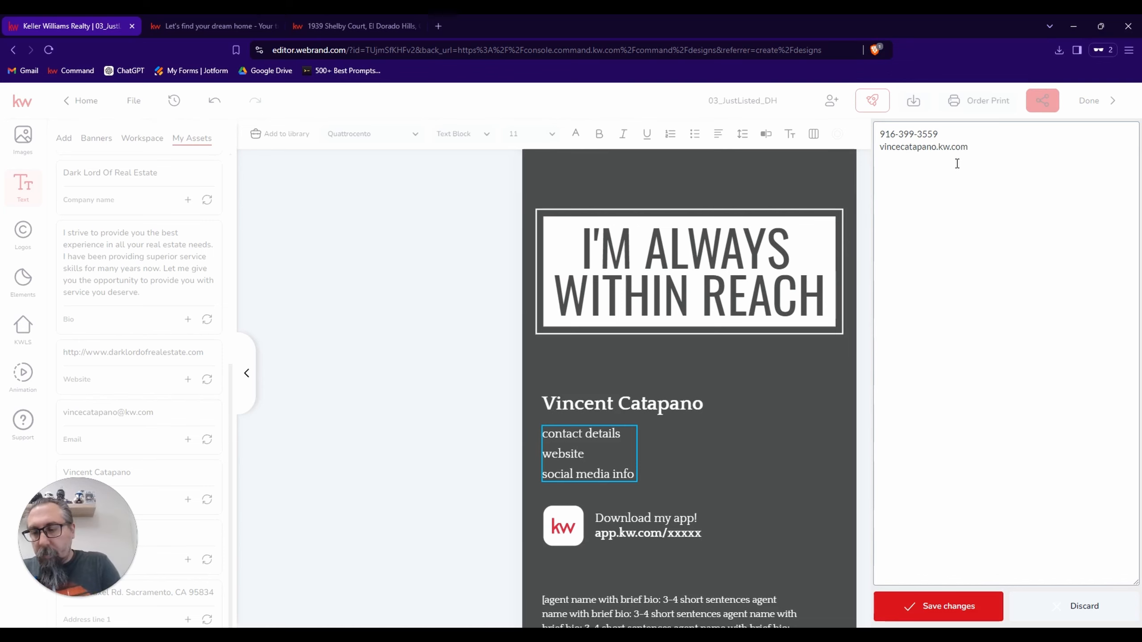
text(dar)
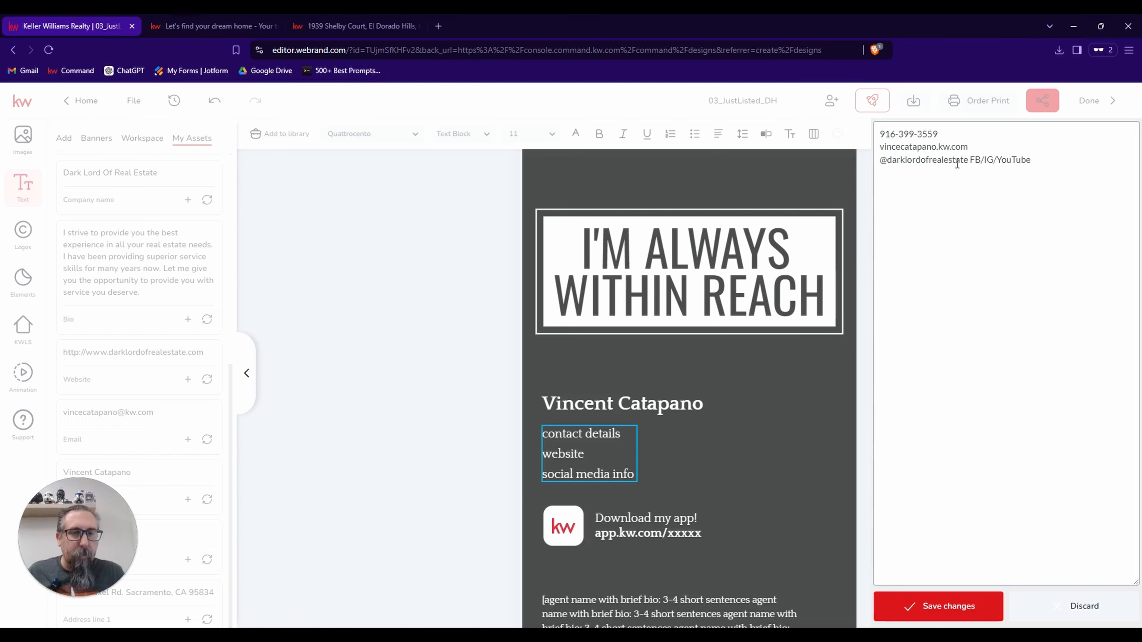
click(966, 607)
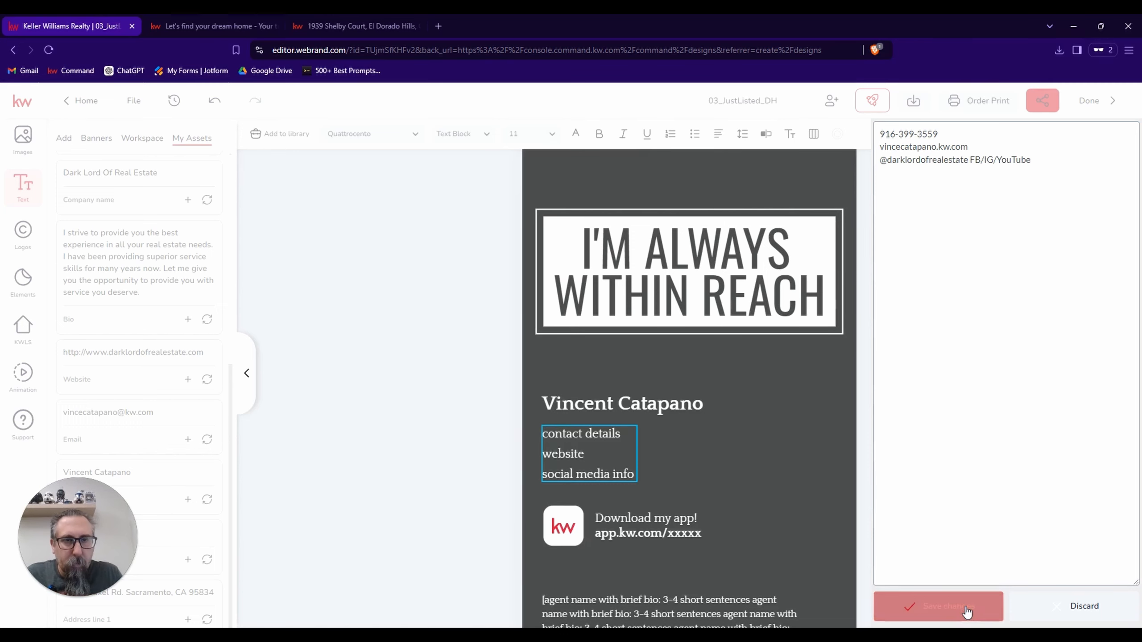
scroll(792, 485, down, 2)
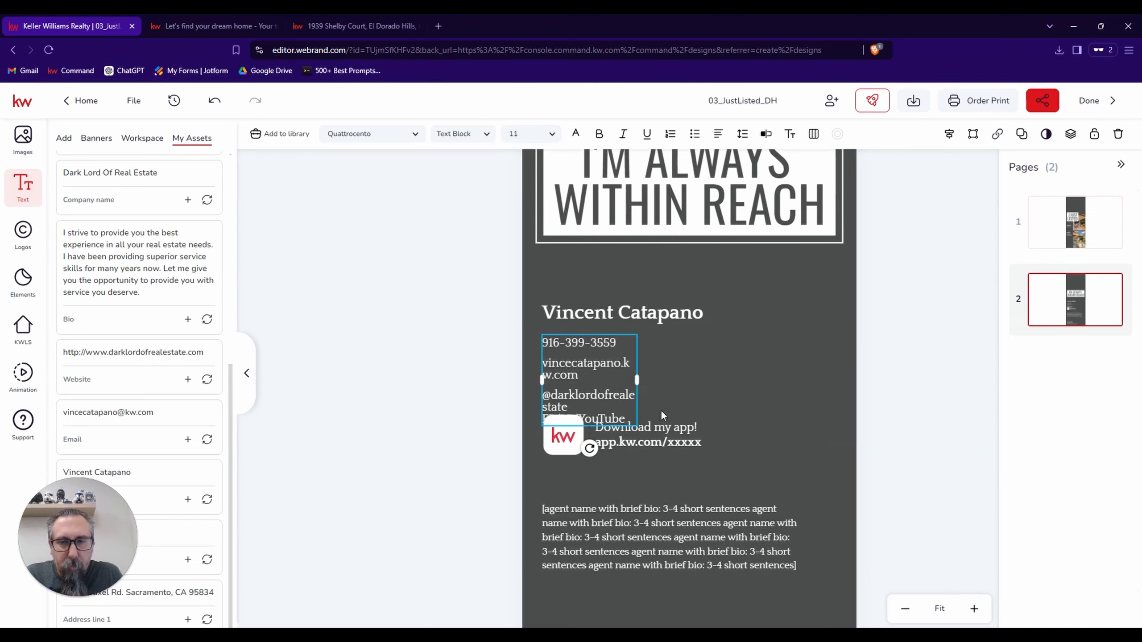
drag(636, 383, 683, 373)
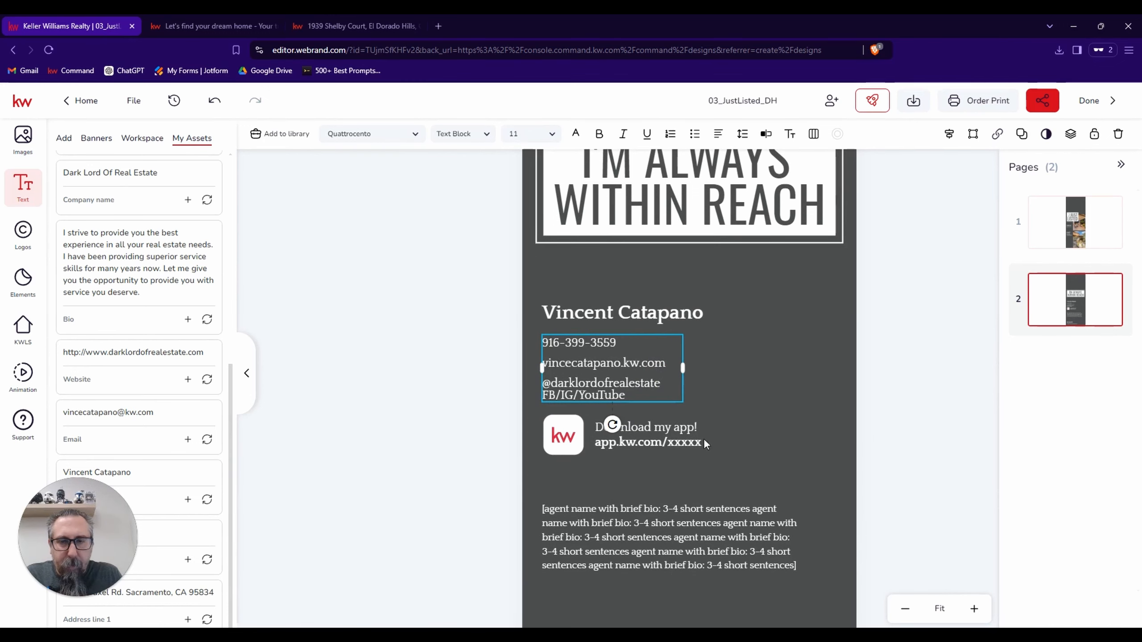
Replace the app.kw.com/xxxxx placeholder with the QR code from the saved image assets, shrunk to fit below "Download my app!".
click(678, 444)
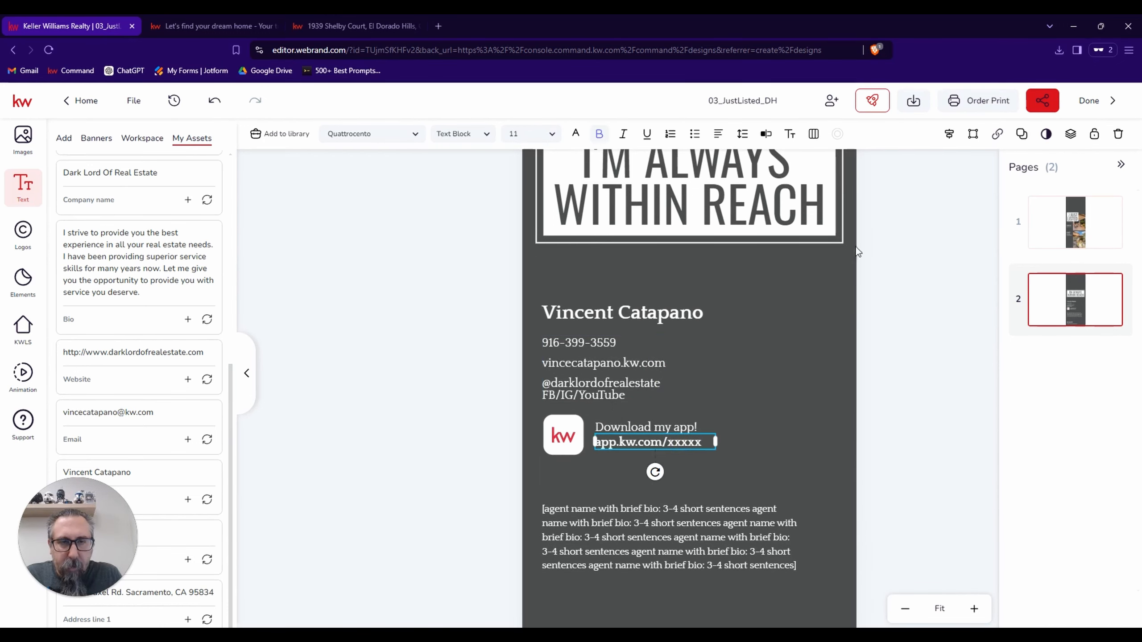
key(Delete)
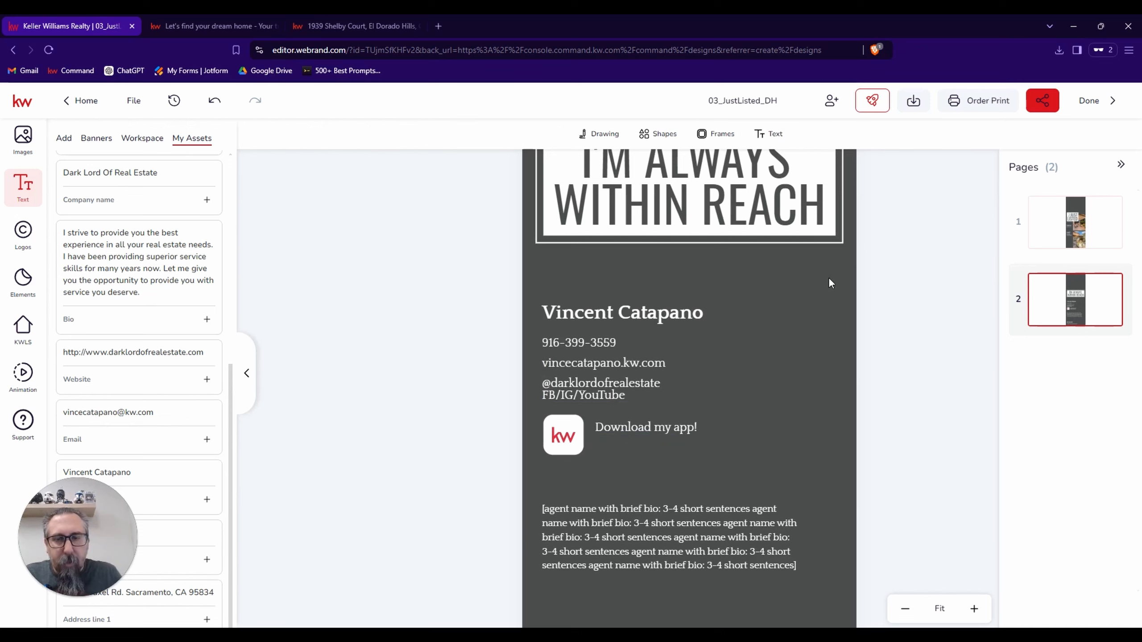
click(23, 138)
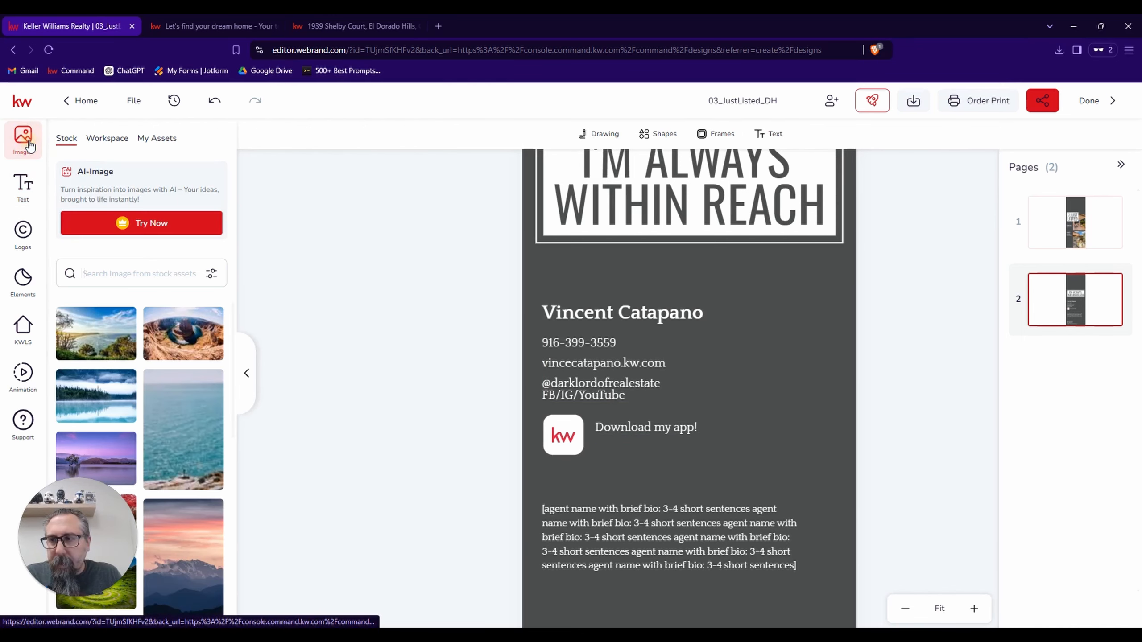
click(144, 139)
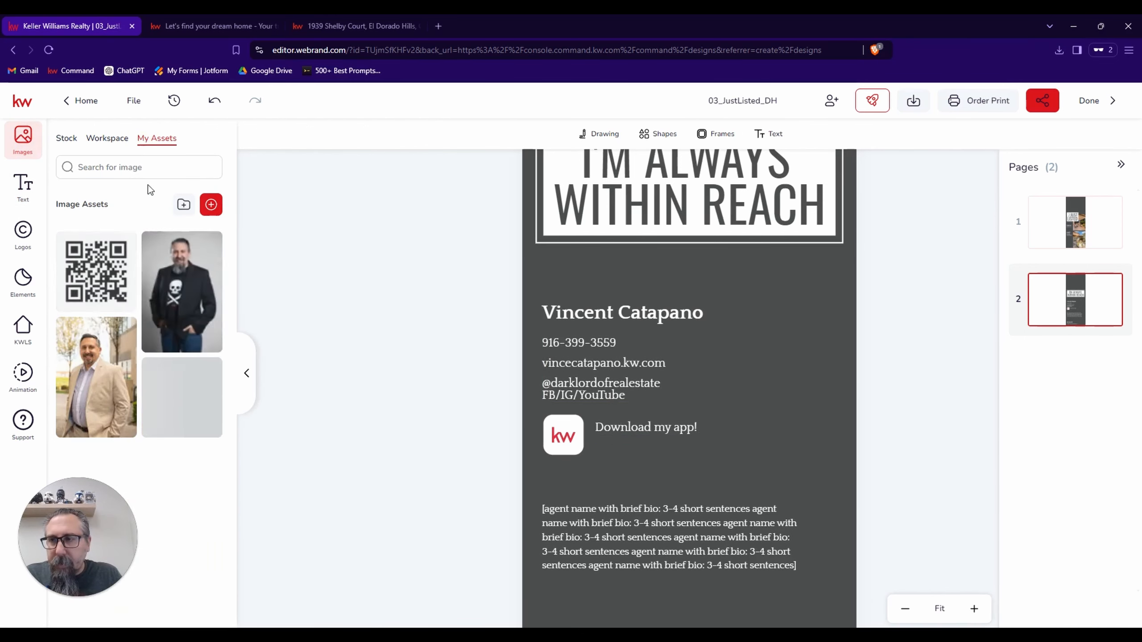
click(102, 265)
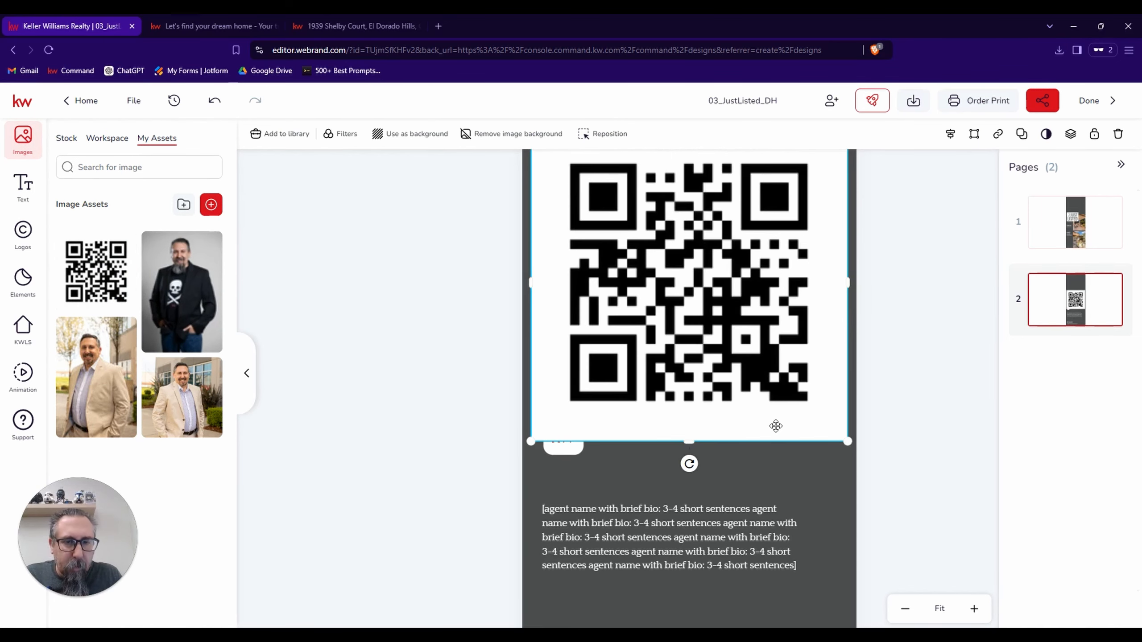
drag(847, 442, 672, 484)
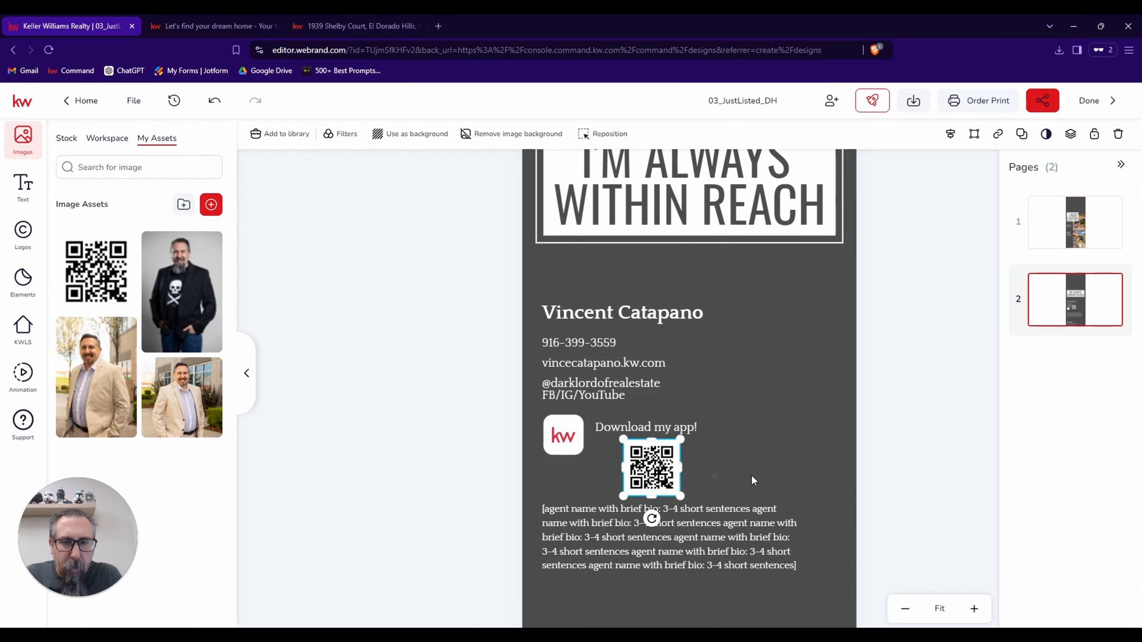
Nudge the KW app icon down so it sits centred beside the "Download my app!" text and the QR code.
click(758, 475)
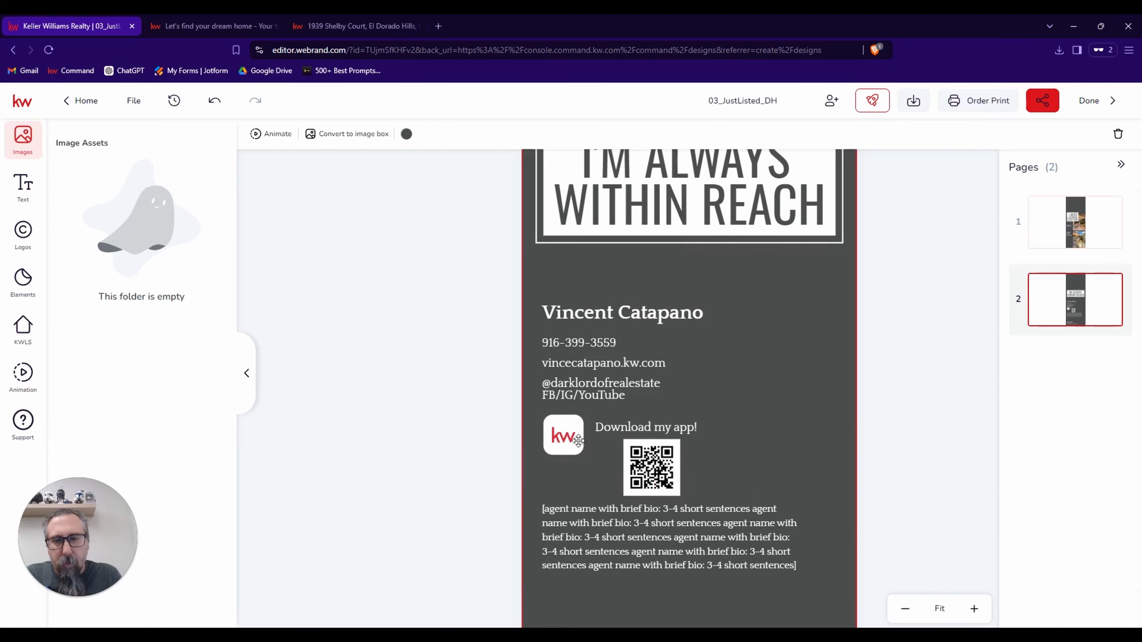
click(564, 435)
key(Down)
key(Down)
key(Down)
key(Down)
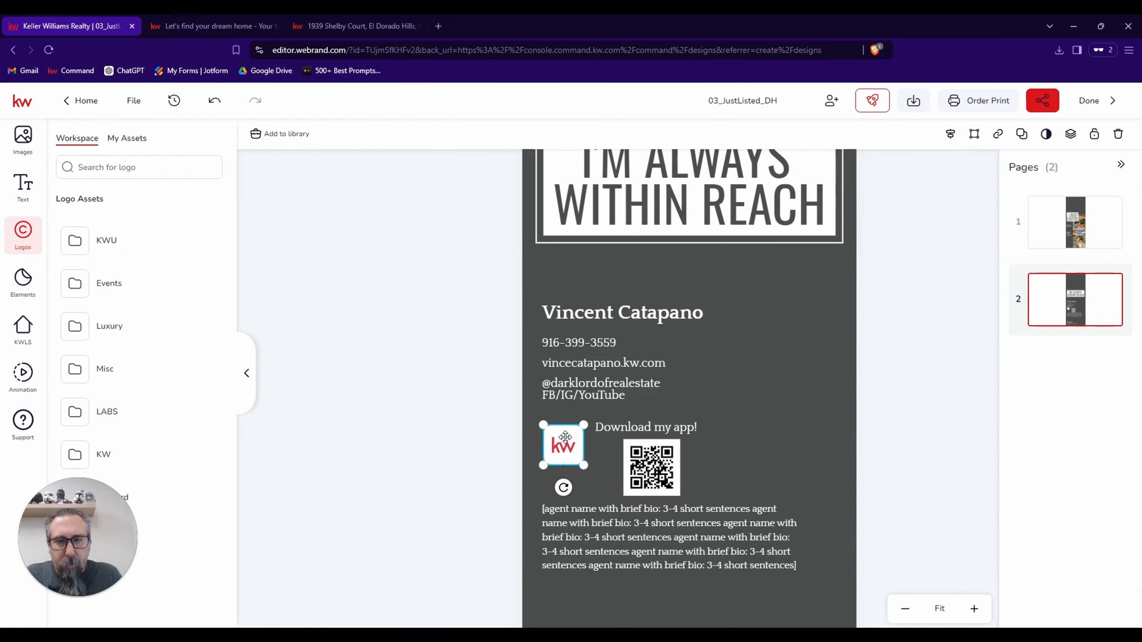
click(851, 458)
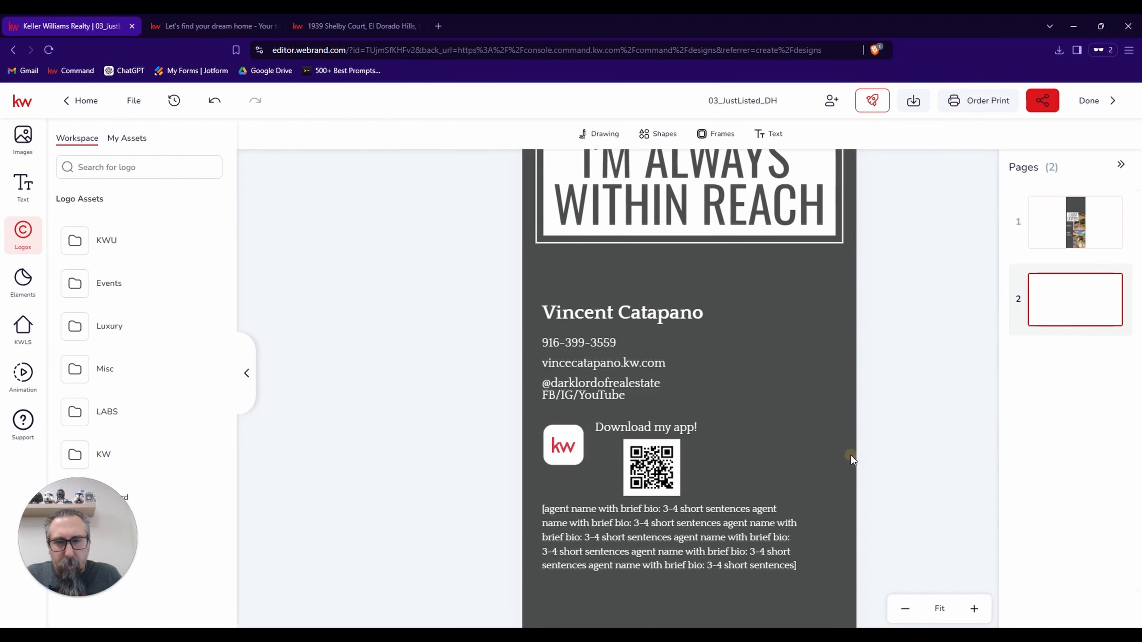
click(568, 442)
click(758, 435)
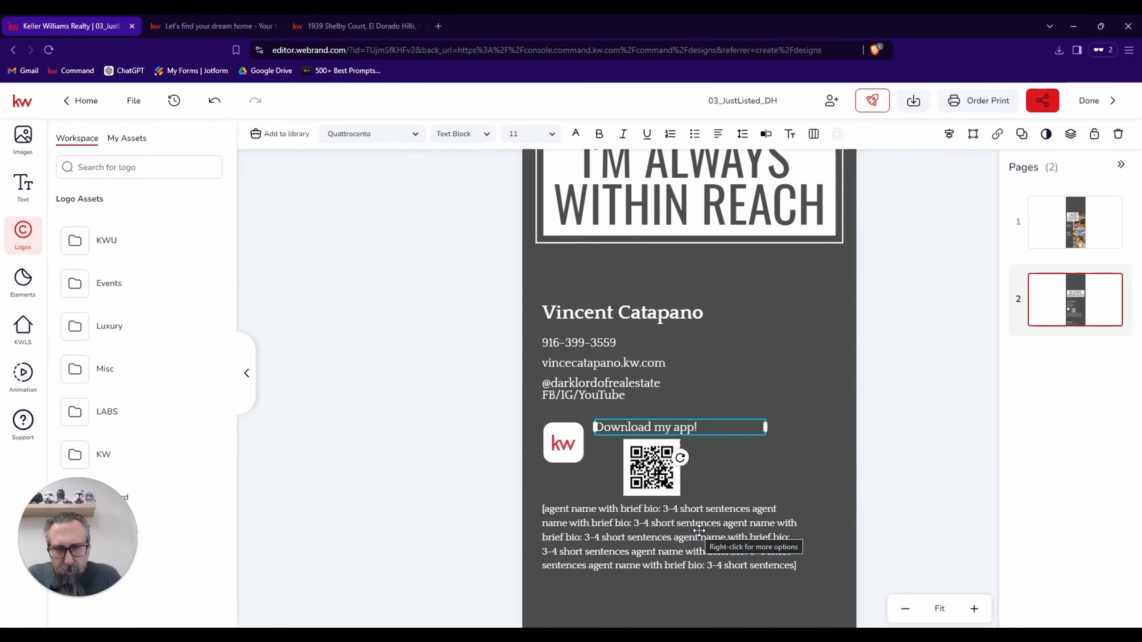
click(783, 481)
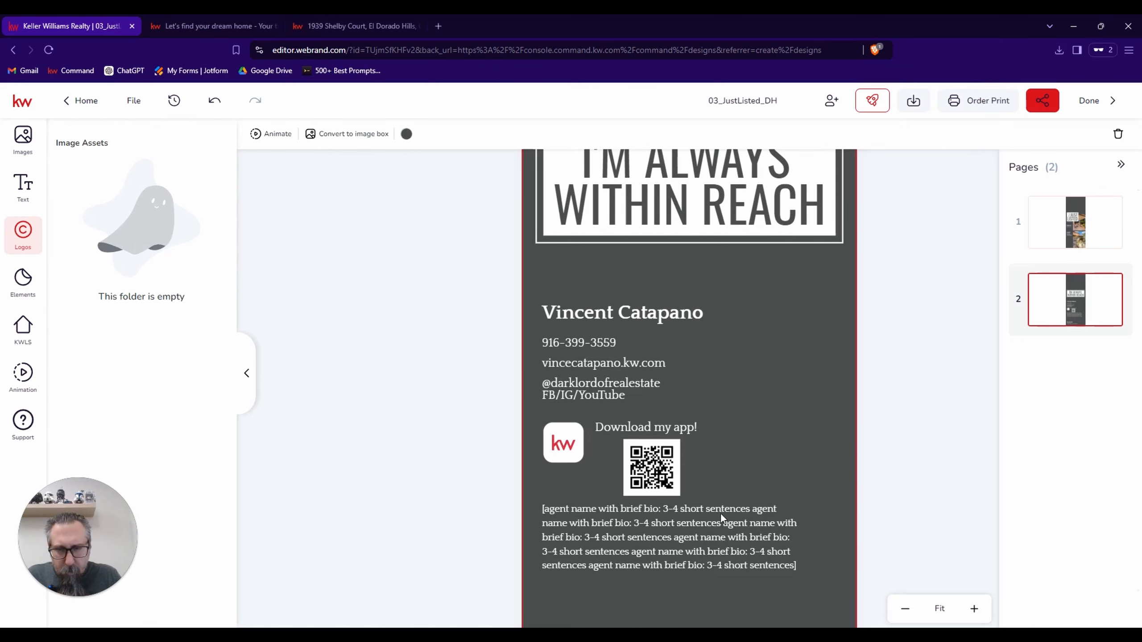
Shift the agent bio placeholder slightly lower below the QR code and replace its text with the saved Bio text asset.
click(684, 535)
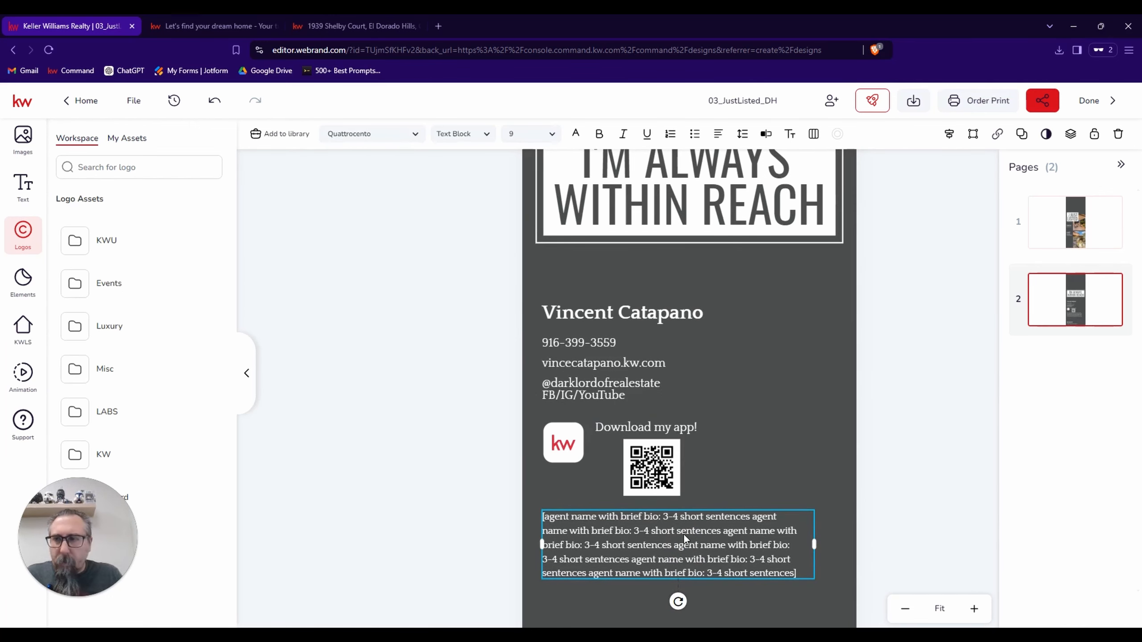
click(23, 184)
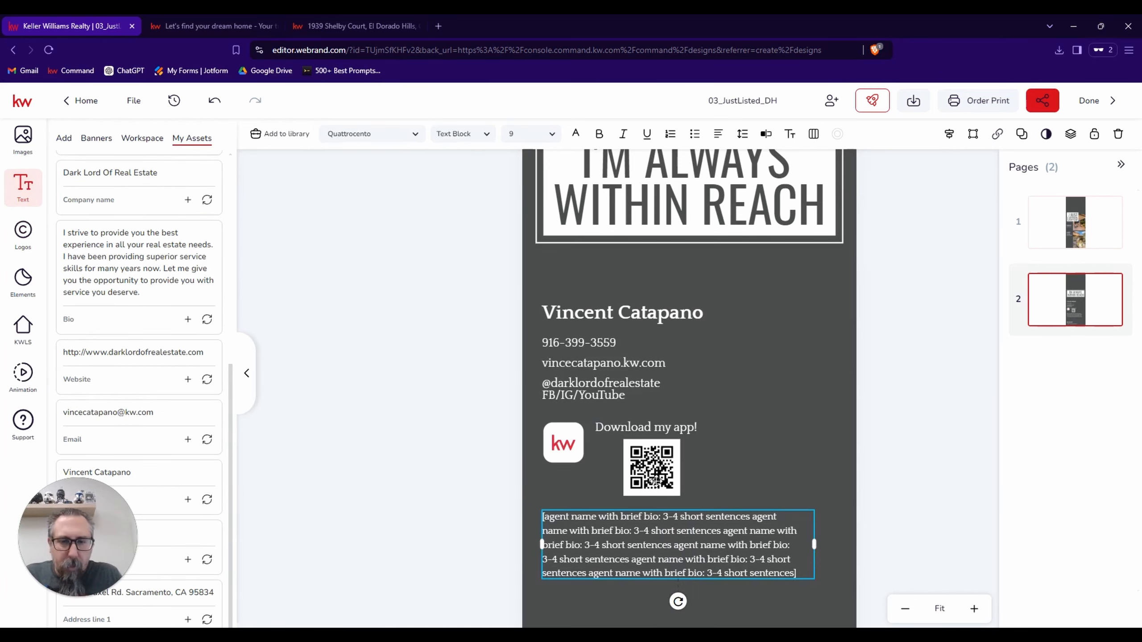
click(207, 319)
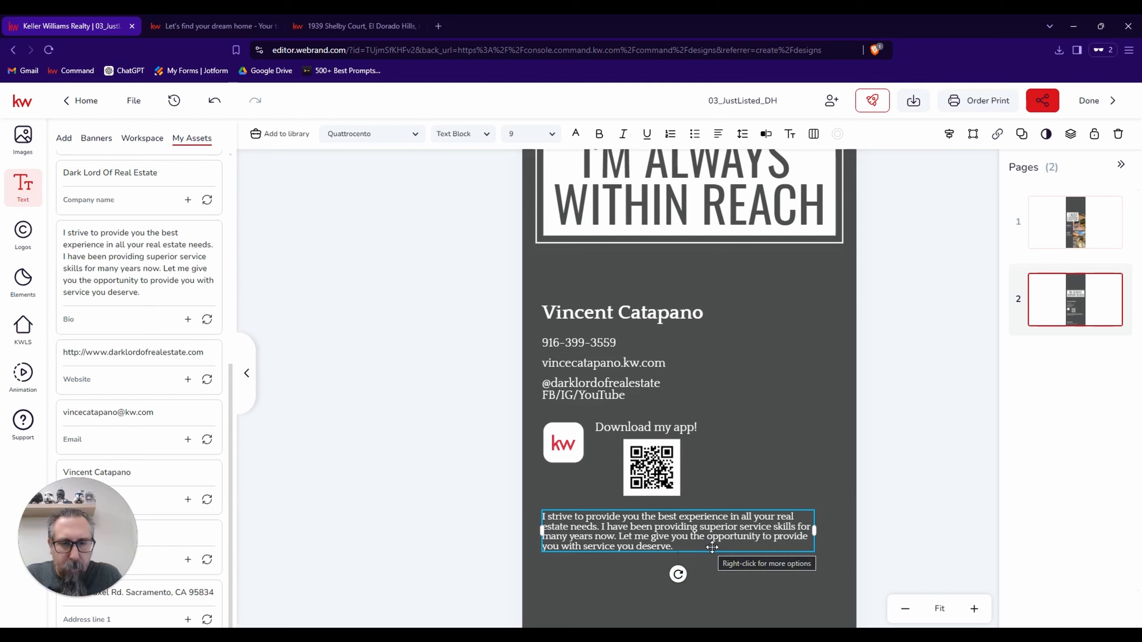
Center-align the whole bio paragraph and set its font size to 12 pt.
click(685, 543)
double_click(673, 530)
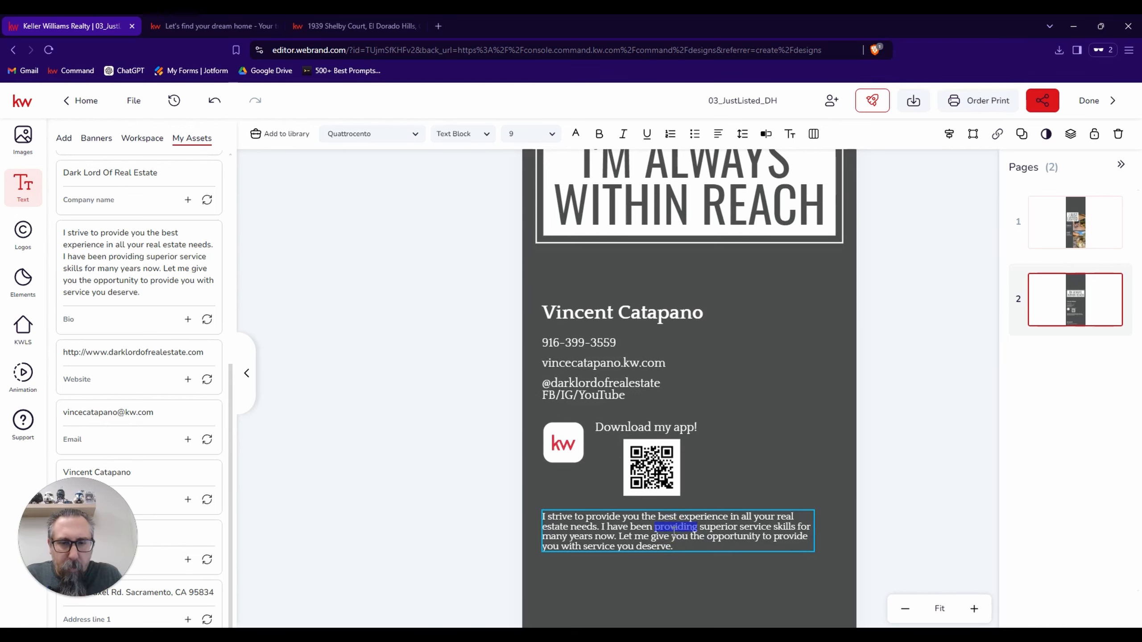
click(674, 530)
drag(672, 546, 536, 514)
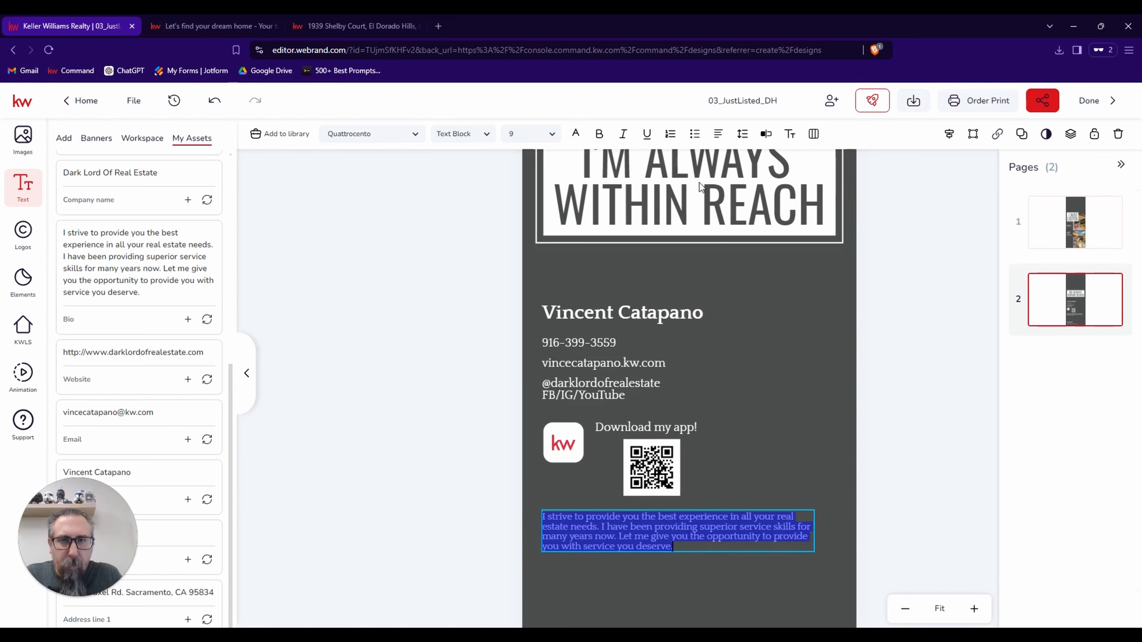
click(718, 134)
click(750, 163)
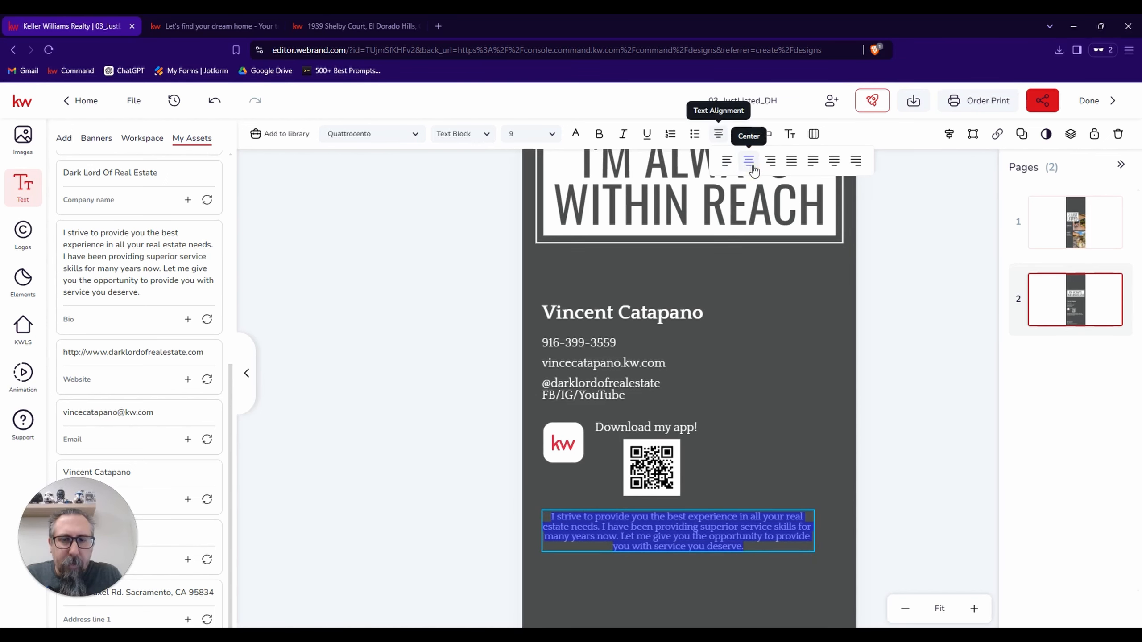
click(550, 134)
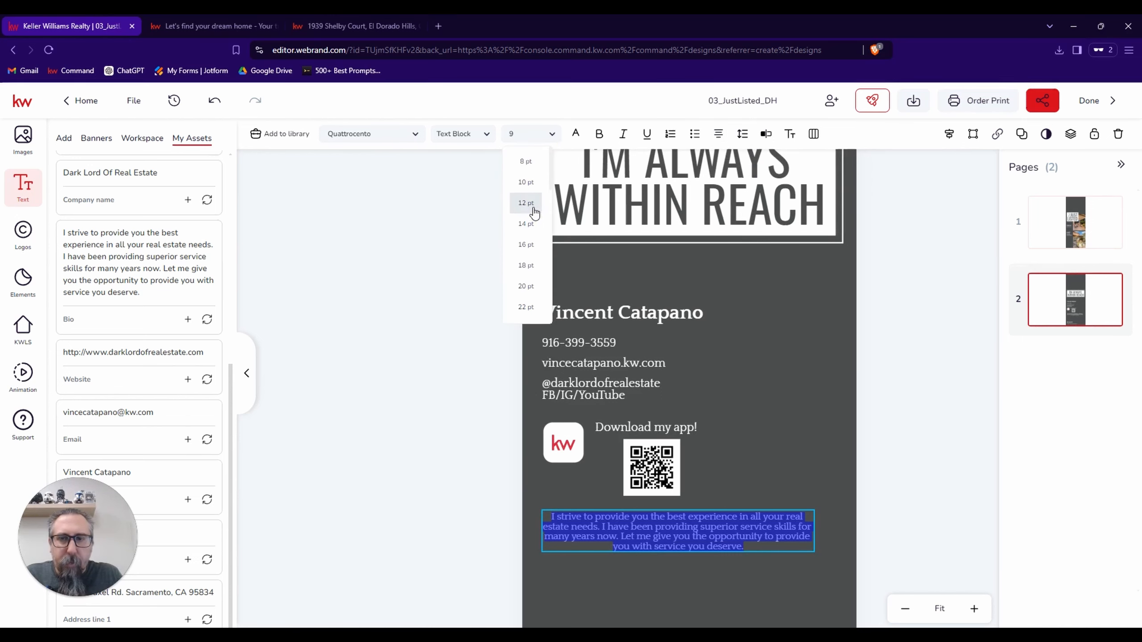
click(532, 206)
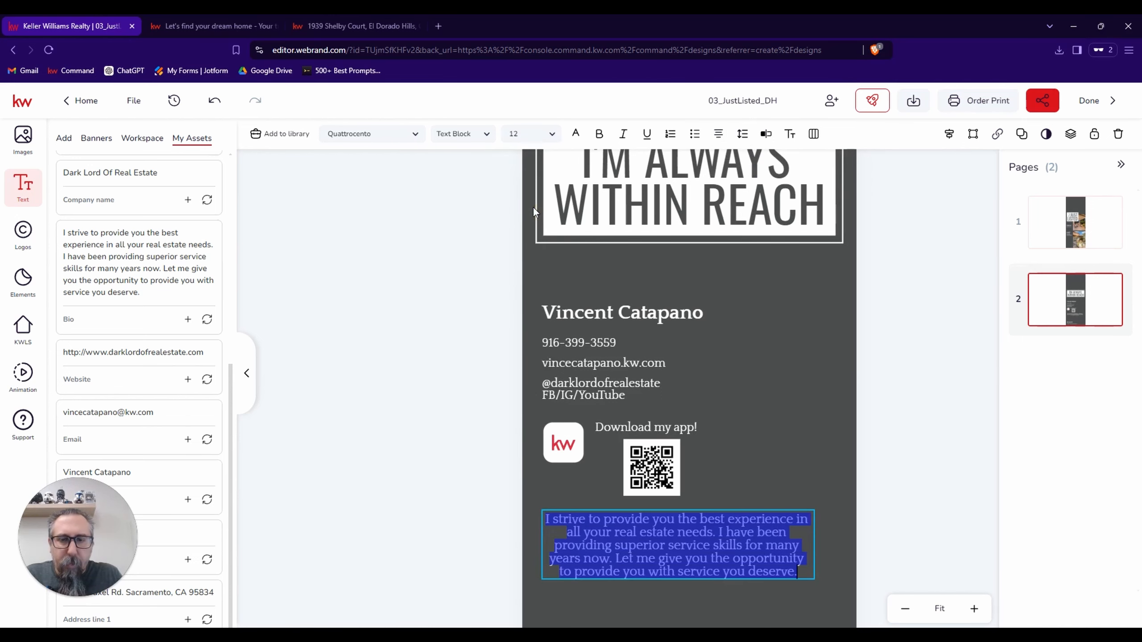
click(790, 463)
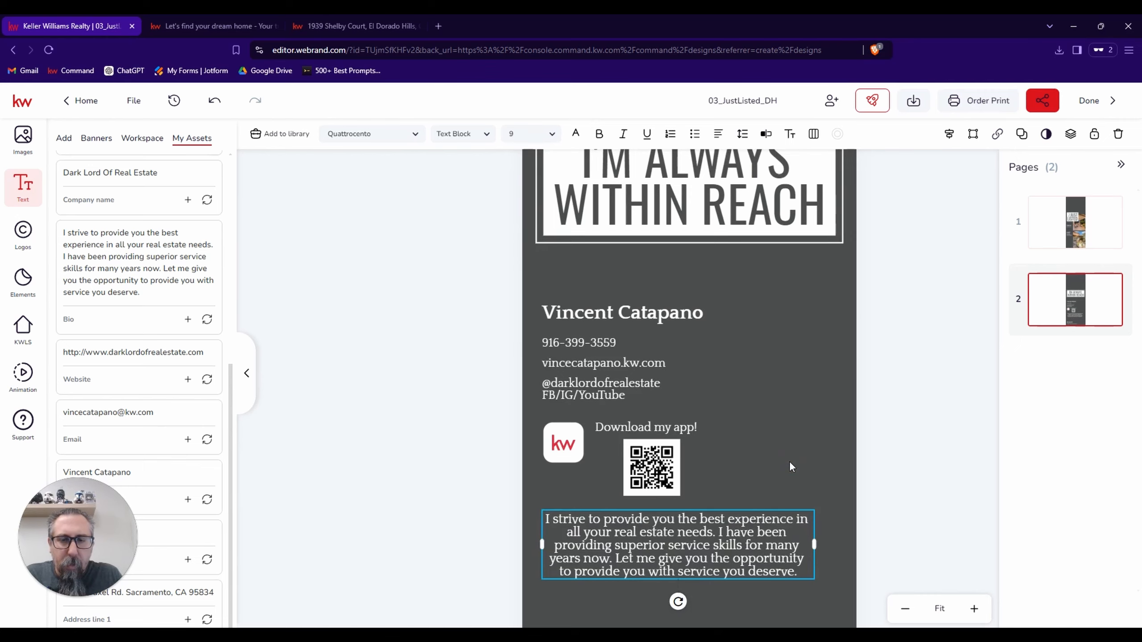
Select the DBA NAME logo at the foot of page 2 and upload KellerWilliams_Realty_Roseville_Logo_rev-W to the saved logo assets.
scroll(790, 463, down, 3)
click(597, 525)
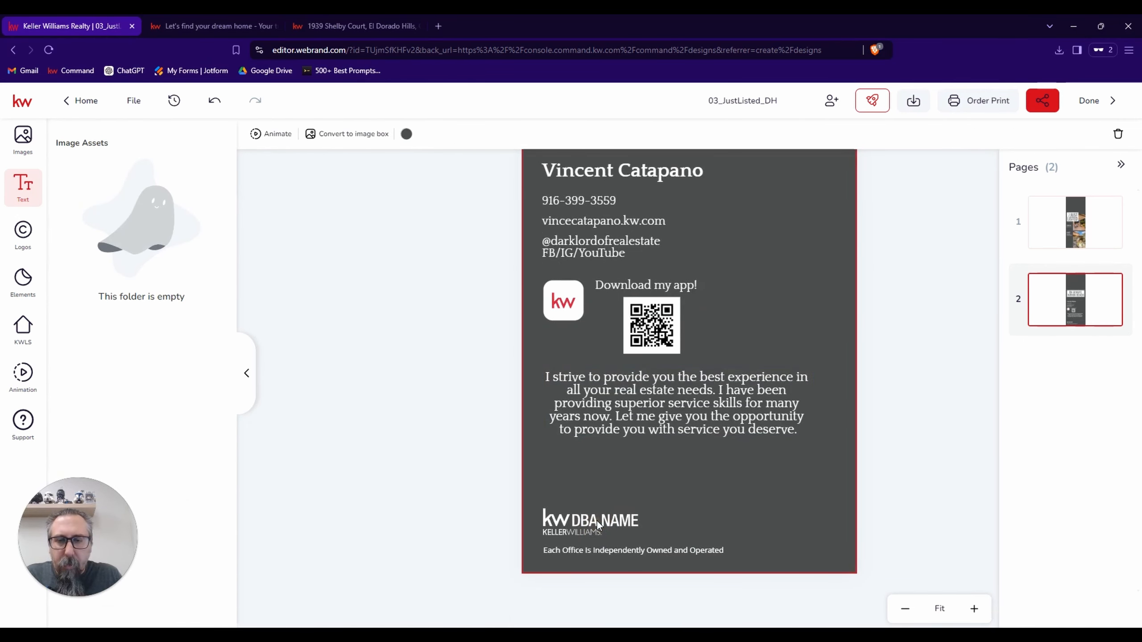
click(707, 476)
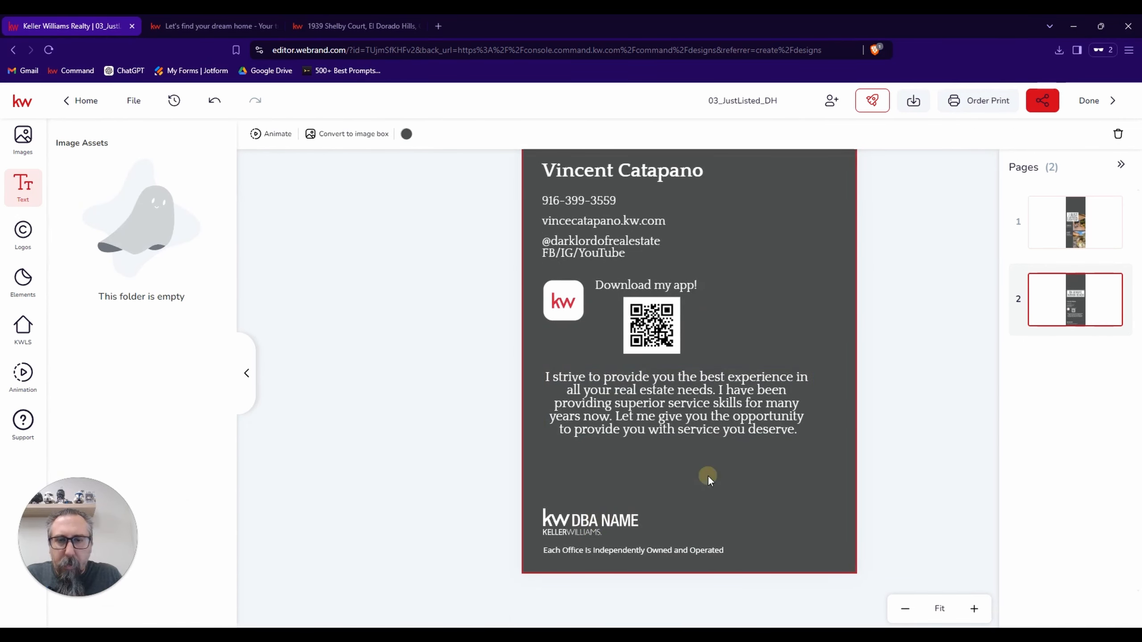
click(692, 419)
click(572, 519)
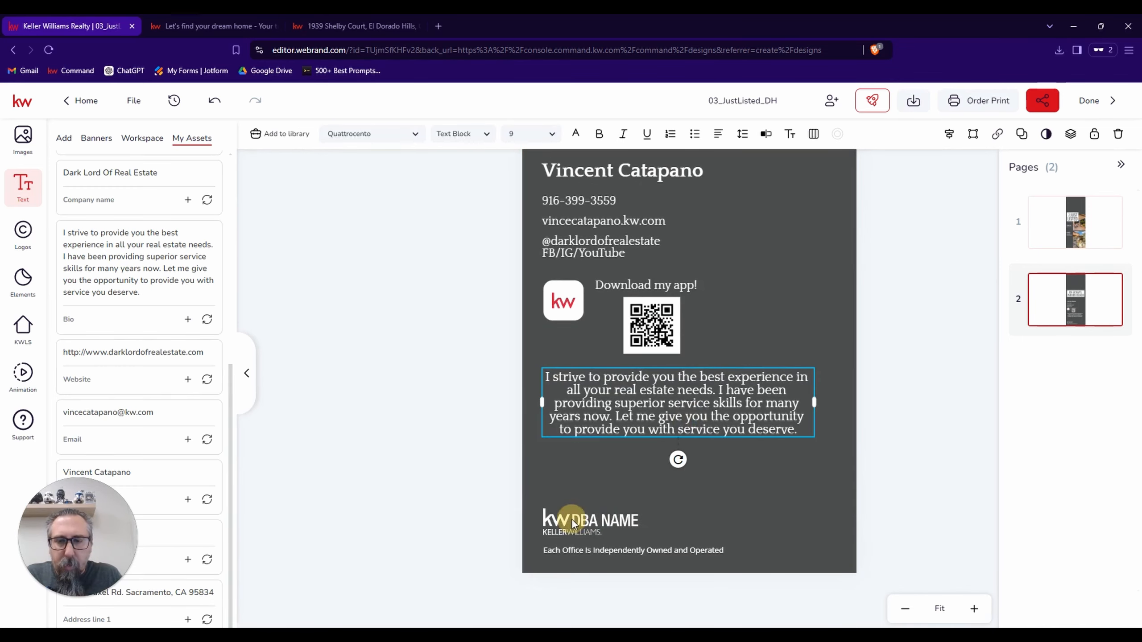
click(582, 525)
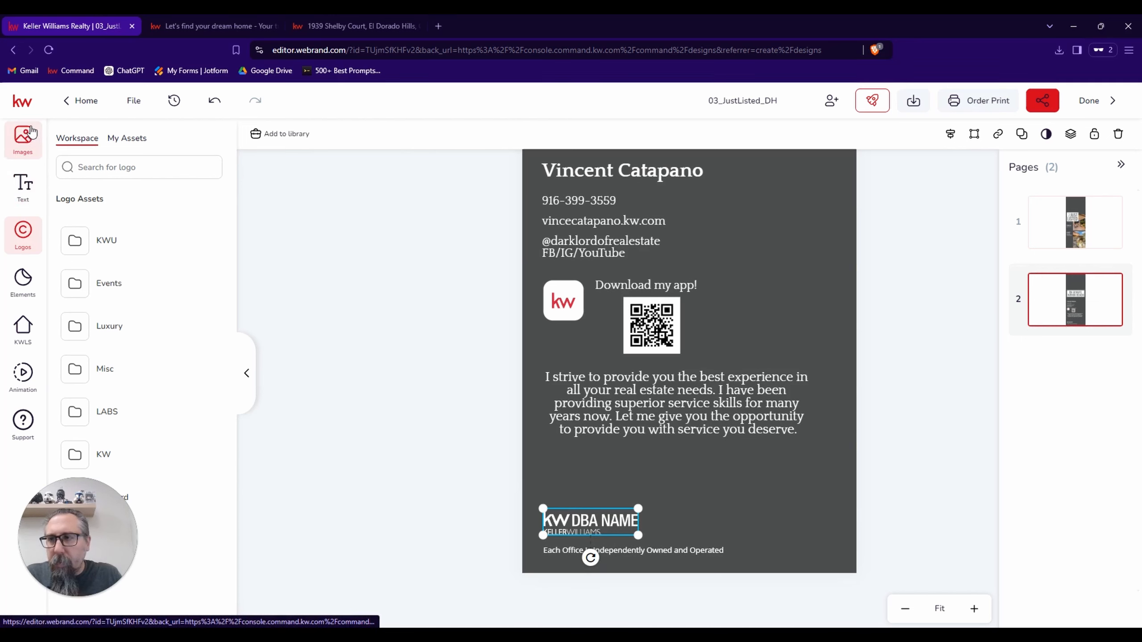
click(128, 148)
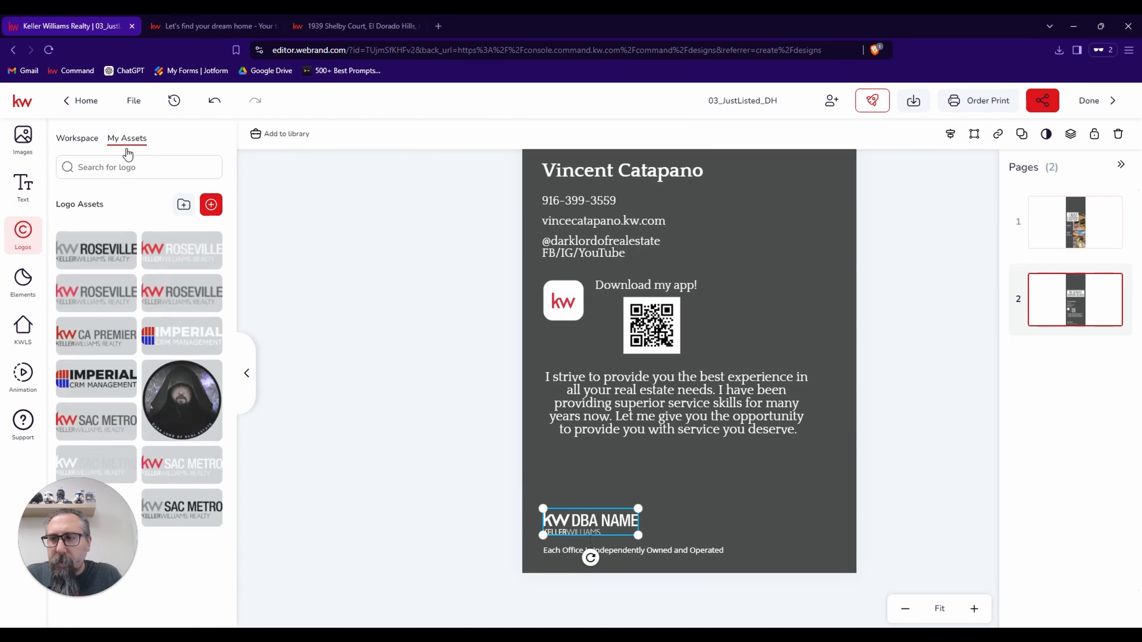
mouse_move(115, 260)
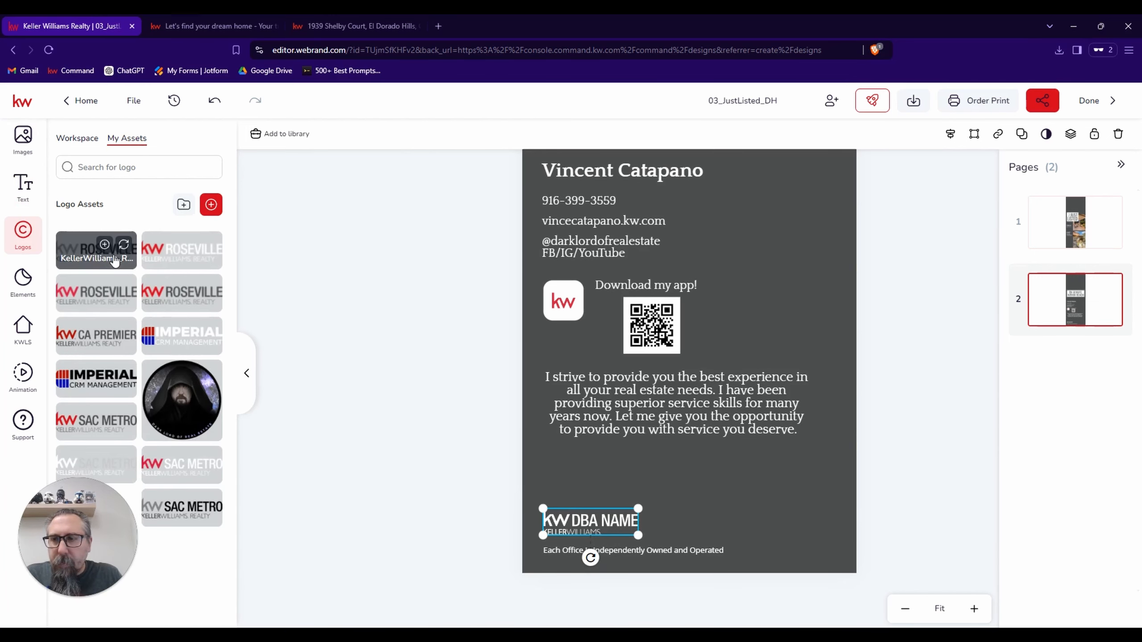
click(211, 204)
click(467, 336)
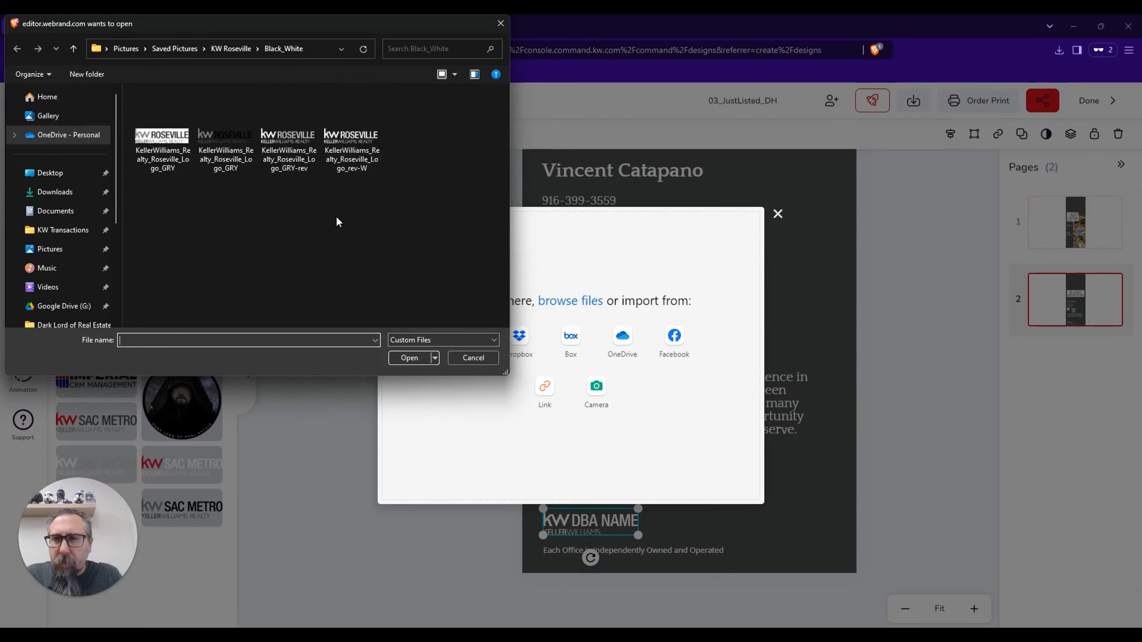
double_click(347, 167)
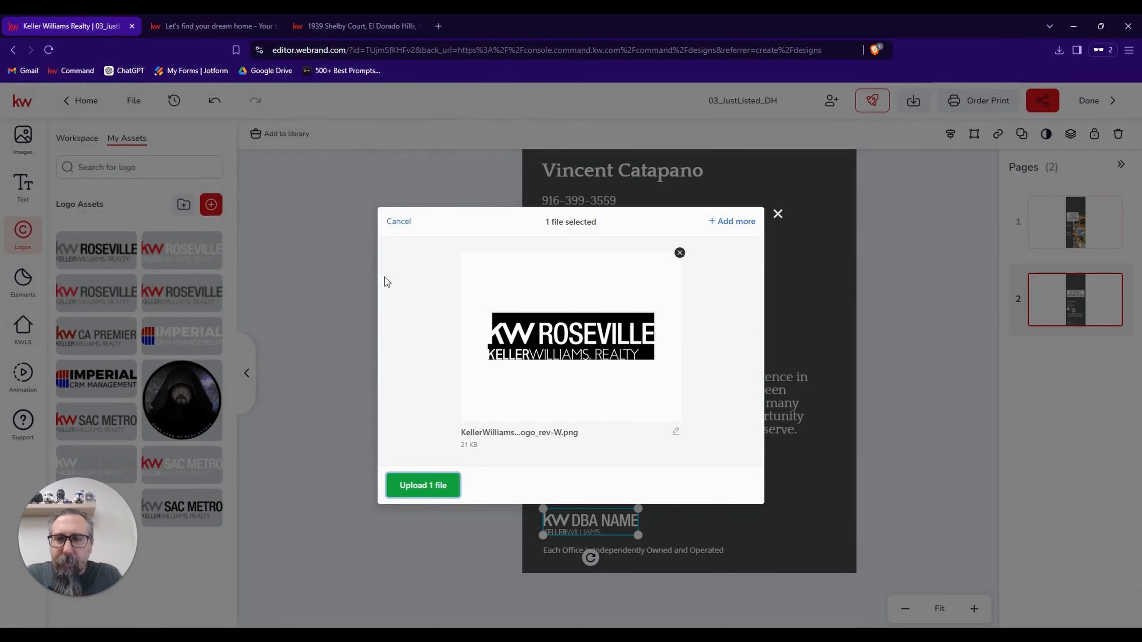
click(423, 485)
click(742, 489)
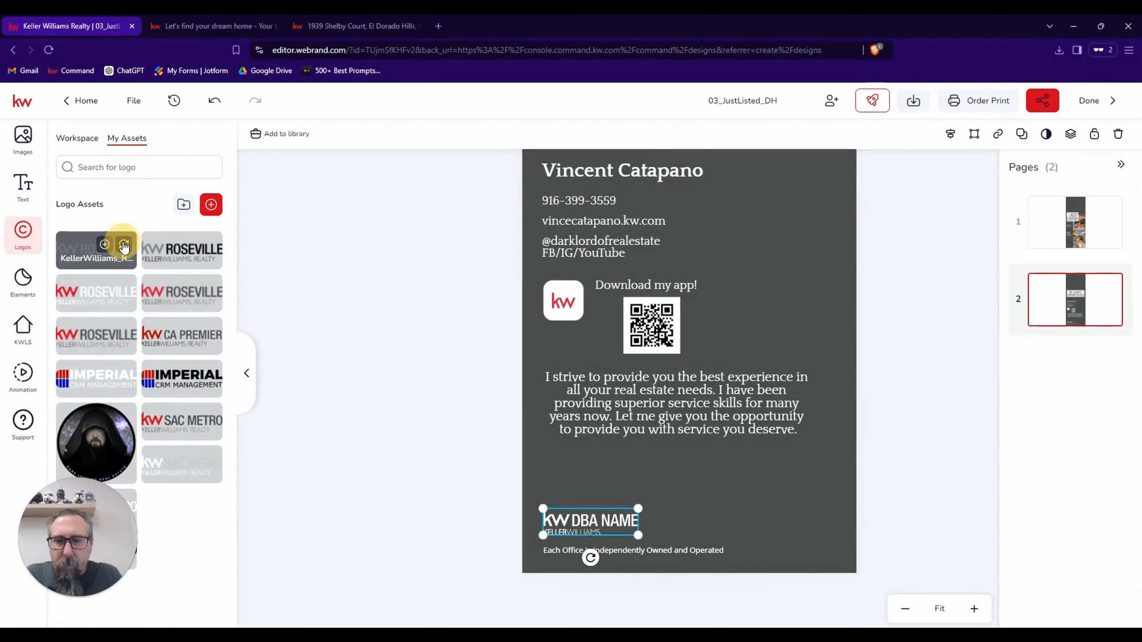
Replace the DBA NAME logo with the uploaded white KW Roseville logo, and check both pages of the door hanger.
click(124, 244)
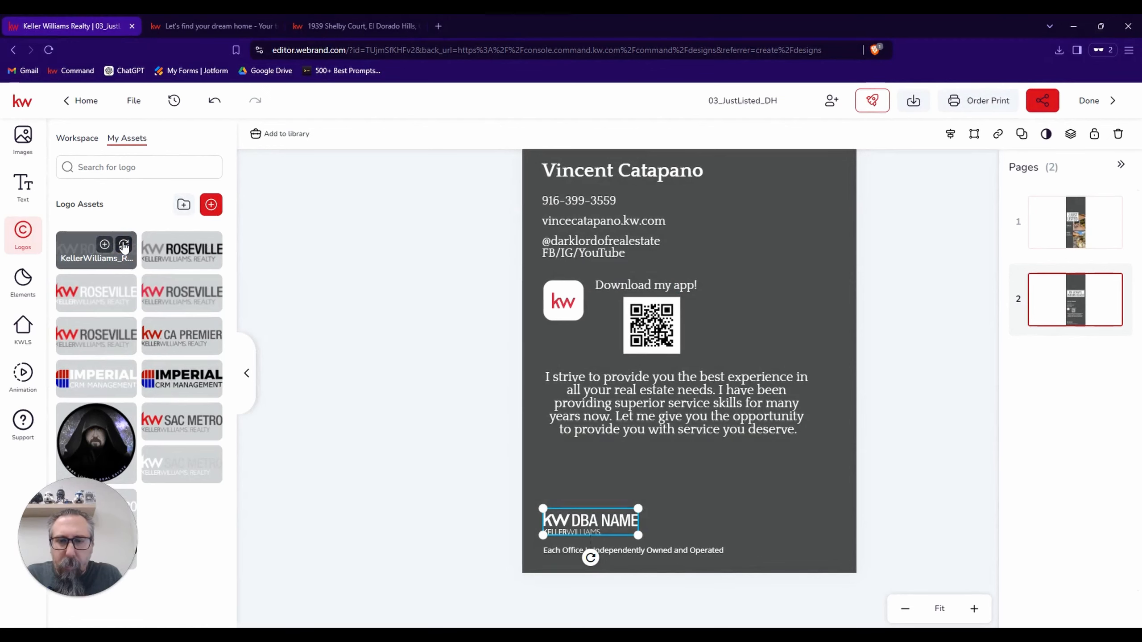
click(676, 509)
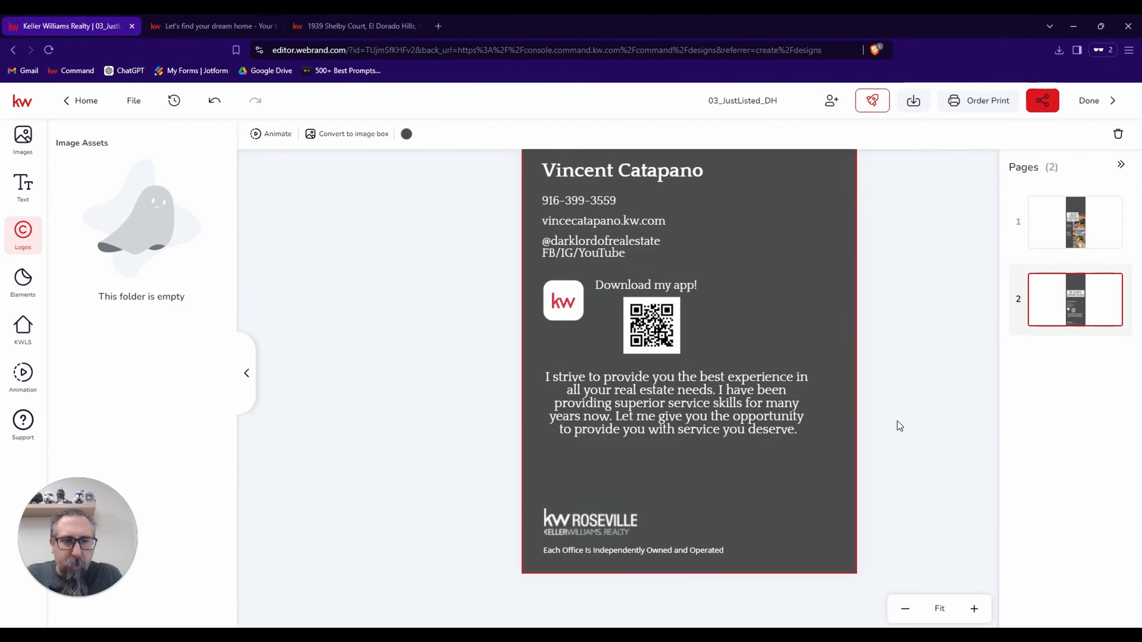
scroll(897, 422, up, 5)
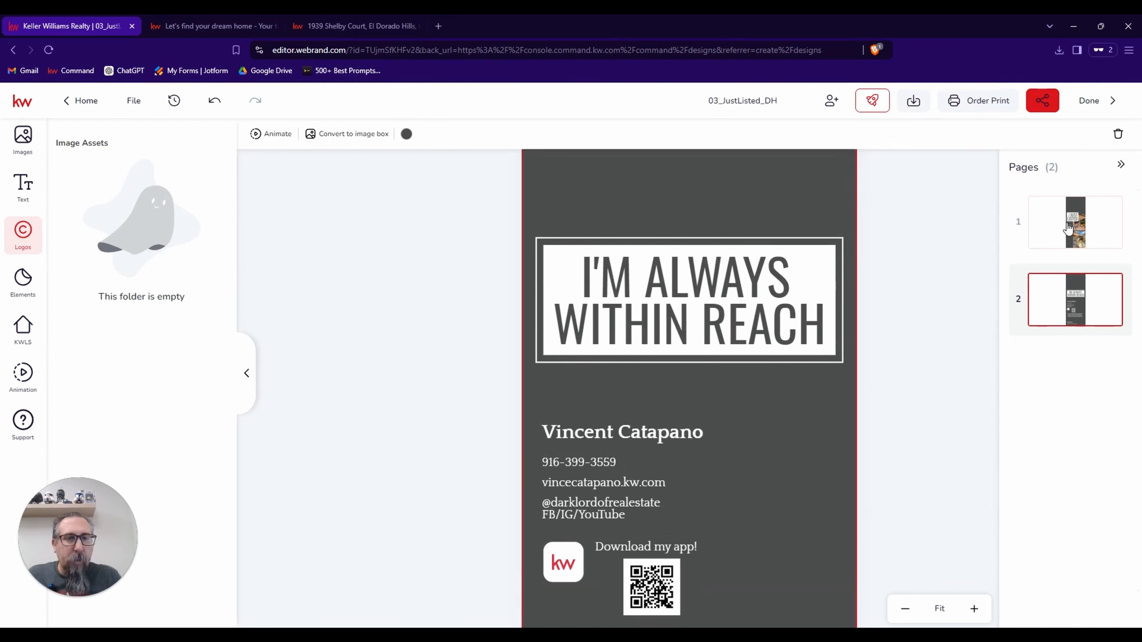
click(1062, 234)
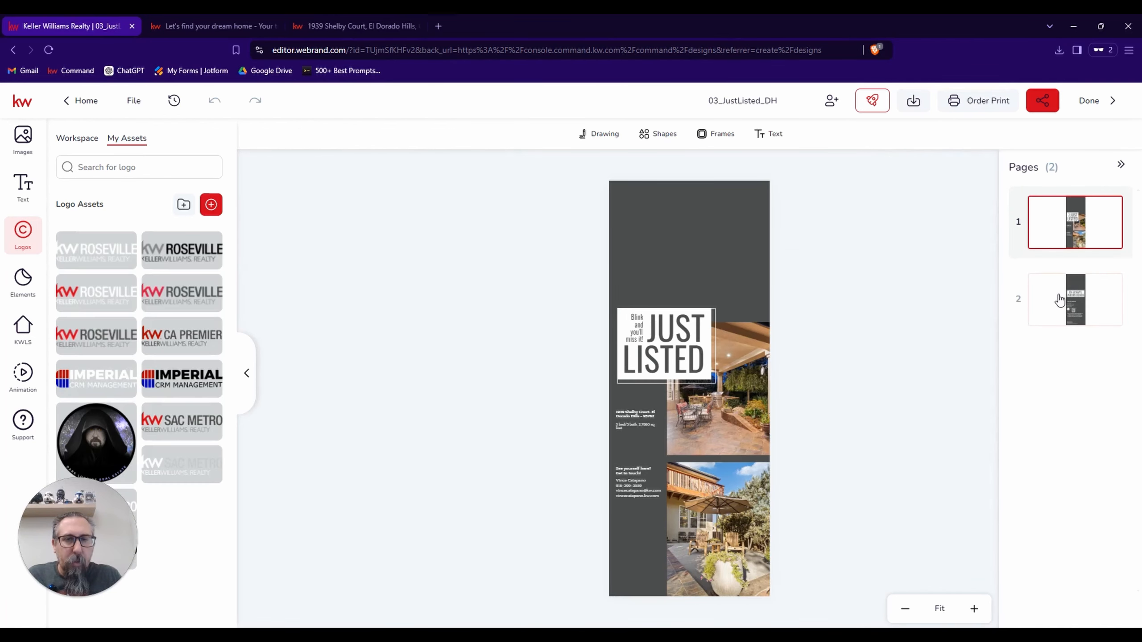
click(1059, 298)
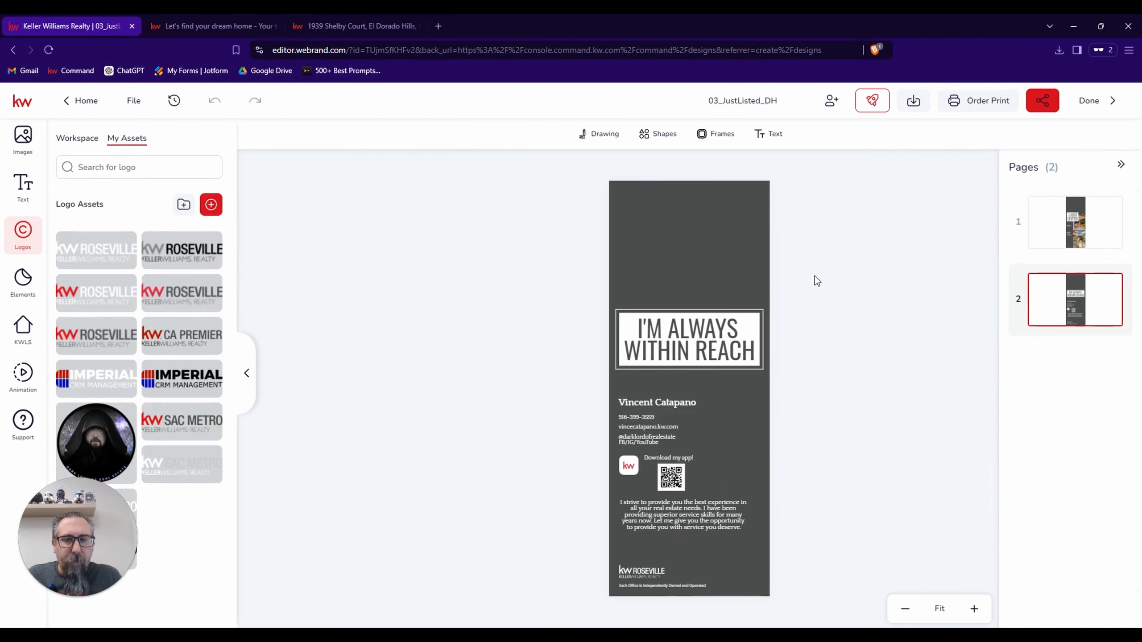
Rename the design as the listing's street address followed by "Door".
click(748, 95)
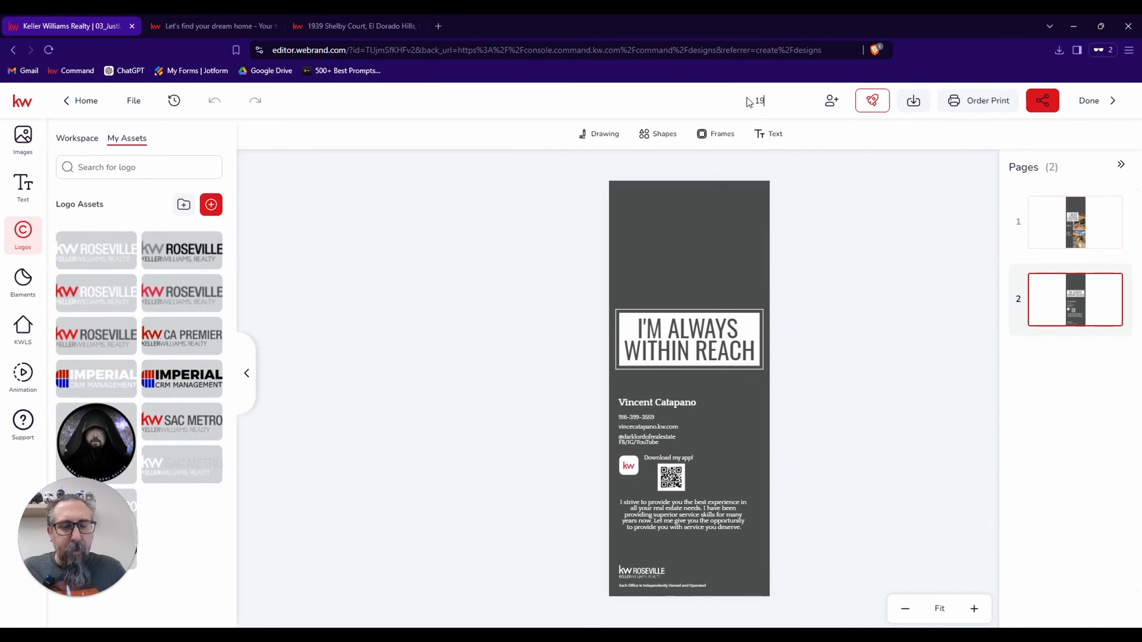
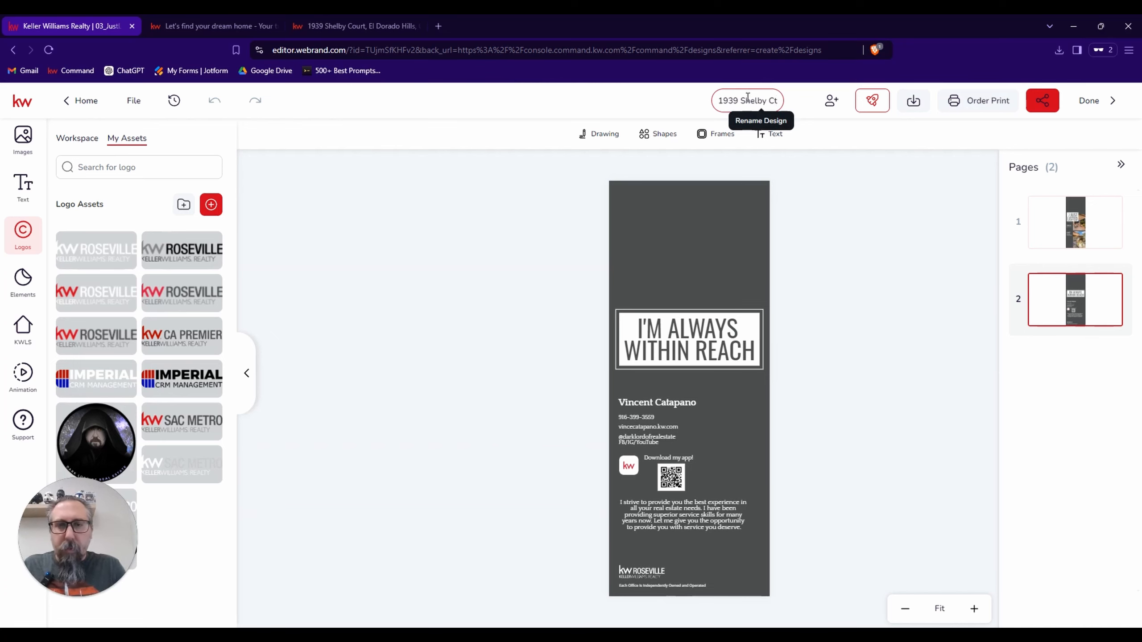
text( Door)
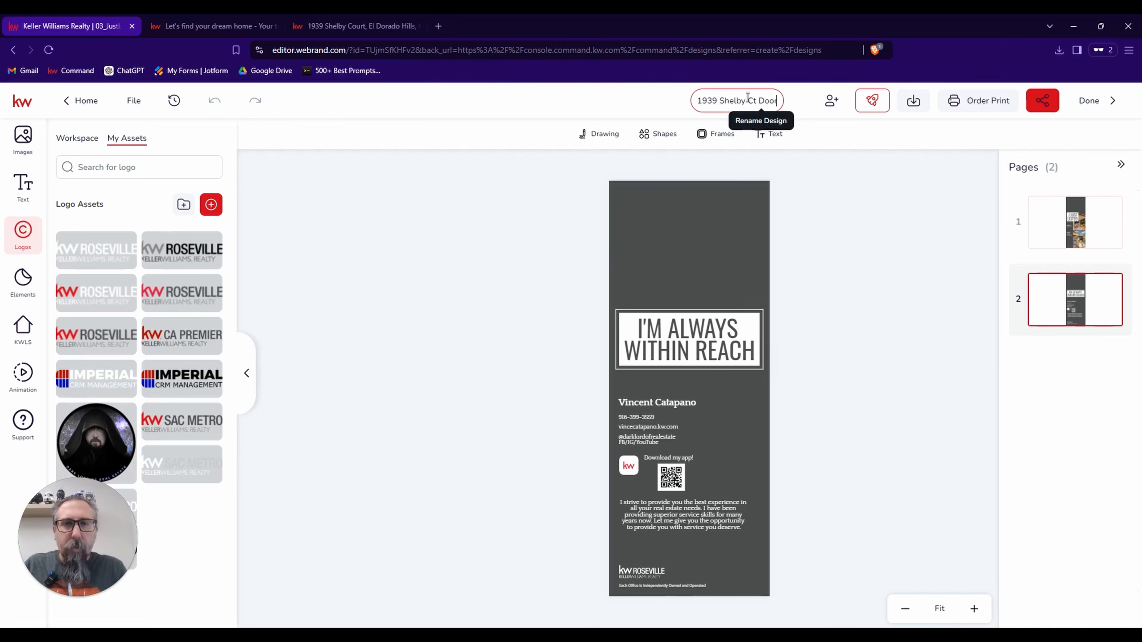
key(Return)
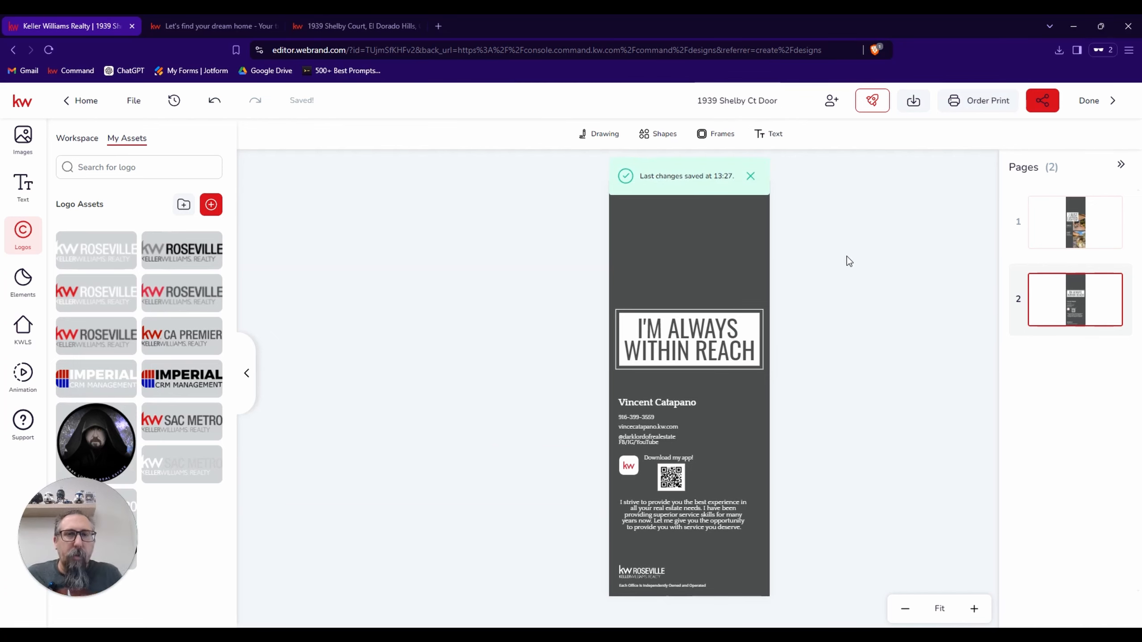
Download all pages as a PDF for Printing with a 0.125 in bleed, saving it to Downloads under the design's name.
click(915, 102)
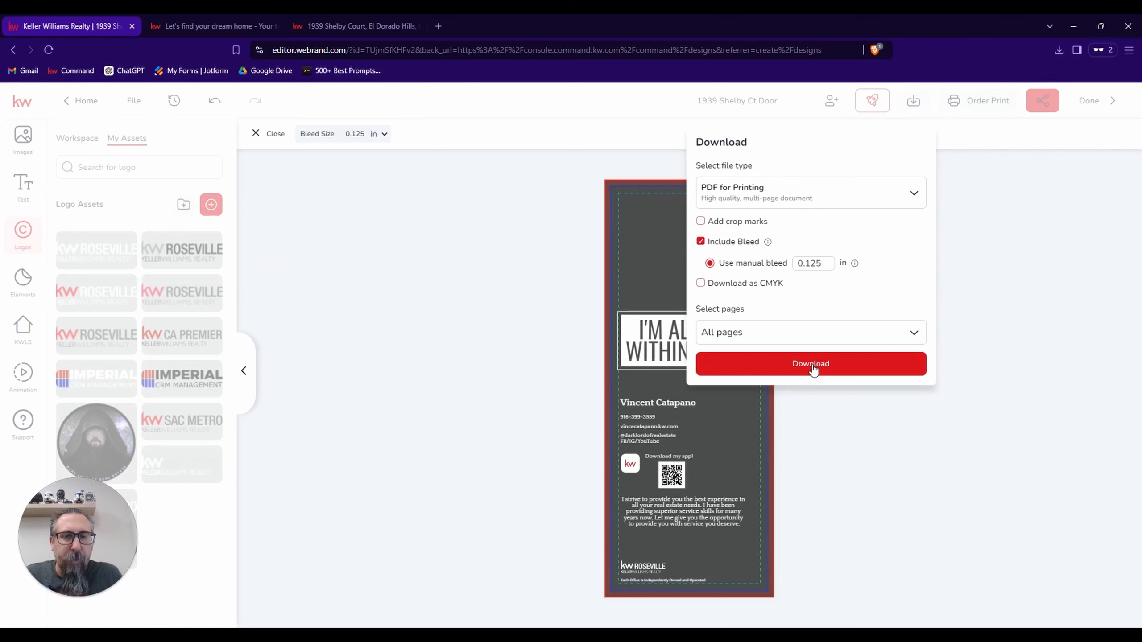
click(814, 374)
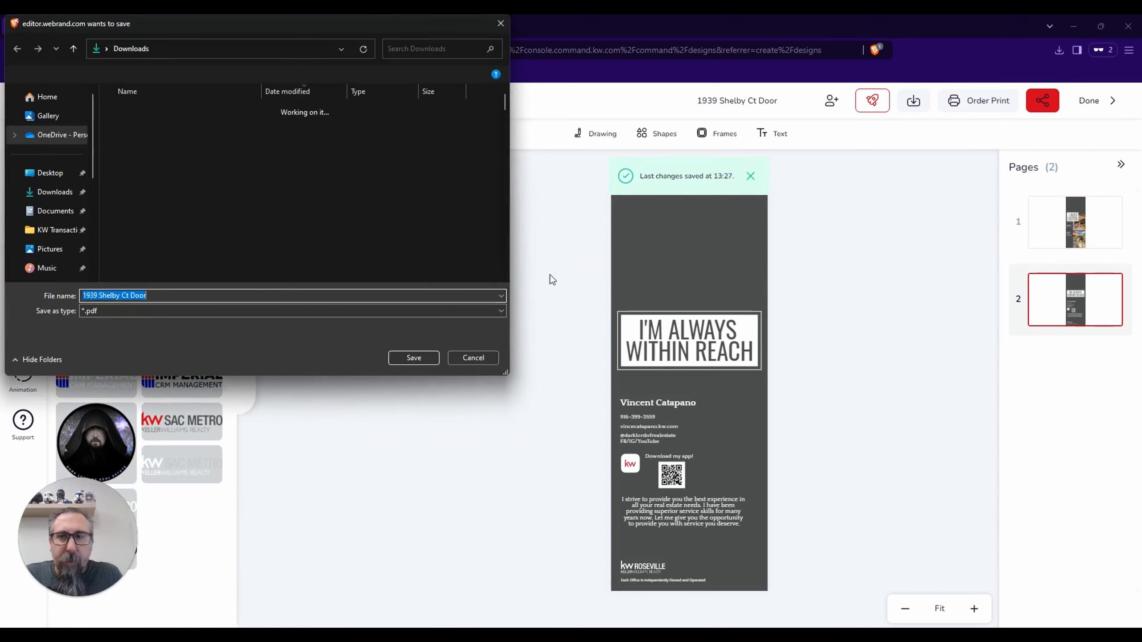
click(399, 358)
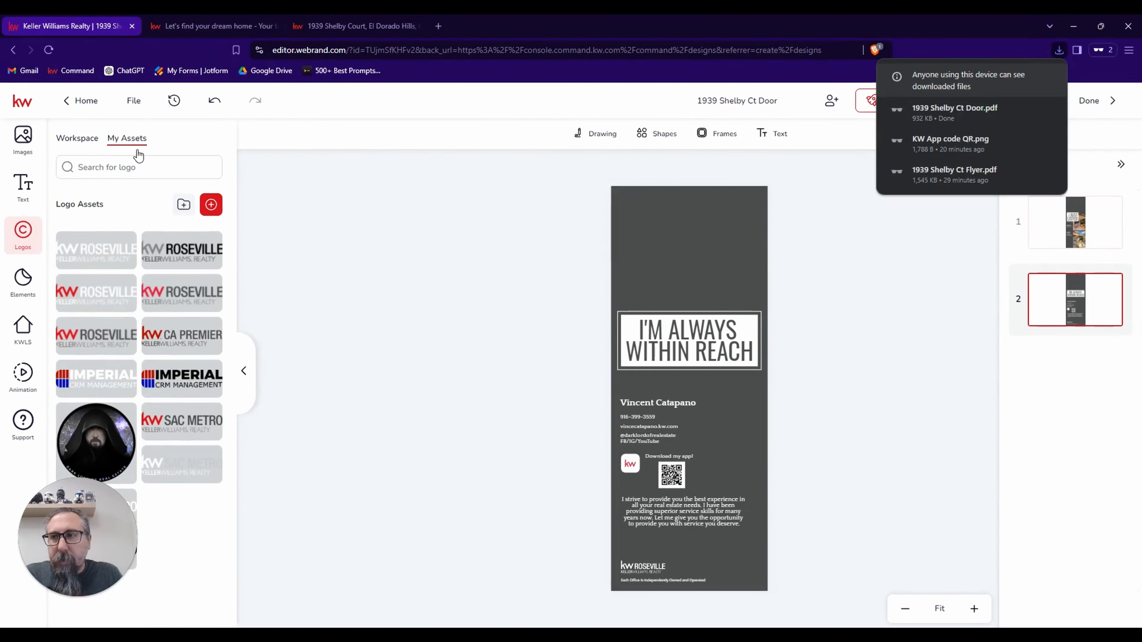
Open the listing's saved Postcard design and download all its pages to Downloads as a PDF for Printing with a 0.125 in bleed.
click(1102, 104)
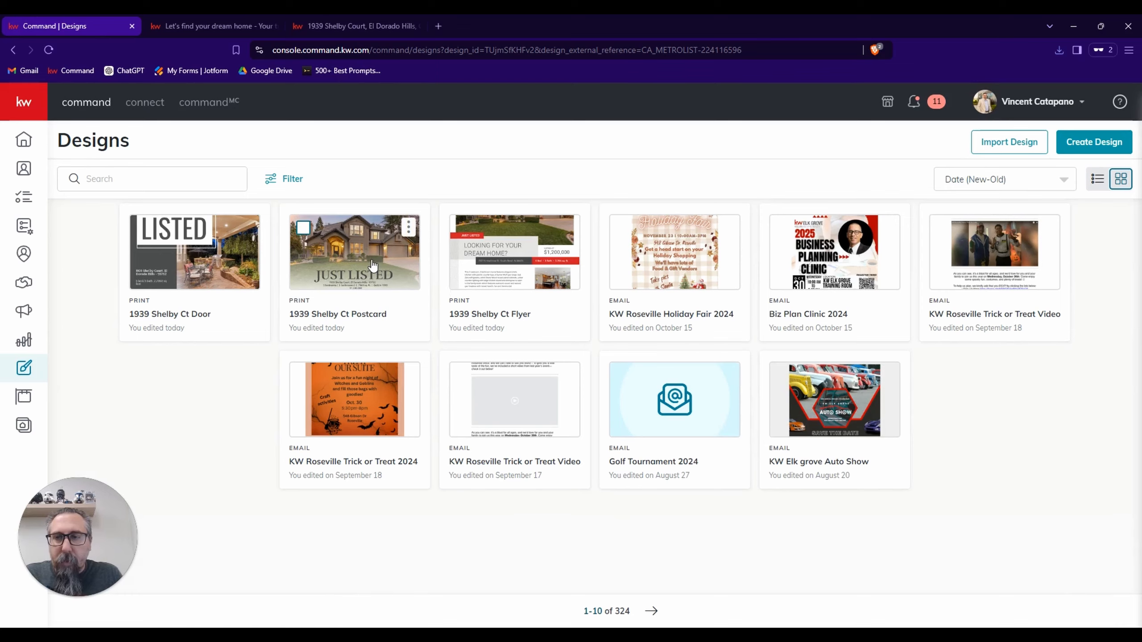
click(373, 266)
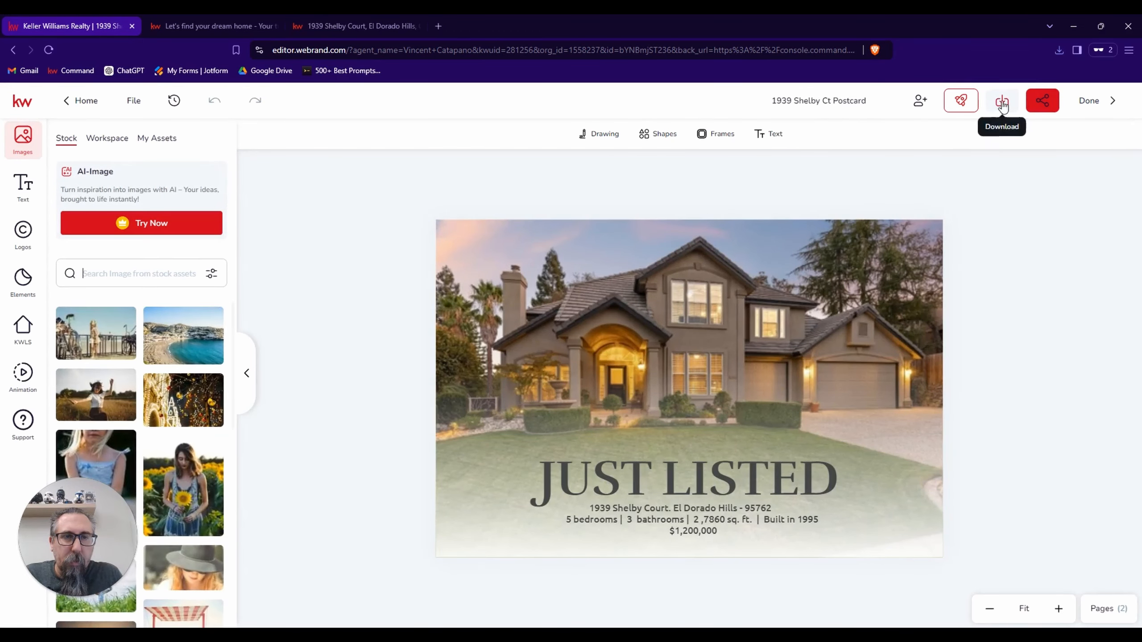
click(1002, 103)
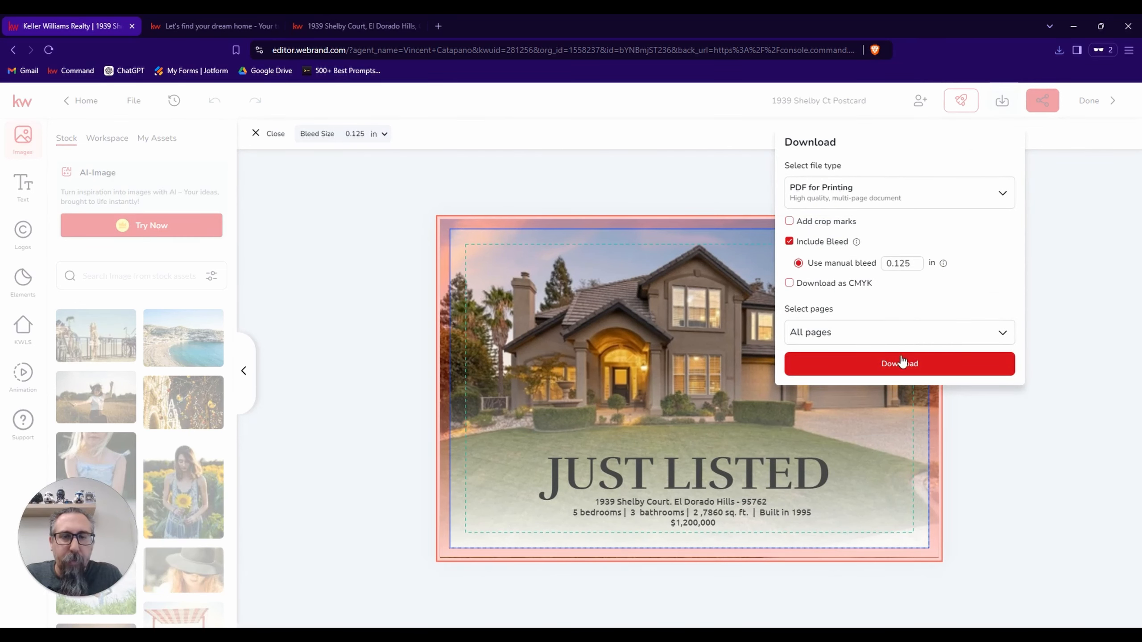
click(899, 364)
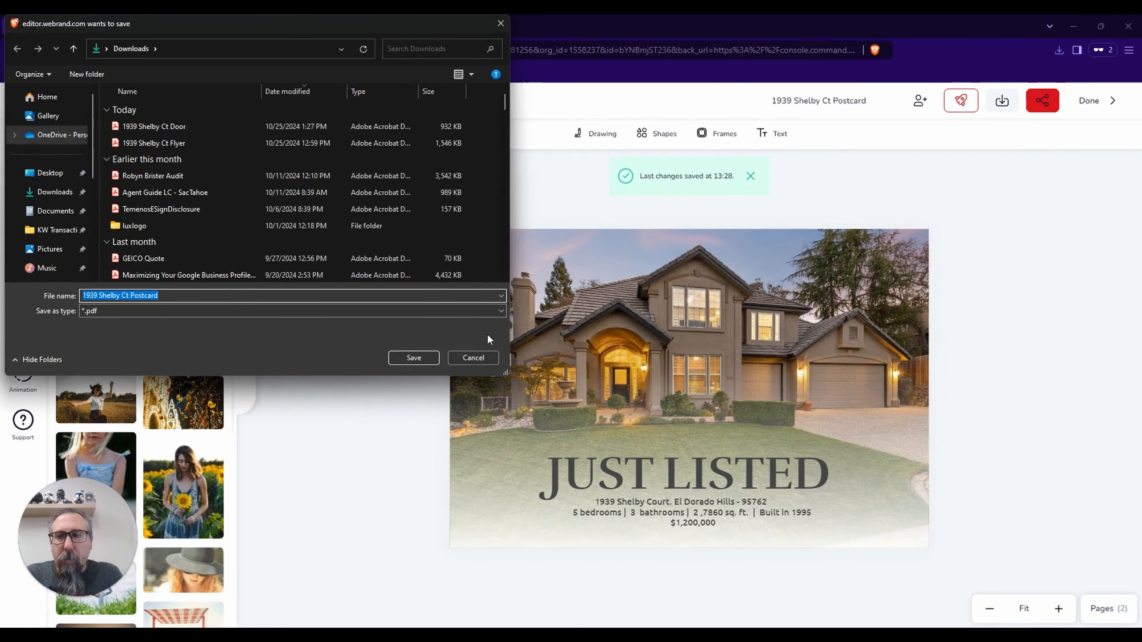
click(403, 359)
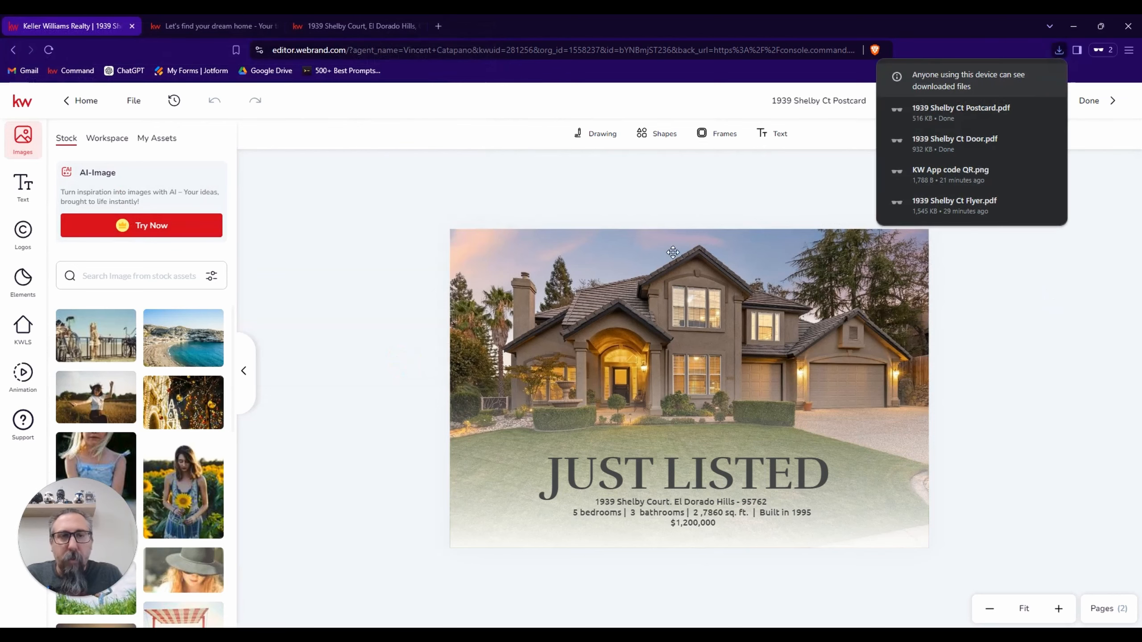
click(1094, 99)
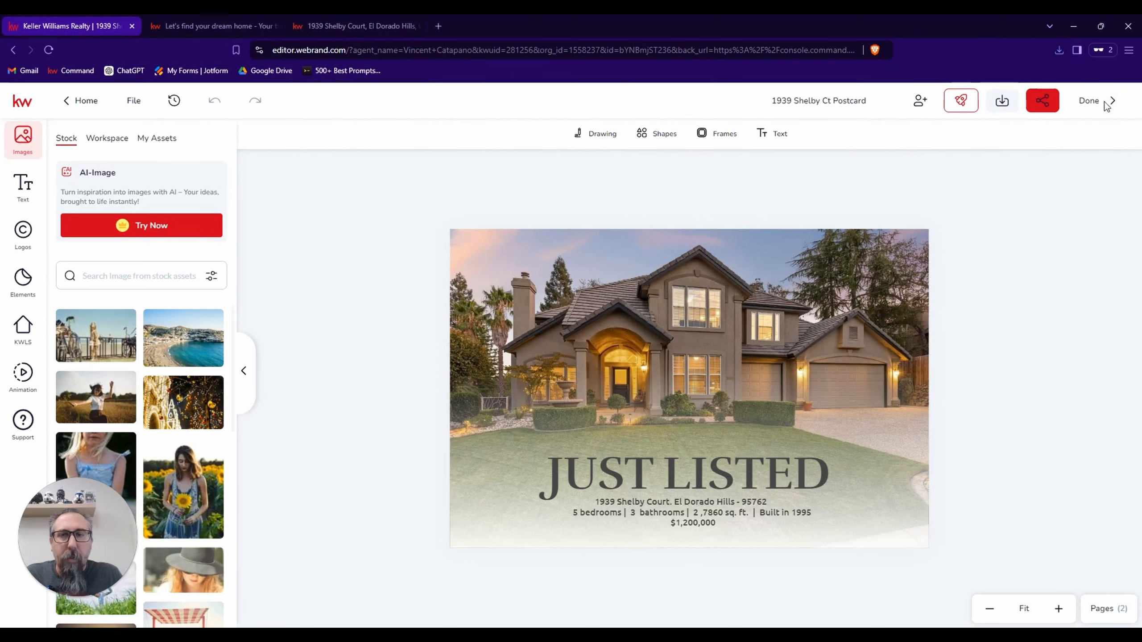